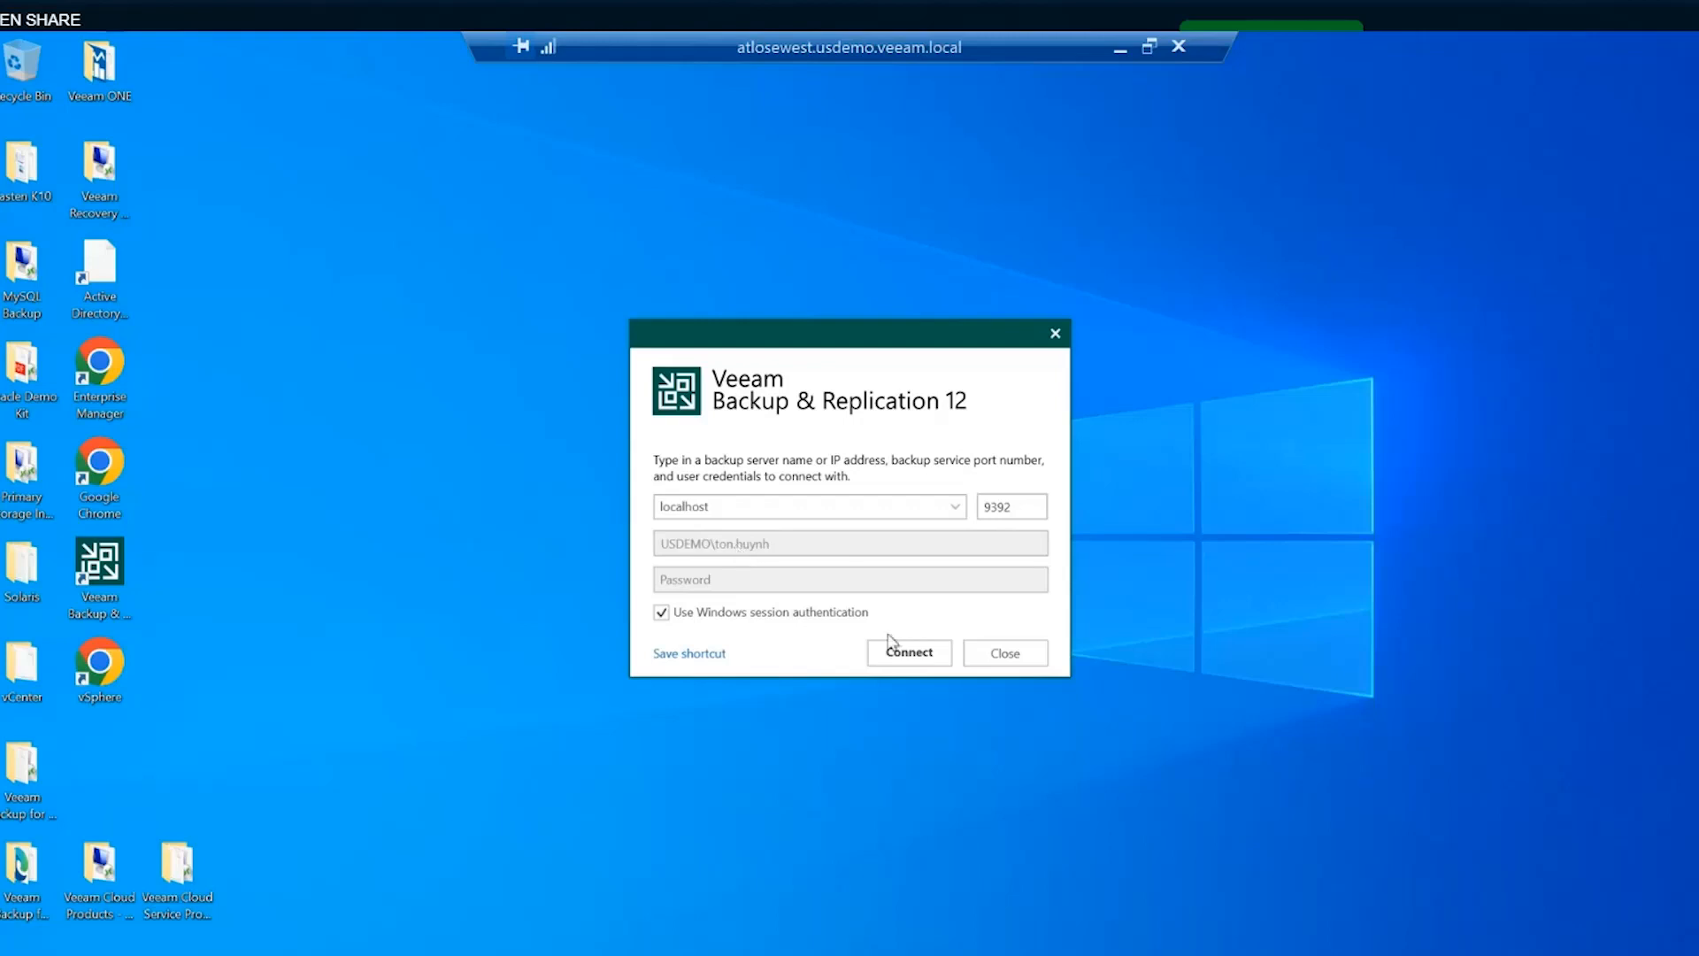
- Connect to the backup server on localhost port 9392 using Windows session authentication
click(920, 660)
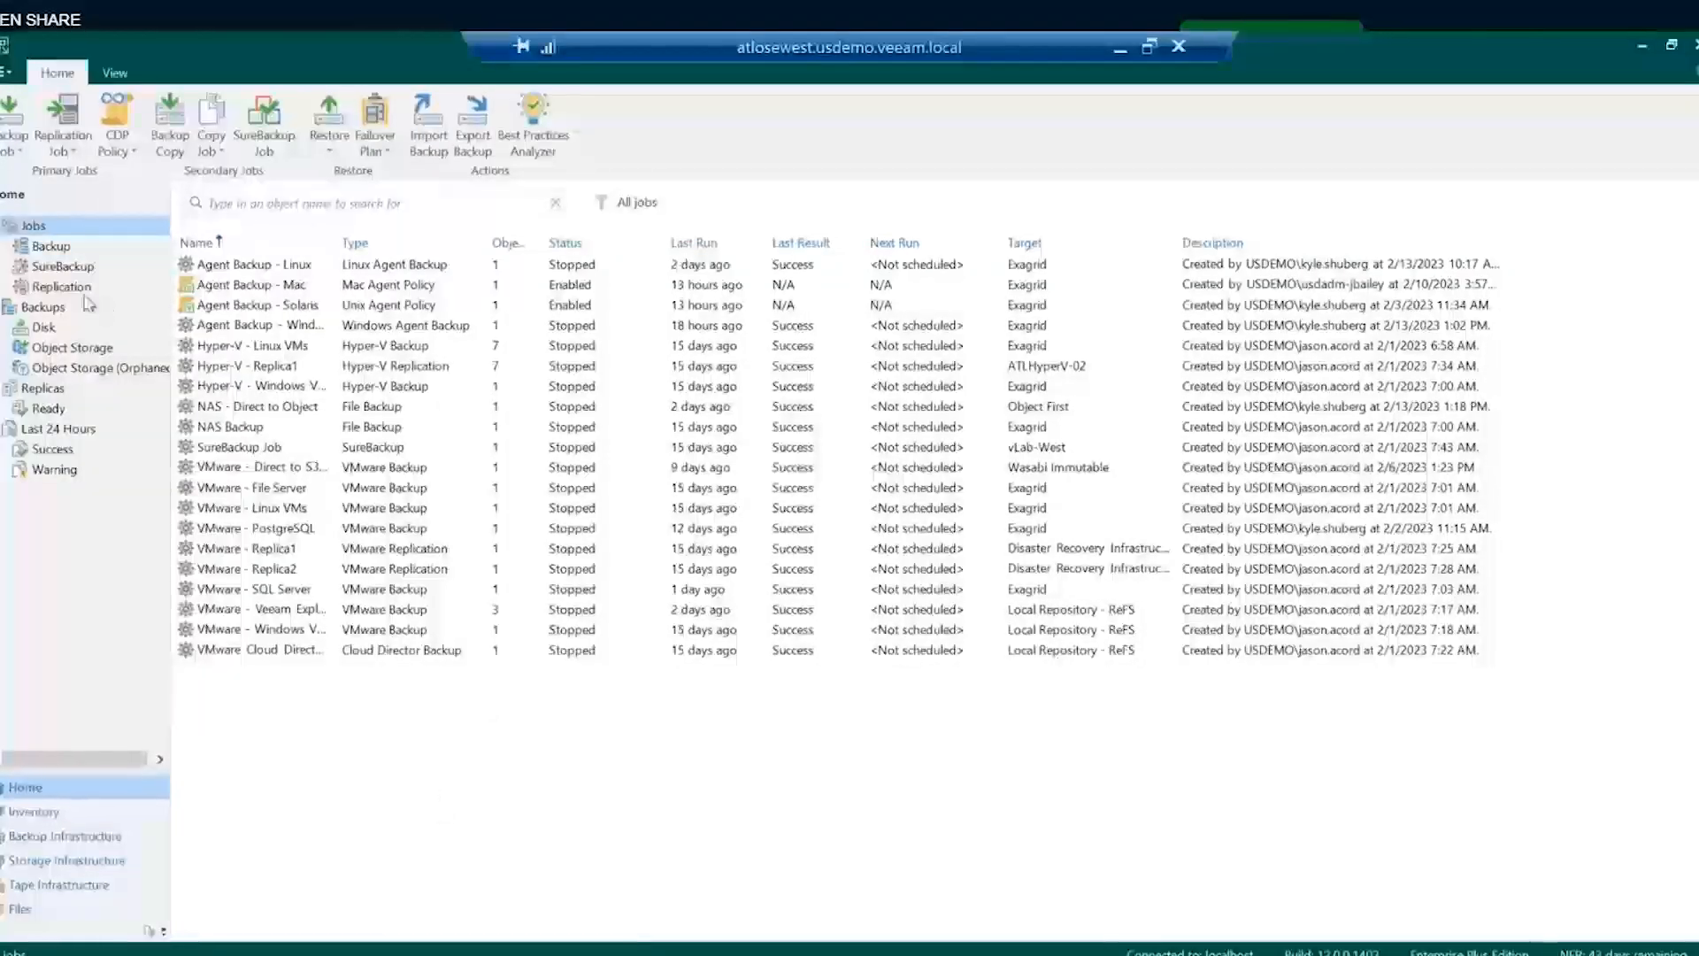
click(5, 72)
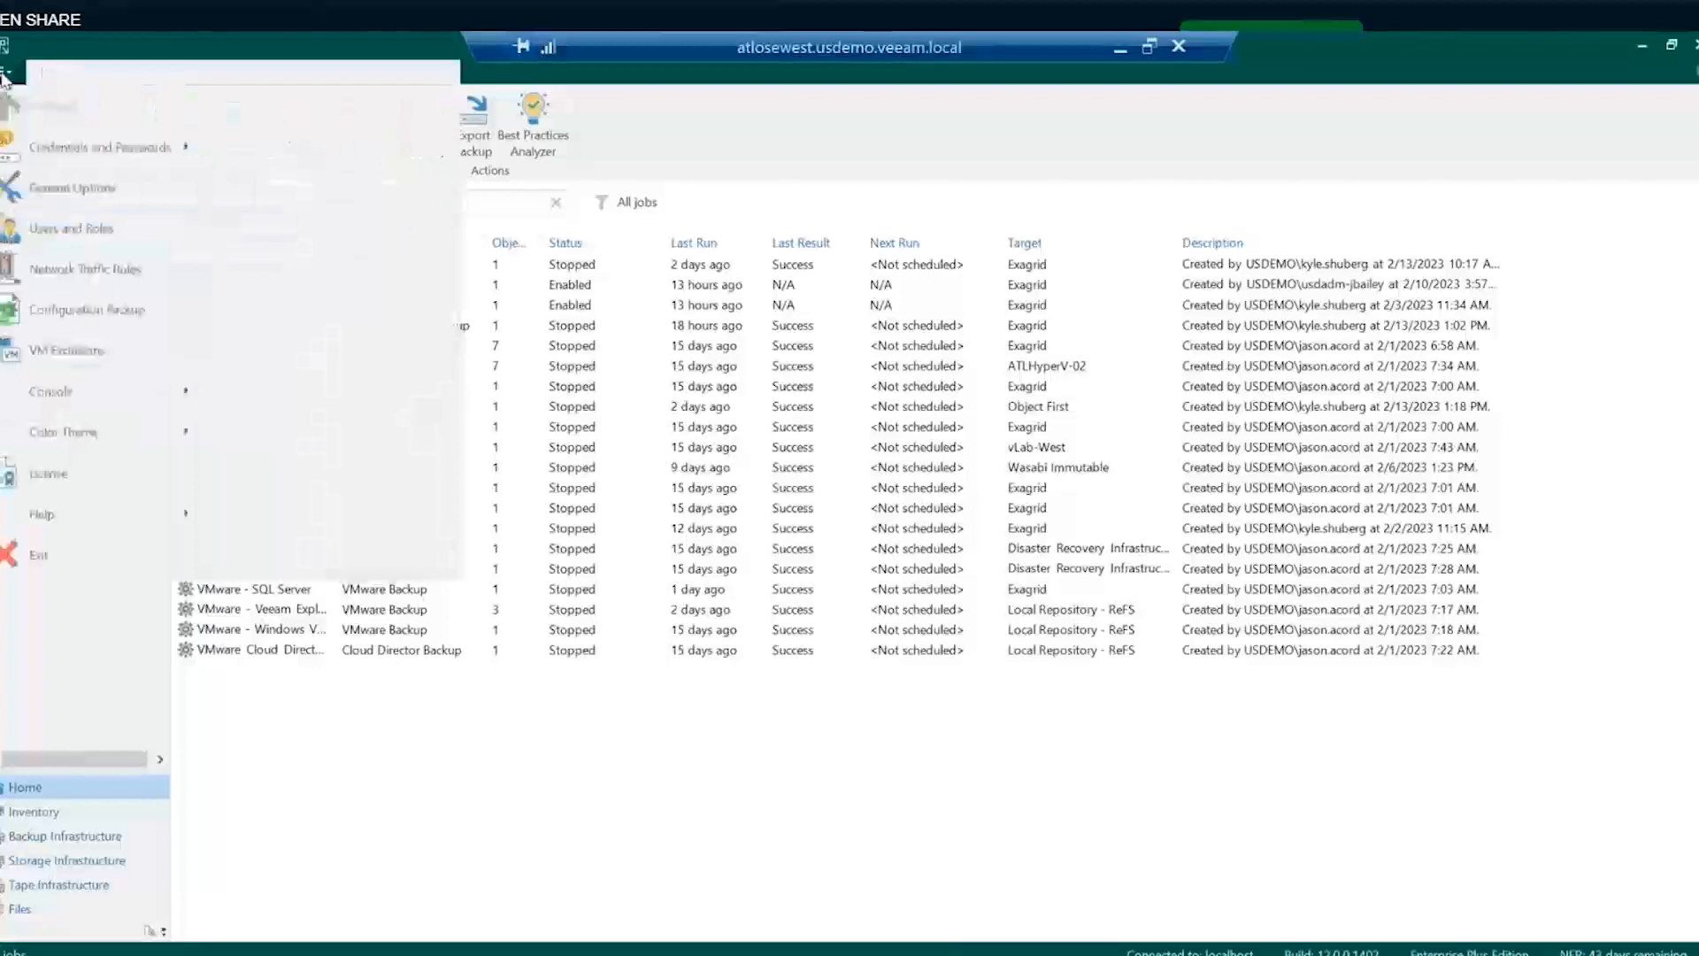
click(69, 232)
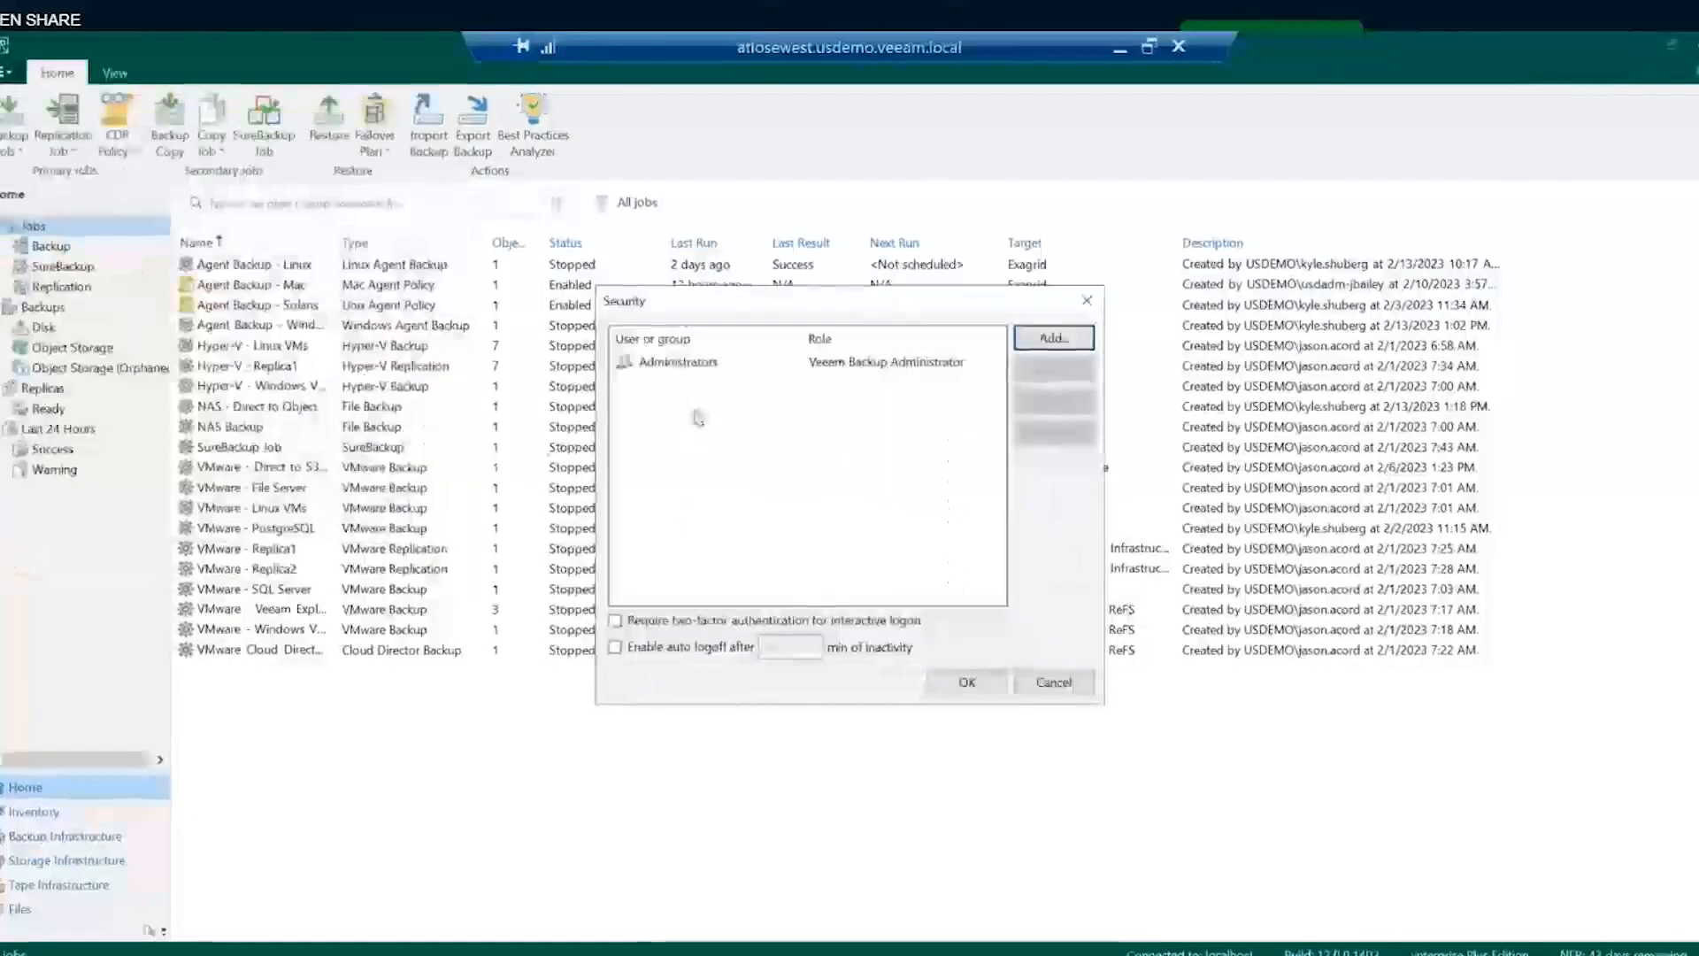
click(1053, 337)
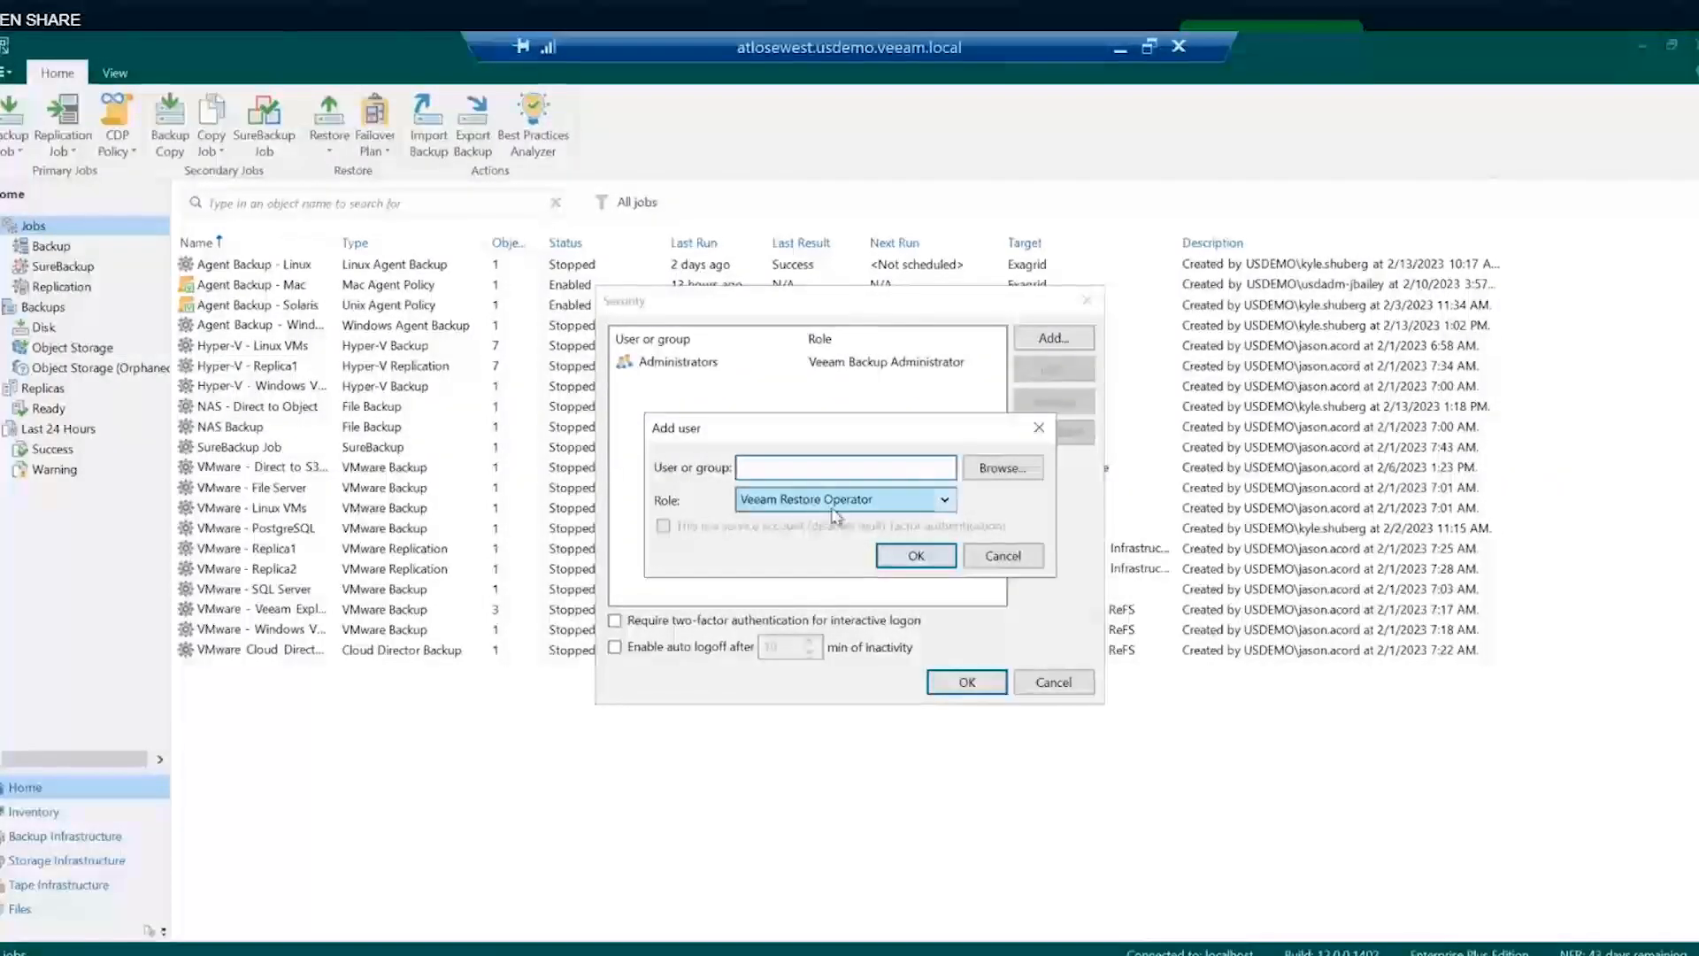
click(1002, 556)
click(654, 622)
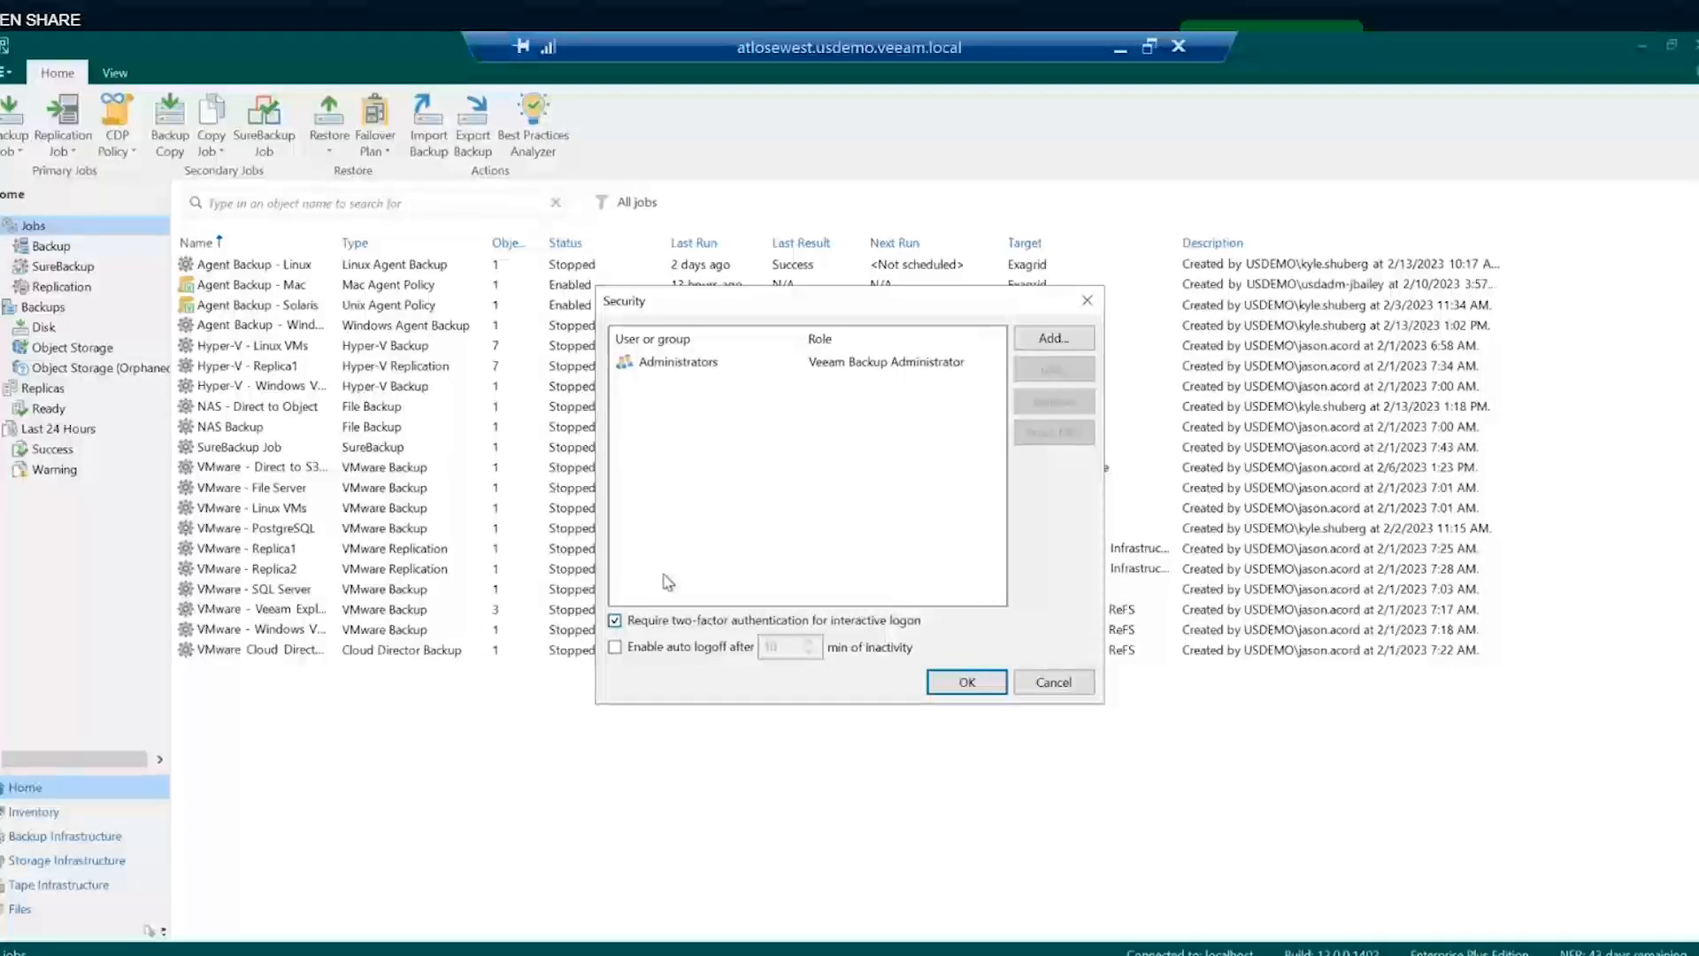
click(1061, 692)
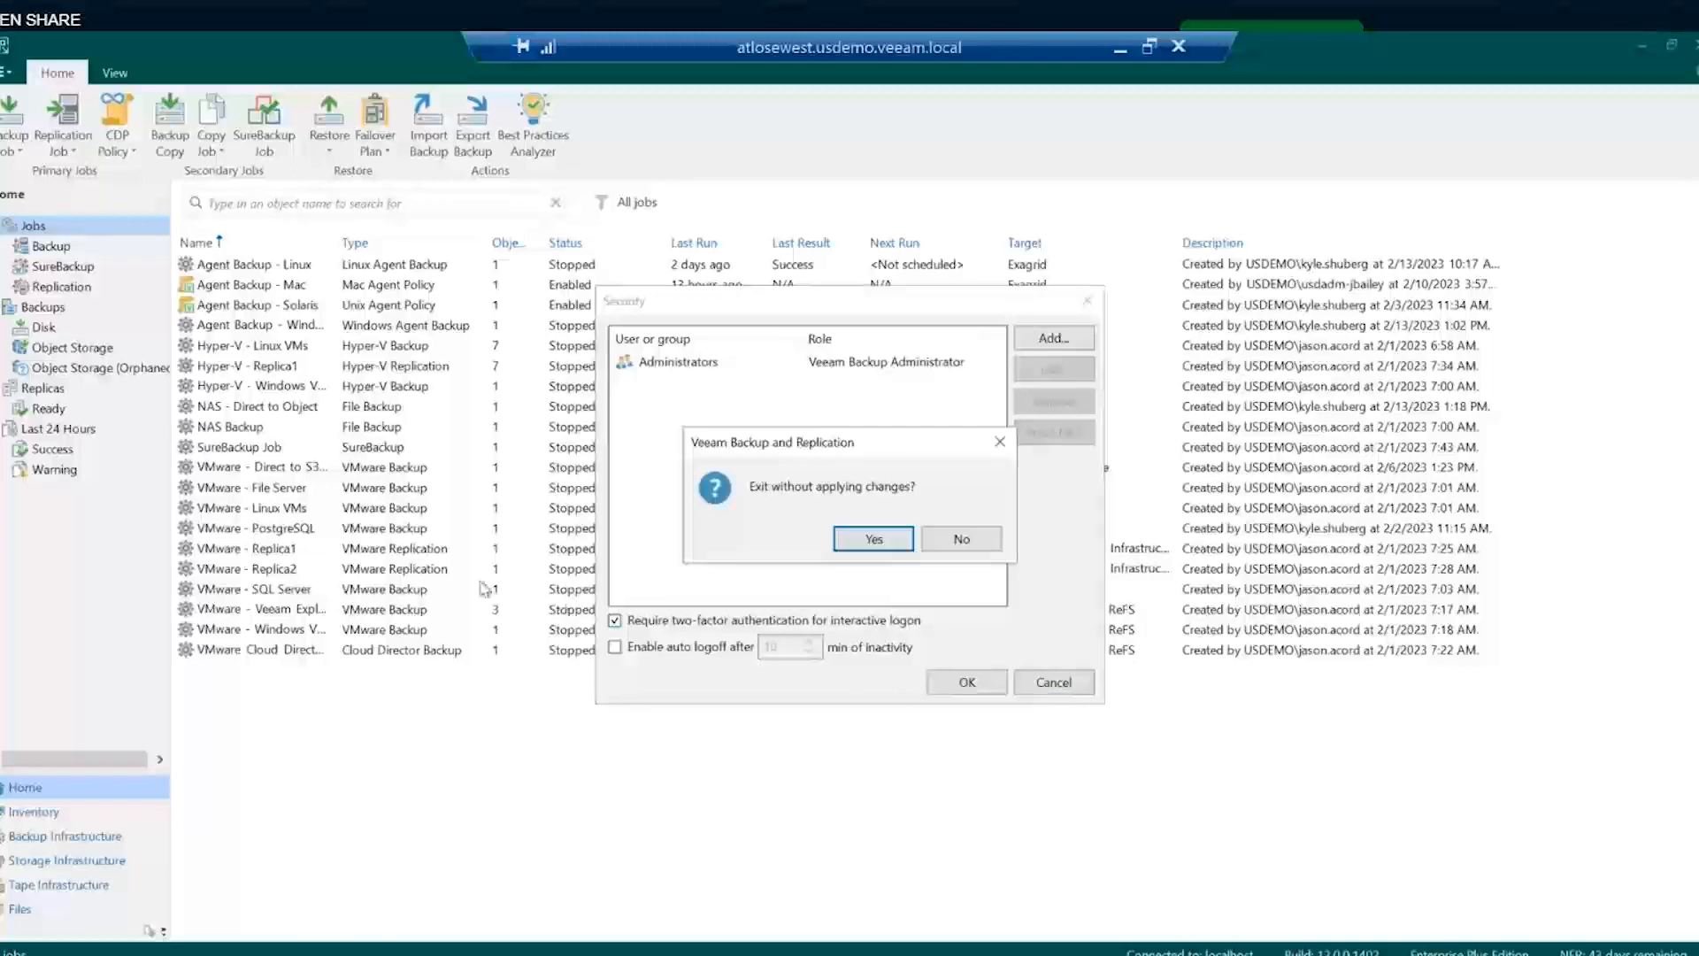
click(875, 542)
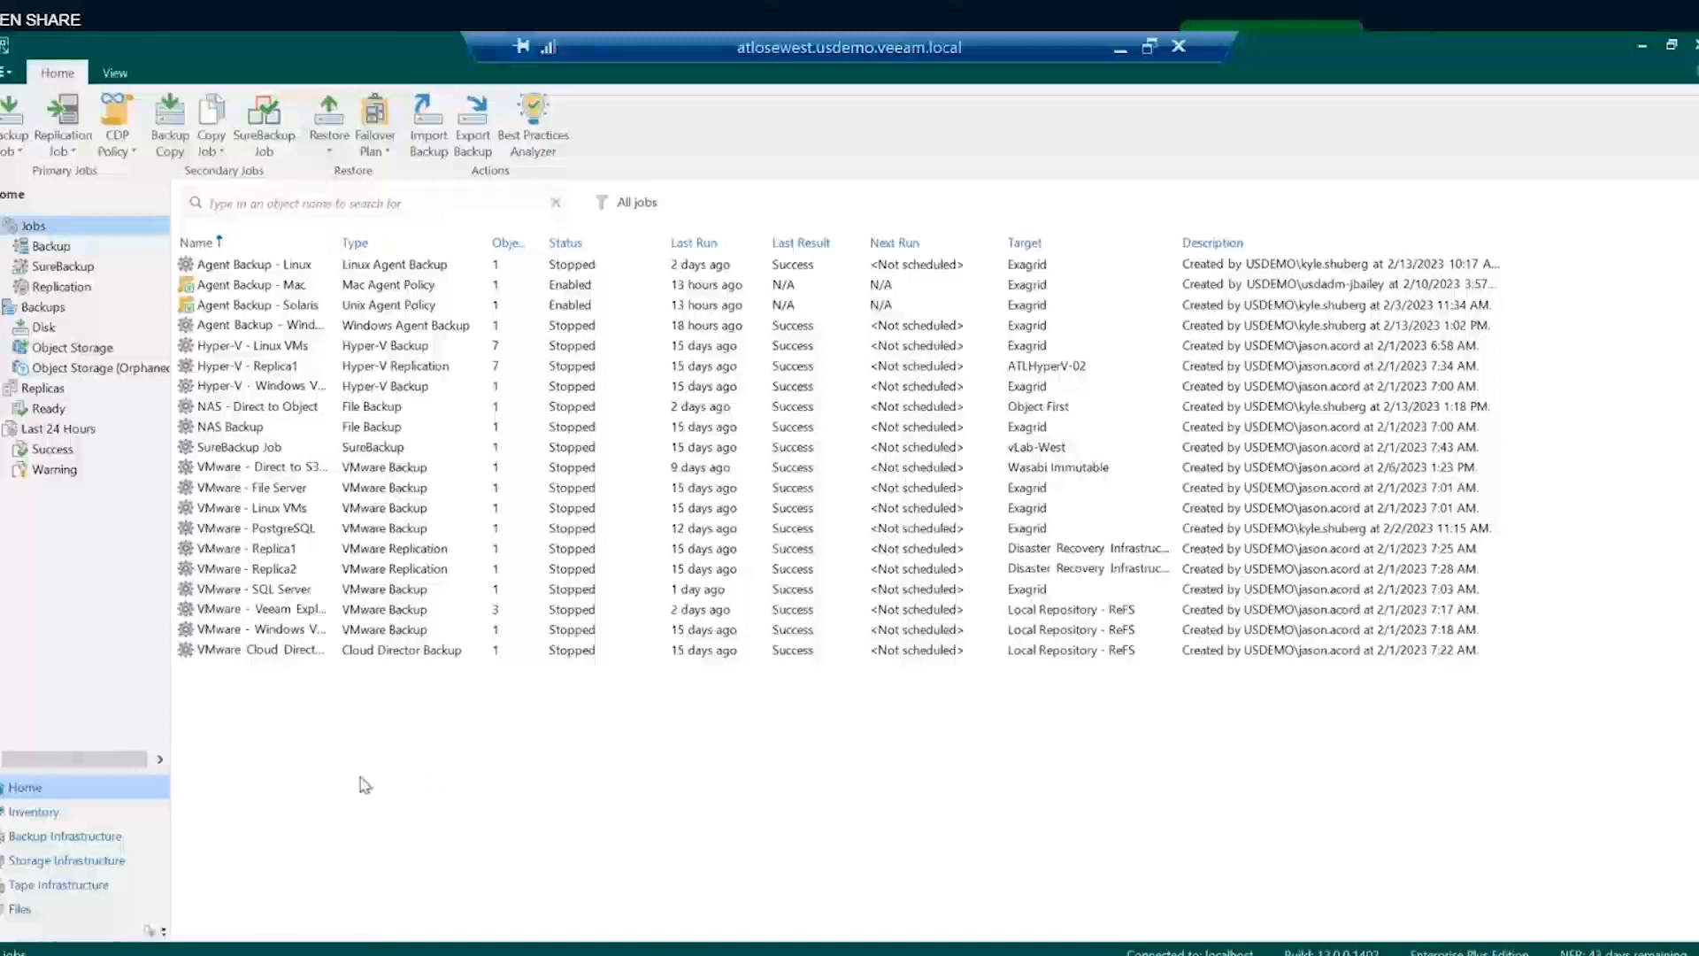
- Open Backup Infrastructure to list the five managed servers, including vCenter, Hyper-V and Linux hosts
click(62, 836)
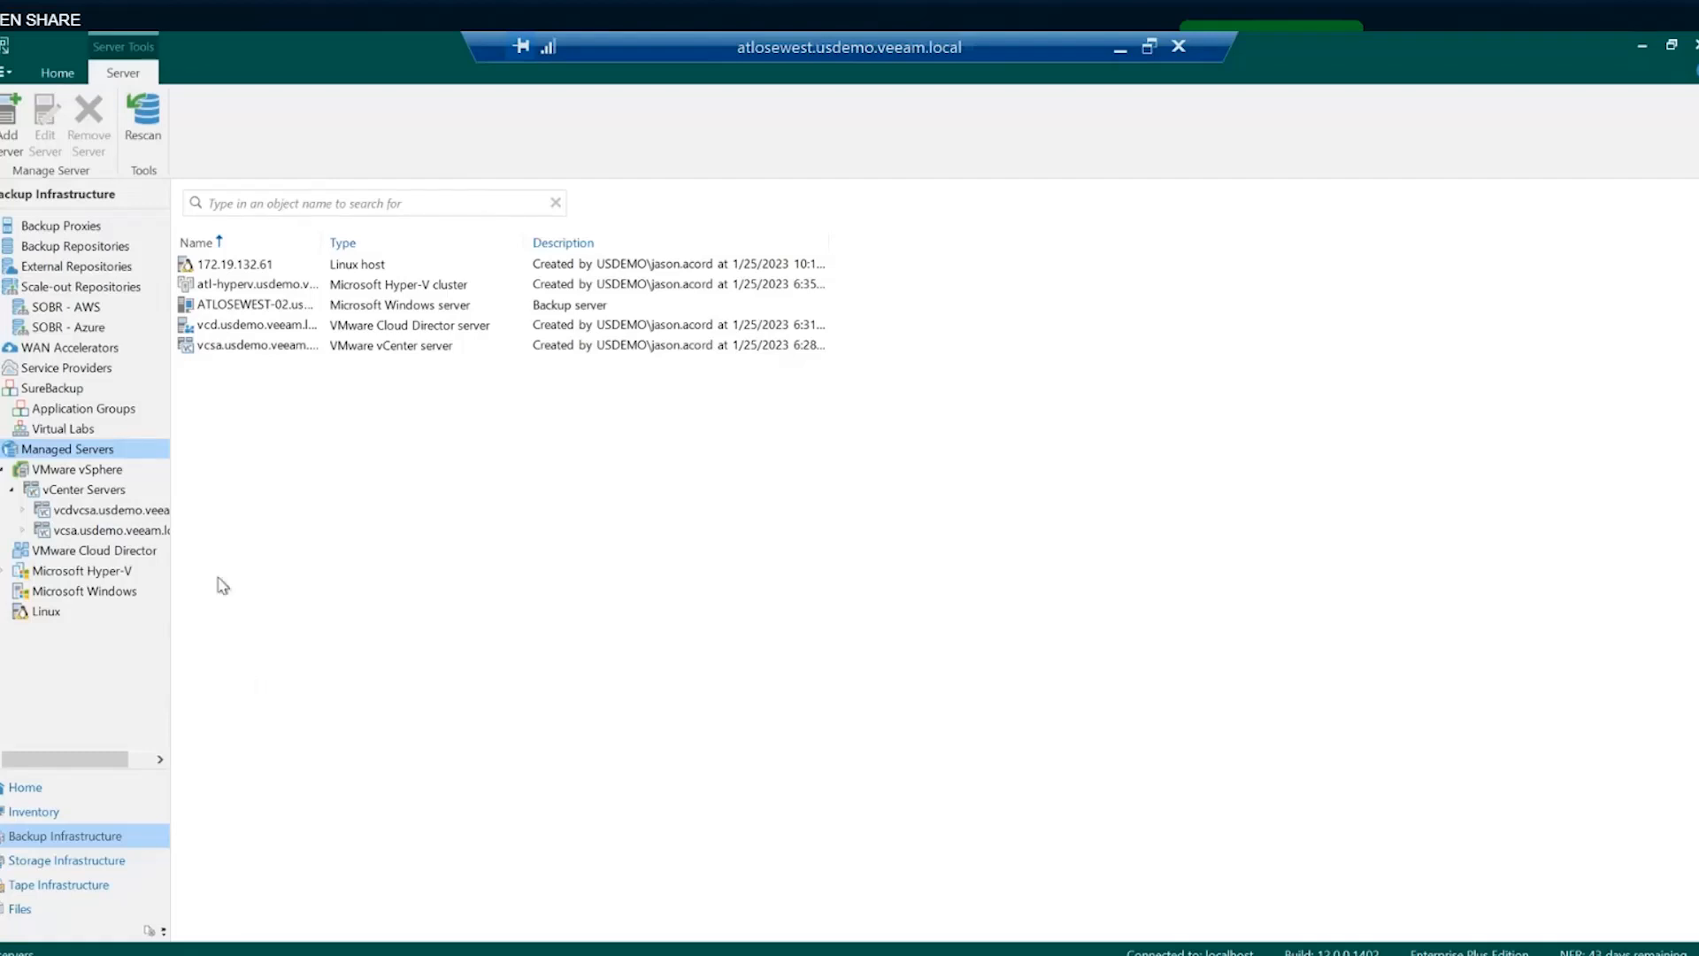
- List the backup proxies: a VMware Backup Proxy and an Agent Backup Proxy
click(62, 227)
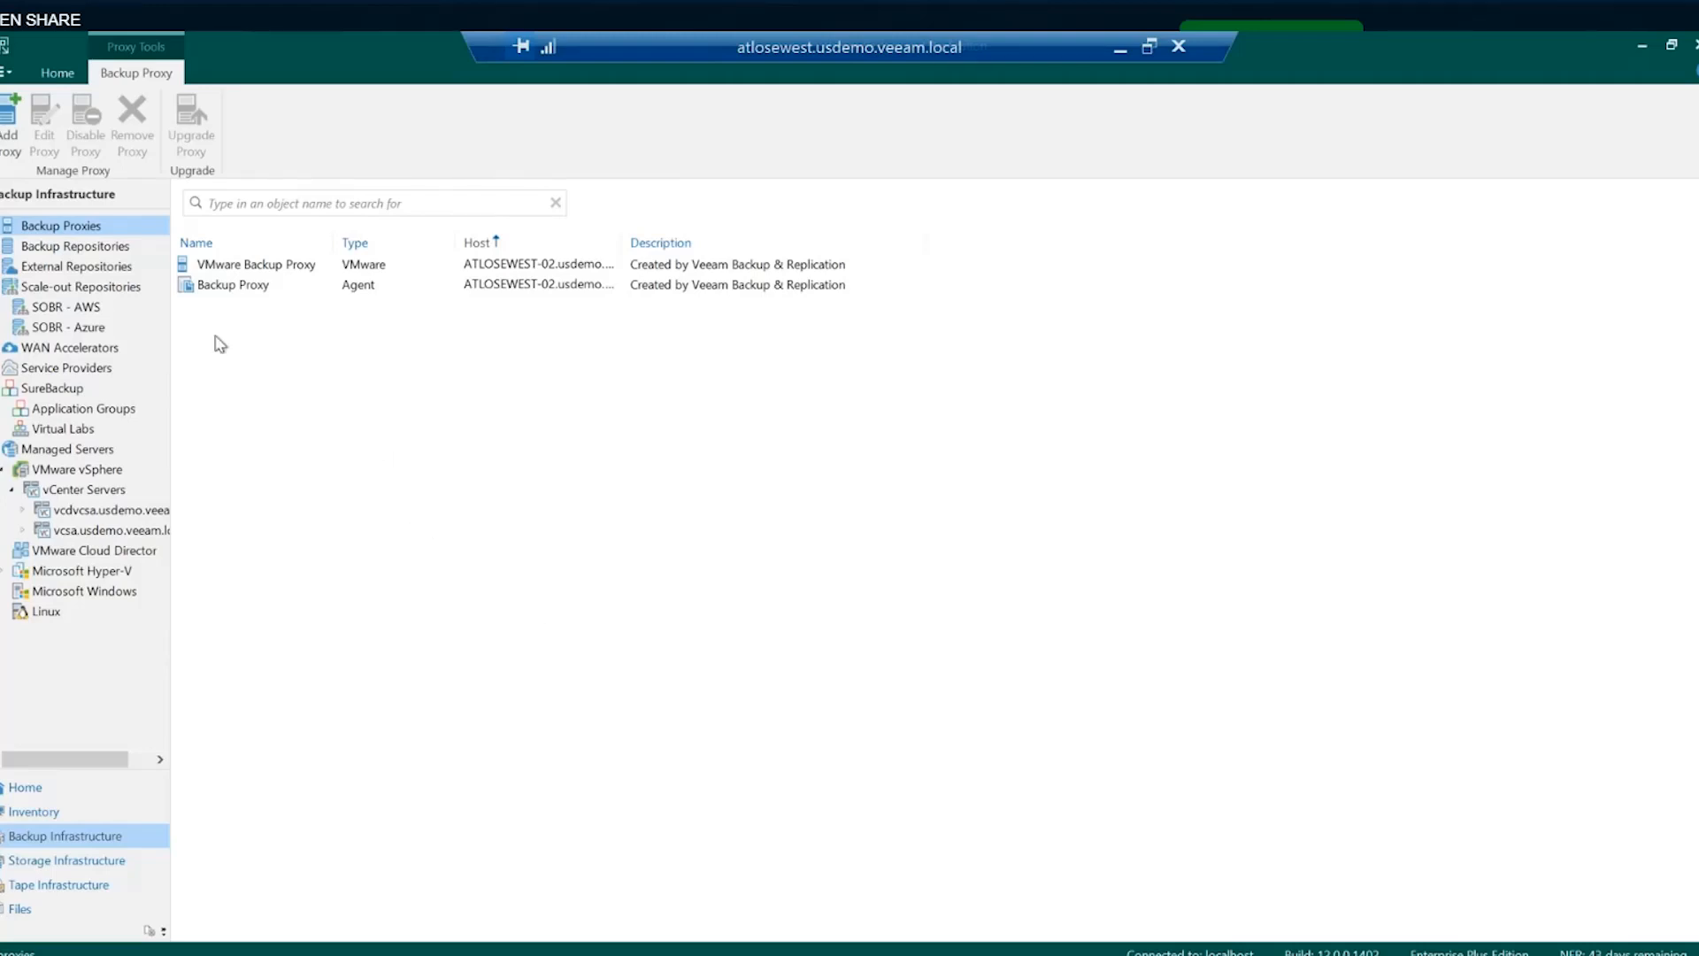
right_click(56, 229)
click(113, 233)
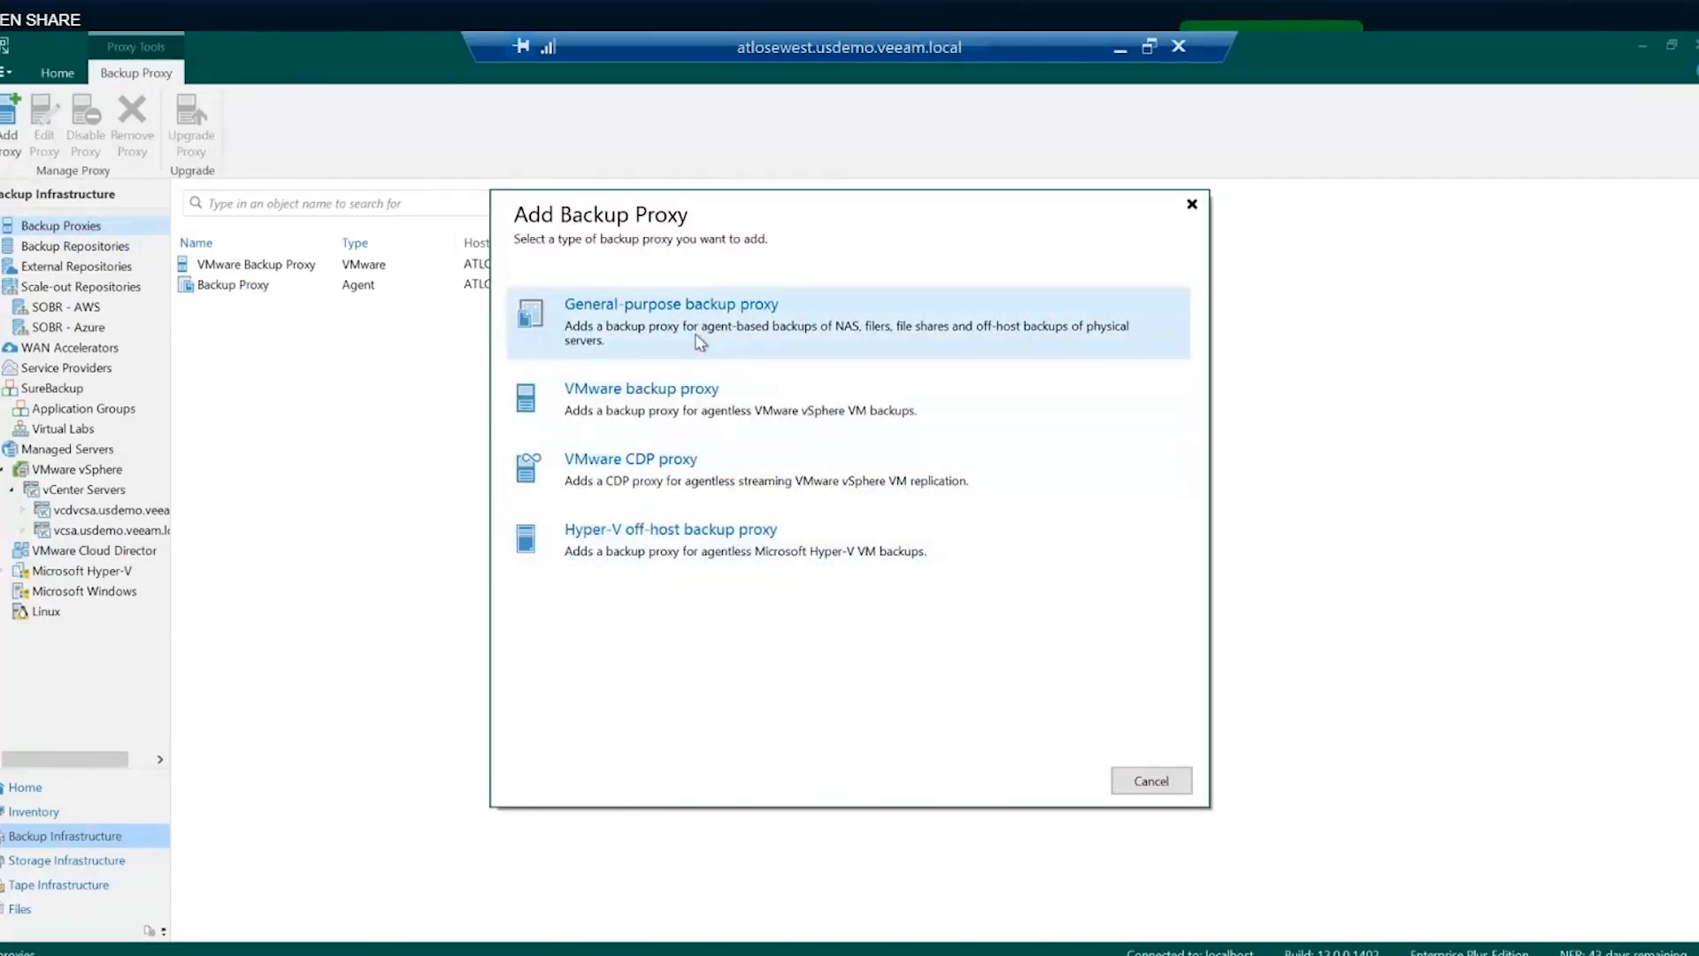
click(644, 405)
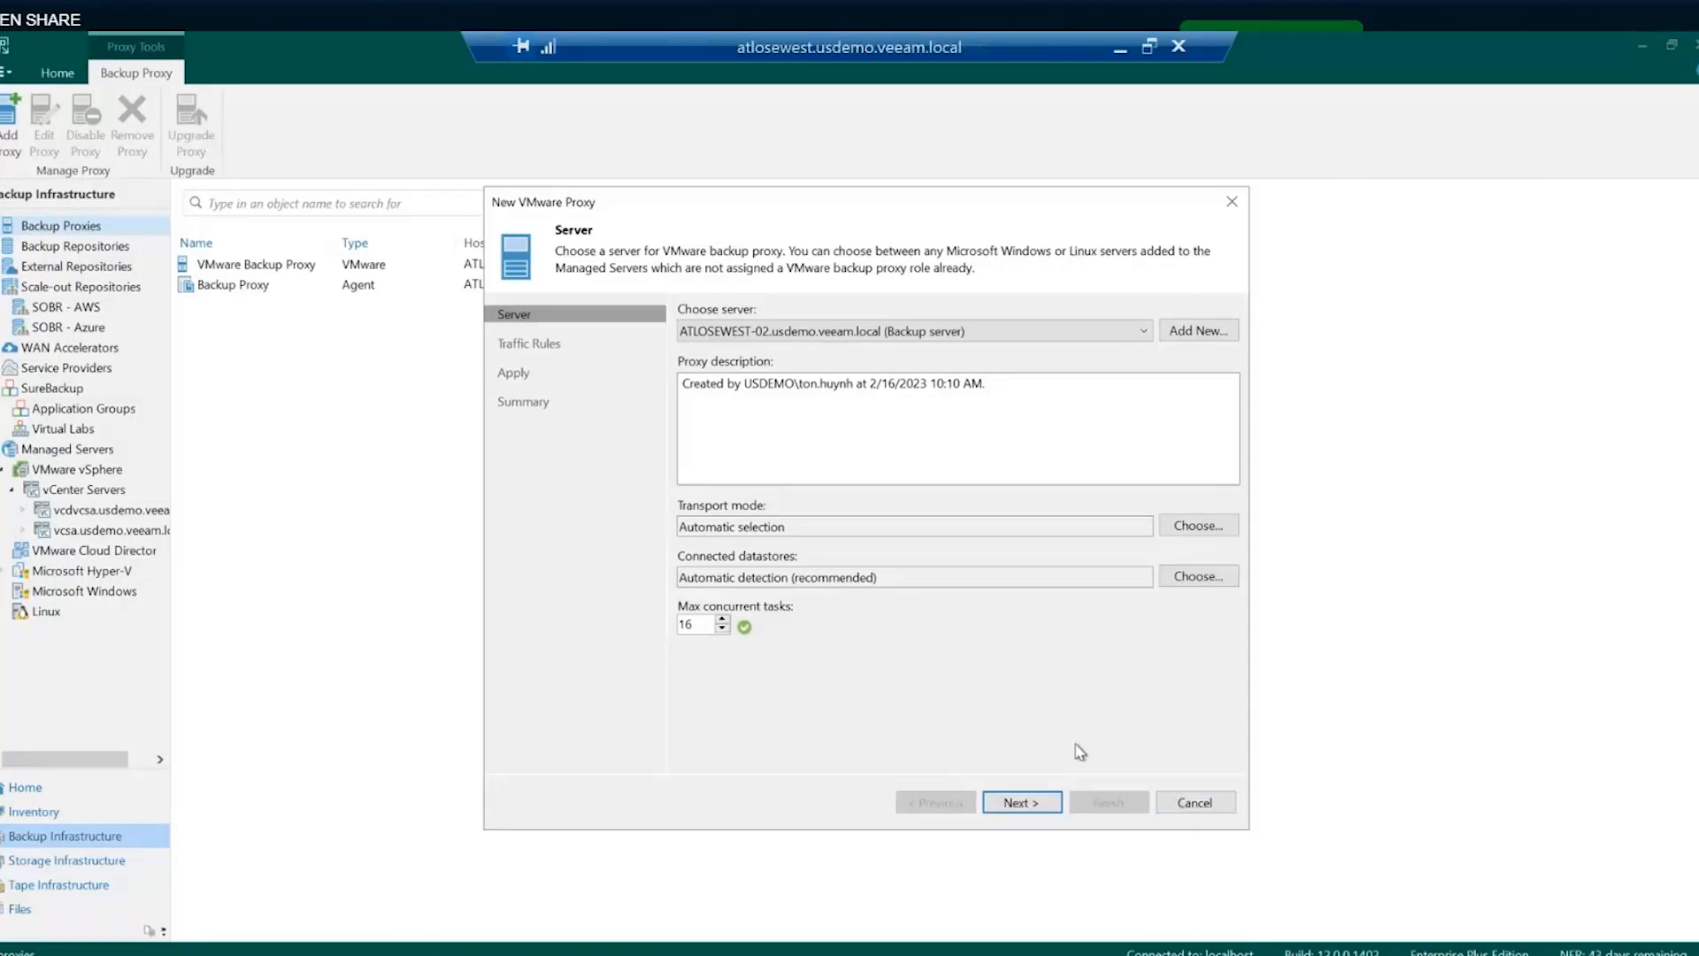
click(1212, 805)
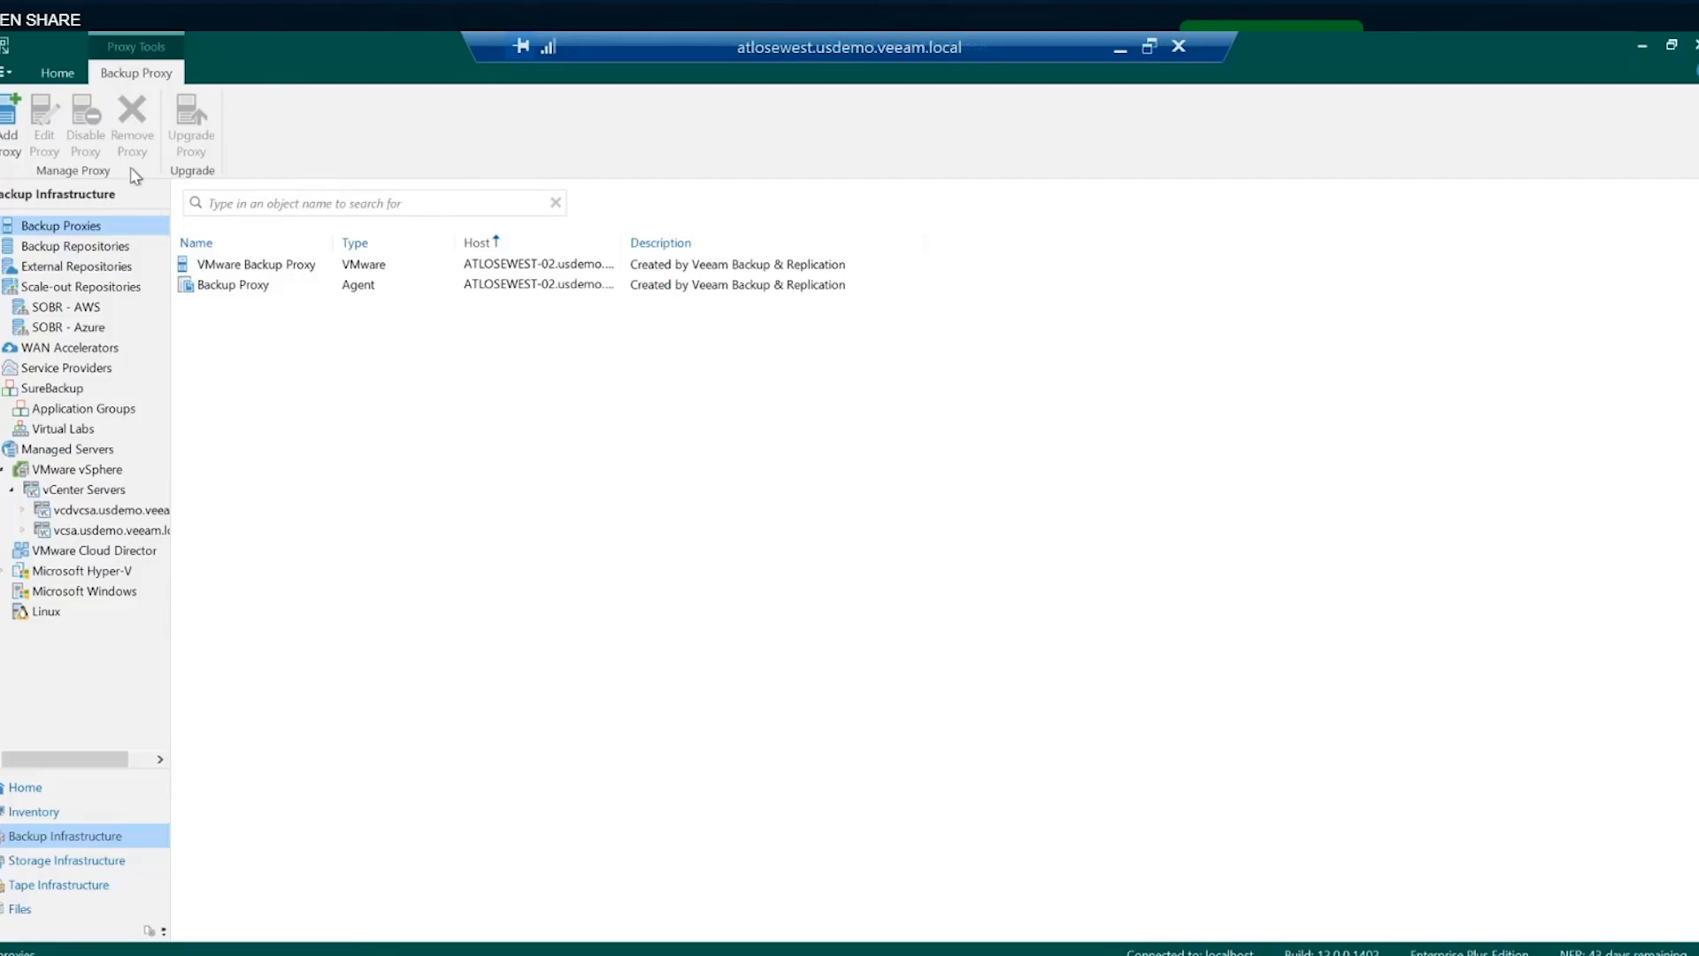
click(89, 252)
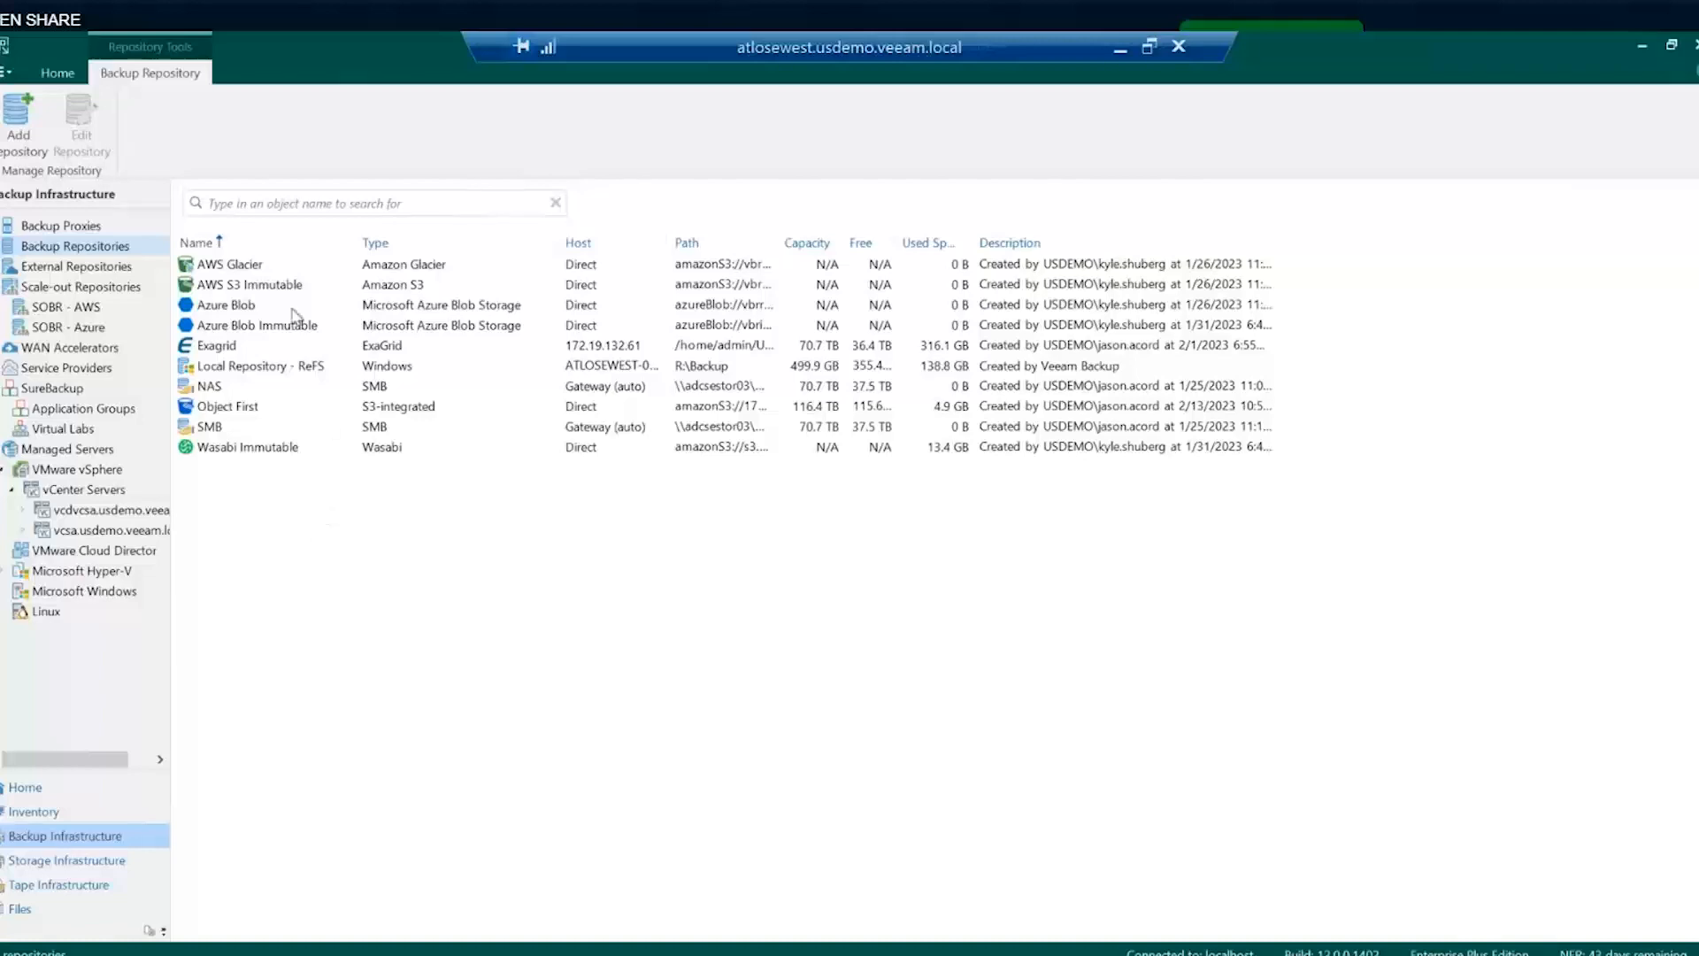
- Review the AWS Glacier, AWS S3 Immutable, Azure Blob, ExaGrid, Local ReFS and NAS repositories in turn
click(245, 266)
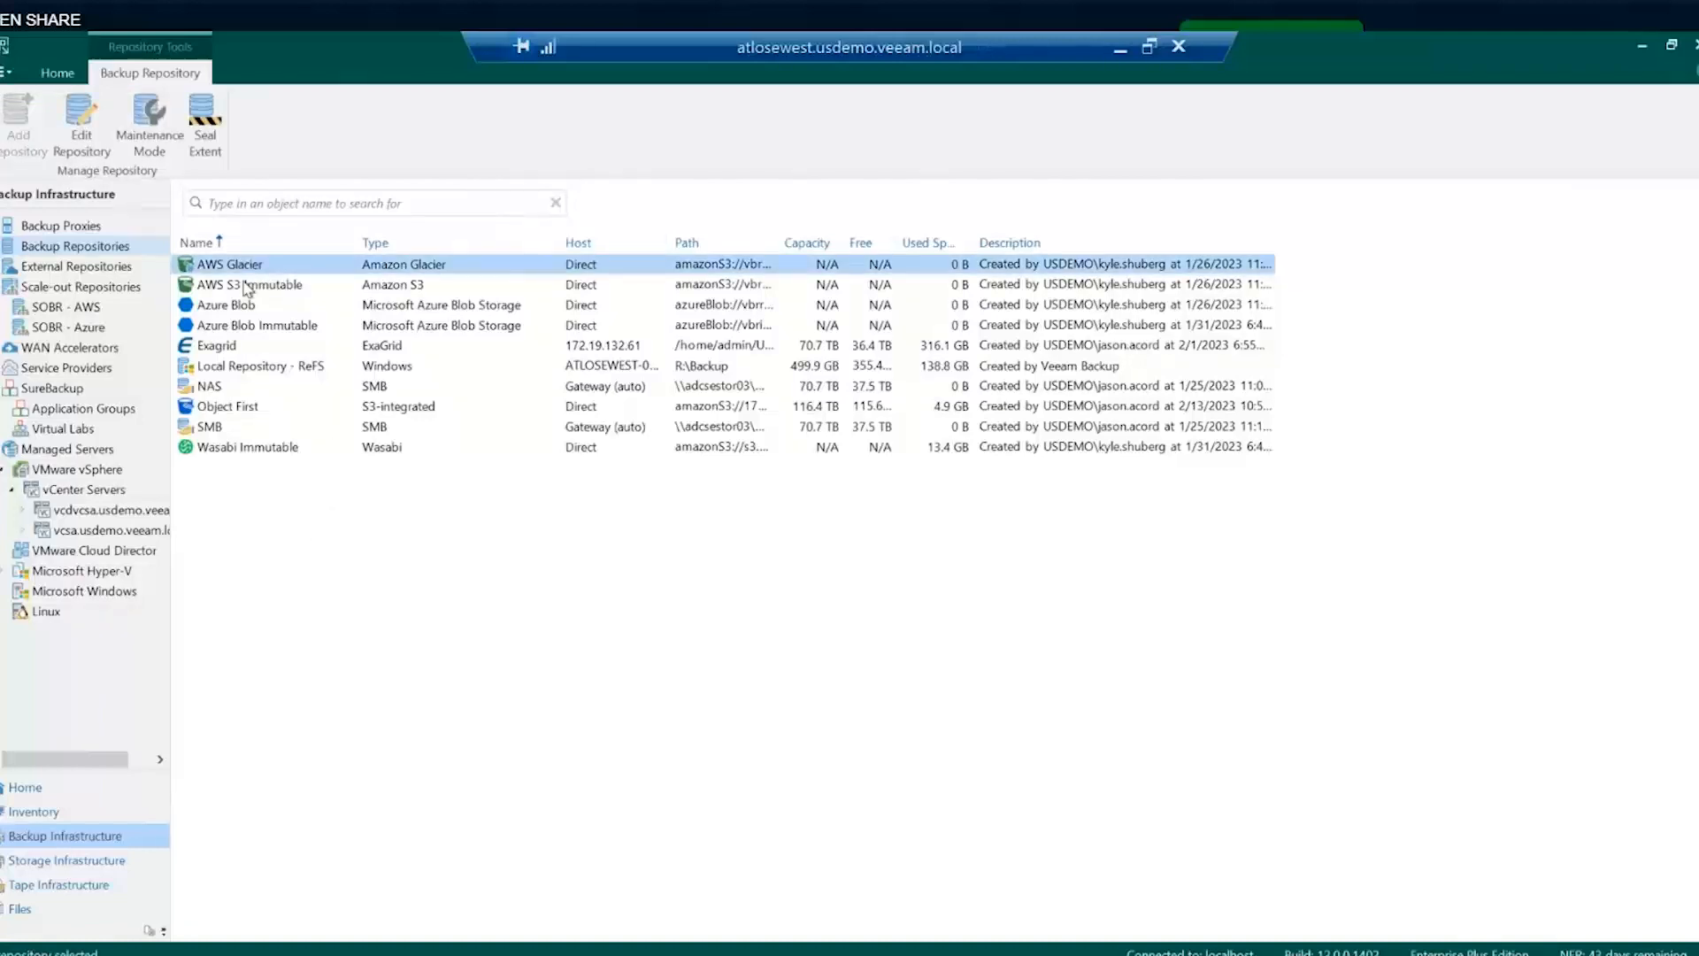
click(248, 286)
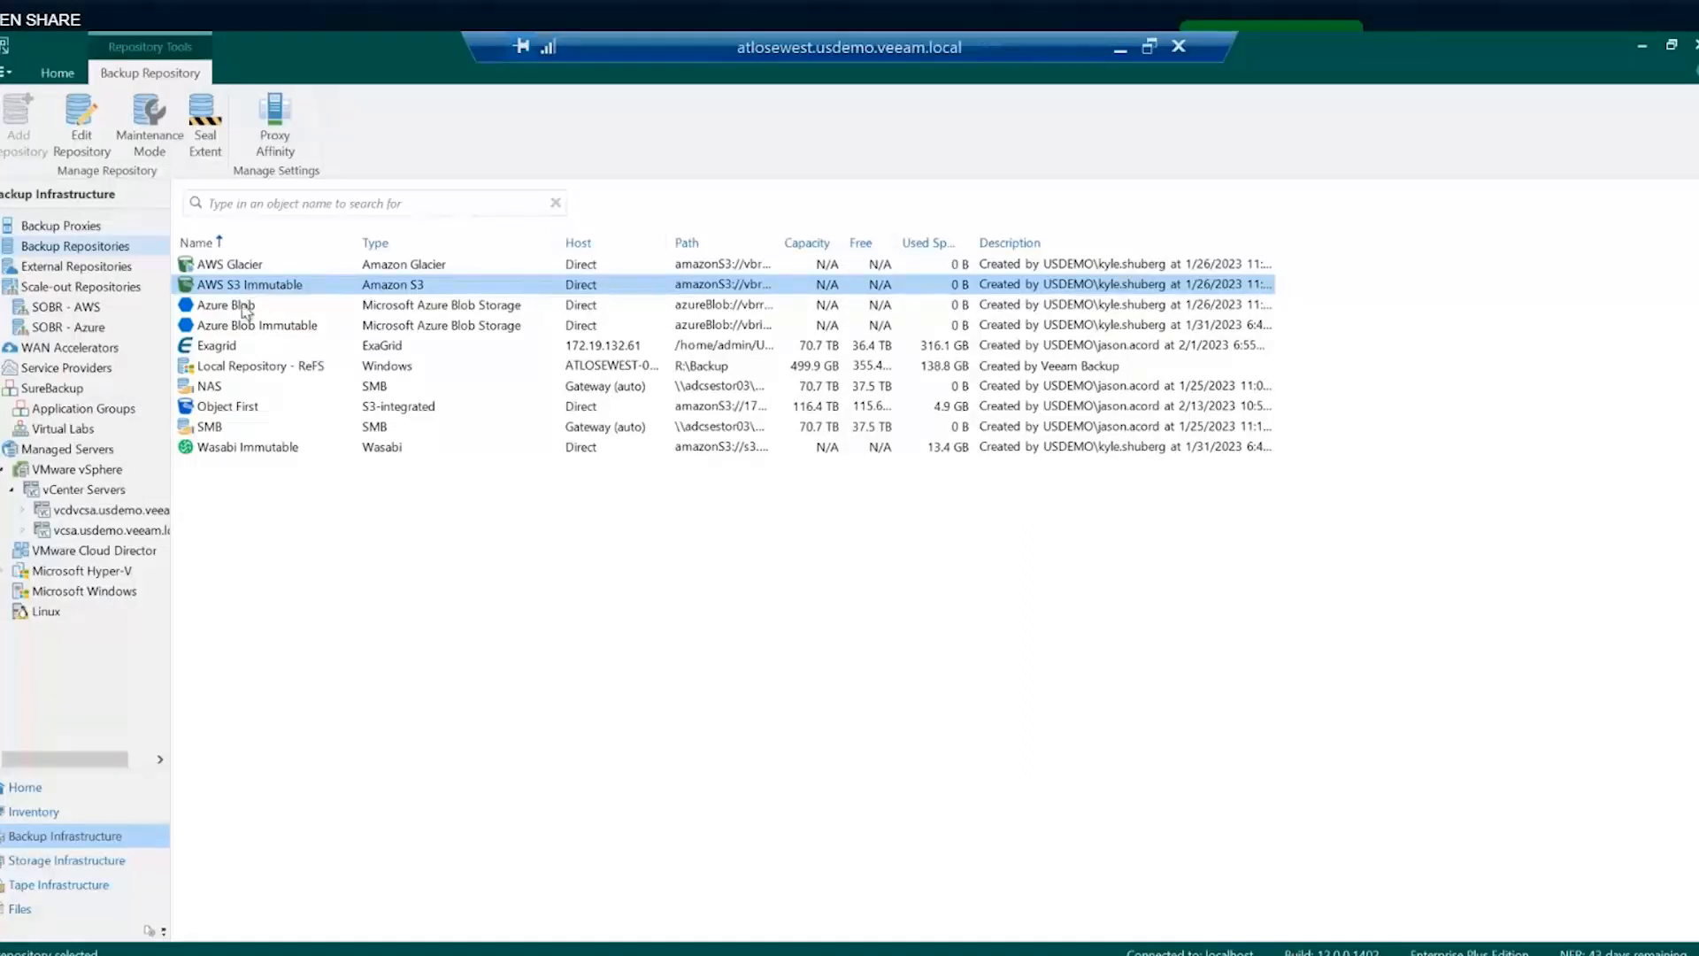
click(246, 307)
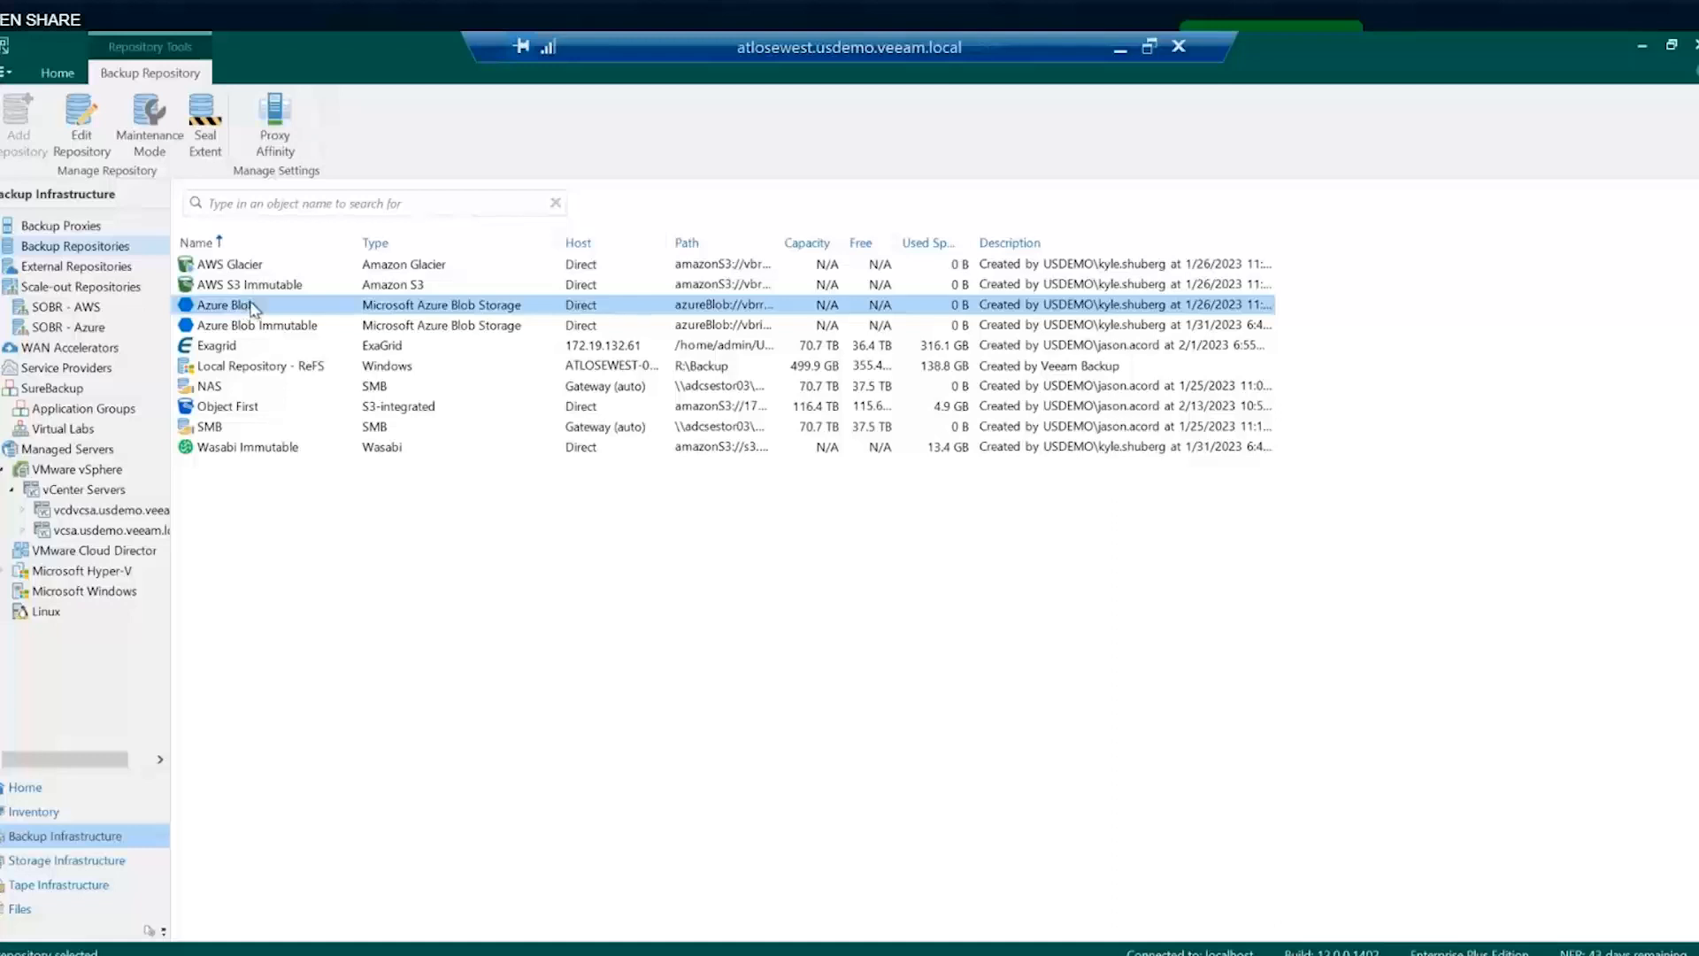
click(226, 351)
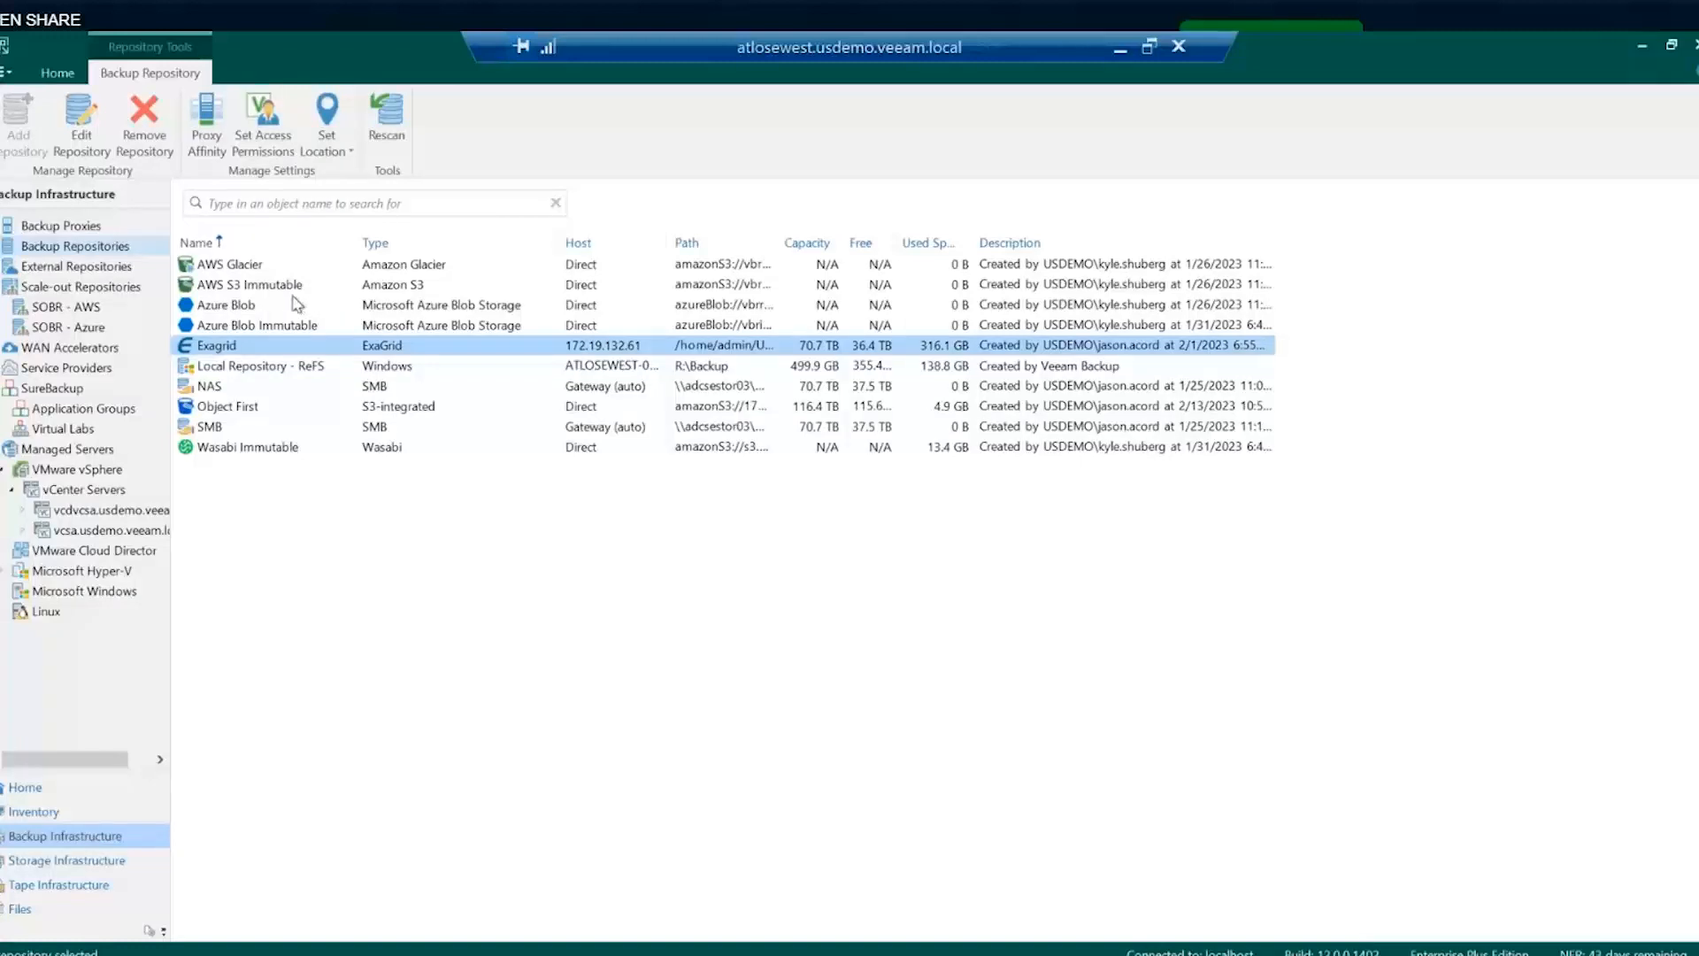
click(249, 366)
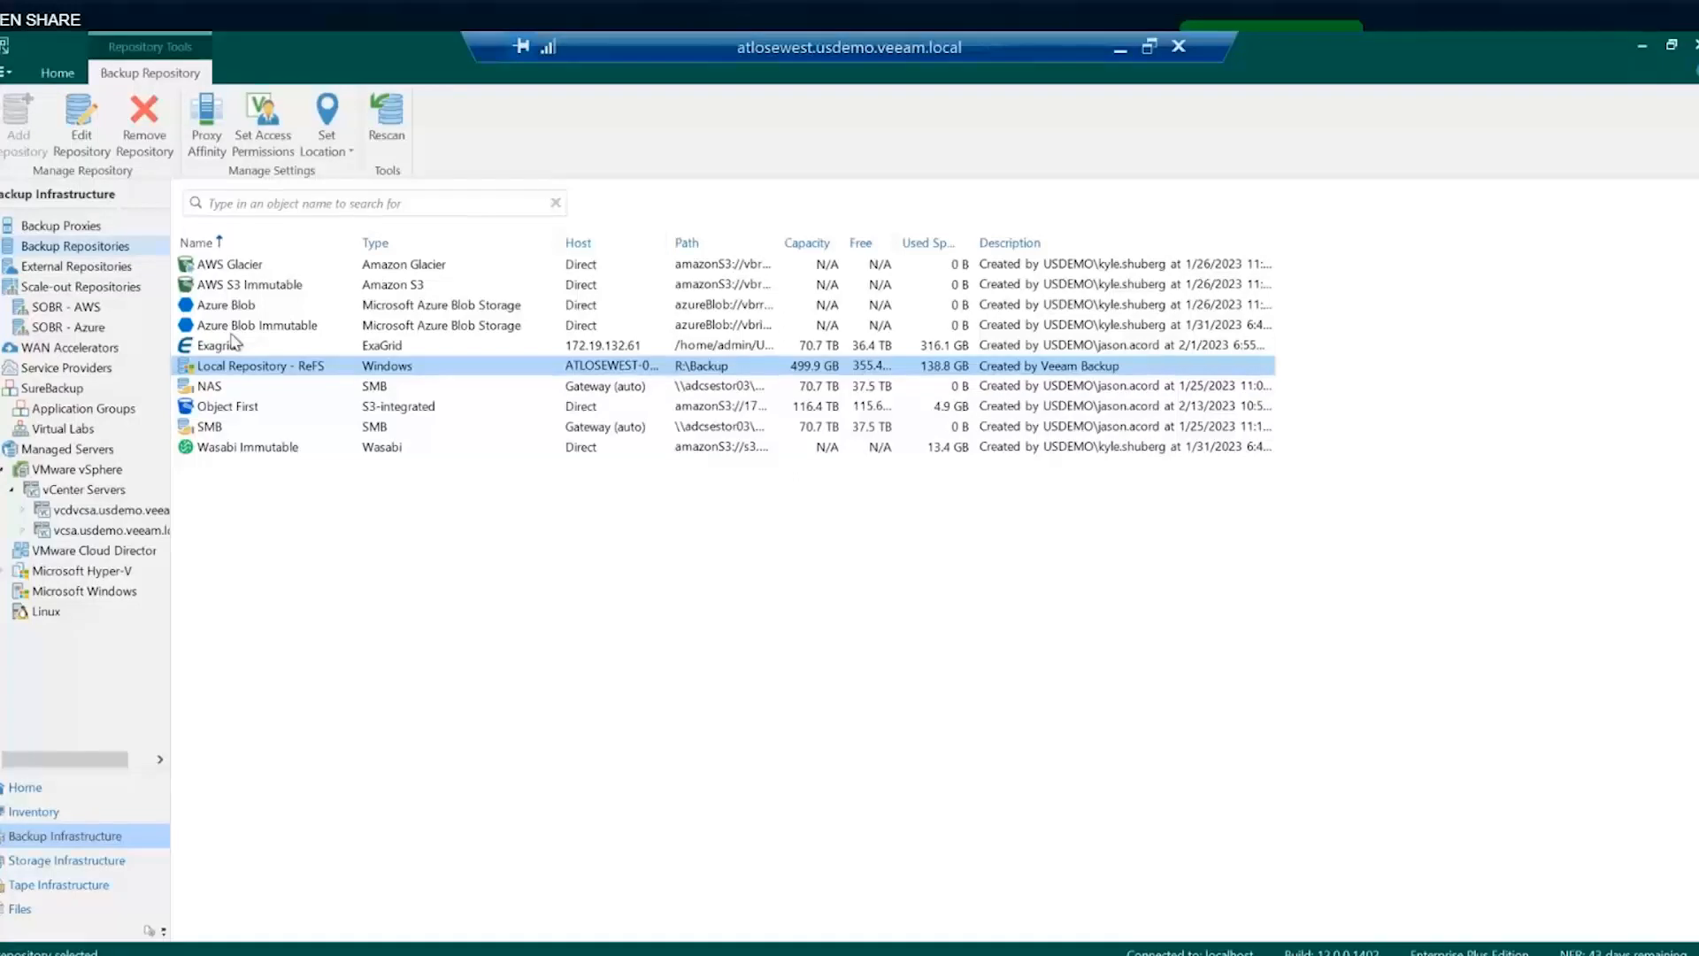
click(209, 391)
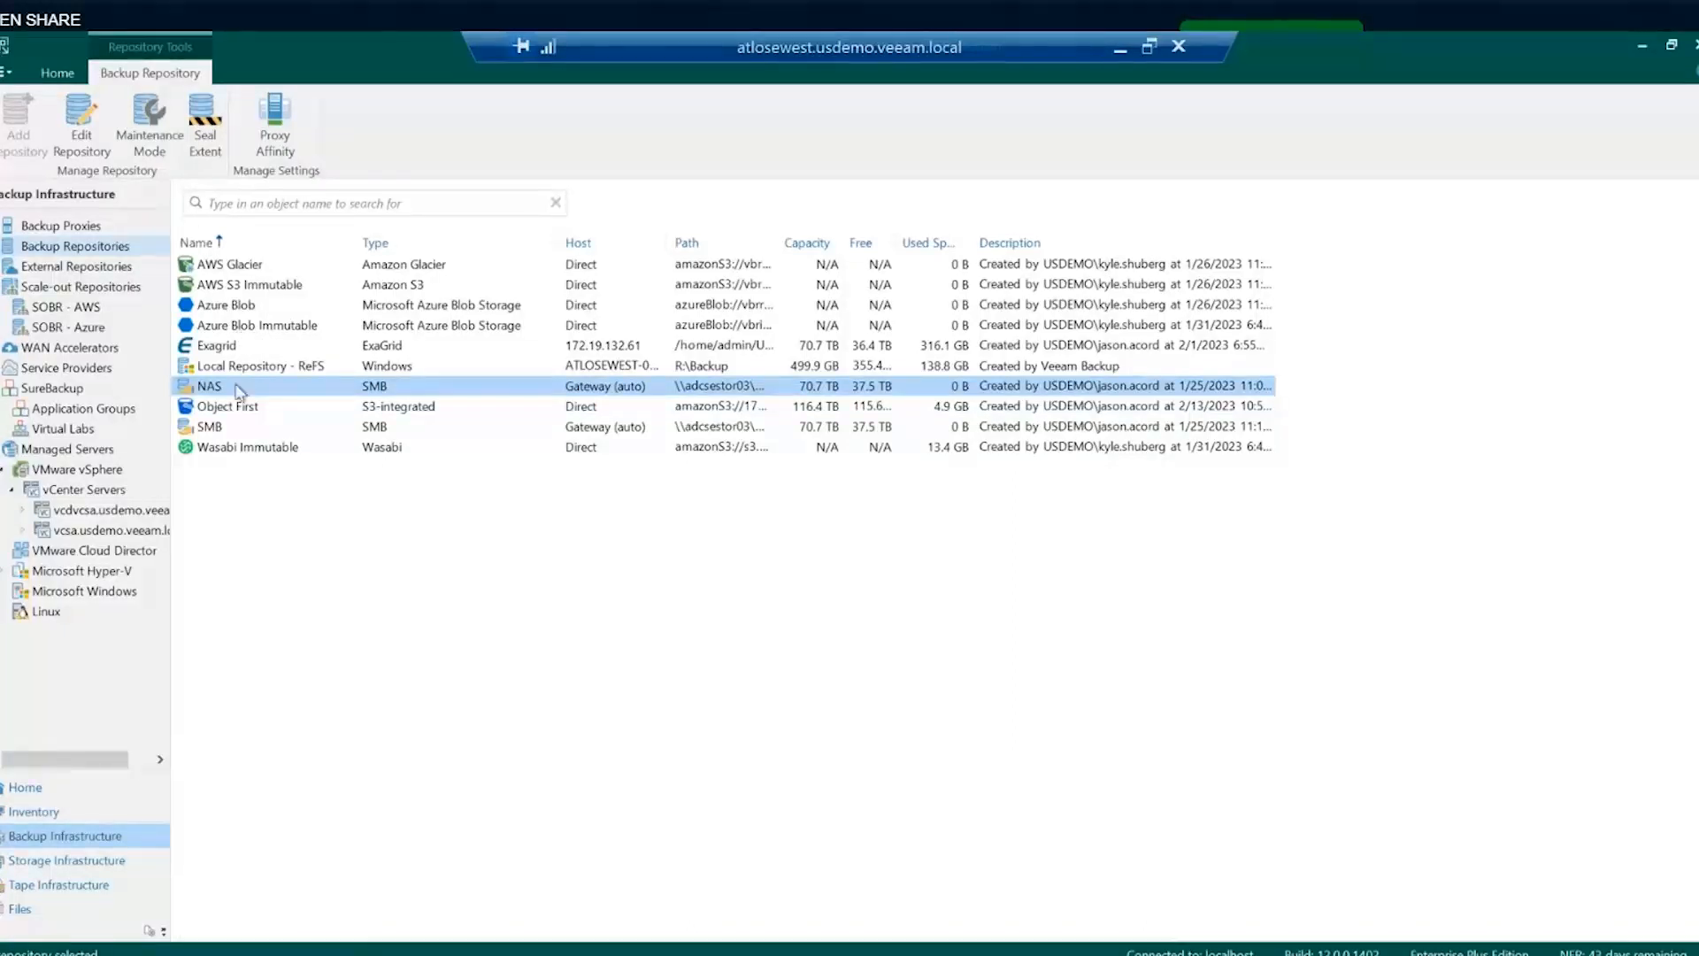
click(229, 332)
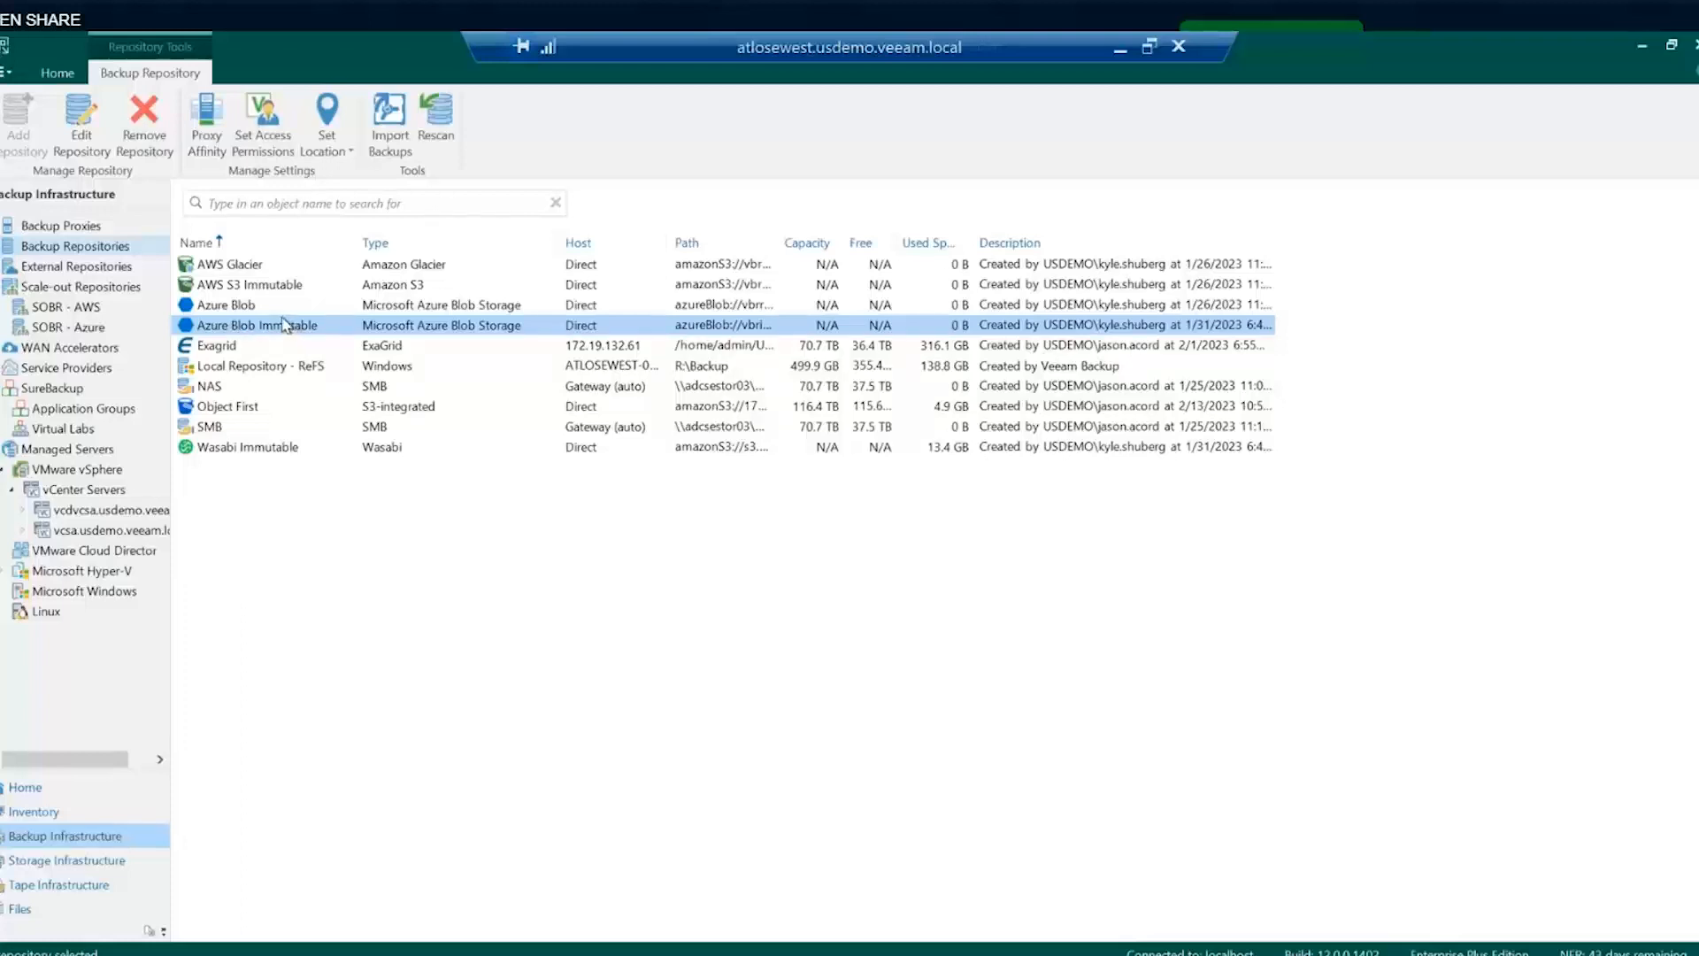
click(263, 264)
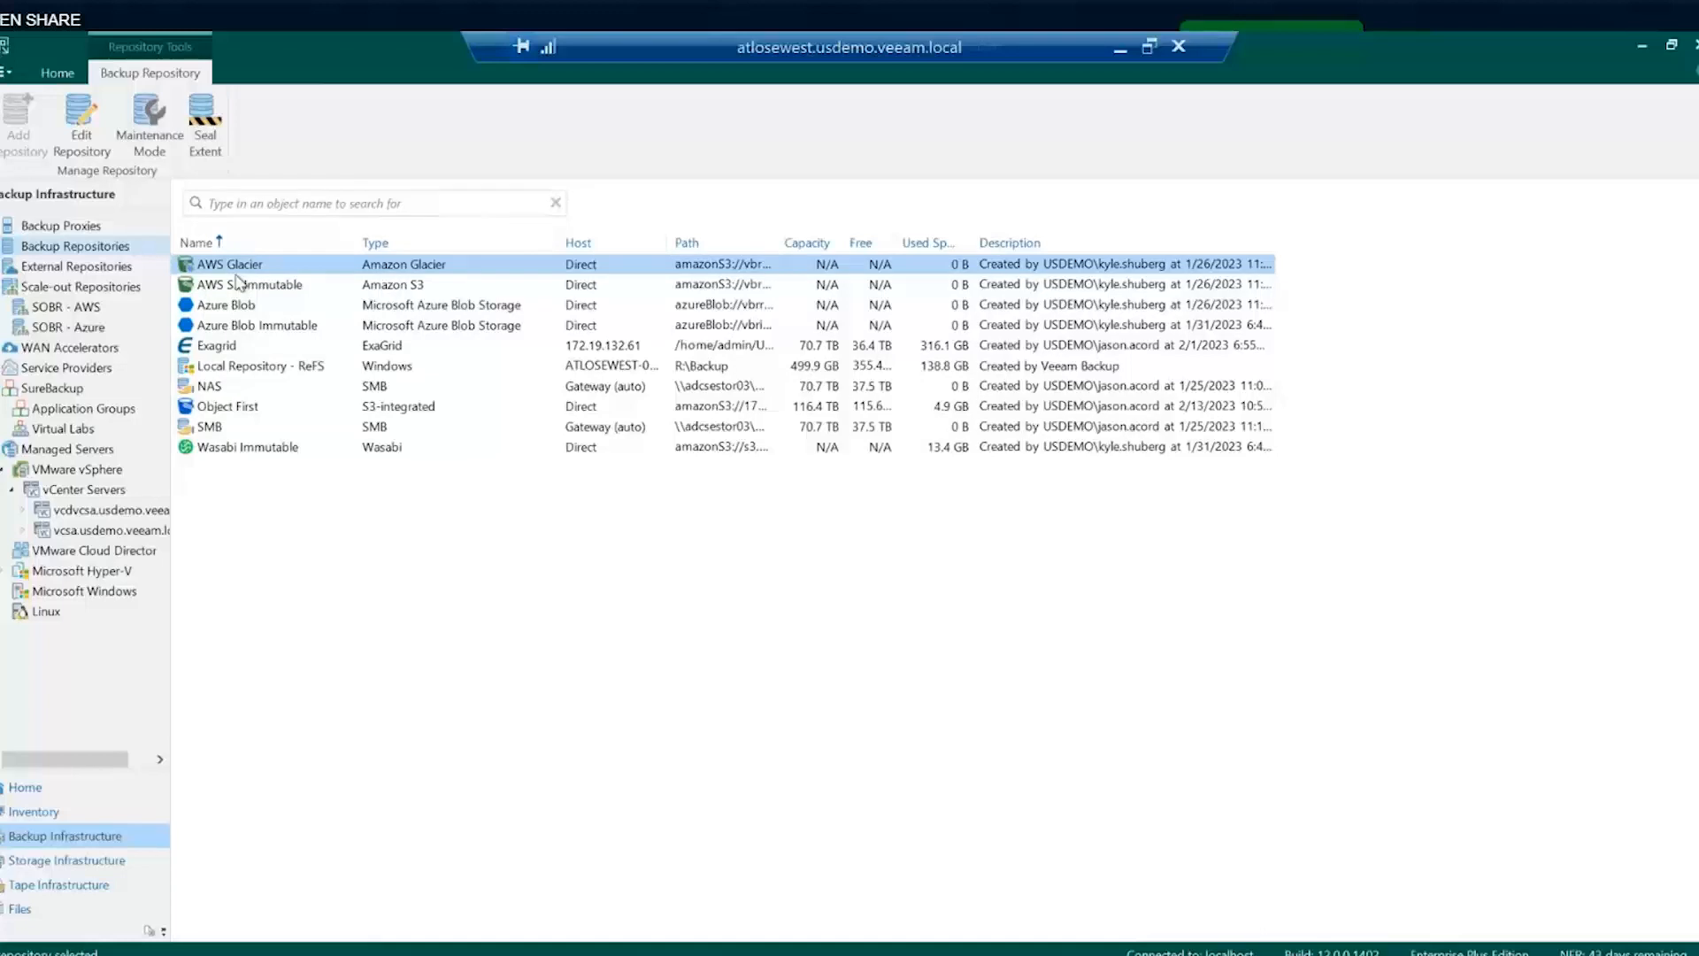
click(239, 407)
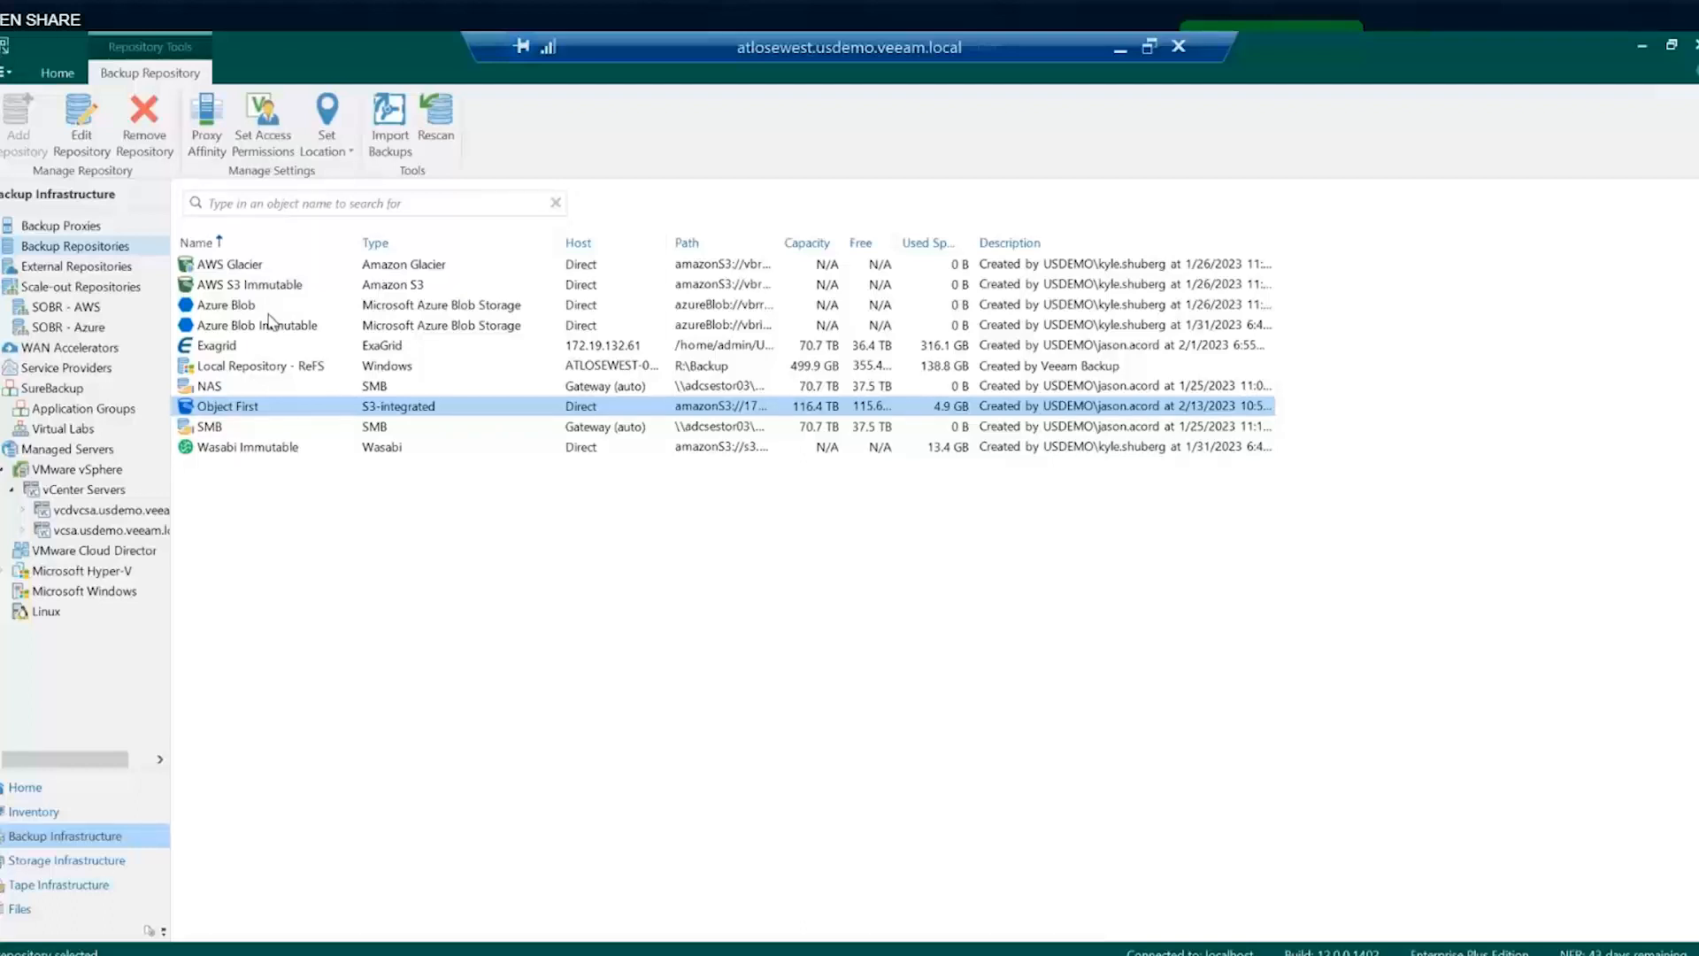
- Inspect the Object First repository's settings, including its 10-day immutability, then exit without applying changes
right_click(239, 409)
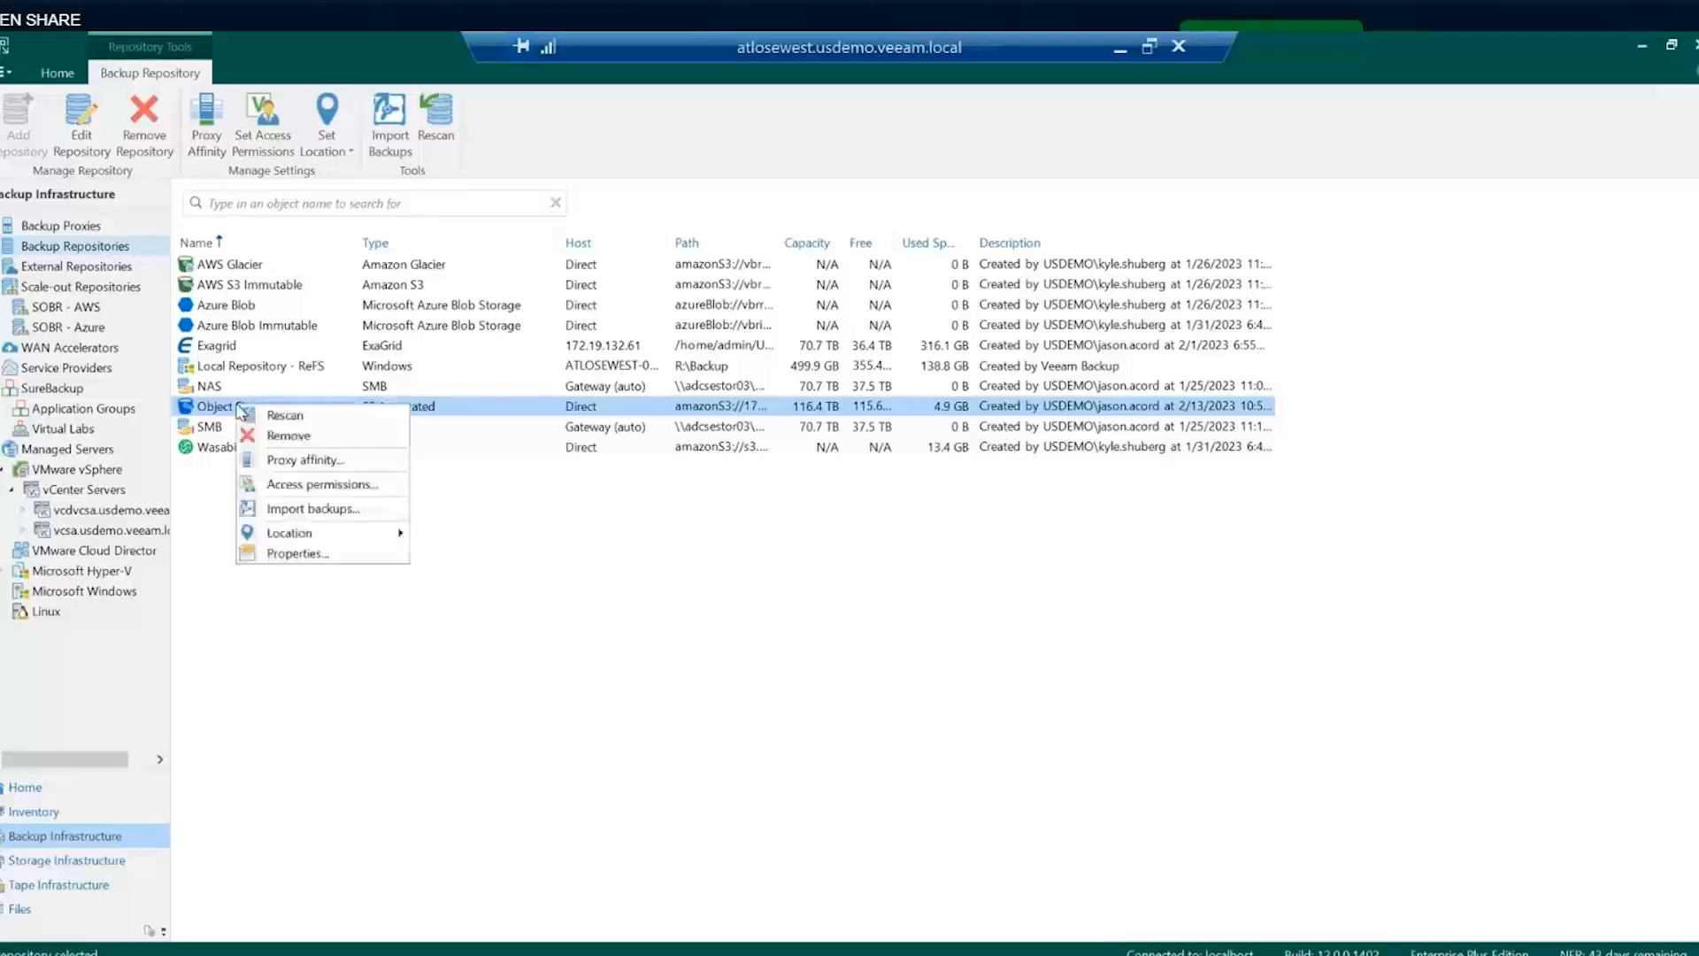
click(277, 554)
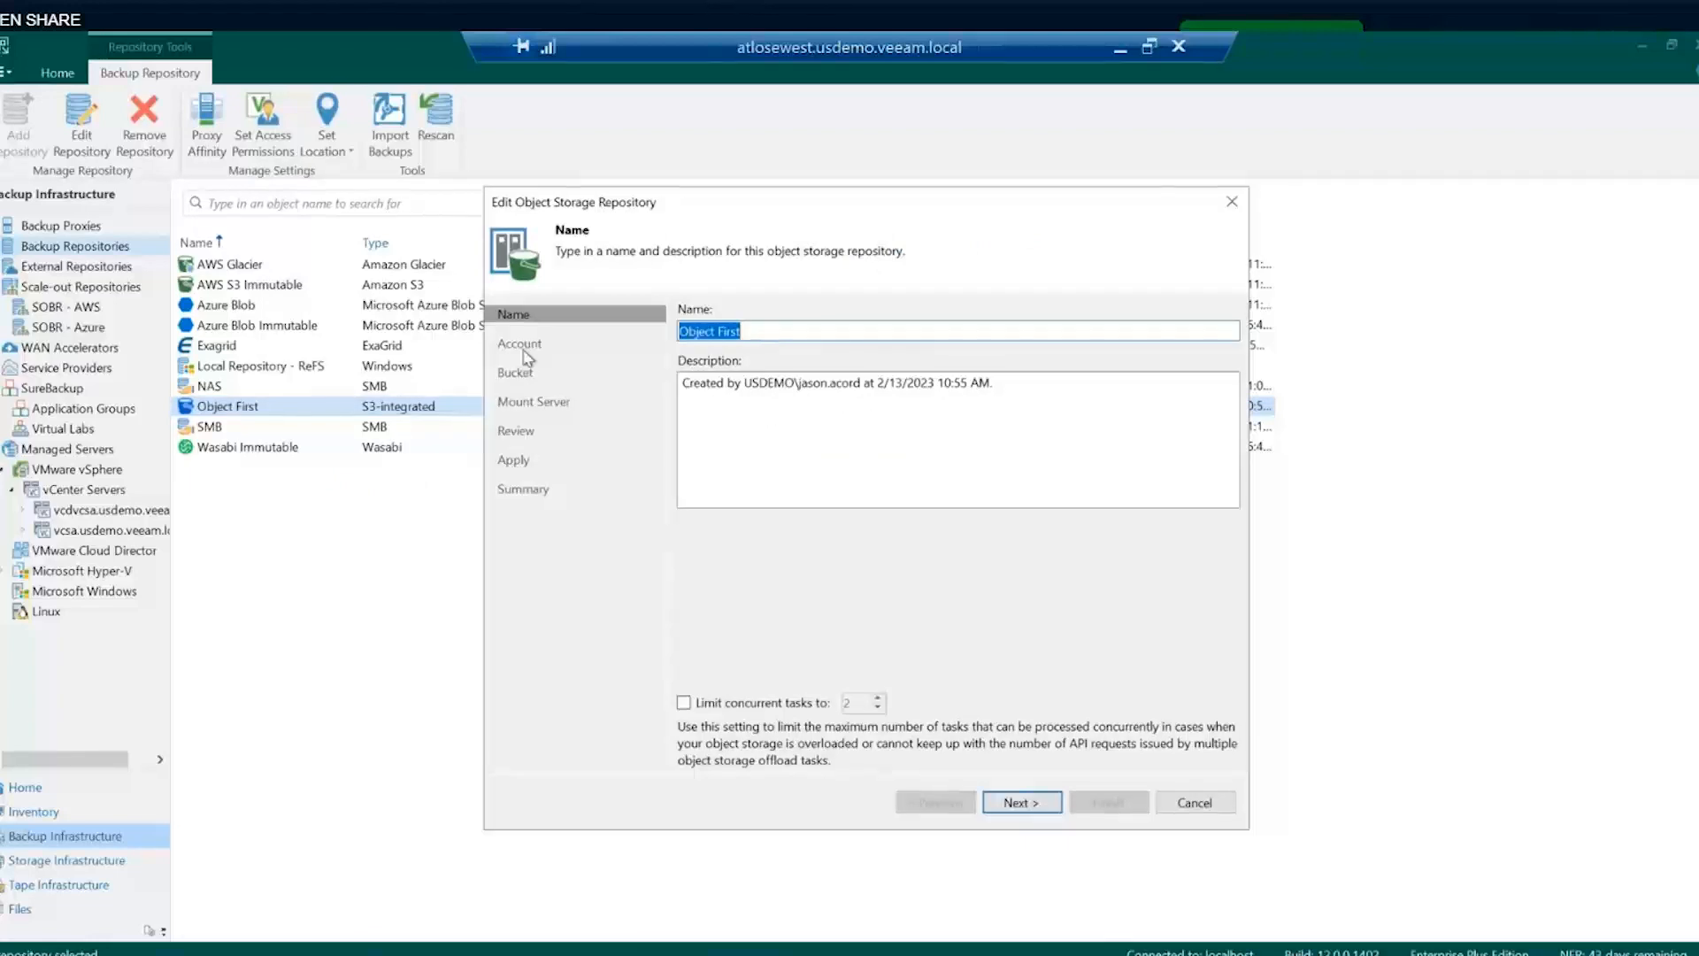
click(1005, 805)
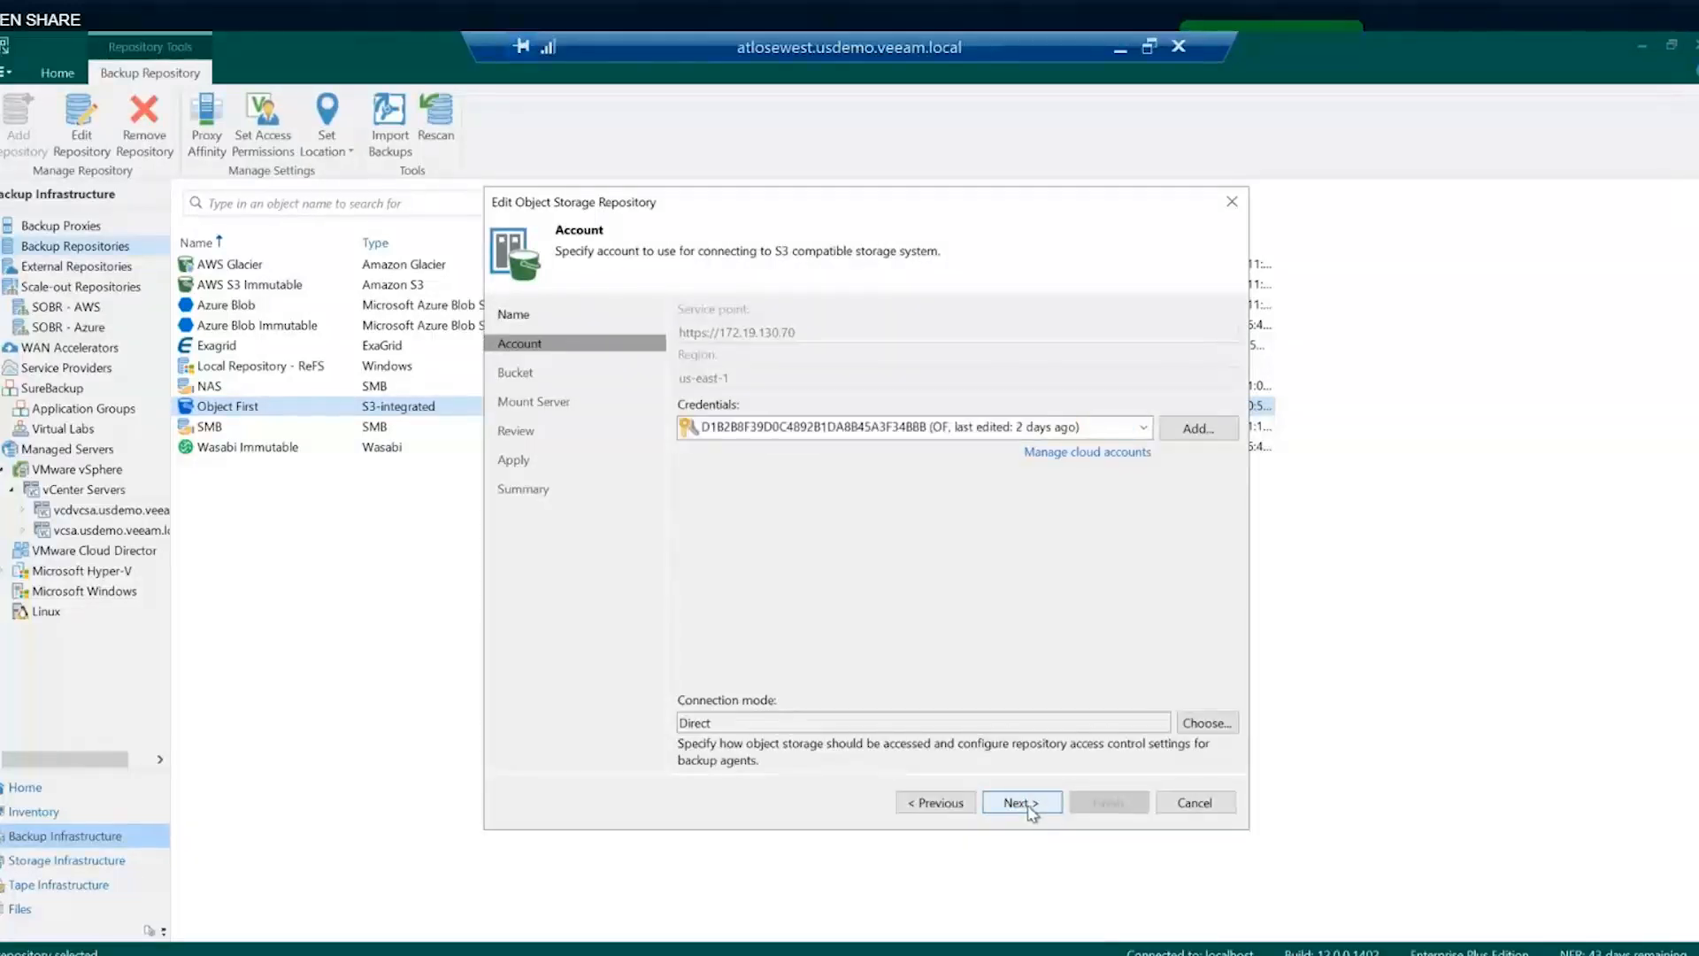
click(1026, 805)
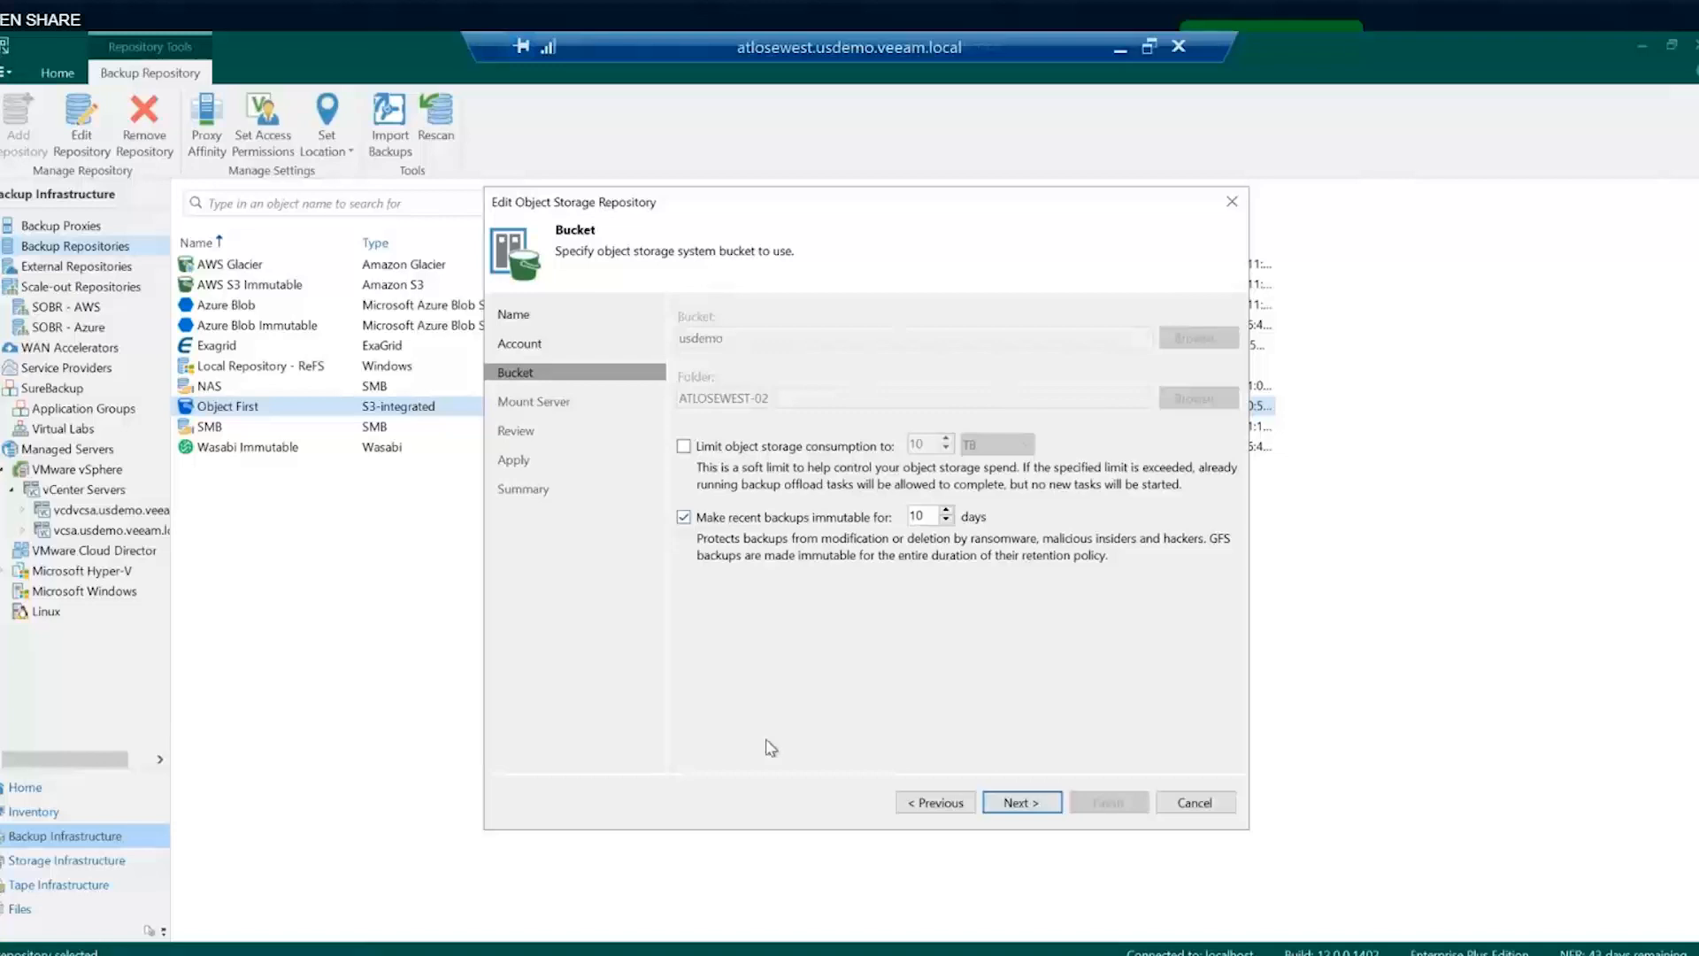
mouse_move(661, 955)
double_click(916, 515)
click(1197, 802)
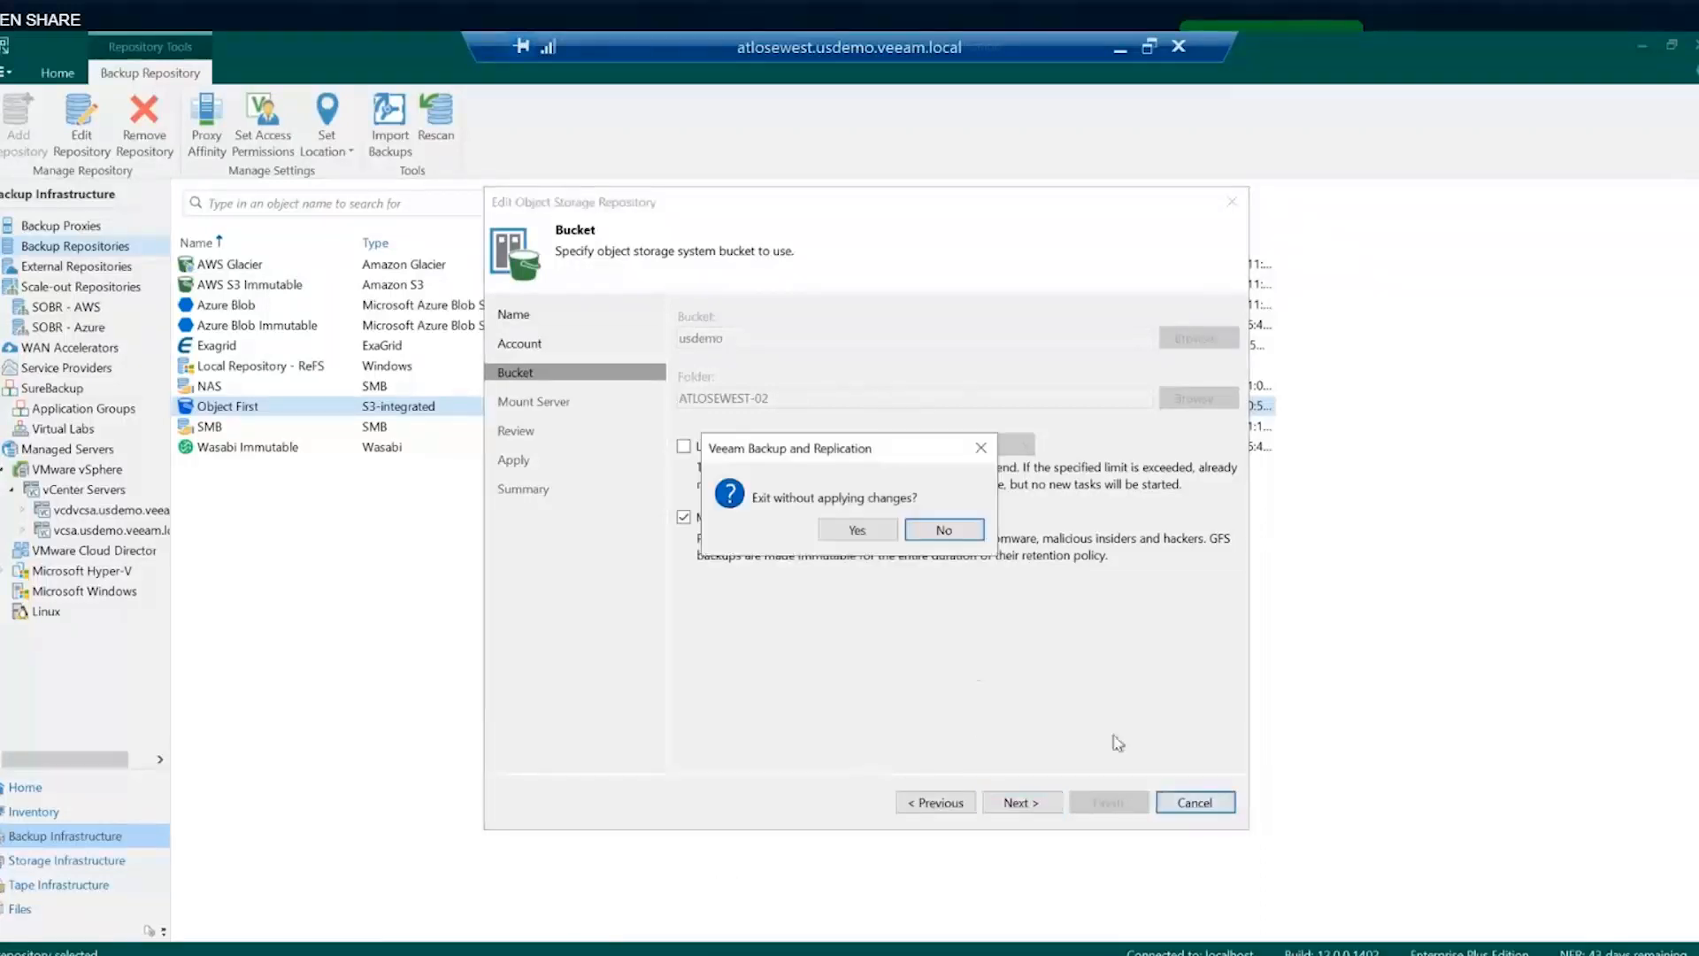
click(870, 534)
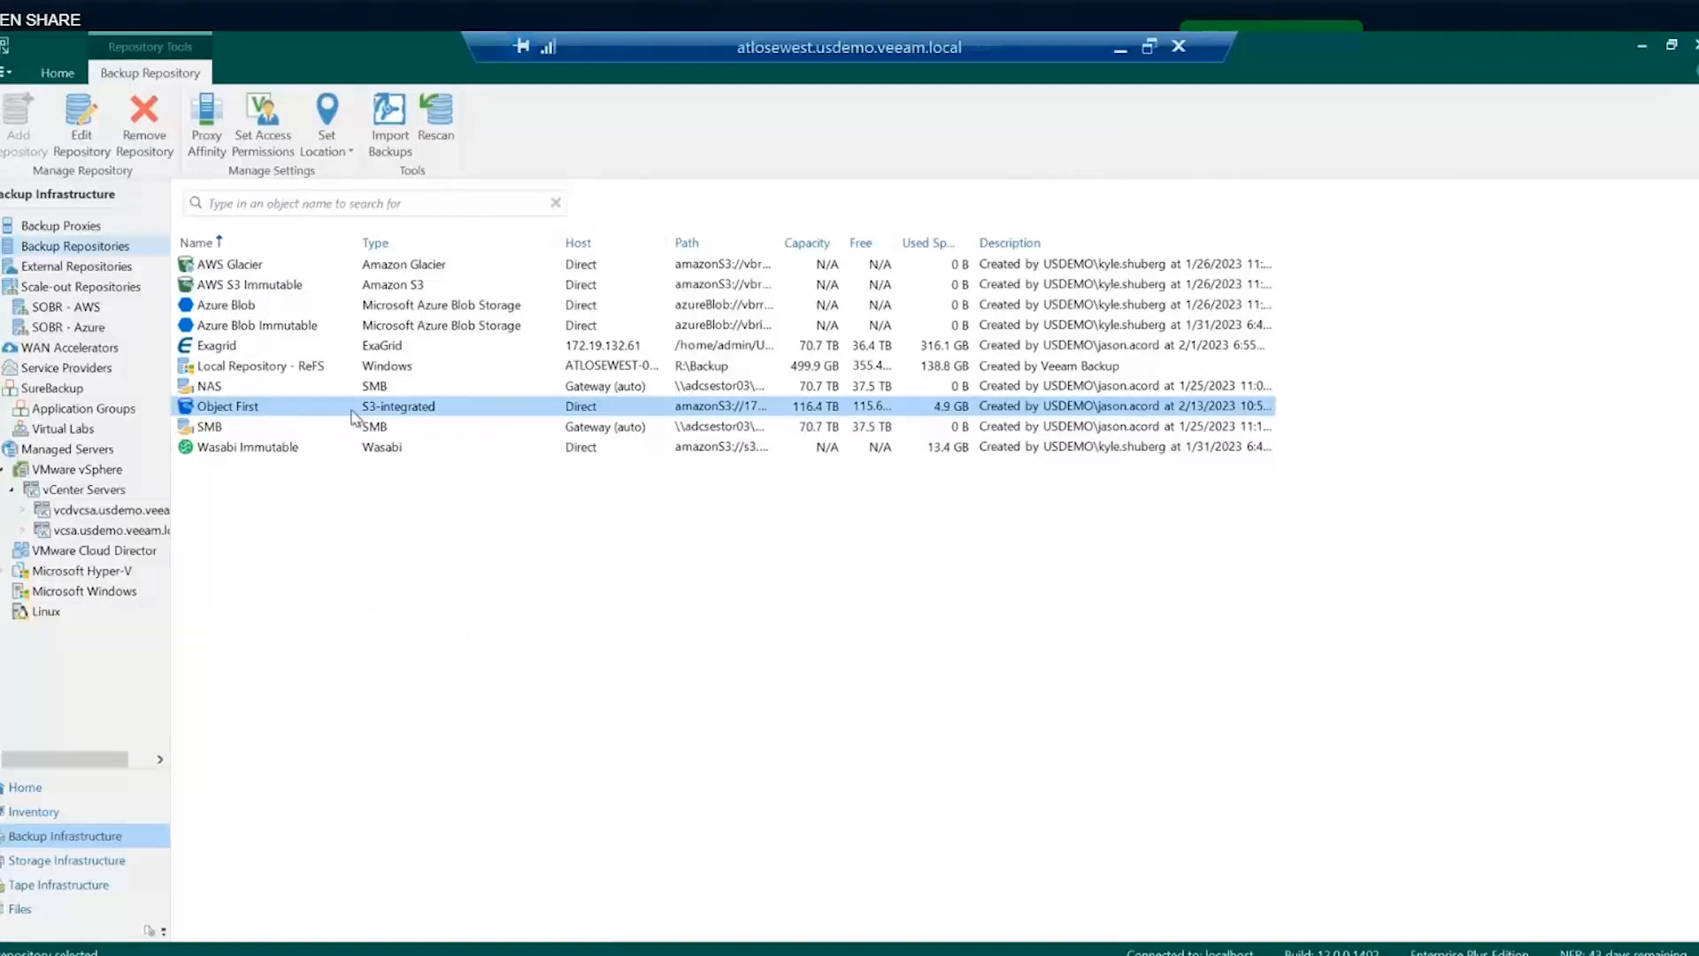
- Inspect SOBR - AWS extents plus its performance and capacity tier settings, then cancel the edit
click(37, 316)
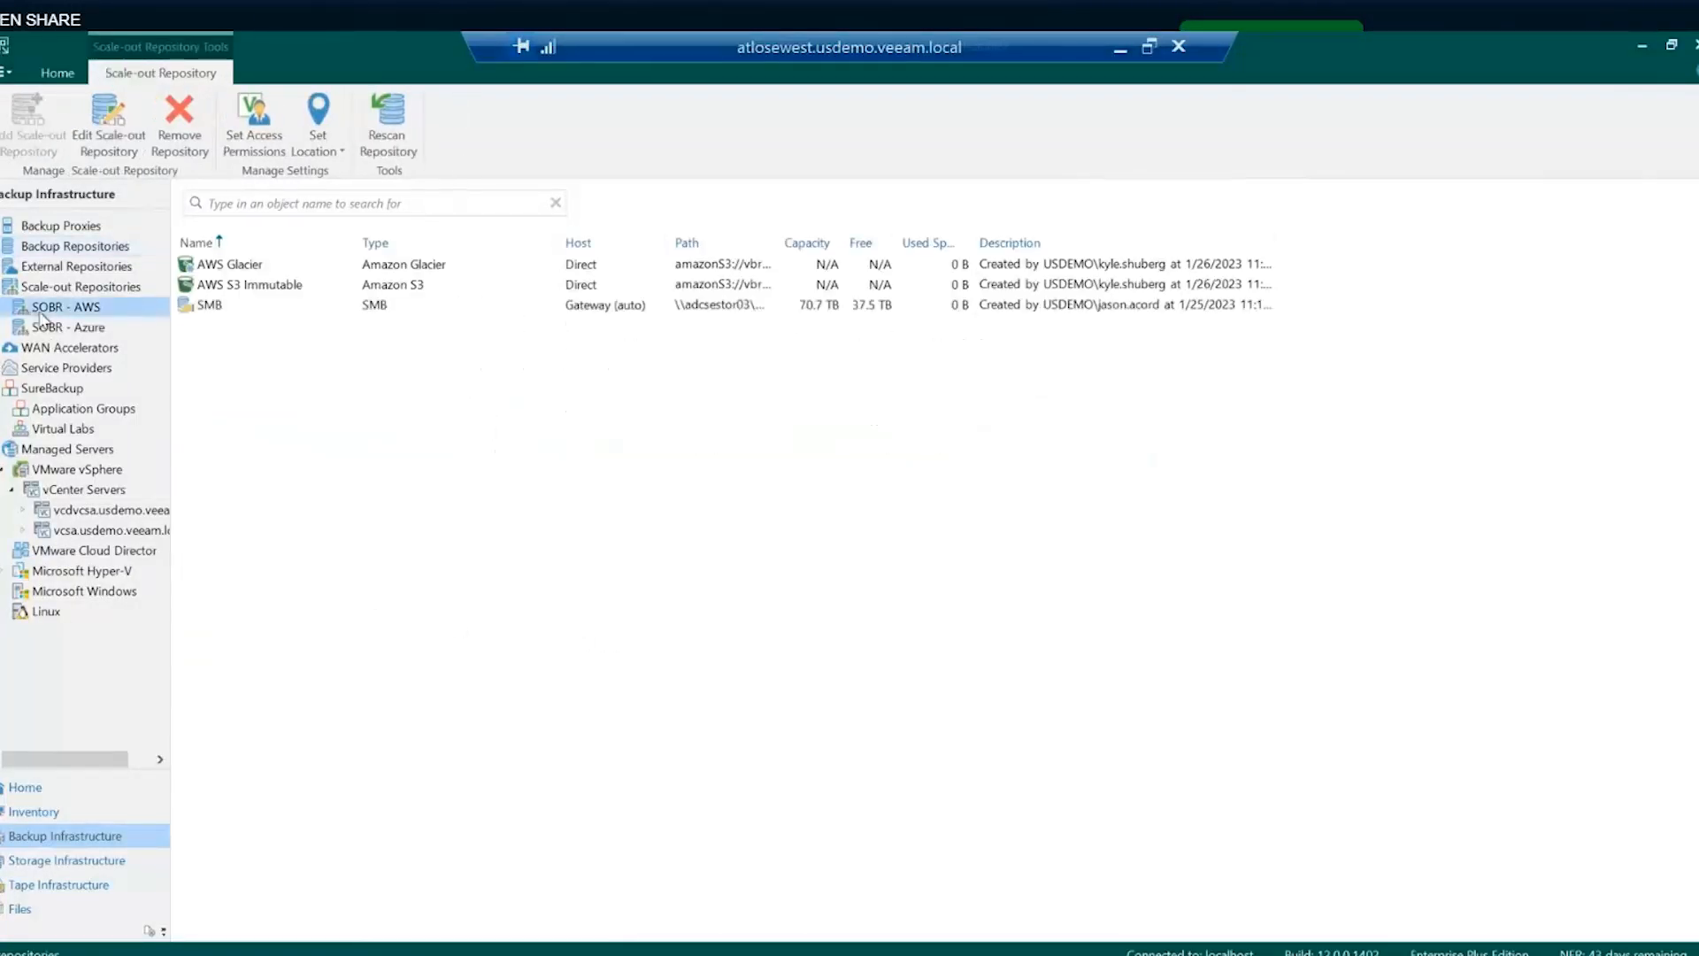
right_click(51, 317)
click(90, 422)
click(565, 334)
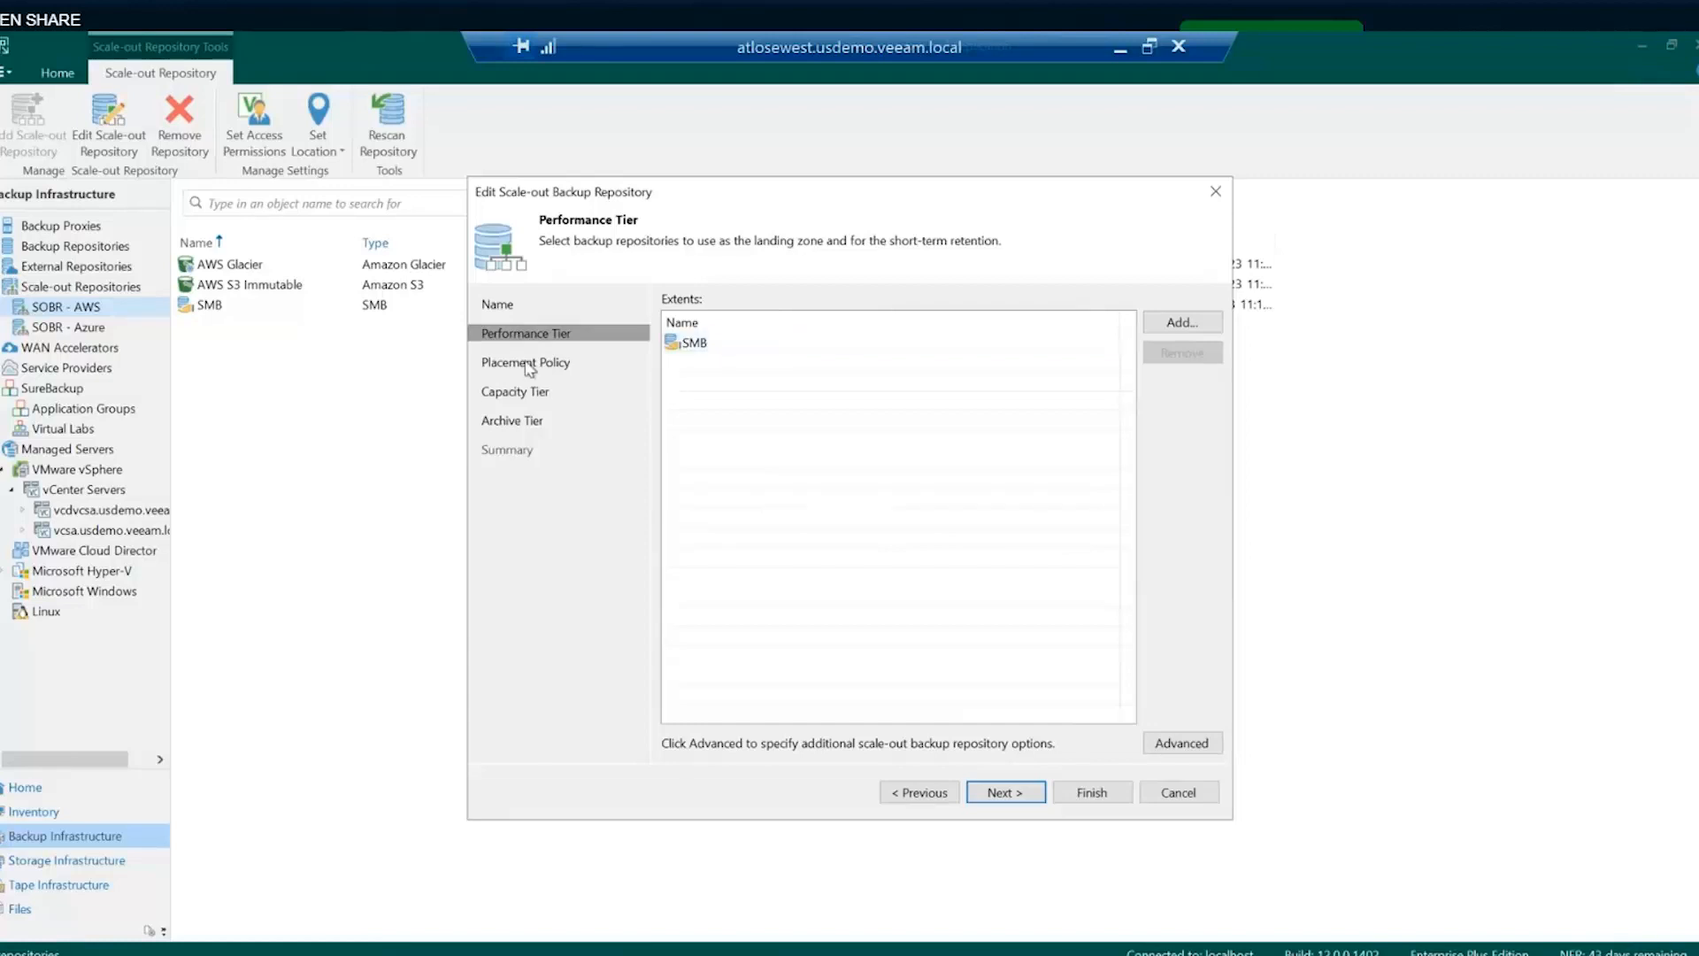
click(500, 394)
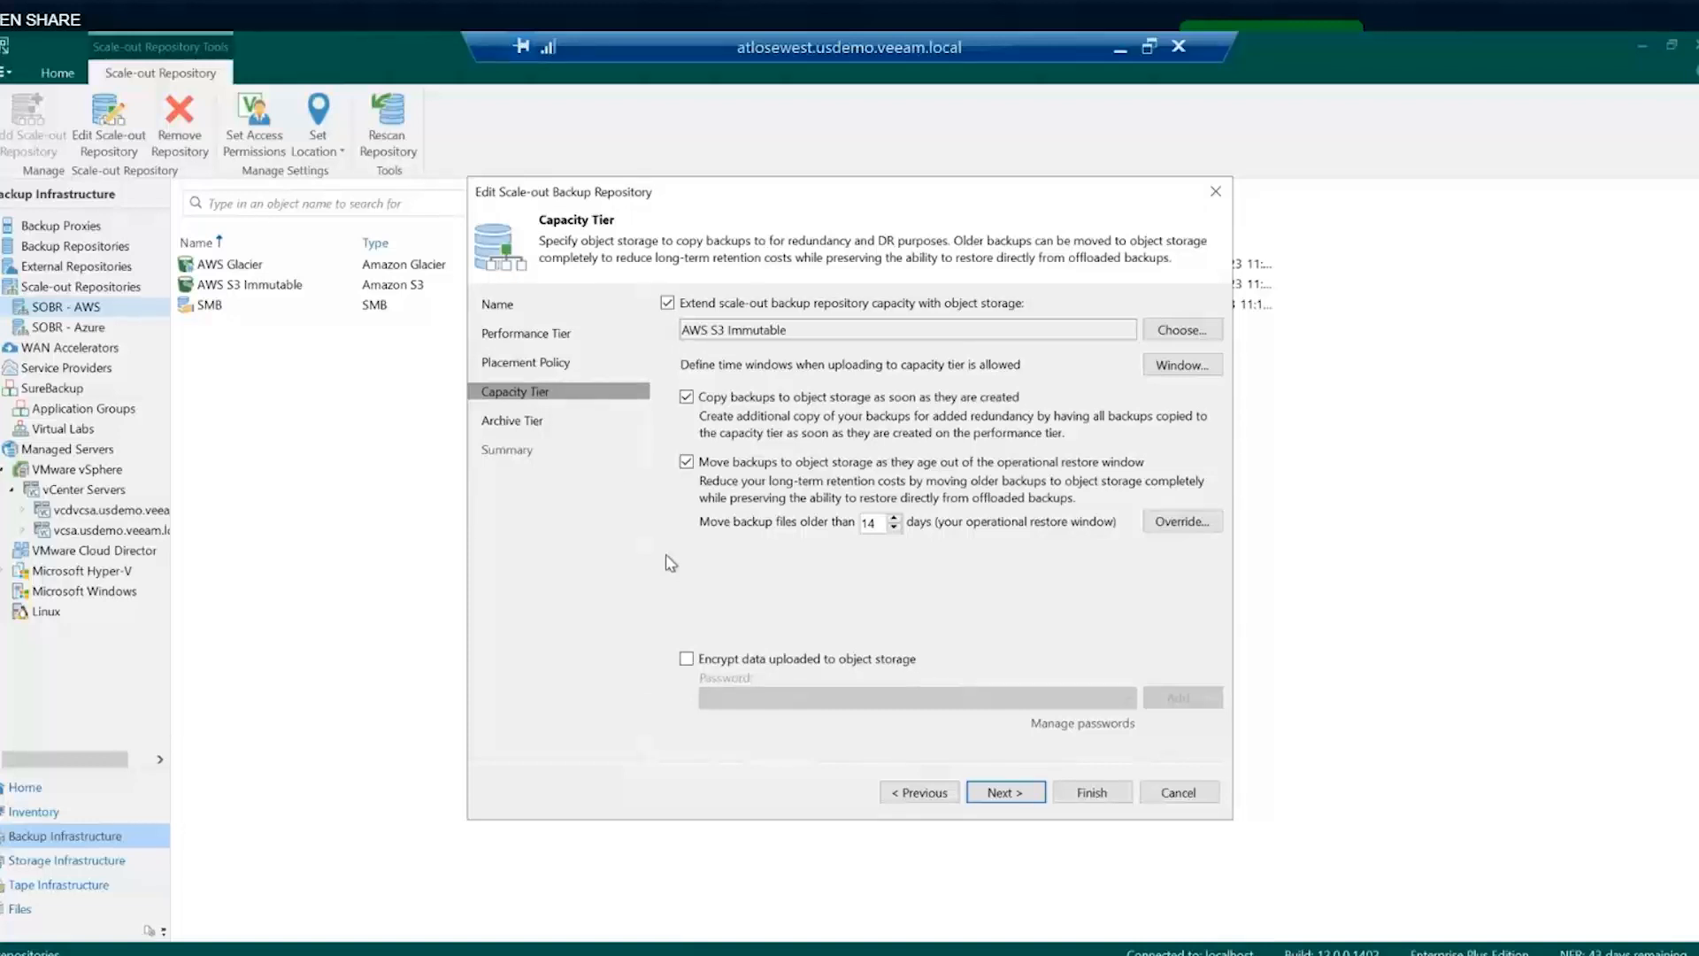
click(1178, 793)
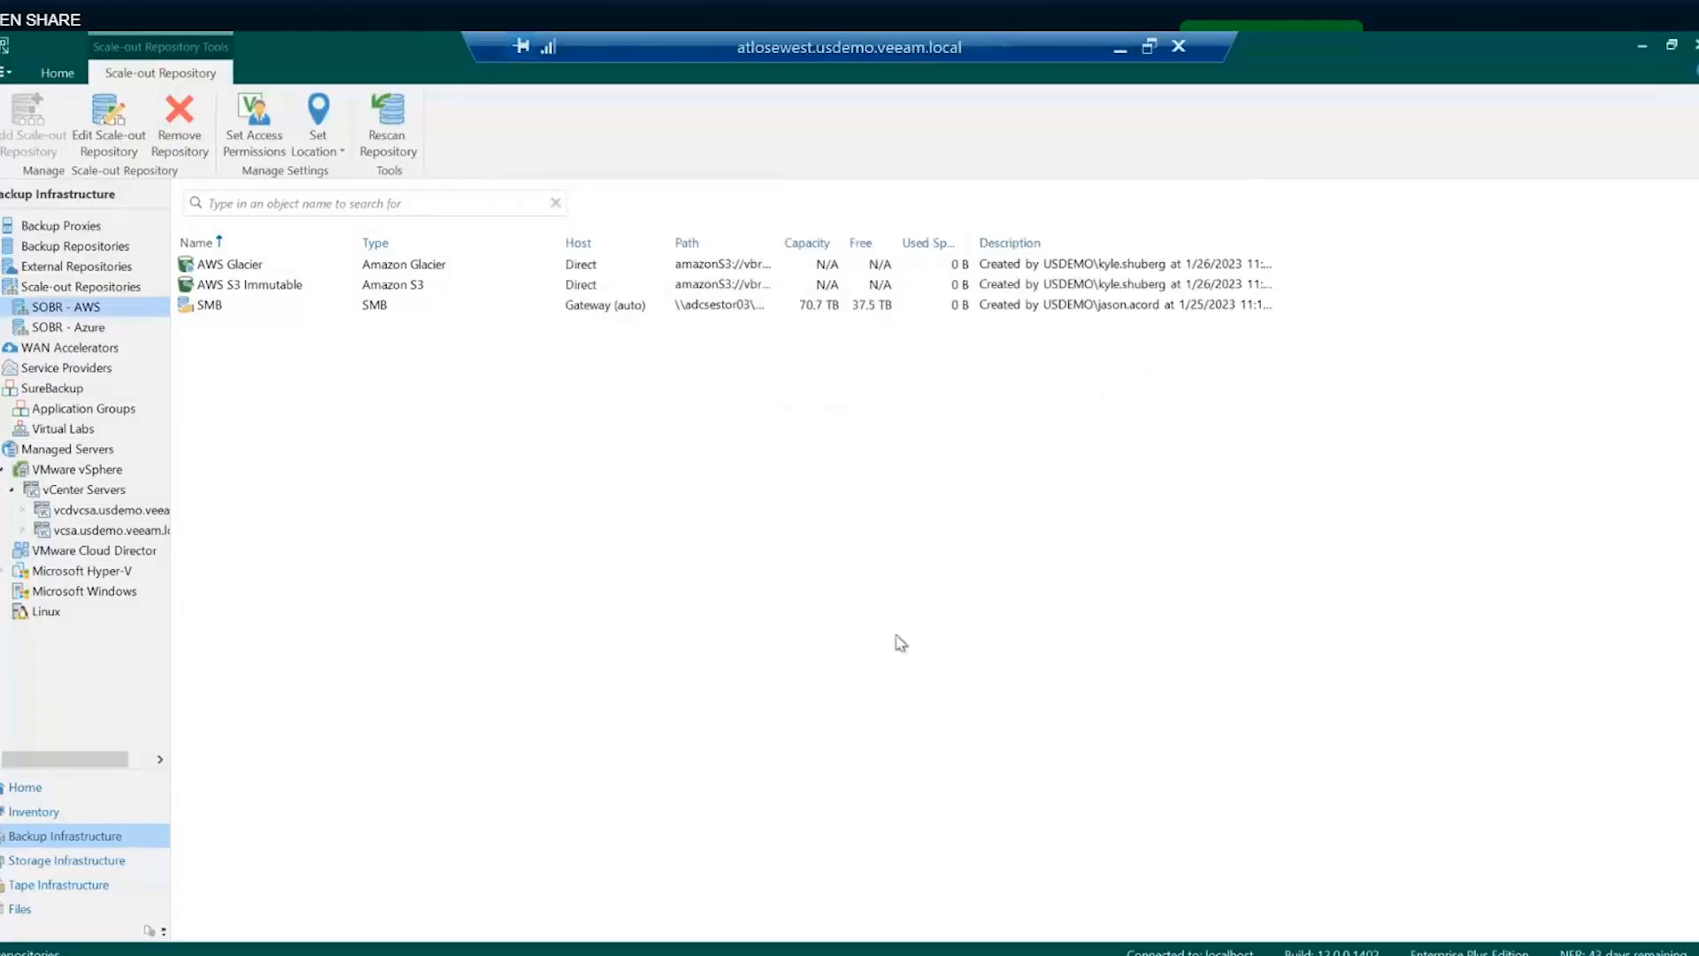
- Select AWS S3 Immutable in the repository list, then return to the Home jobs list
click(68, 247)
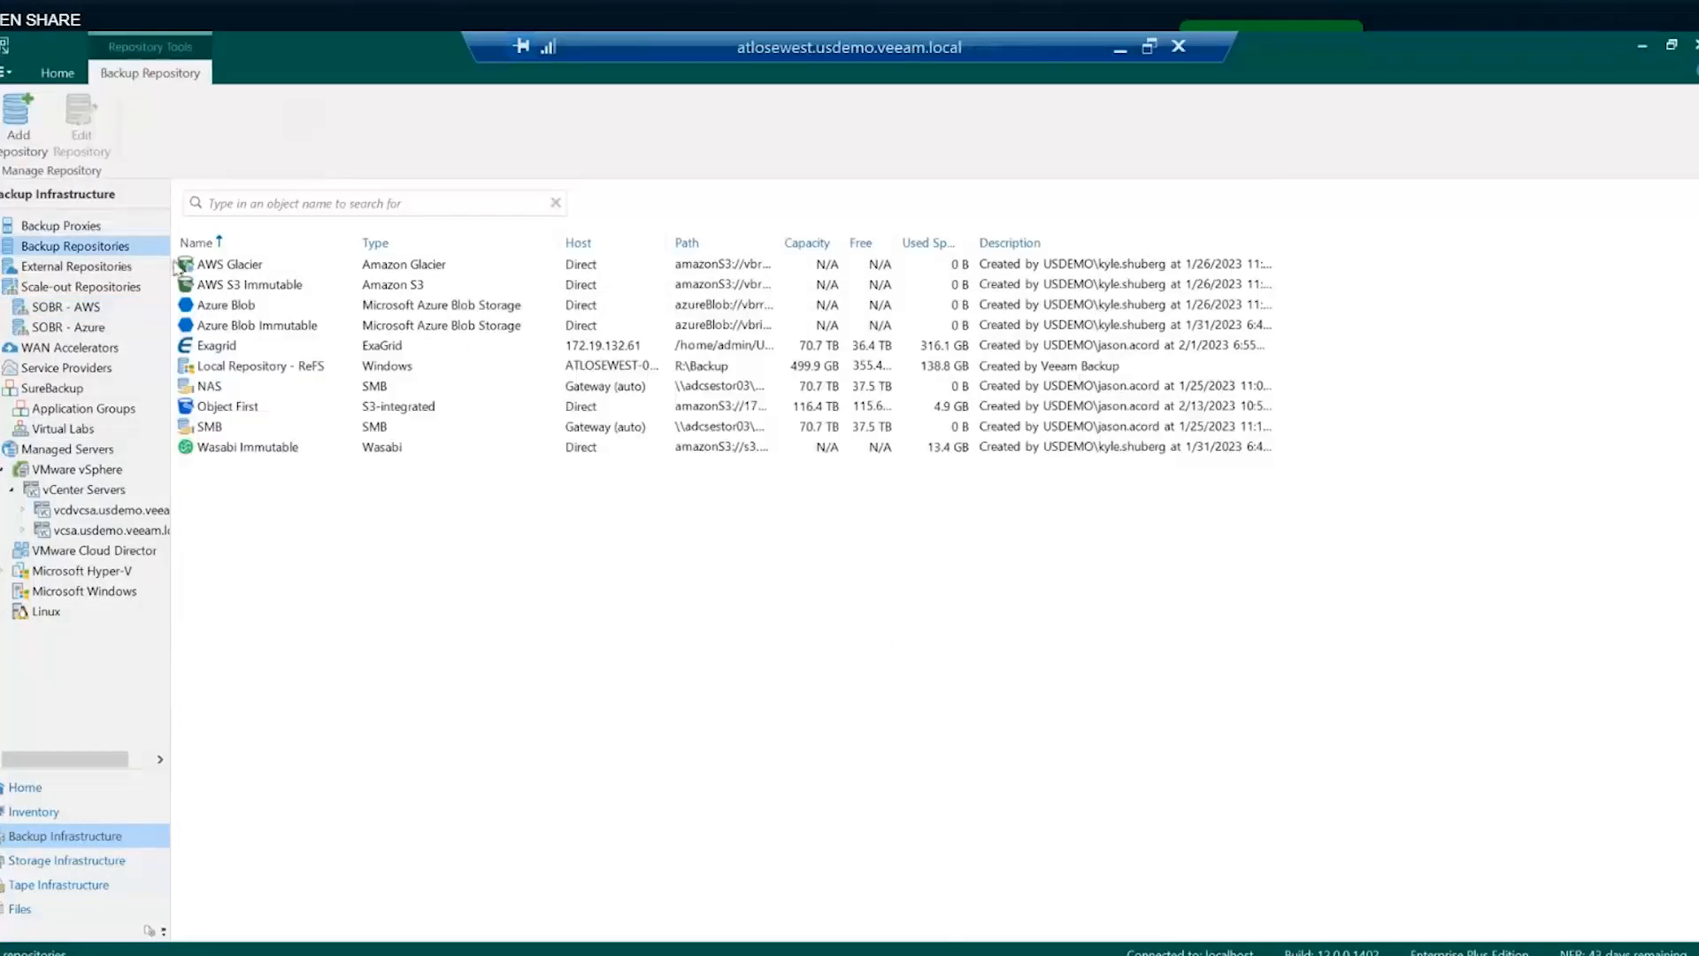
click(232, 281)
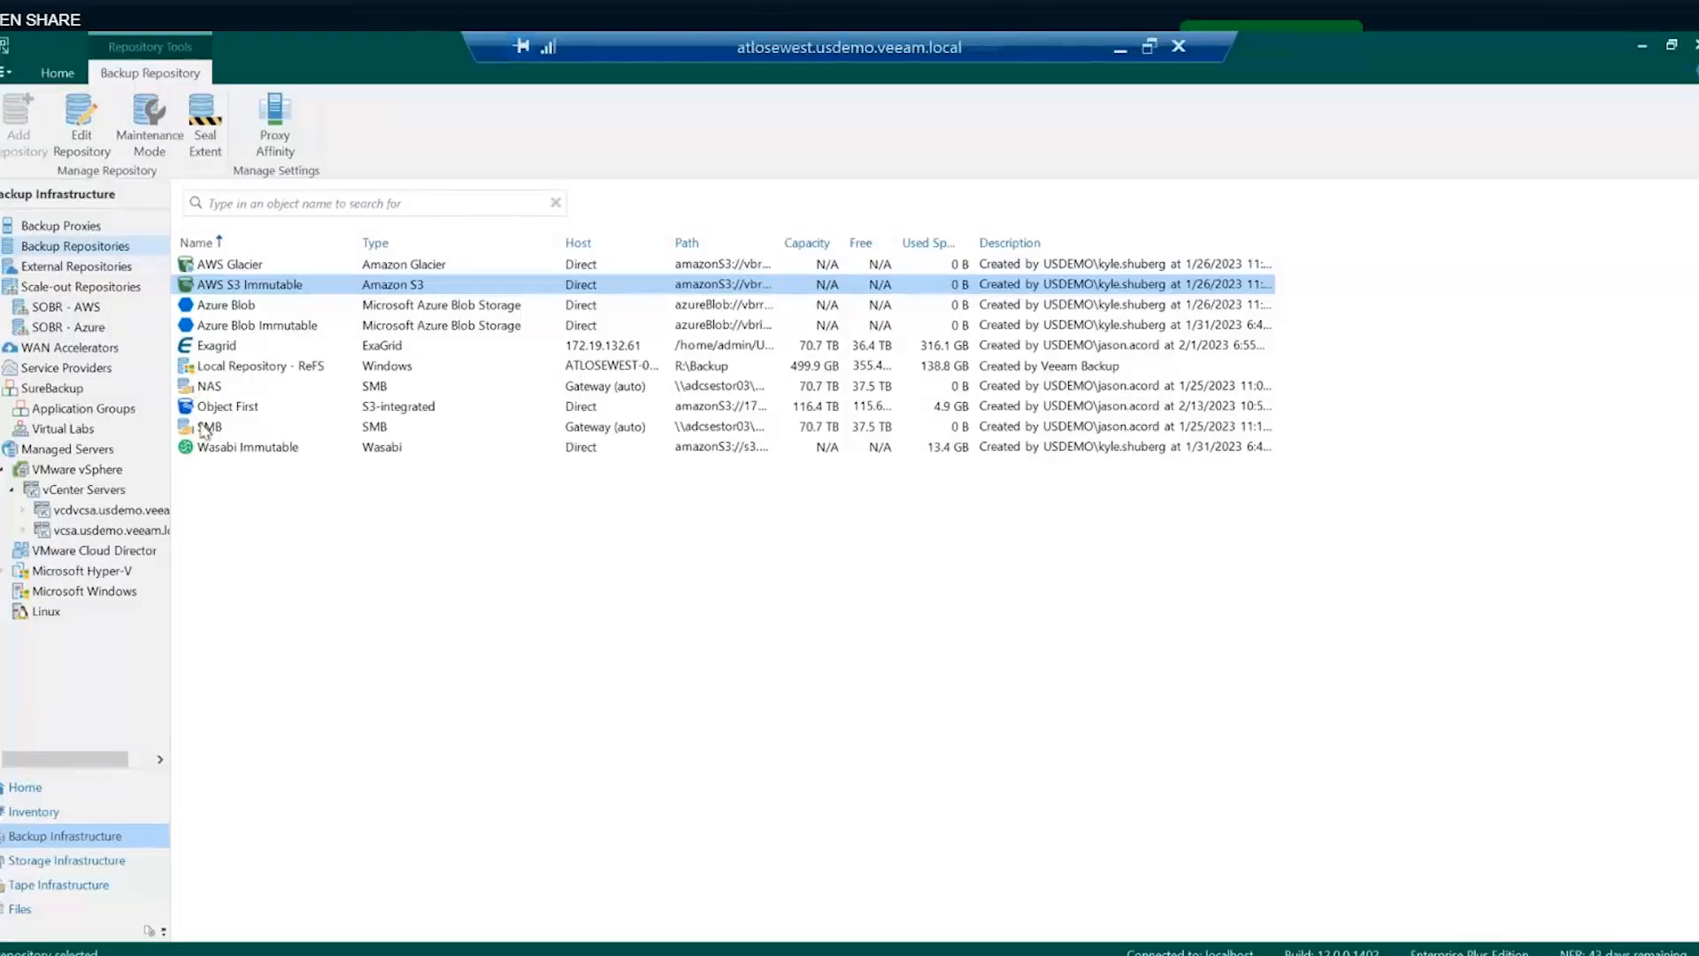
click(80, 787)
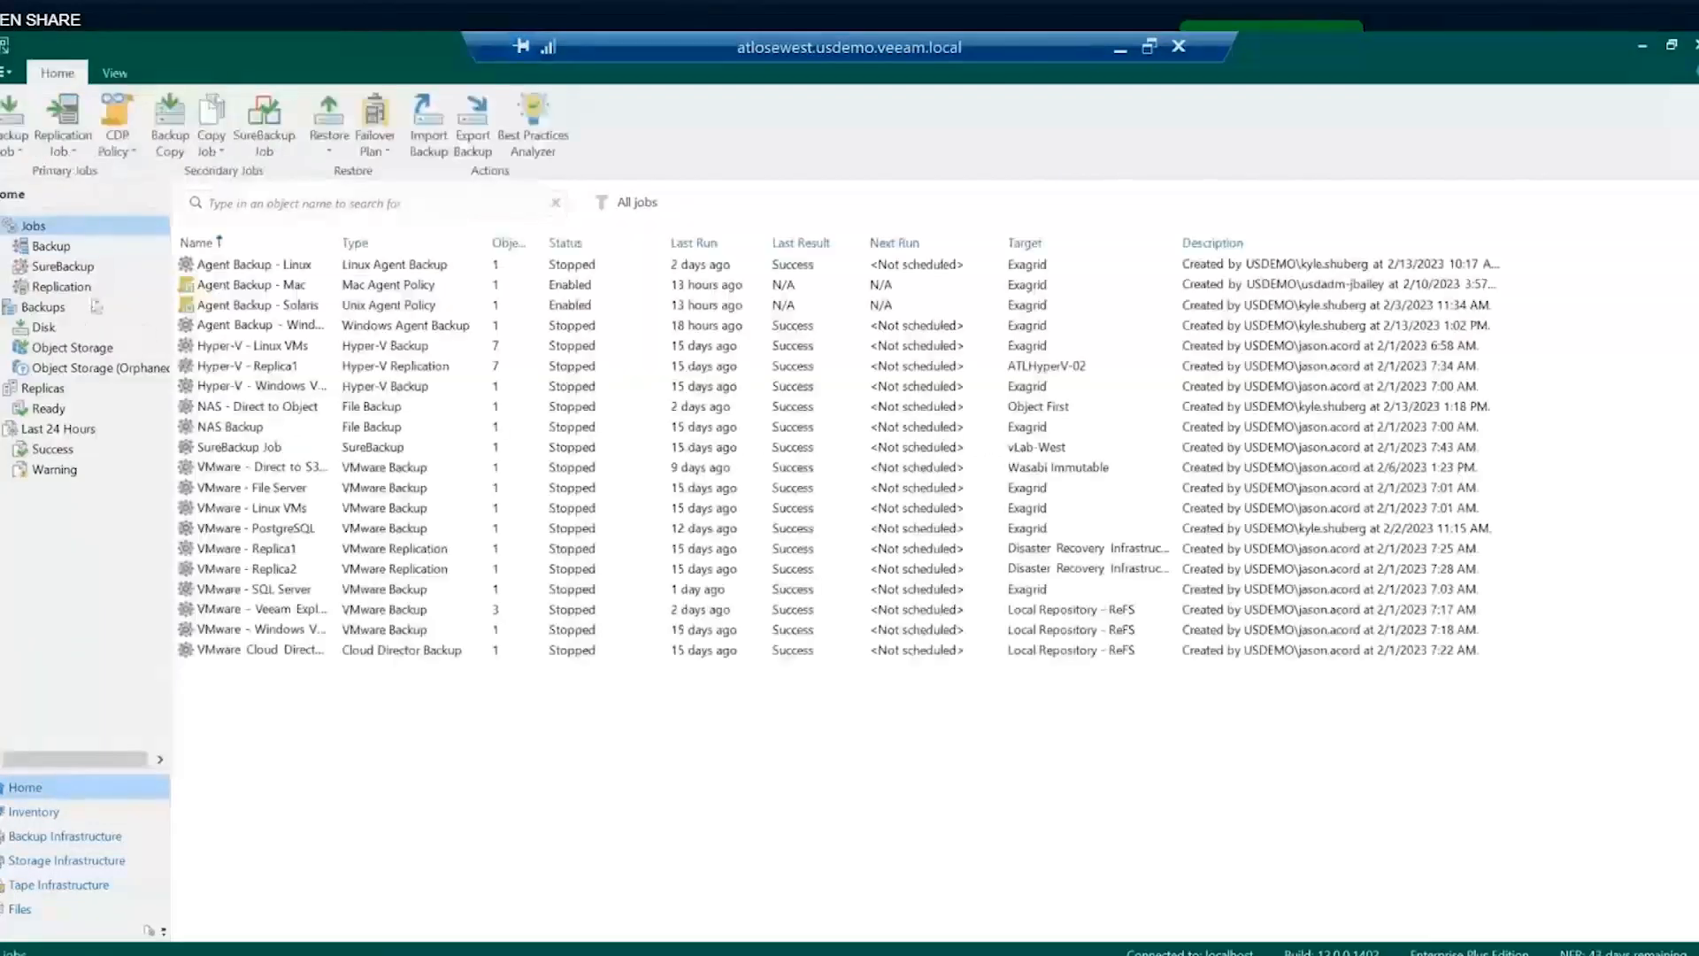
- Filter to backup jobs and verify VMware - Direct to S3 Immutable still targets Wasabi Immutable, unsaved
click(51, 246)
drag(254, 431, 266, 446)
right_click(217, 424)
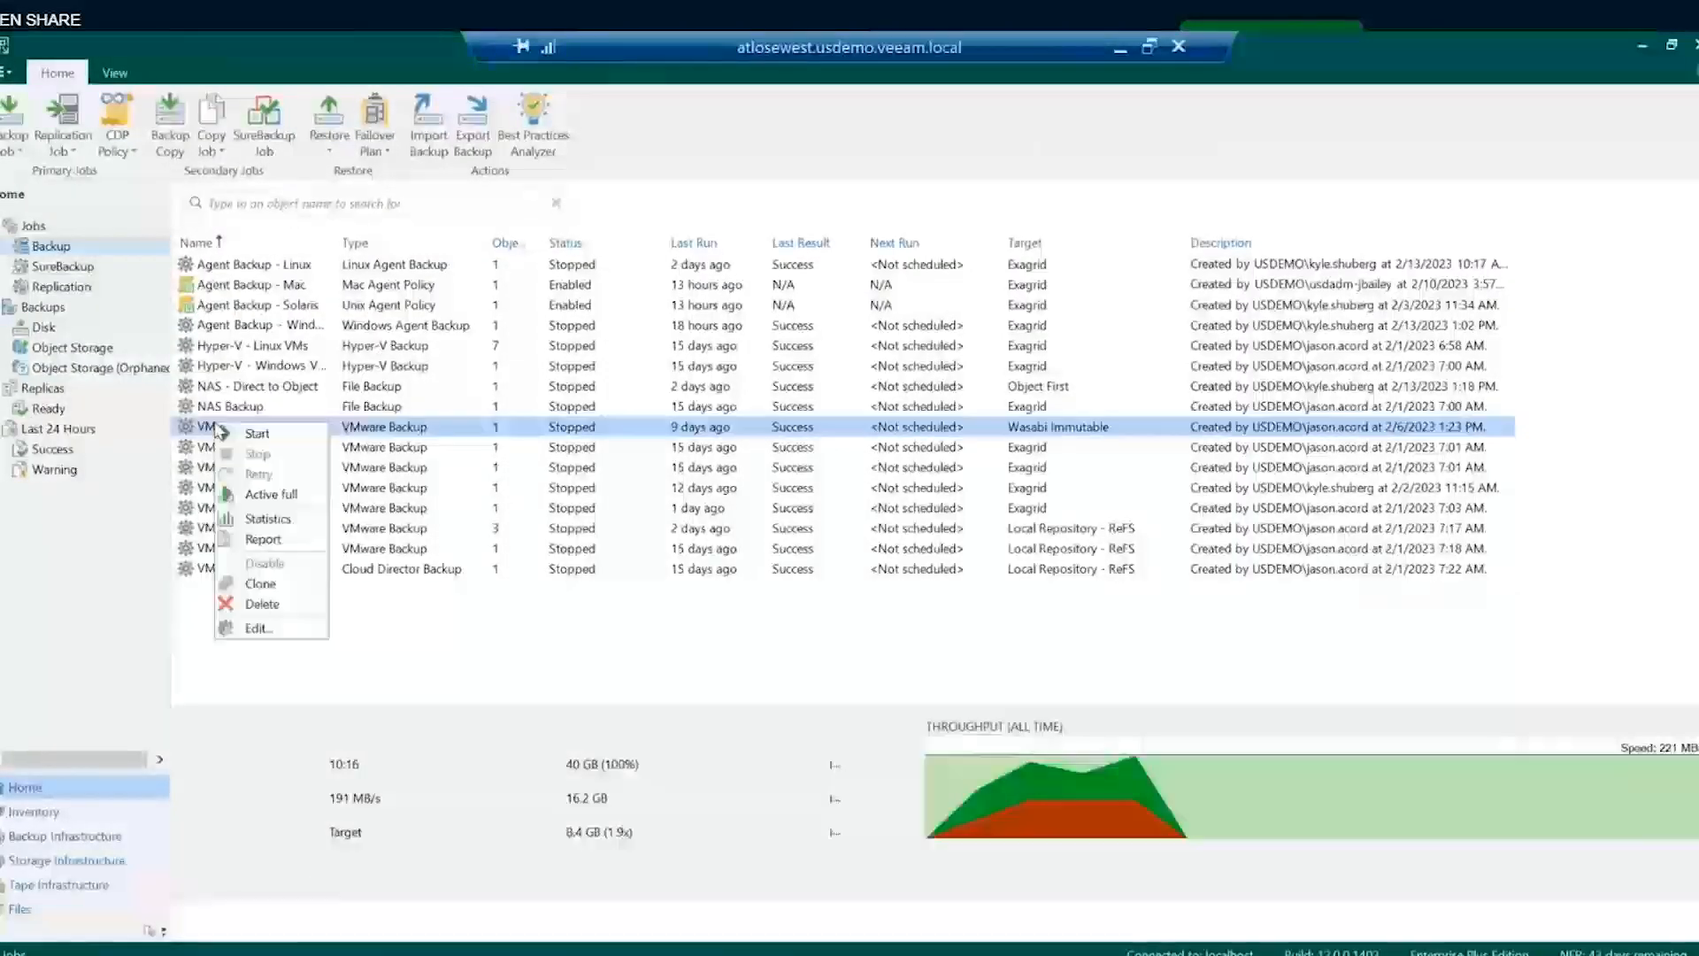
click(252, 628)
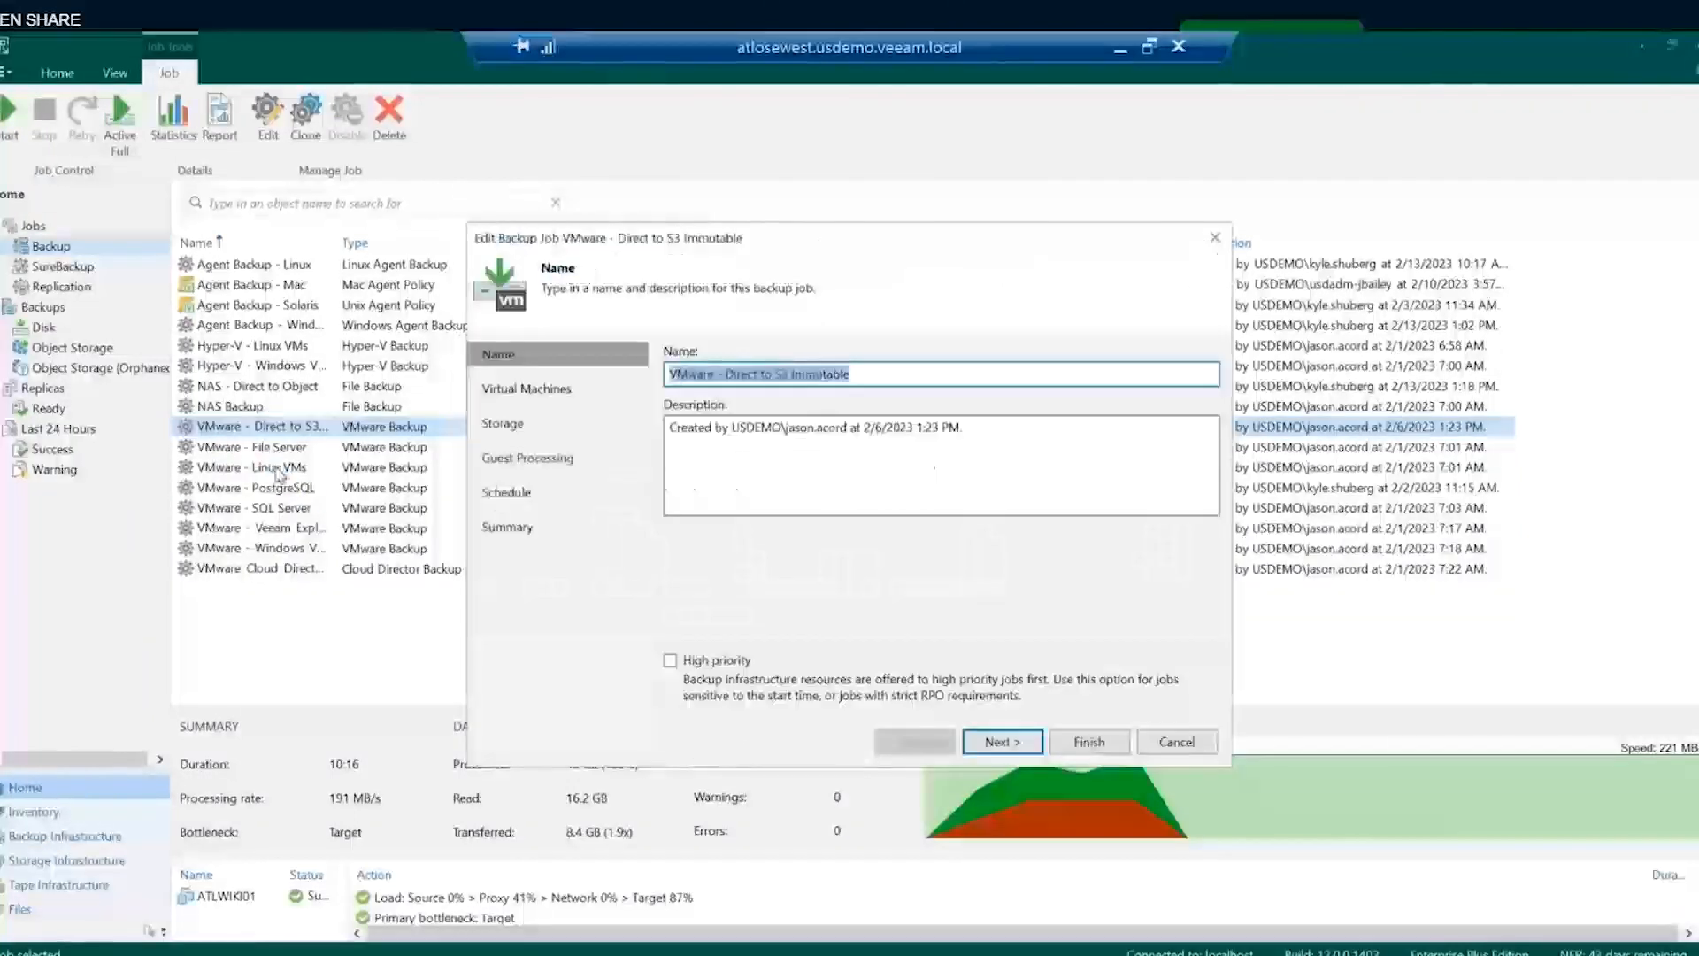
click(513, 428)
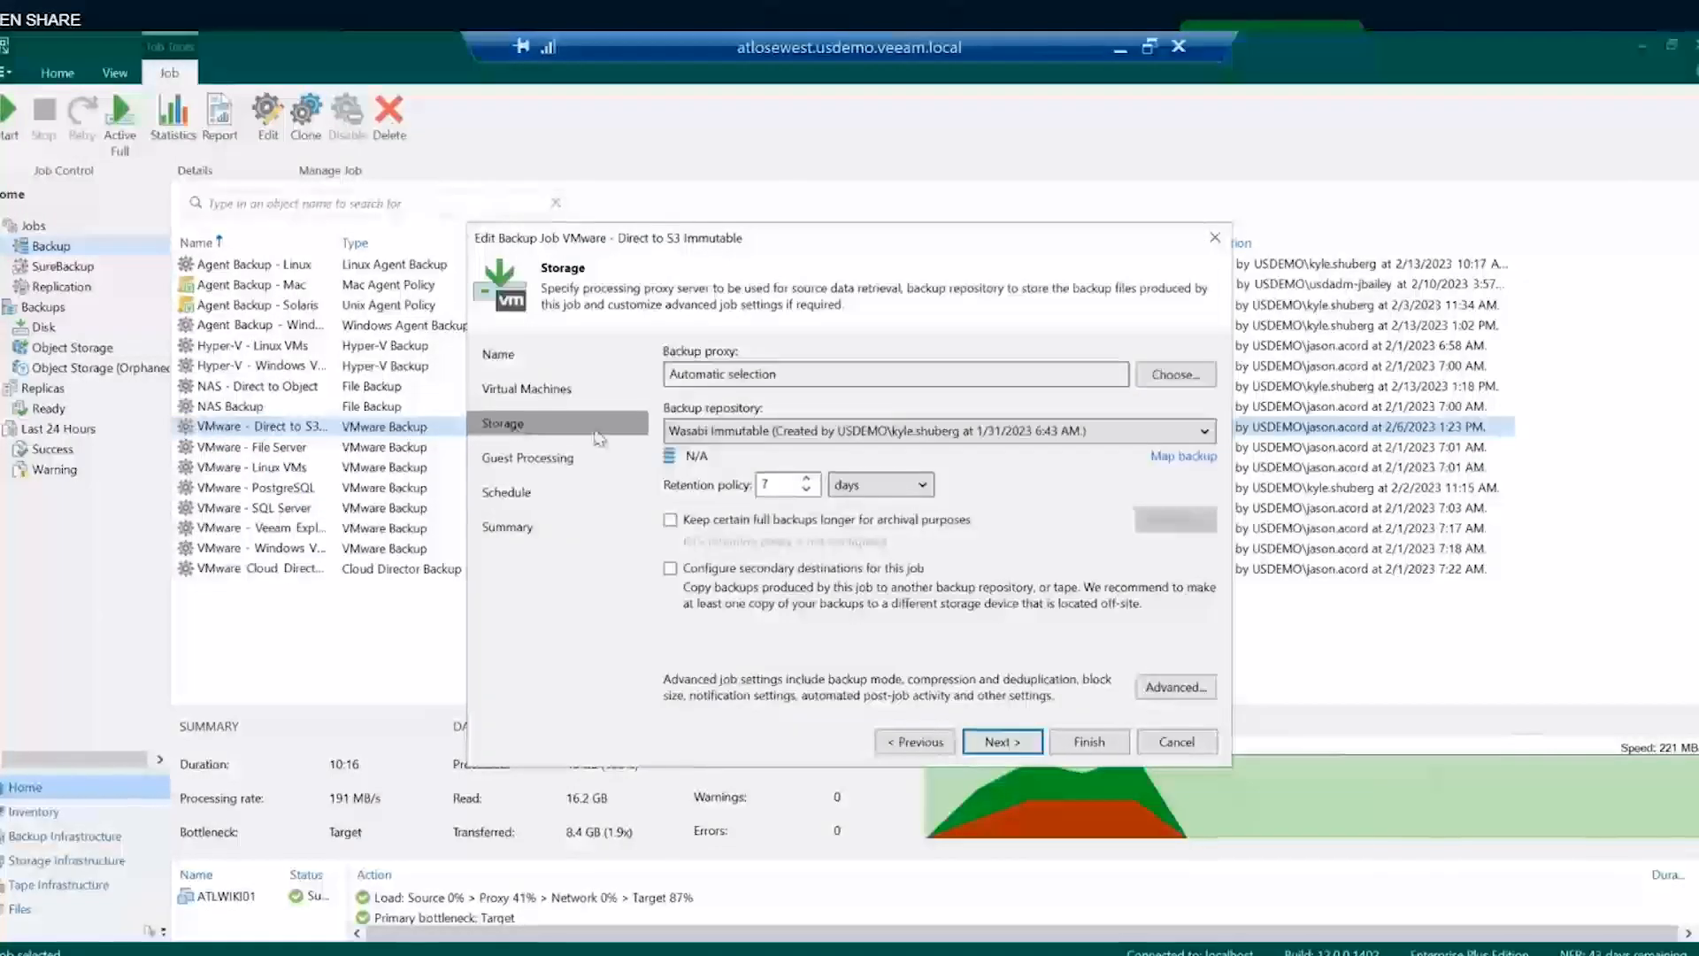
click(808, 431)
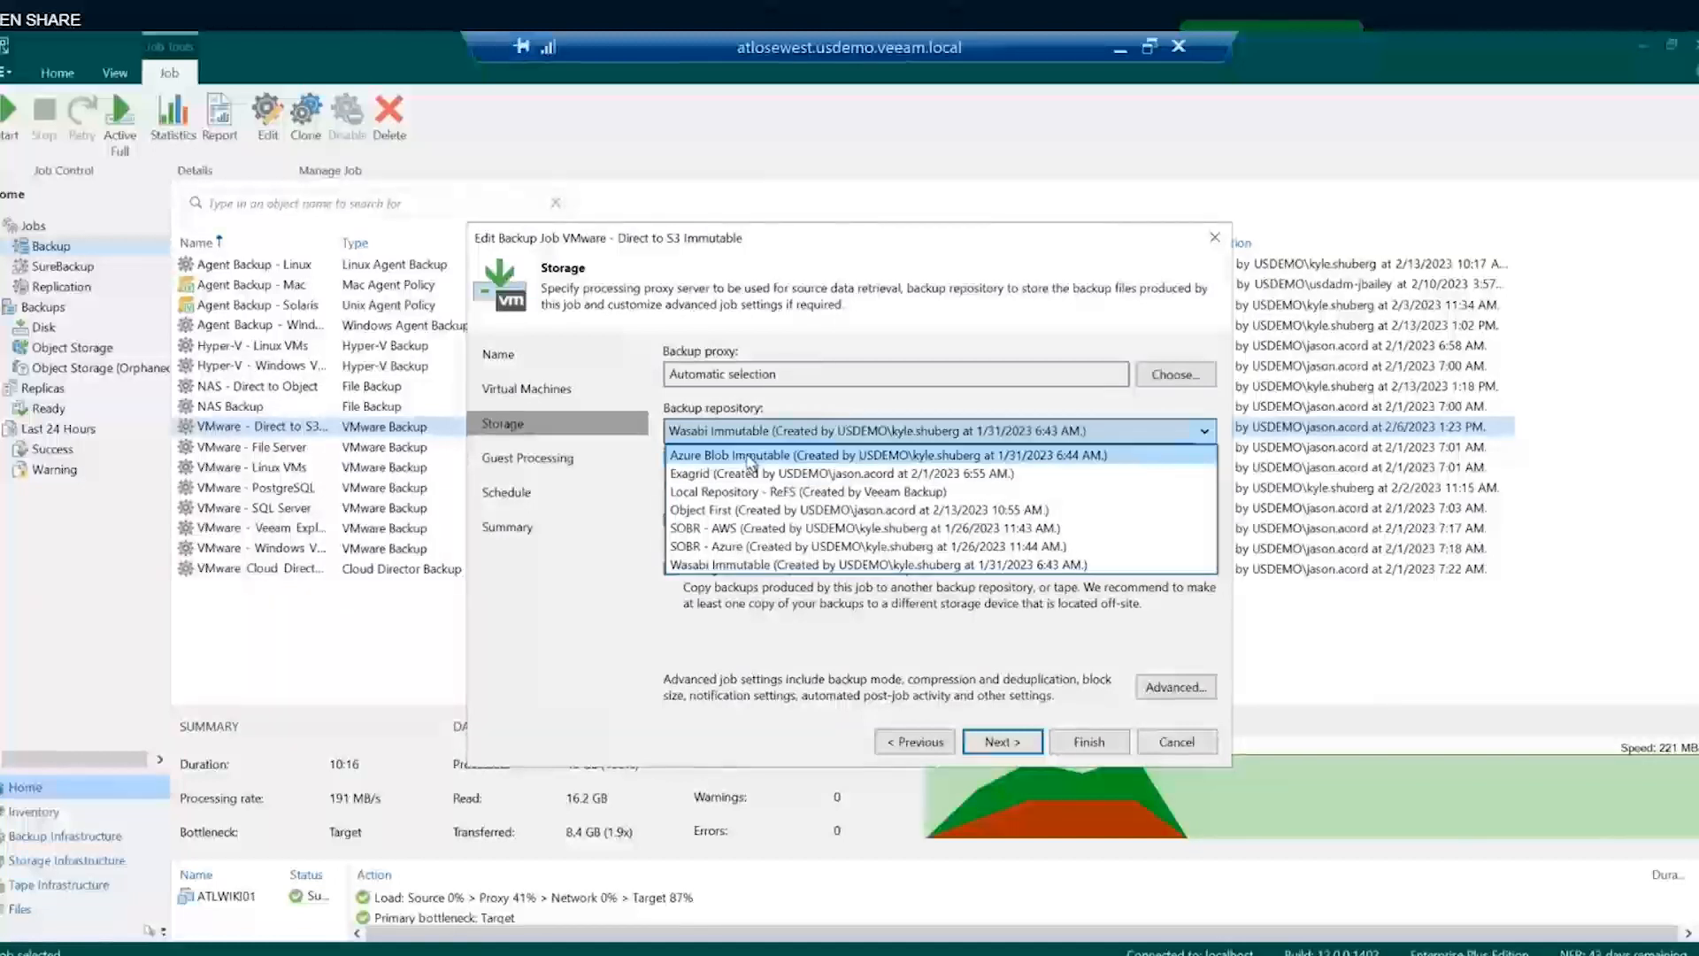
click(752, 564)
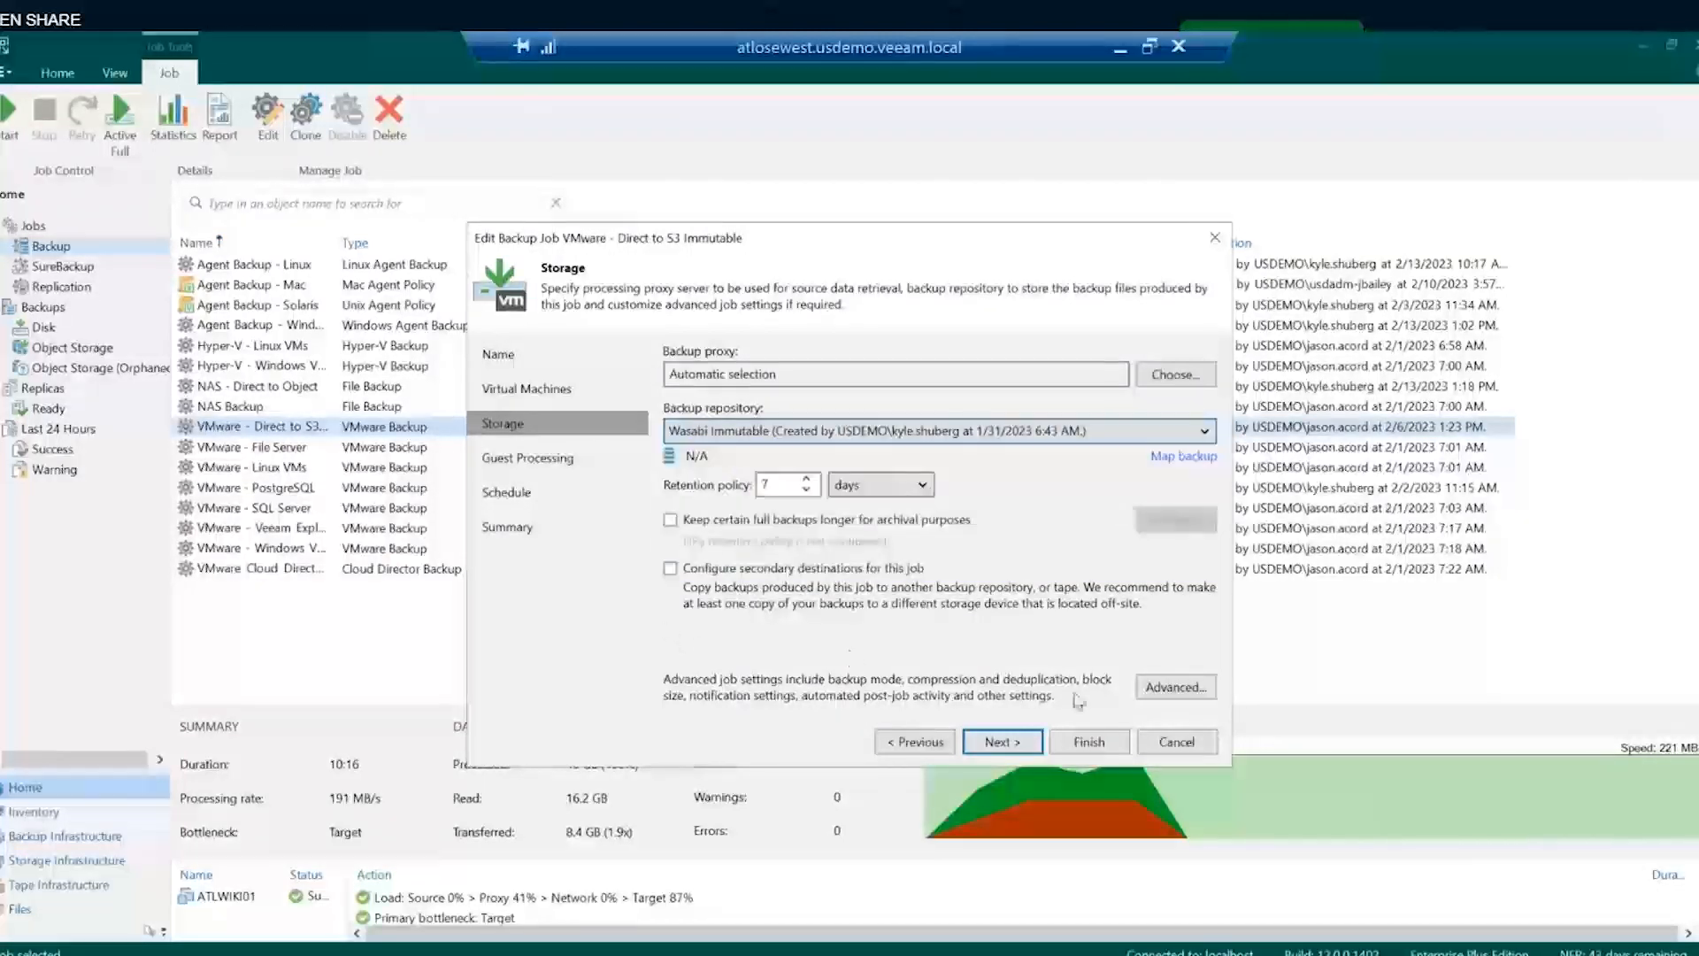
click(1177, 744)
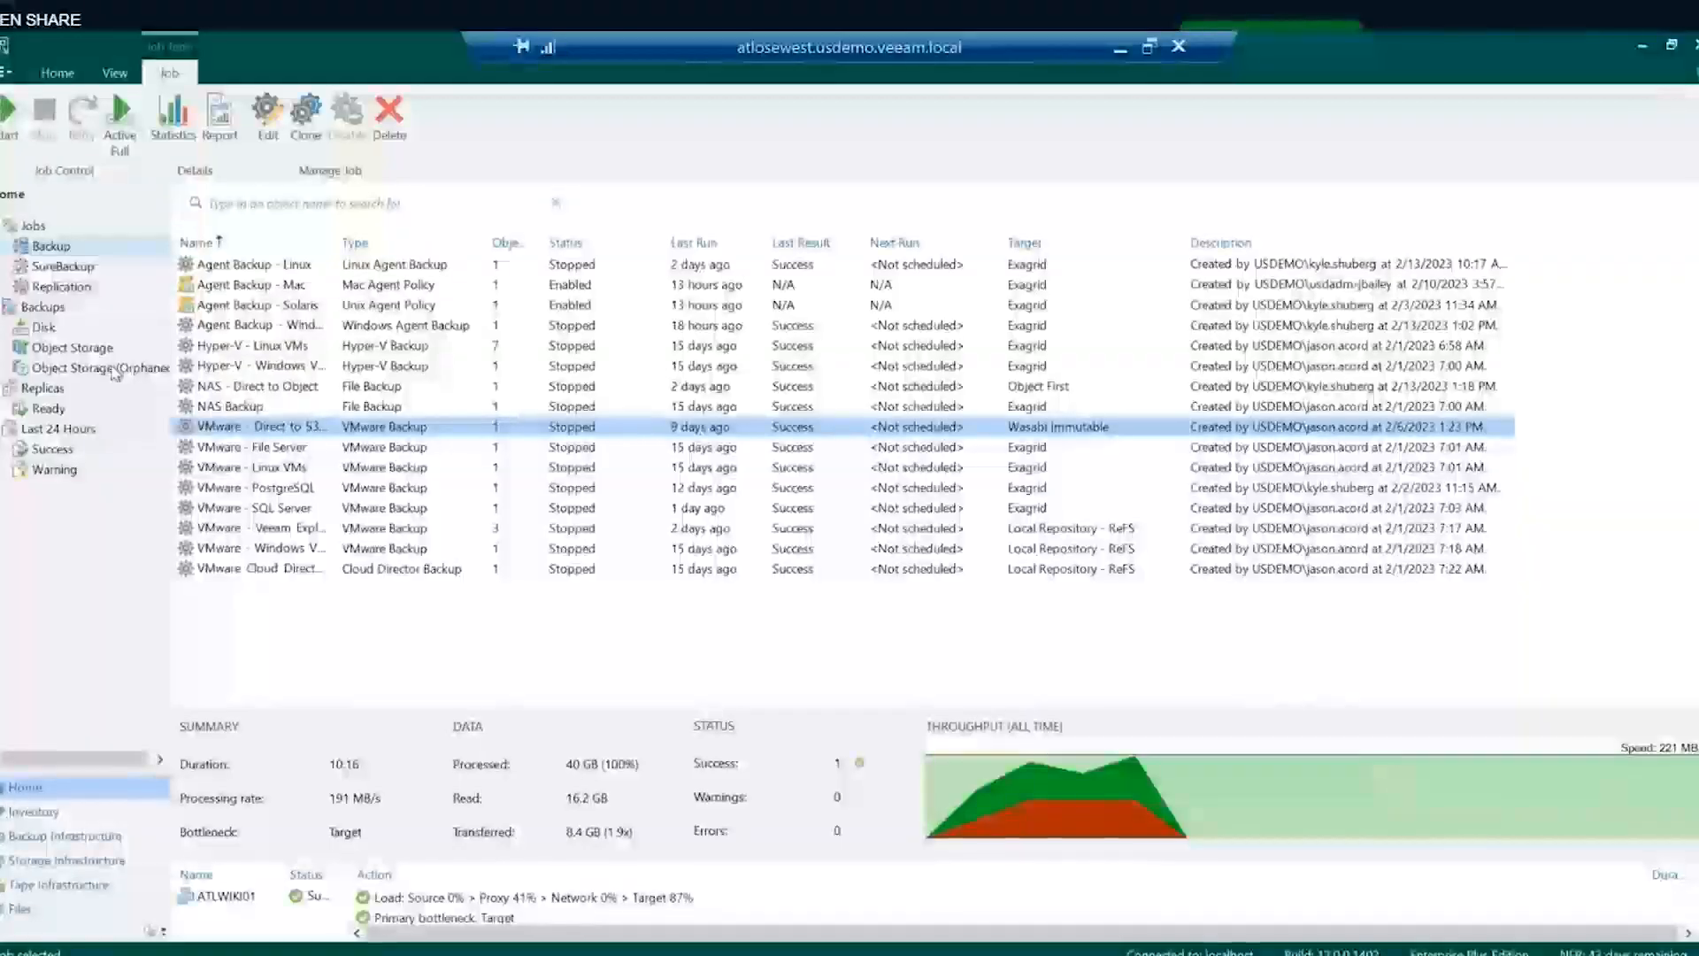
click(81, 354)
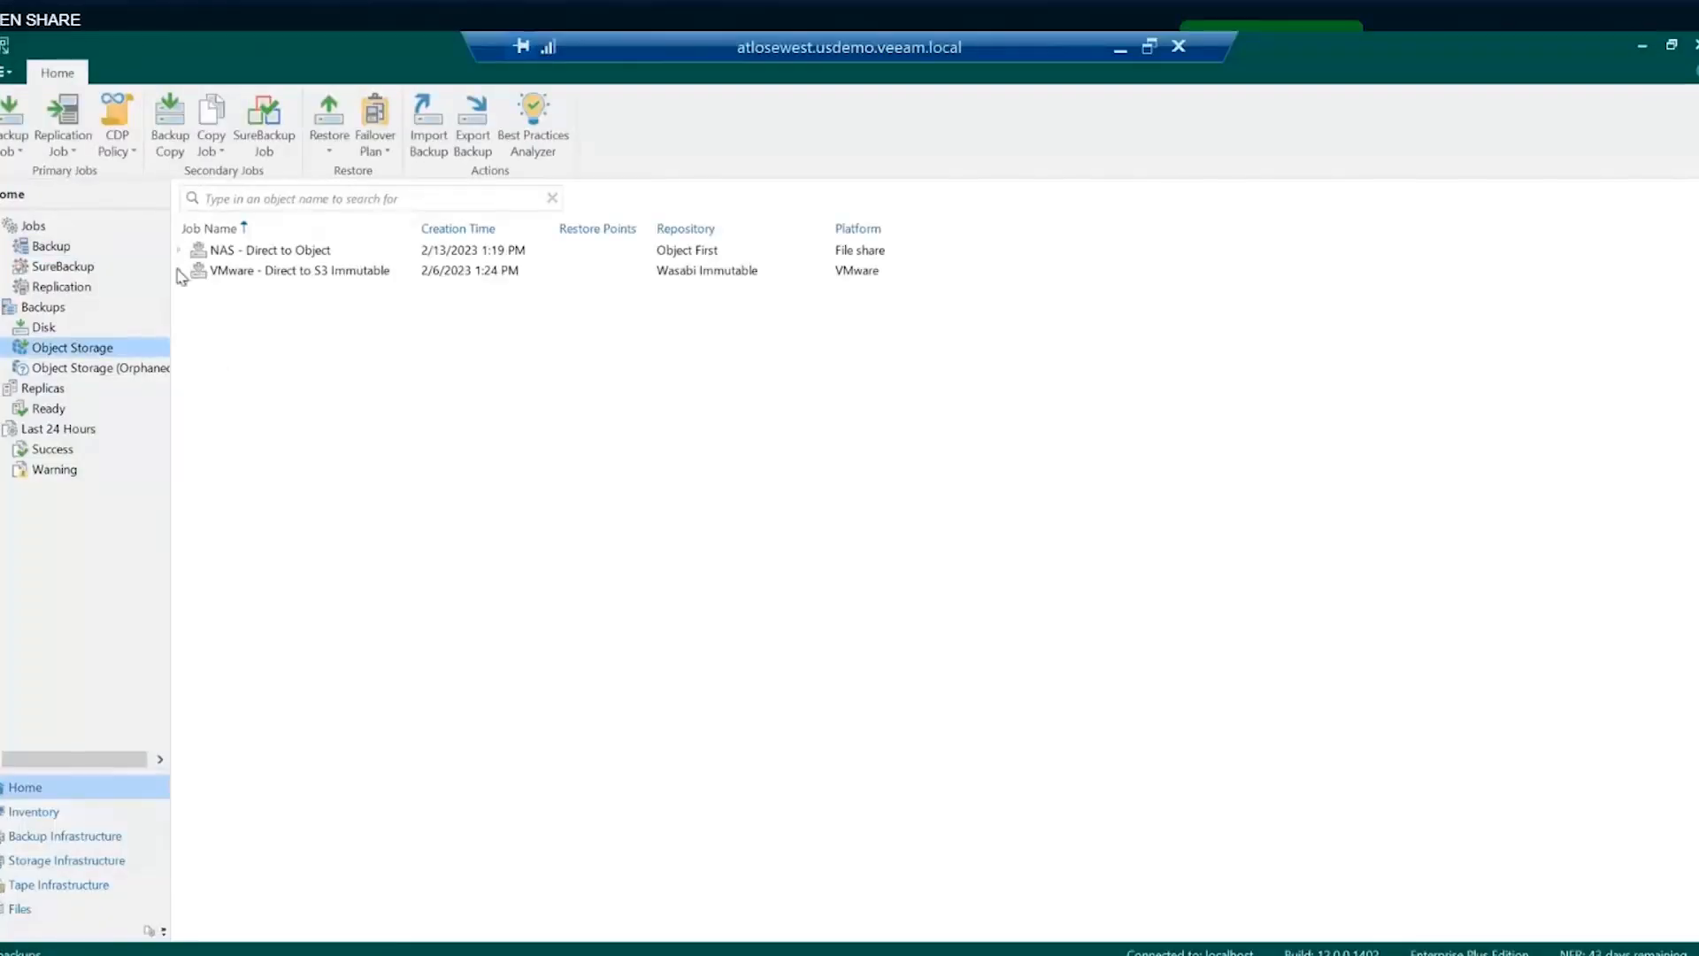
- Browse the ATLWIKI01 backup's application item restore options, then go back to the backup jobs list
click(179, 272)
right_click(230, 296)
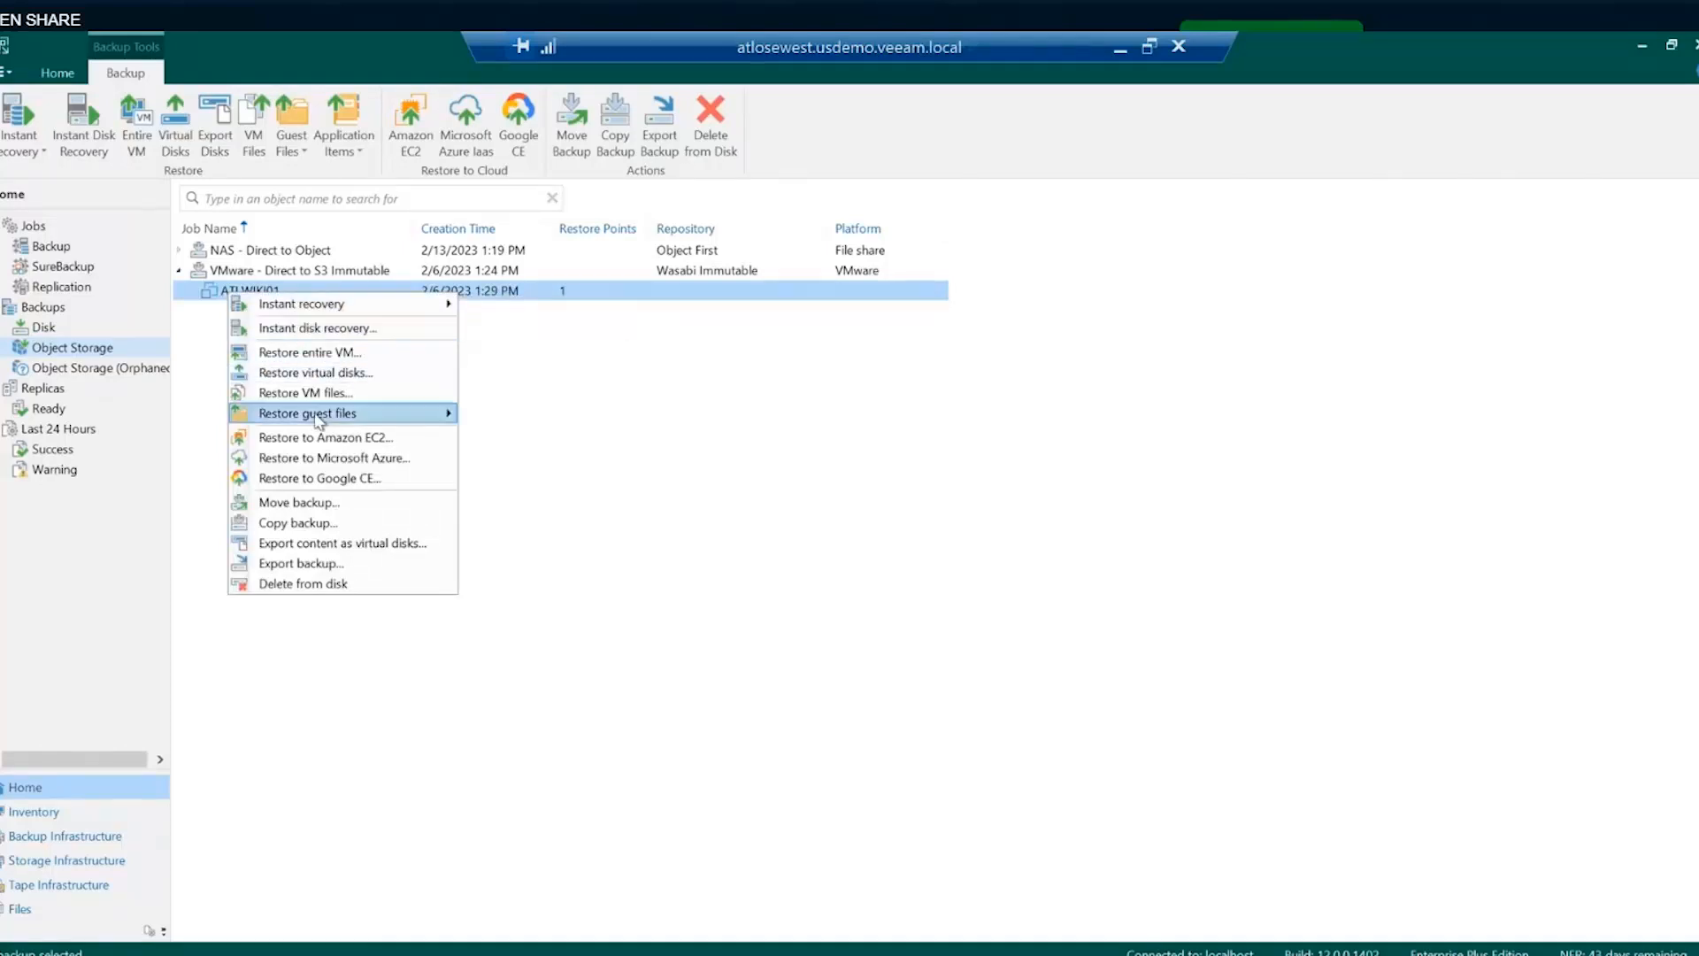
click(338, 154)
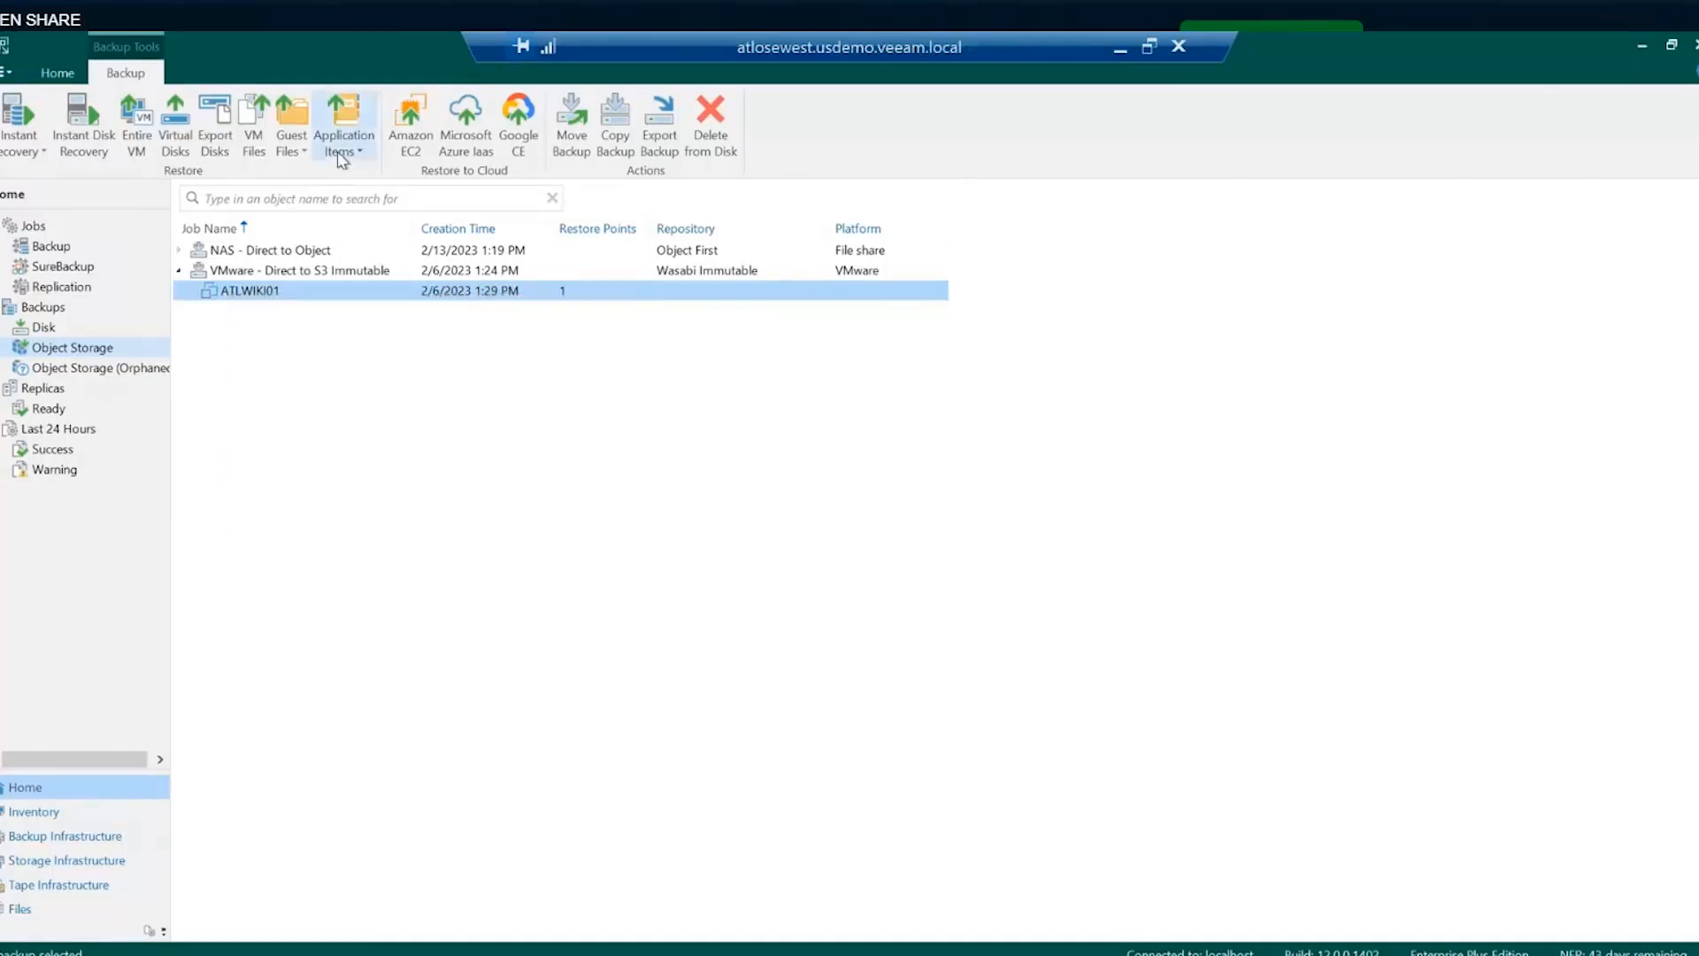
click(341, 158)
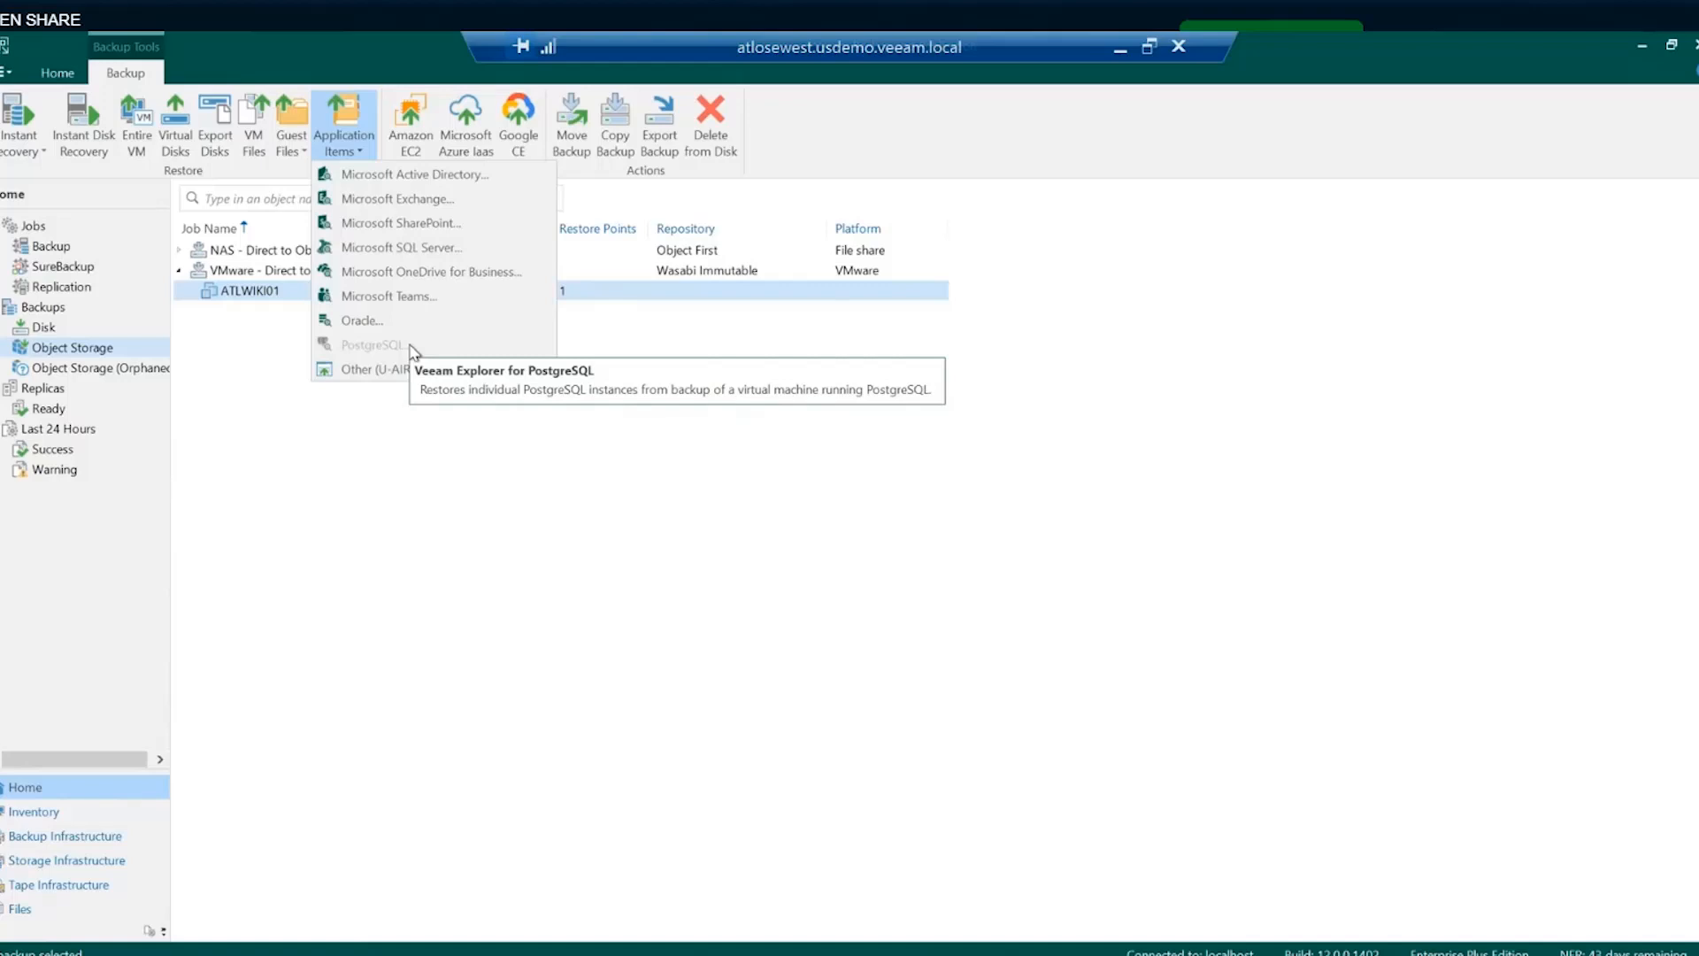
click(425, 543)
click(431, 544)
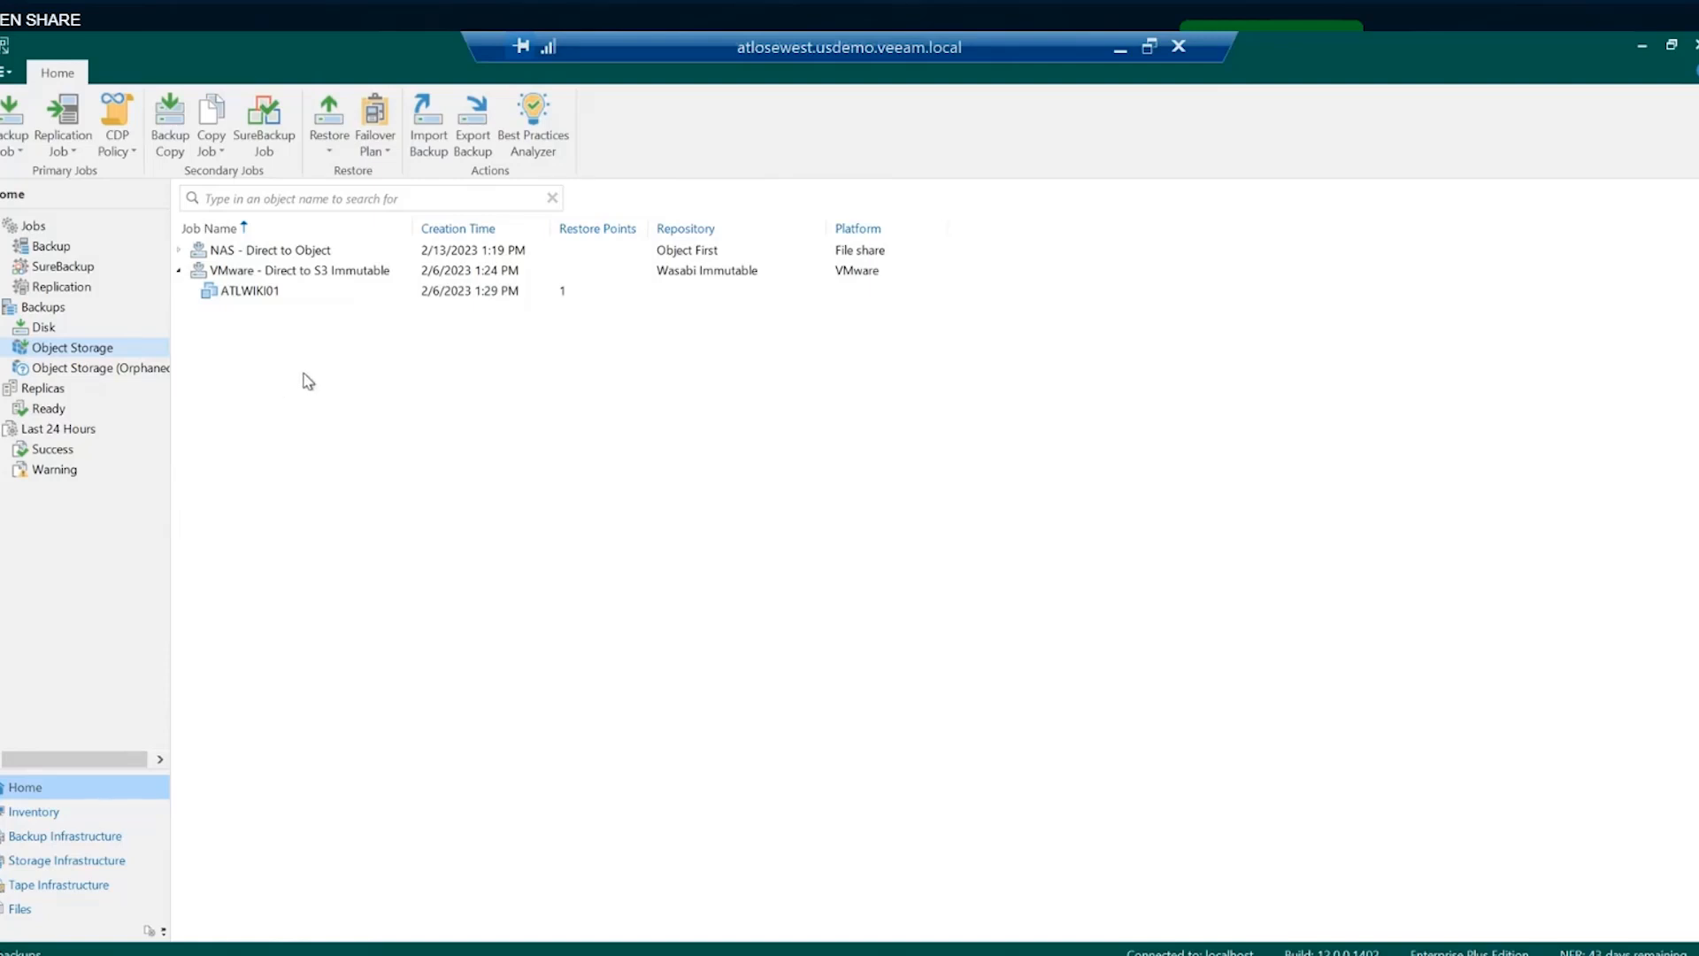
click(59, 249)
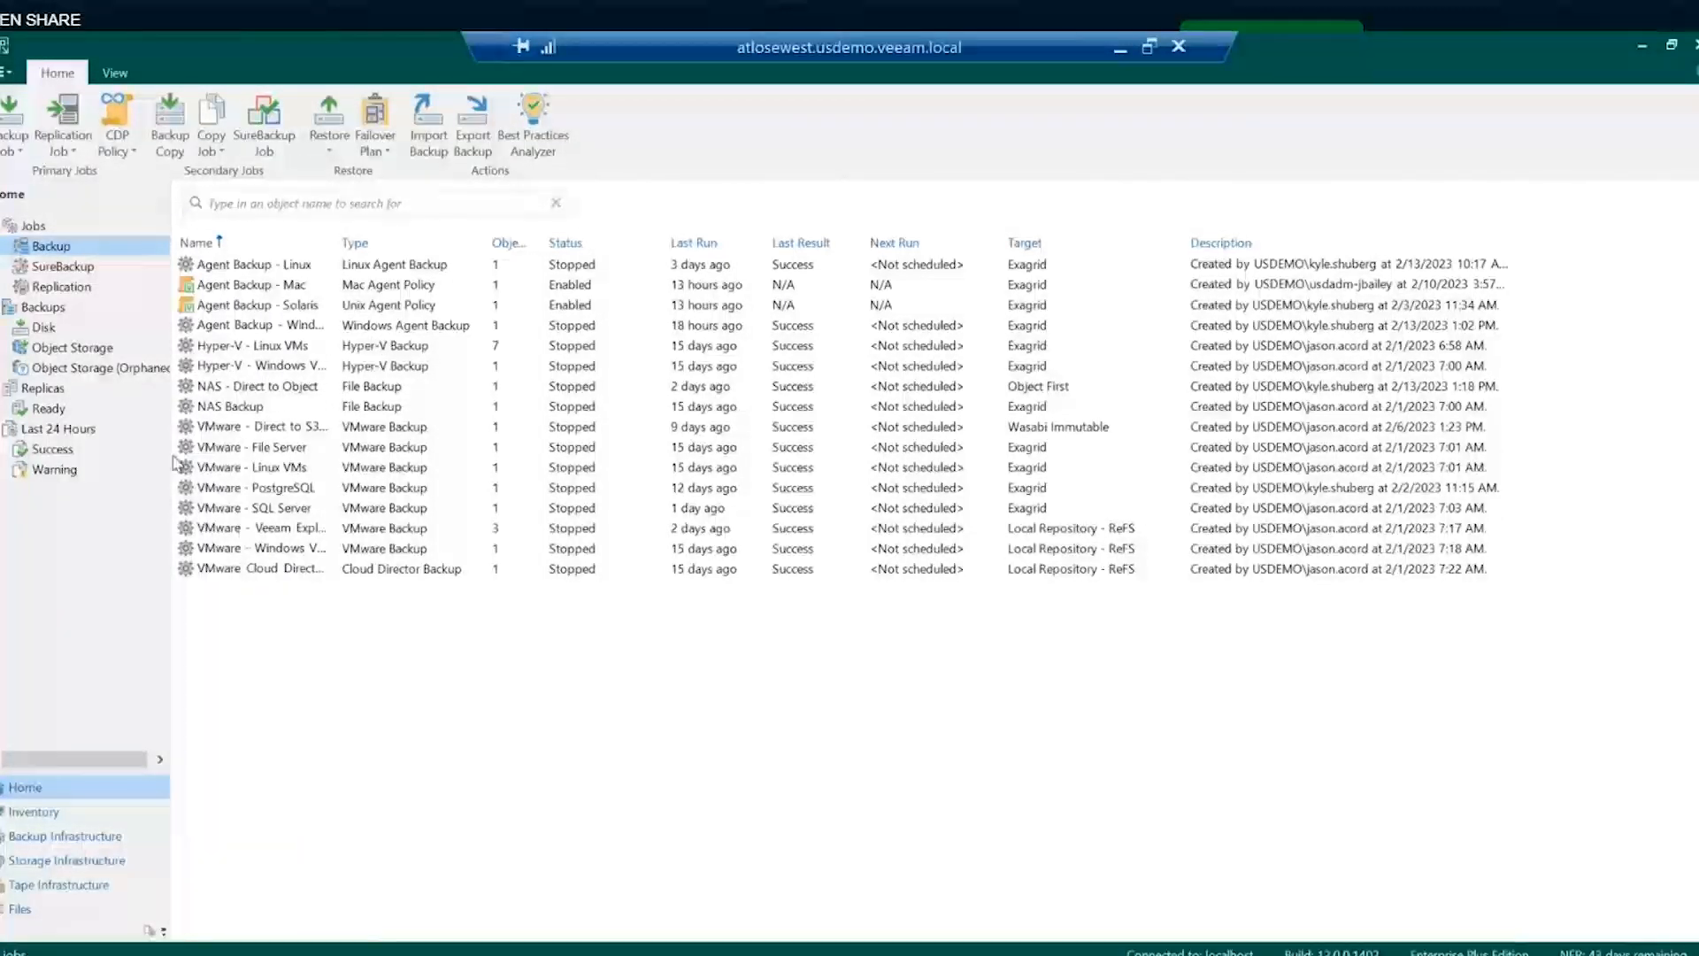
- Begin a Physical Infrastructure protection group with the default name and Cloud machines as its type
click(49, 814)
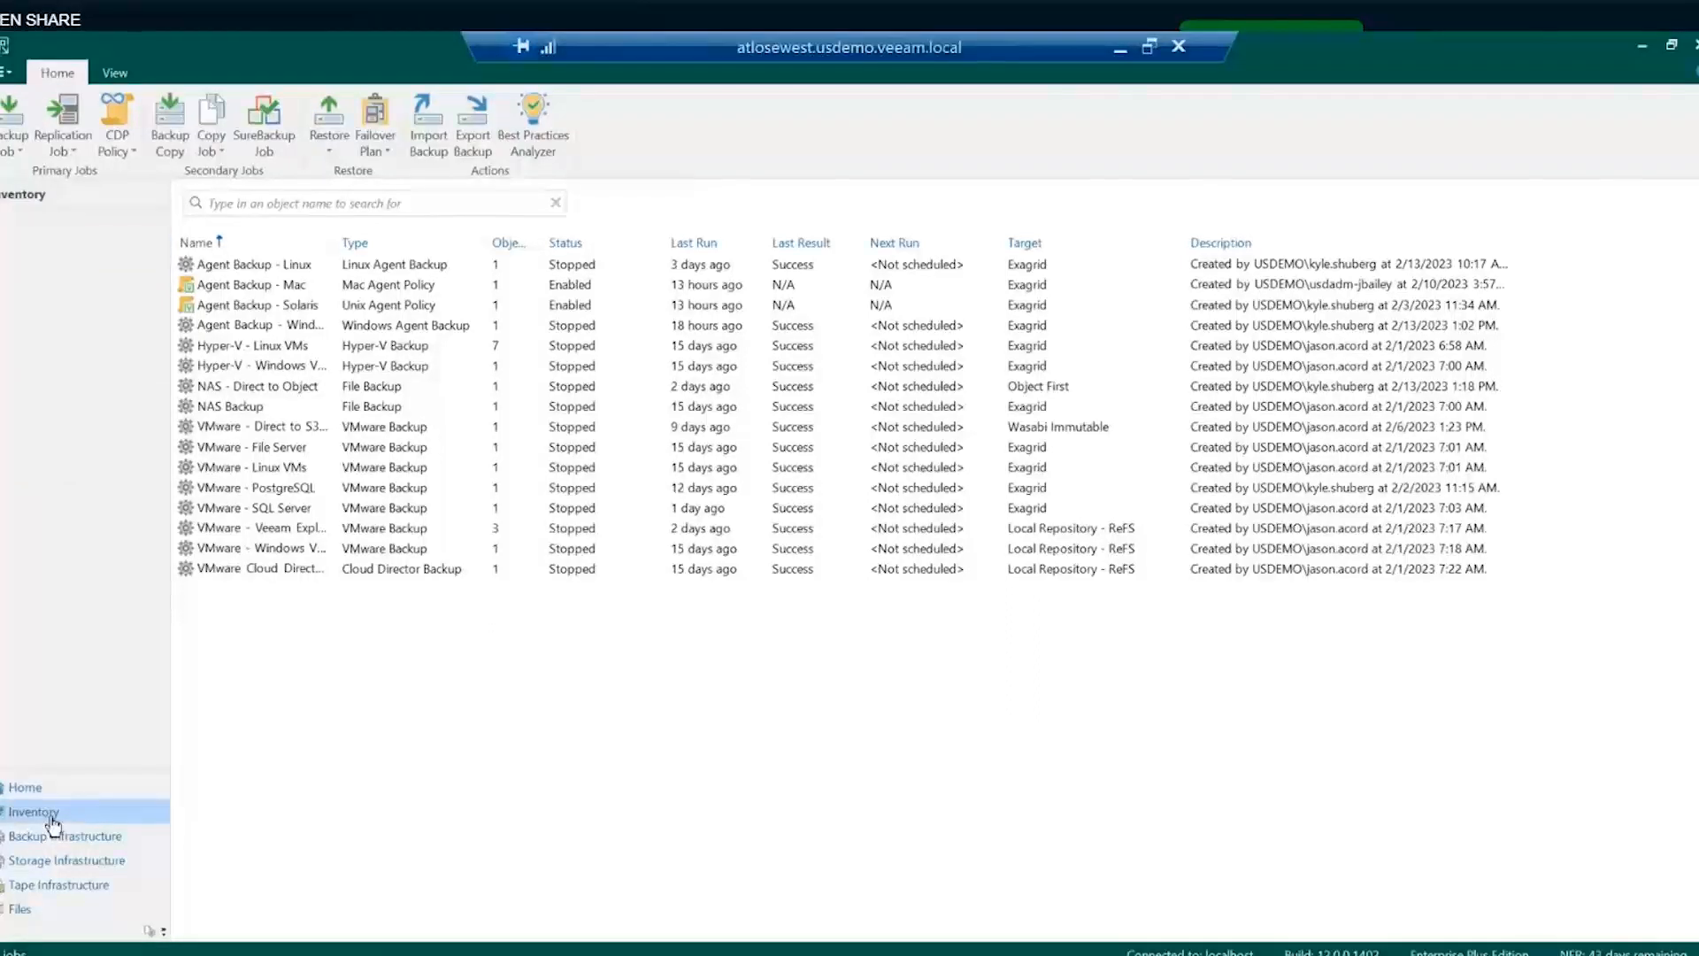
click(57, 393)
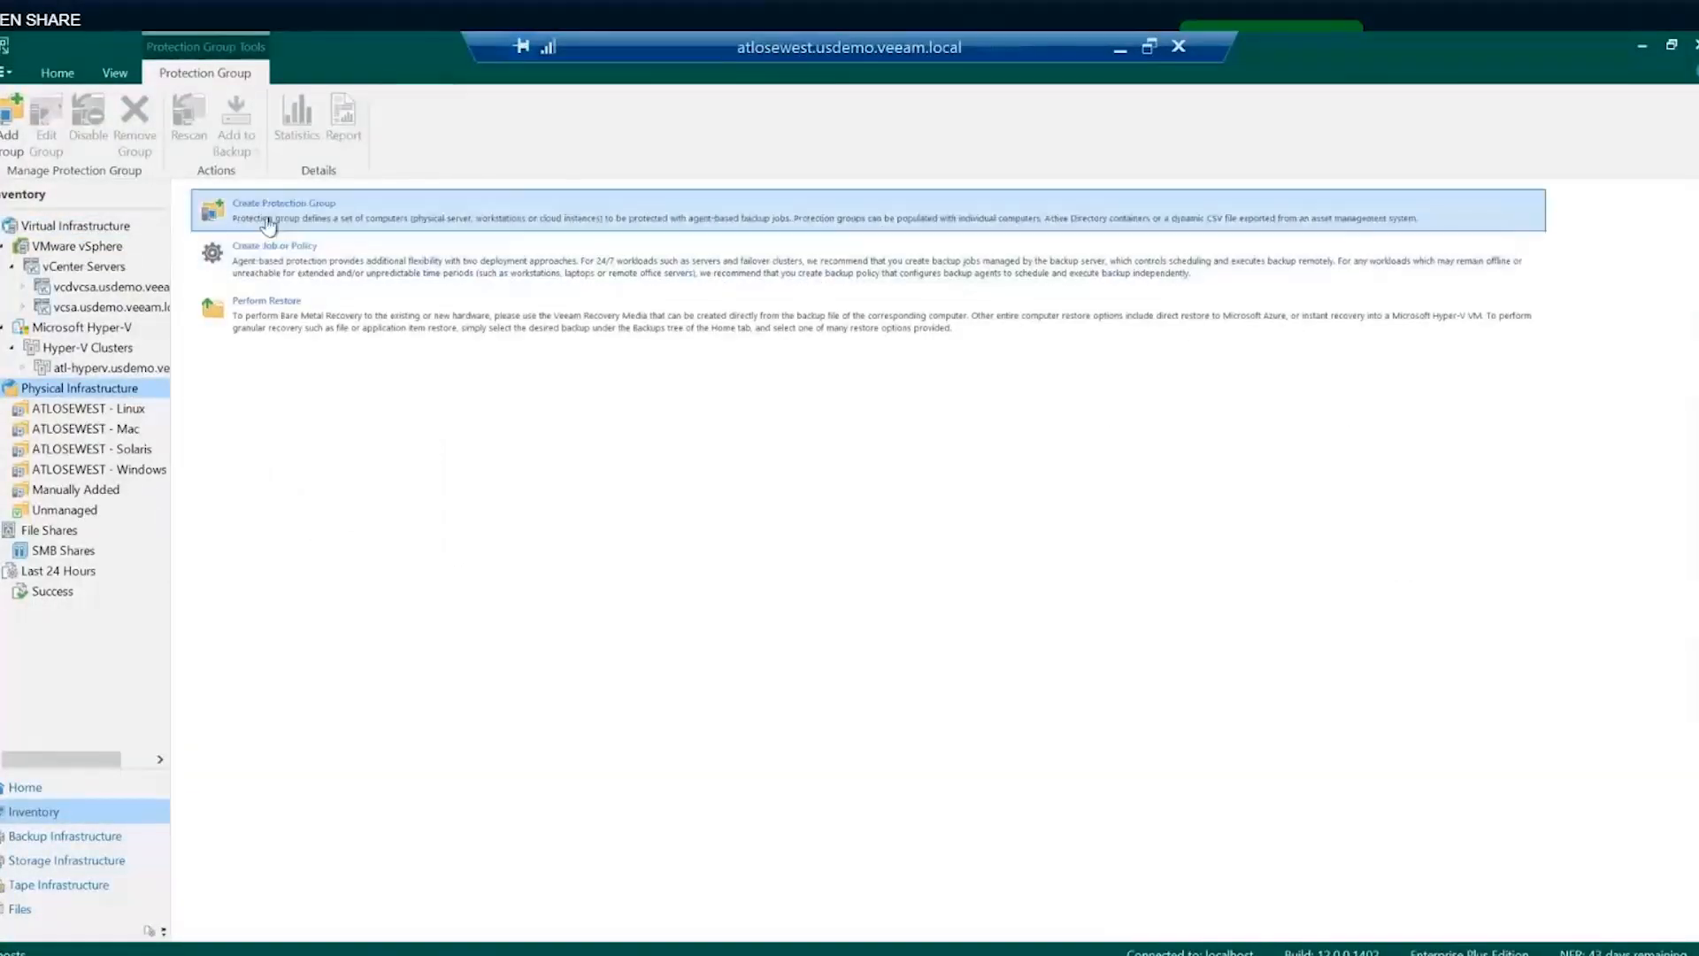
click(269, 221)
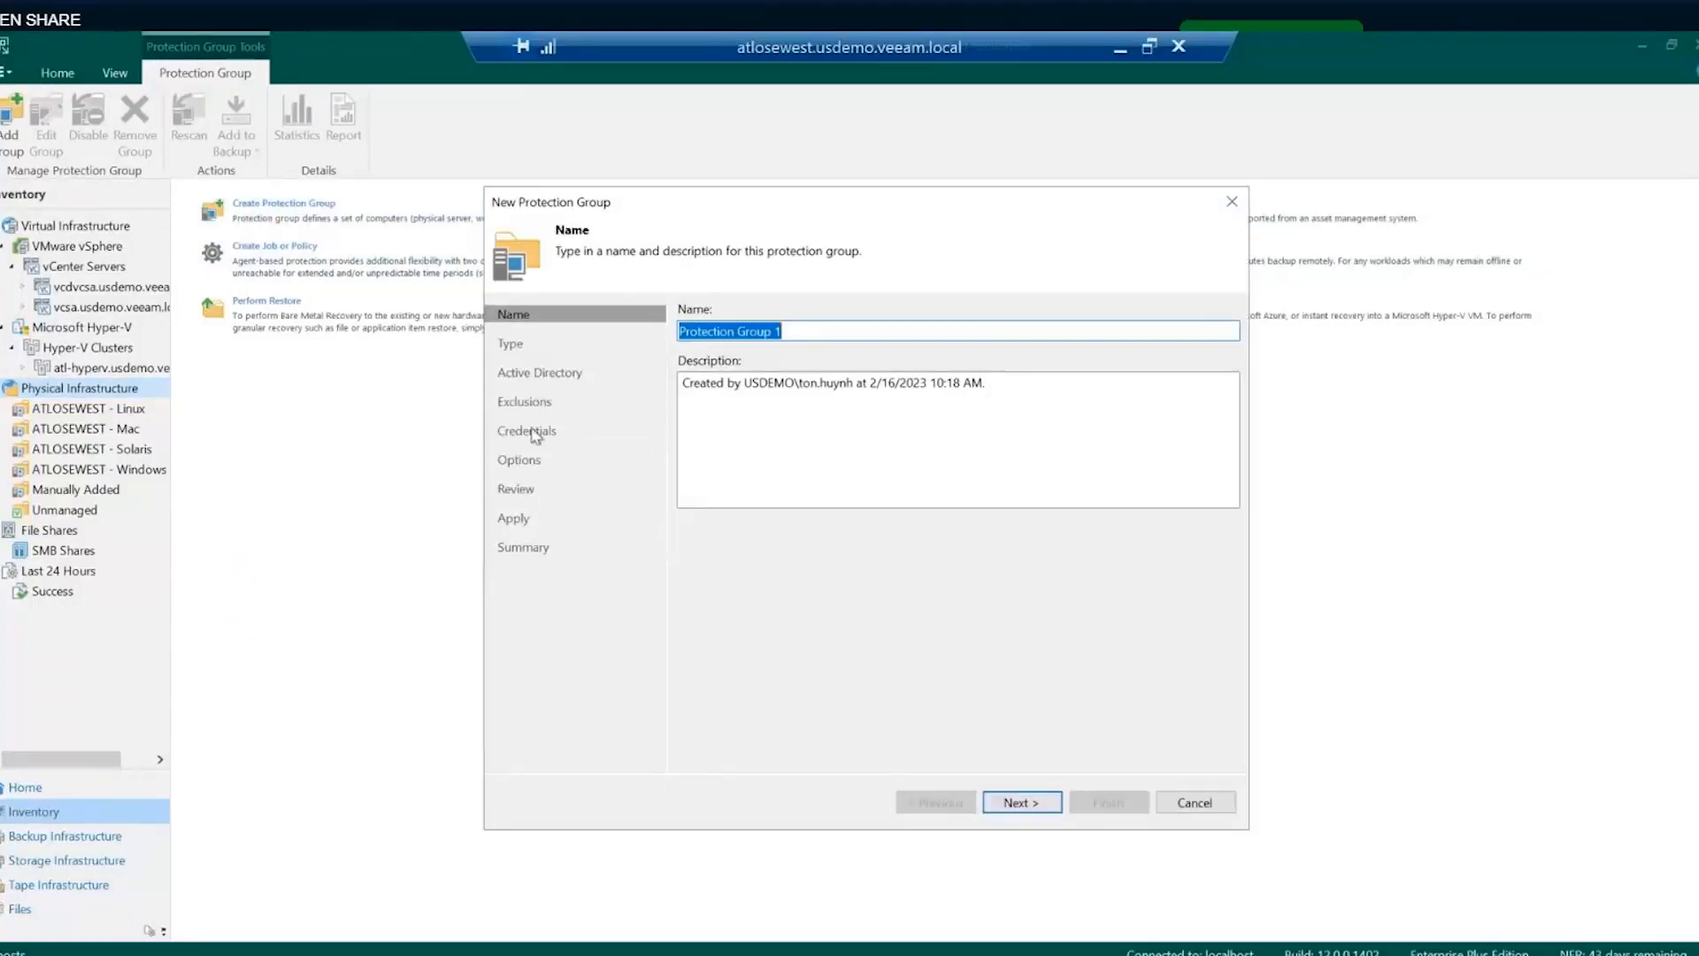
click(1007, 809)
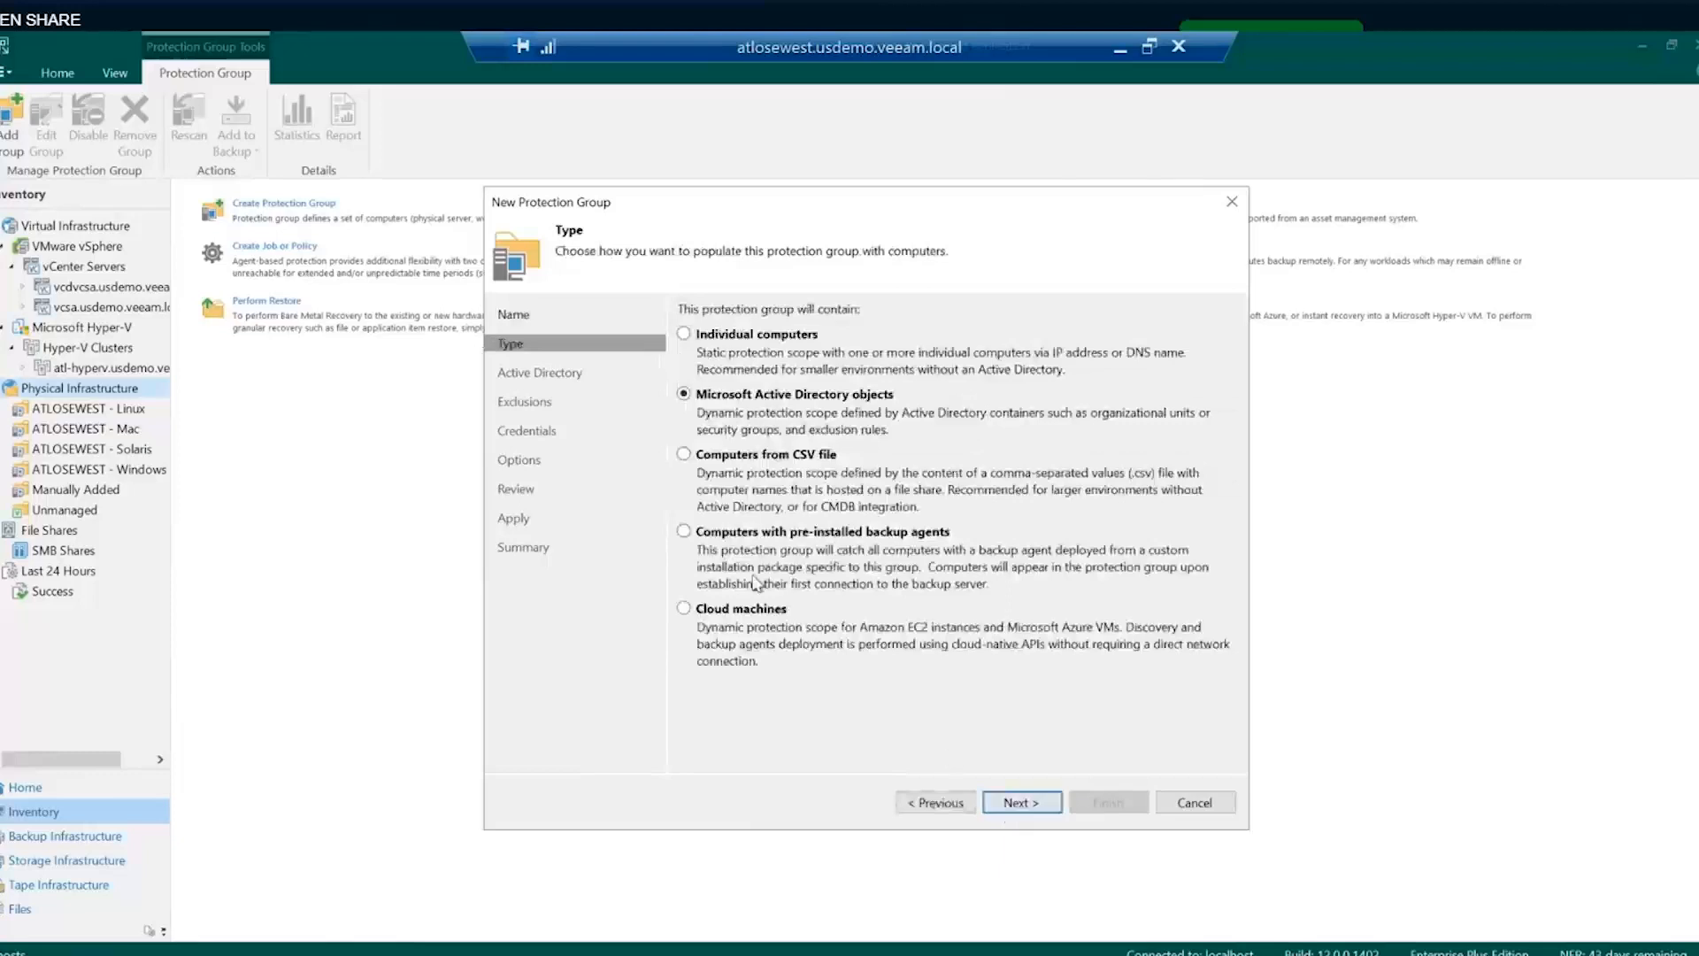
click(713, 611)
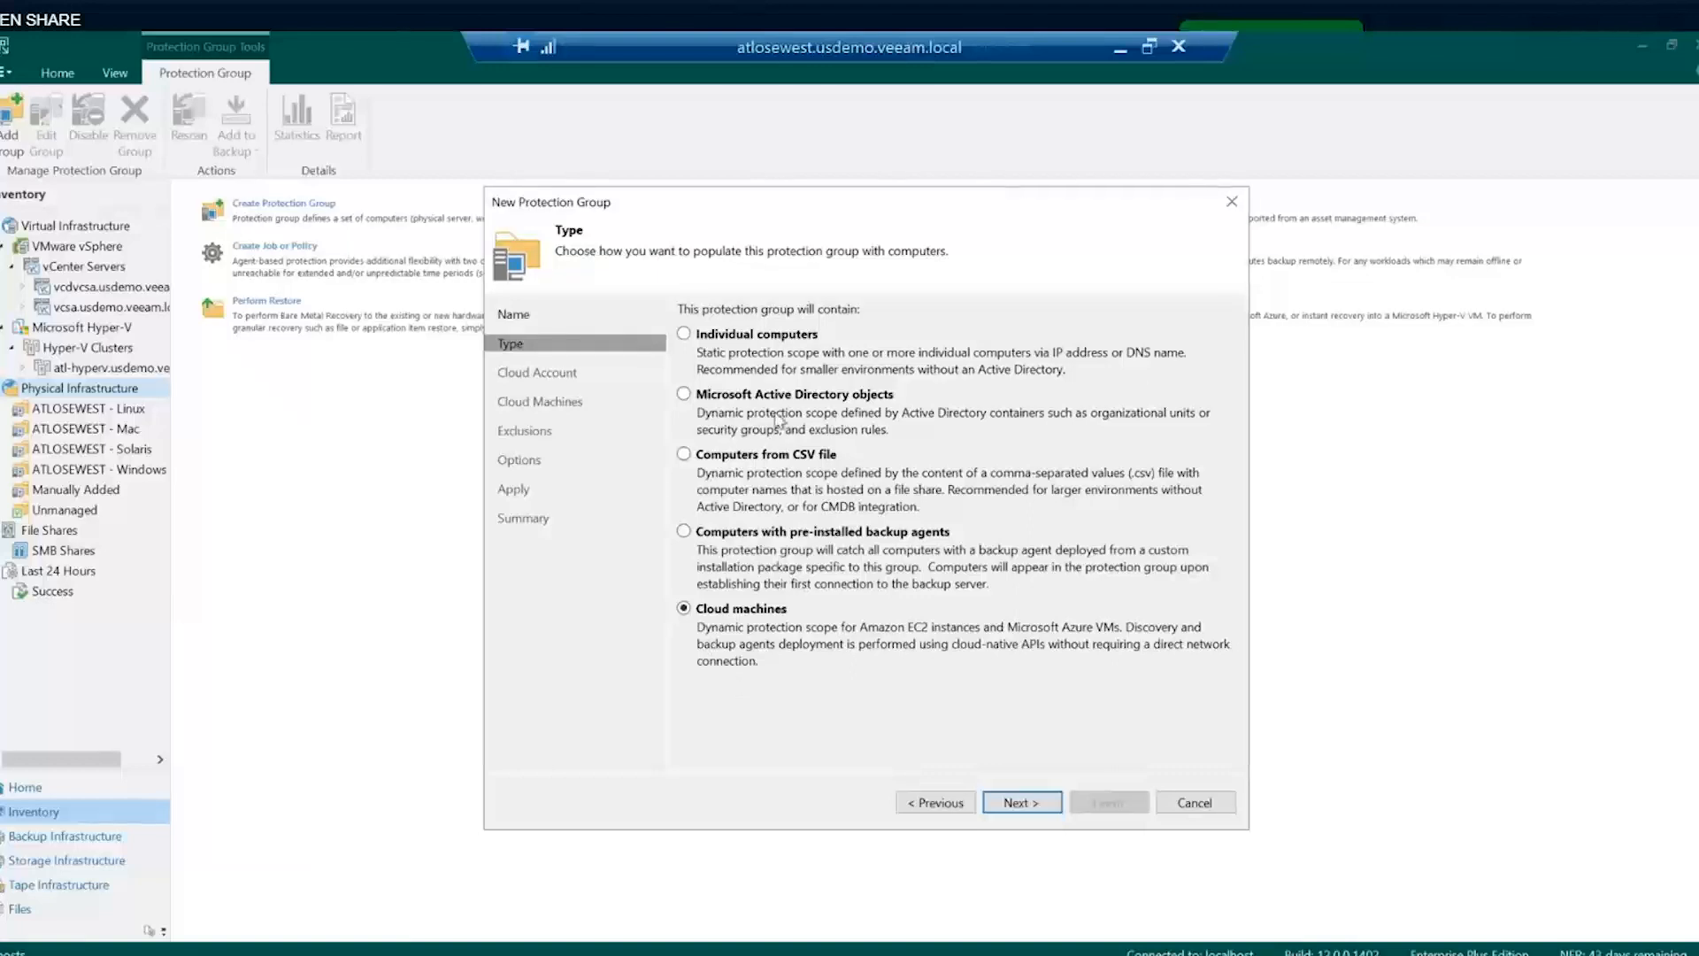
- Select the stored AWS account credentials and set the data center to US East (Ohio)
click(1018, 803)
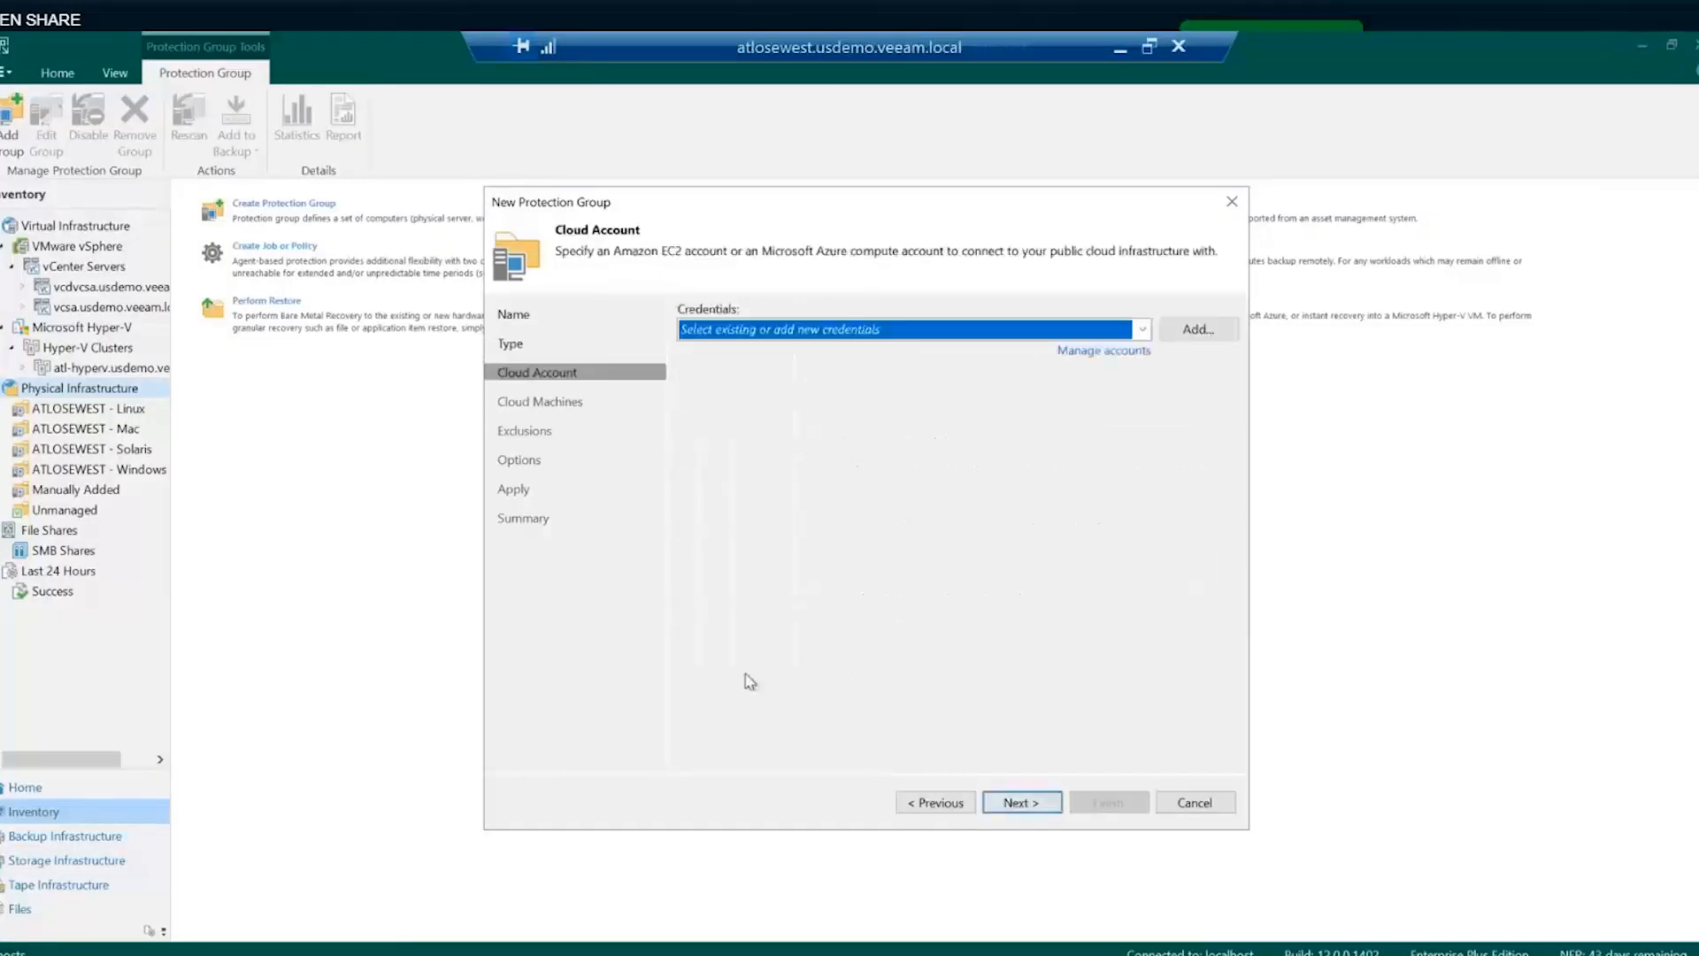
click(787, 329)
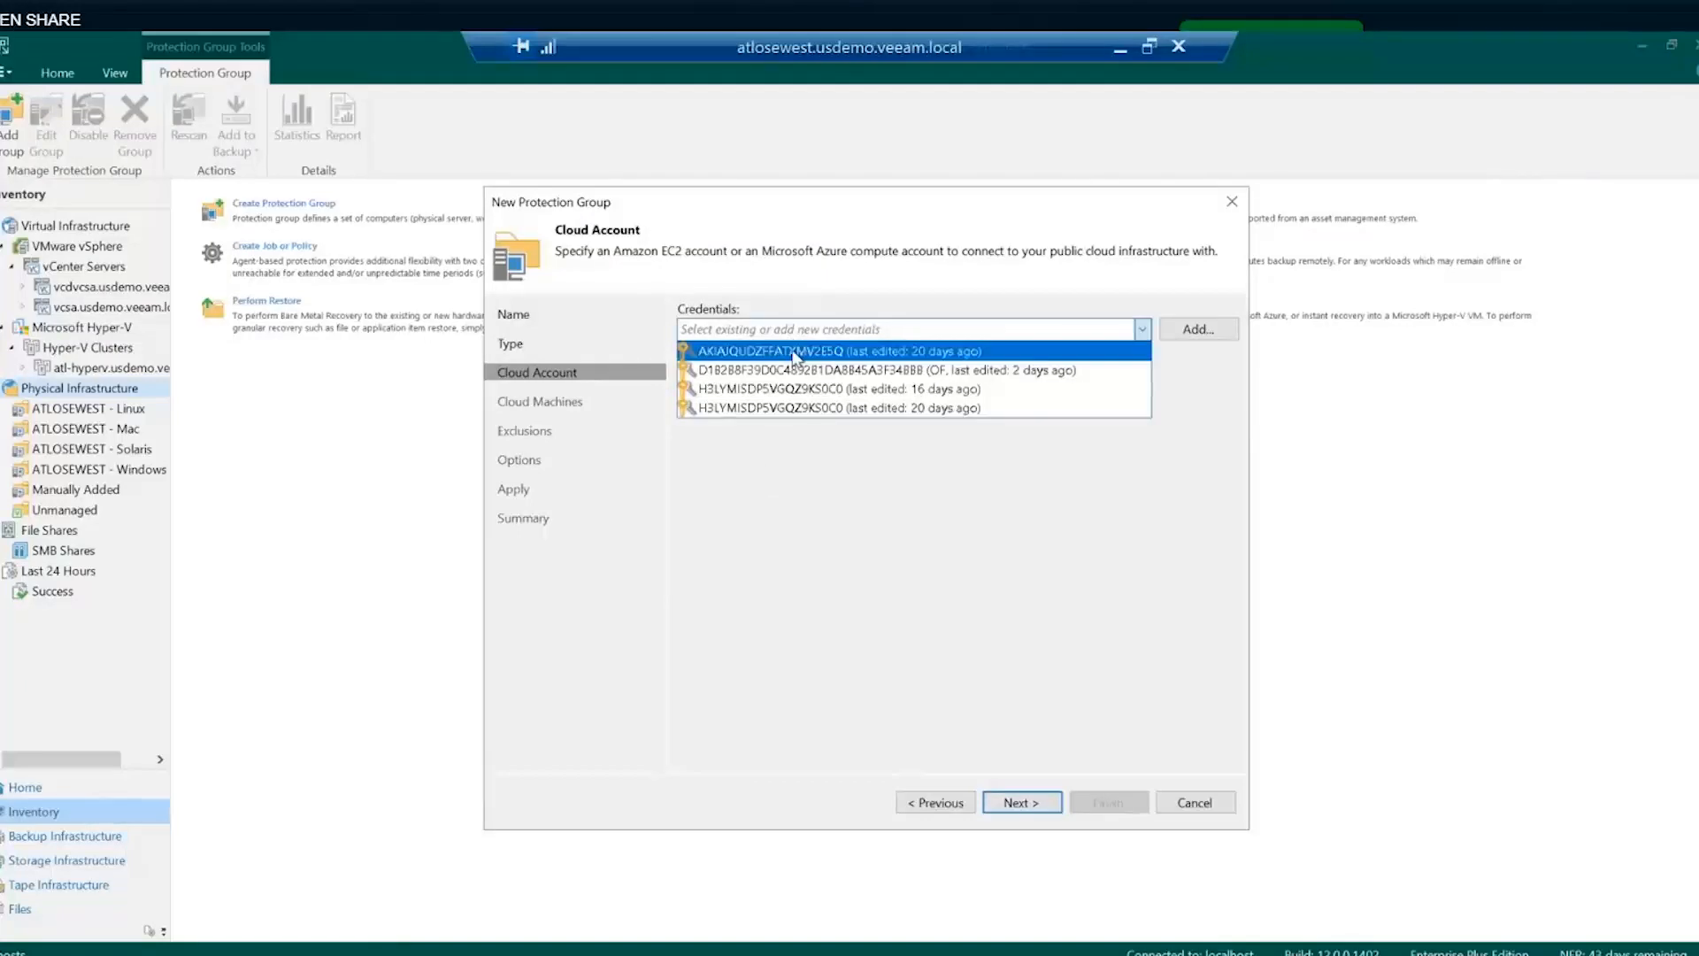
click(788, 350)
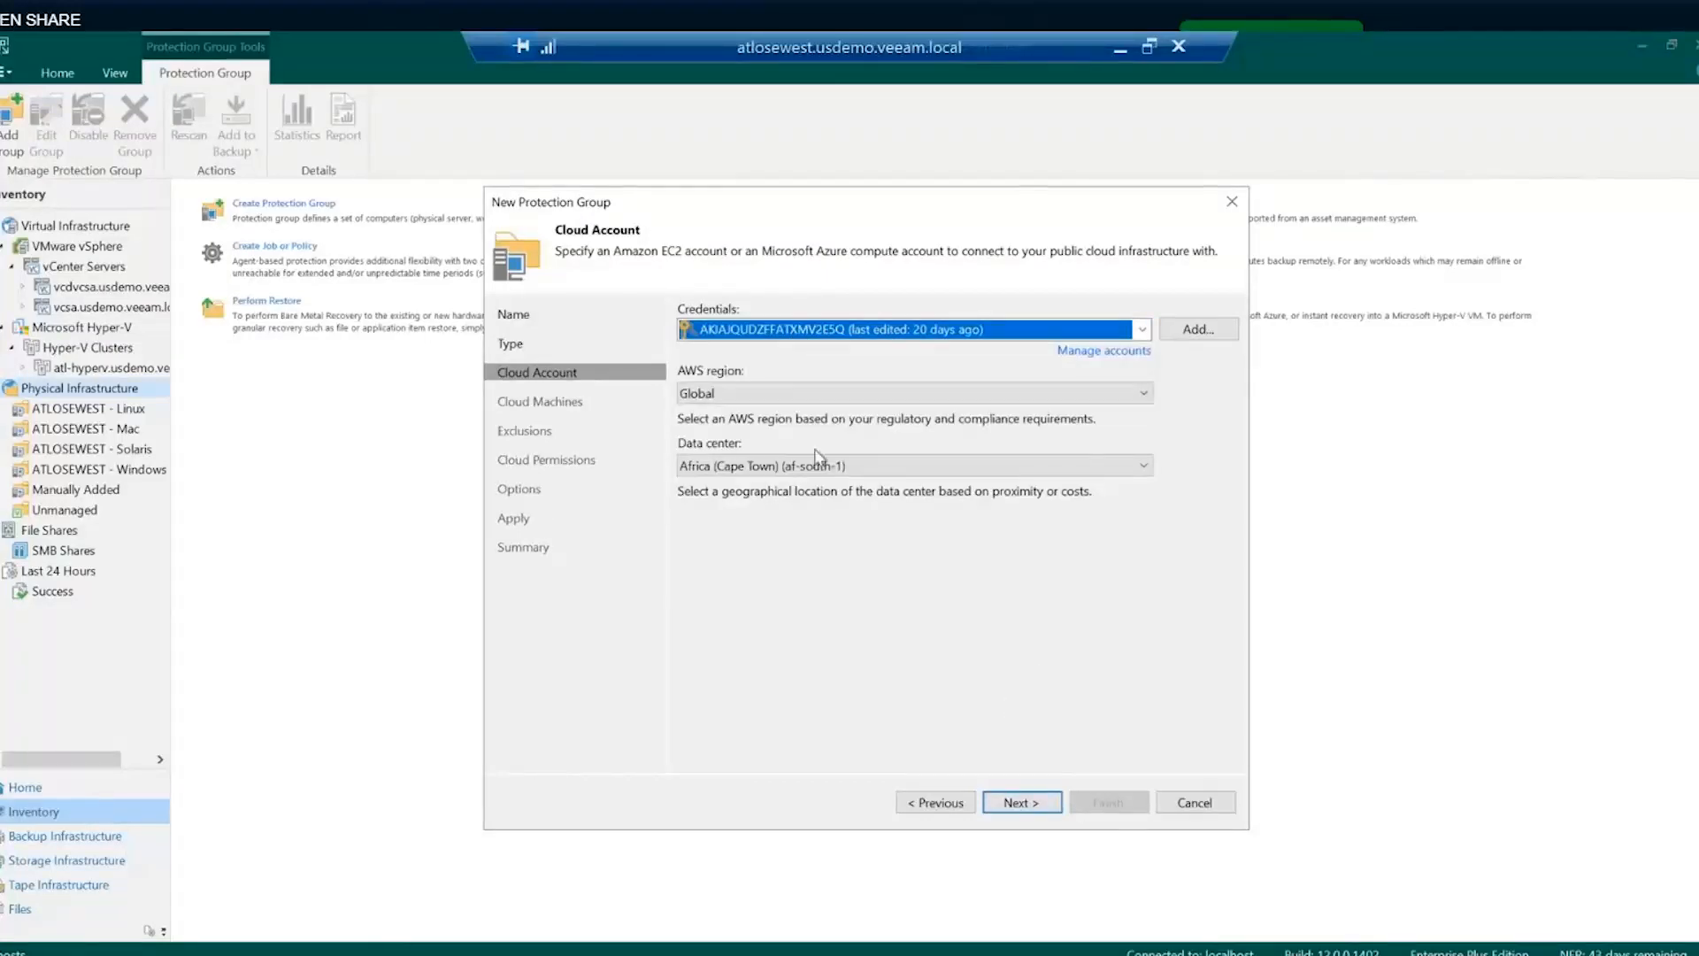
click(776, 465)
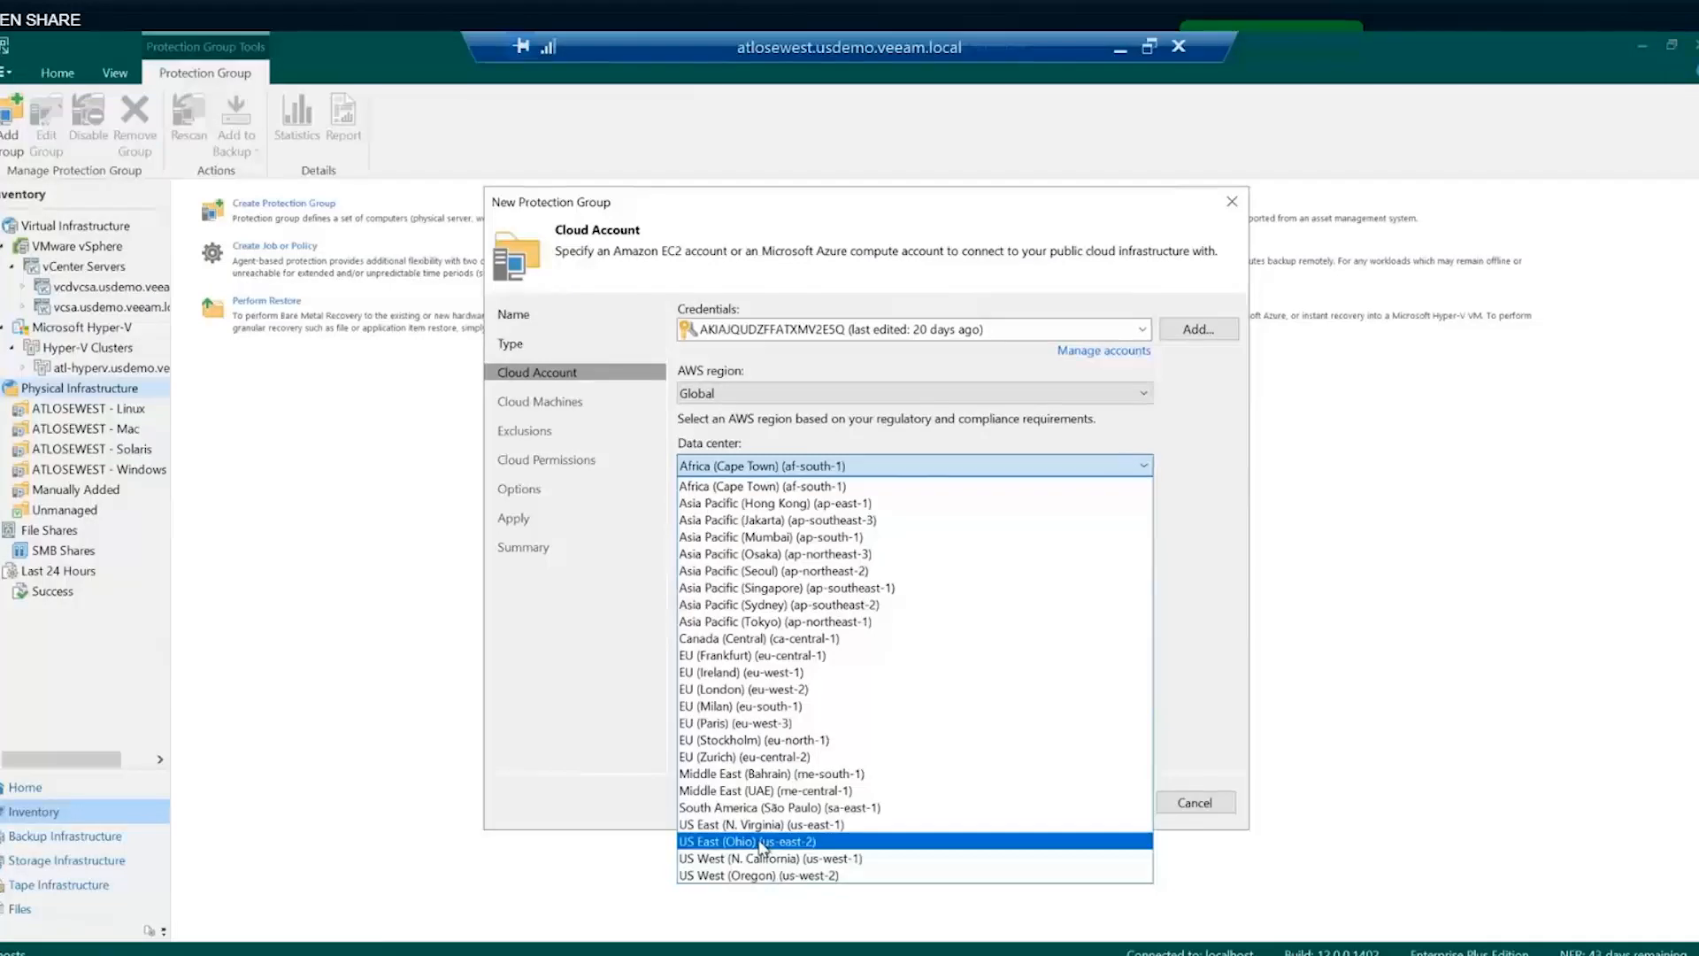
click(761, 841)
click(1023, 802)
- Add the AWS-Windows-101 instance from US East (Ohio) to the protection group
click(1170, 337)
click(1184, 363)
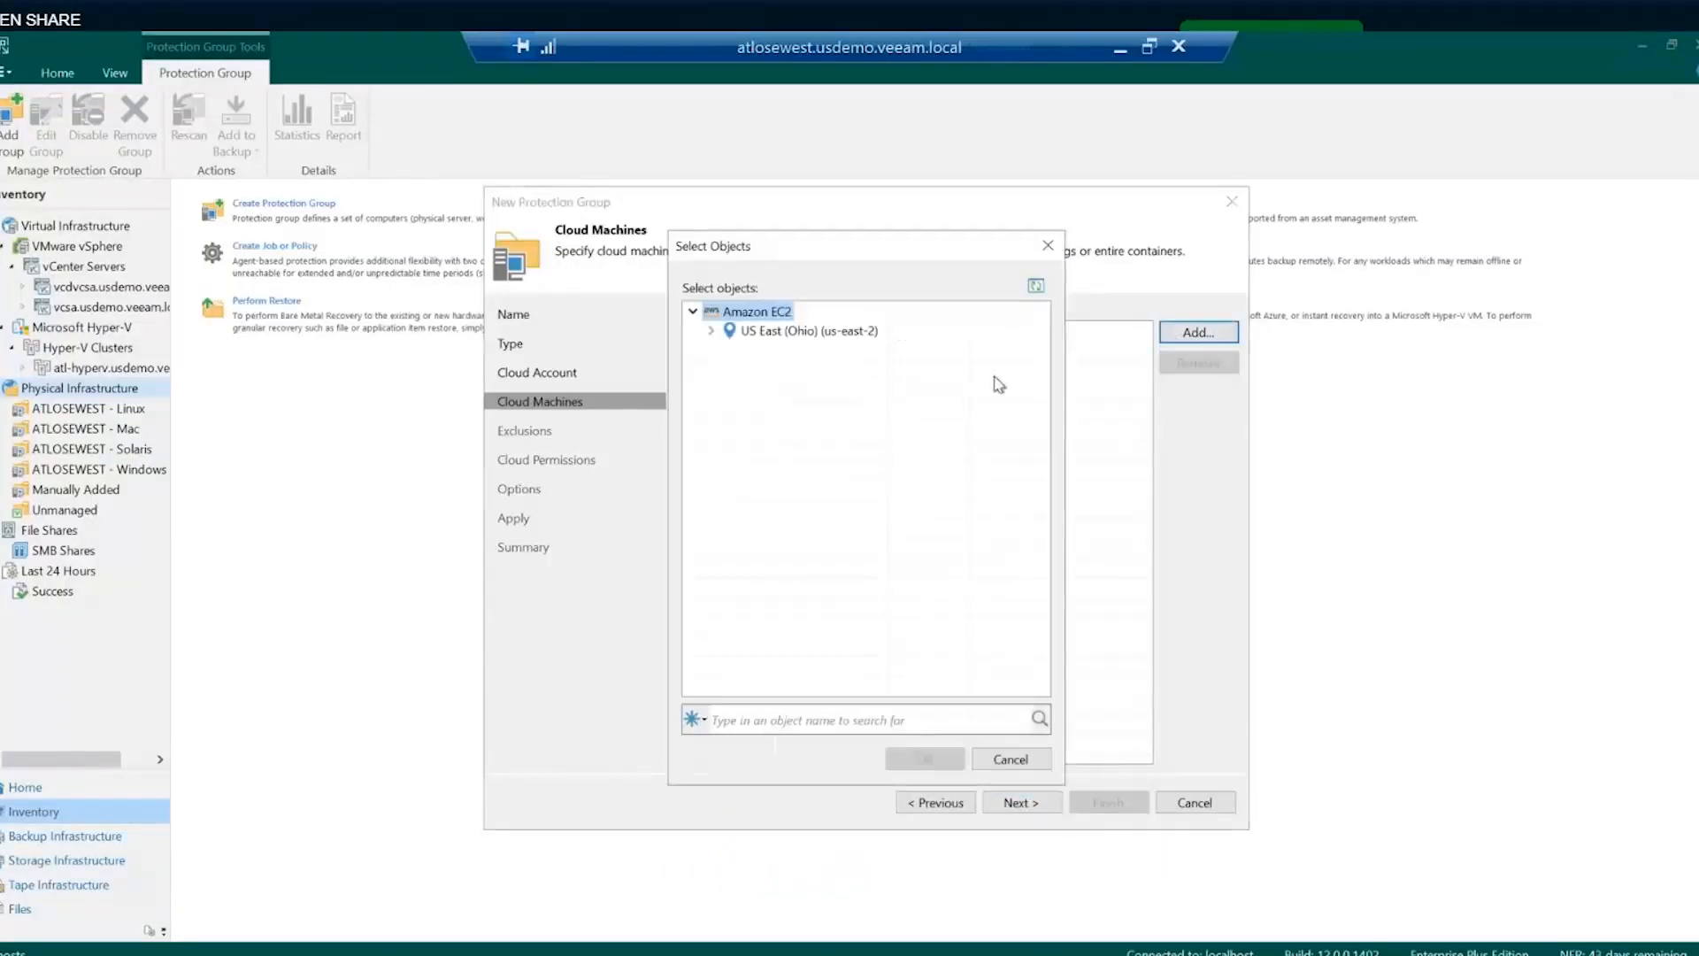
click(710, 330)
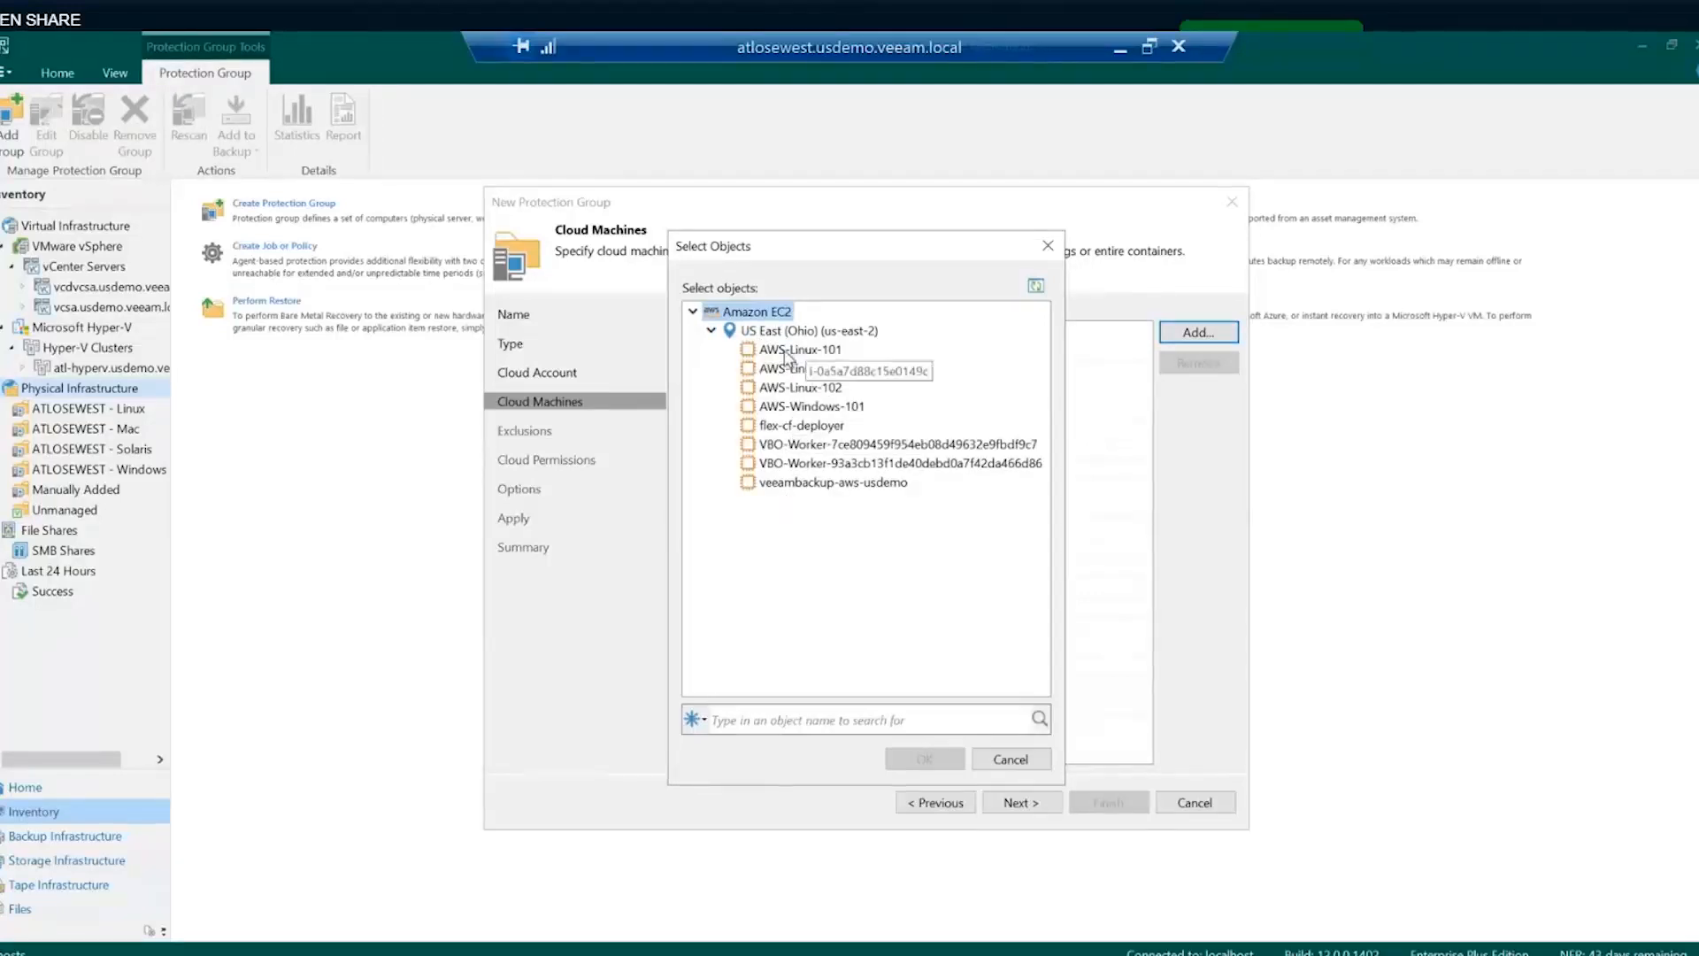
click(787, 351)
click(794, 409)
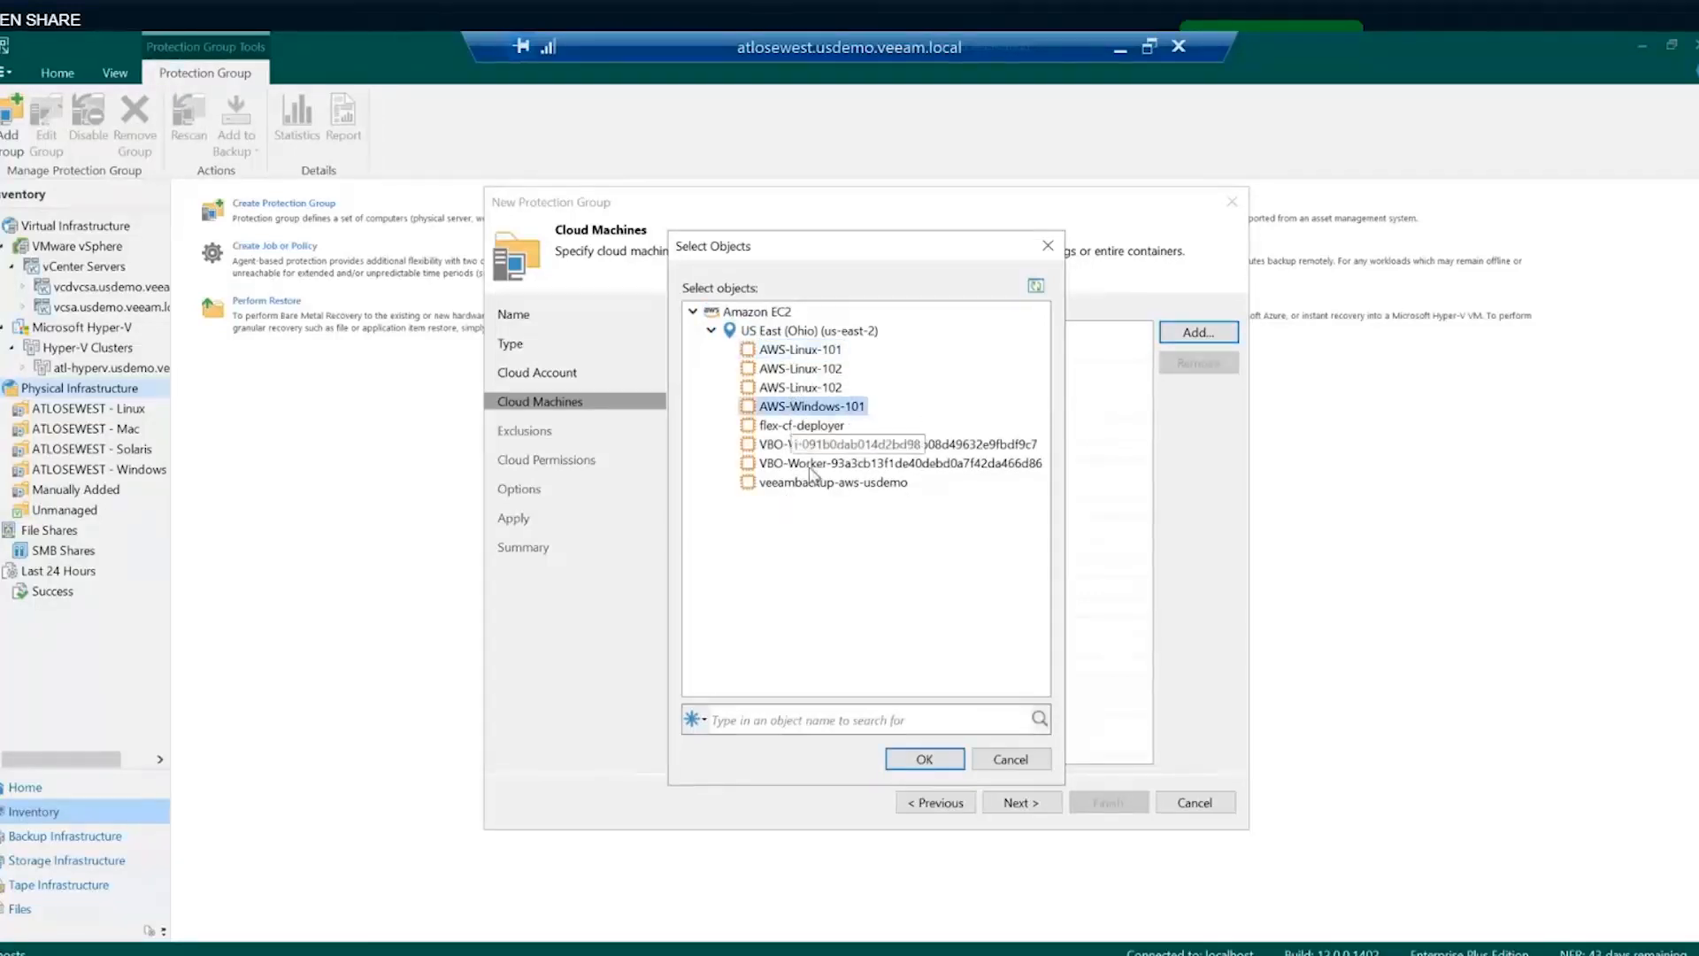
click(925, 758)
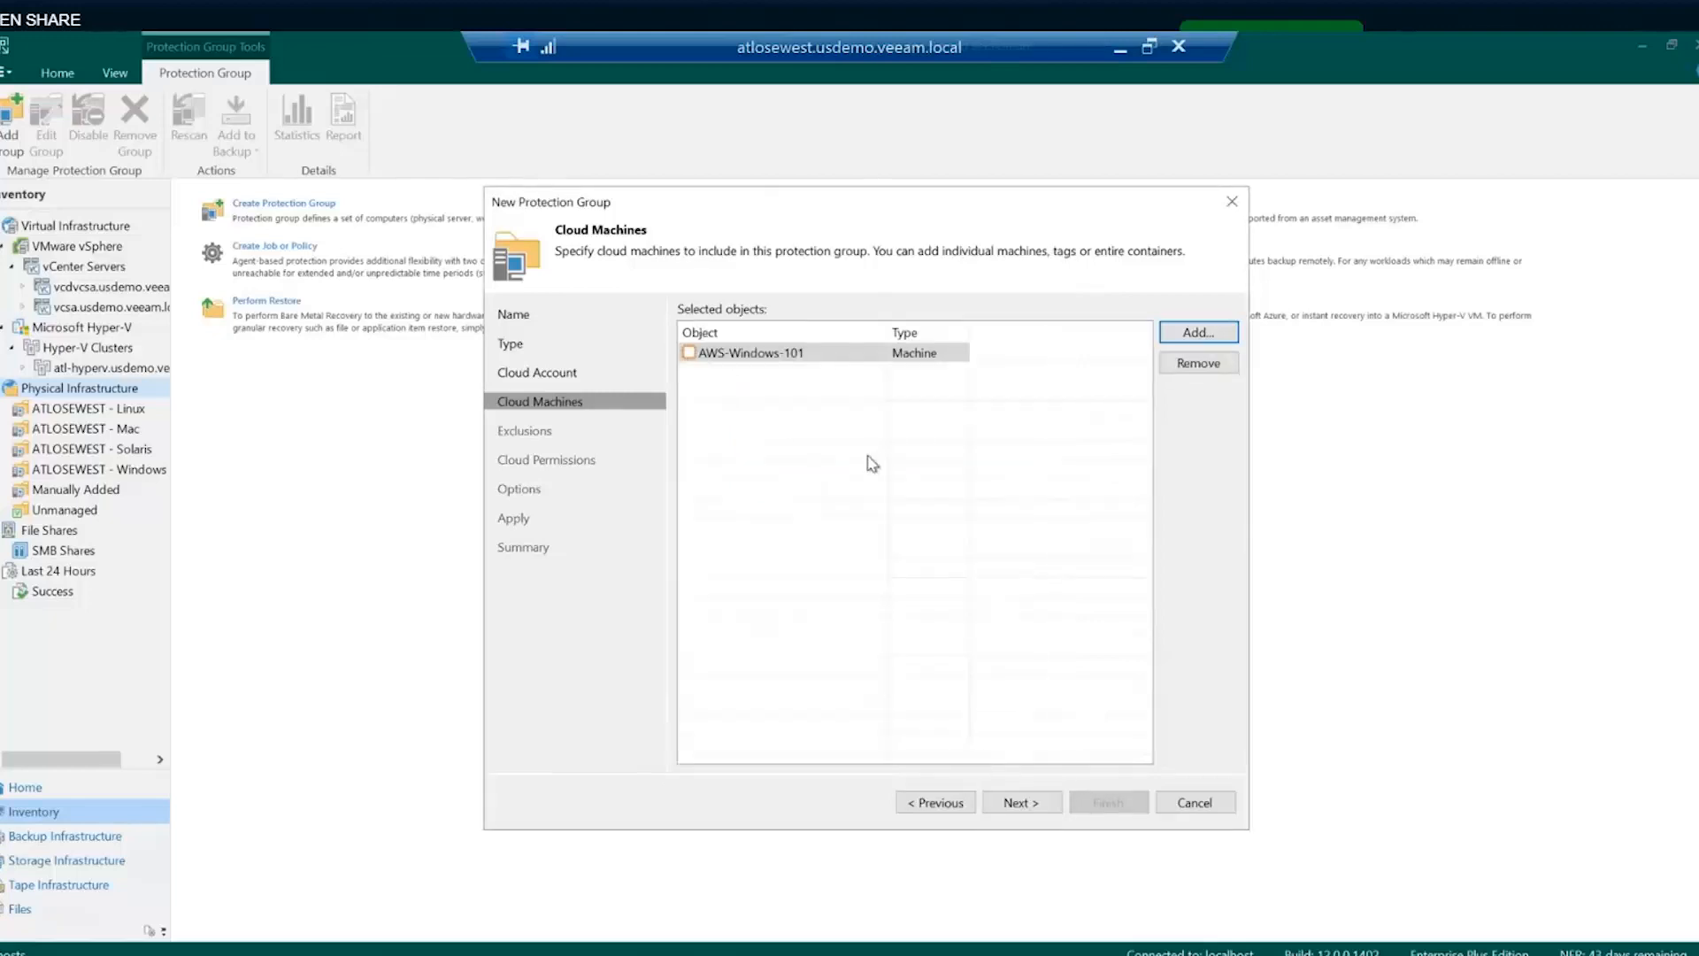
- Step through the Exclusions, Cloud Permissions and Options pages, keeping the wizard open when cancelling
click(1019, 805)
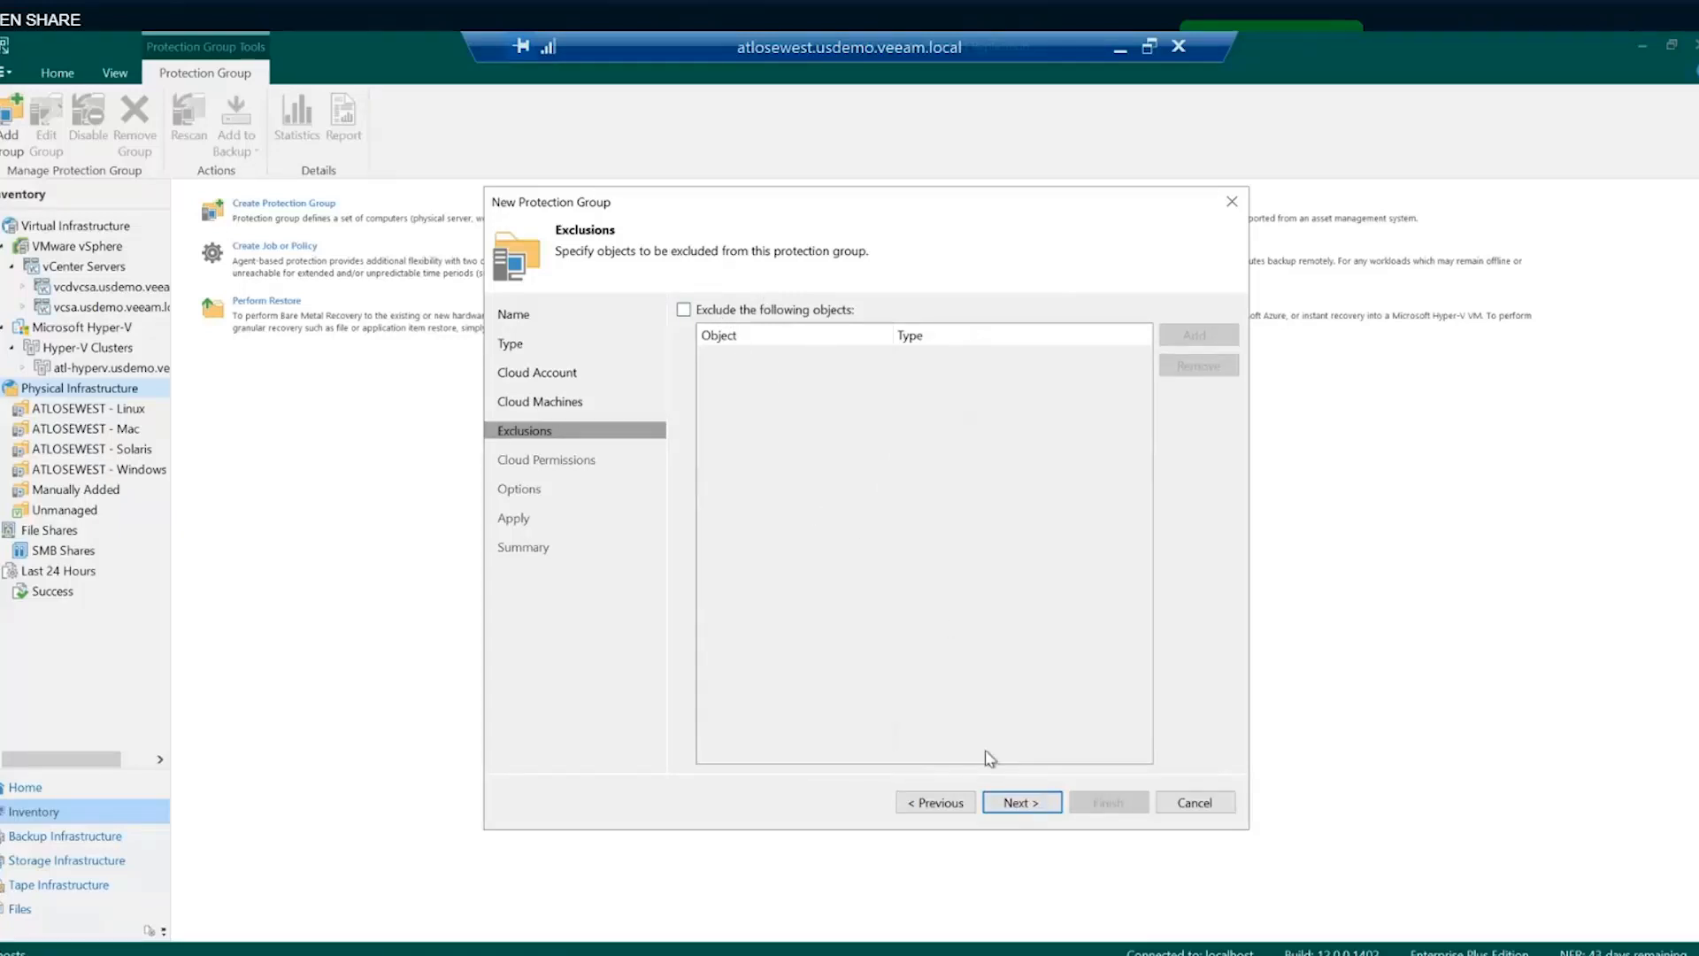
click(1020, 803)
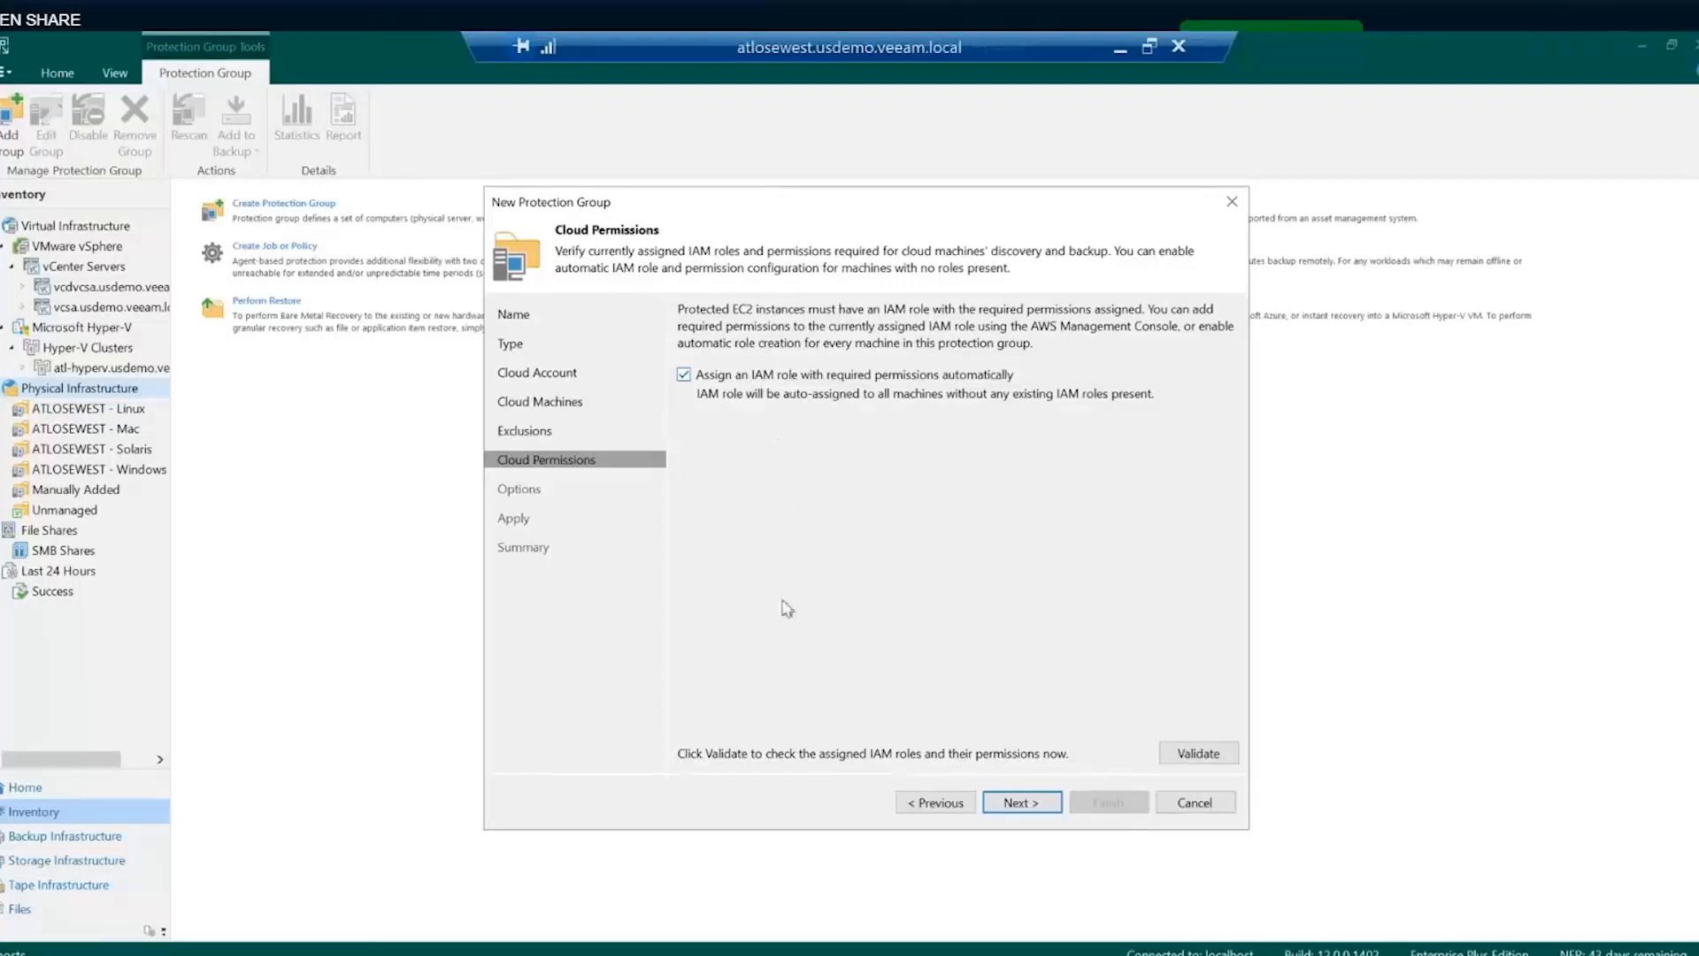
click(1009, 803)
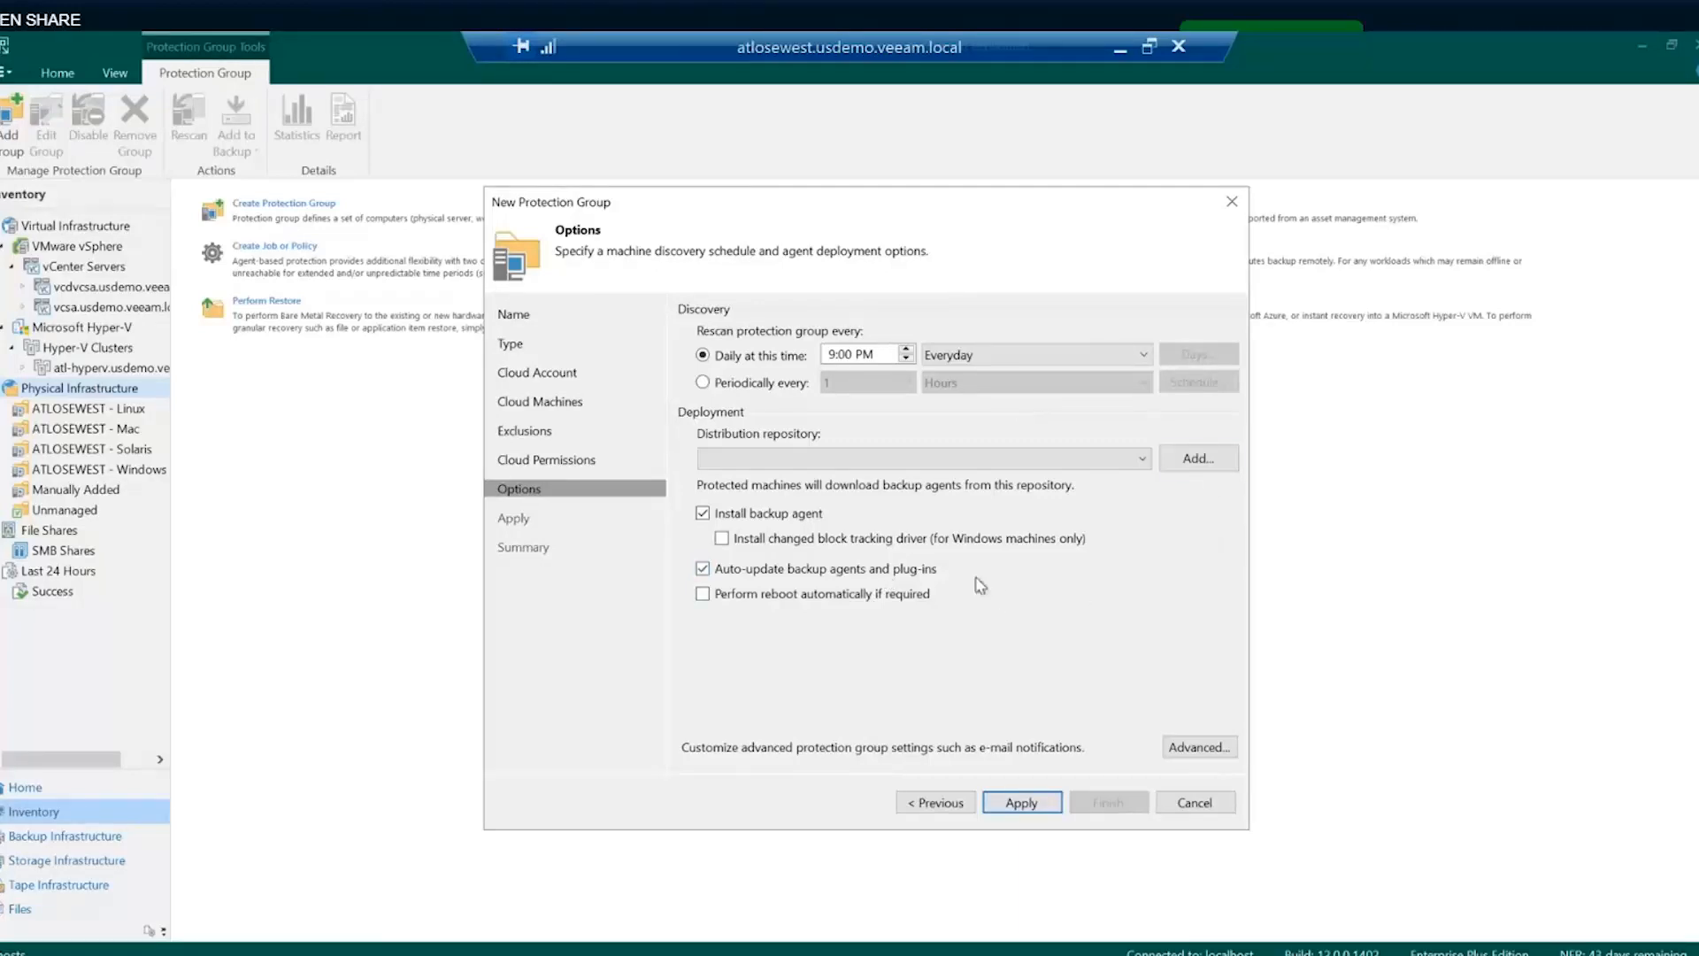
click(1195, 802)
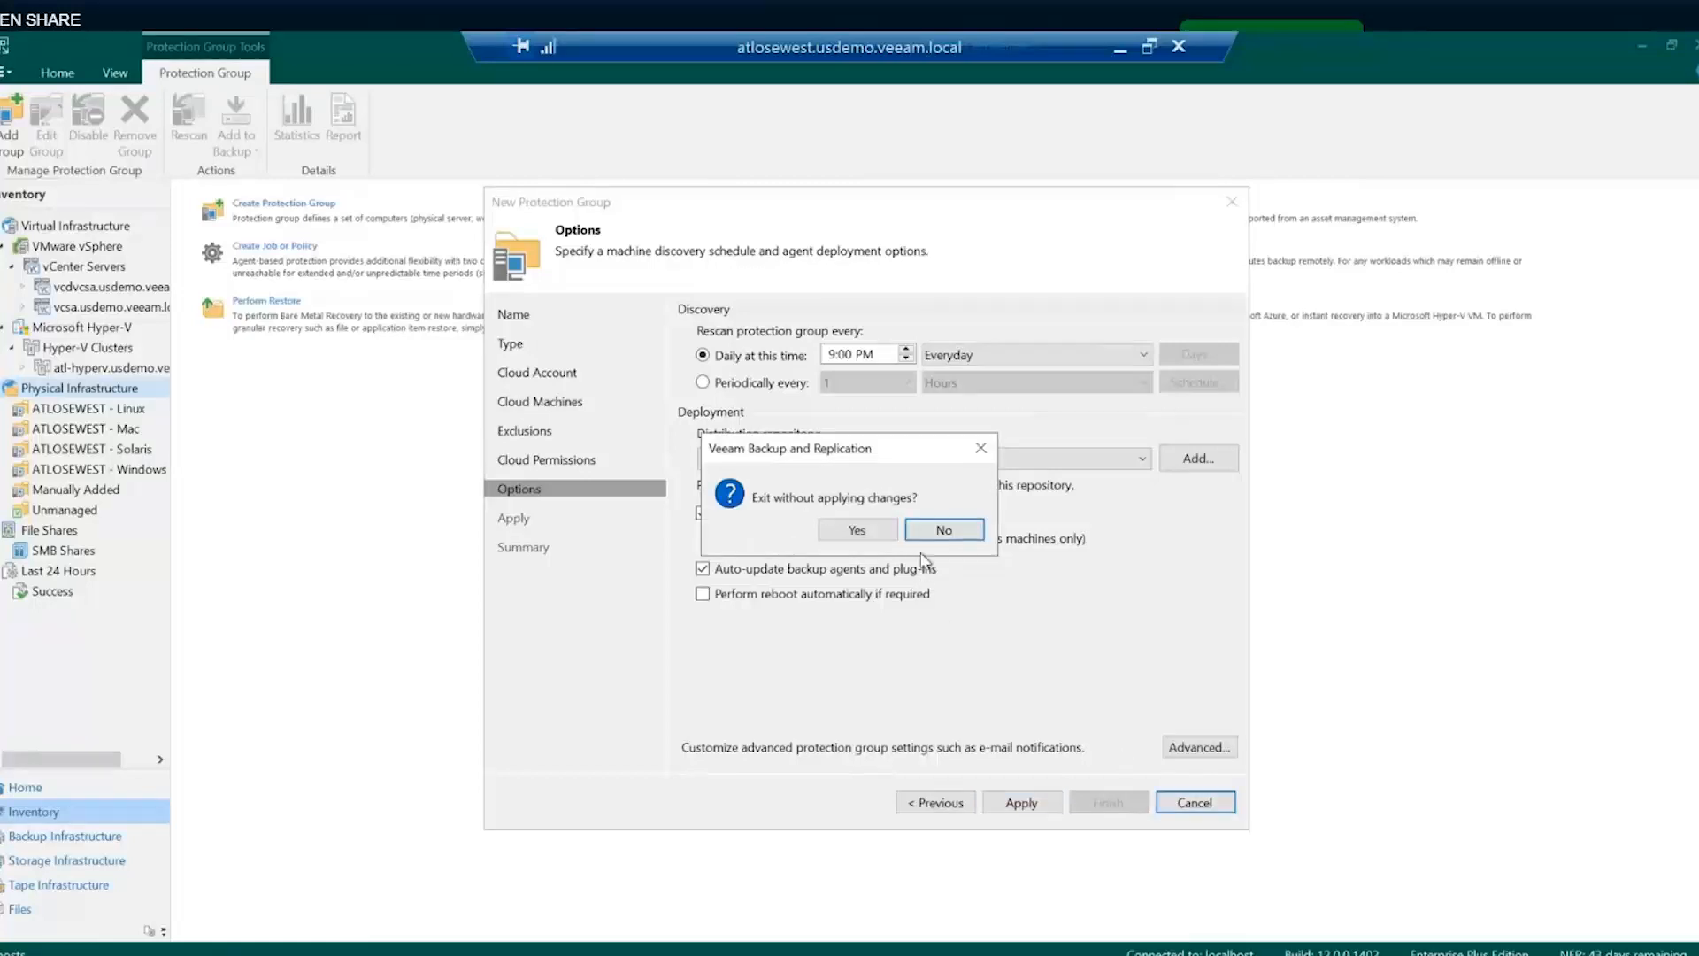
click(938, 530)
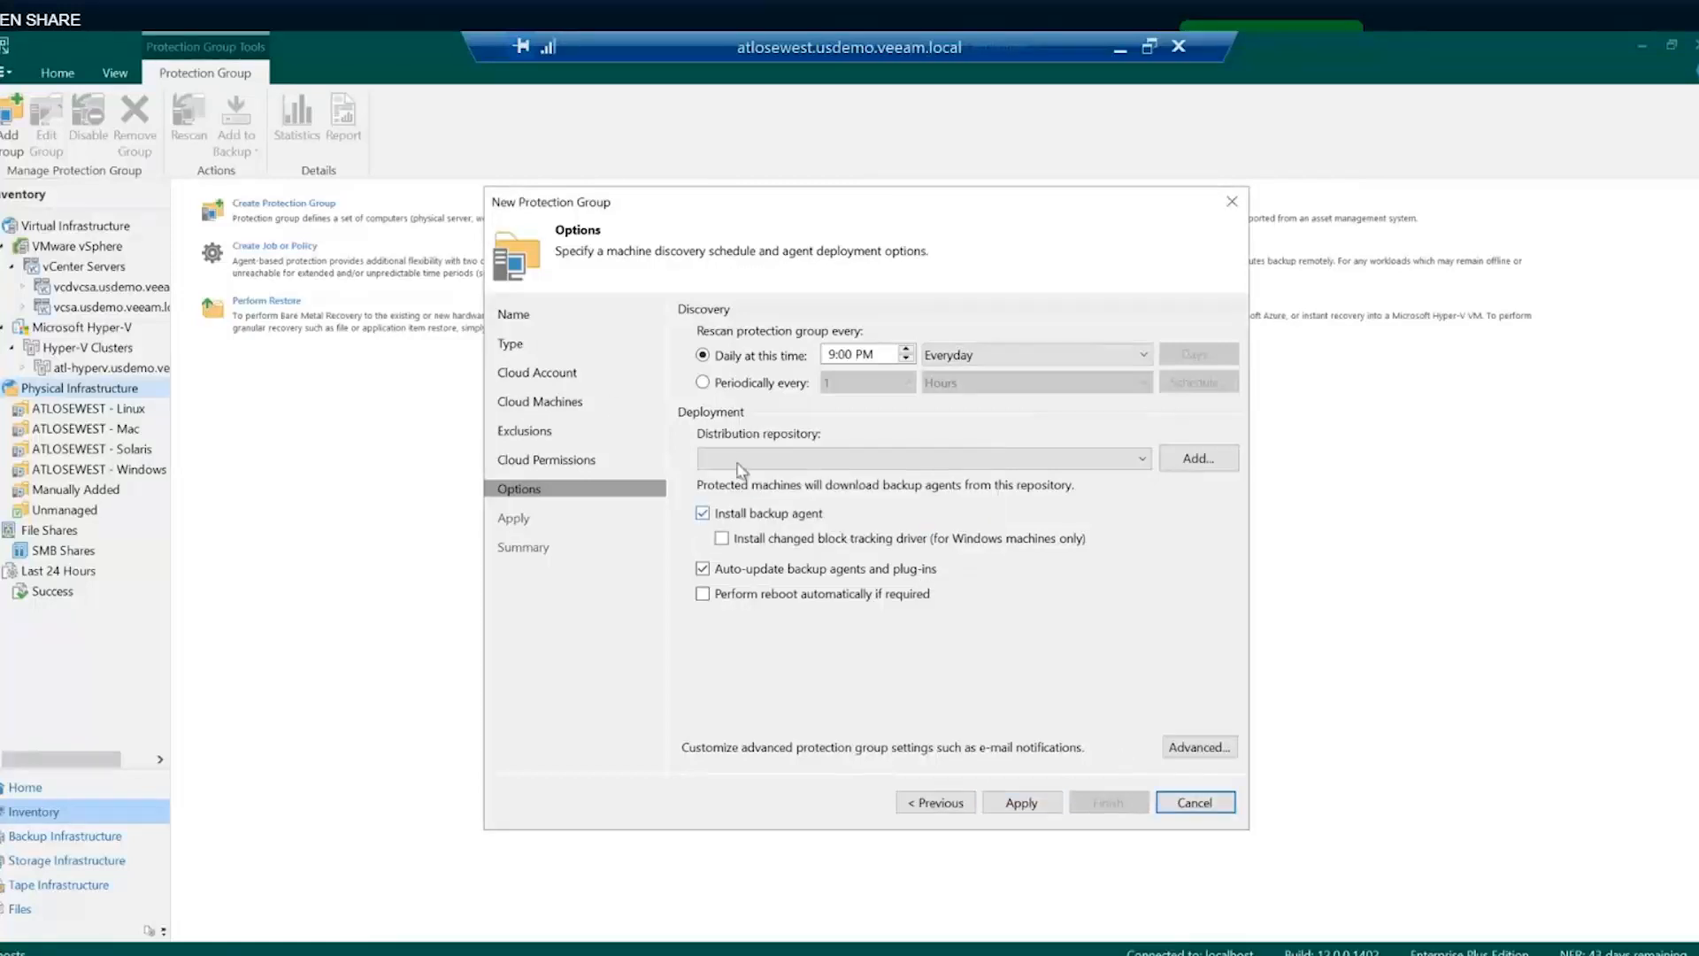
- Revisit Cloud Account and Type, then discard the protection group and return to Home
click(553, 373)
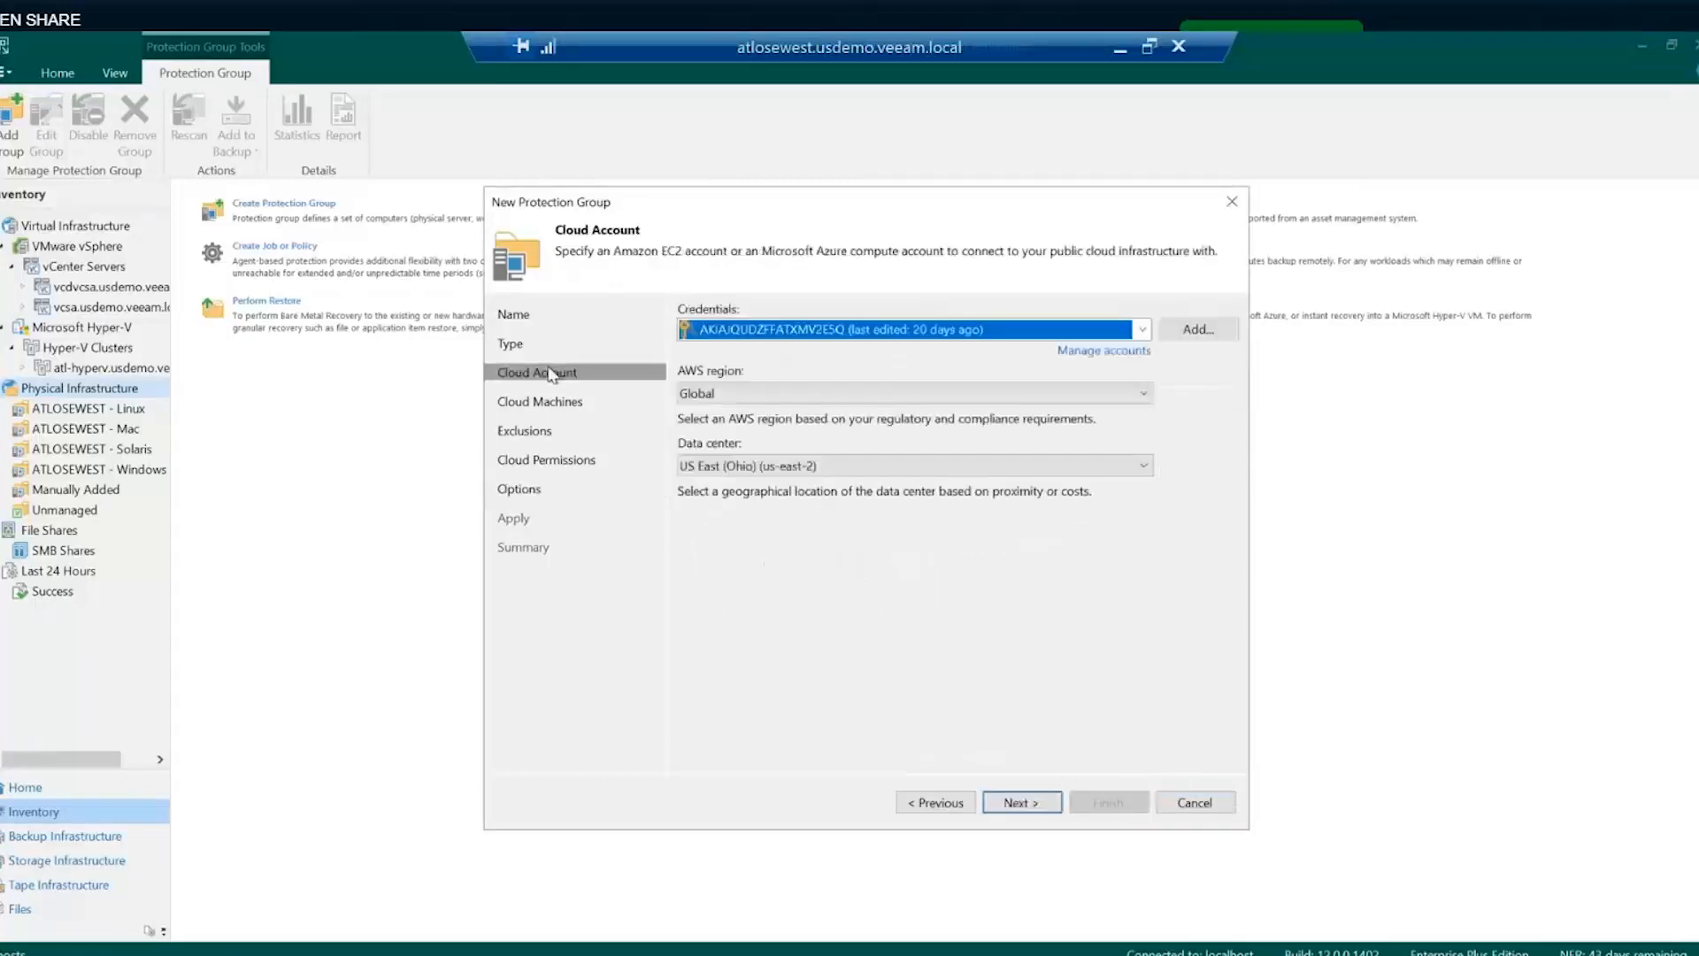
click(511, 344)
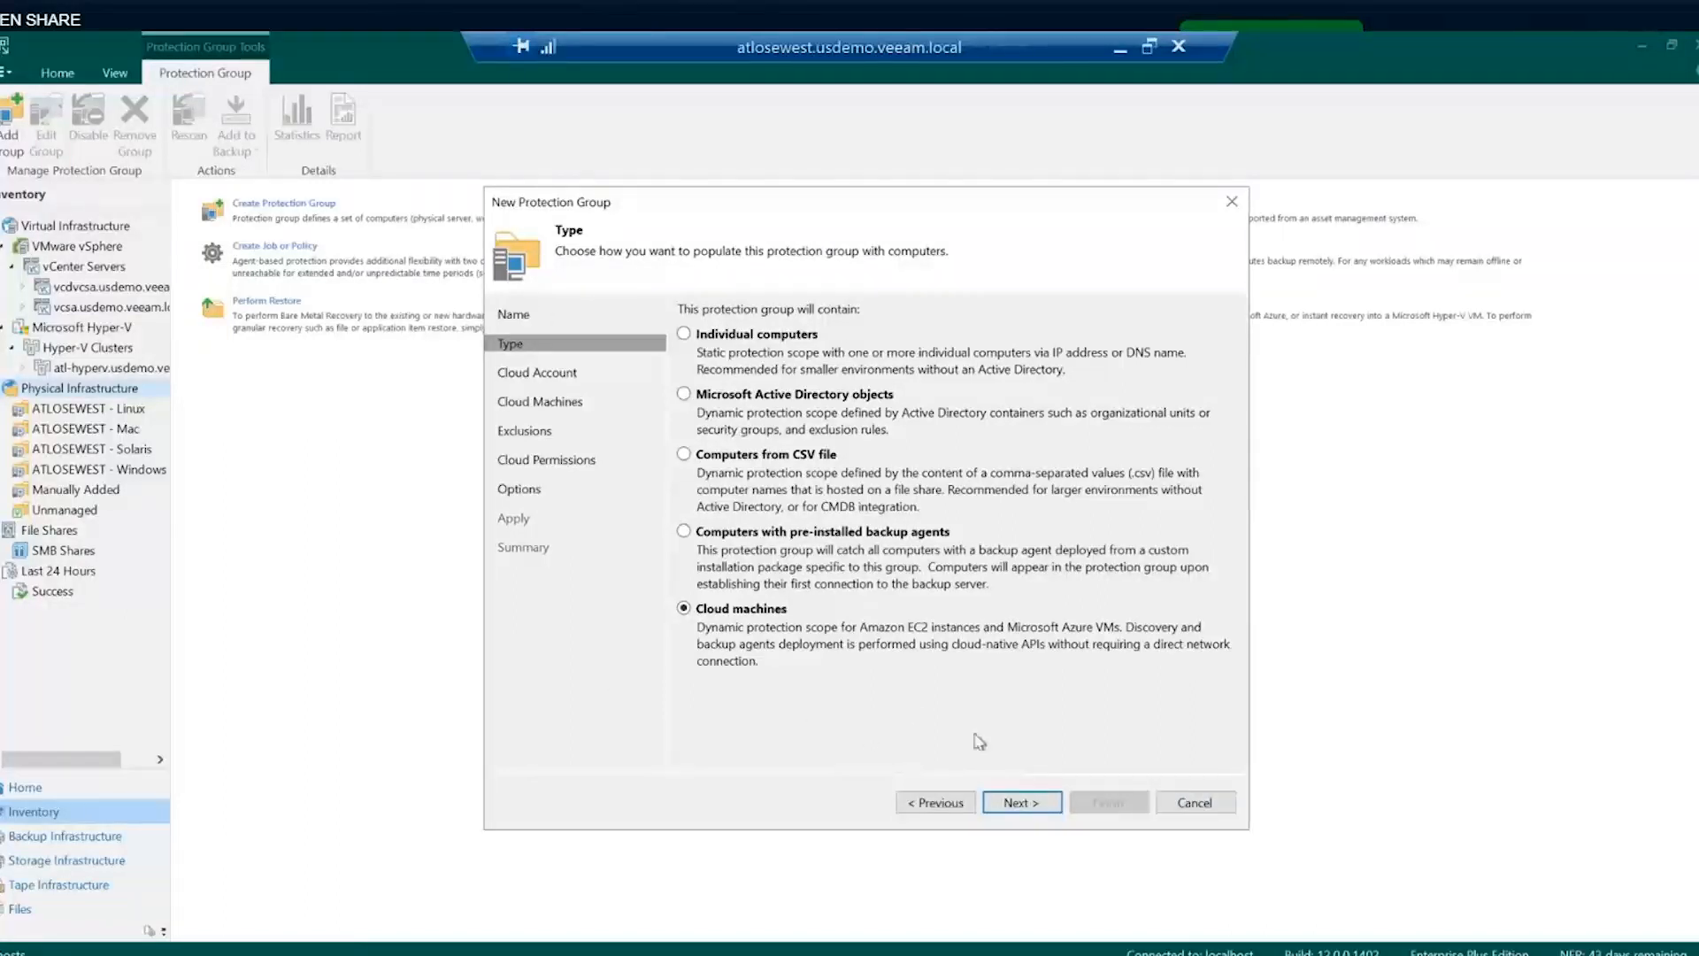
click(1187, 804)
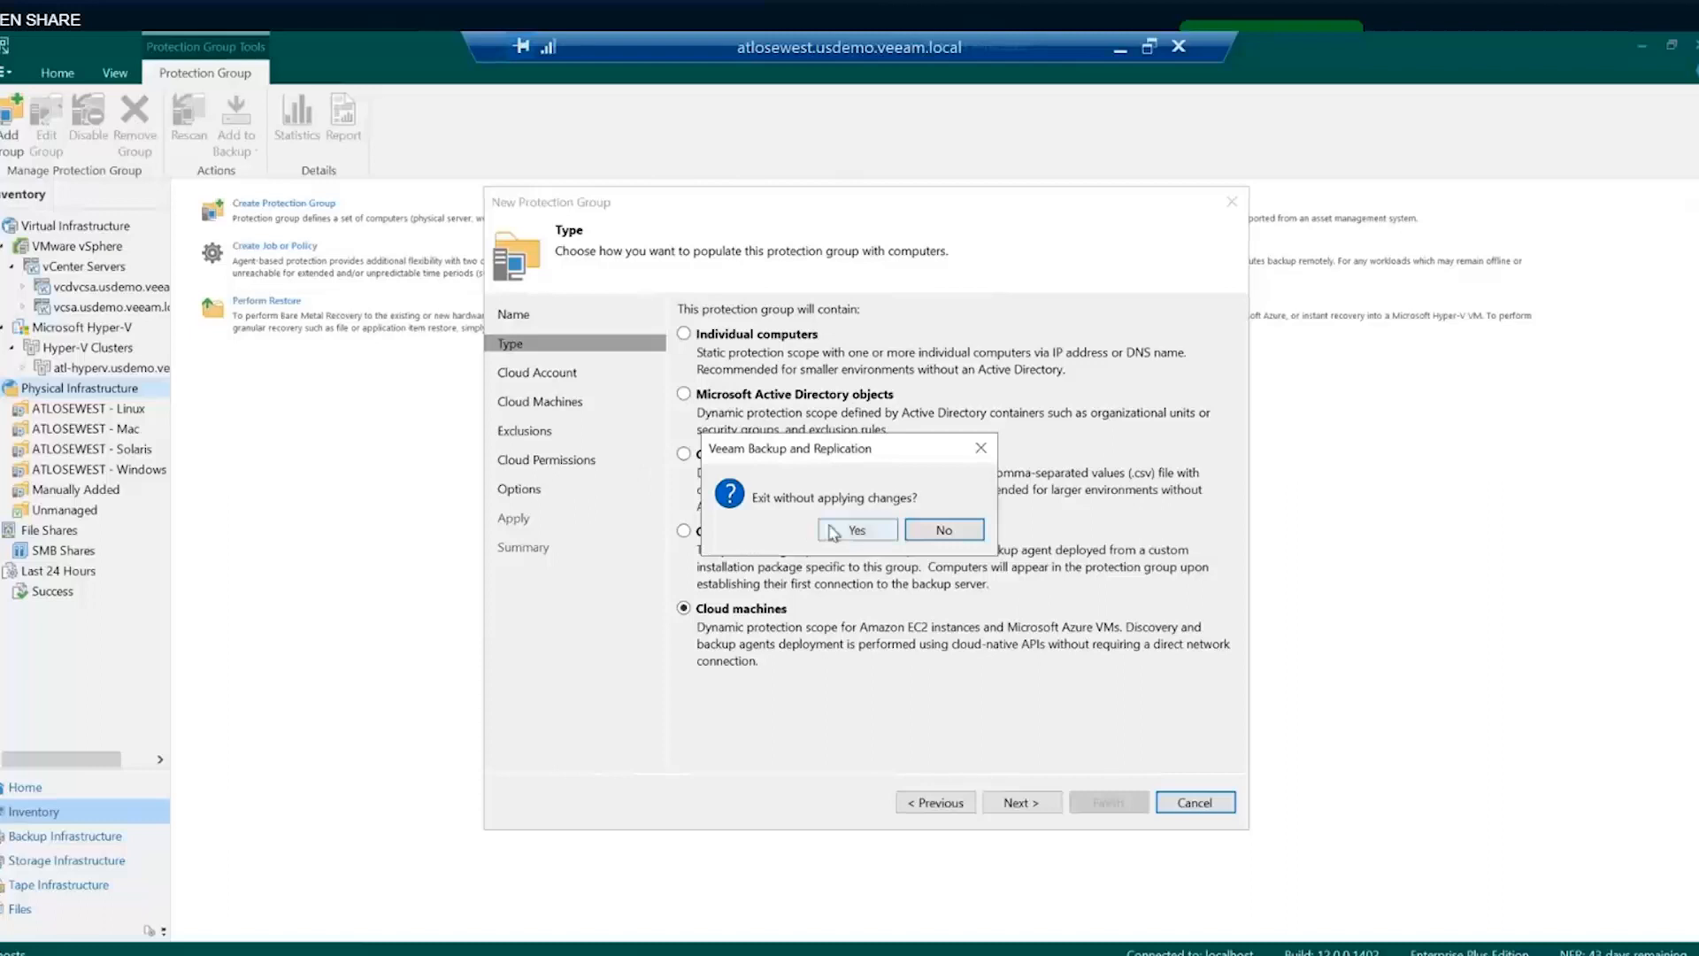
click(856, 531)
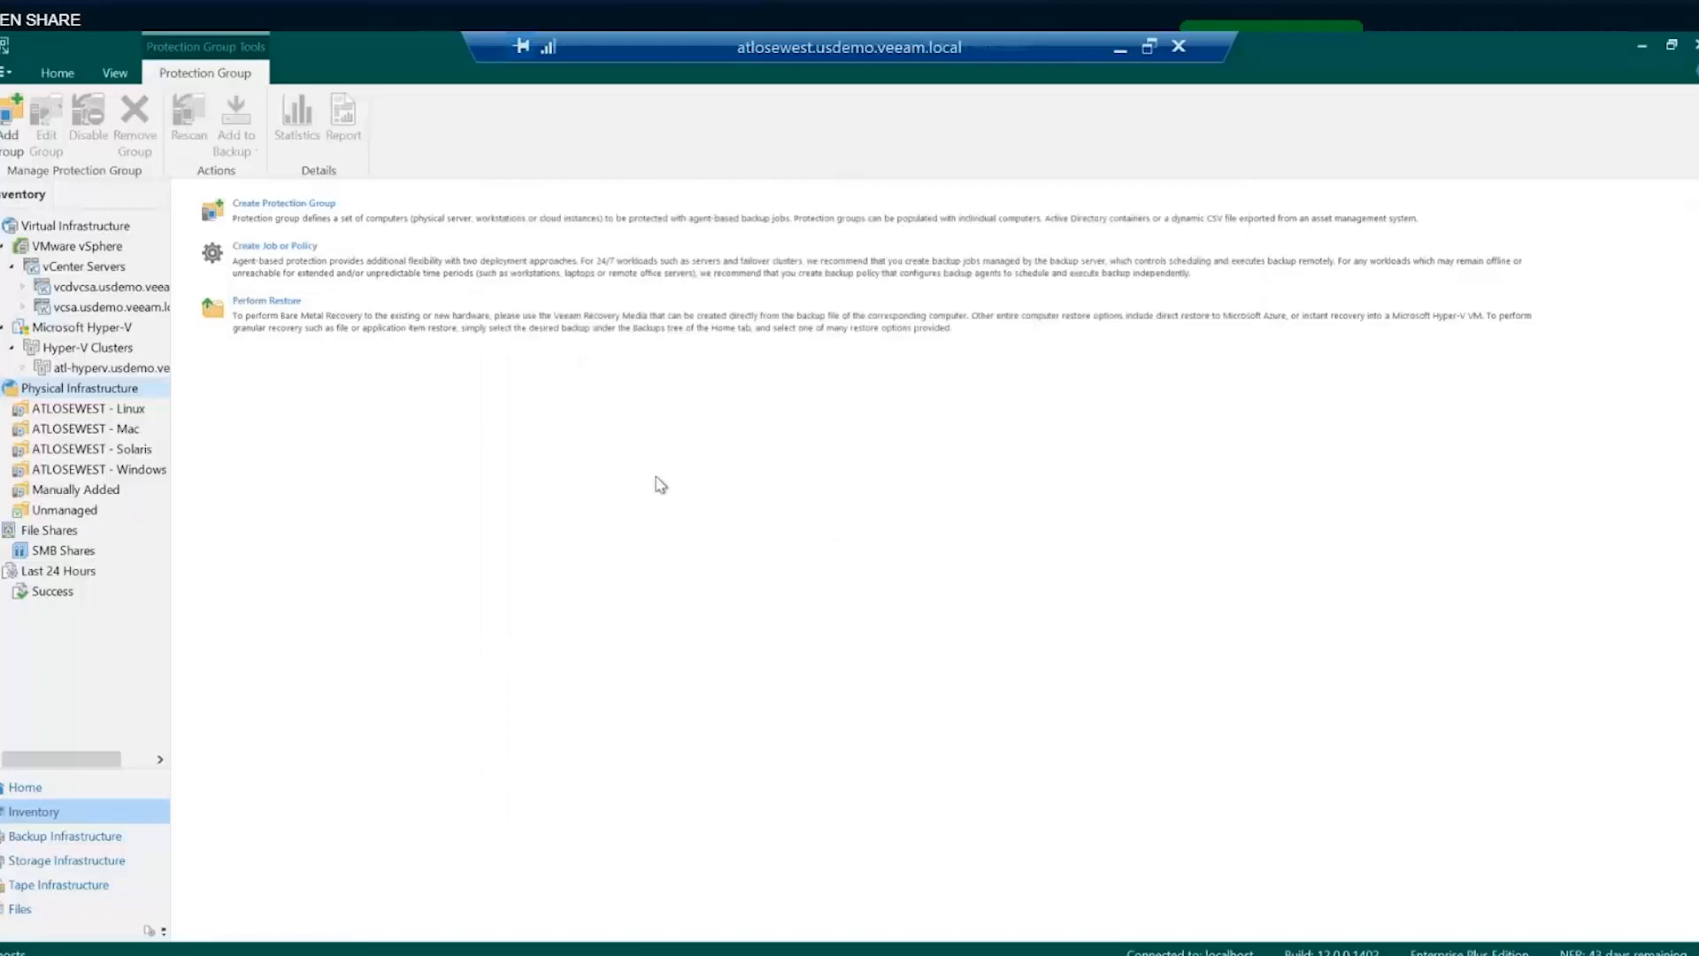
click(38, 790)
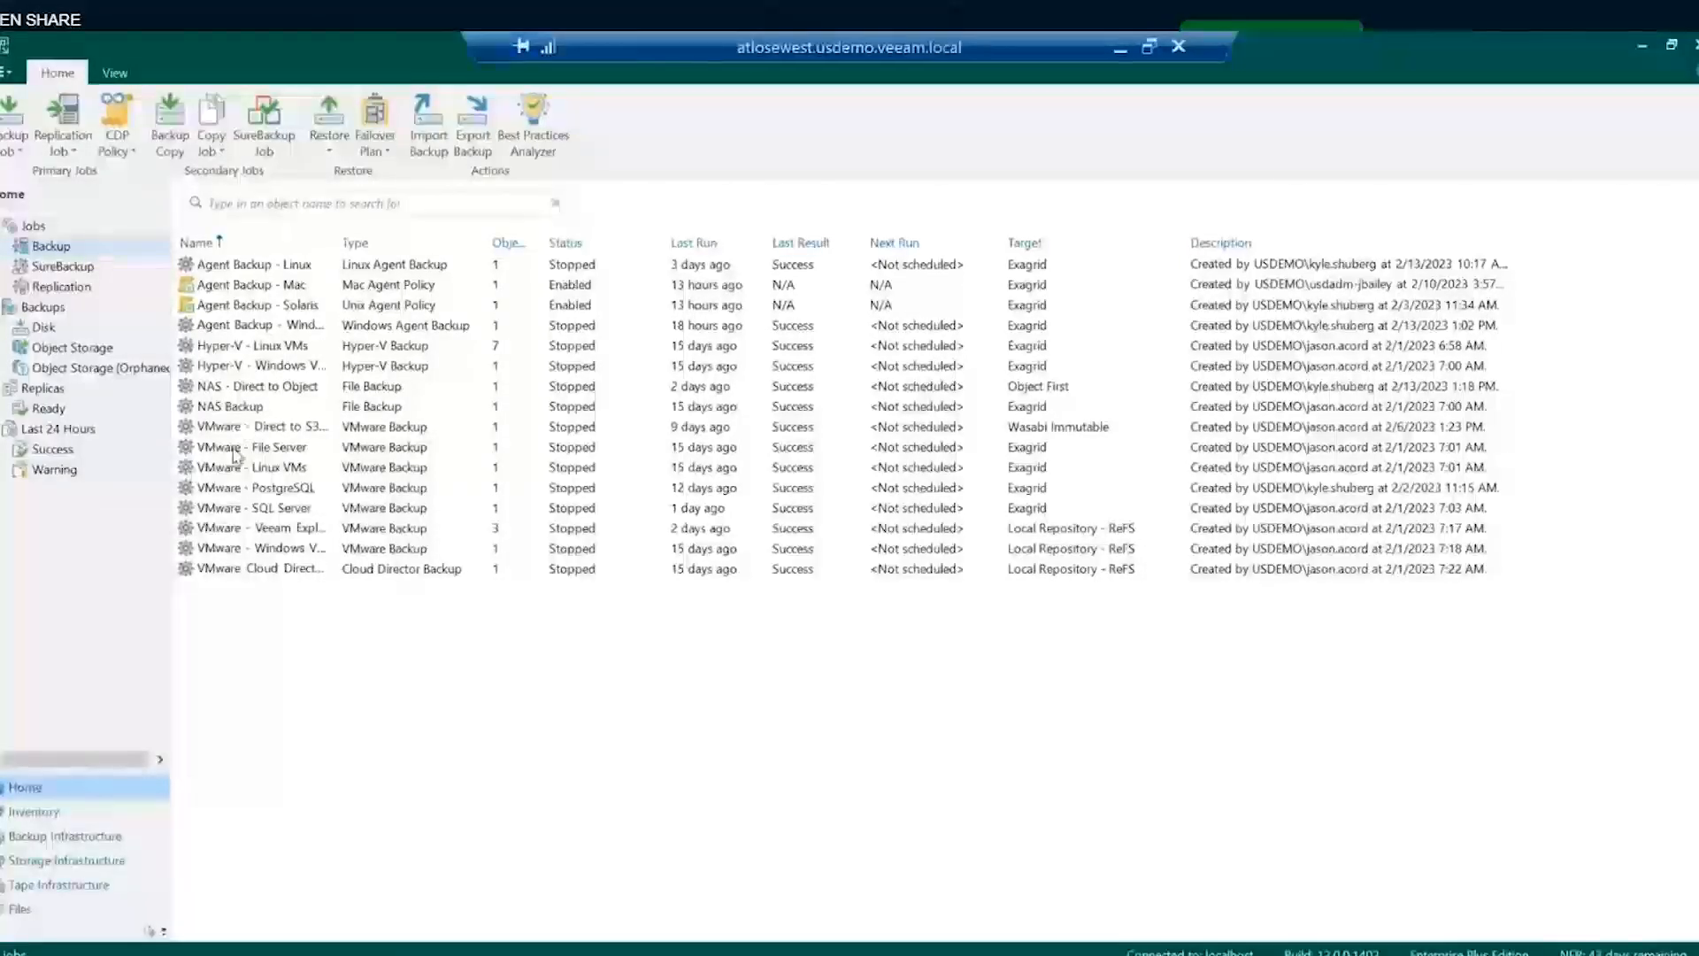
- Edit the VMware - Veeam Explorers backup job at its Guest Processing settings
right_click(230, 527)
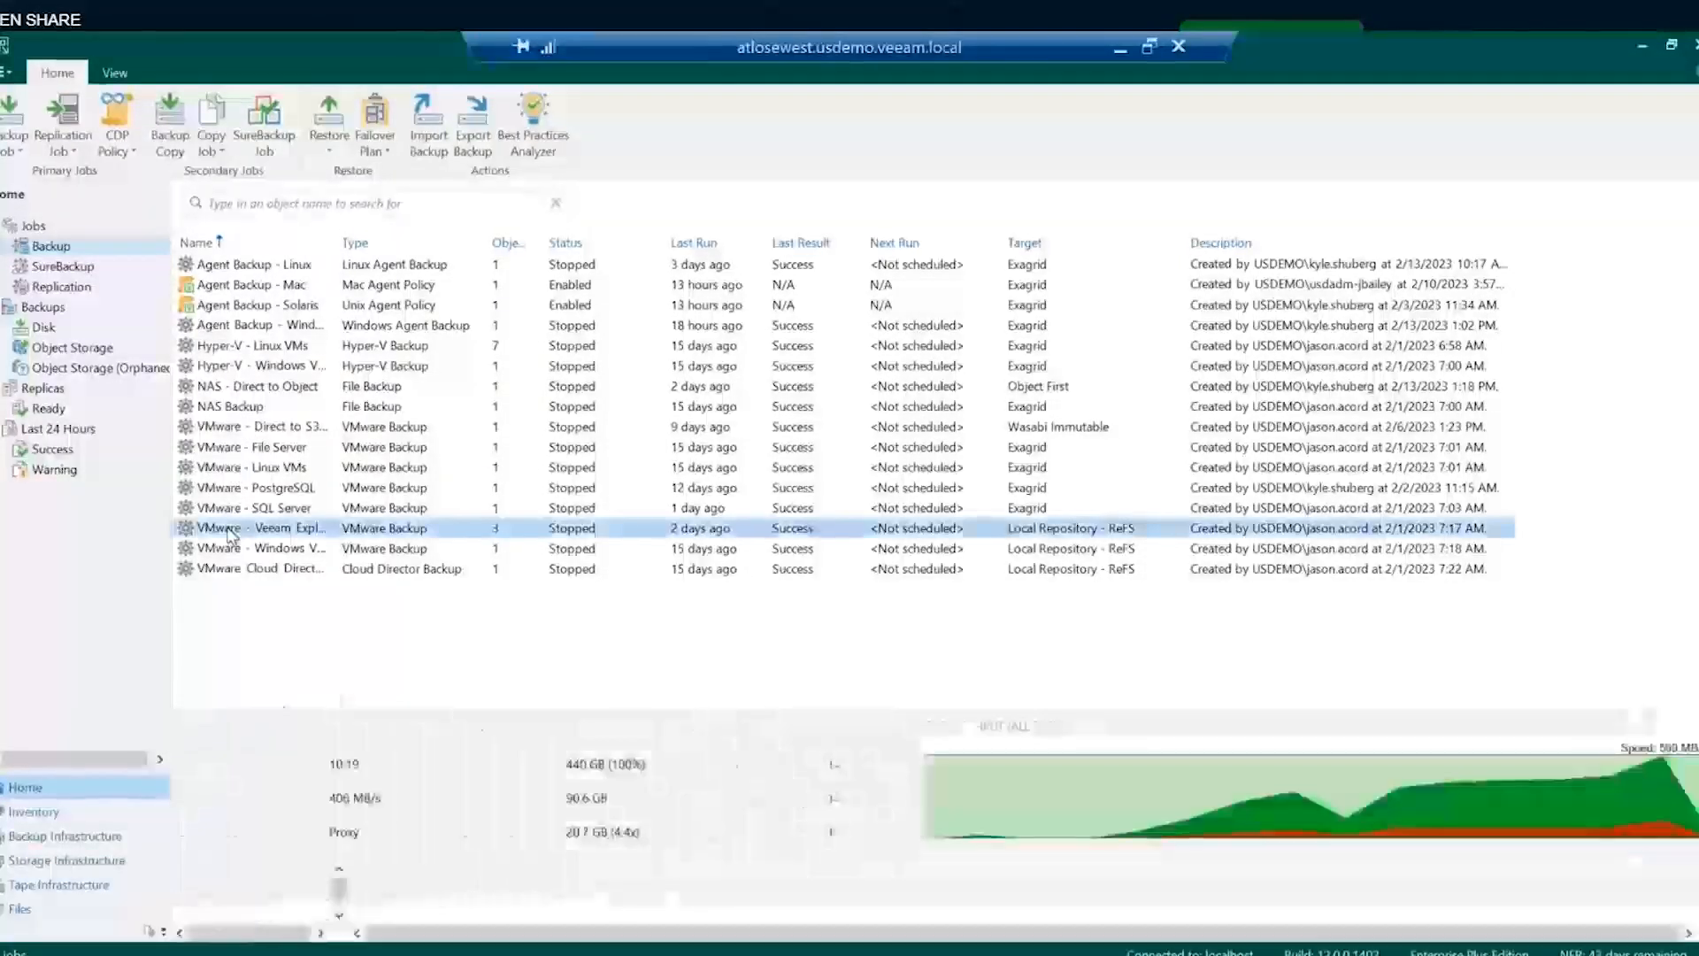
click(269, 733)
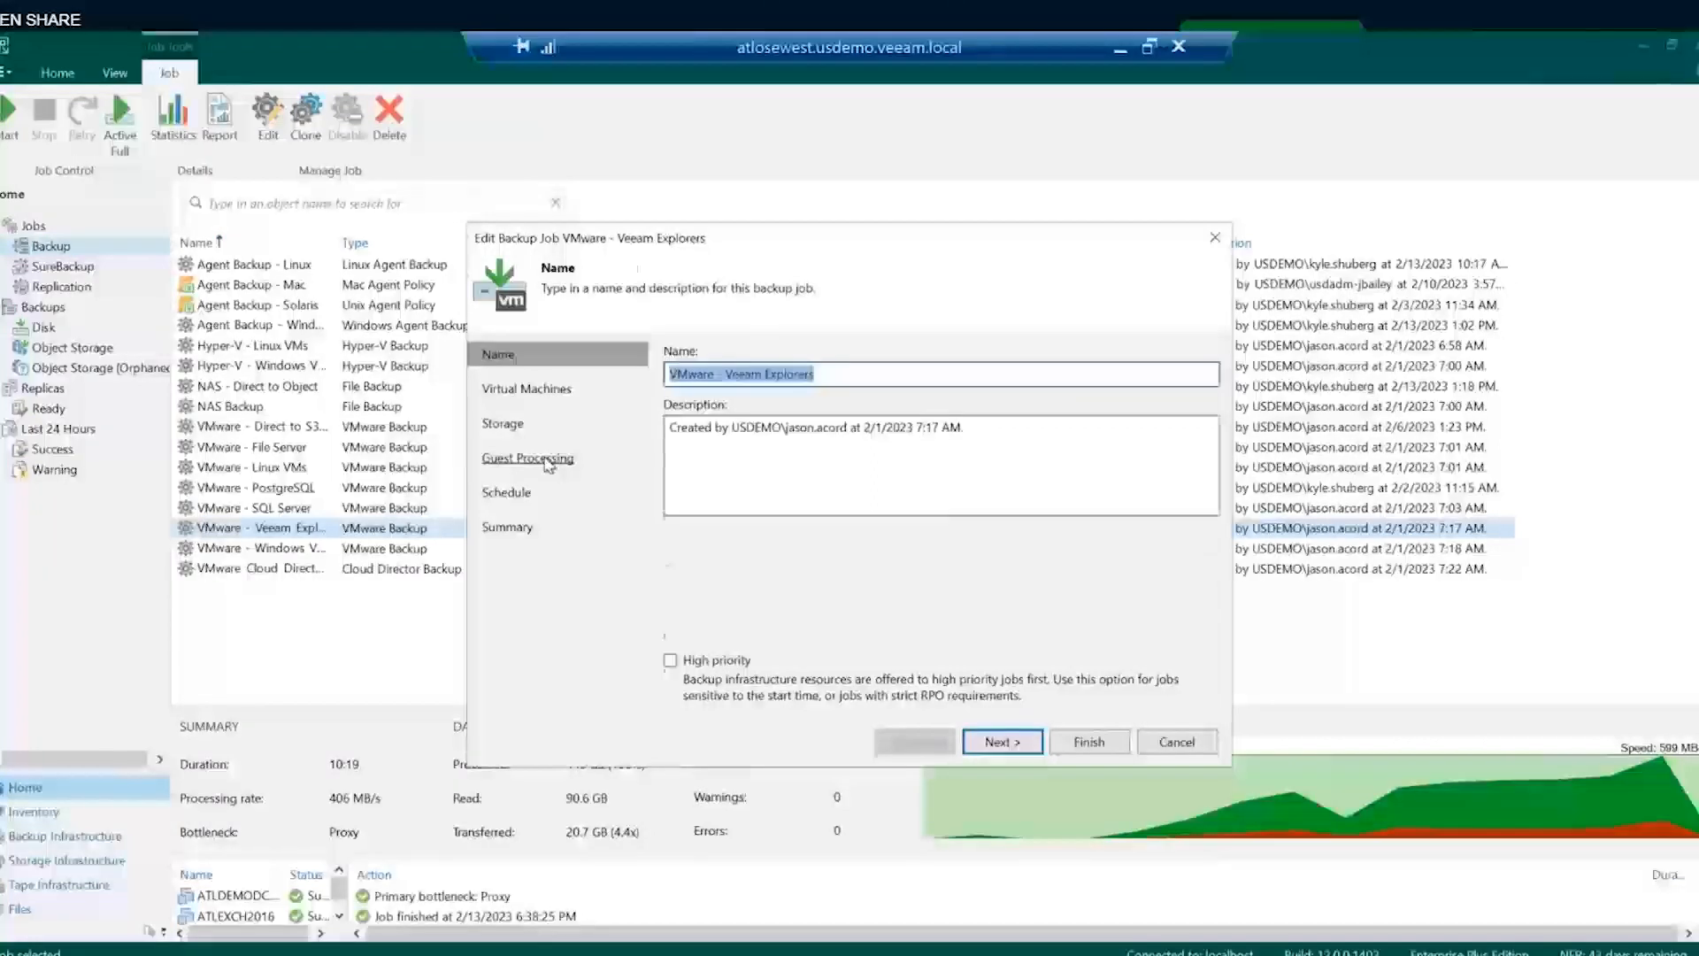
click(549, 460)
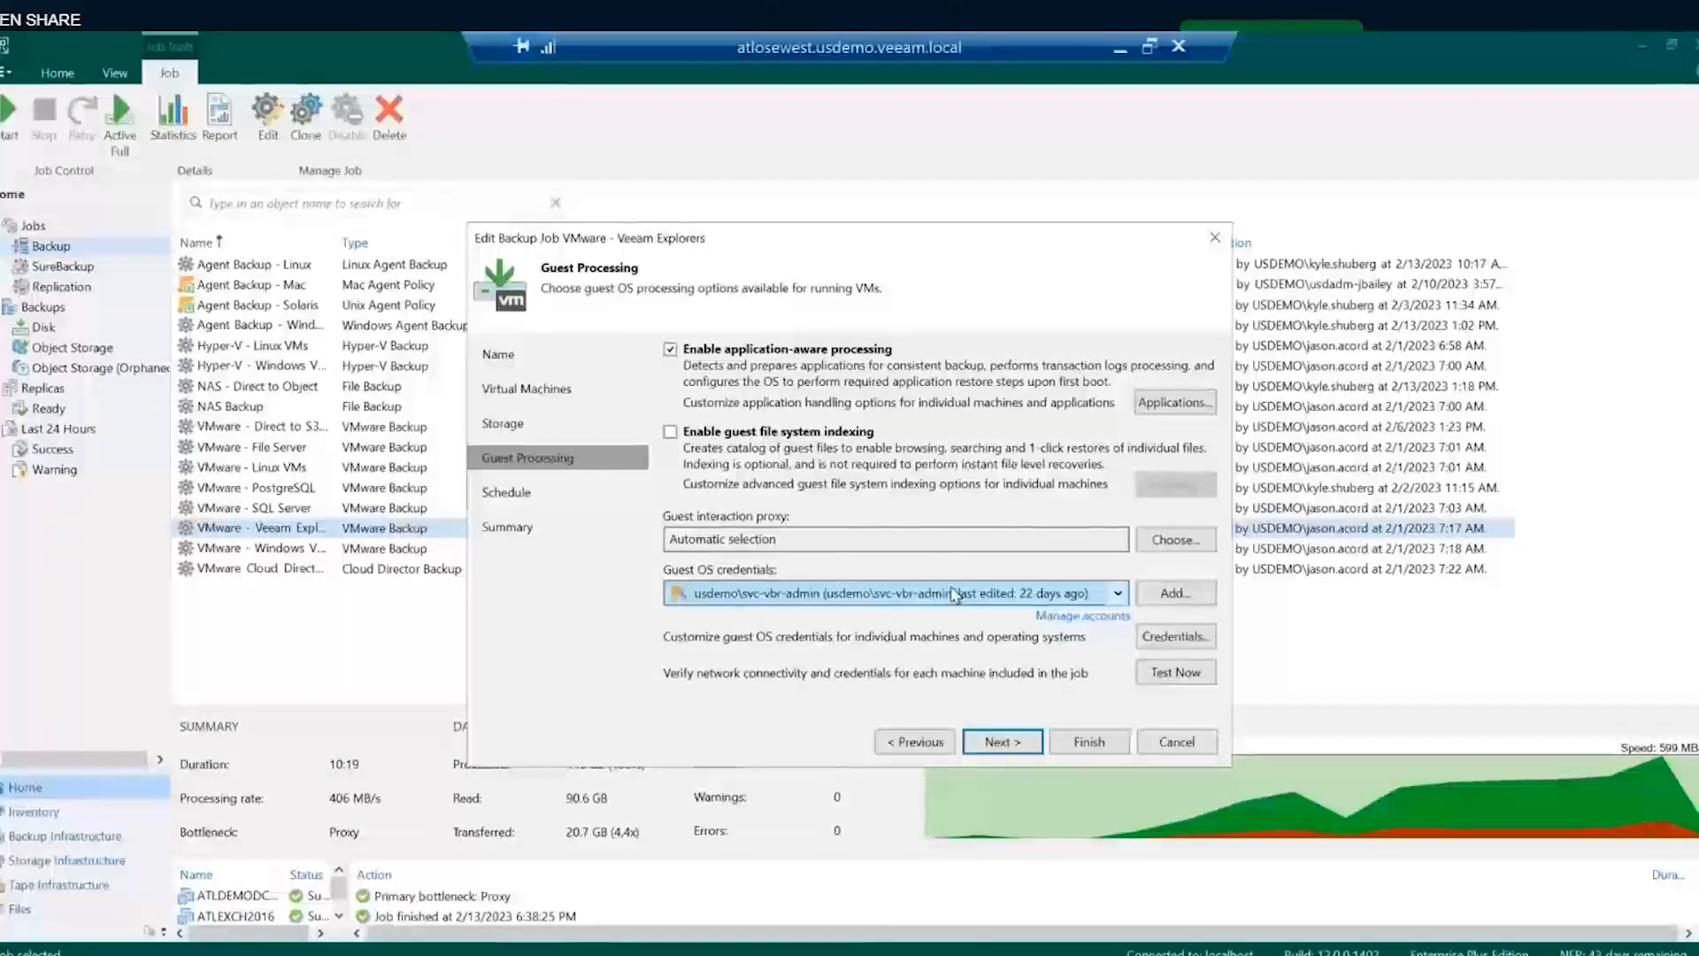
- Review the per-machine guest OS credentials list without adding any machine
click(1151, 643)
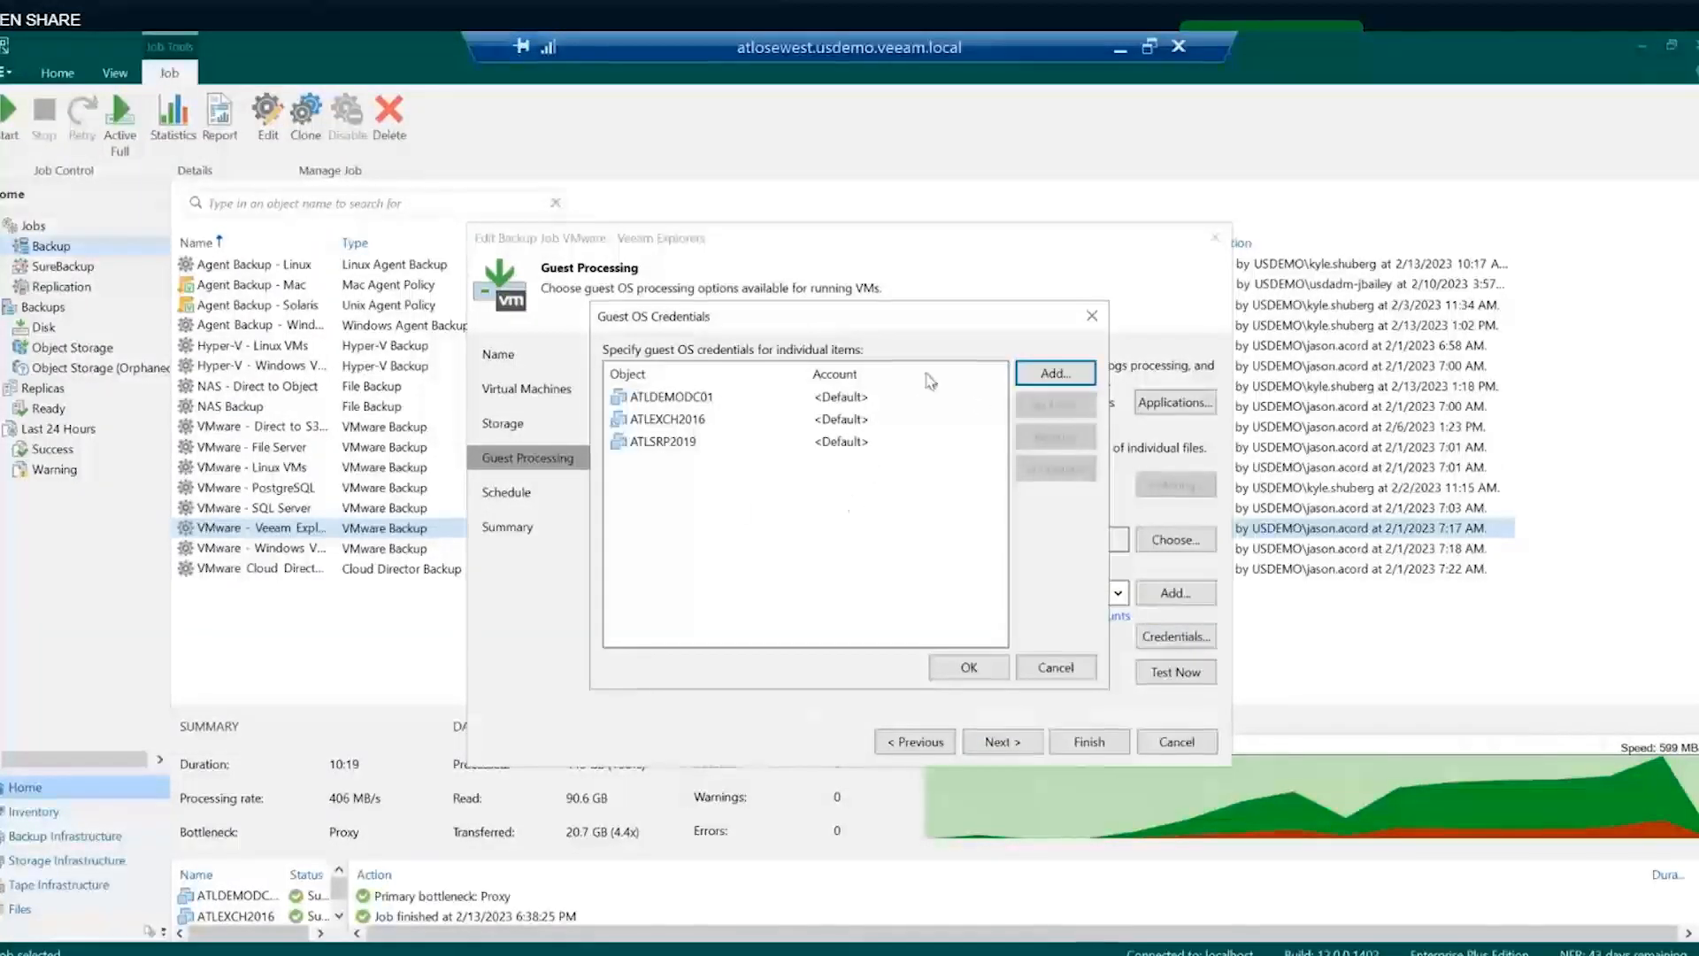
click(1052, 376)
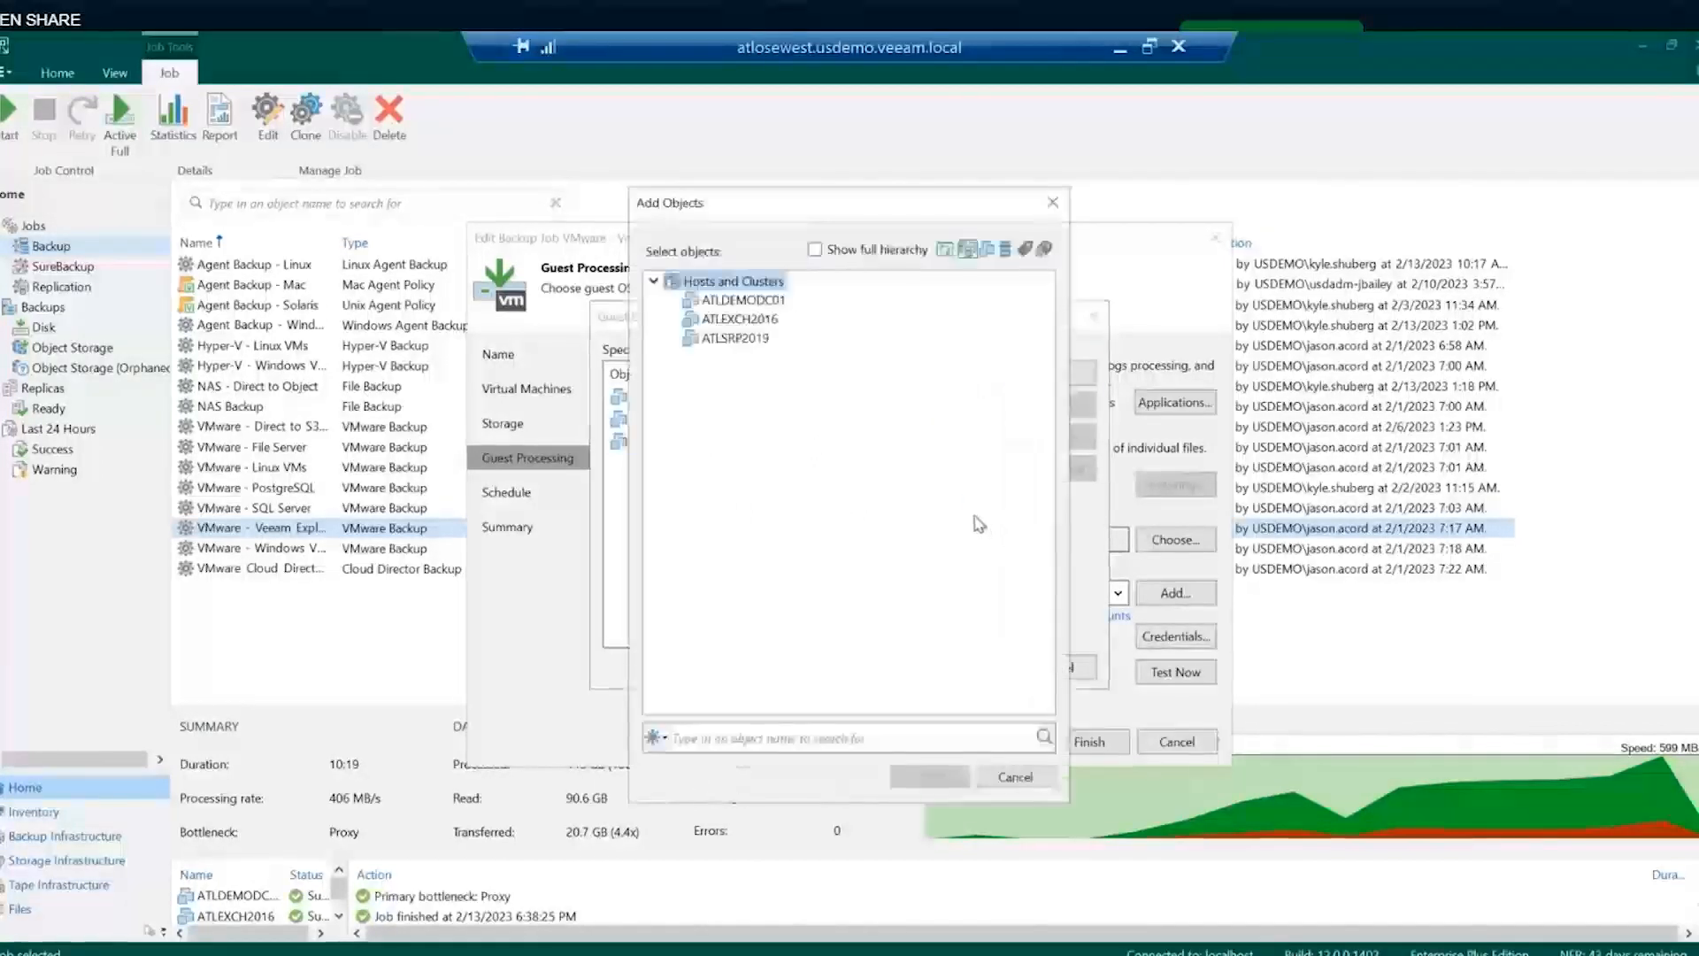
click(1047, 779)
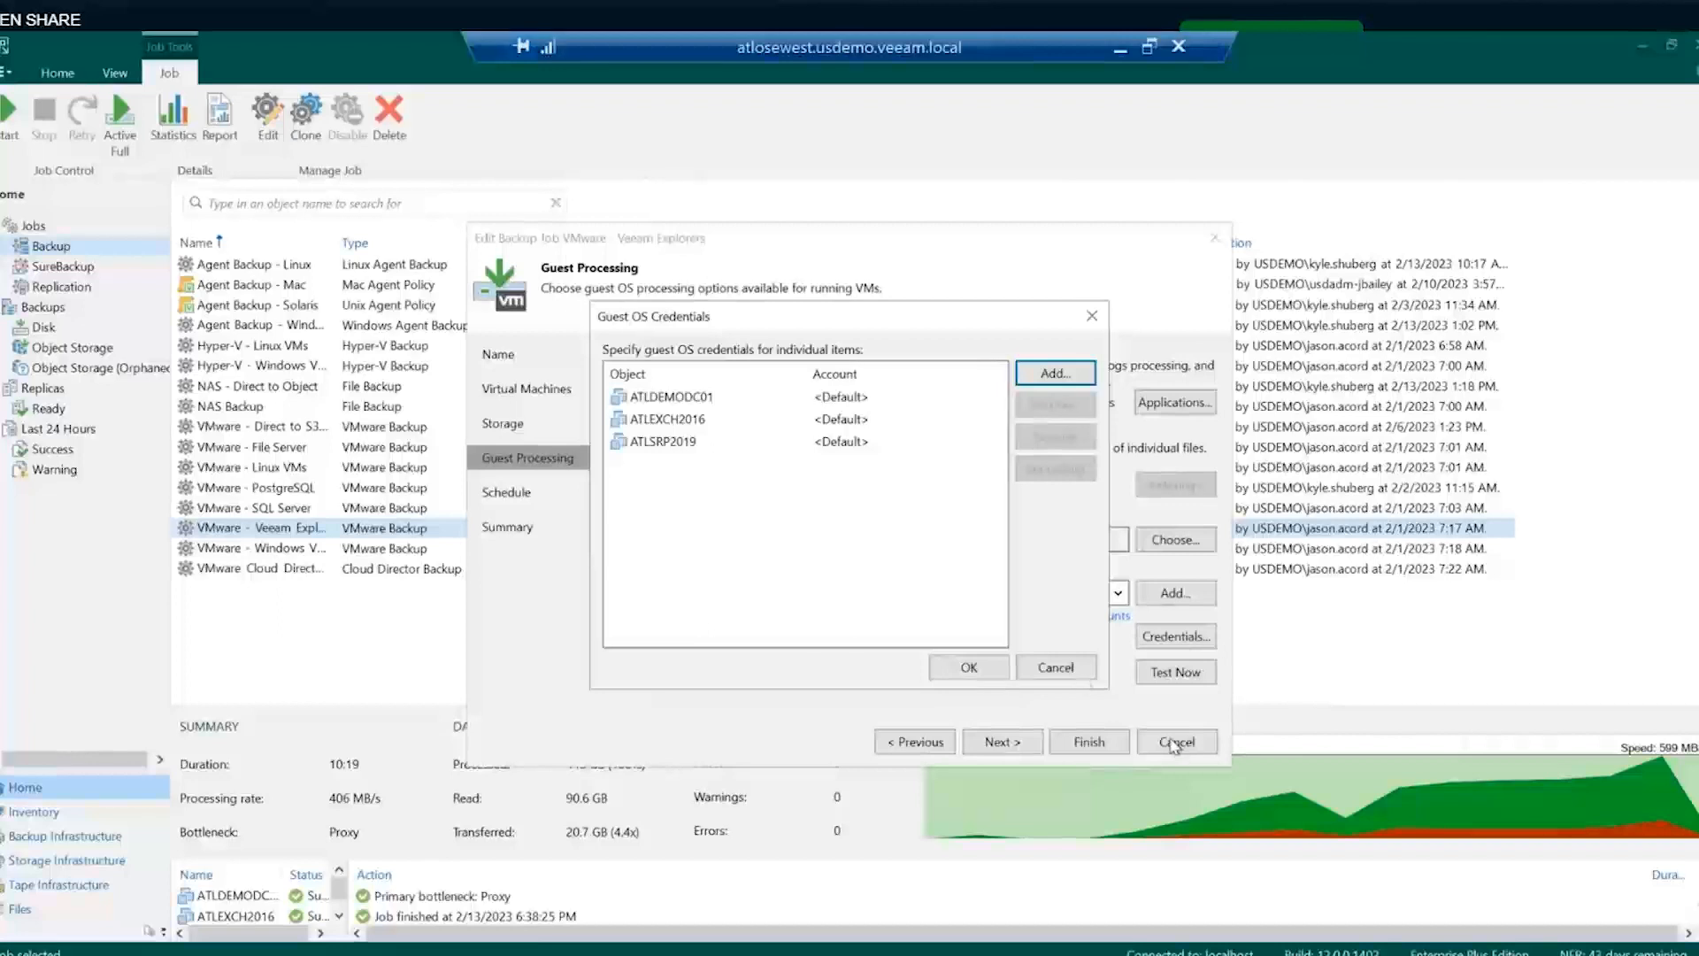
click(1056, 668)
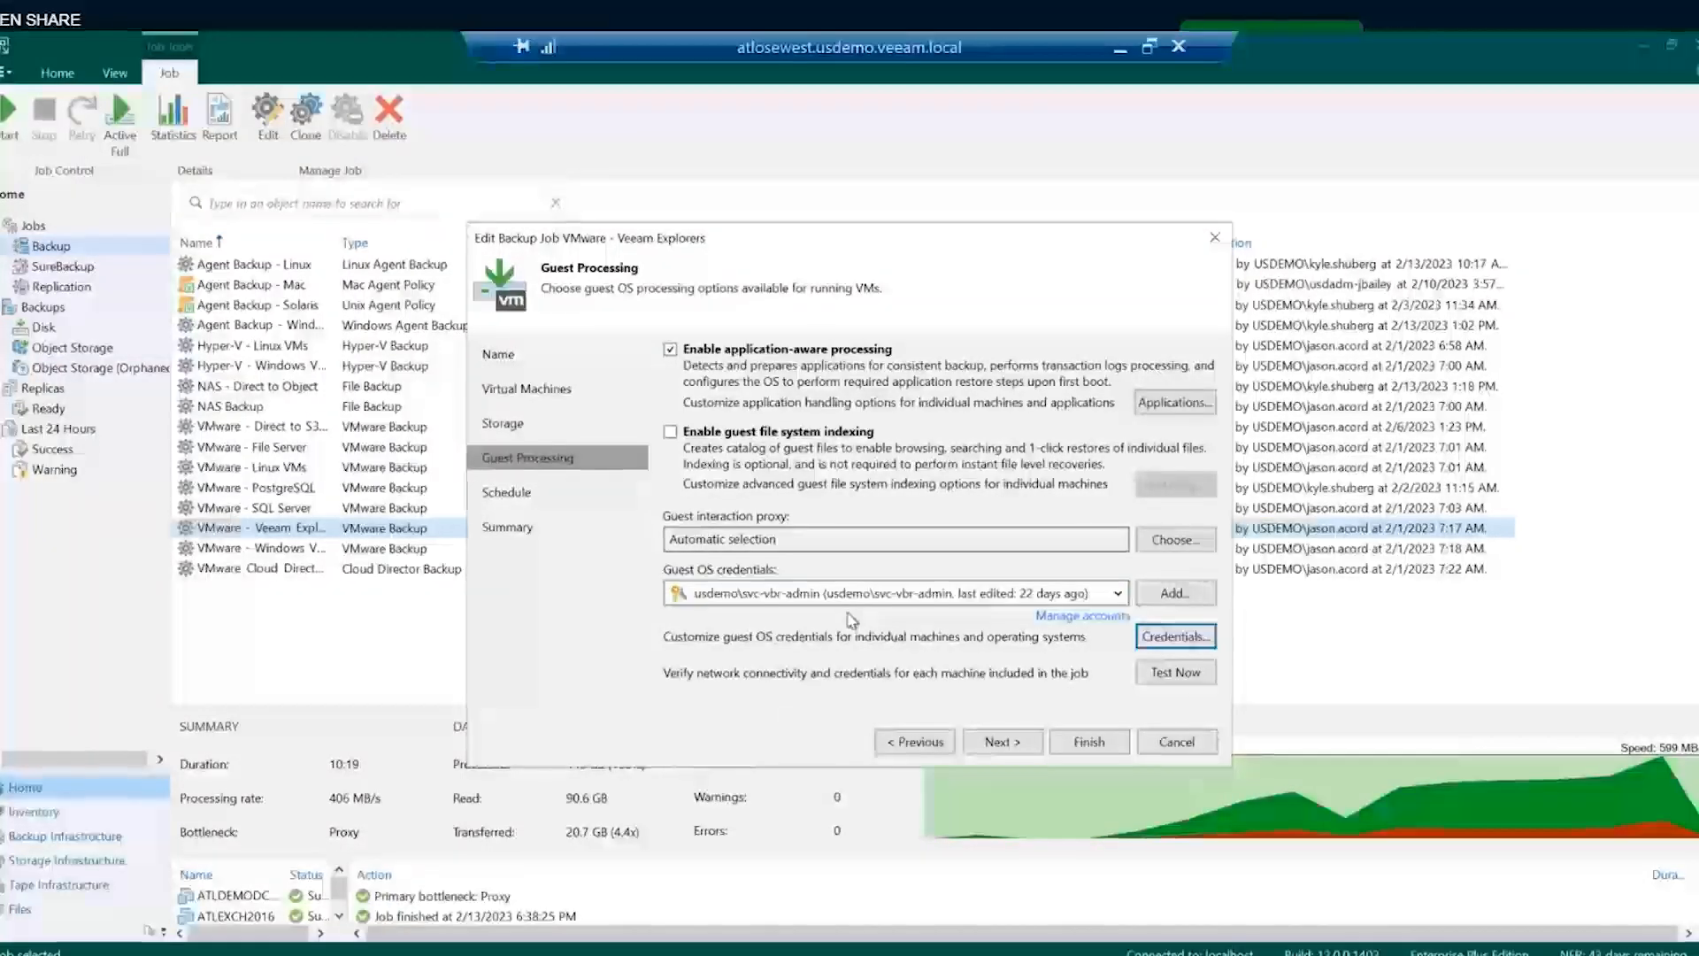
click(1199, 405)
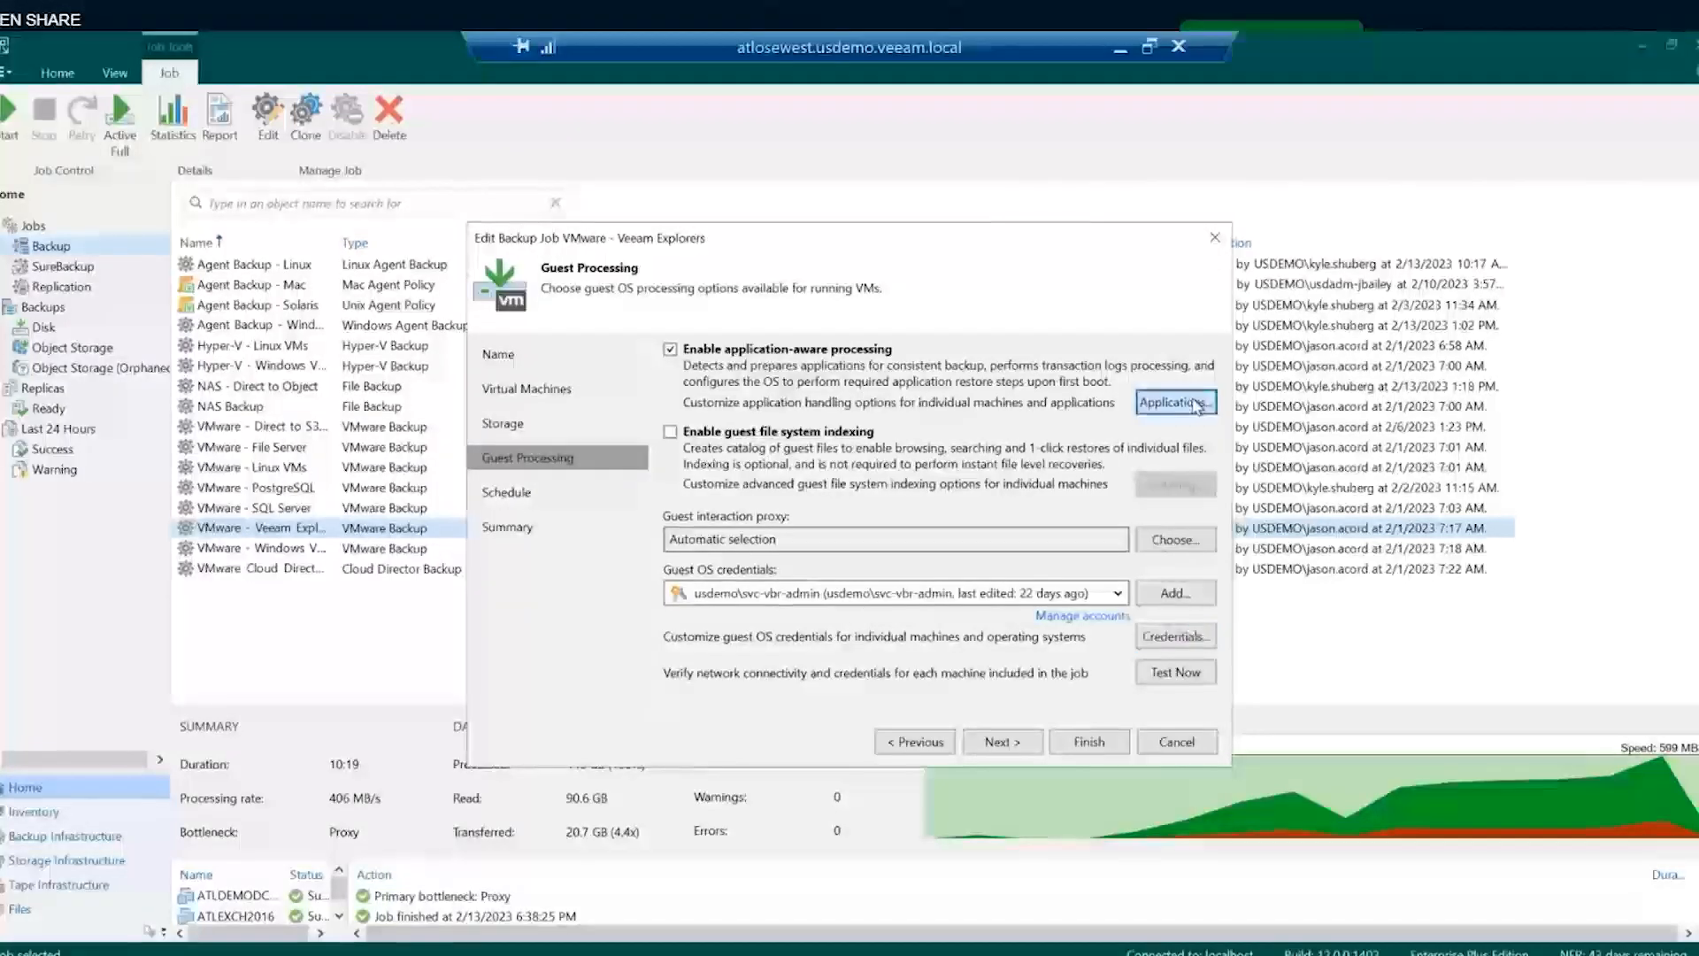
- Review and accept a VM's application-aware processing settings, then exit the job editor unsaved
click(1124, 412)
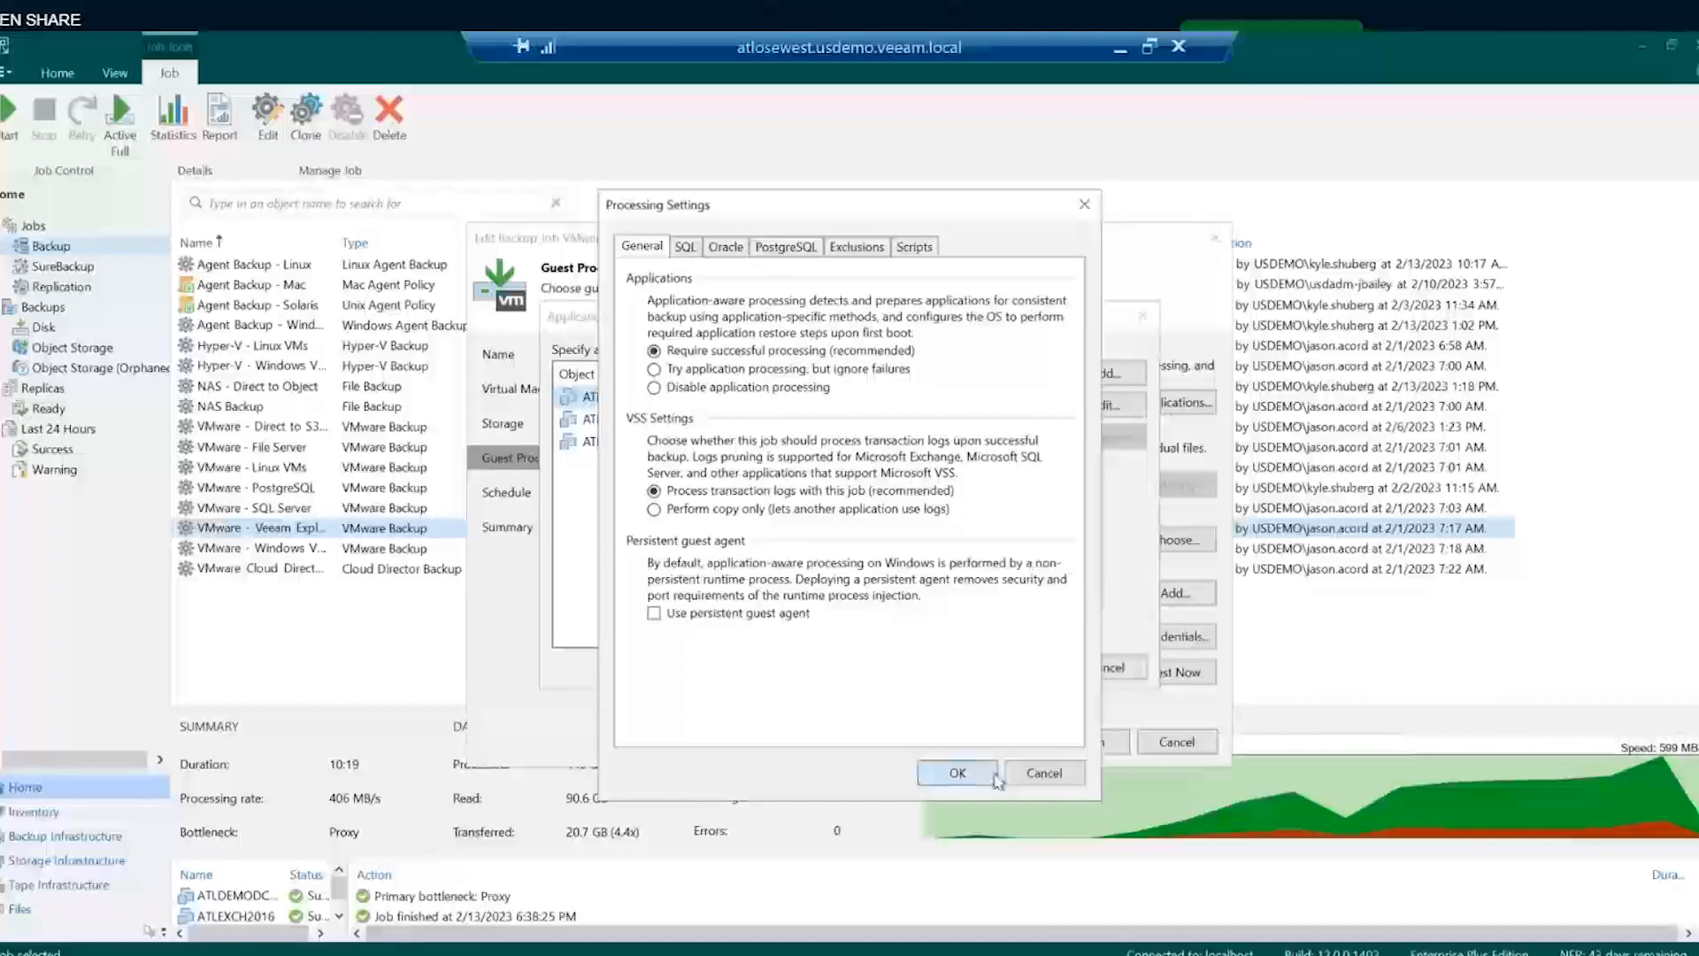
click(1045, 773)
click(1105, 667)
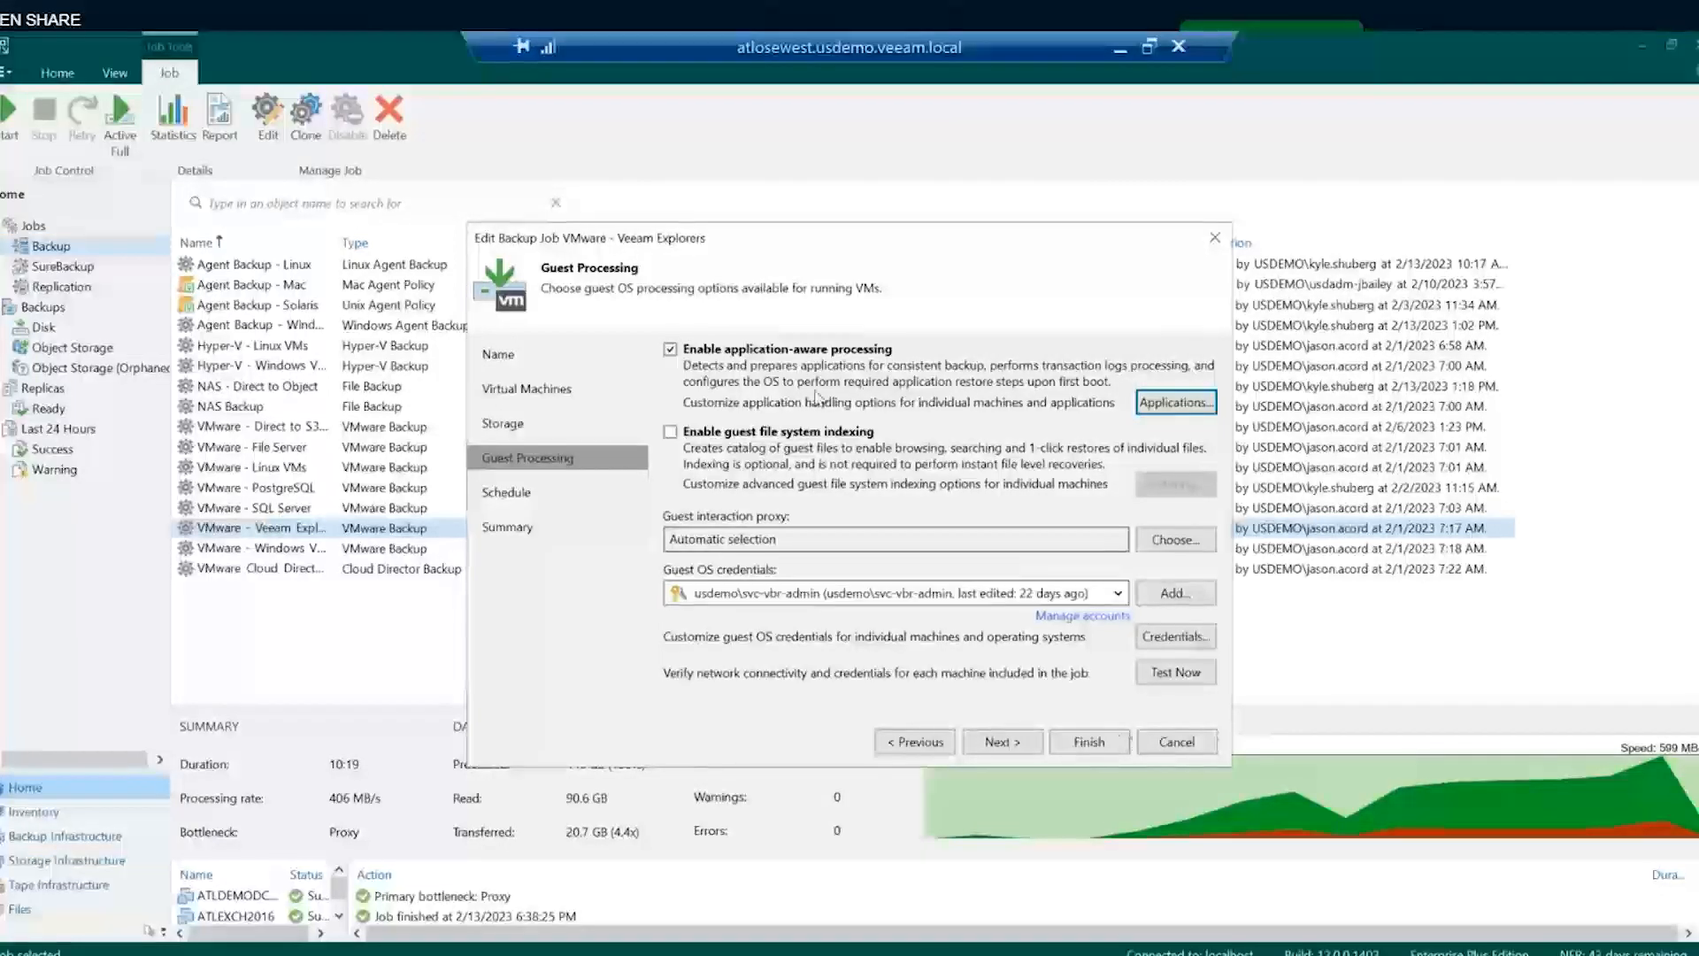
click(1177, 742)
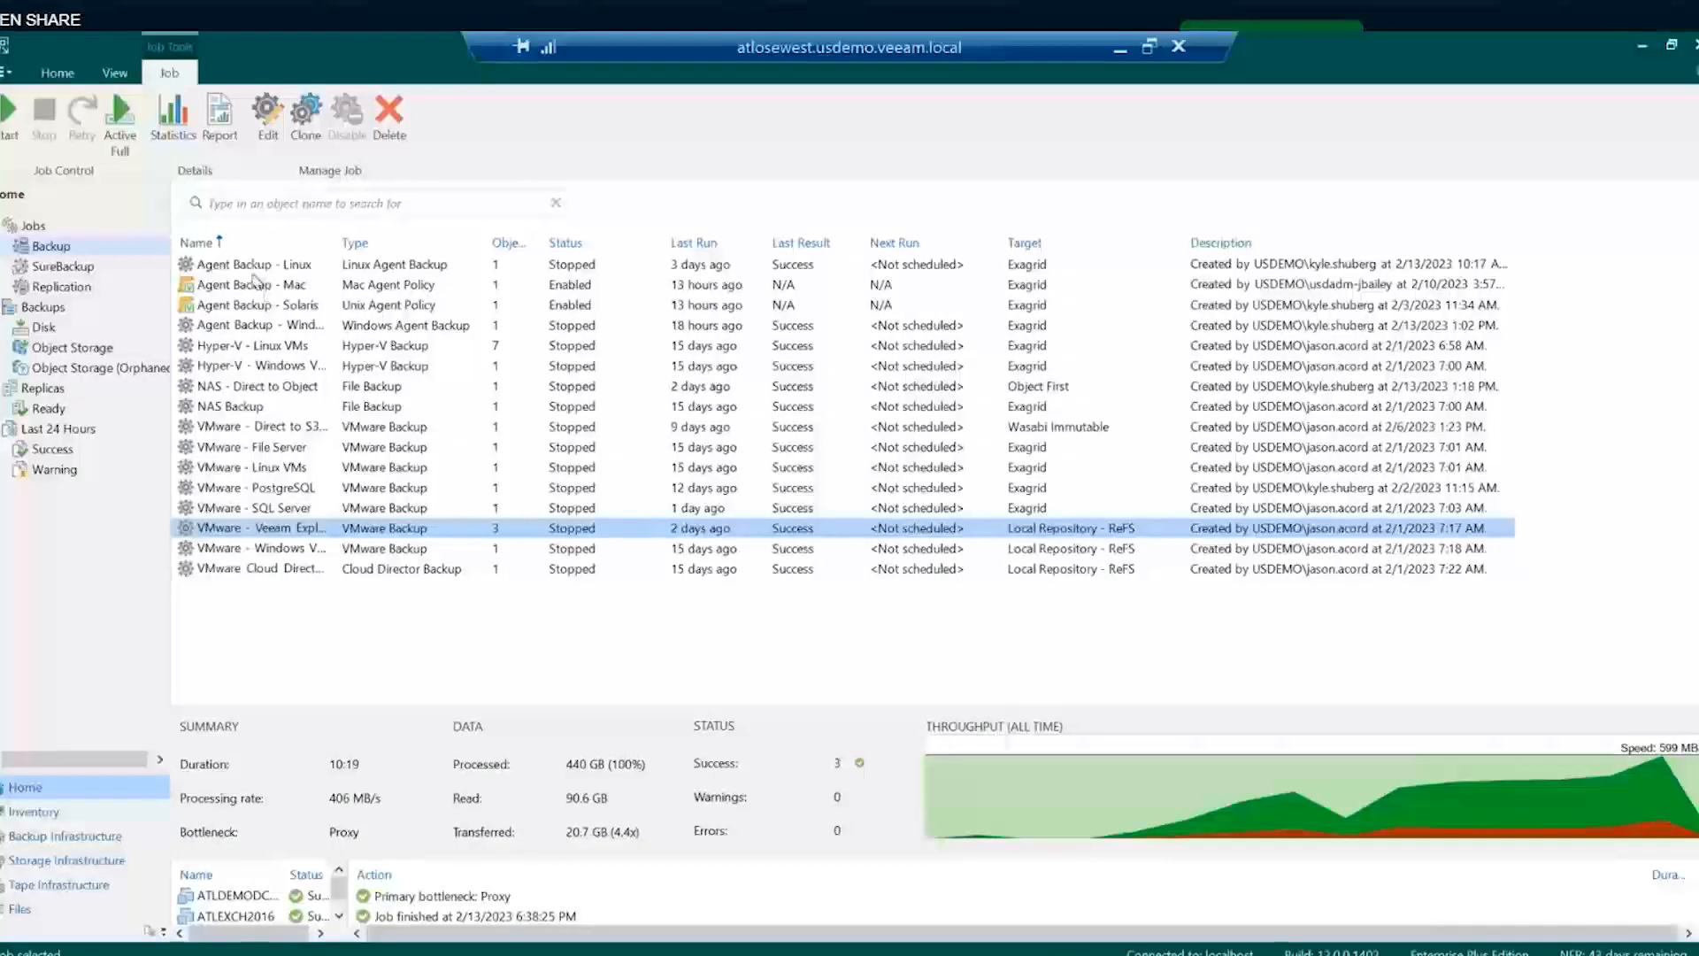
- Check the VMware - Windows VMs job statistics, then list all jobs including replicas
click(232, 550)
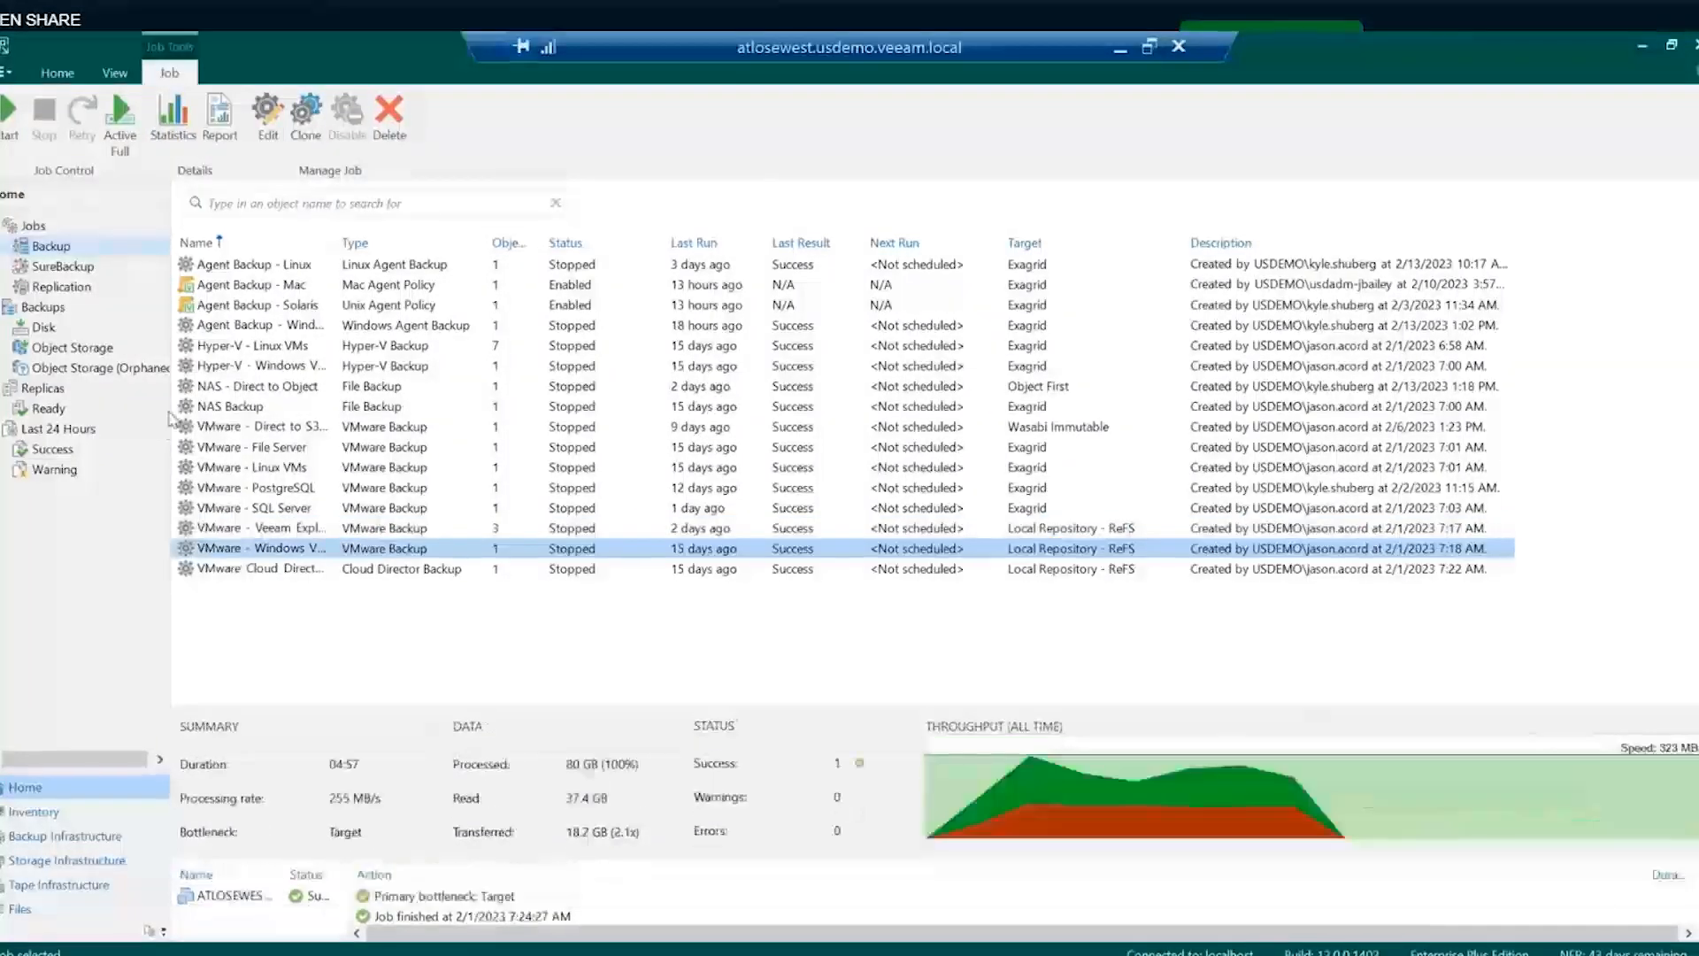
click(34, 227)
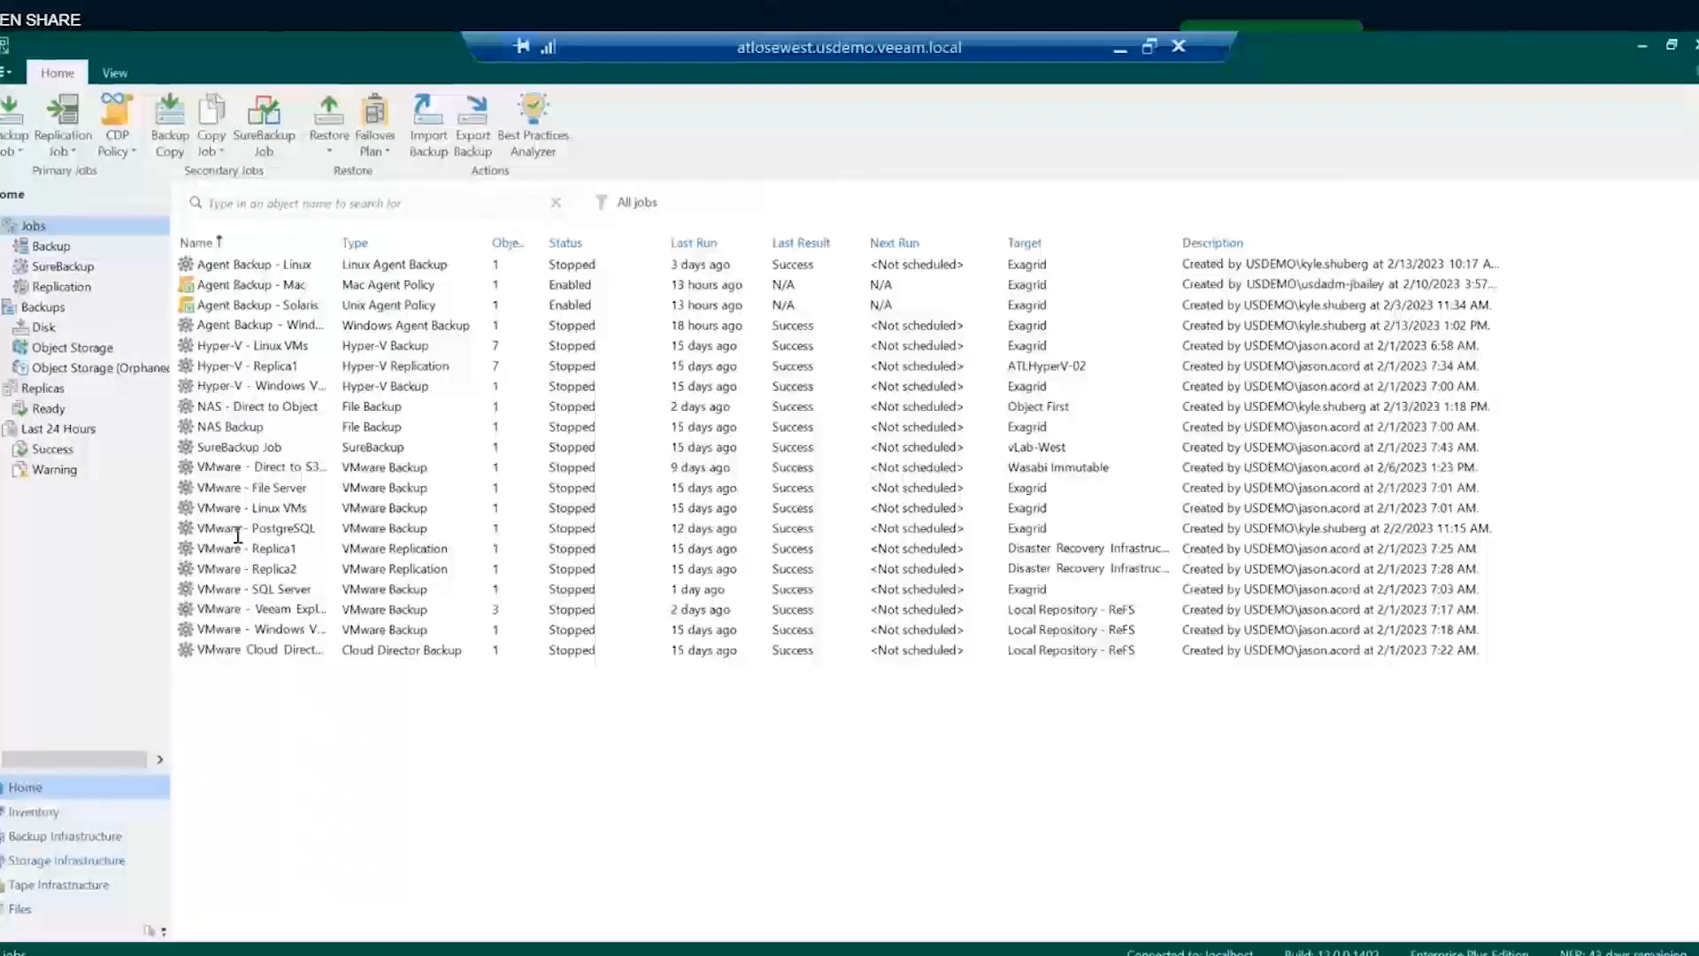
- Review the direct-to-S3, Hyper-V - Linux VMs, Agent Backup - Linux and Solaris details, then show Disk backups
click(234, 468)
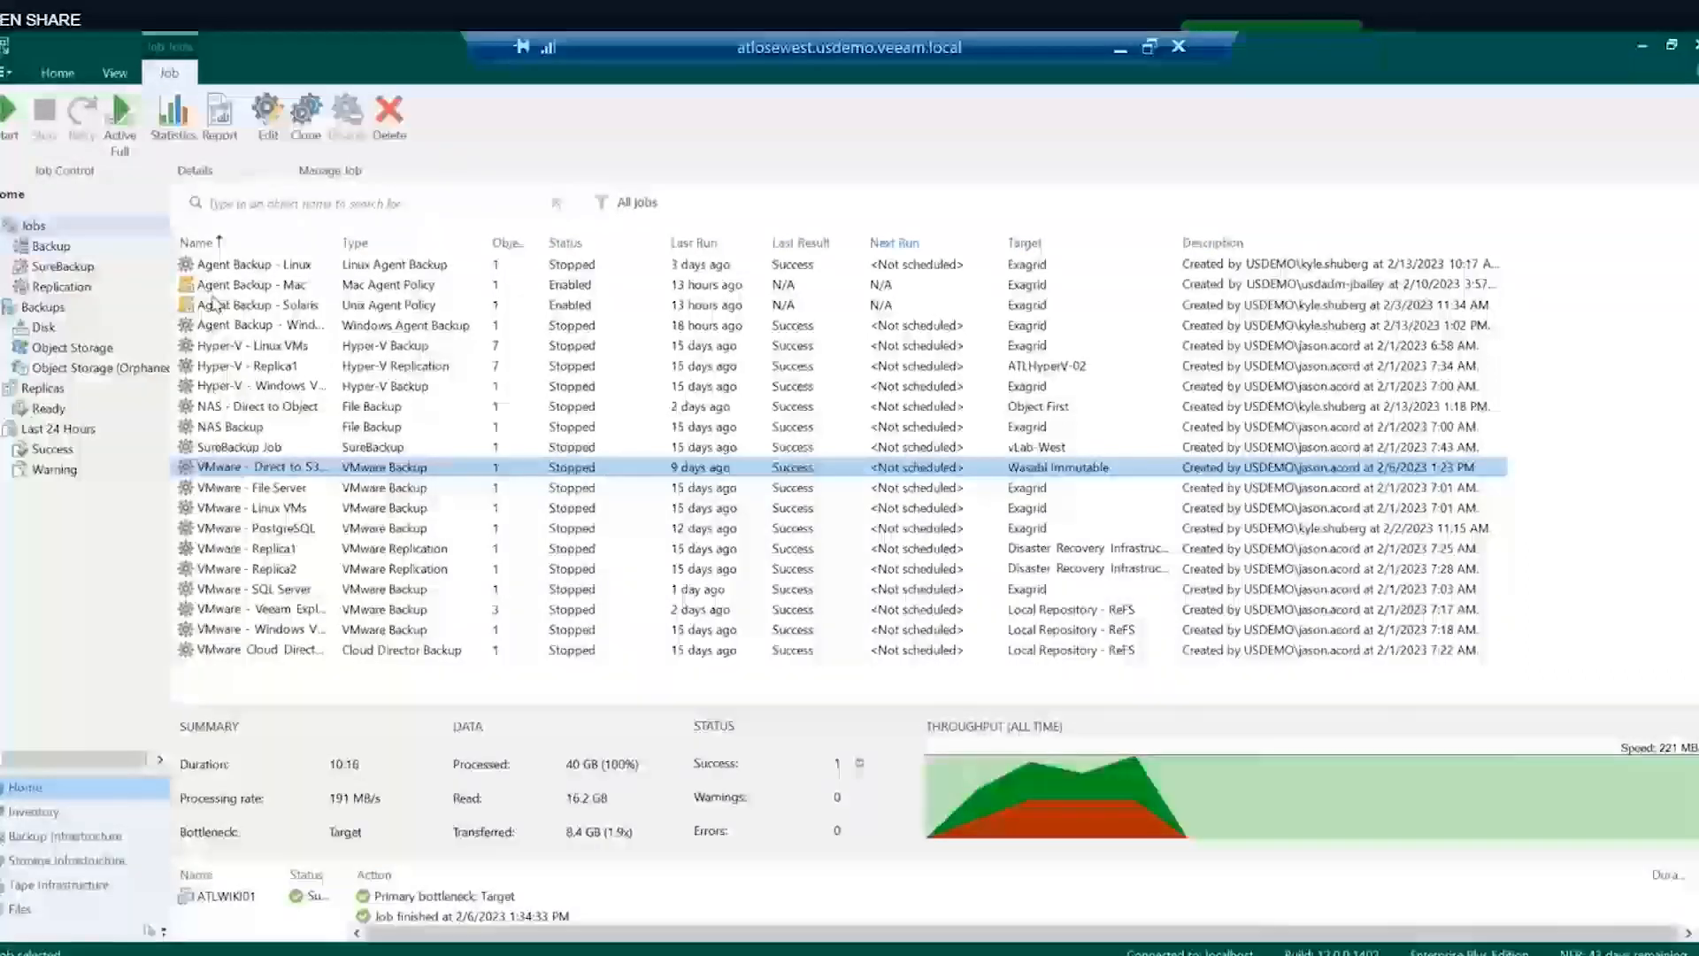
click(226, 348)
click(261, 284)
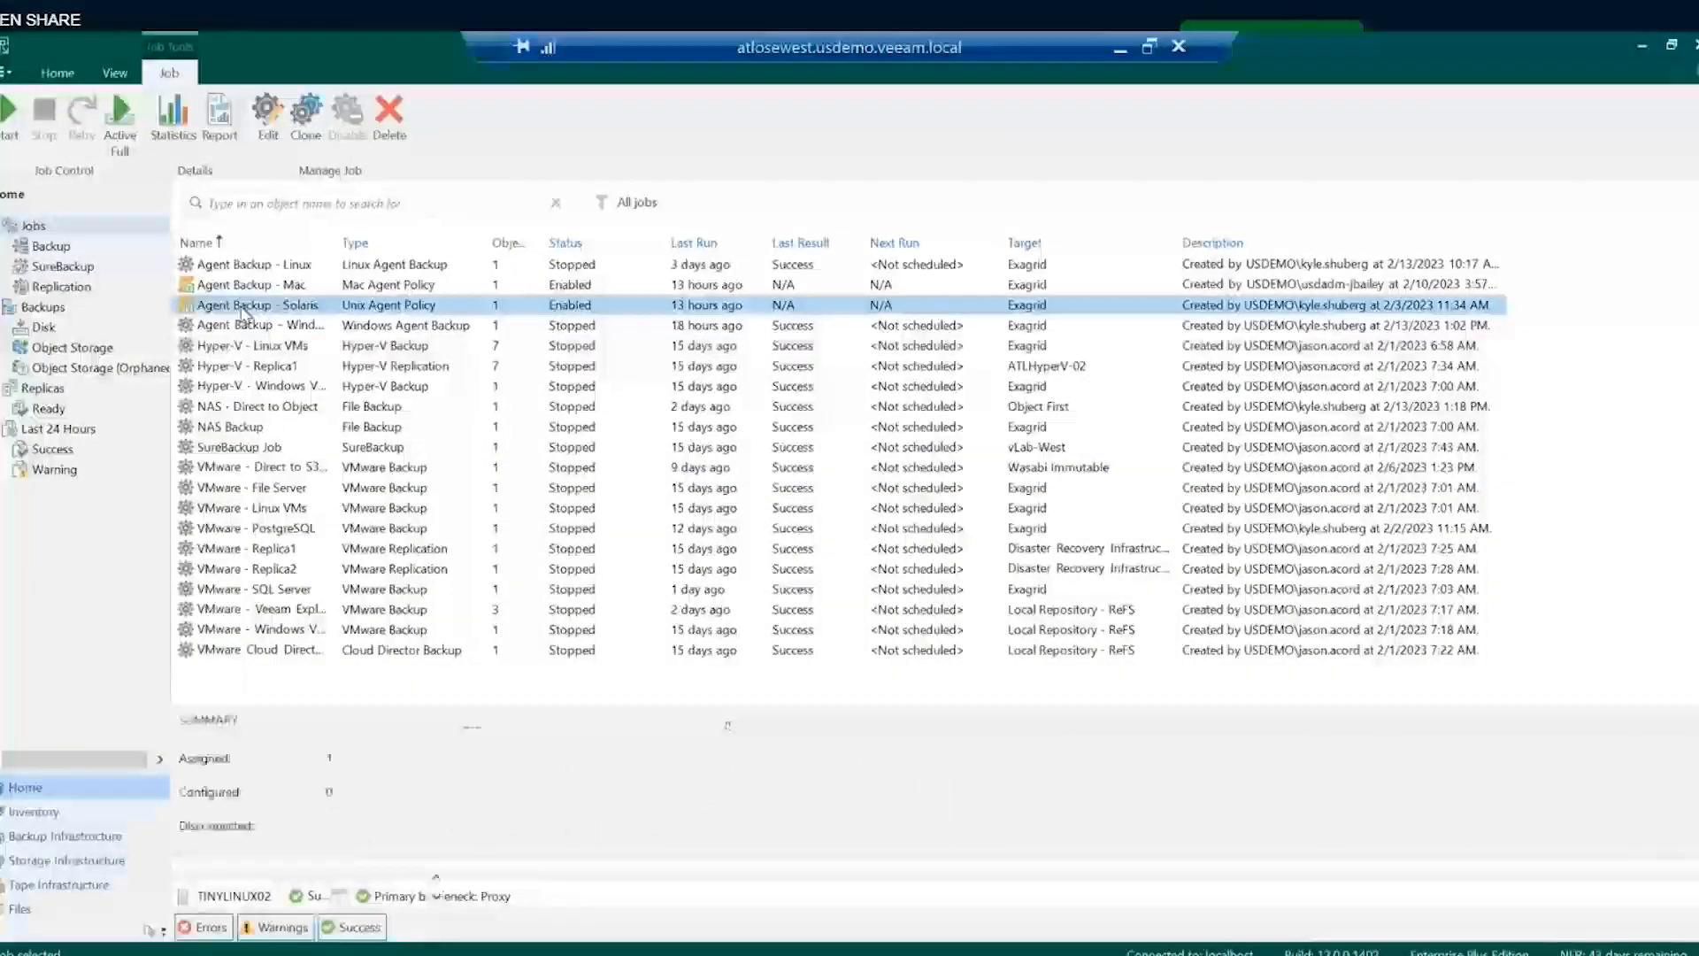
click(262, 266)
click(261, 285)
click(255, 306)
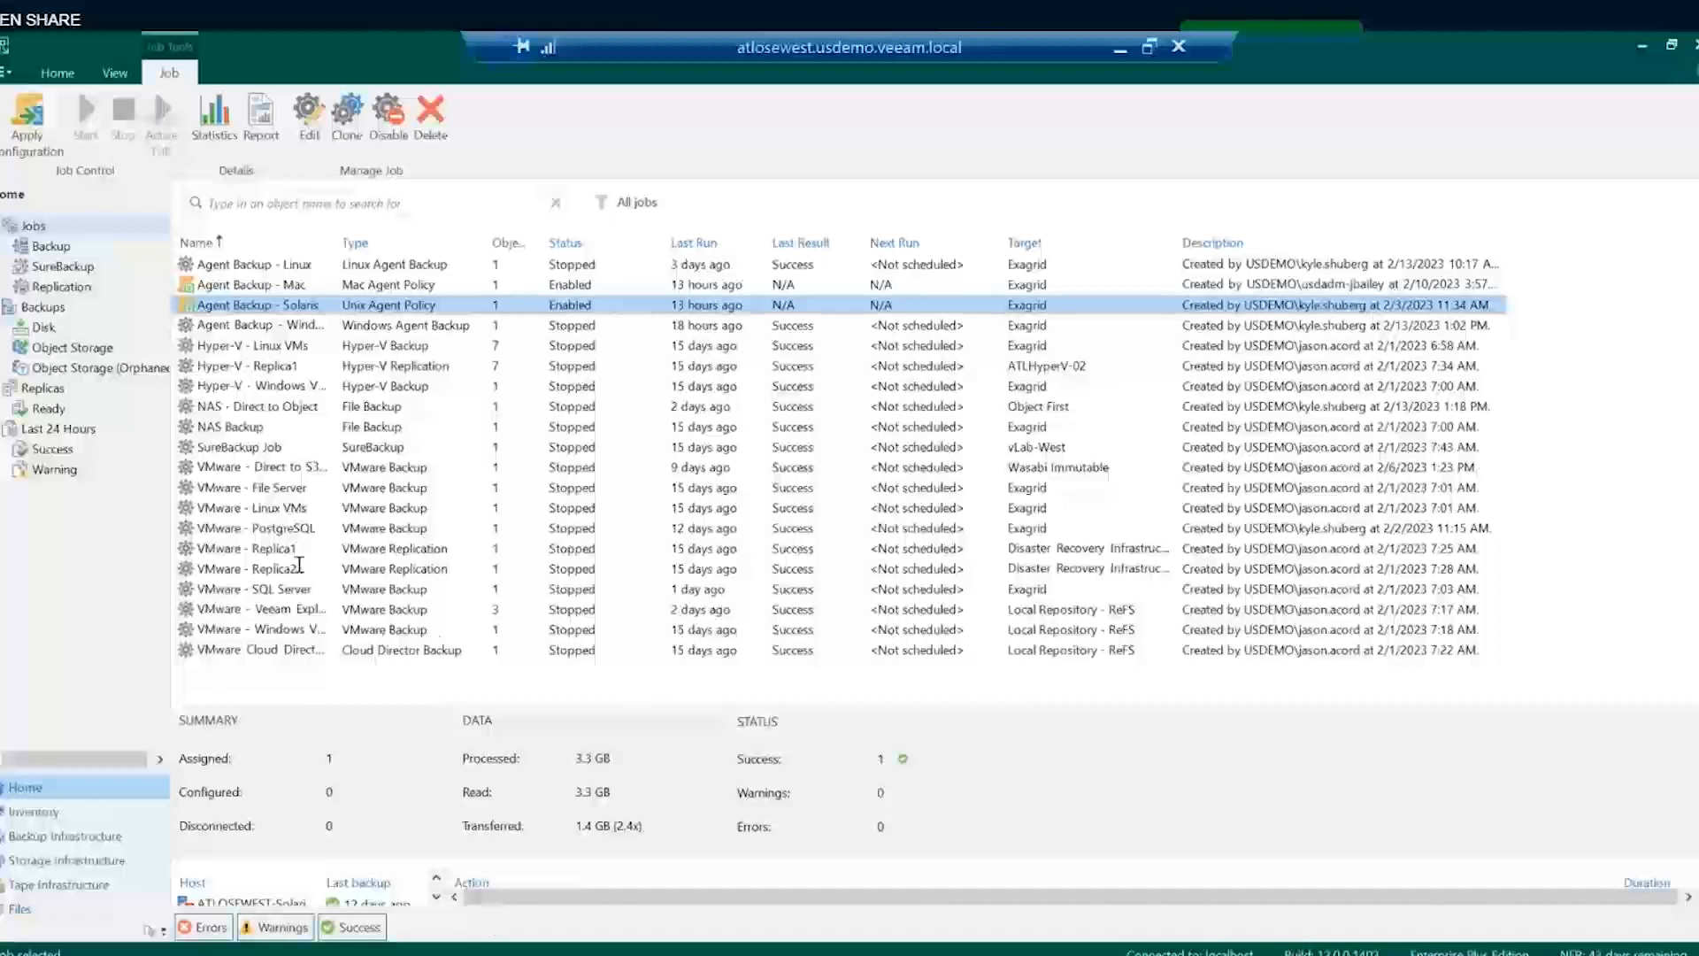
click(46, 325)
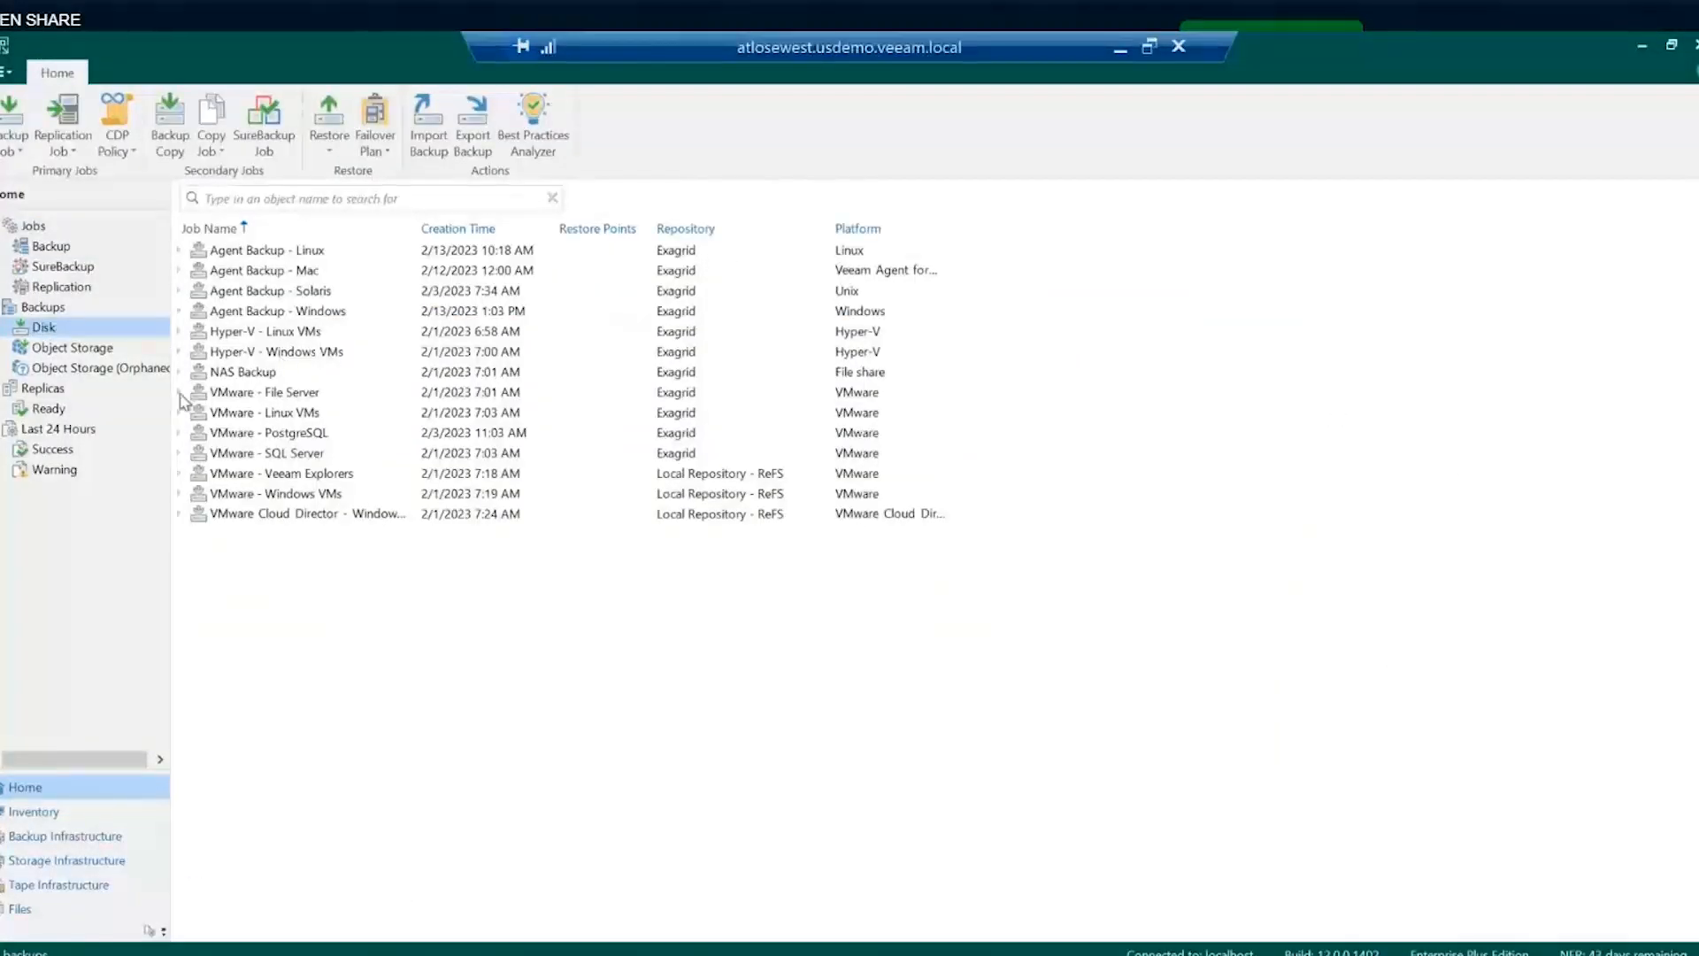
- Expand the VMware - Veeam Explorers, Agent Backup - Mac and Windows backups, checking the Windows machine's actions
click(181, 474)
click(267, 499)
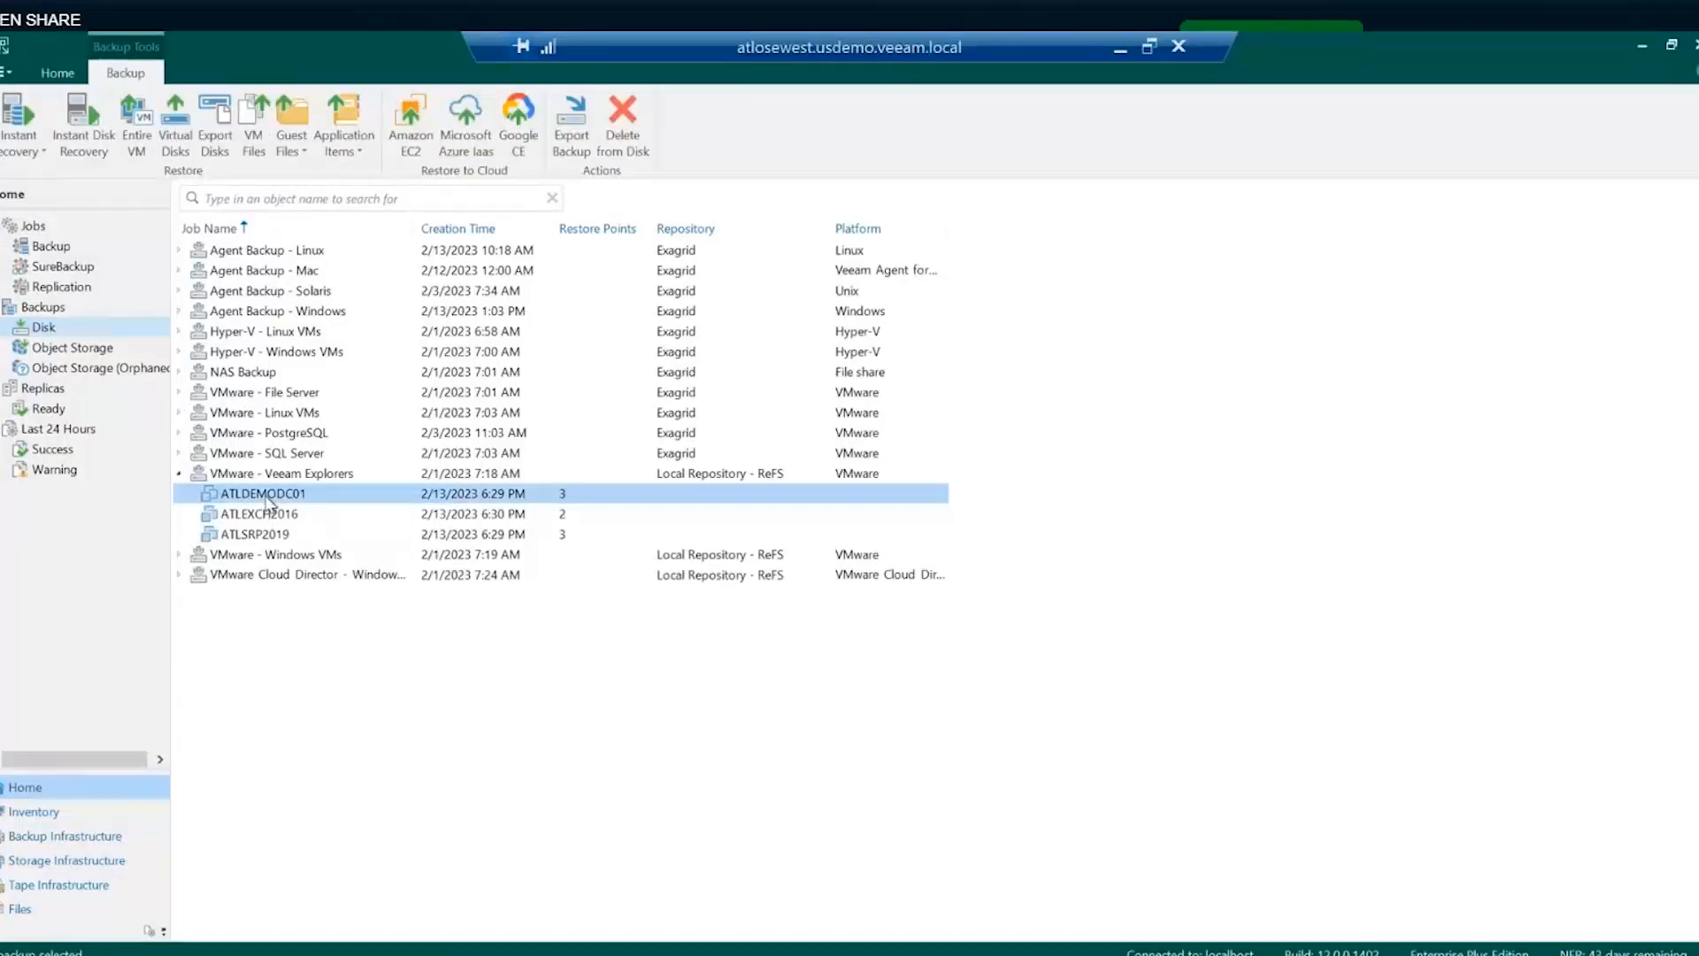
click(180, 271)
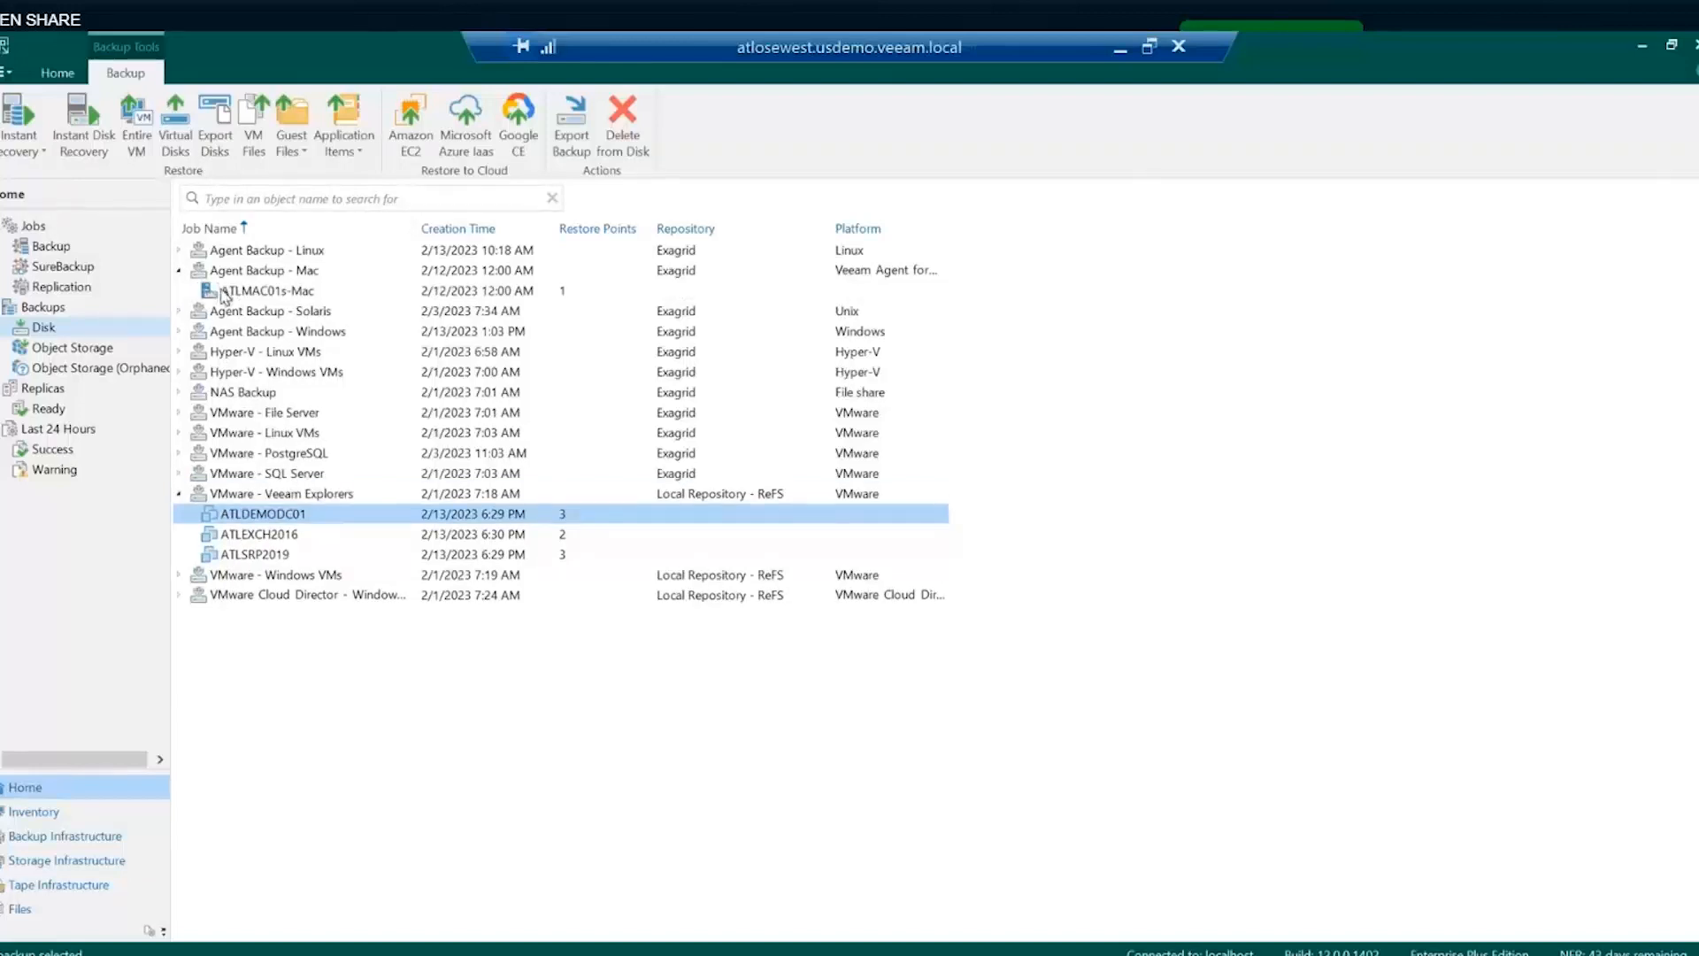
click(190, 333)
click(179, 332)
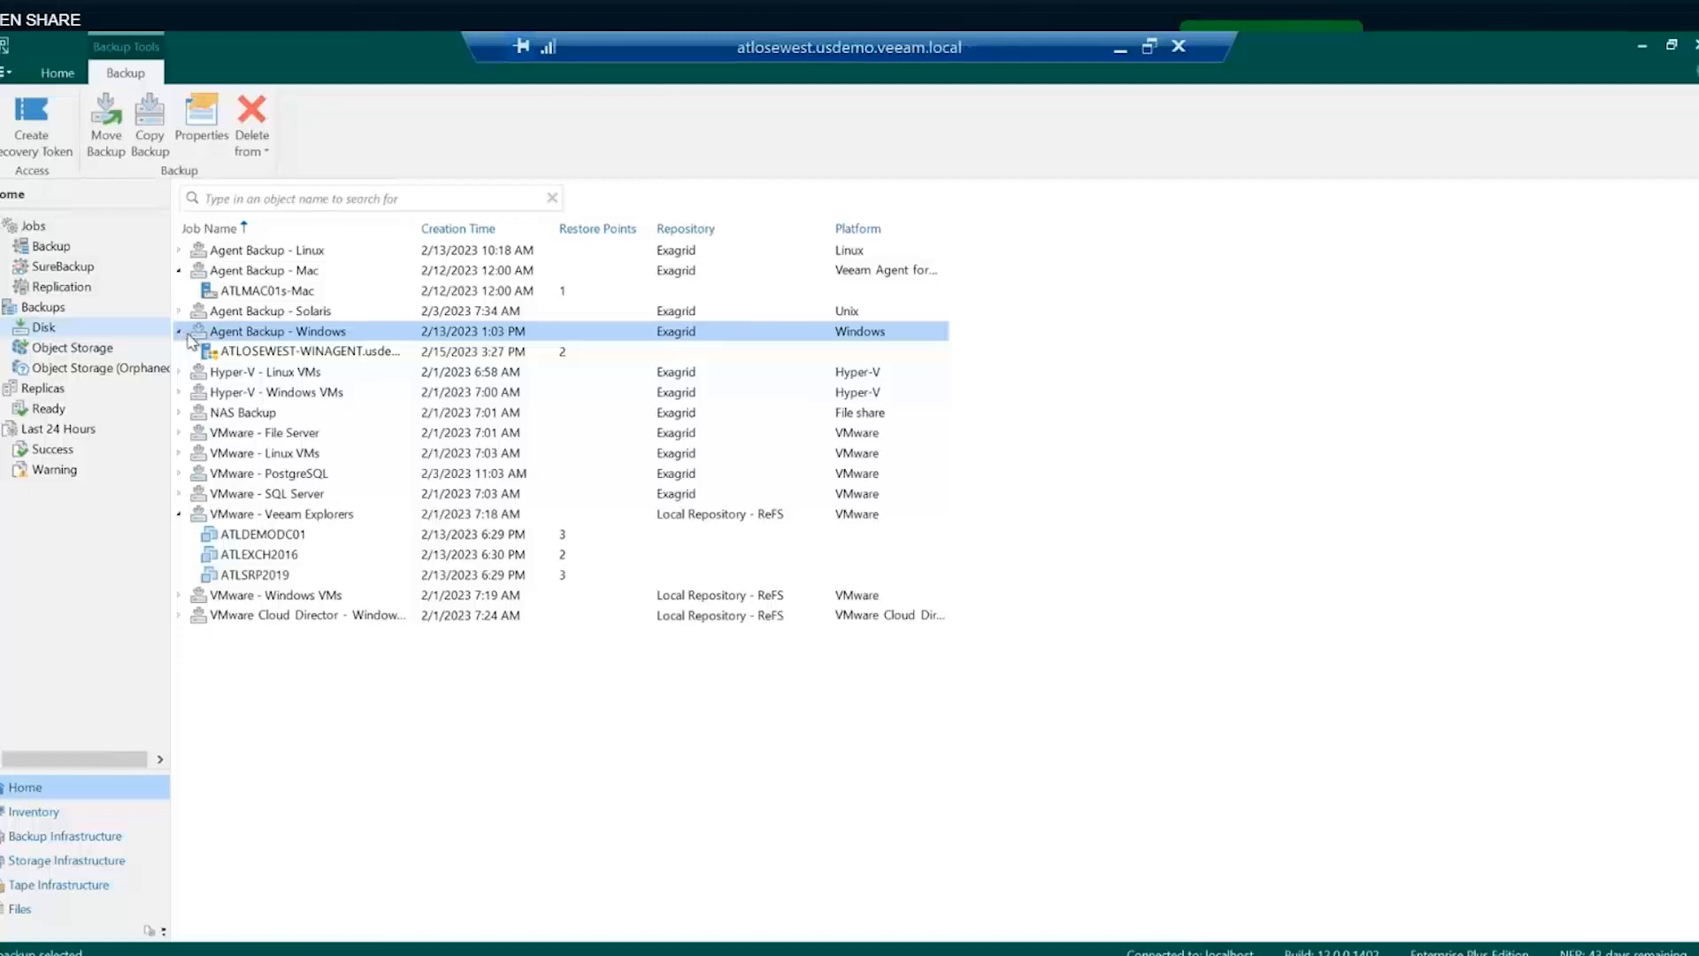
right_click(262, 354)
mouse_move(325, 365)
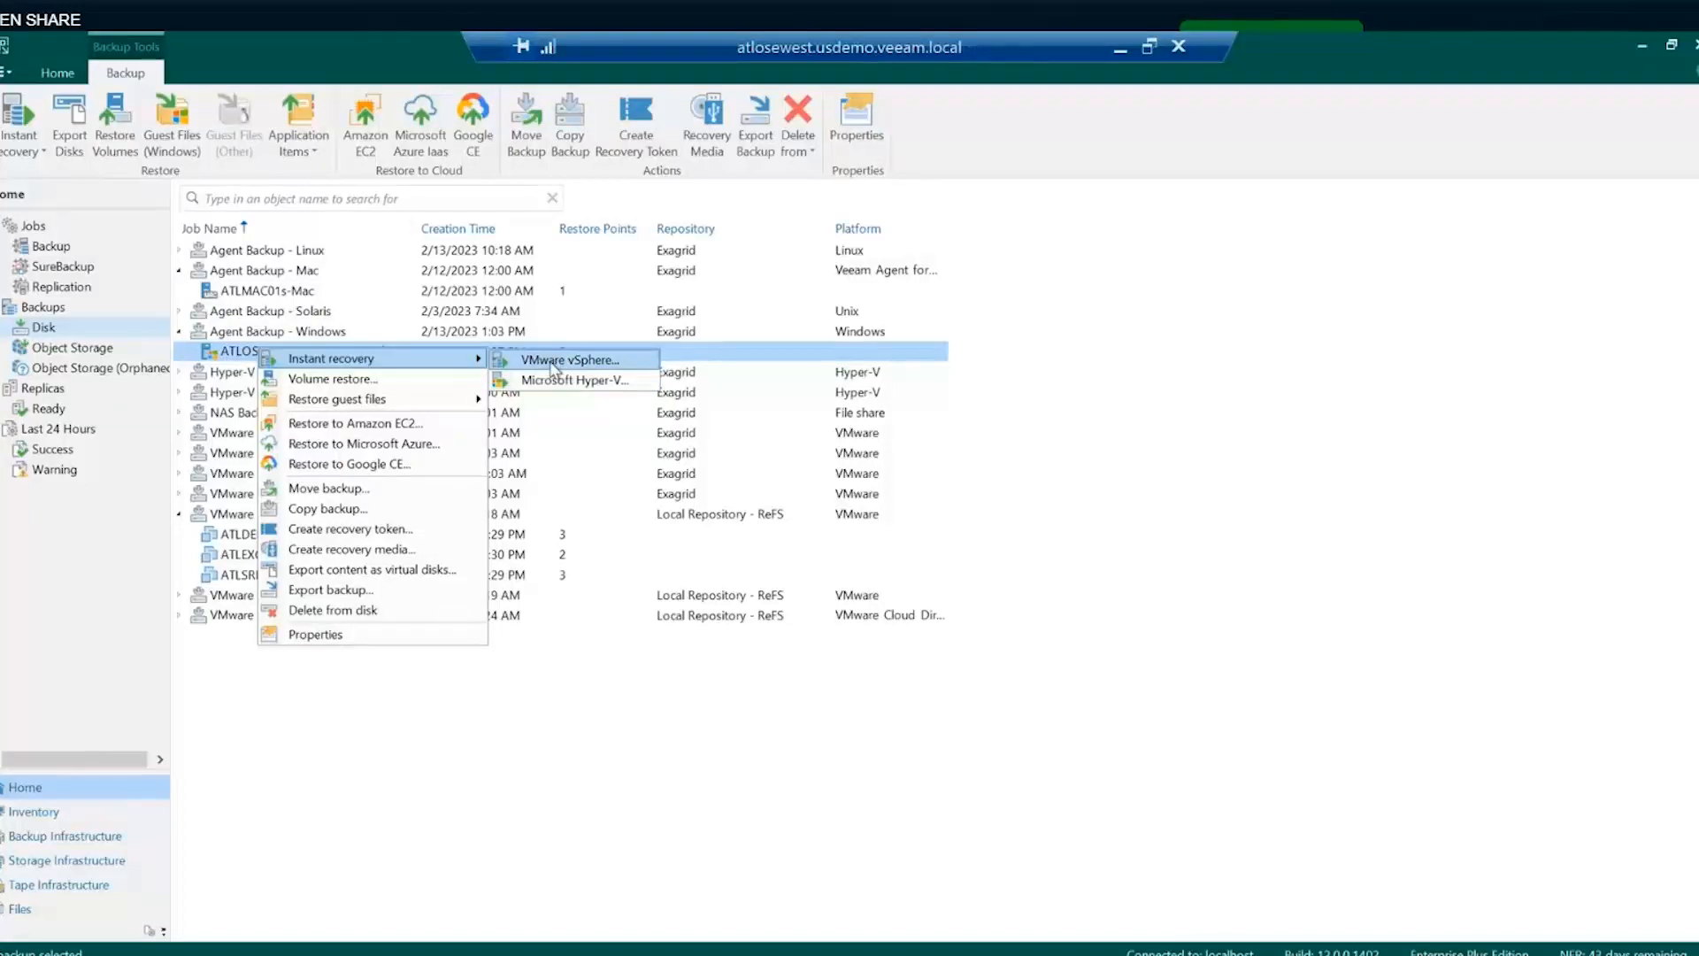
click(345, 724)
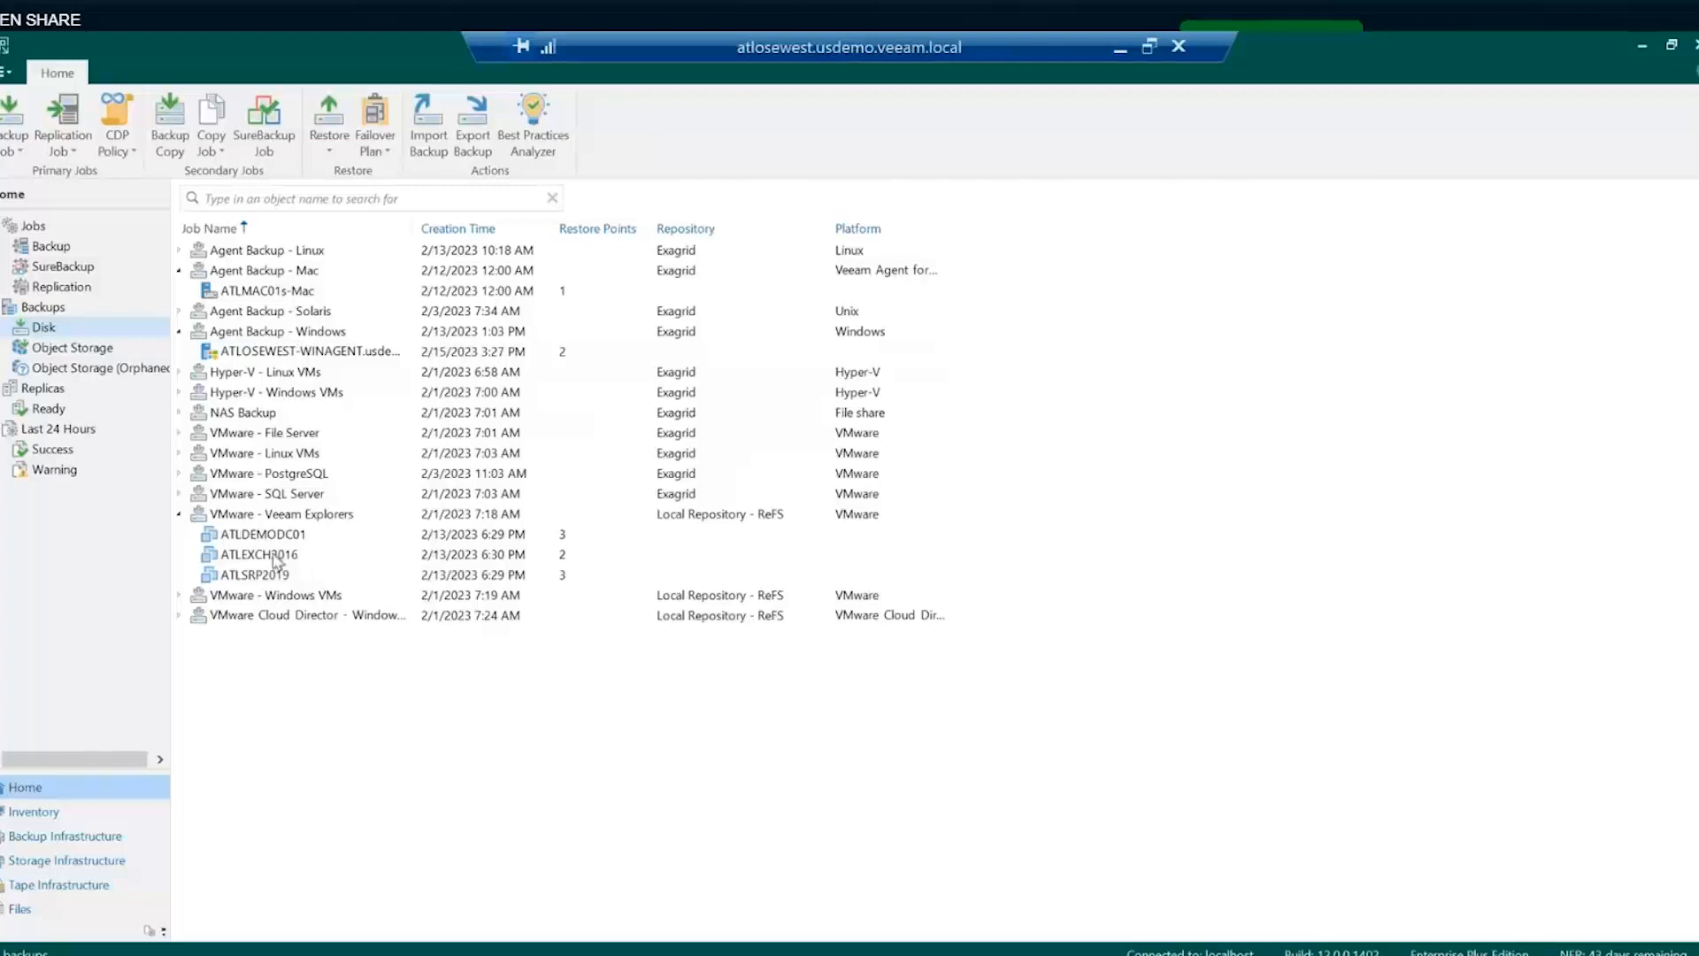
- Expand VMware - SQL Server and select the ATLDEMOSQL2019 machine backup
click(185, 497)
click(179, 495)
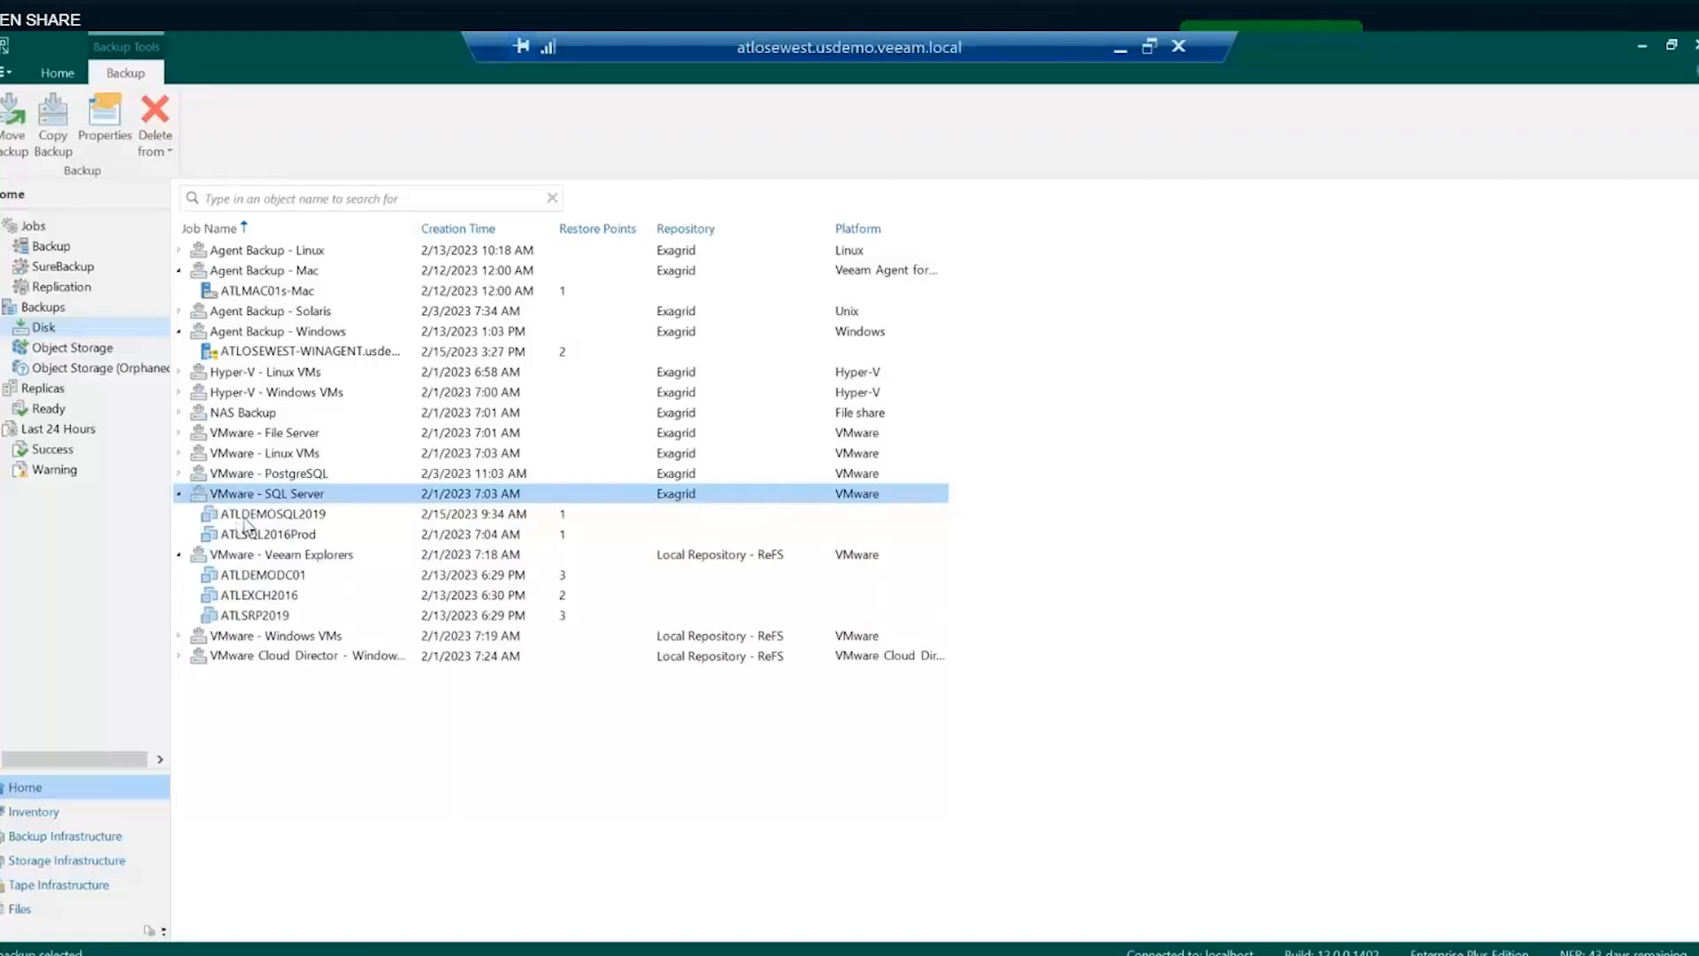
click(246, 519)
- Start an instant recovery of ATLDEMOSQL2019 to VMware vSphere, restoring to a new location
right_click(246, 518)
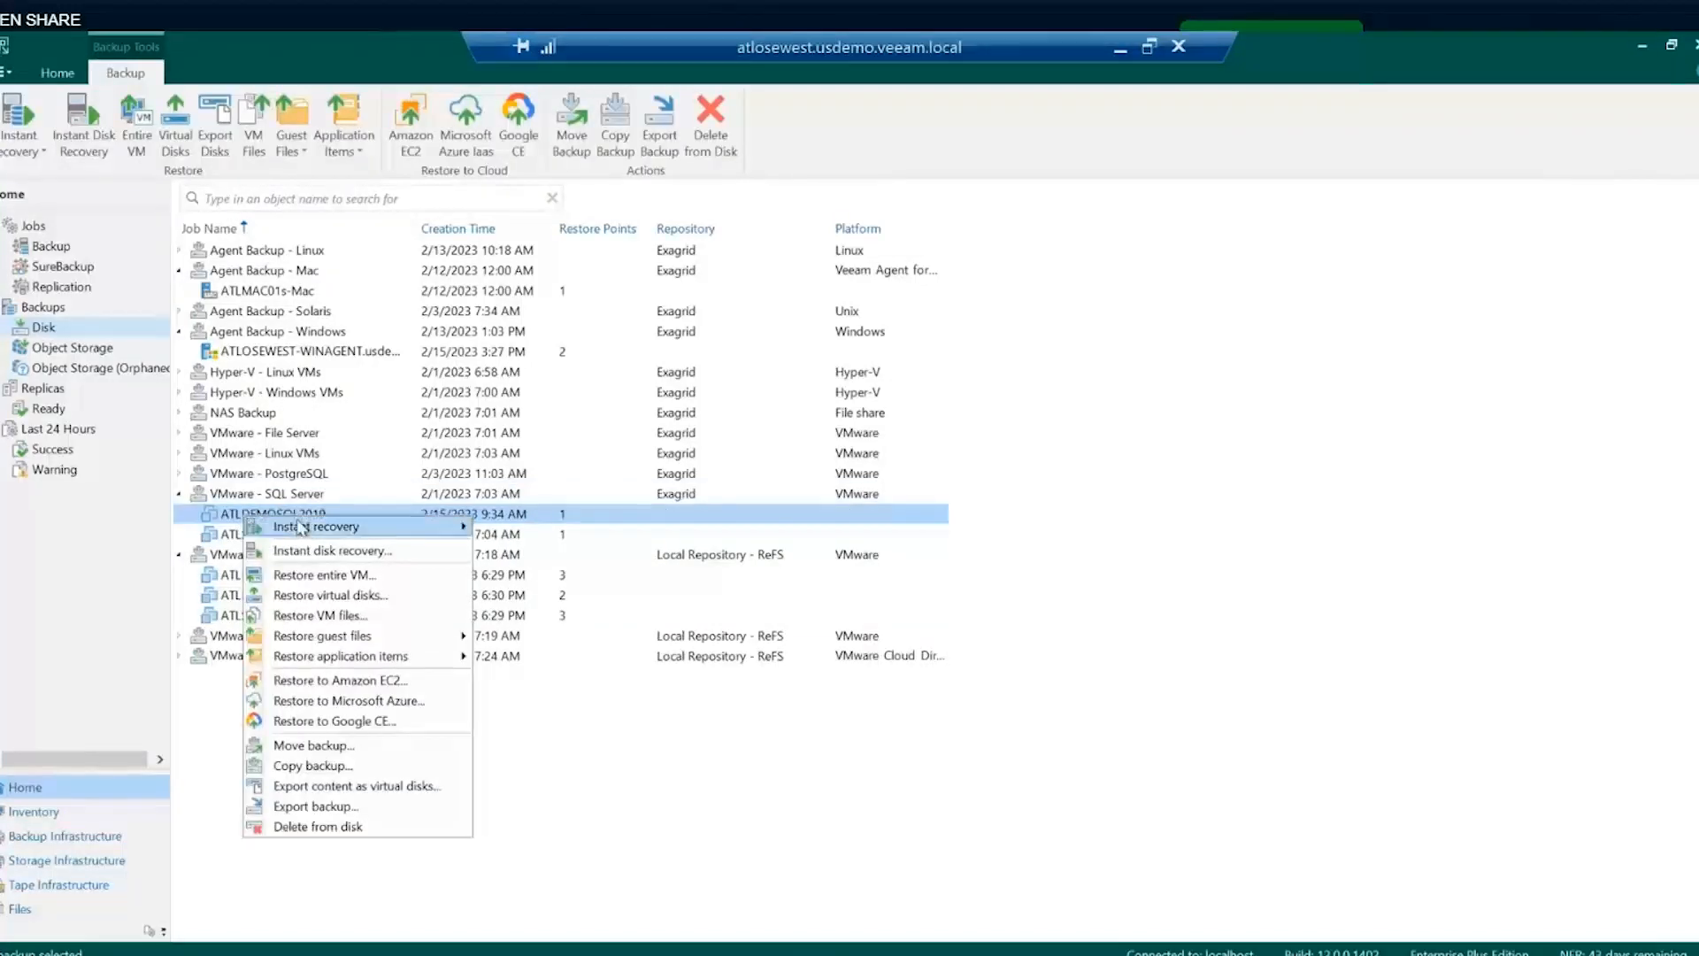
mouse_move(452, 531)
click(523, 529)
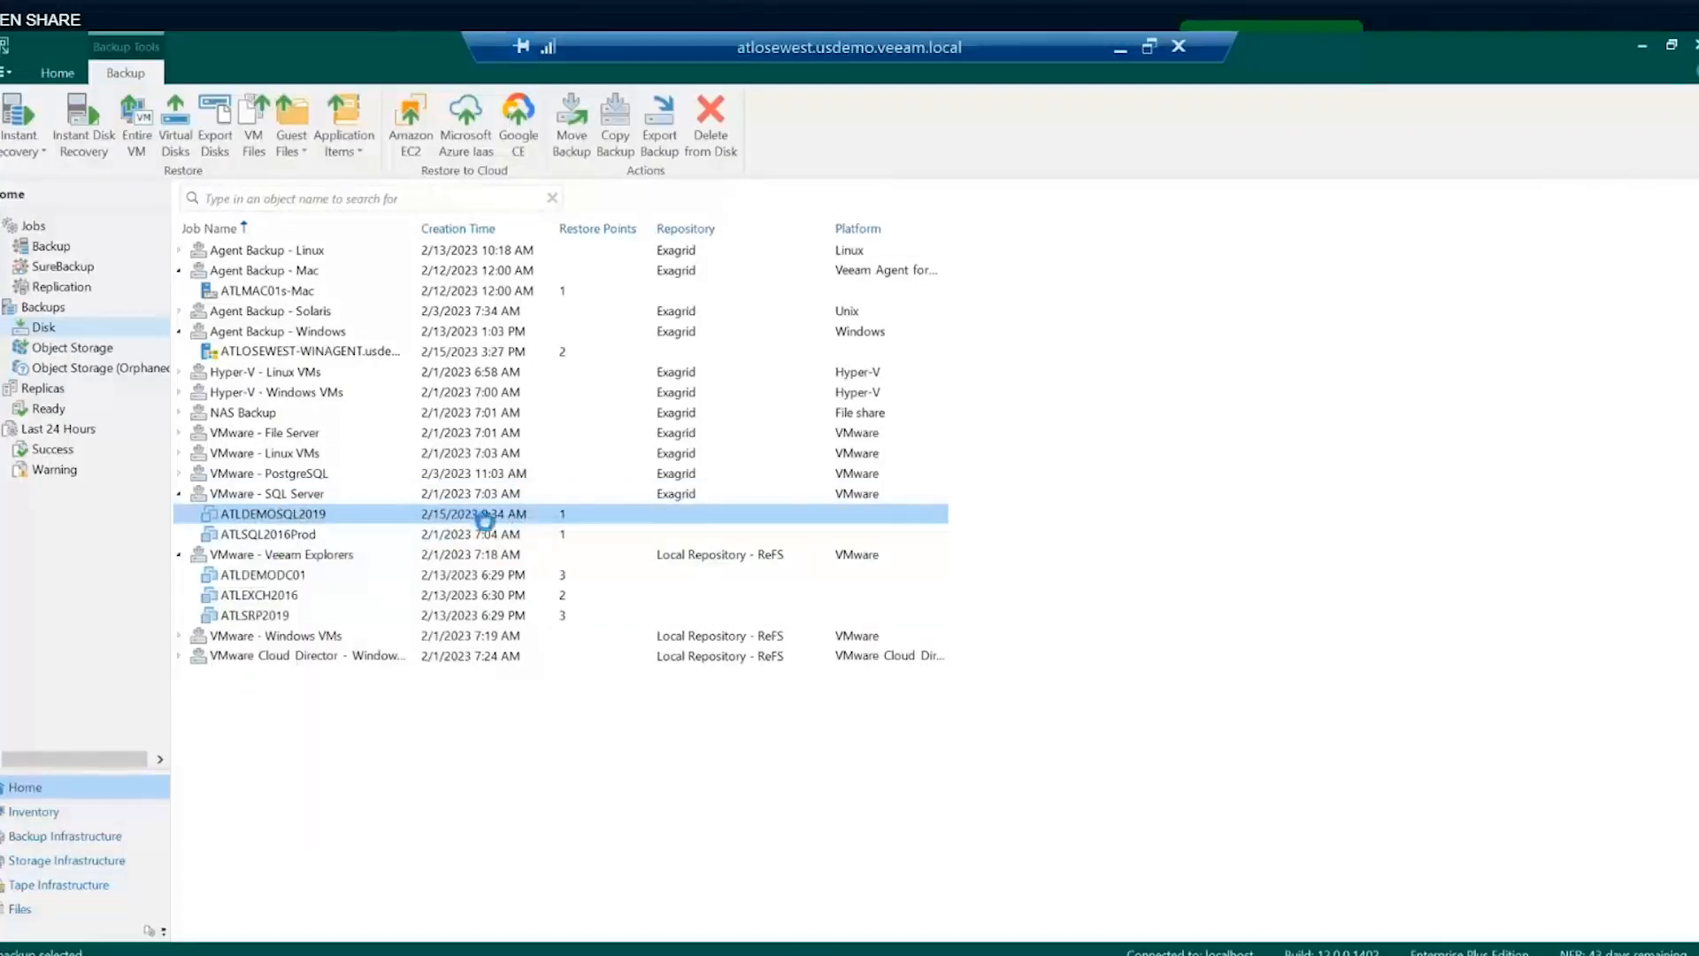
click(766, 373)
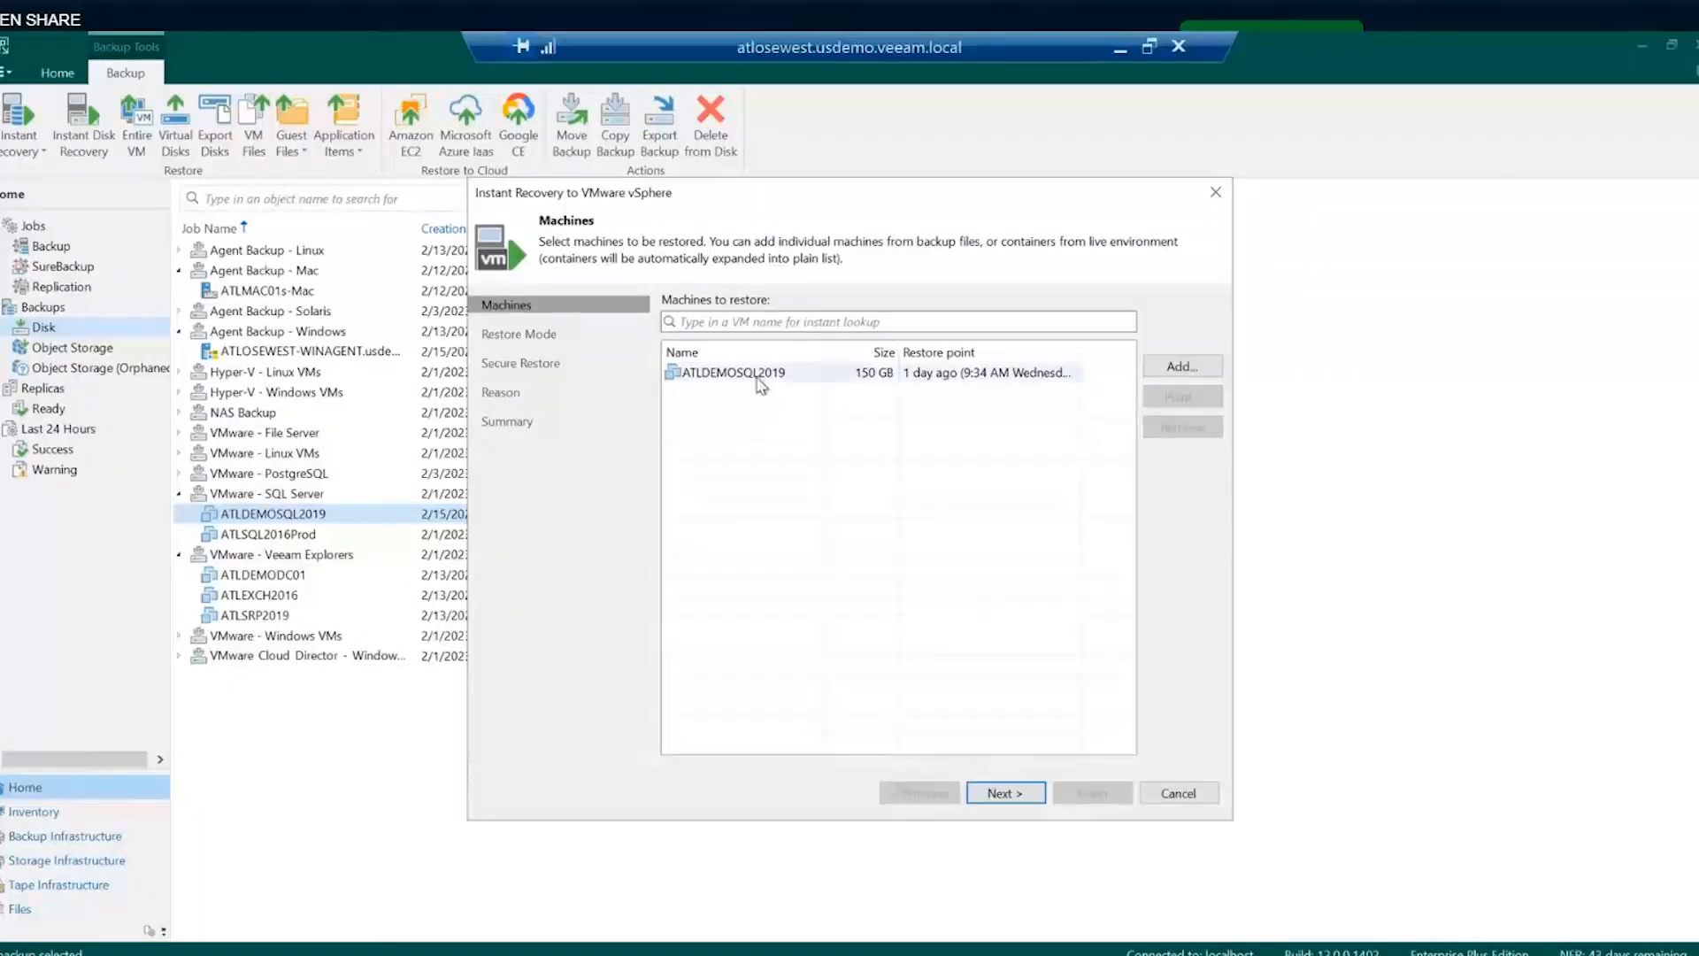
click(1004, 794)
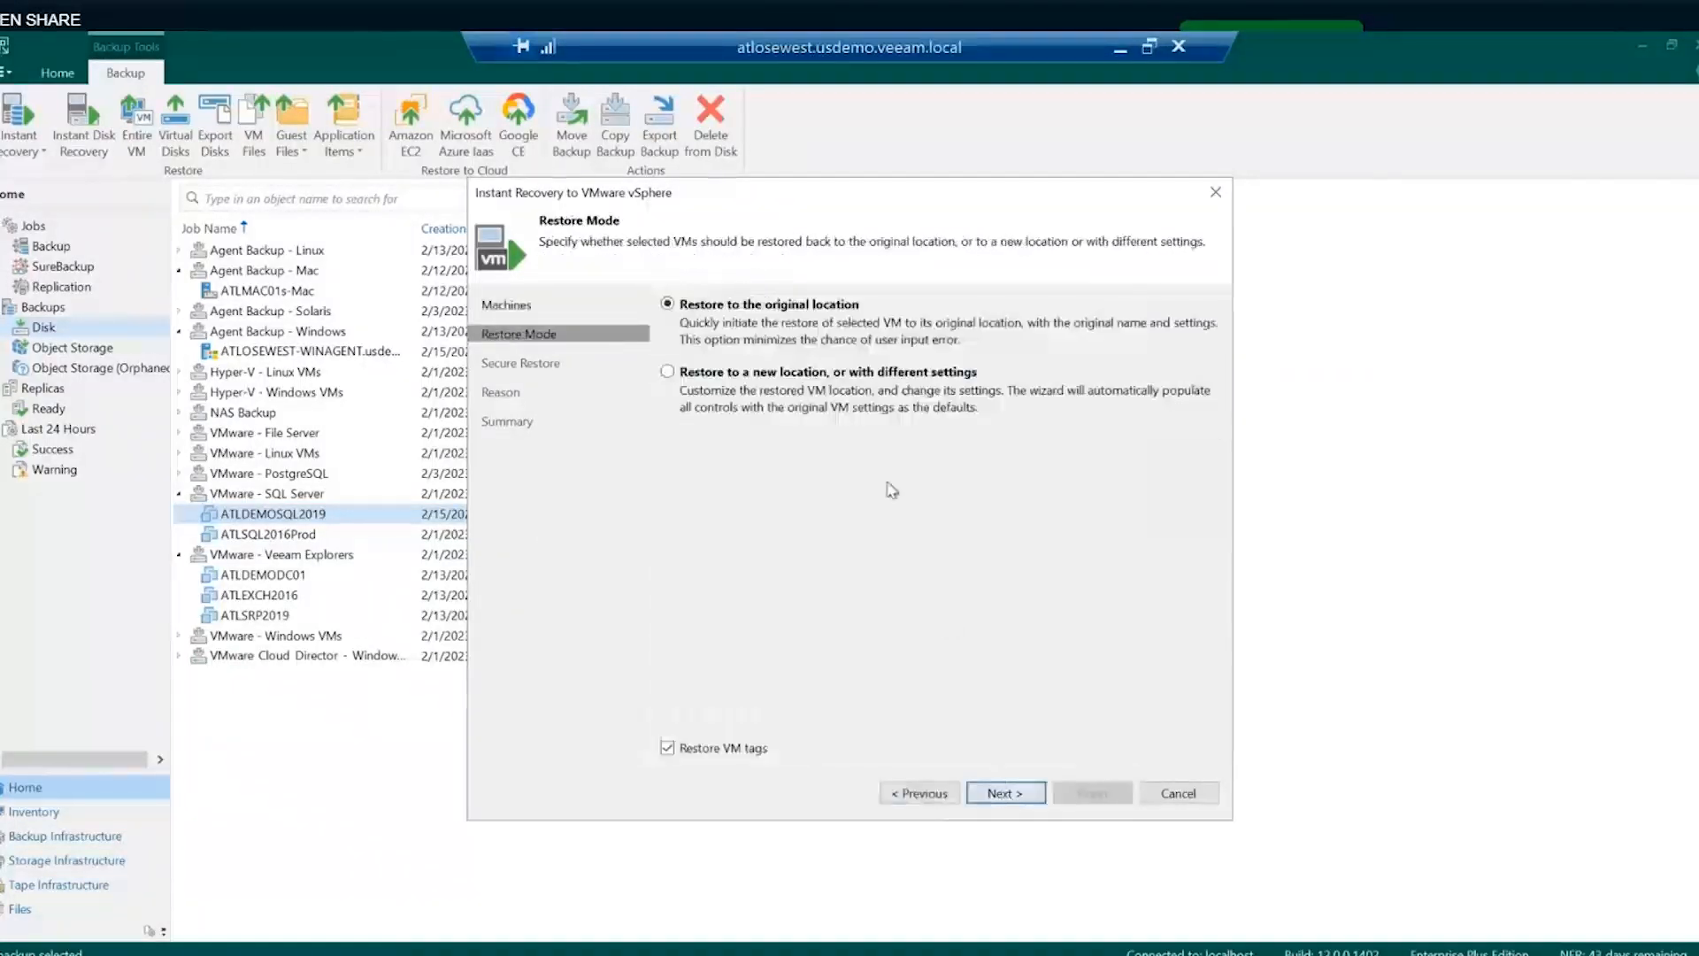
click(731, 381)
click(1009, 794)
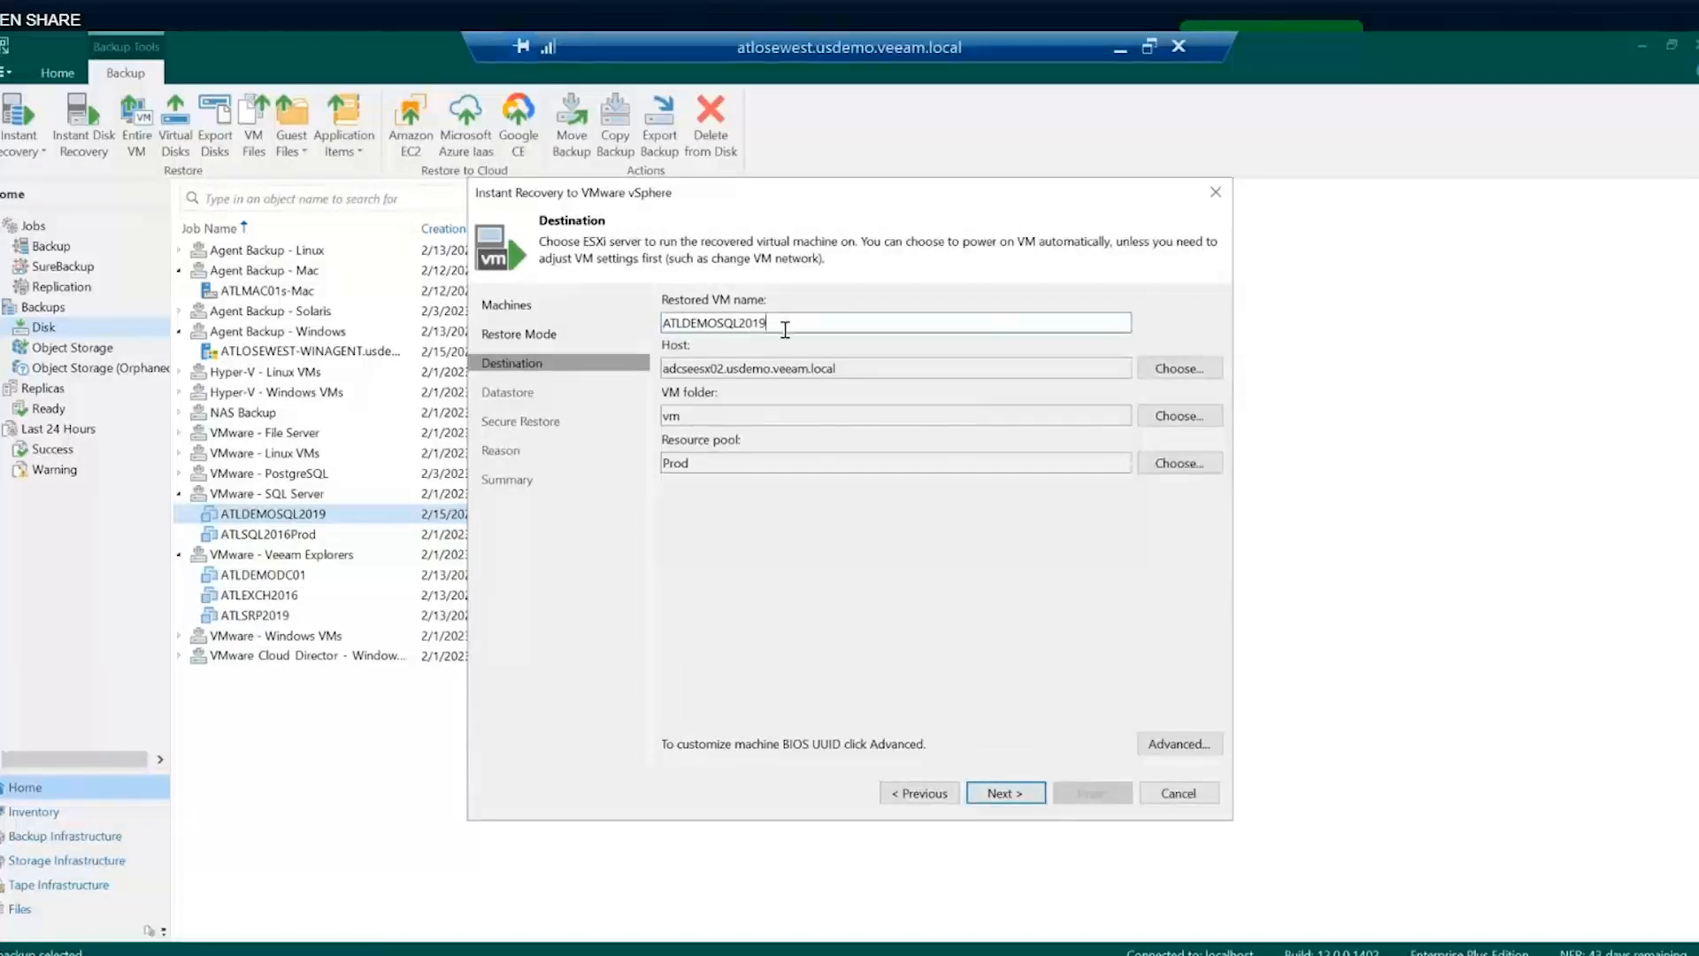
- Name the restored VM ATLDEMOSQL2019_test, leave malware scanning off, and submit the restore reason
text(_test)
click(1002, 794)
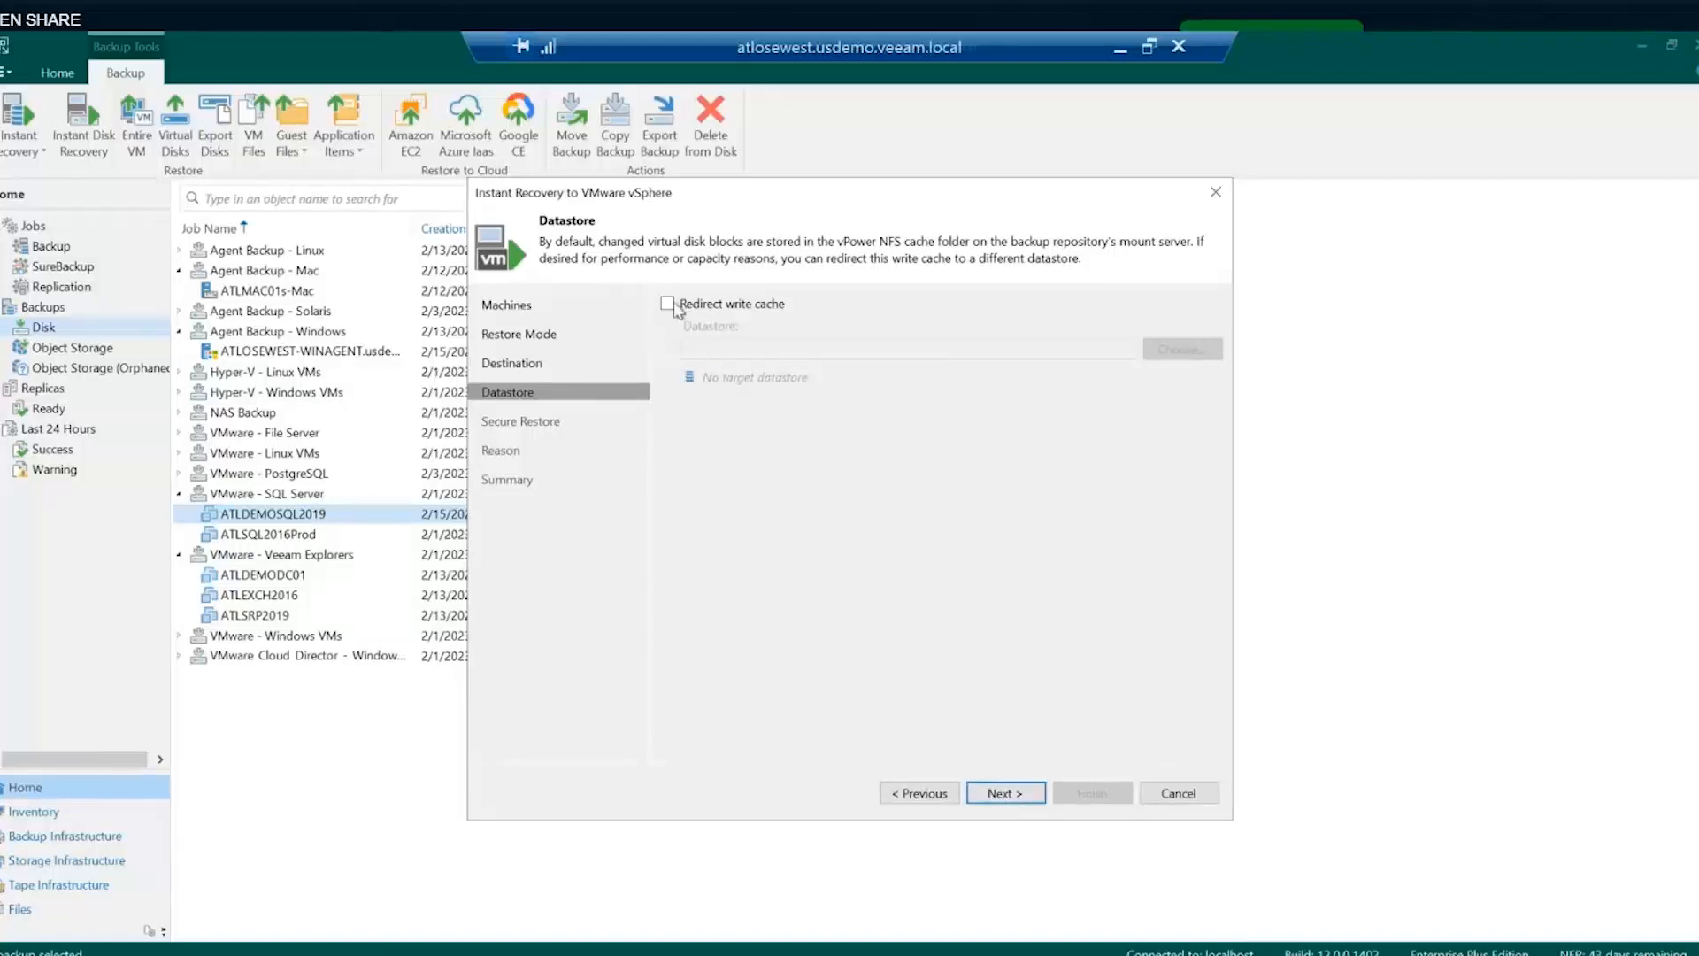
click(997, 792)
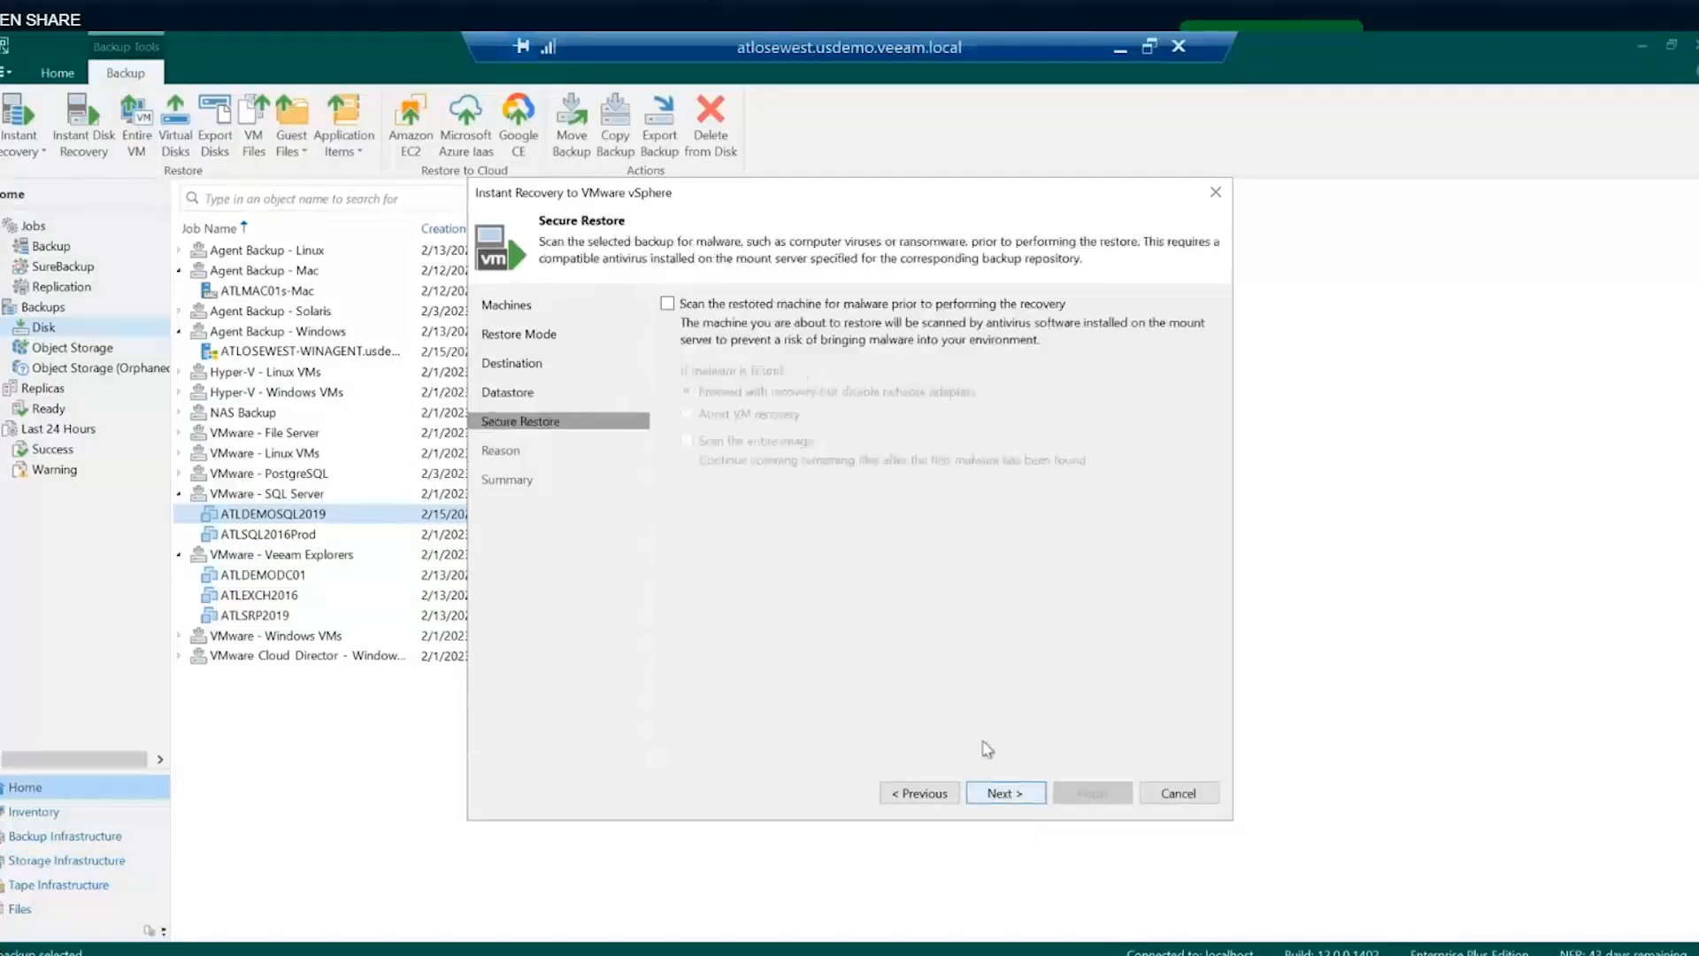
click(683, 306)
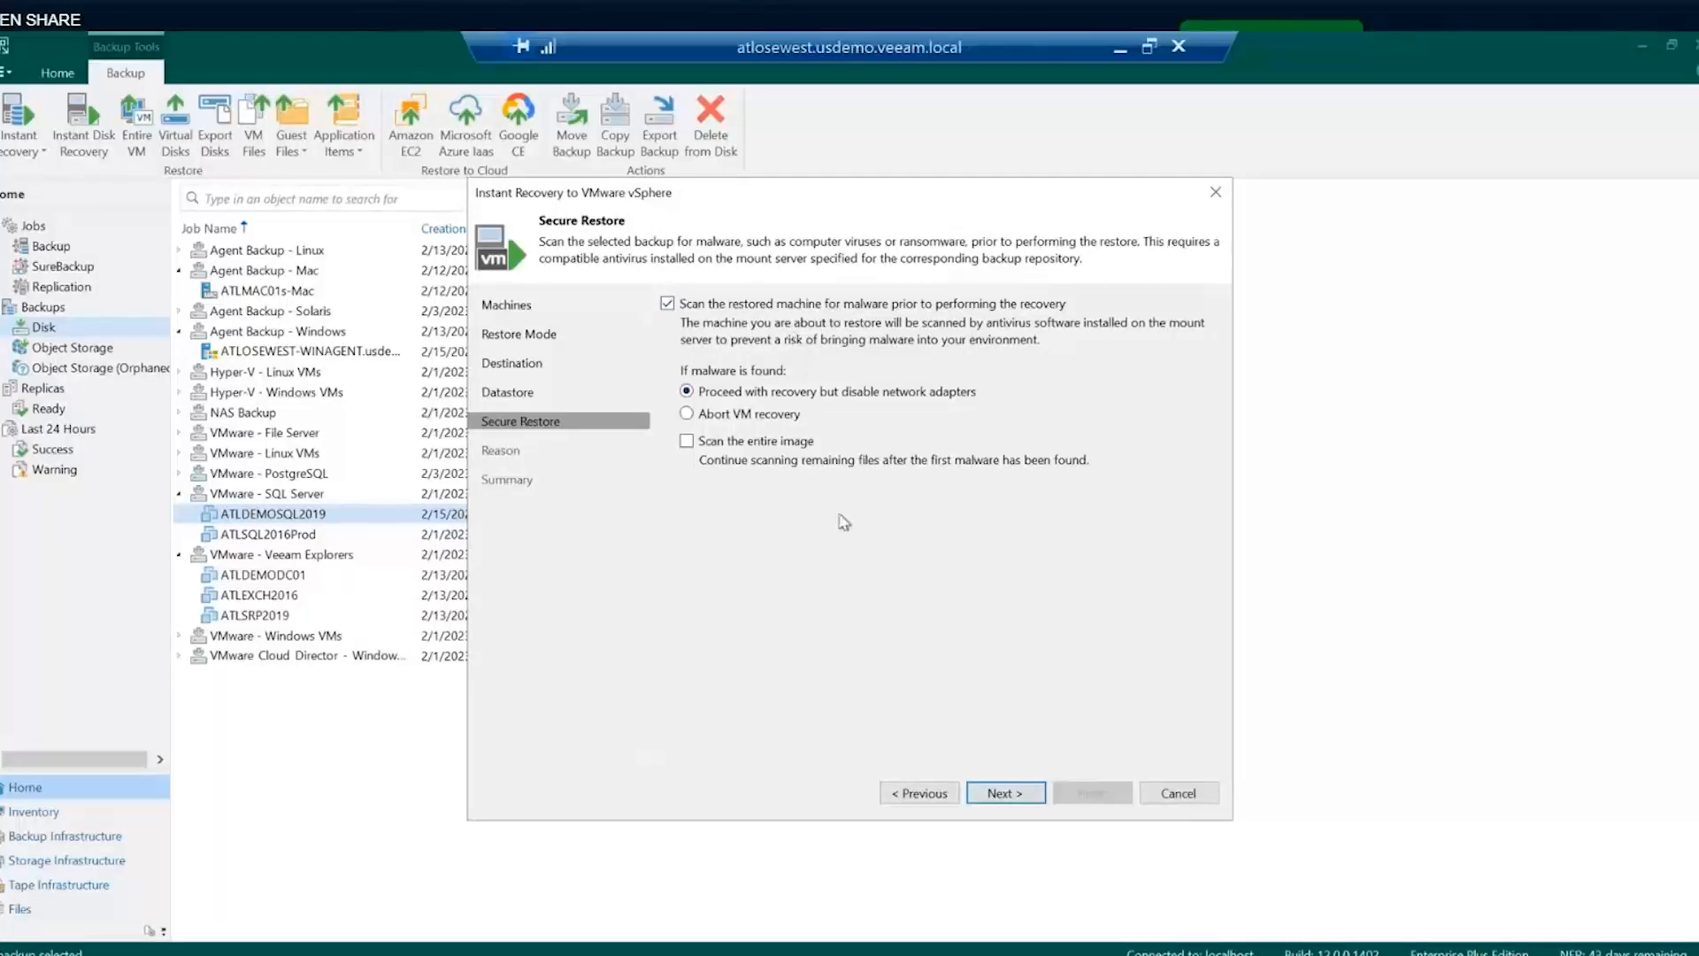
click(693, 307)
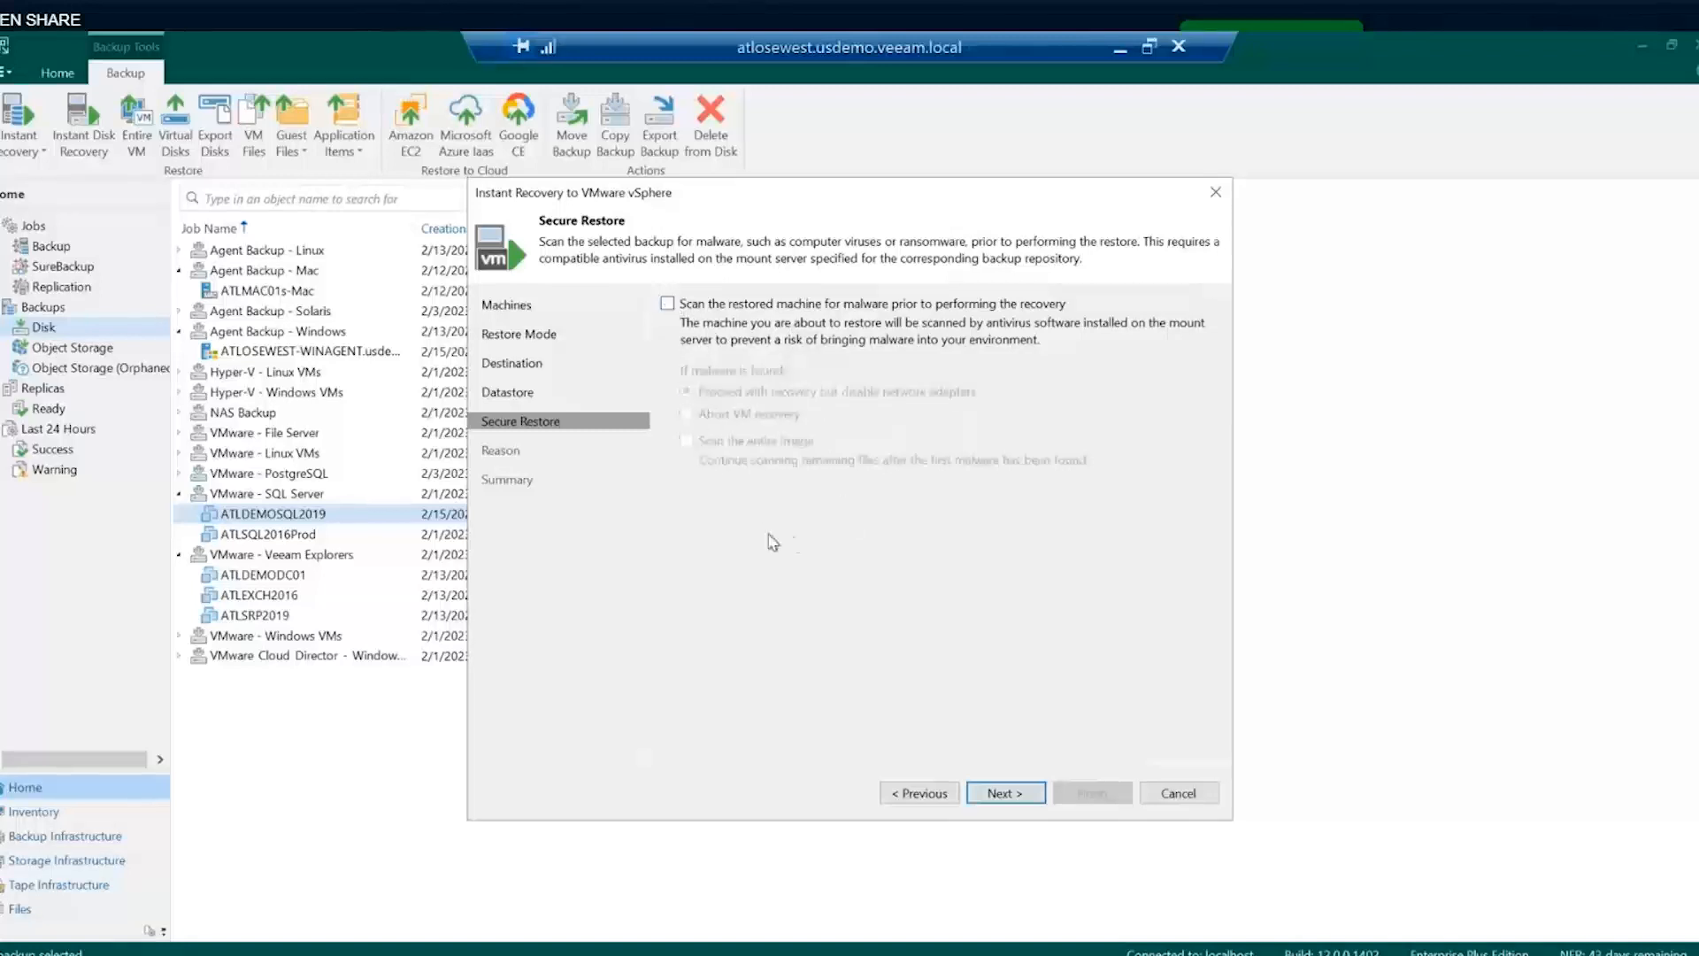
click(1023, 802)
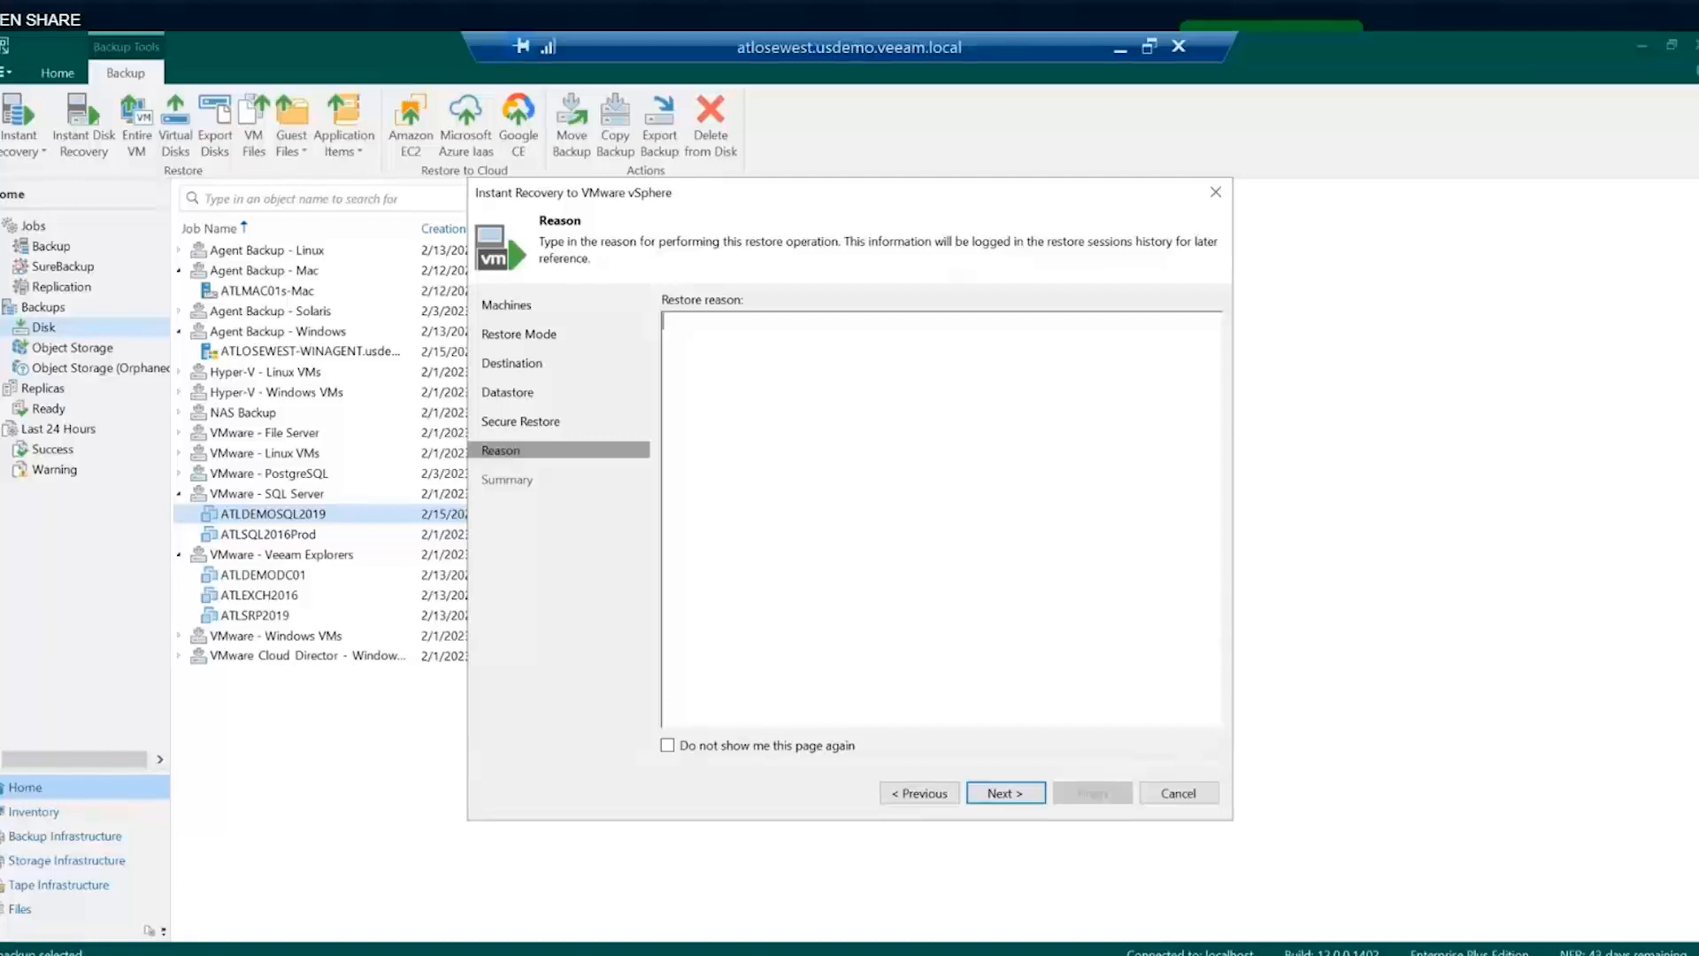
click(1000, 793)
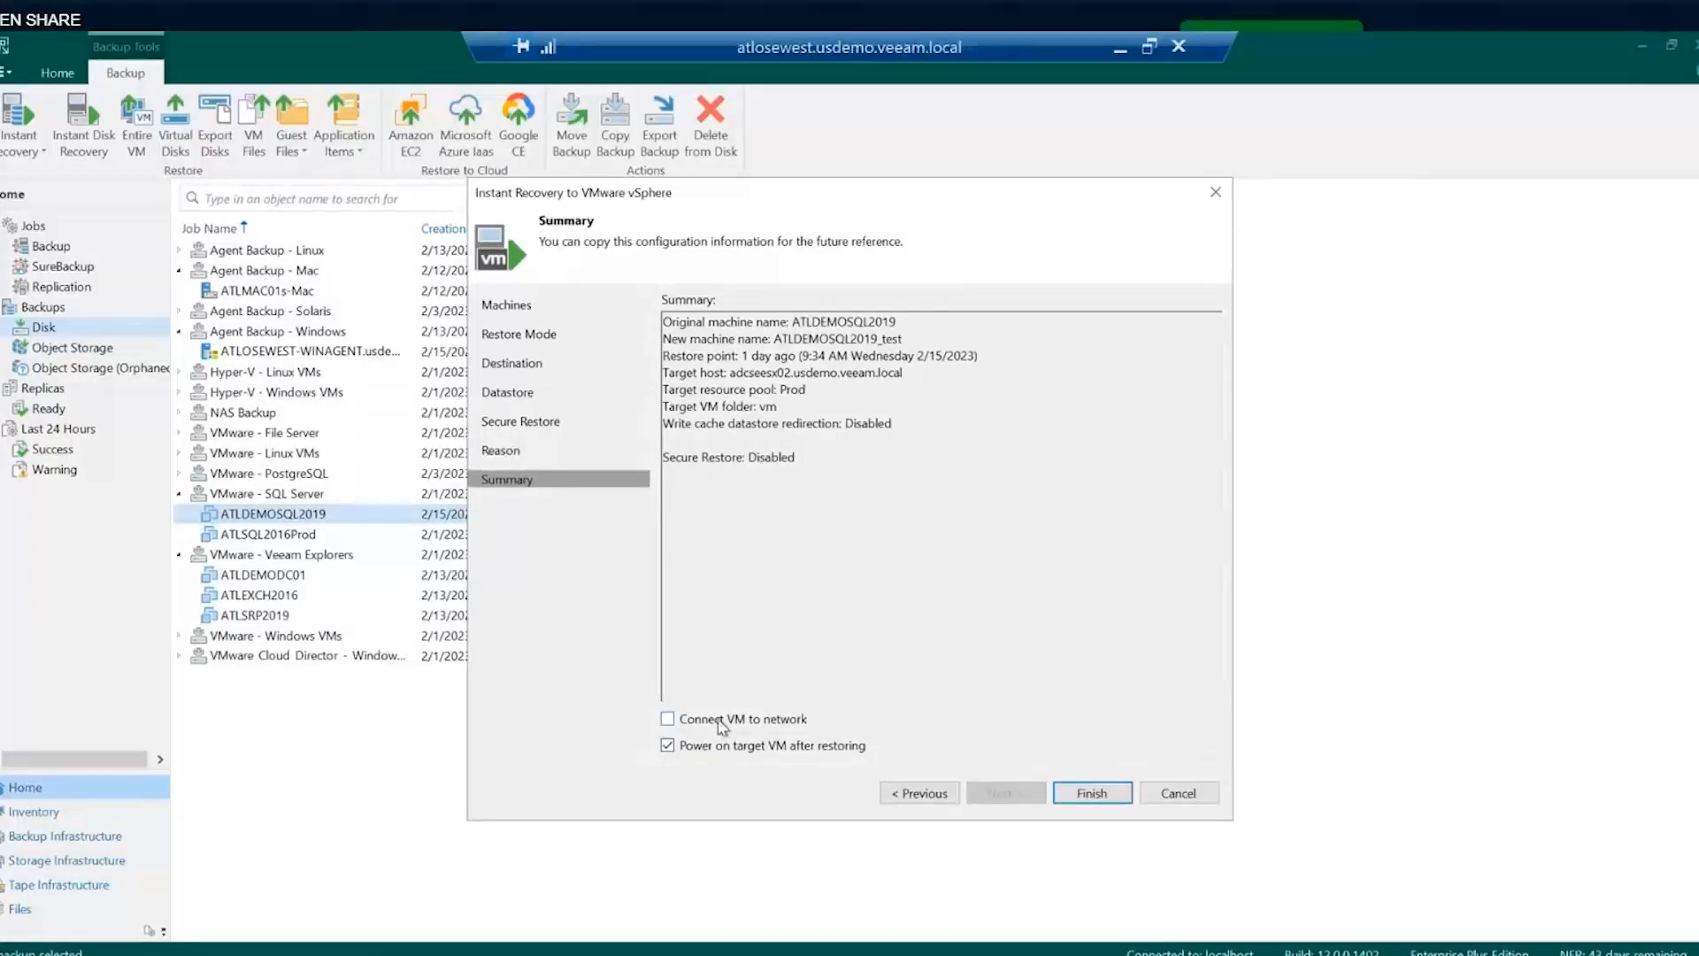
click(1078, 799)
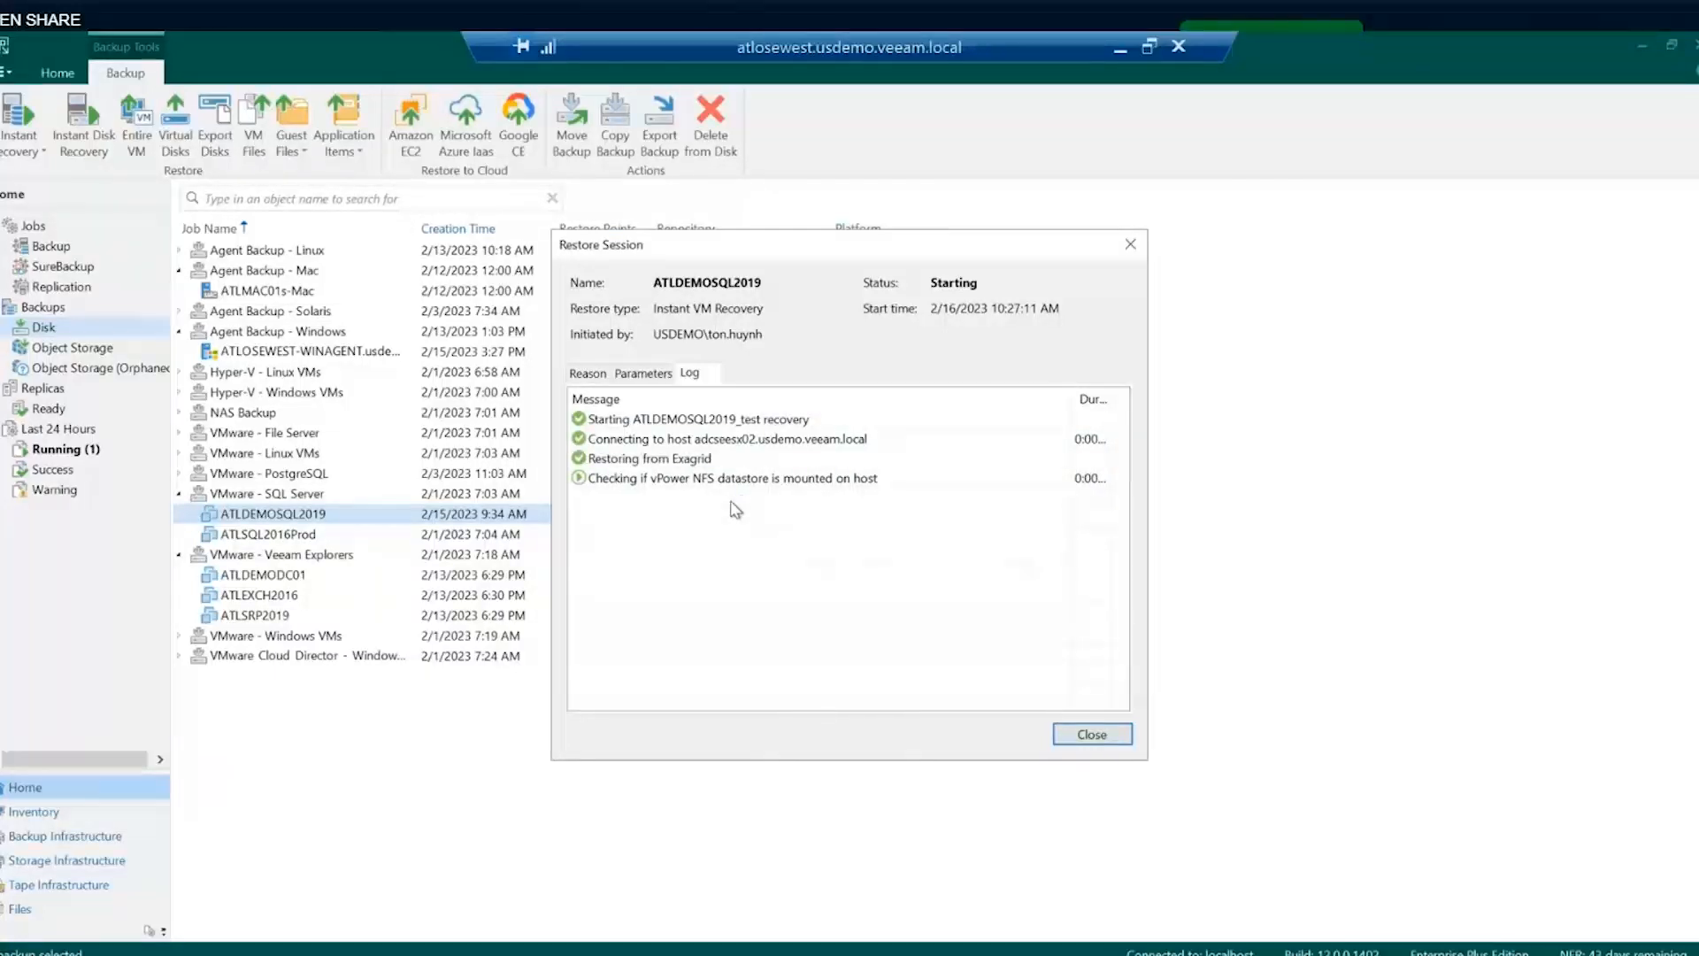
- Follow the ATLDEMOSQL2019_test restore session log, widening the durations view, then close it
drag(708, 248, 865, 231)
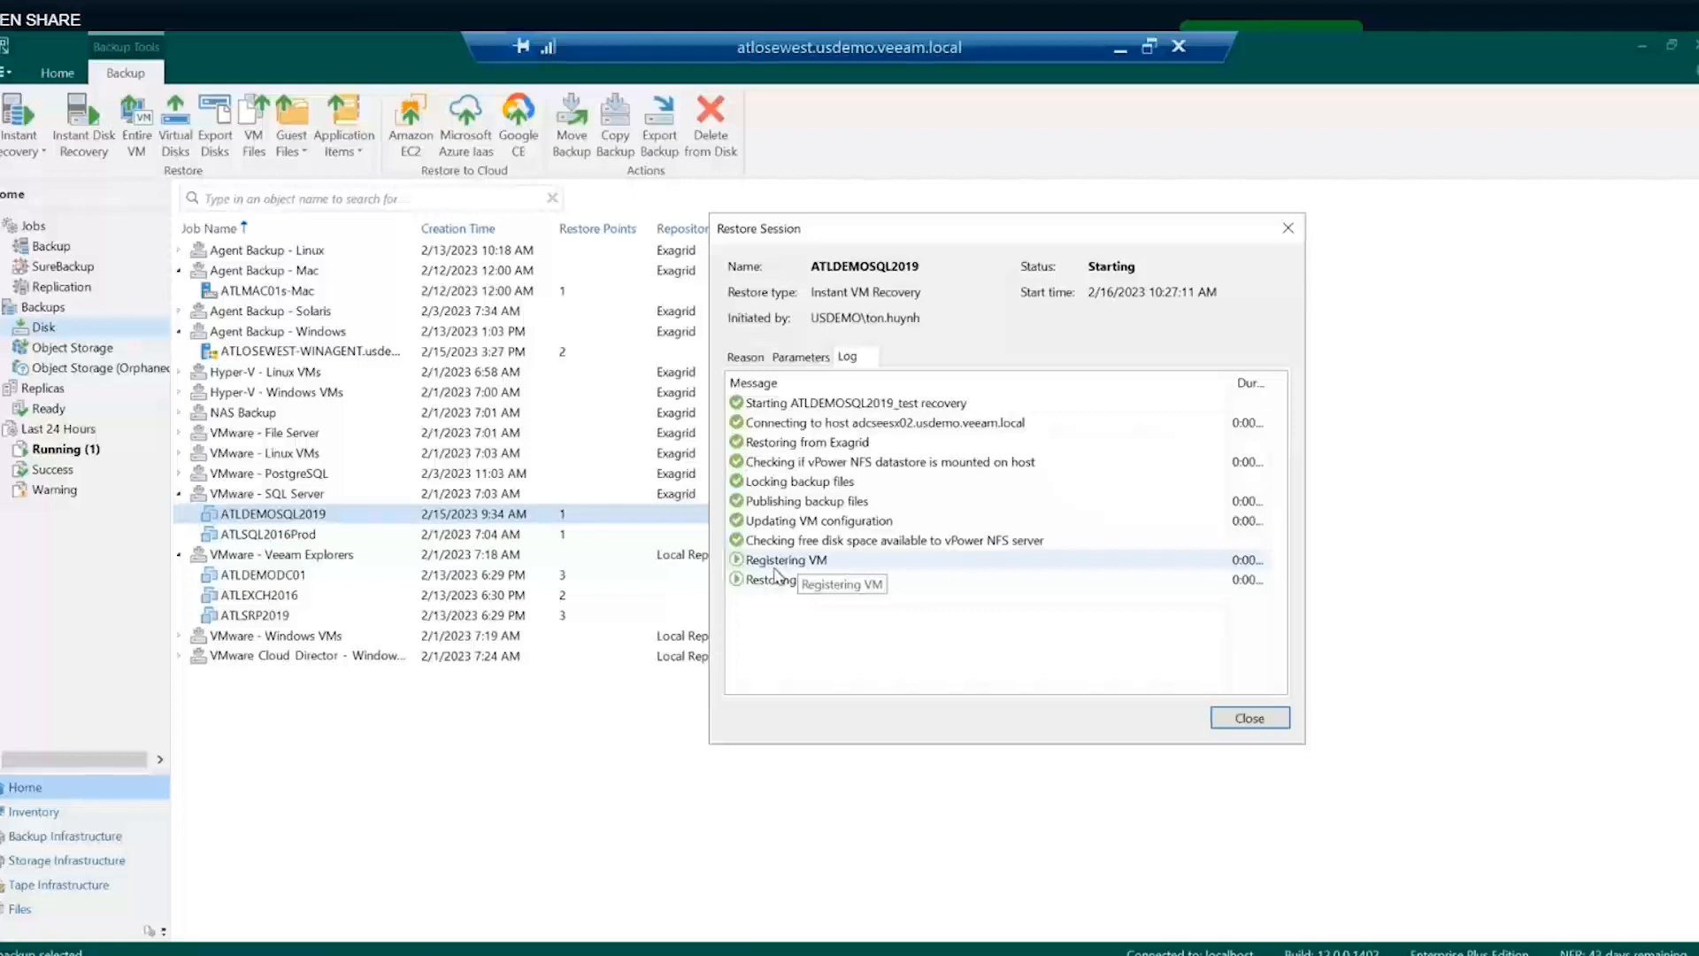
drag(1224, 382, 1190, 379)
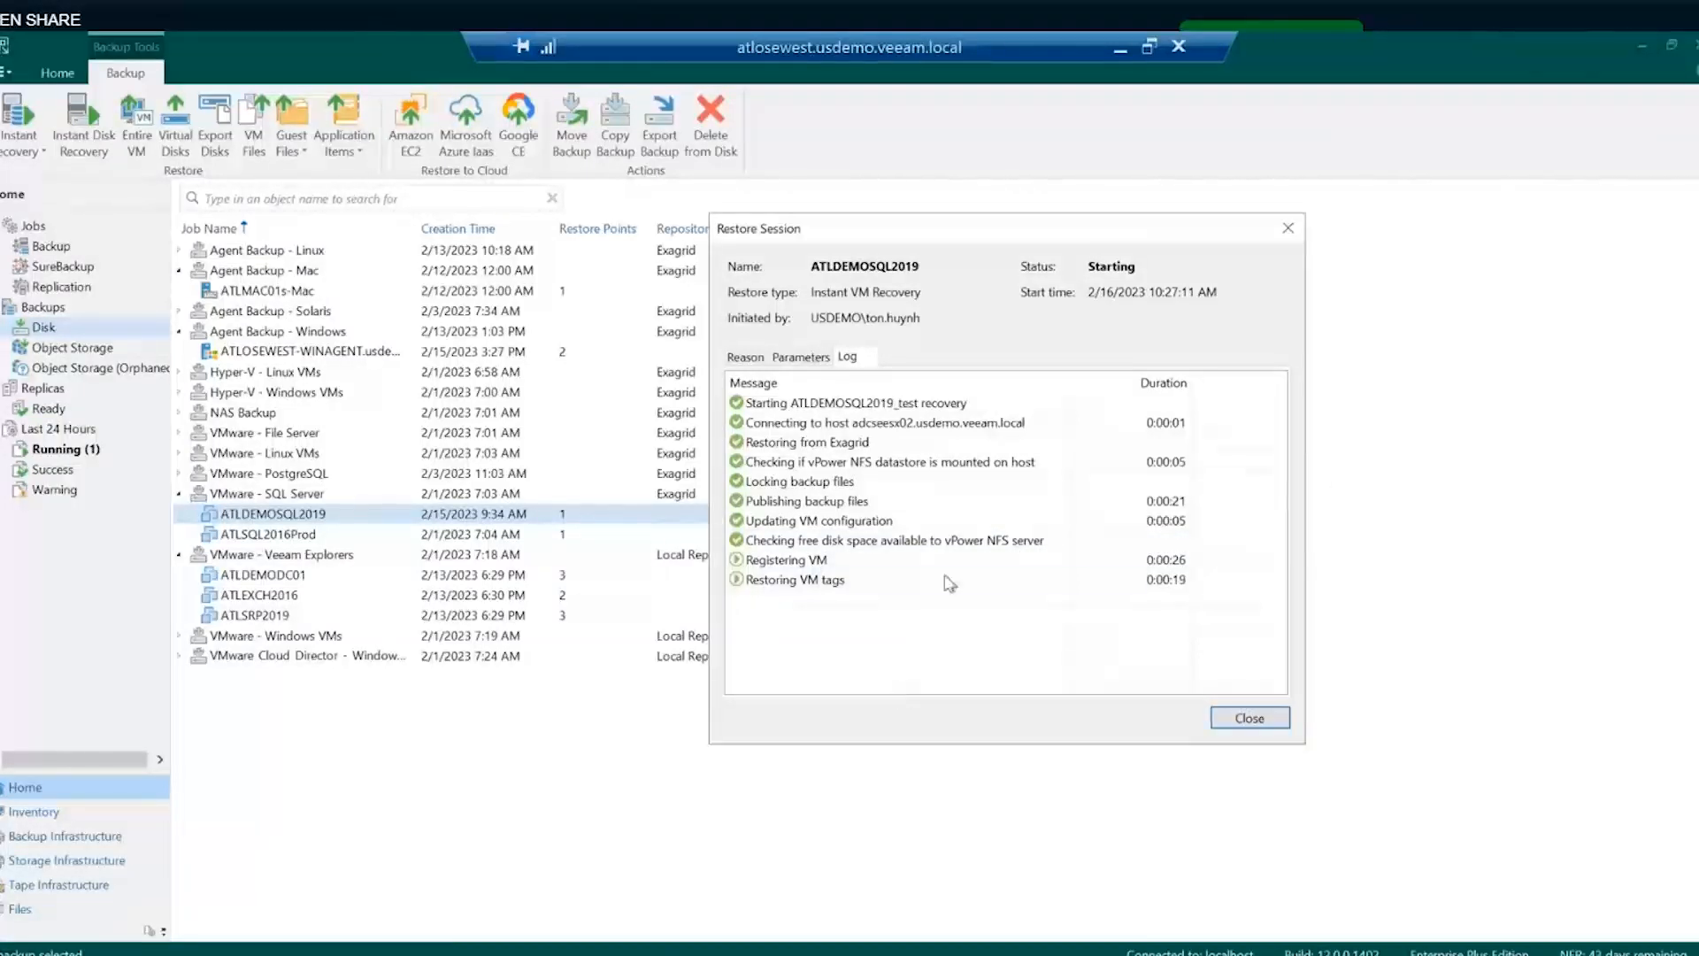
click(1239, 718)
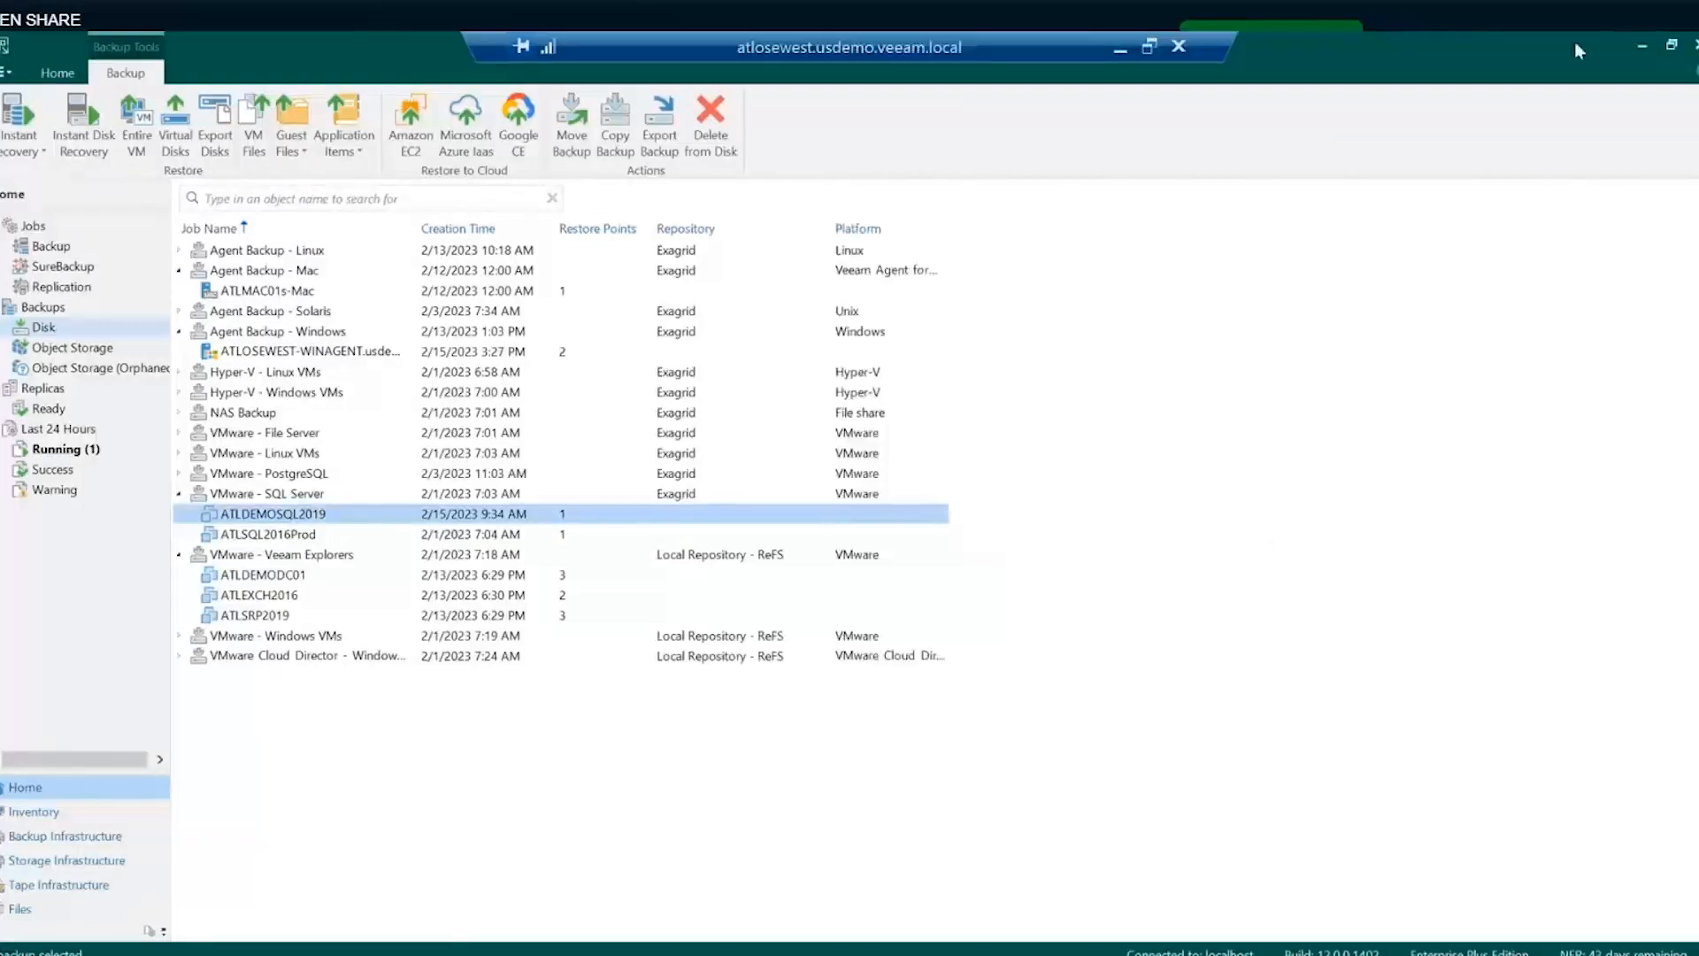
- Resize the Veeam console and switch to the vSphere Client in the browser
click(1672, 44)
double_click(320, 55)
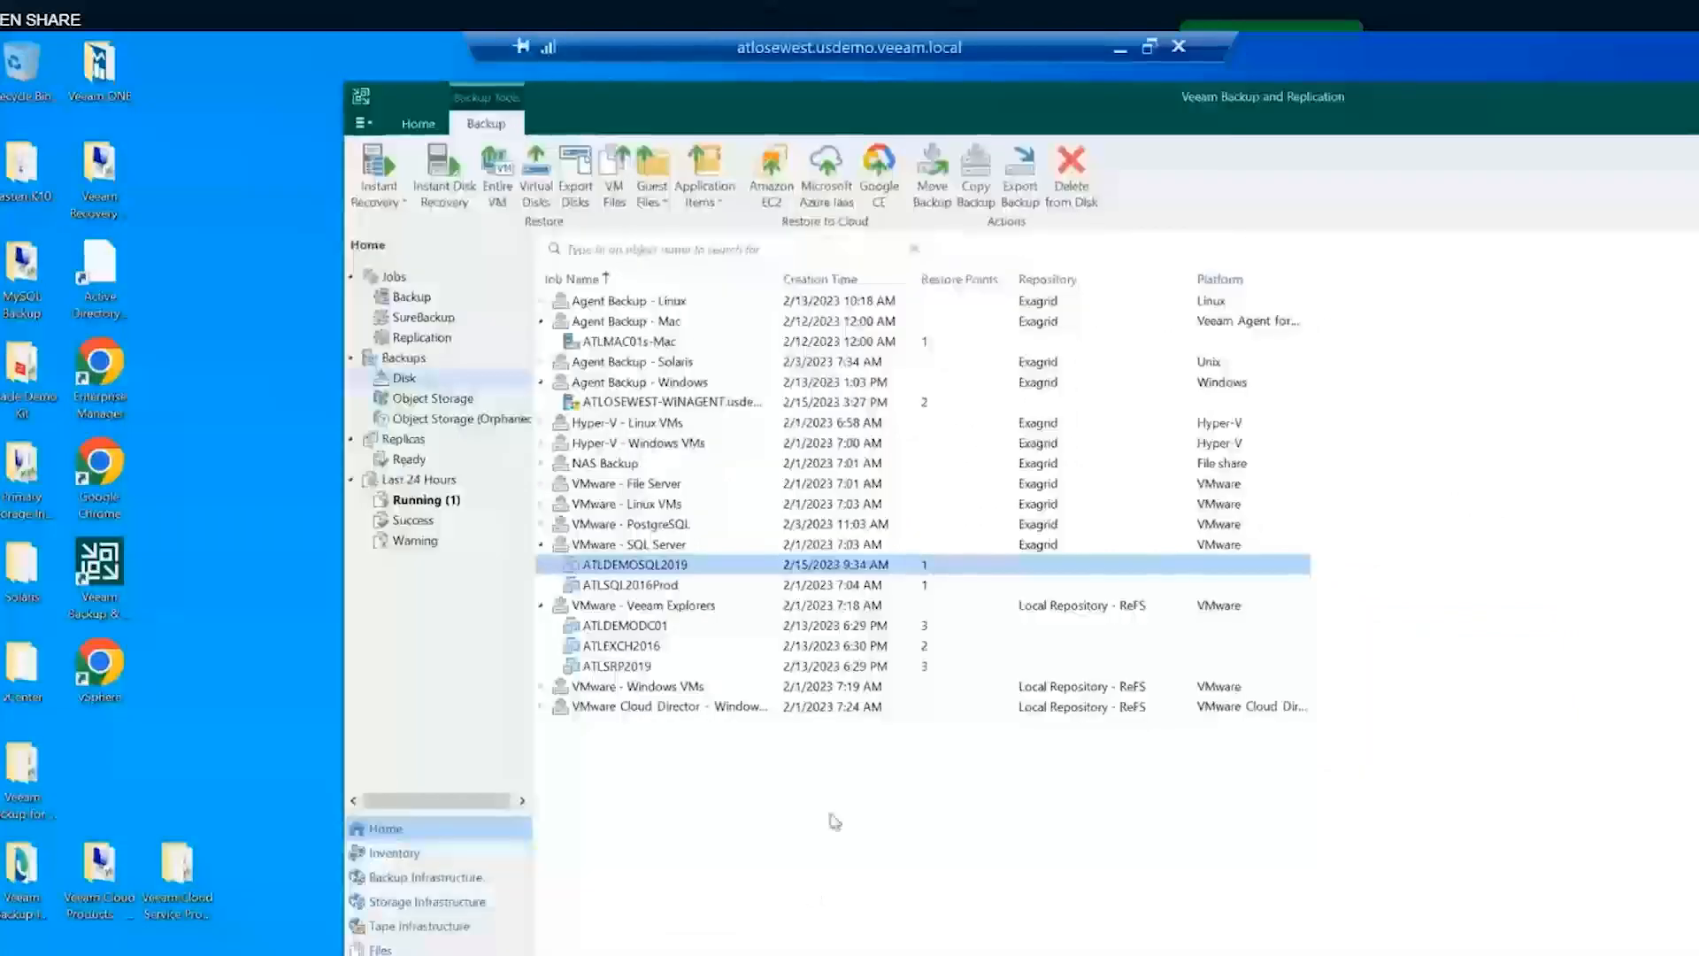
click(595, 954)
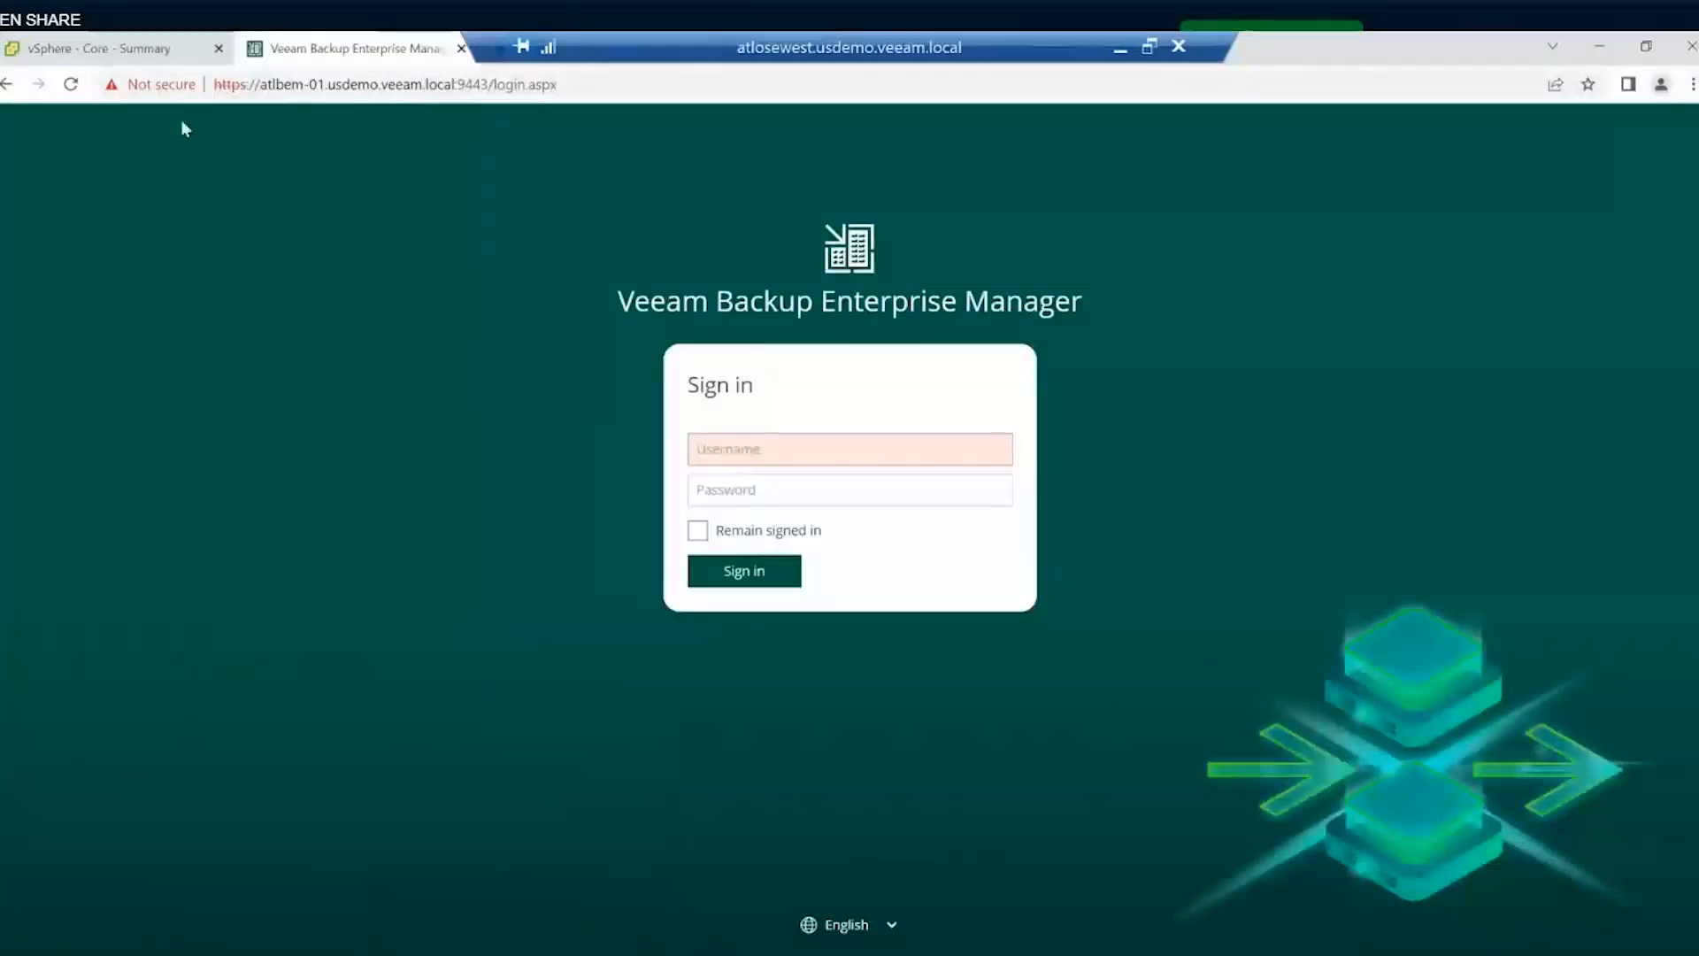
click(135, 51)
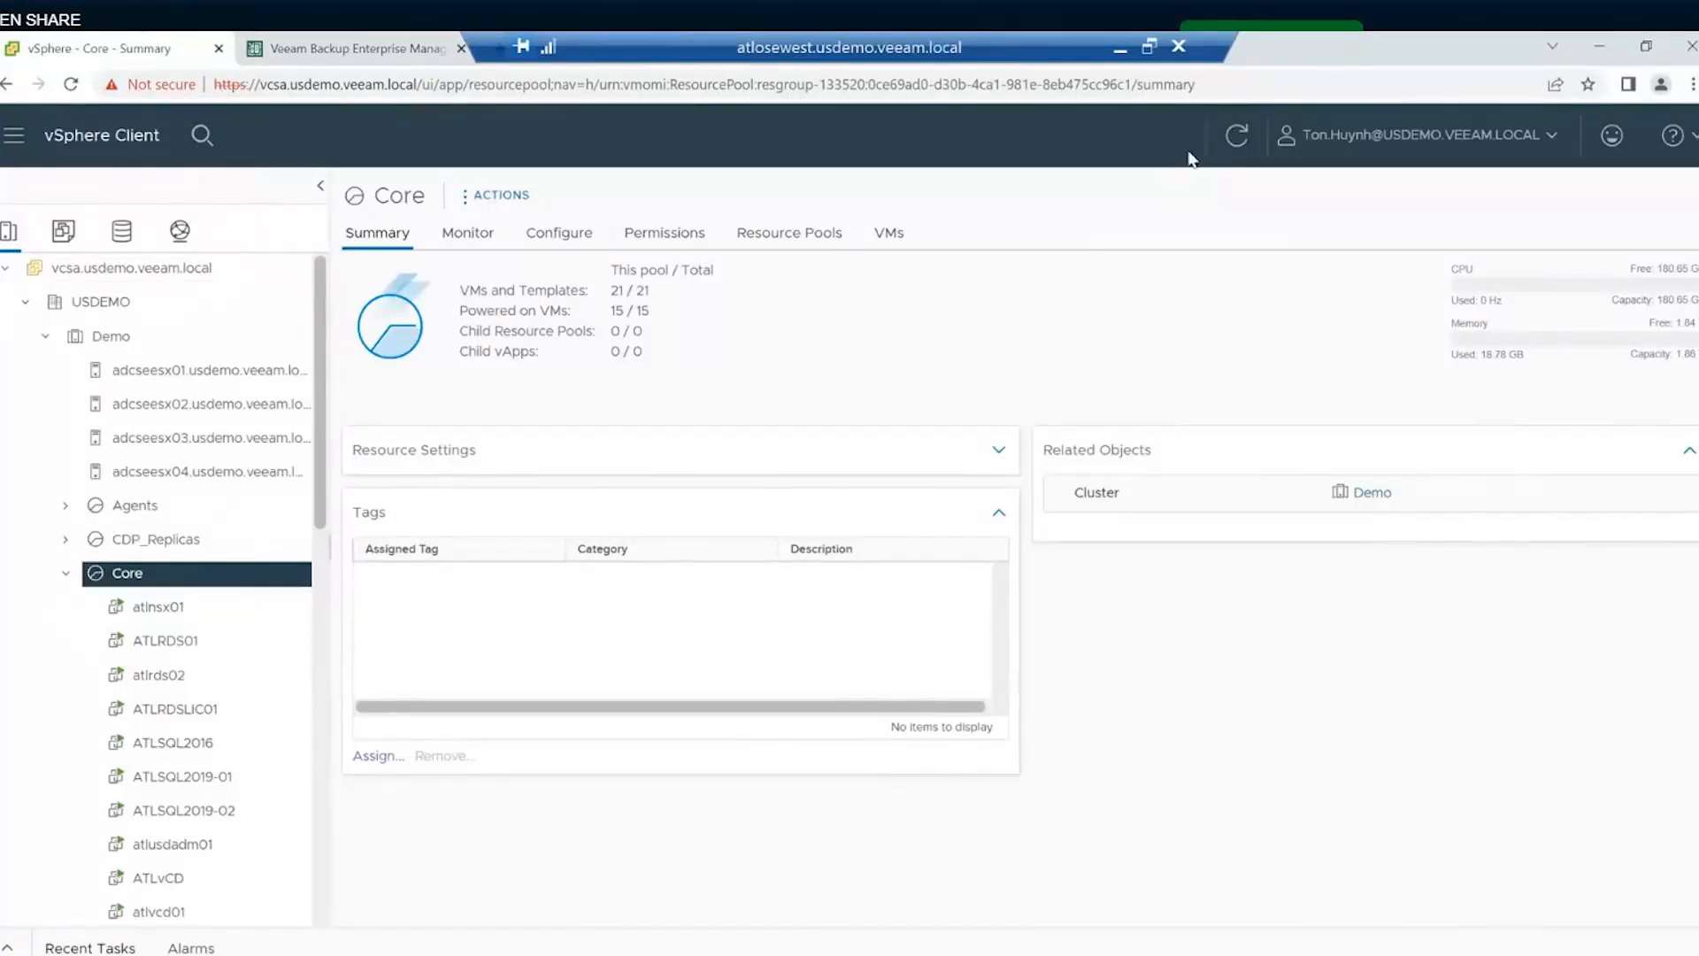
- Refresh the vSphere inventory, collapse Core, open the USDEMO datacenter summary, then return to Veeam
click(1236, 136)
scroll(189, 520, down, 5)
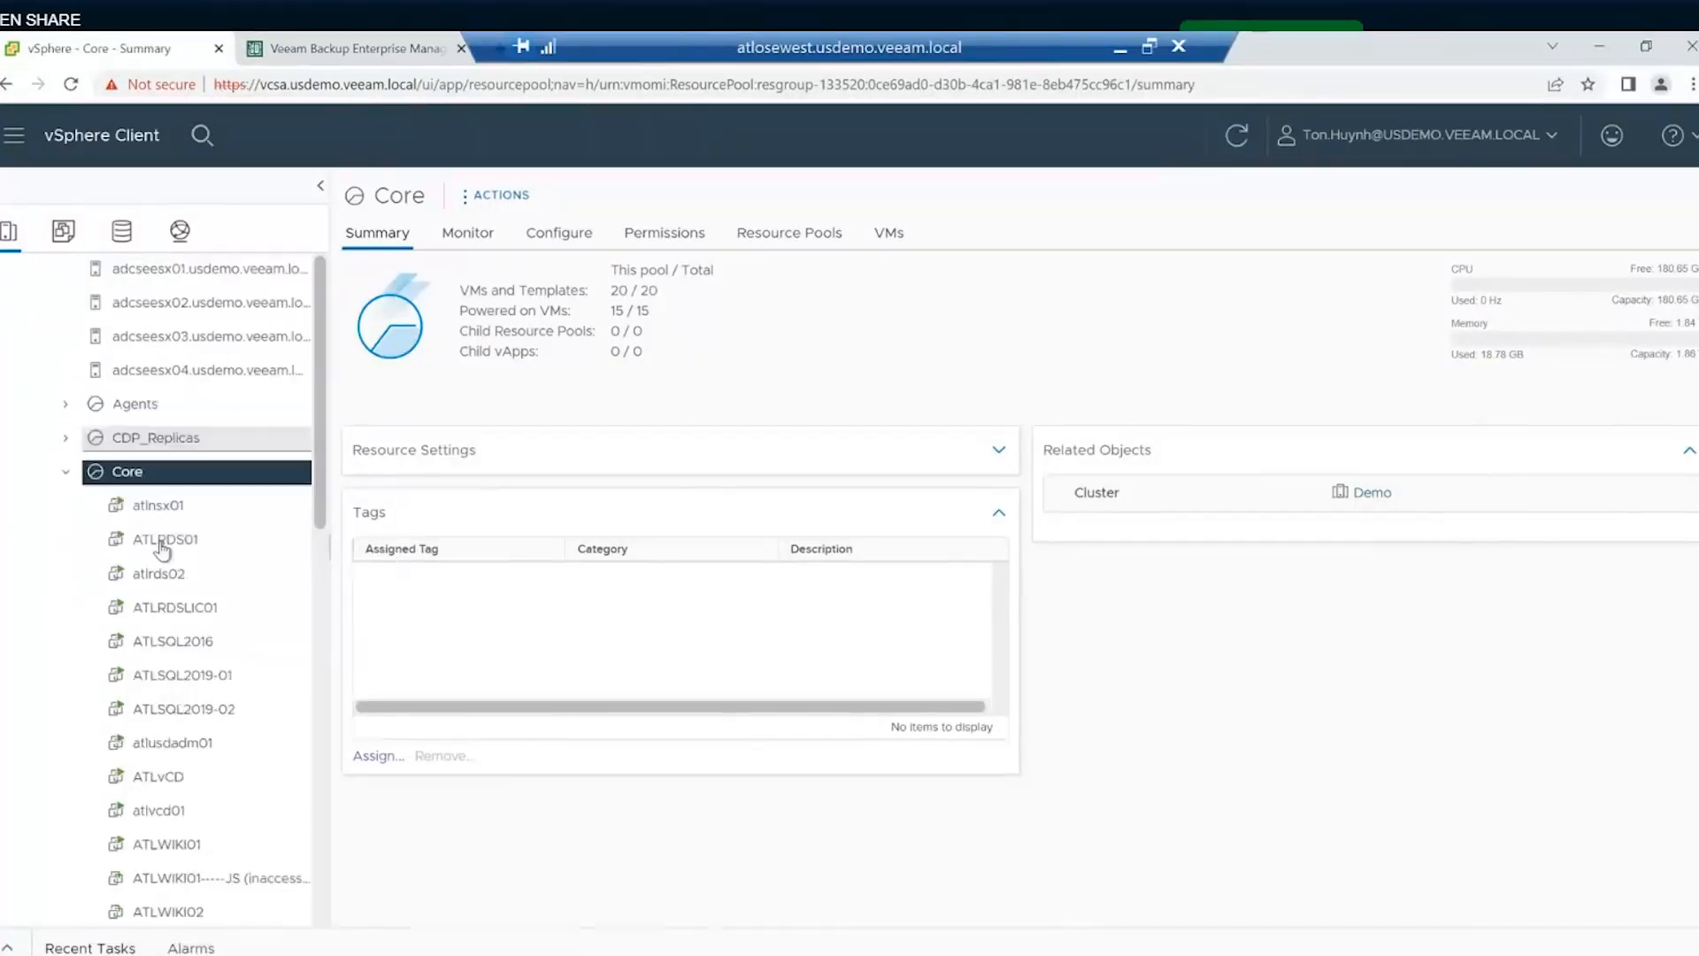
scroll(174, 544, down, 1)
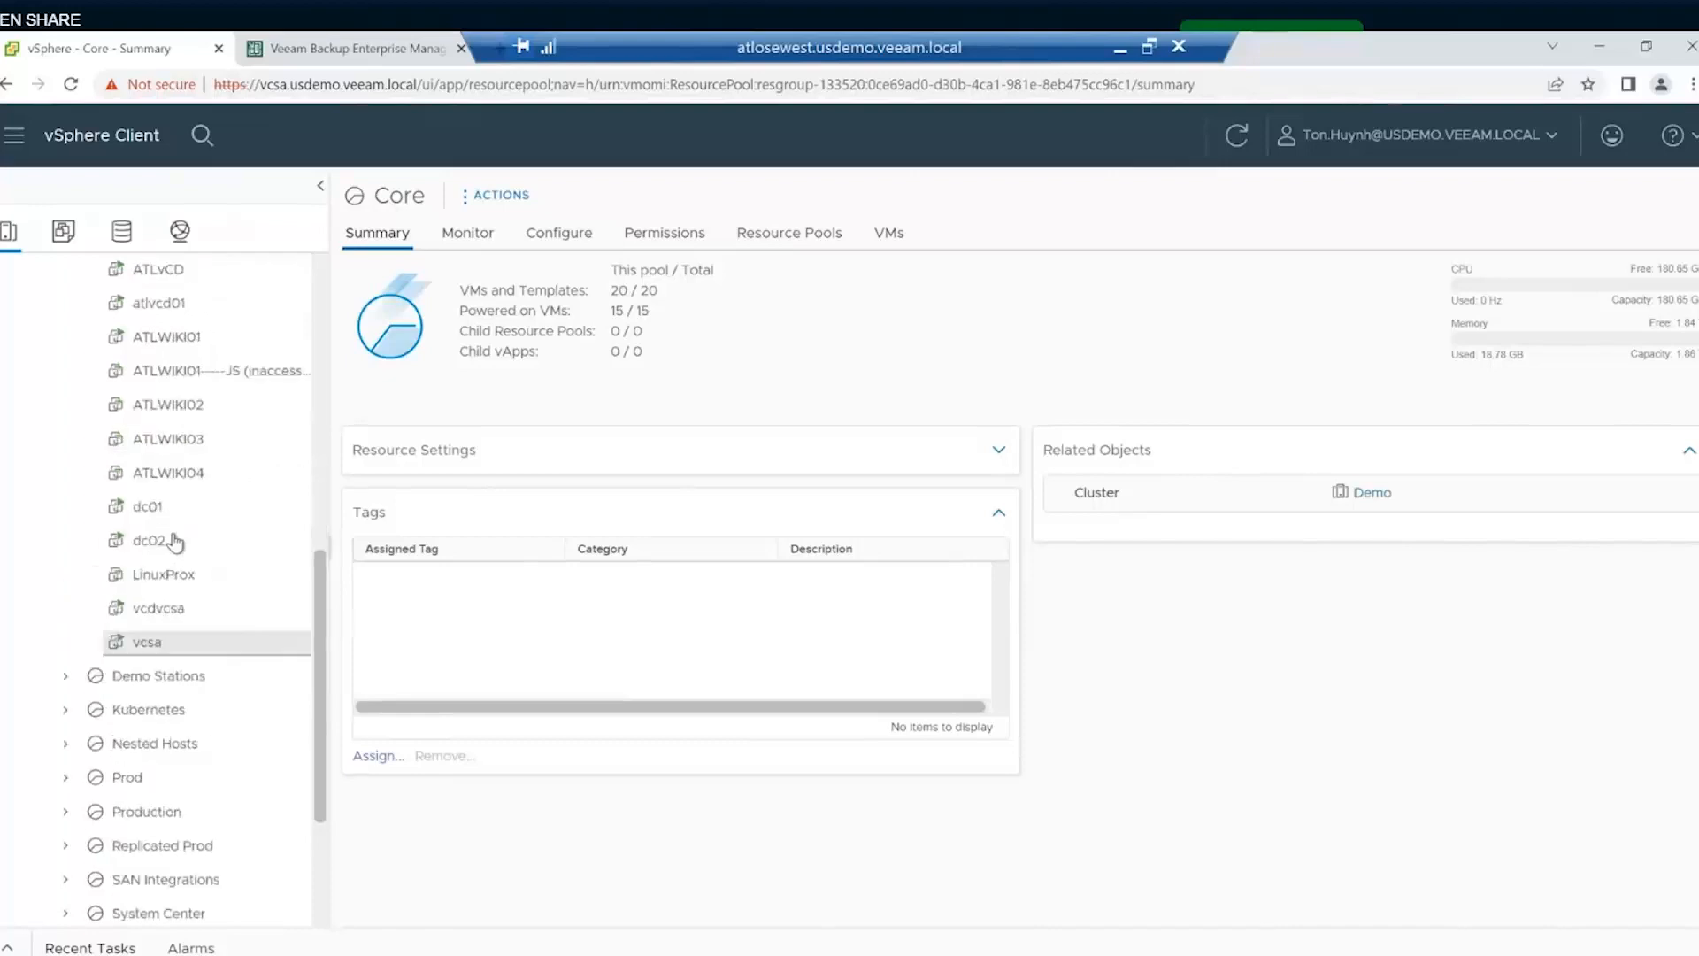
scroll(171, 543, up, 6)
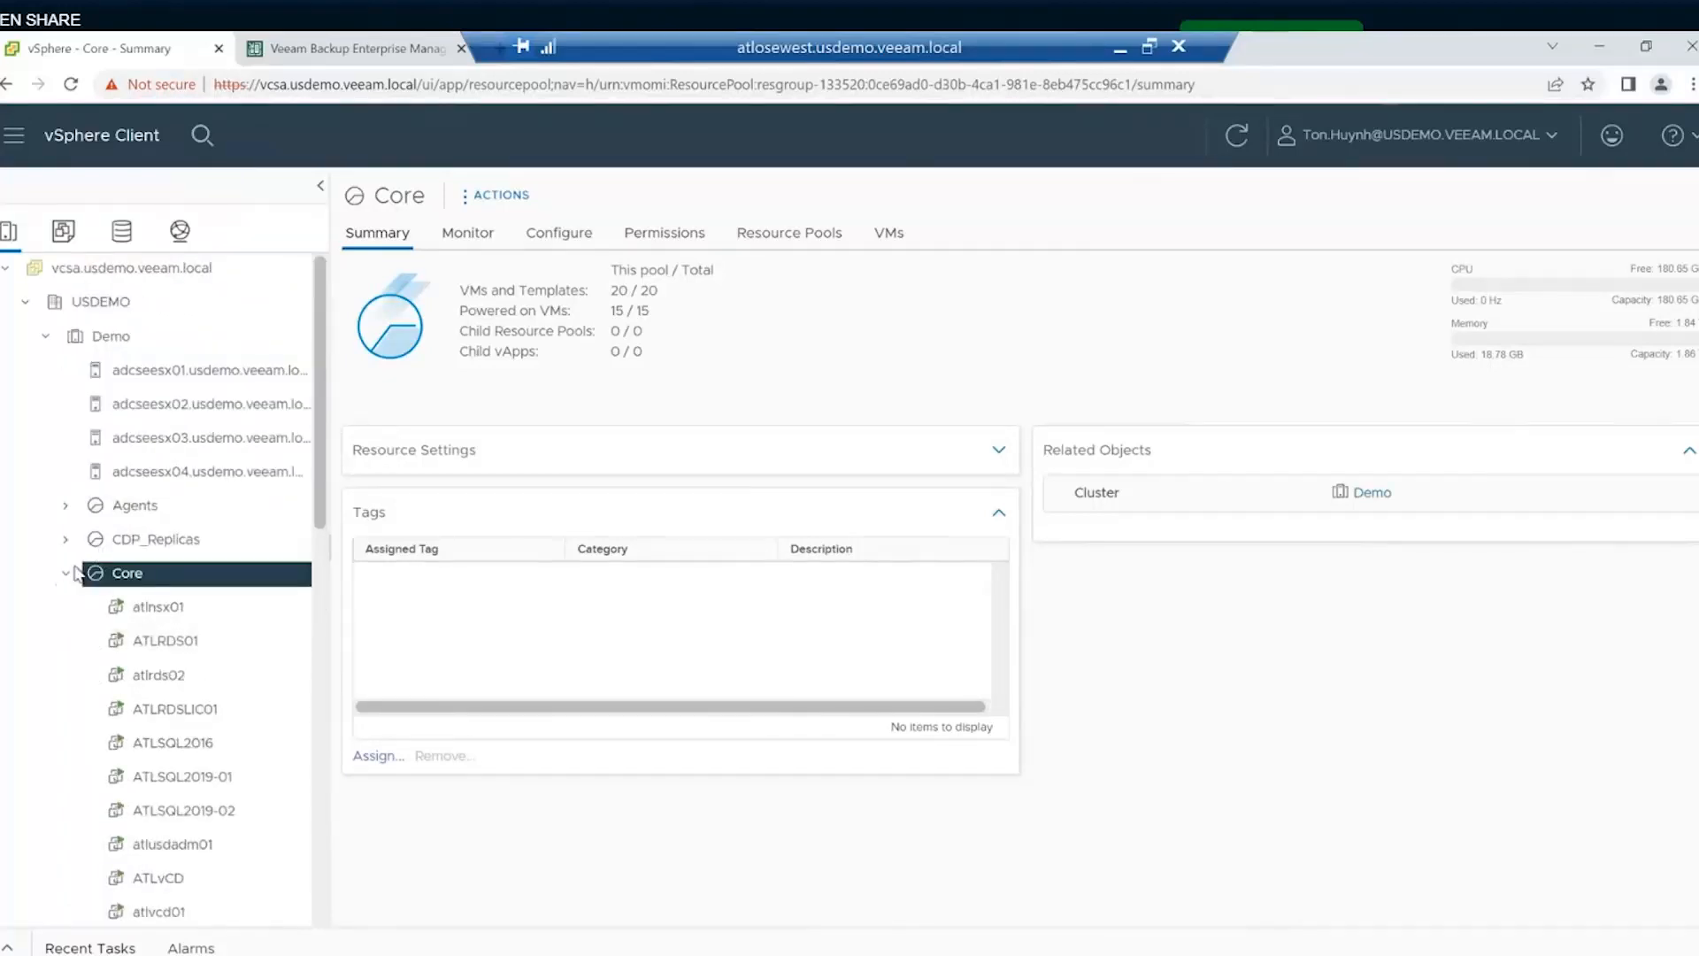
click(67, 573)
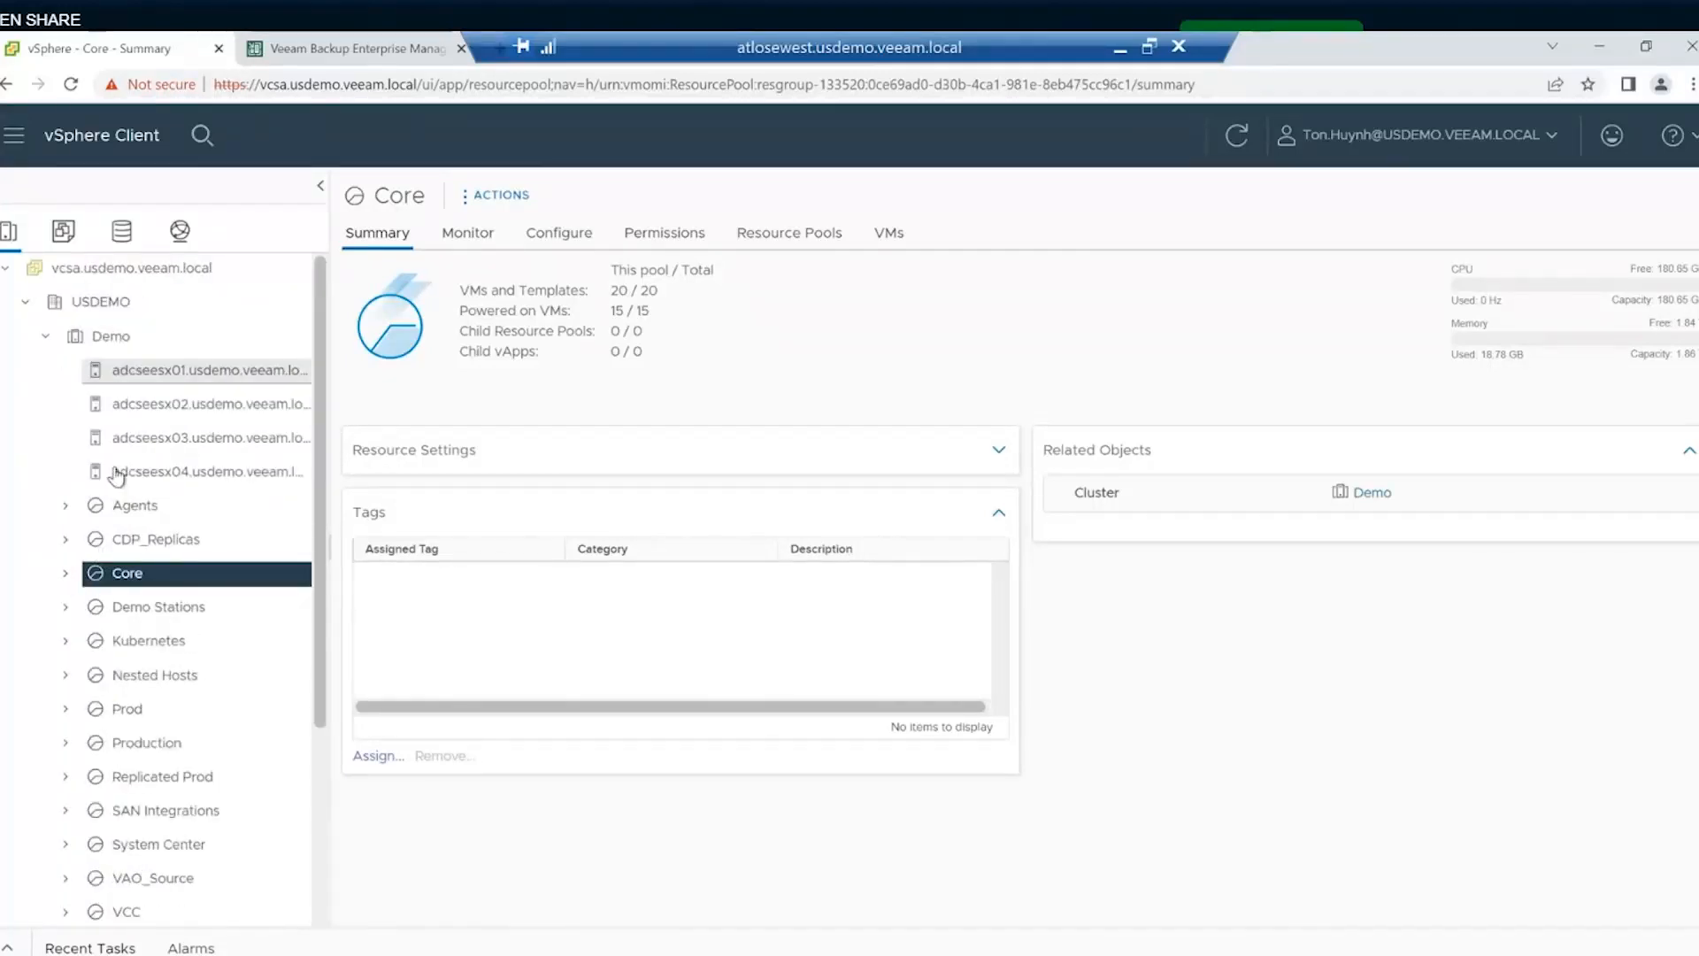
scroll(120, 504, down, 2)
scroll(160, 677, down, 1)
scroll(162, 686, up, 3)
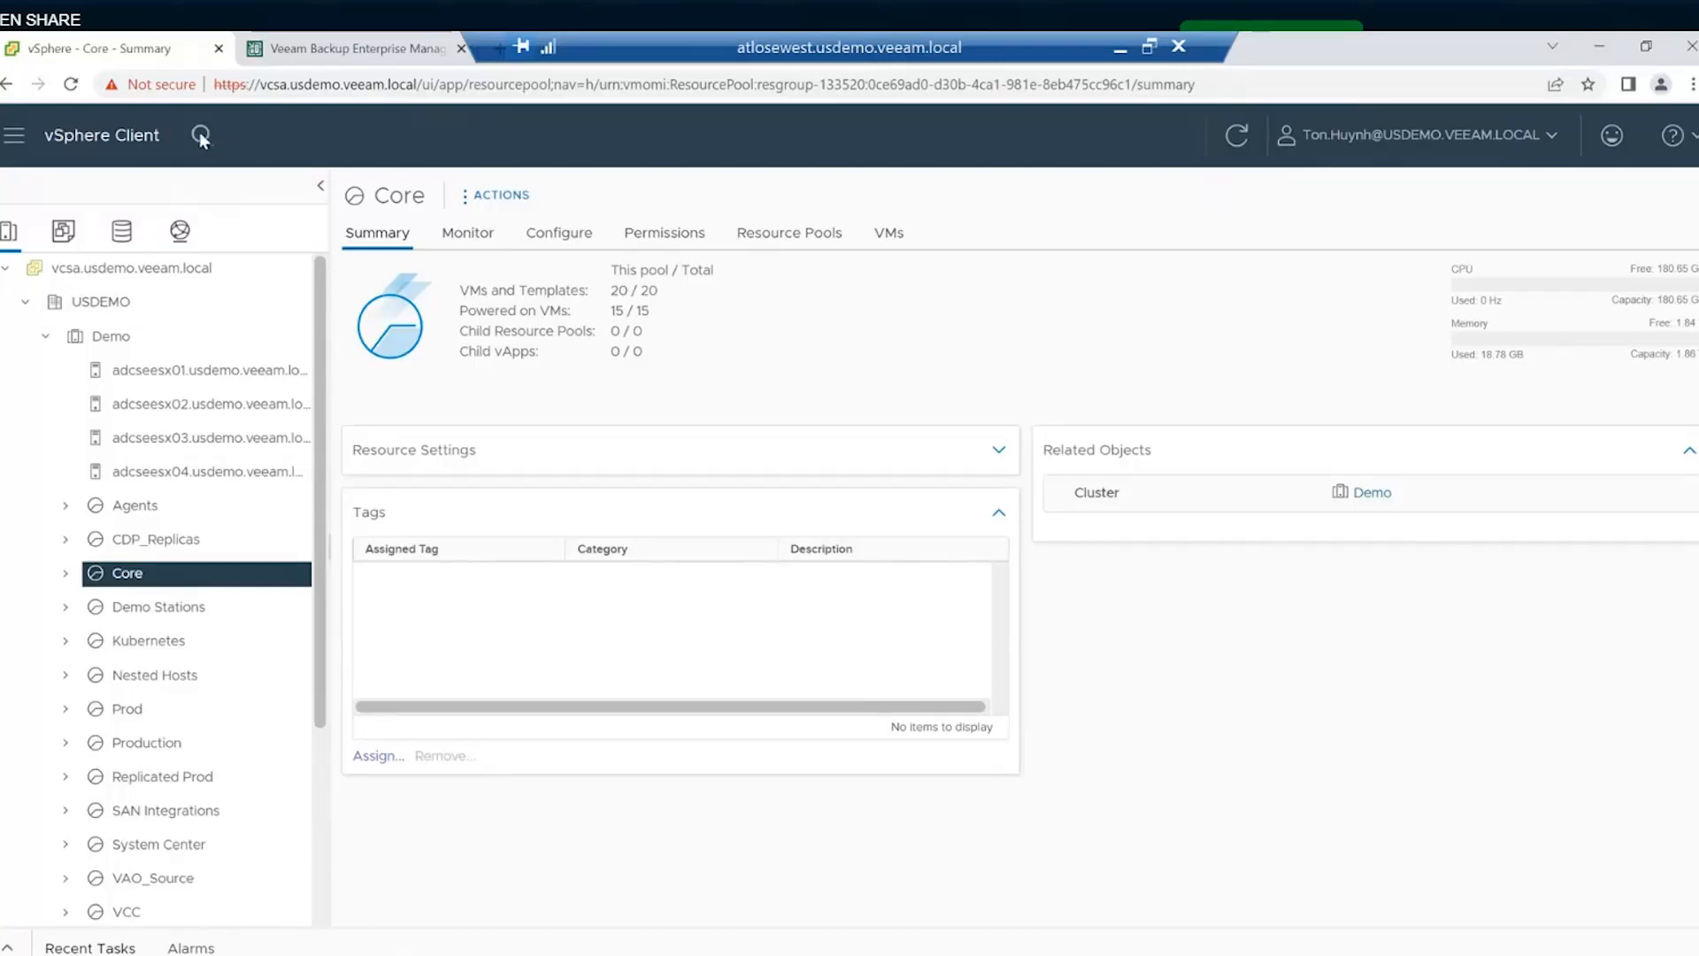
click(124, 303)
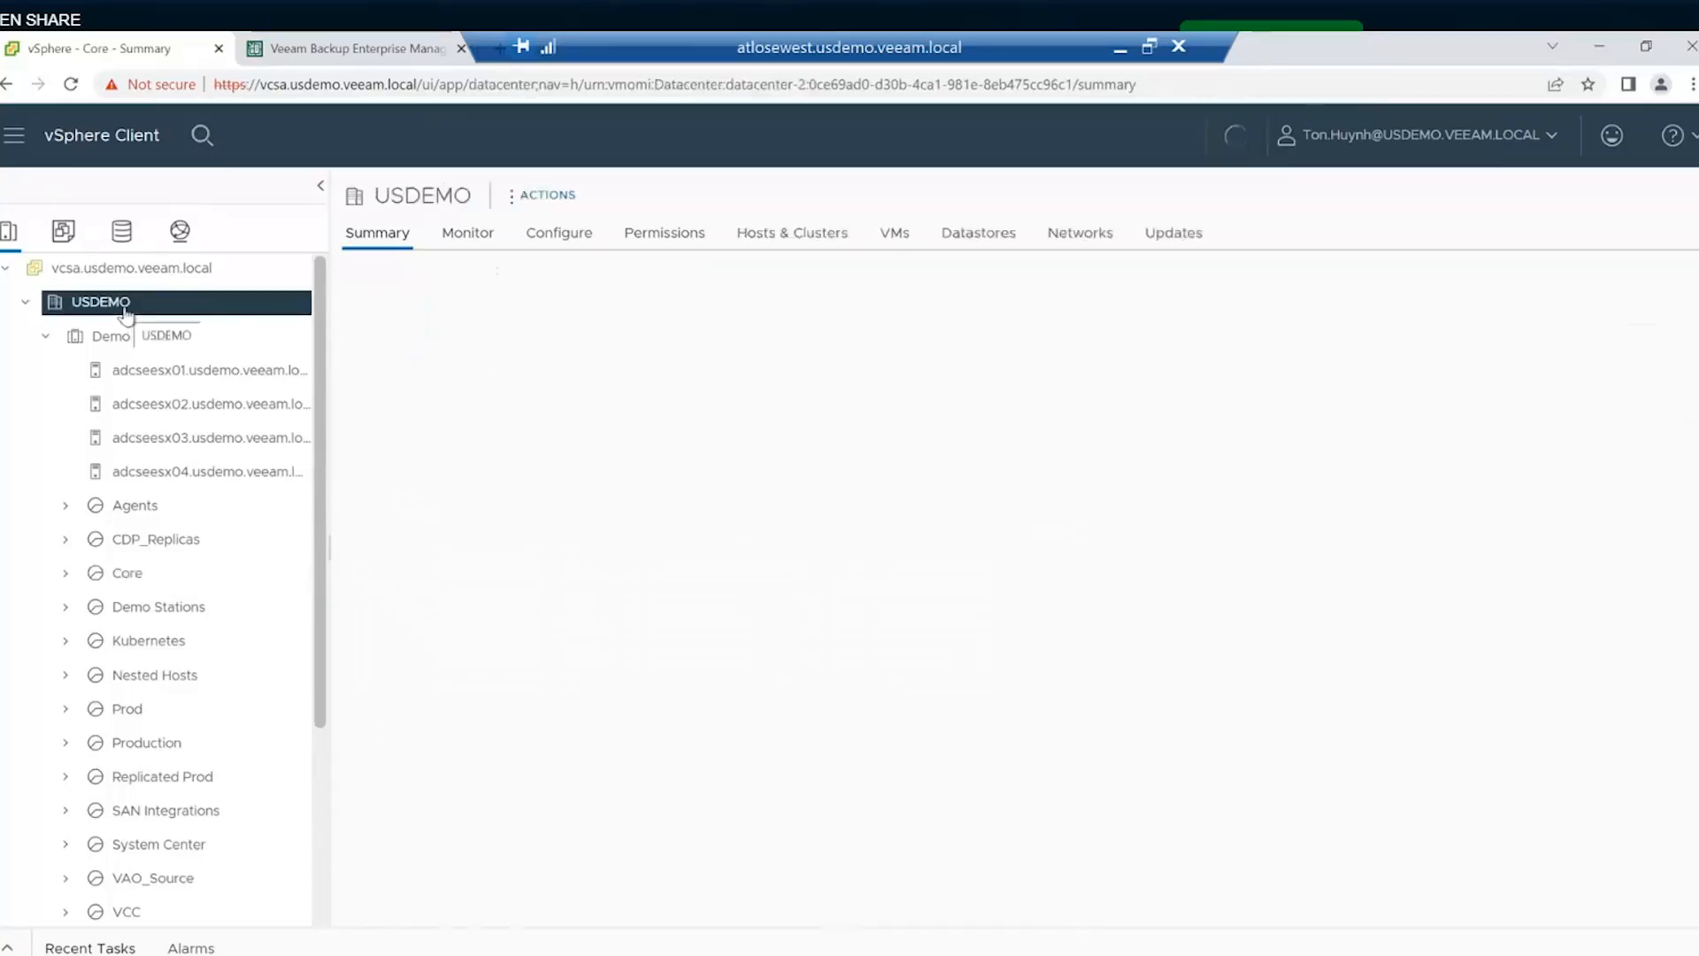
scroll(178, 463, down, 3)
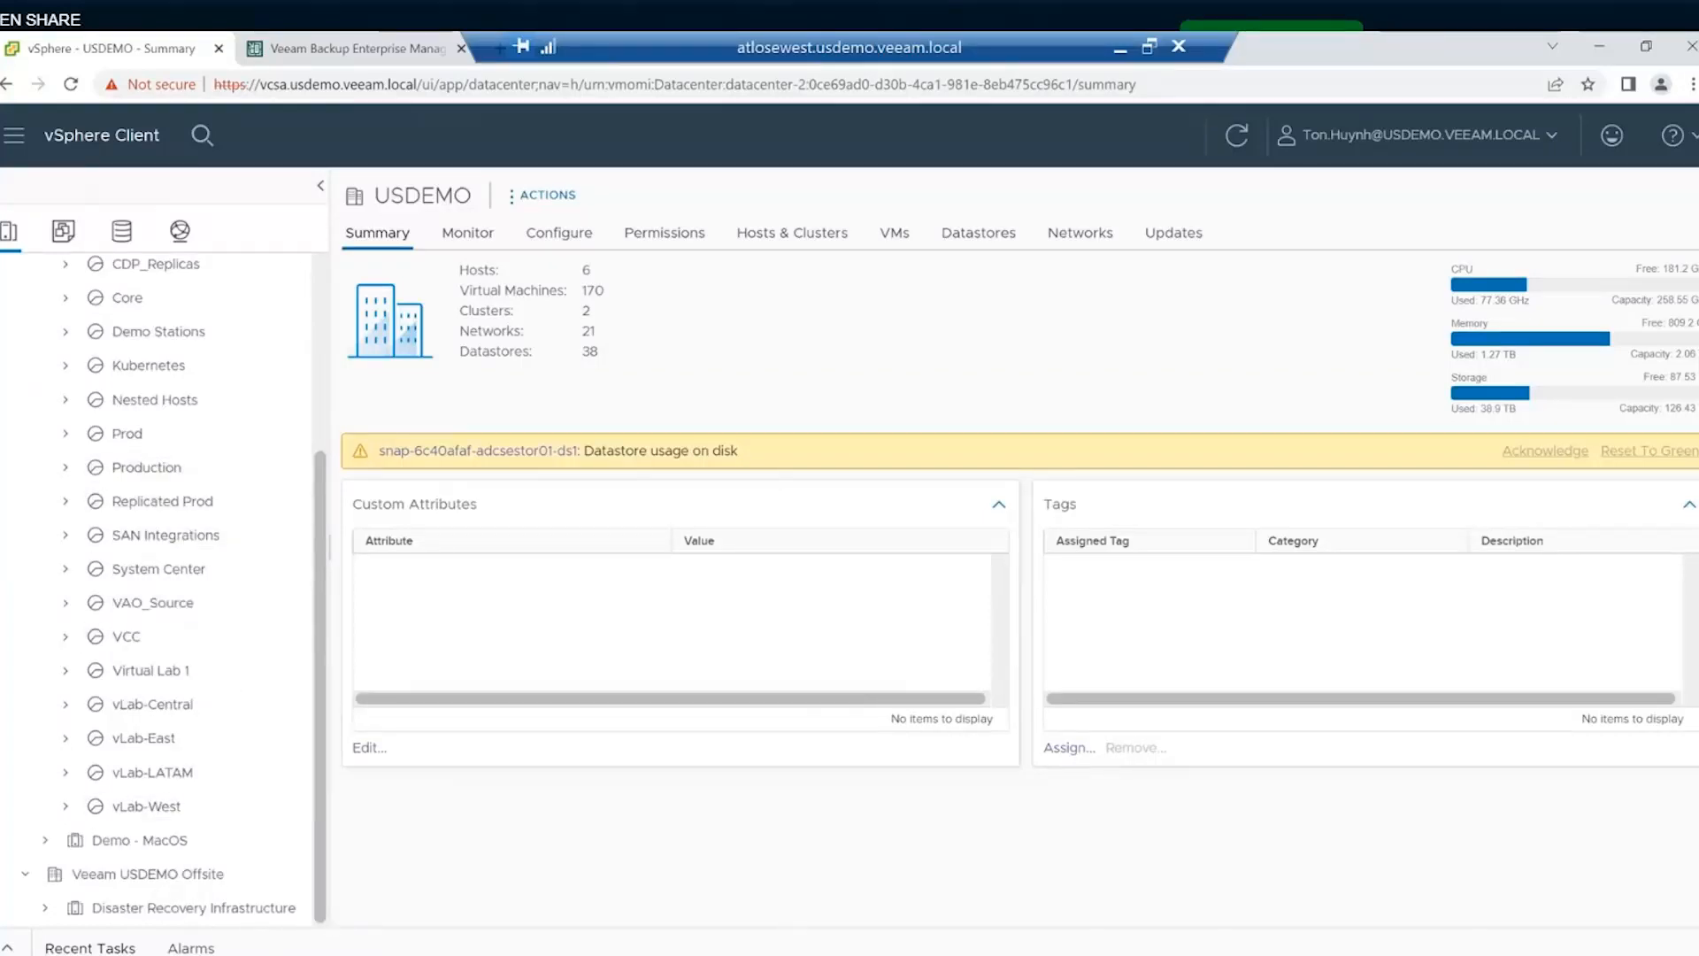
click(677, 899)
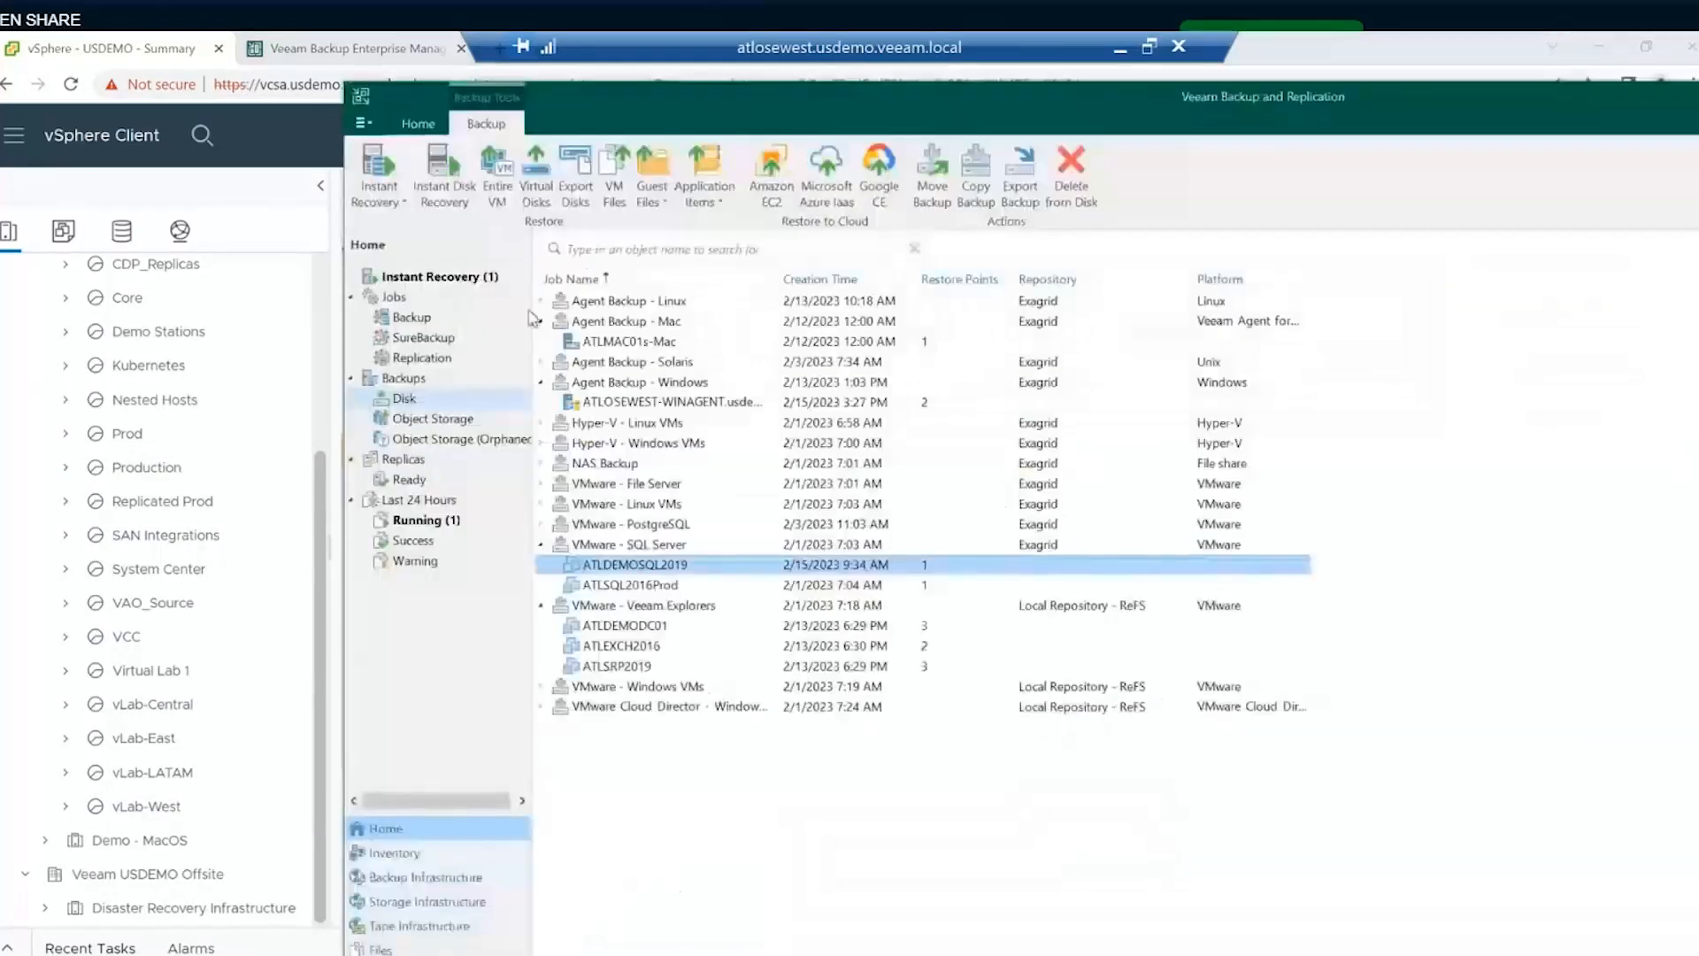
- Check the ATLDEMOSQL2019 restore session log under Instant Recovery (1), then return to vSphere Client
click(438, 276)
double_click(609, 287)
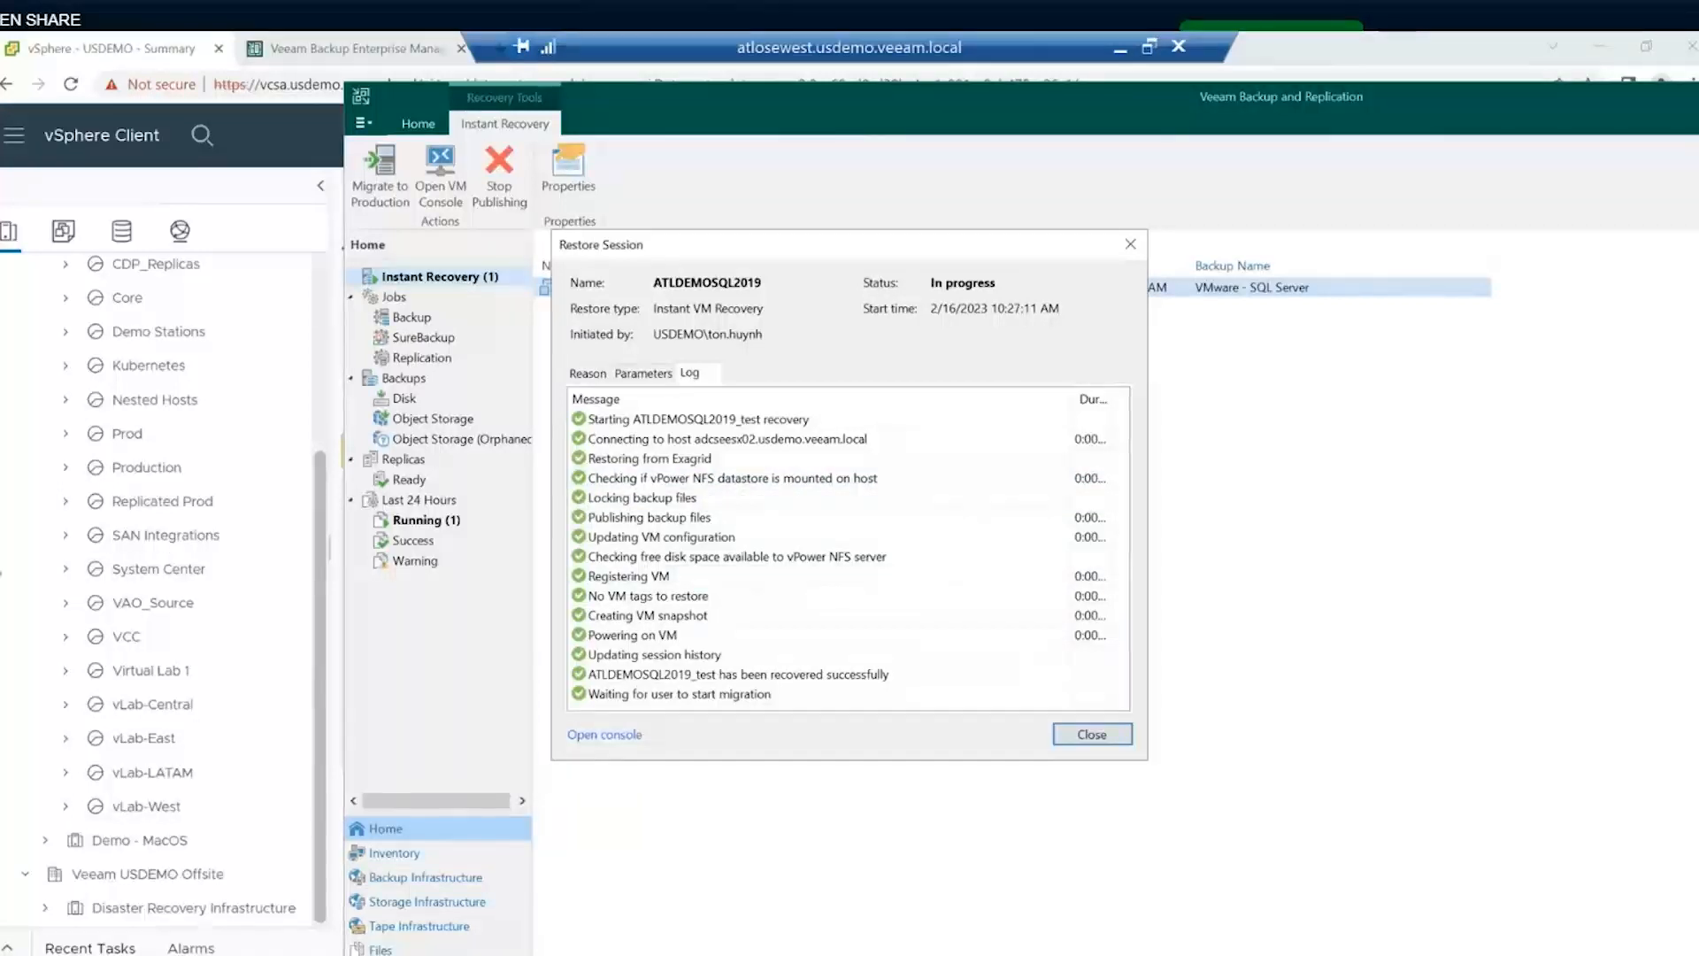
click(24, 574)
scroll(237, 677, up, 2)
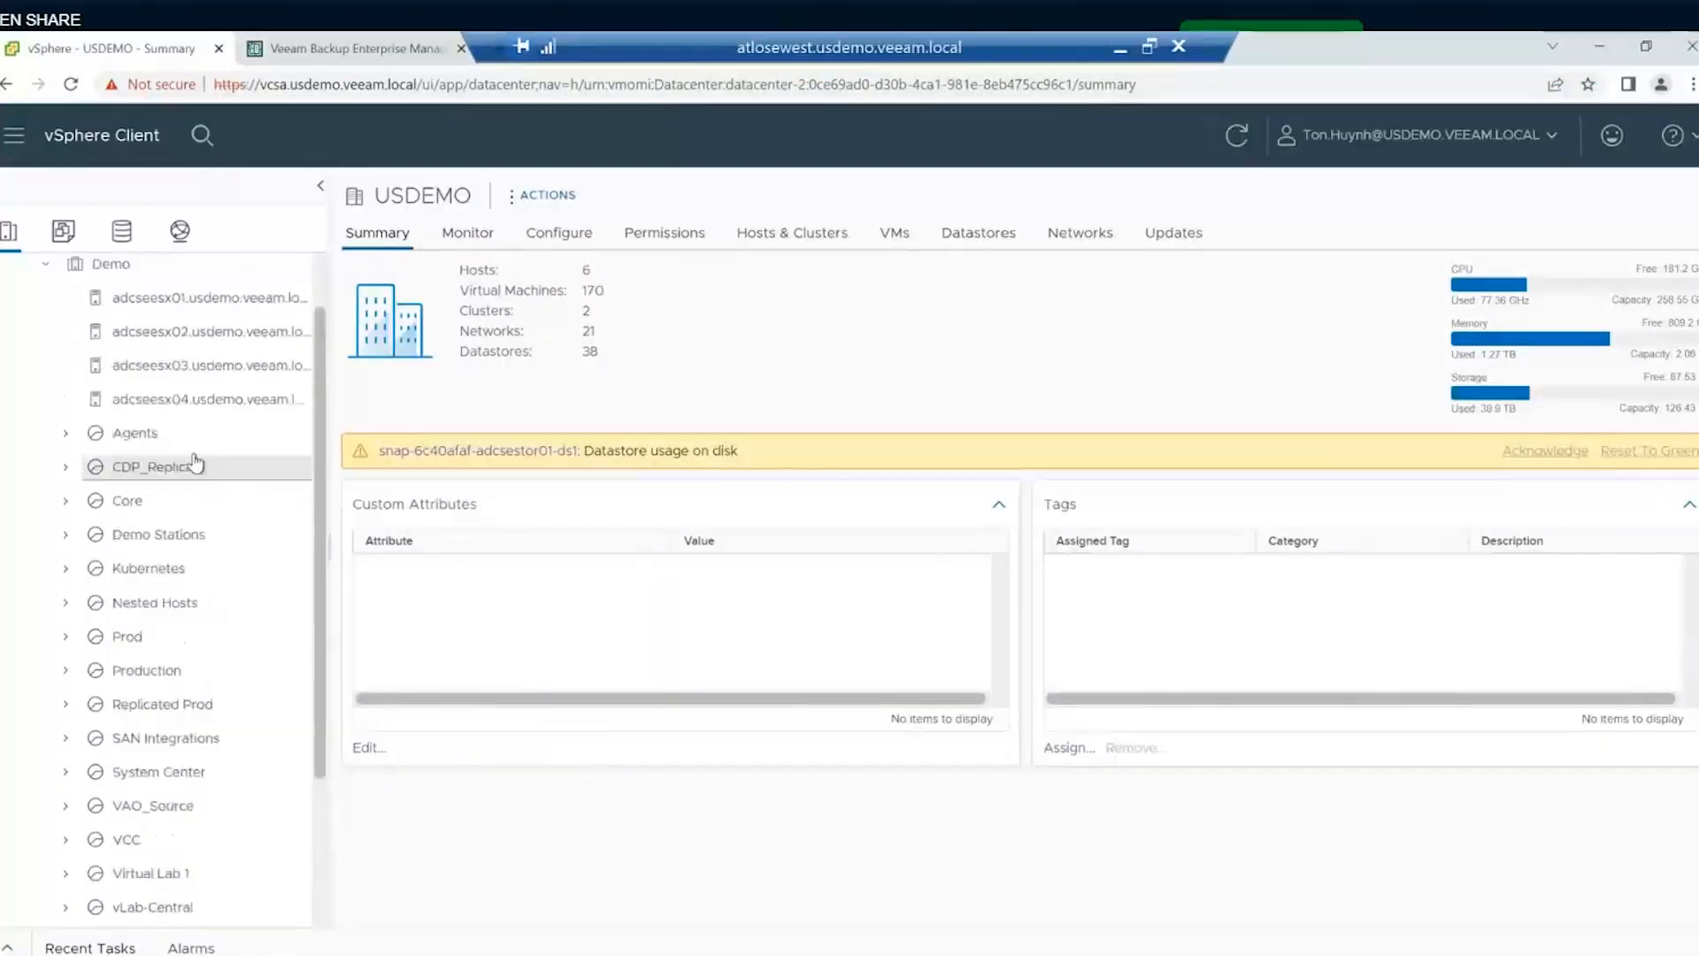
- Reload vSphere Client and open the Veeam USDEMO Offsite datacenter summary
scroll(168, 566, down, 3)
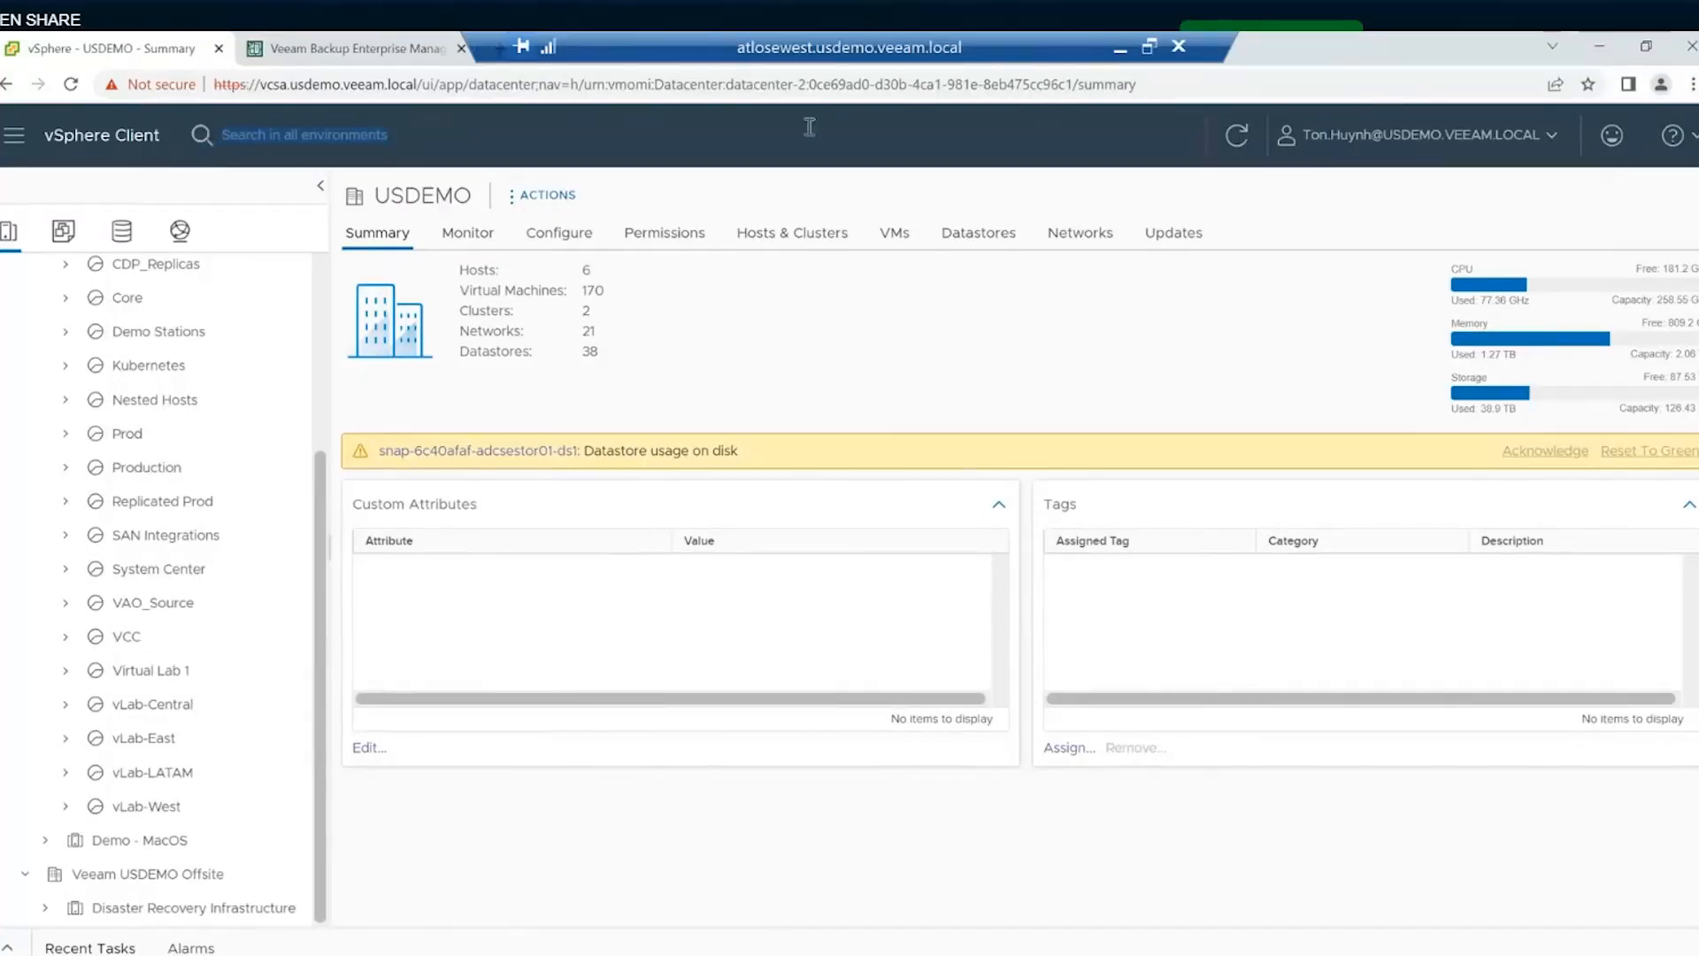
click(1173, 86)
key(Return)
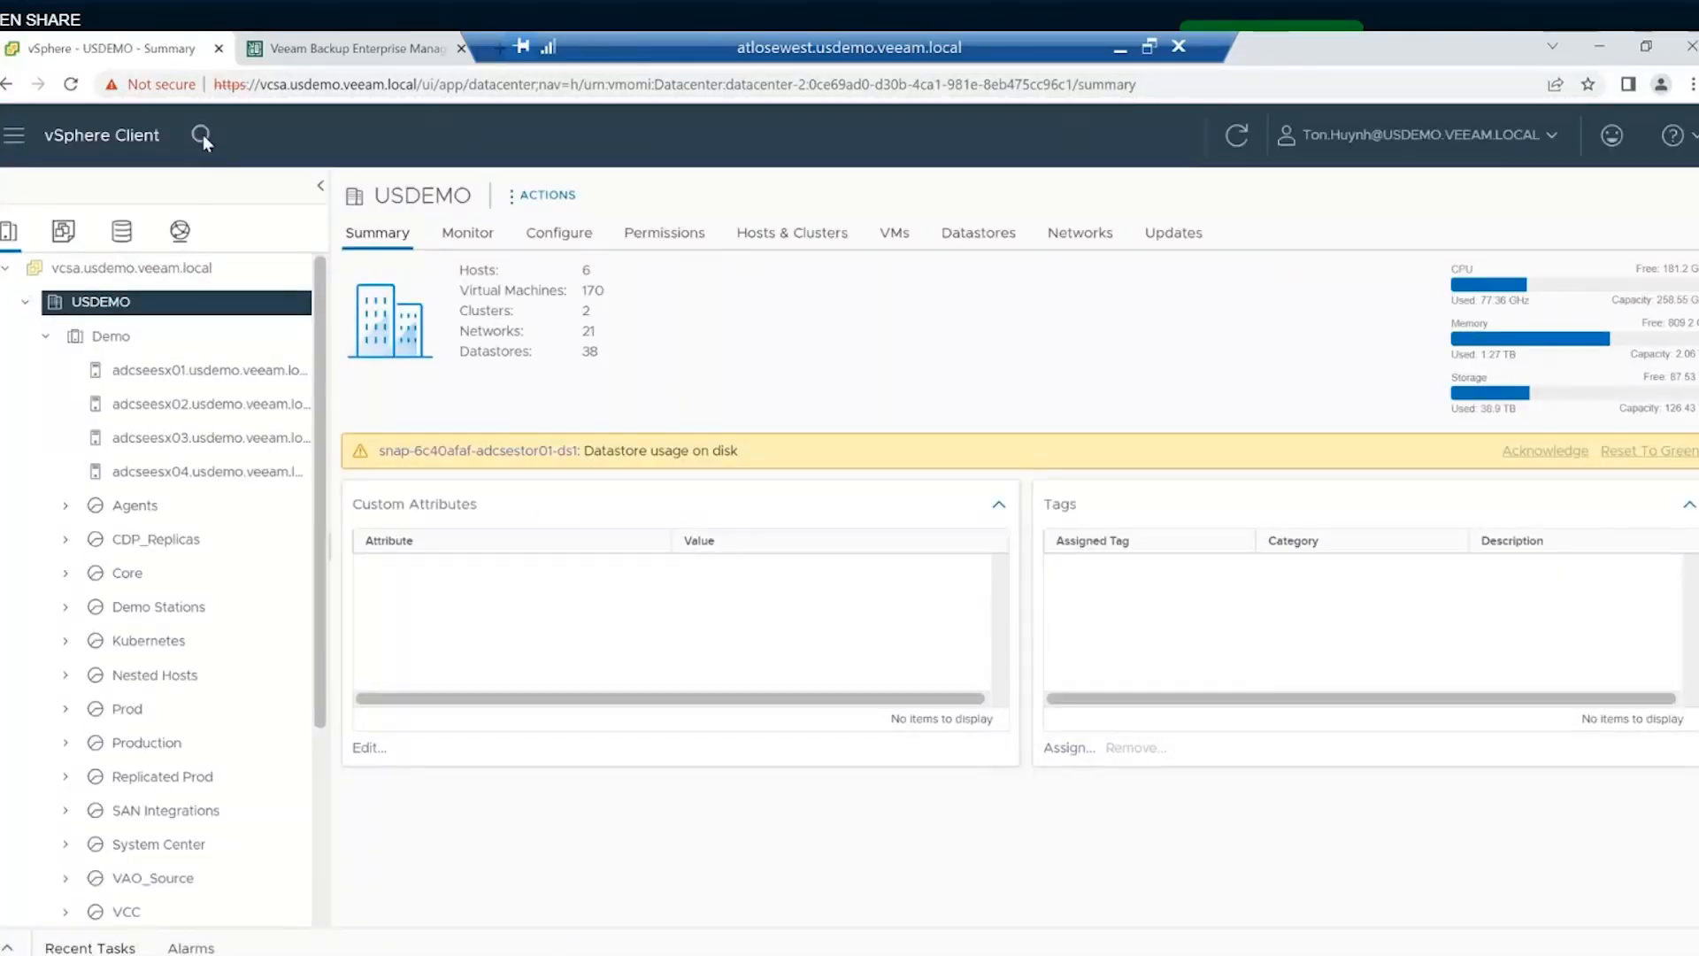
scroll(216, 319, down, 3)
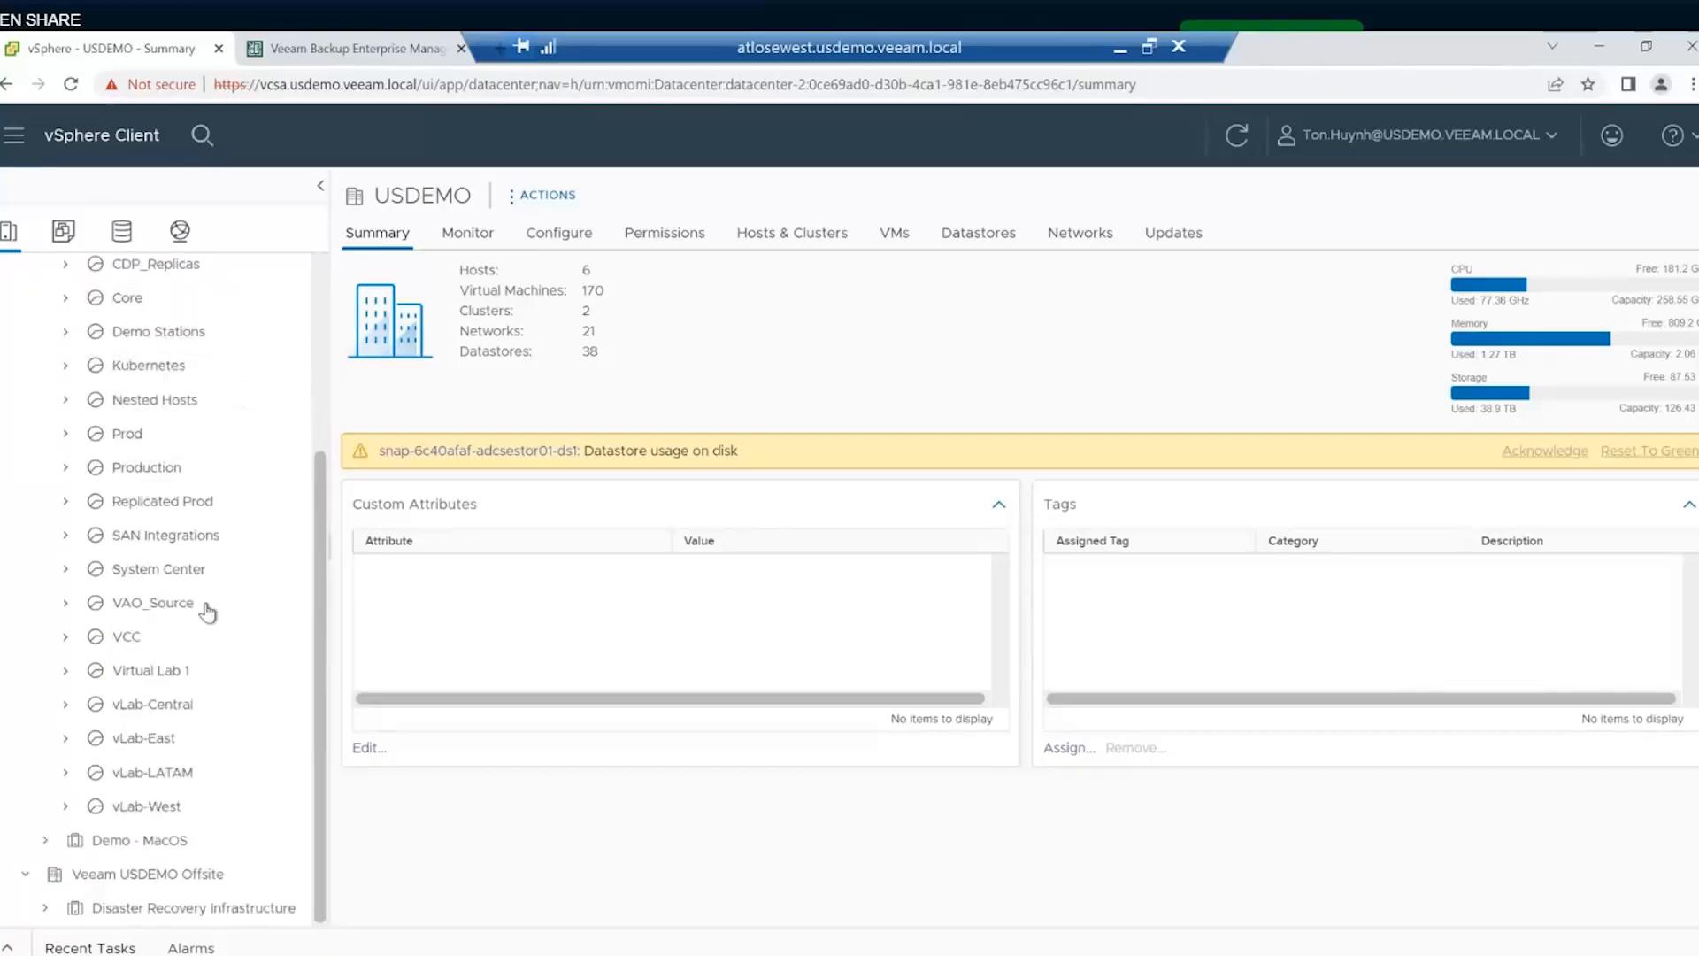
click(102, 877)
scroll(166, 469, up, 2)
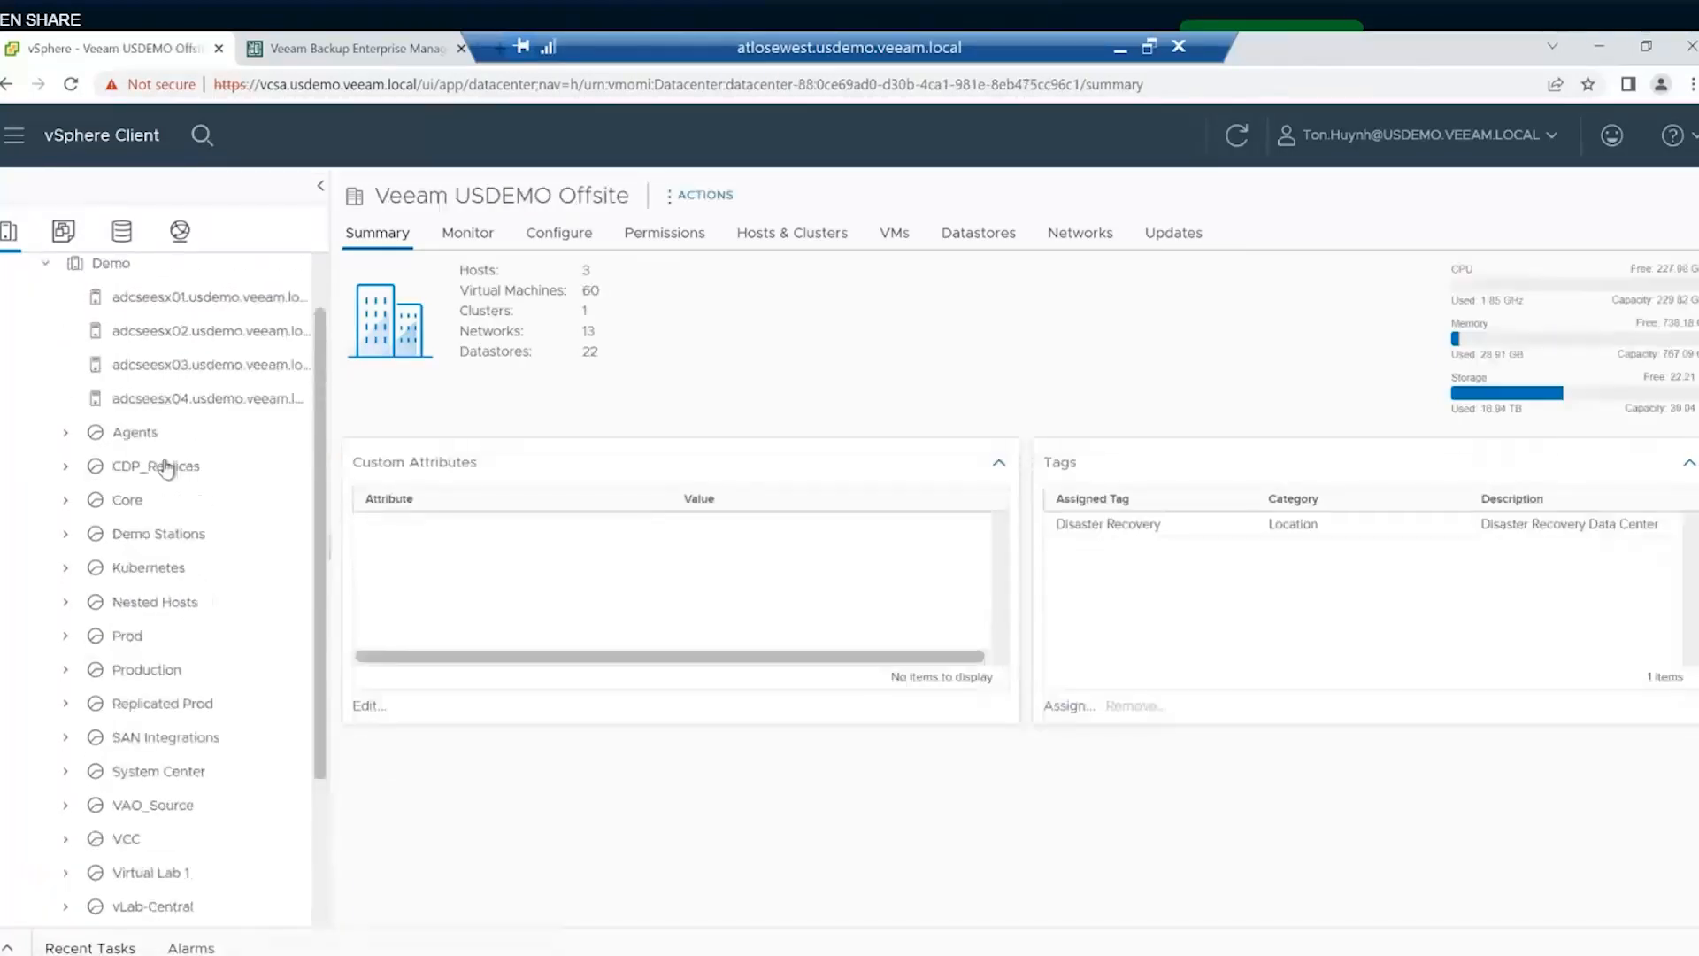
- Expand Prod, open ATLDEMOSQL2019_test, launch its web console, then go back to Veeam
click(69, 637)
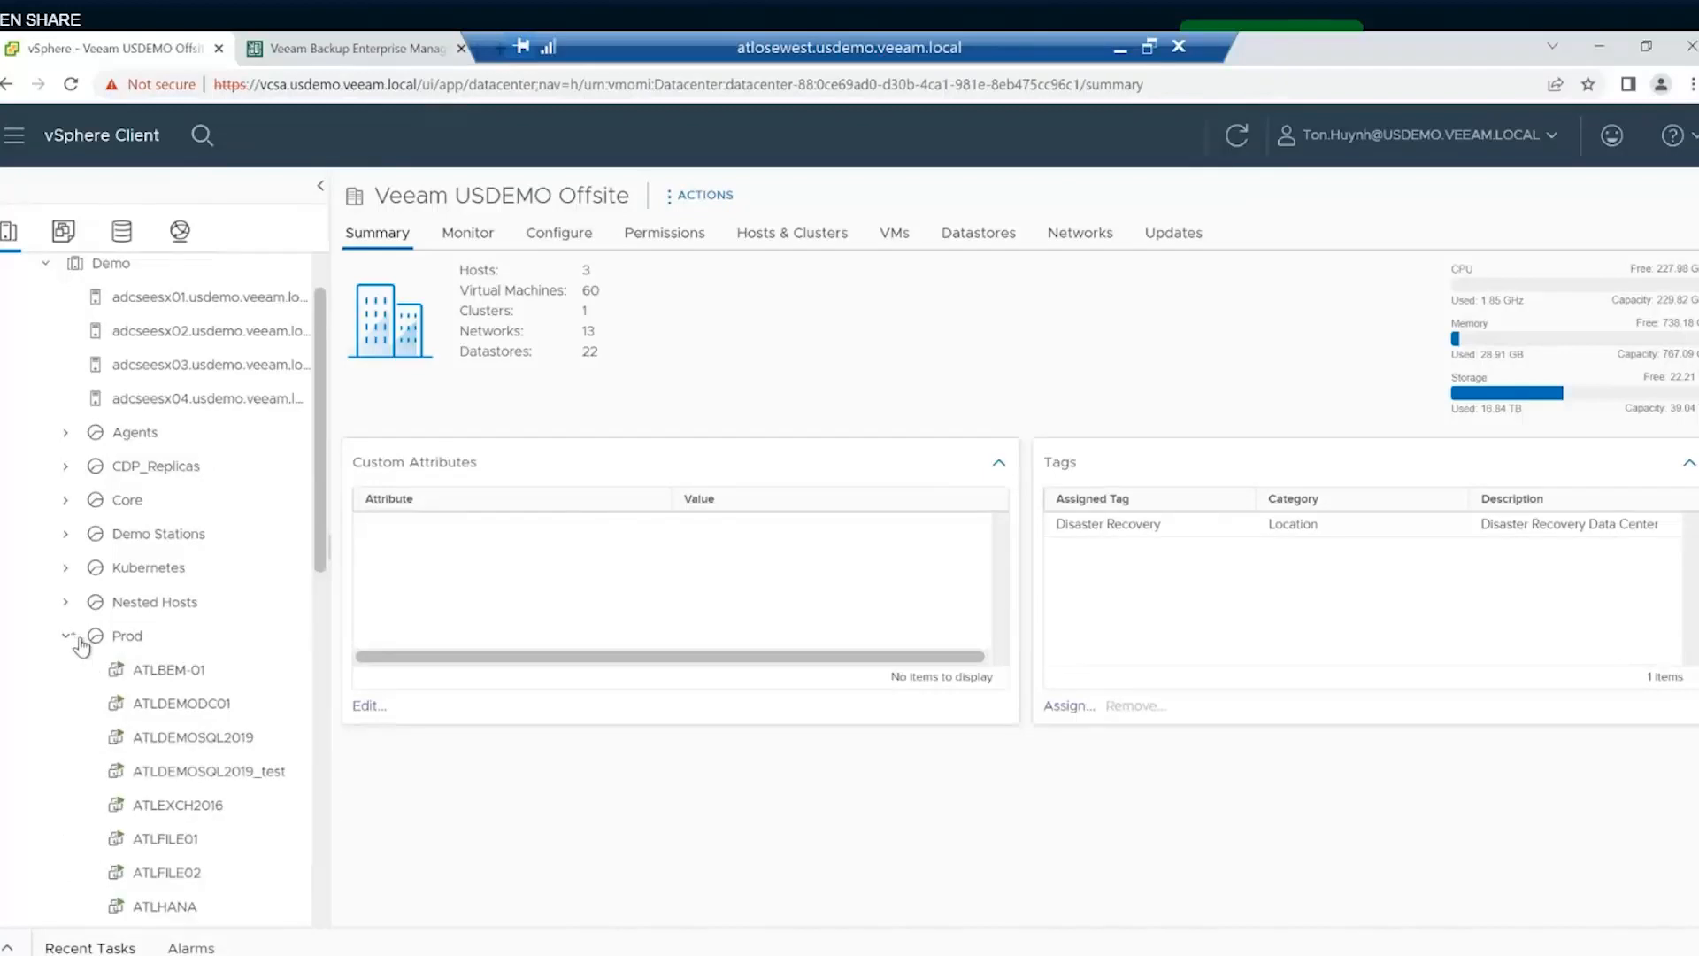
scroll(185, 690, down, 2)
click(212, 569)
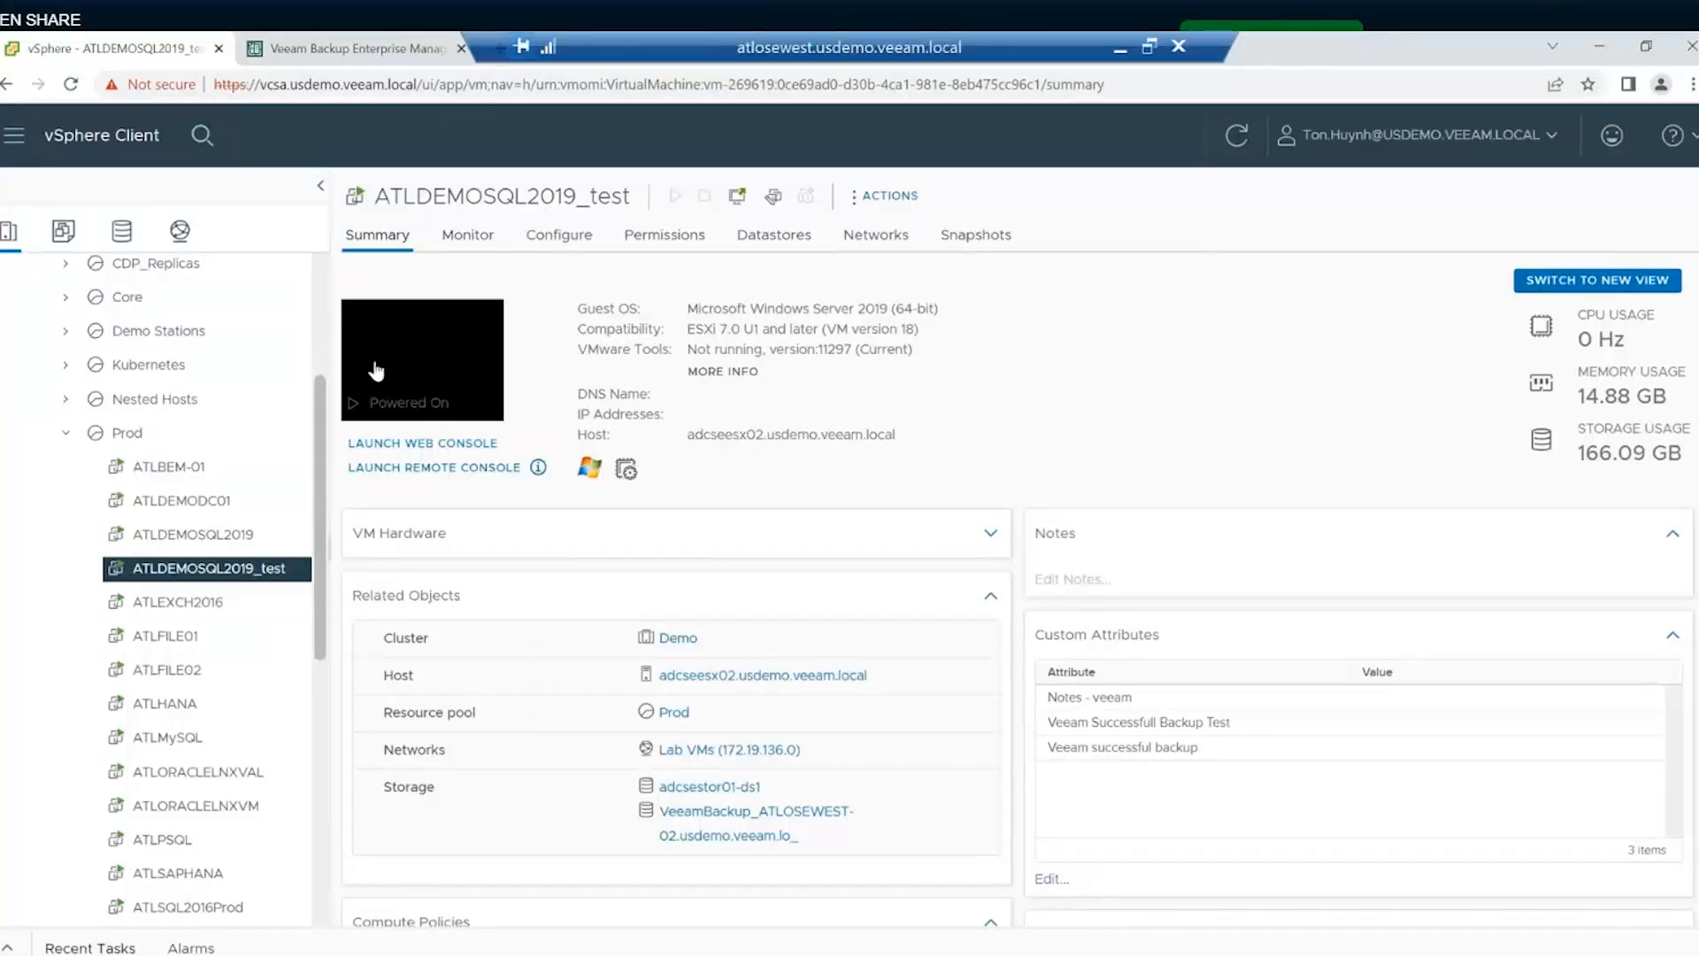
click(416, 442)
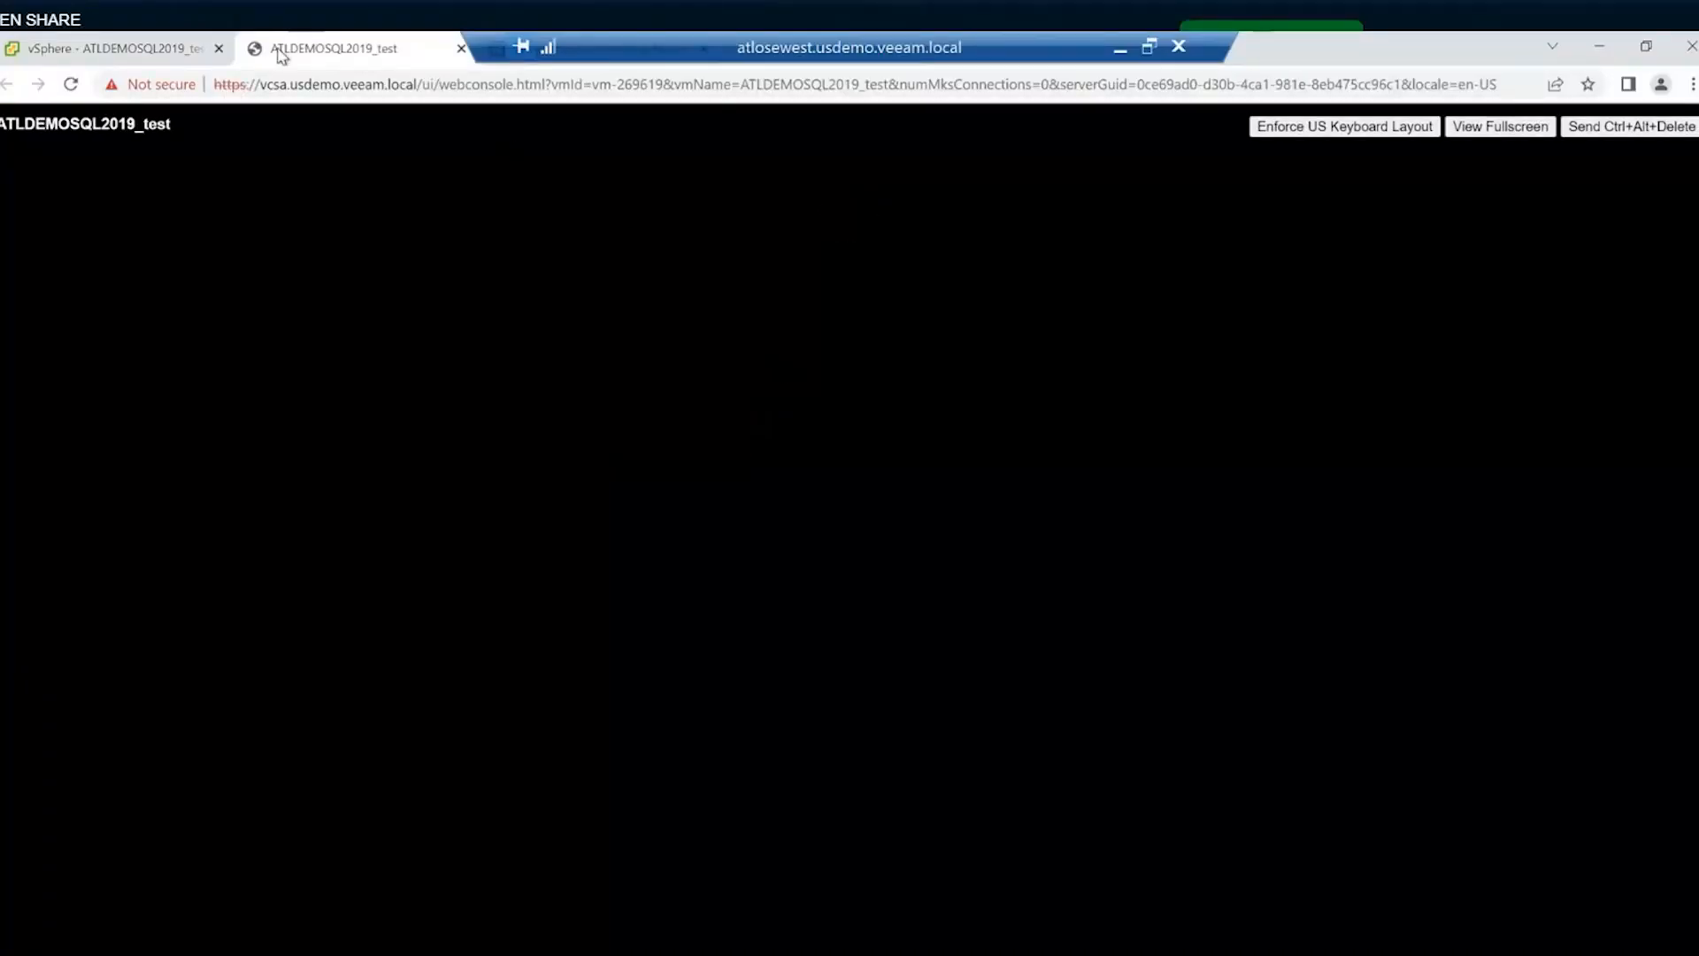
click(155, 50)
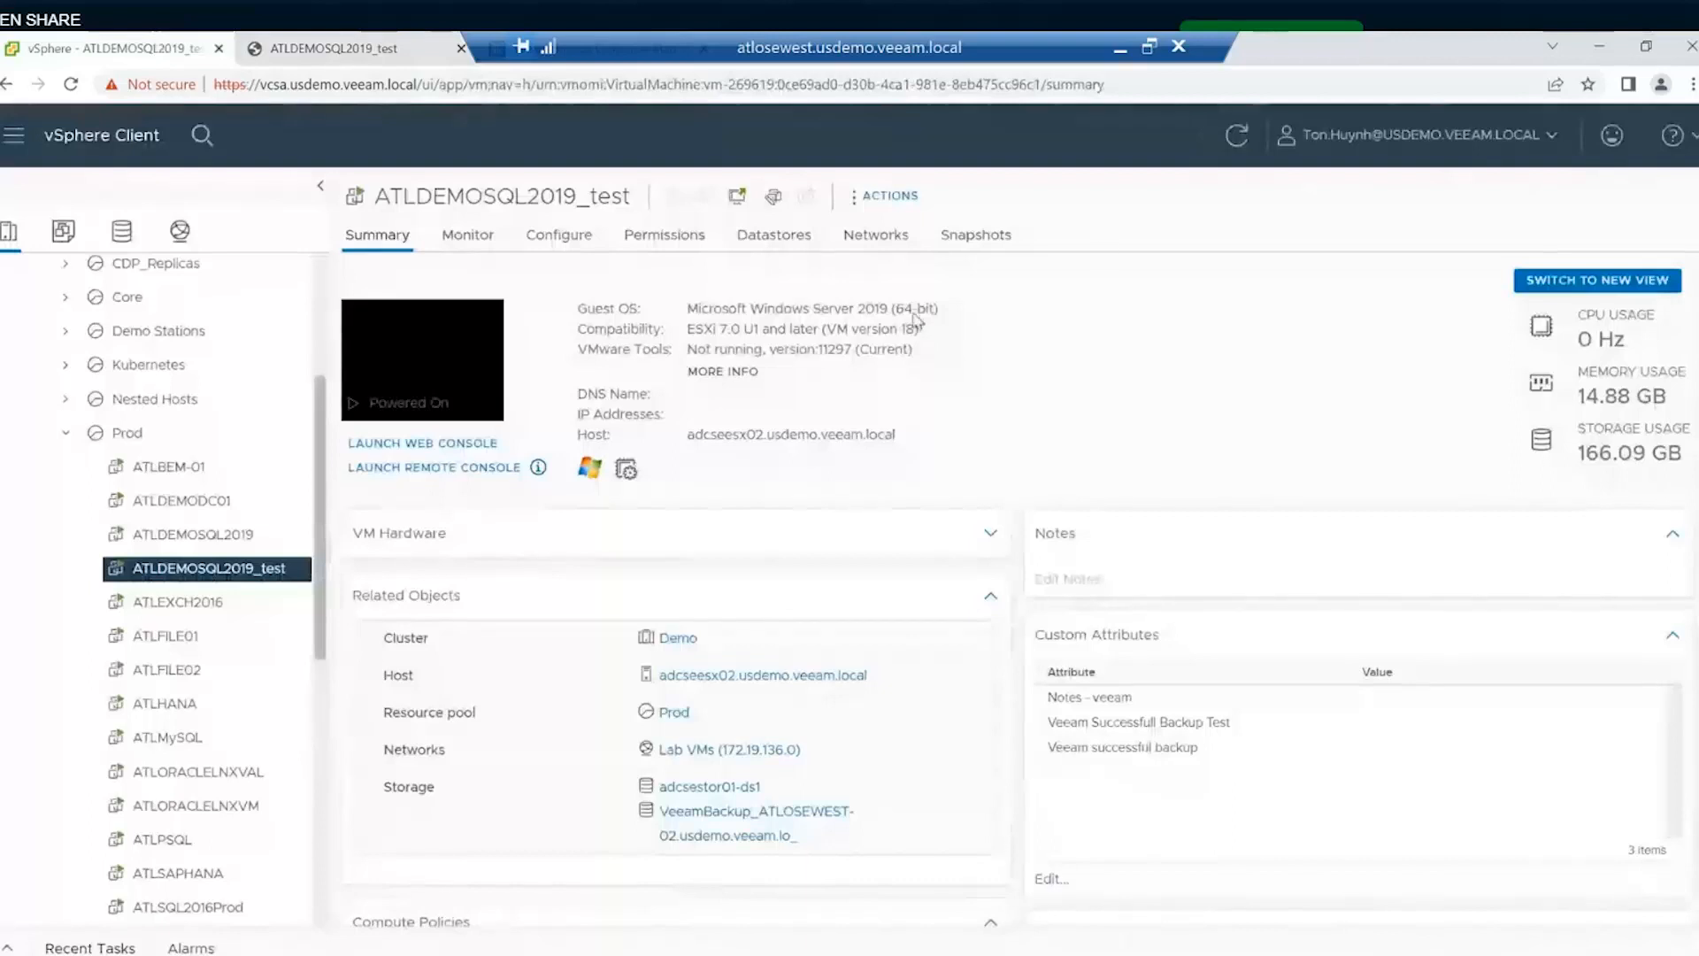
click(1599, 46)
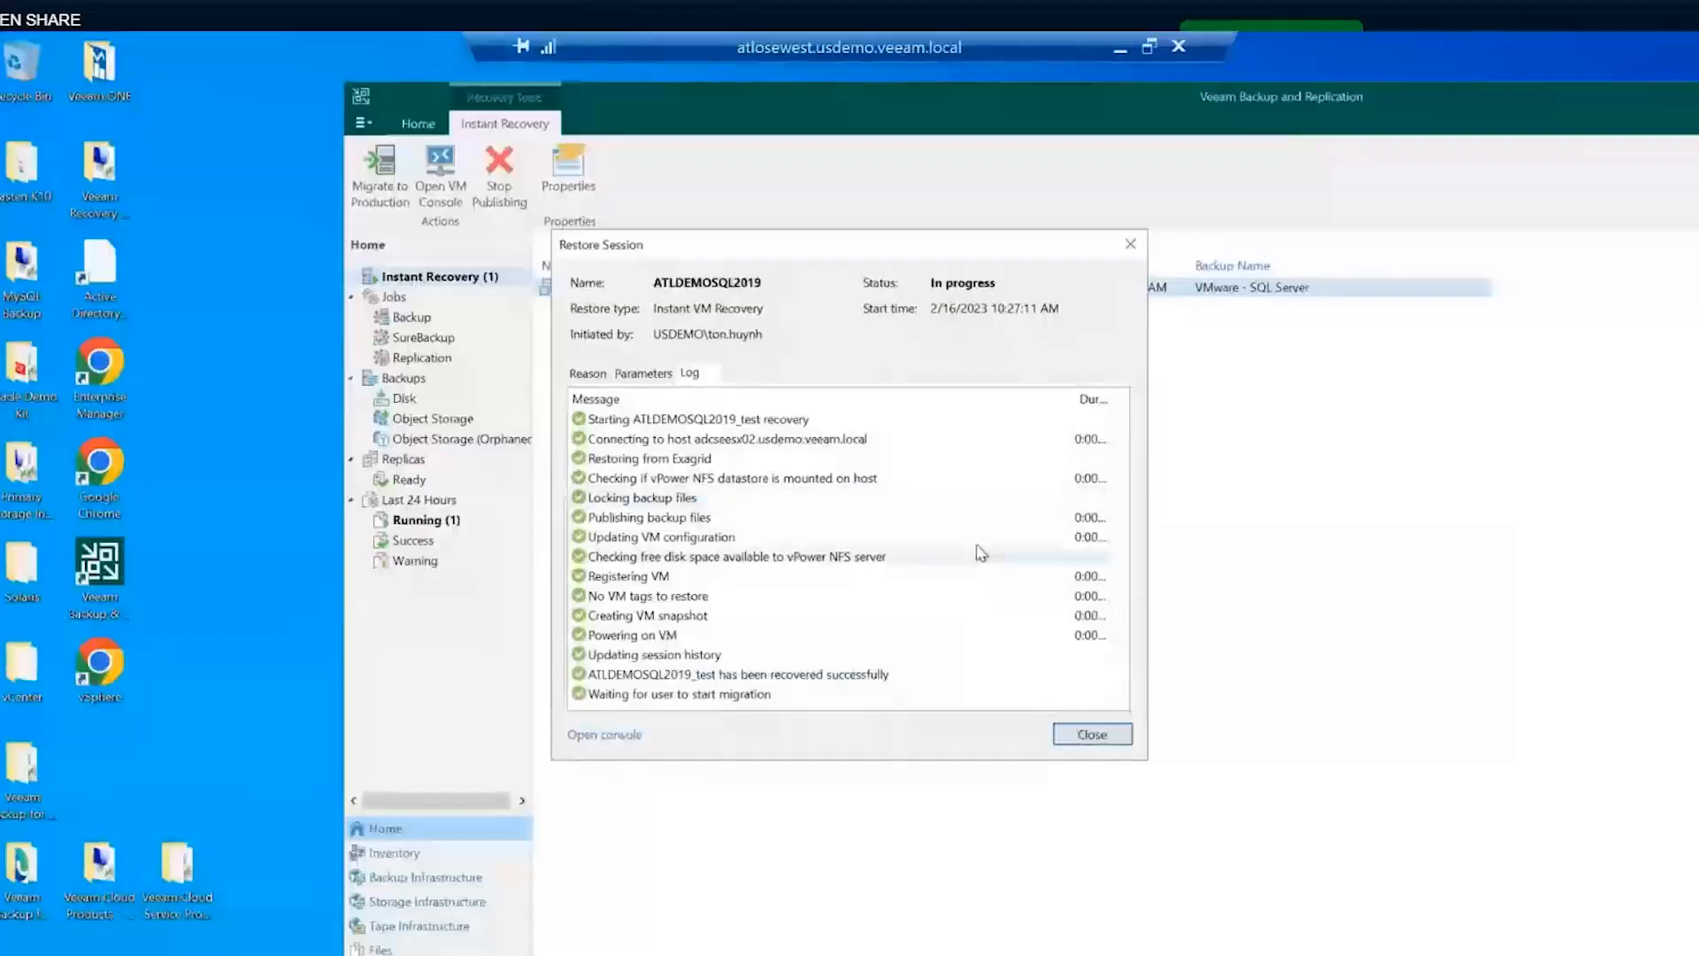
- Close the session log and stop publishing ATLDEMOSQL2019_test, confirming and dismissing the unmount window
click(1092, 734)
right_click(610, 286)
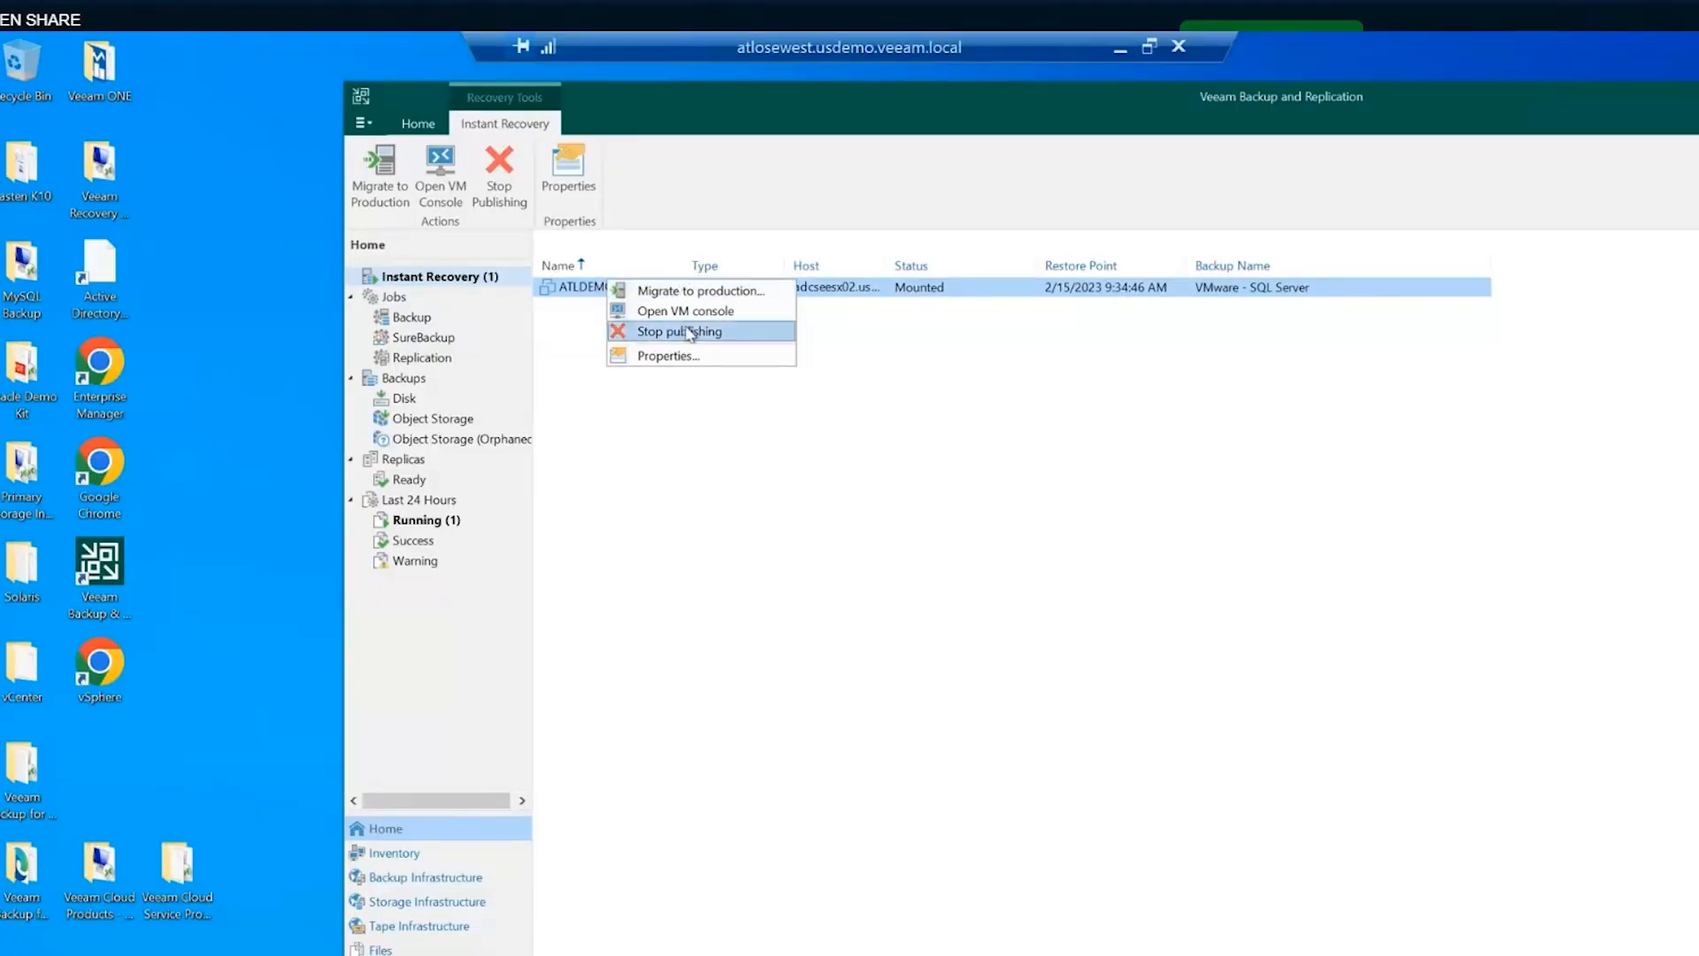
click(669, 390)
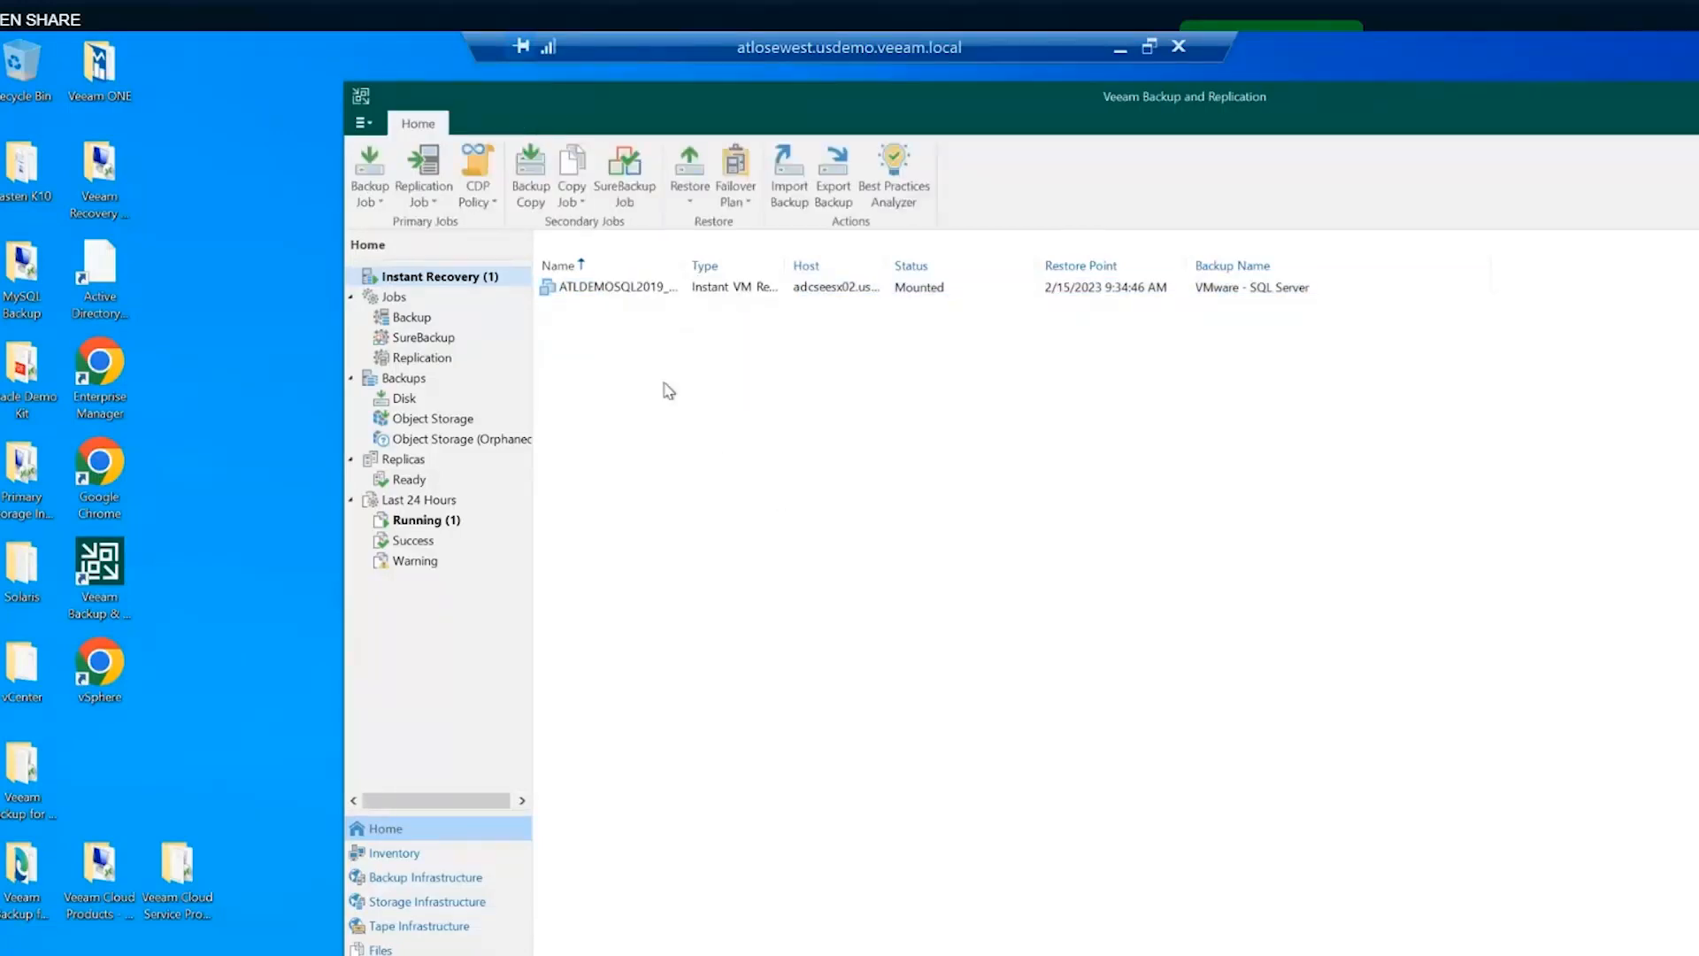
click(600, 292)
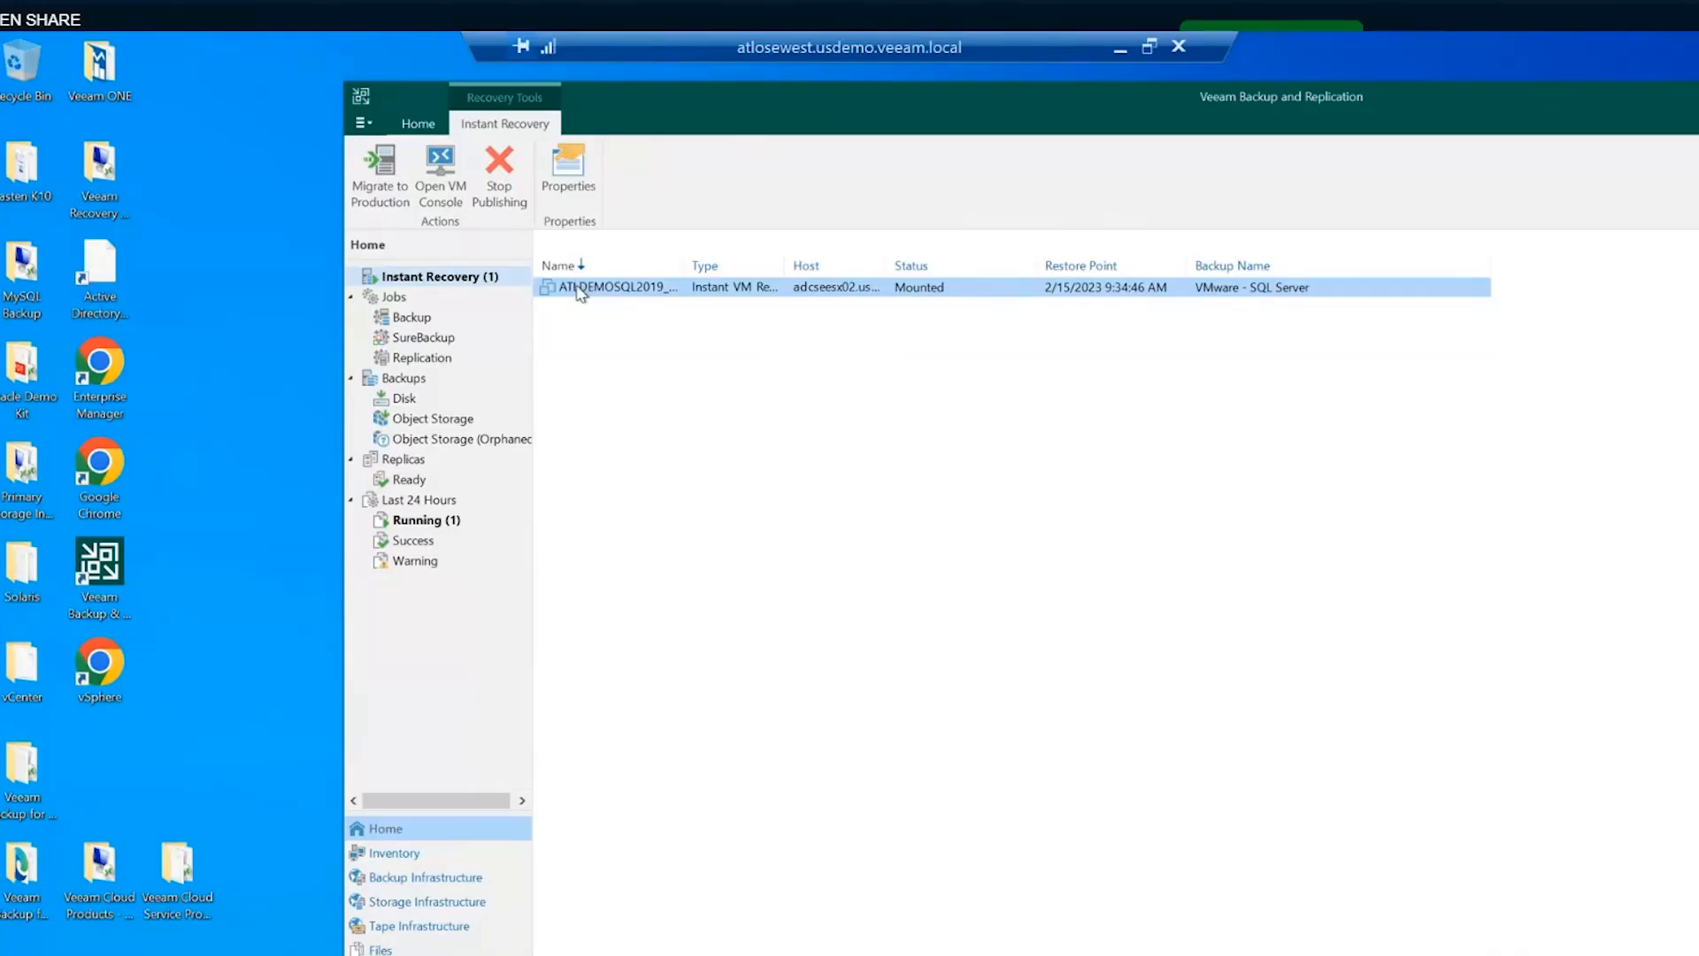
right_click(580, 292)
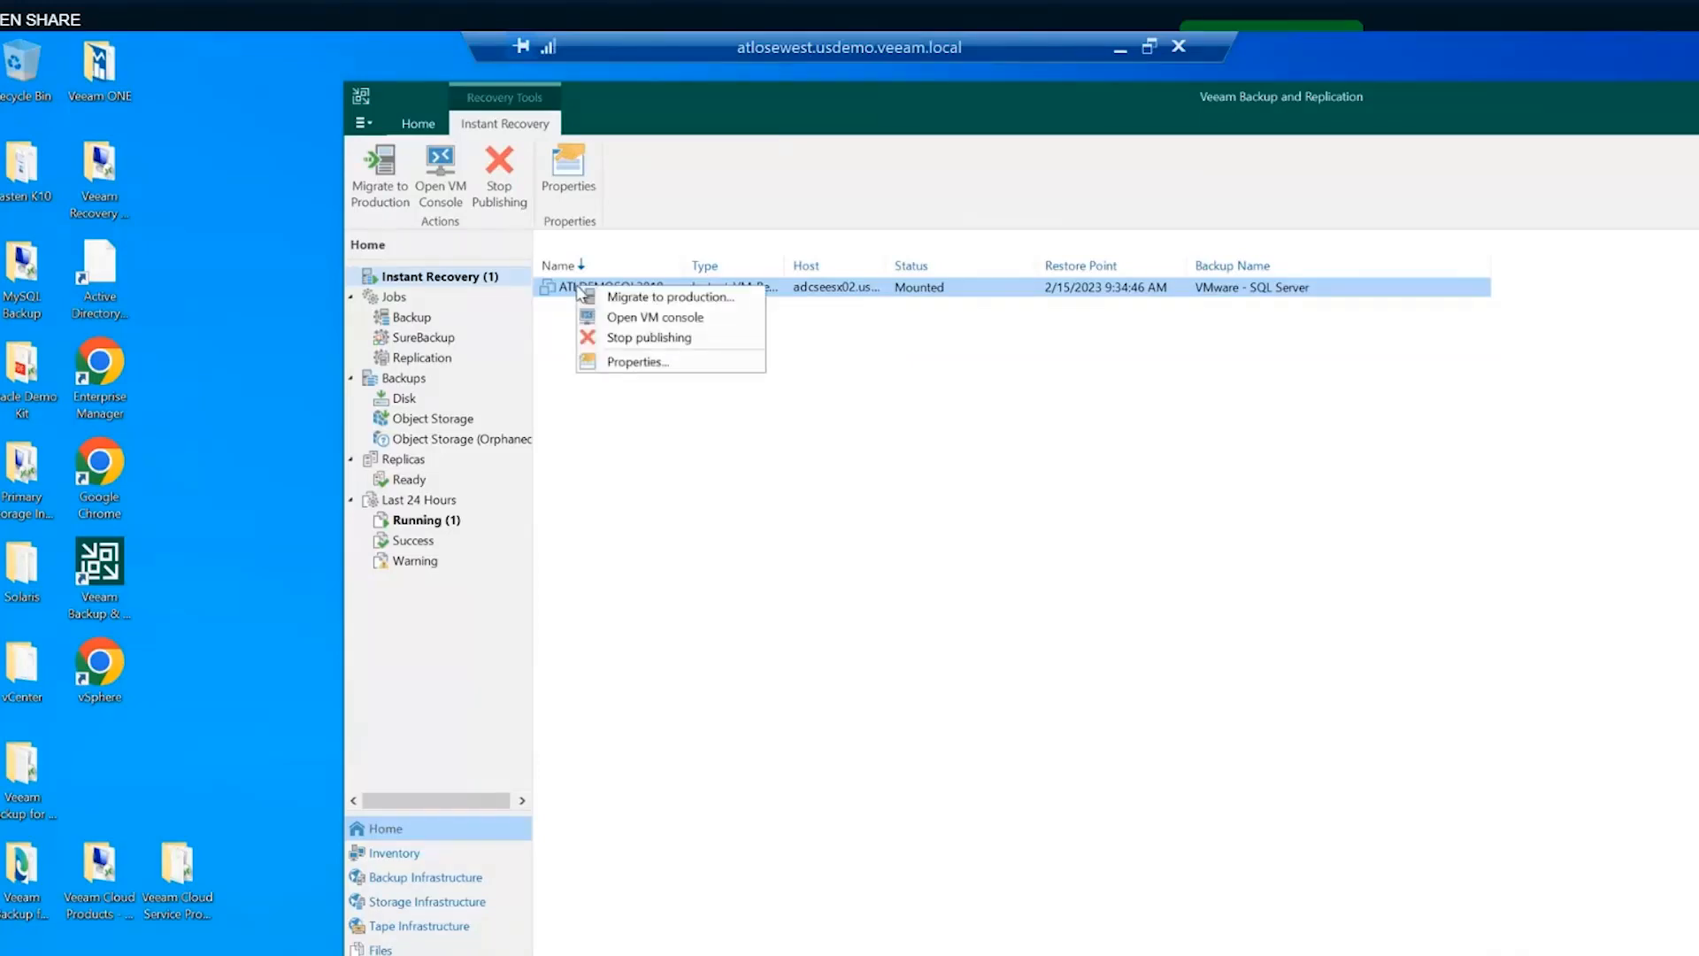
click(629, 344)
click(1302, 589)
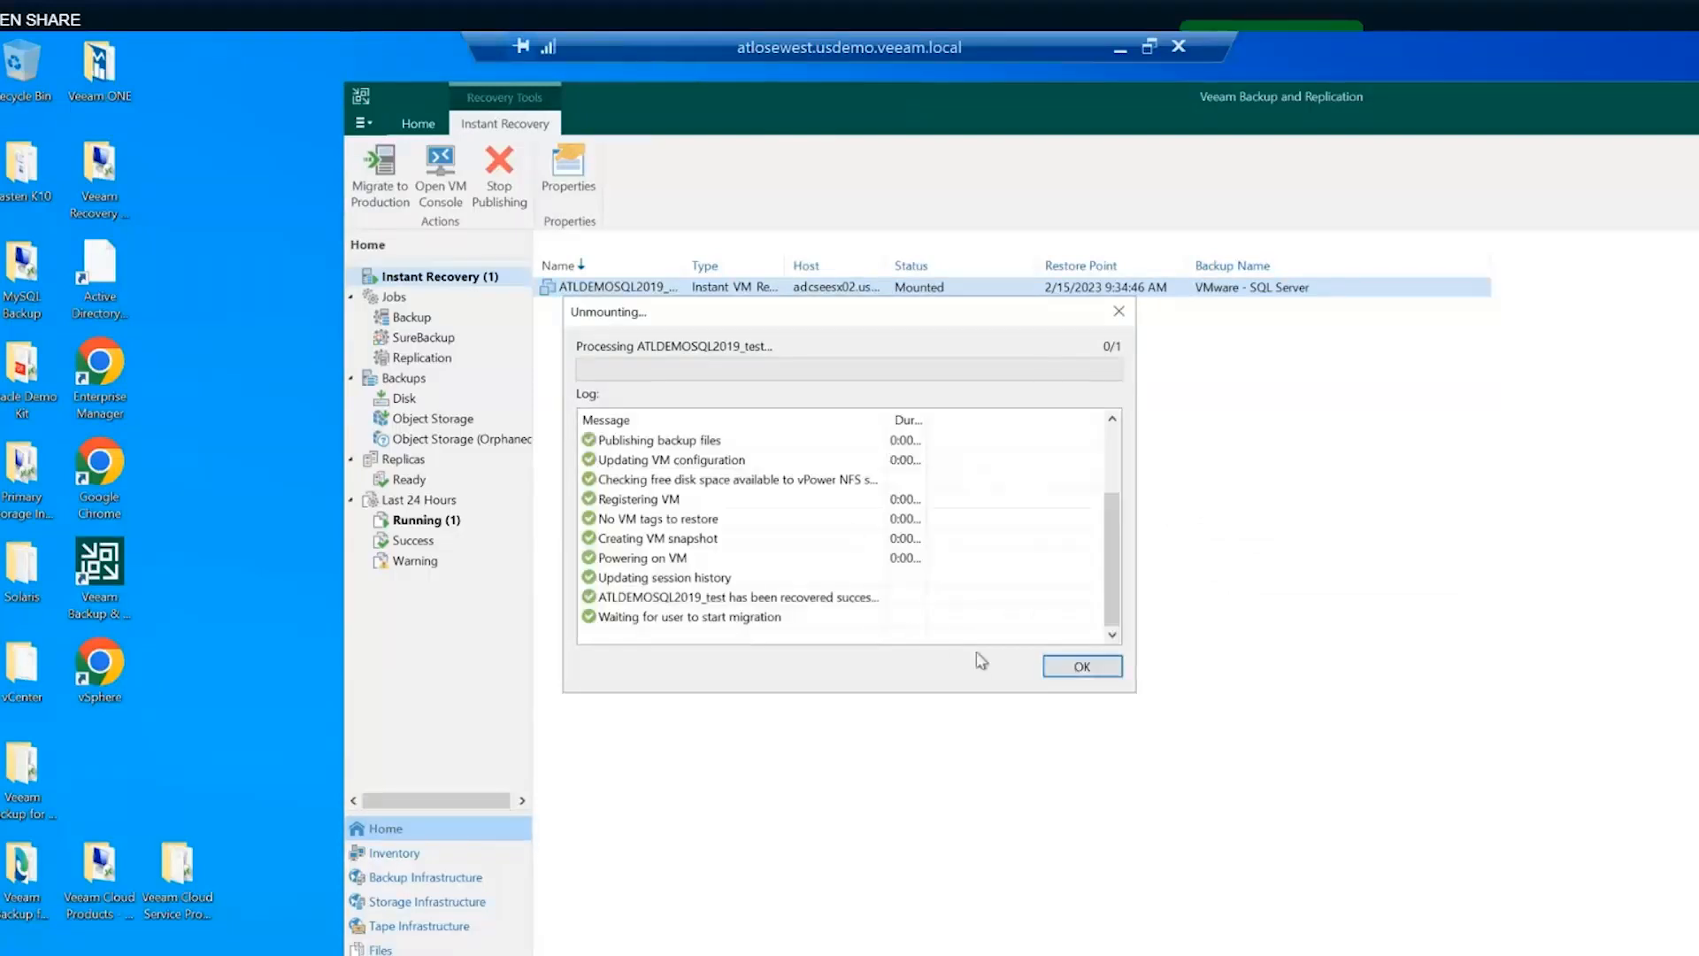
click(1082, 668)
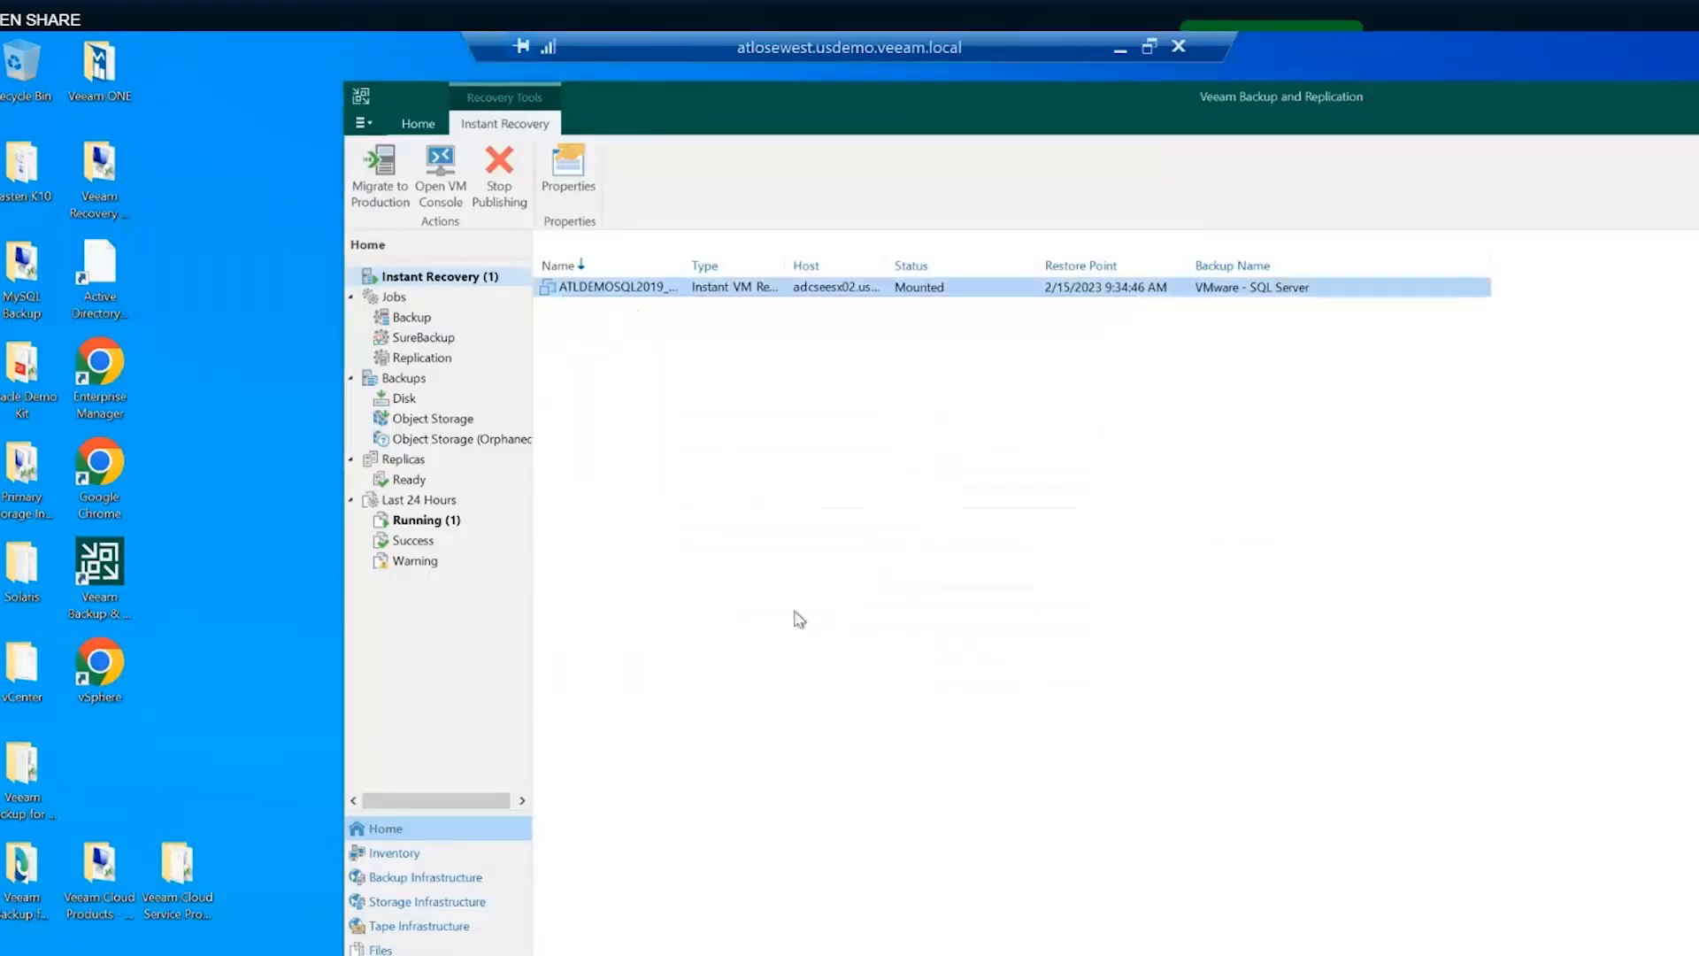
click(408, 421)
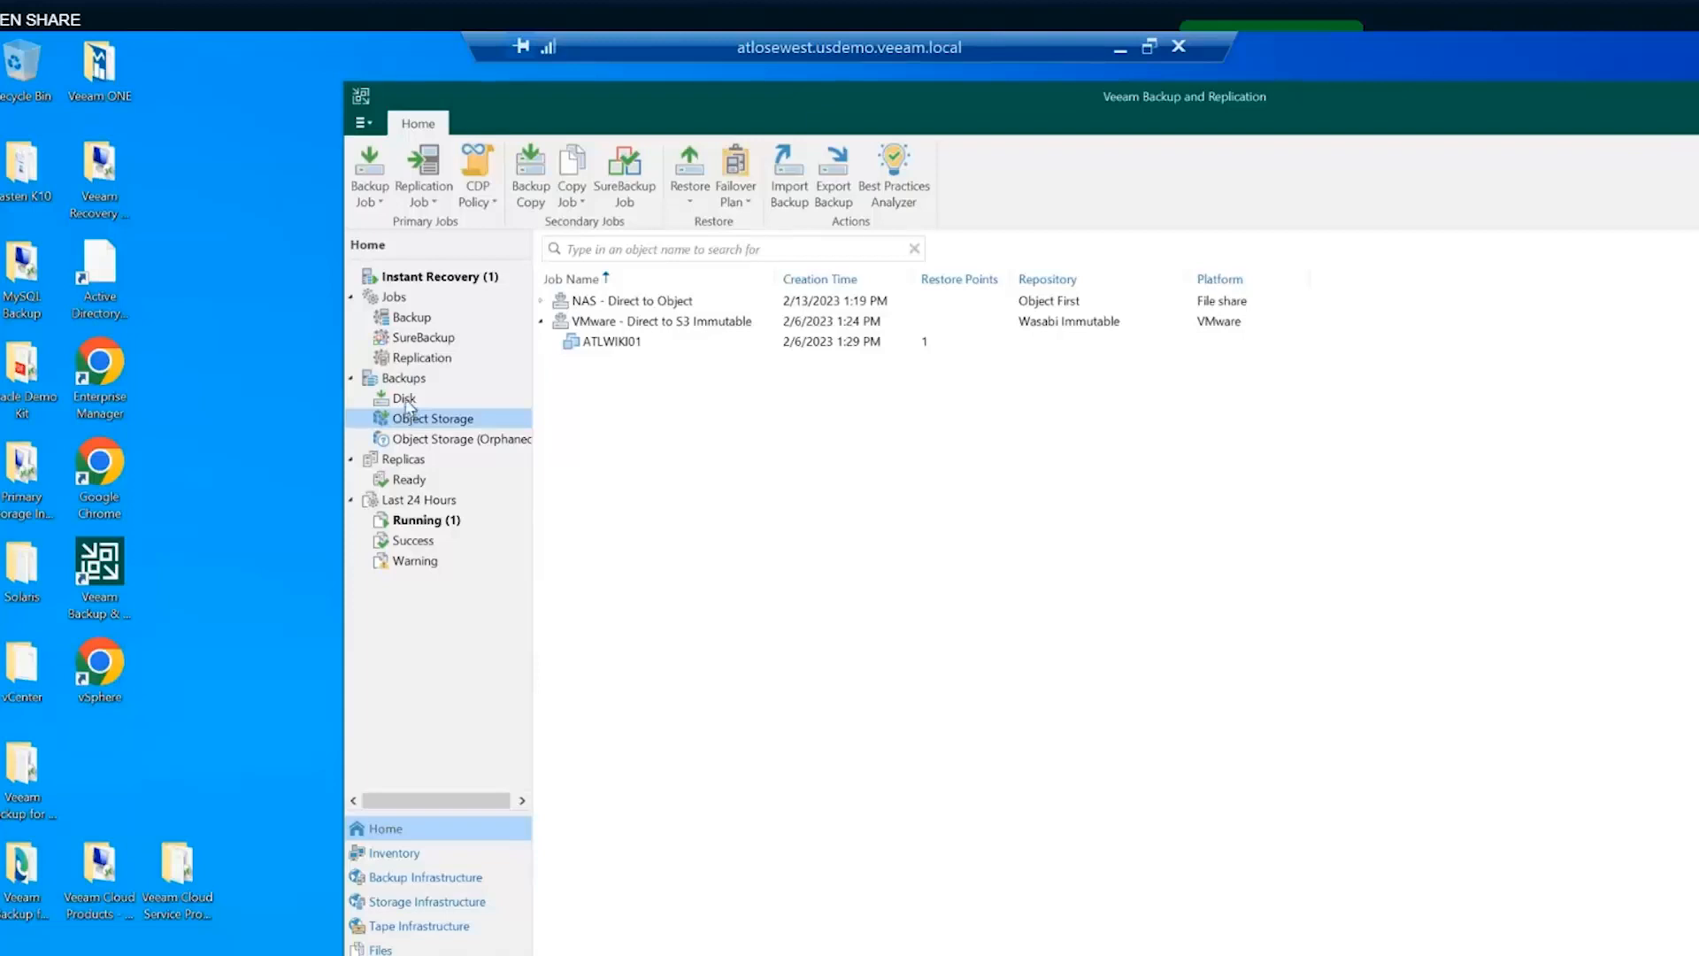
- Look at ATLWIKI01's restore options, then switch to the backups stored on disk
click(589, 345)
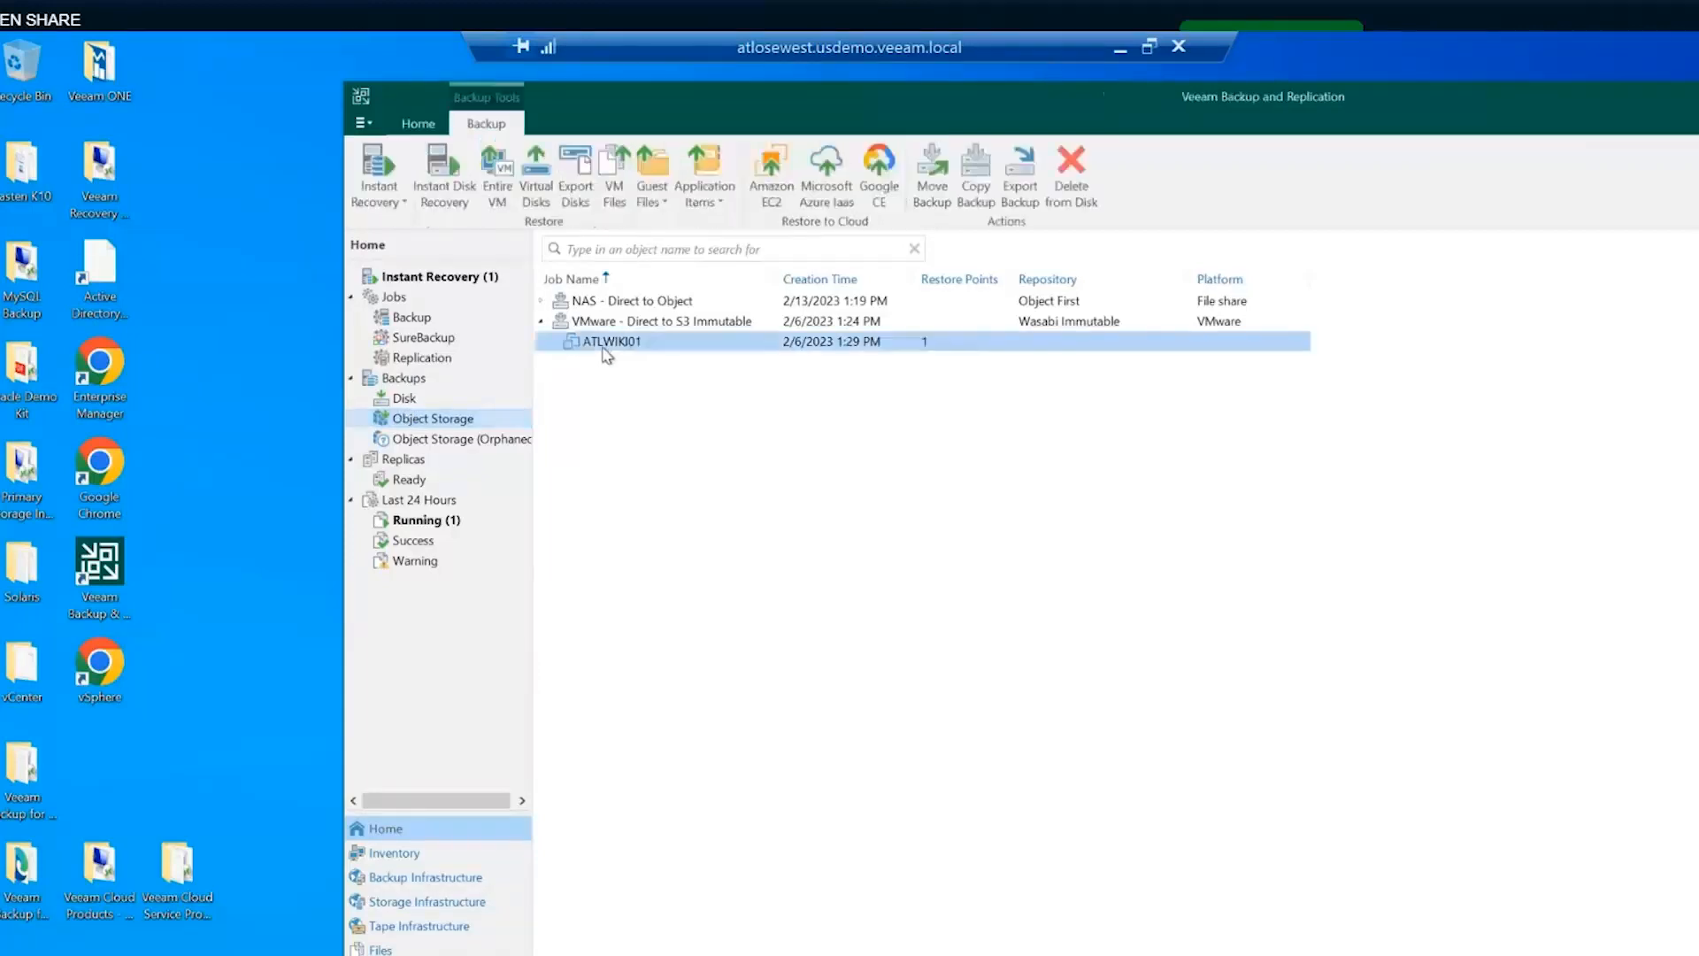
right_click(601, 346)
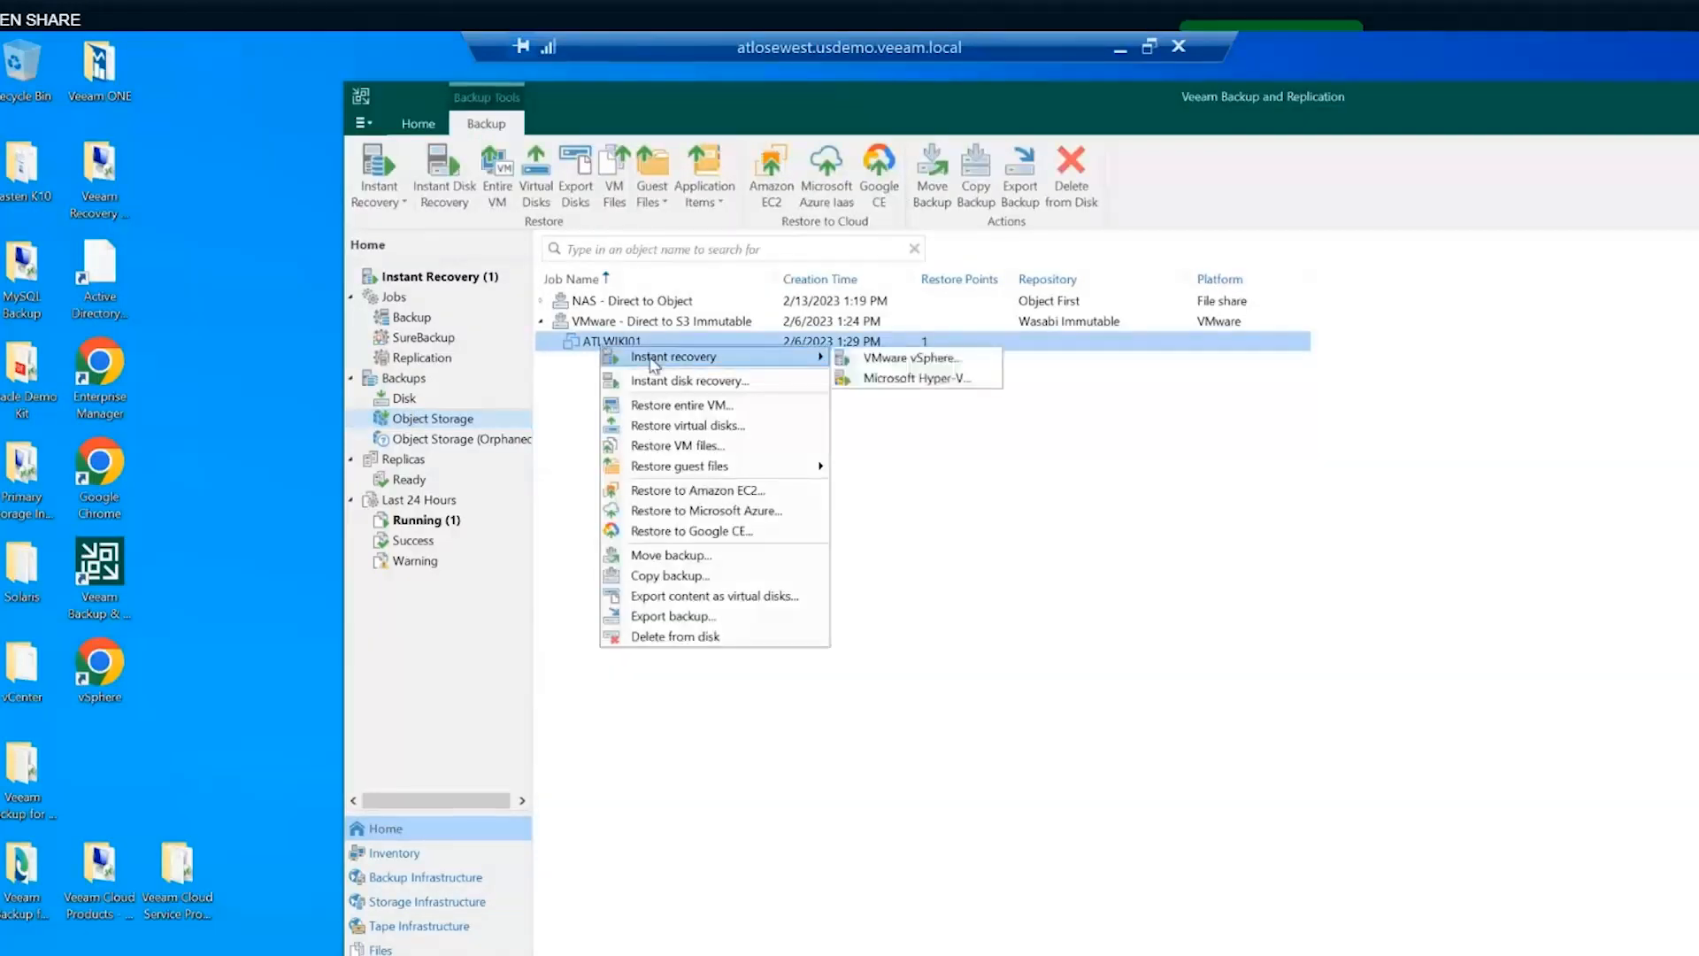
click(405, 398)
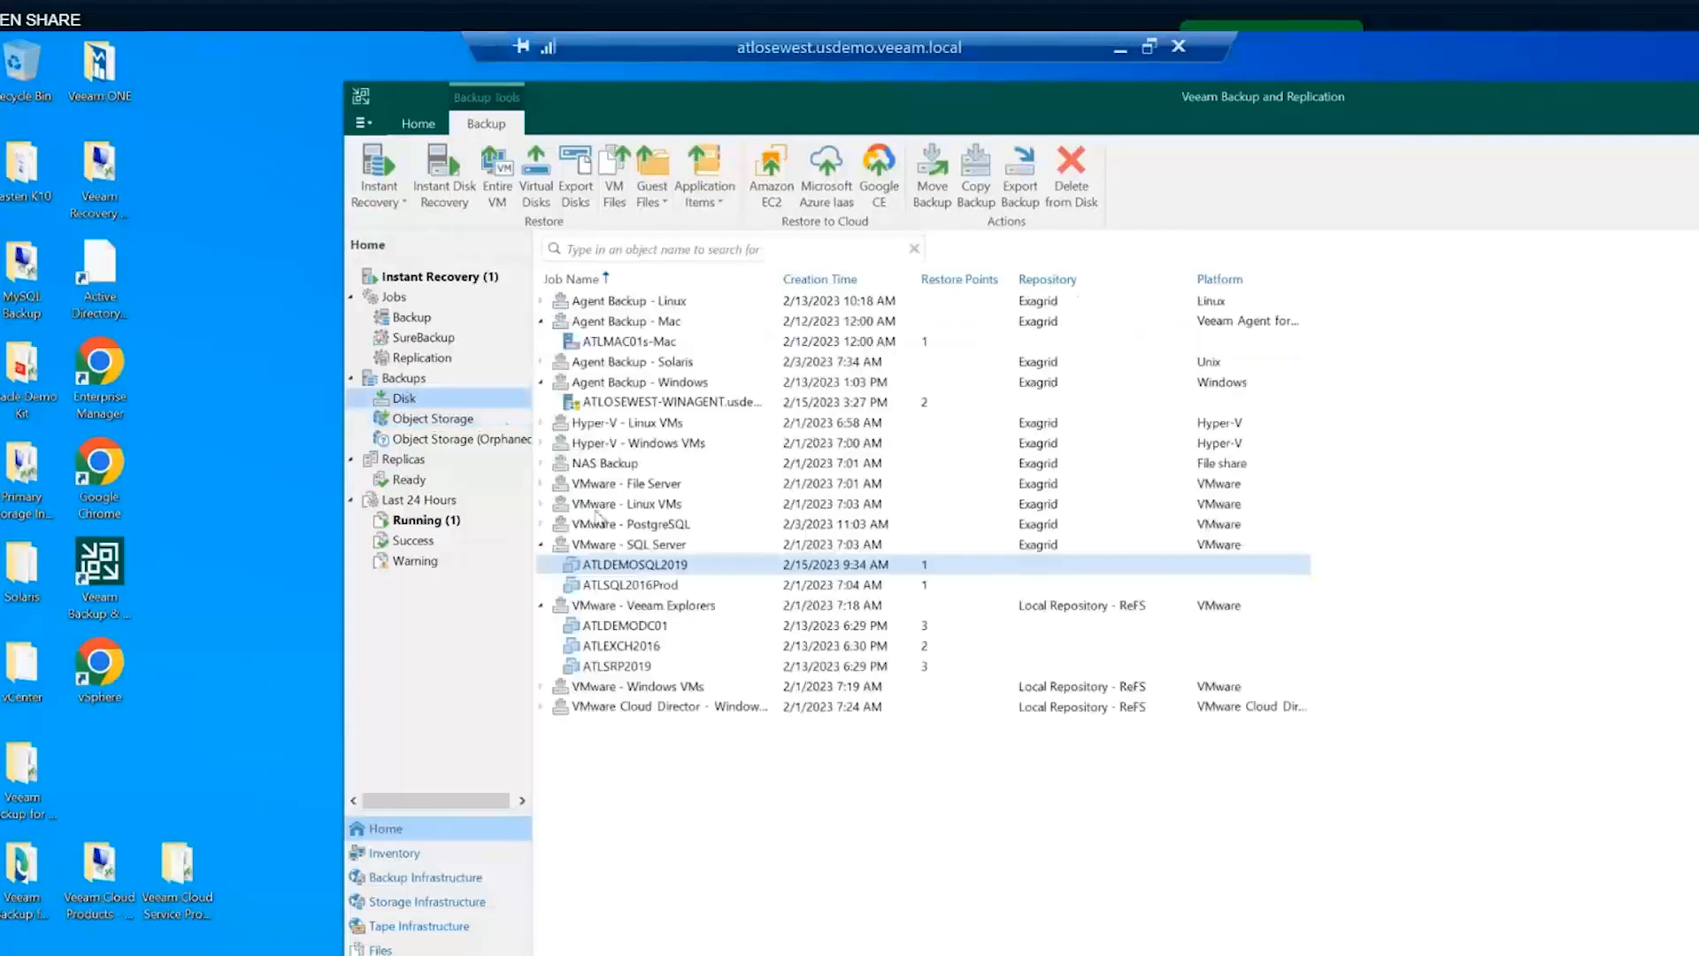
- Restore Microsoft SQL Server databases from ATLDEMOSQL2019's latest restore point, skipping the reason, and browse them
right_click(620, 568)
mouse_move(743, 706)
click(955, 708)
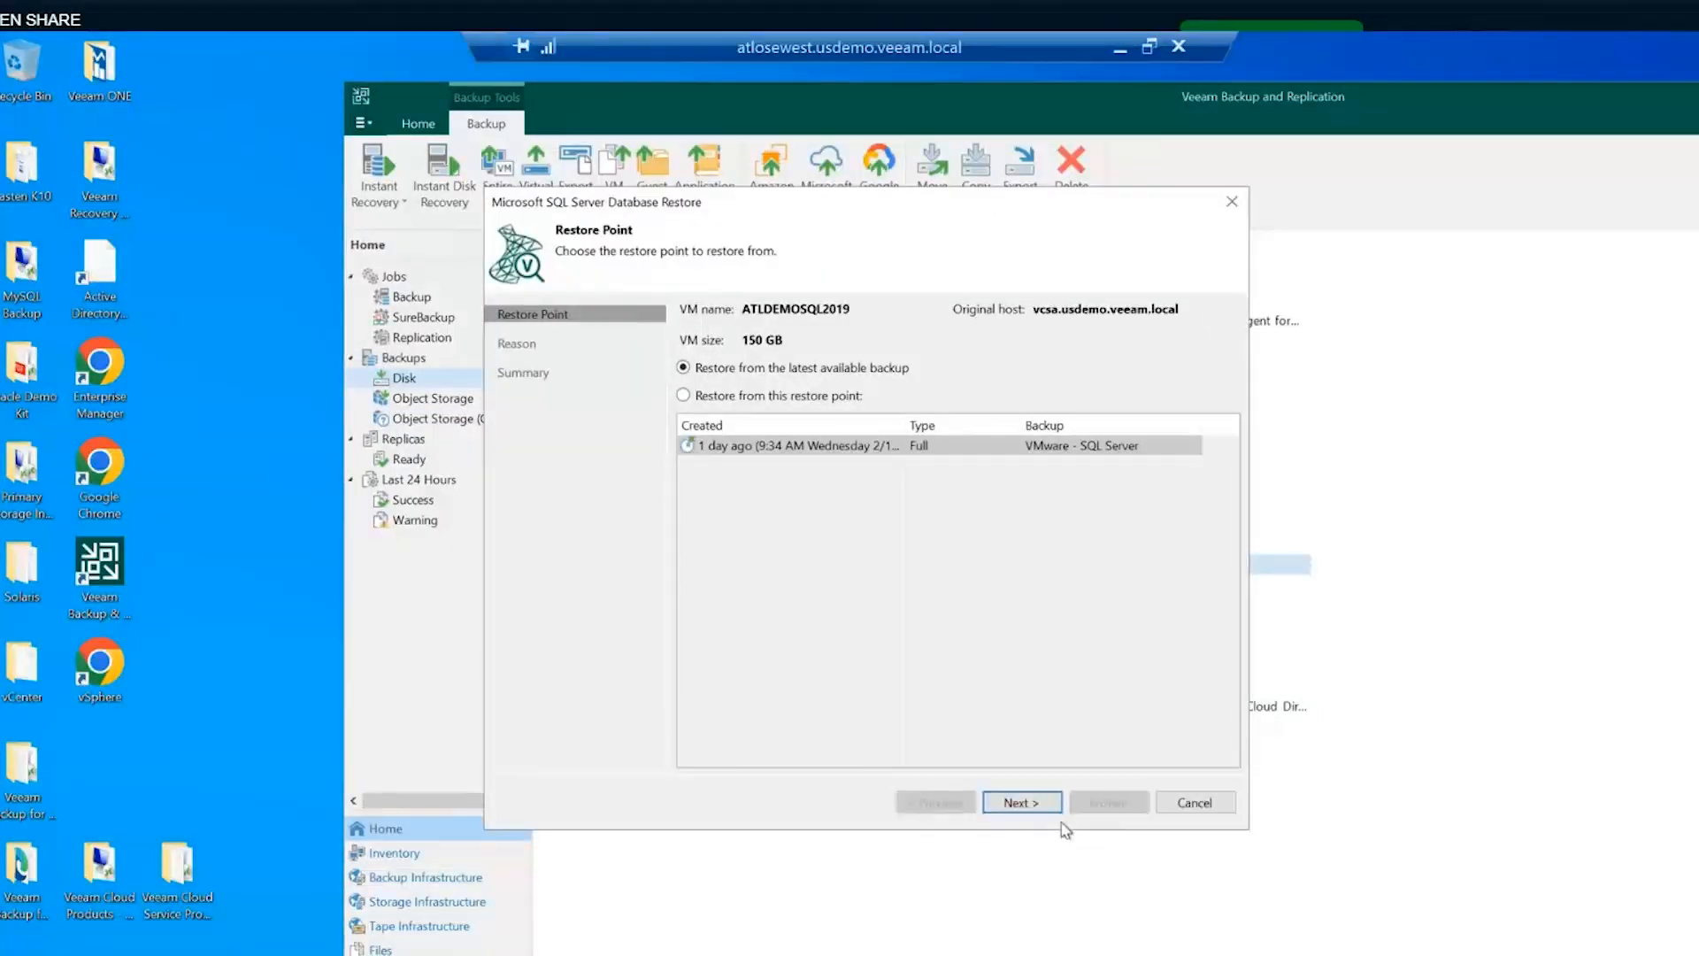
click(1023, 803)
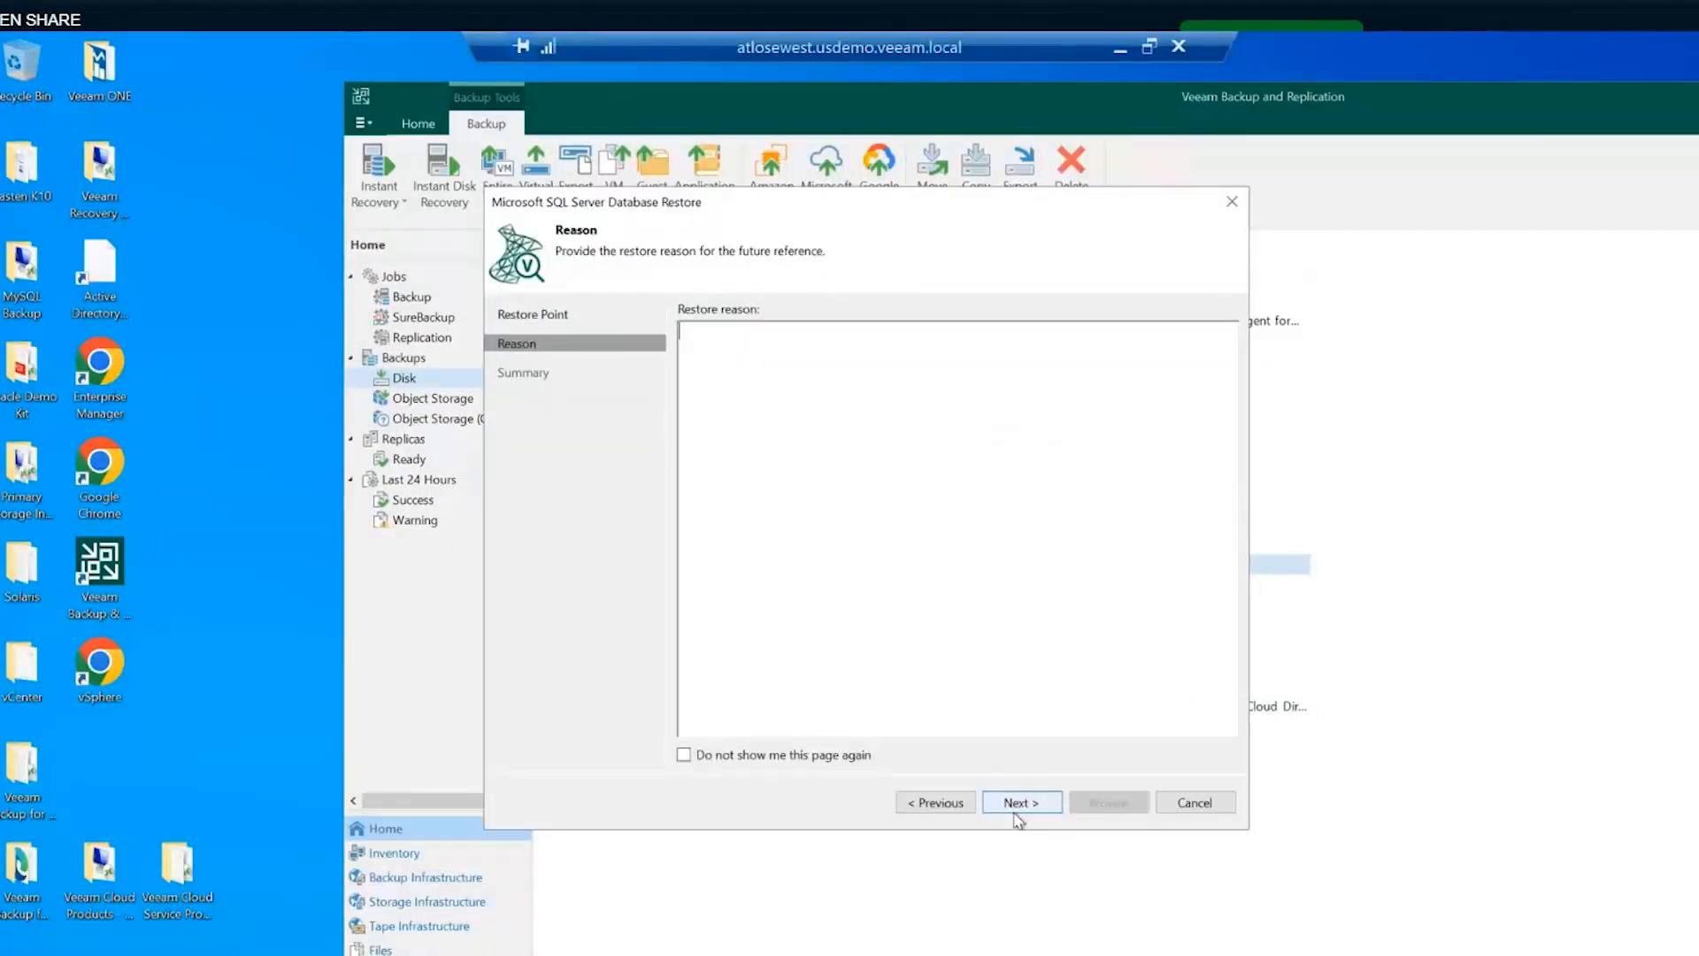
click(1018, 804)
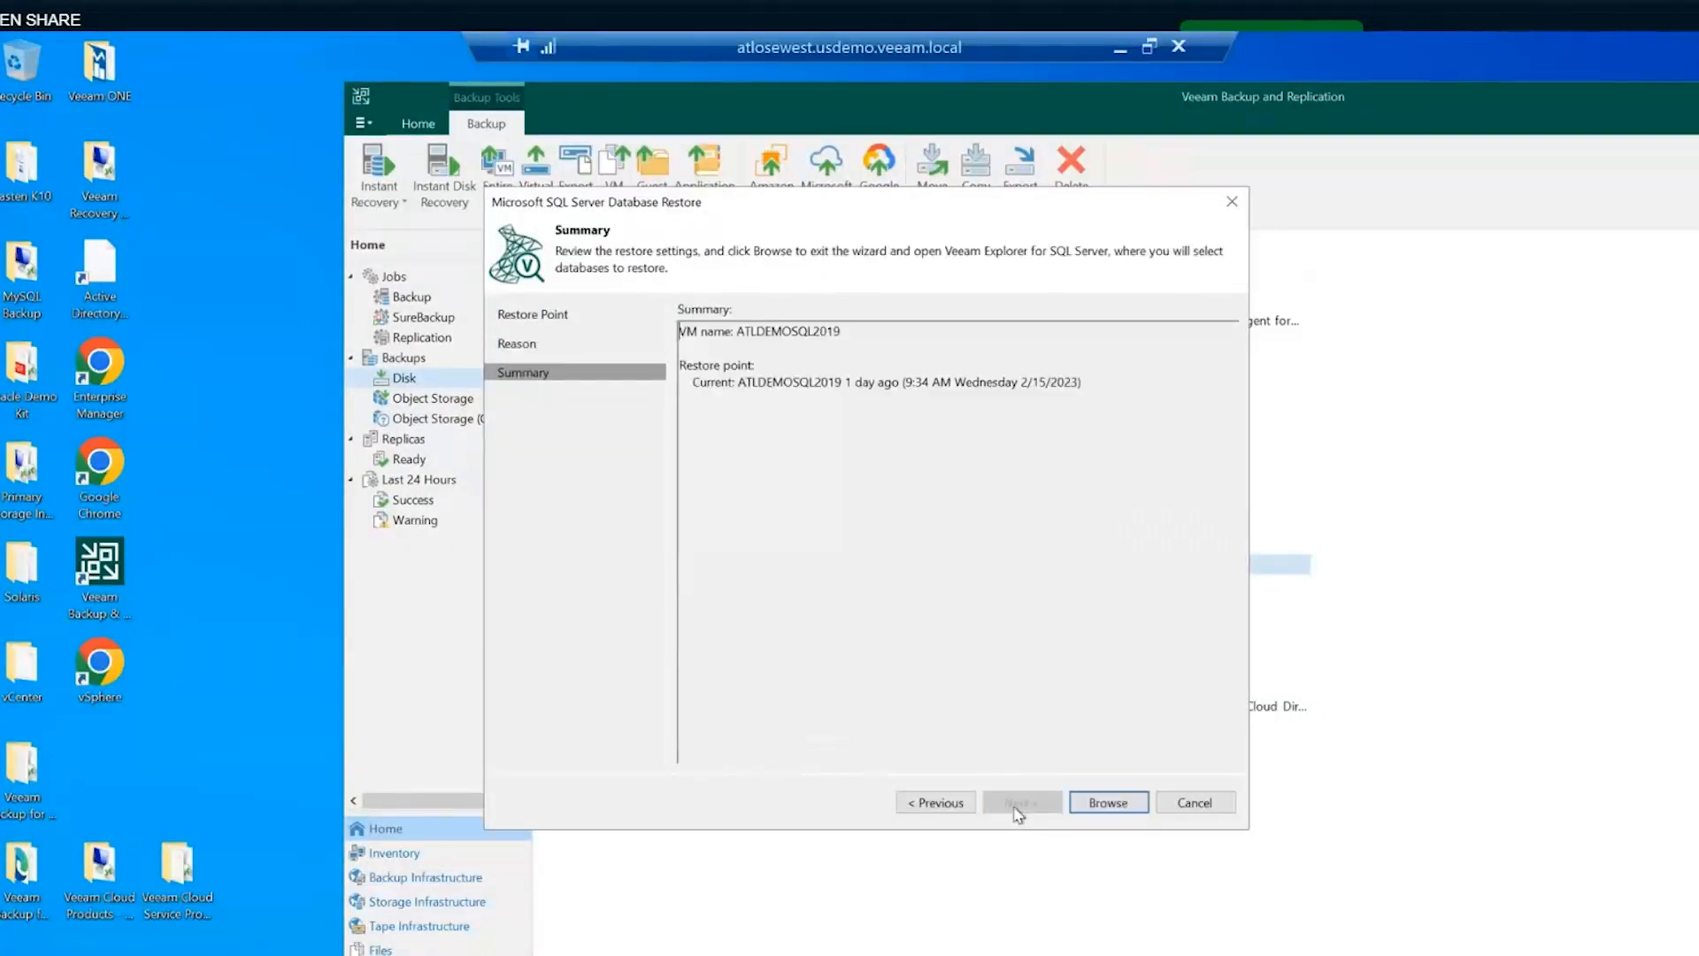
click(1093, 804)
right_click(642, 564)
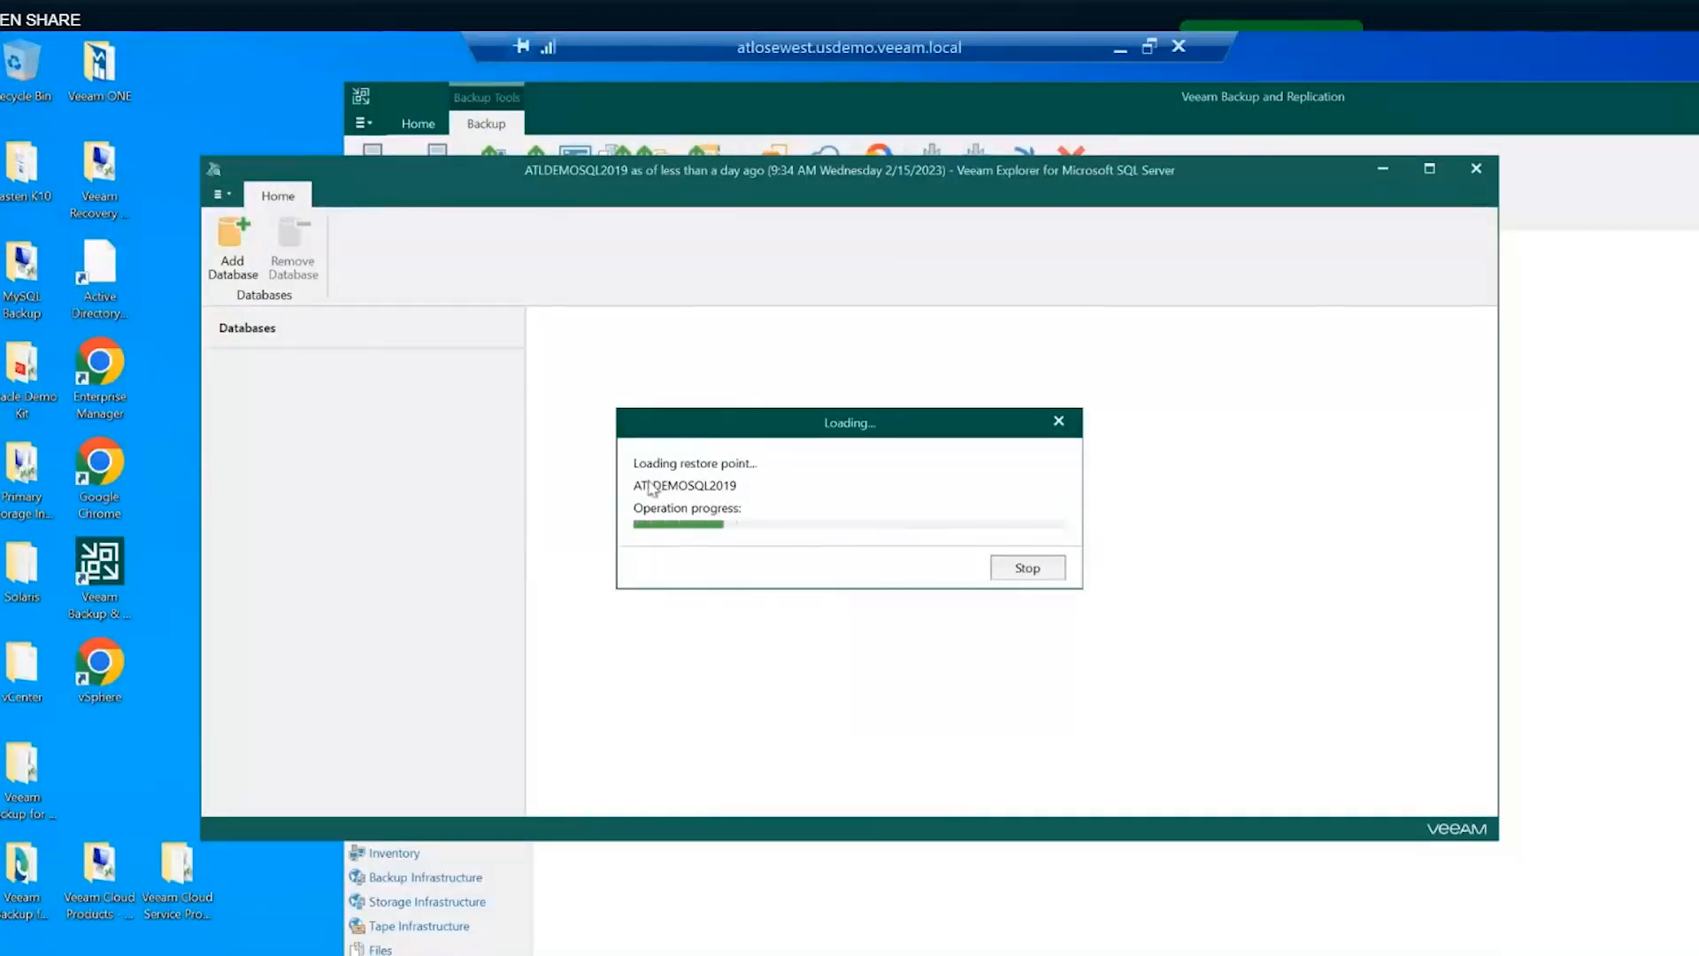
- Review AdventureWorksDB's details and its Instant recovery and Publish options
click(339, 418)
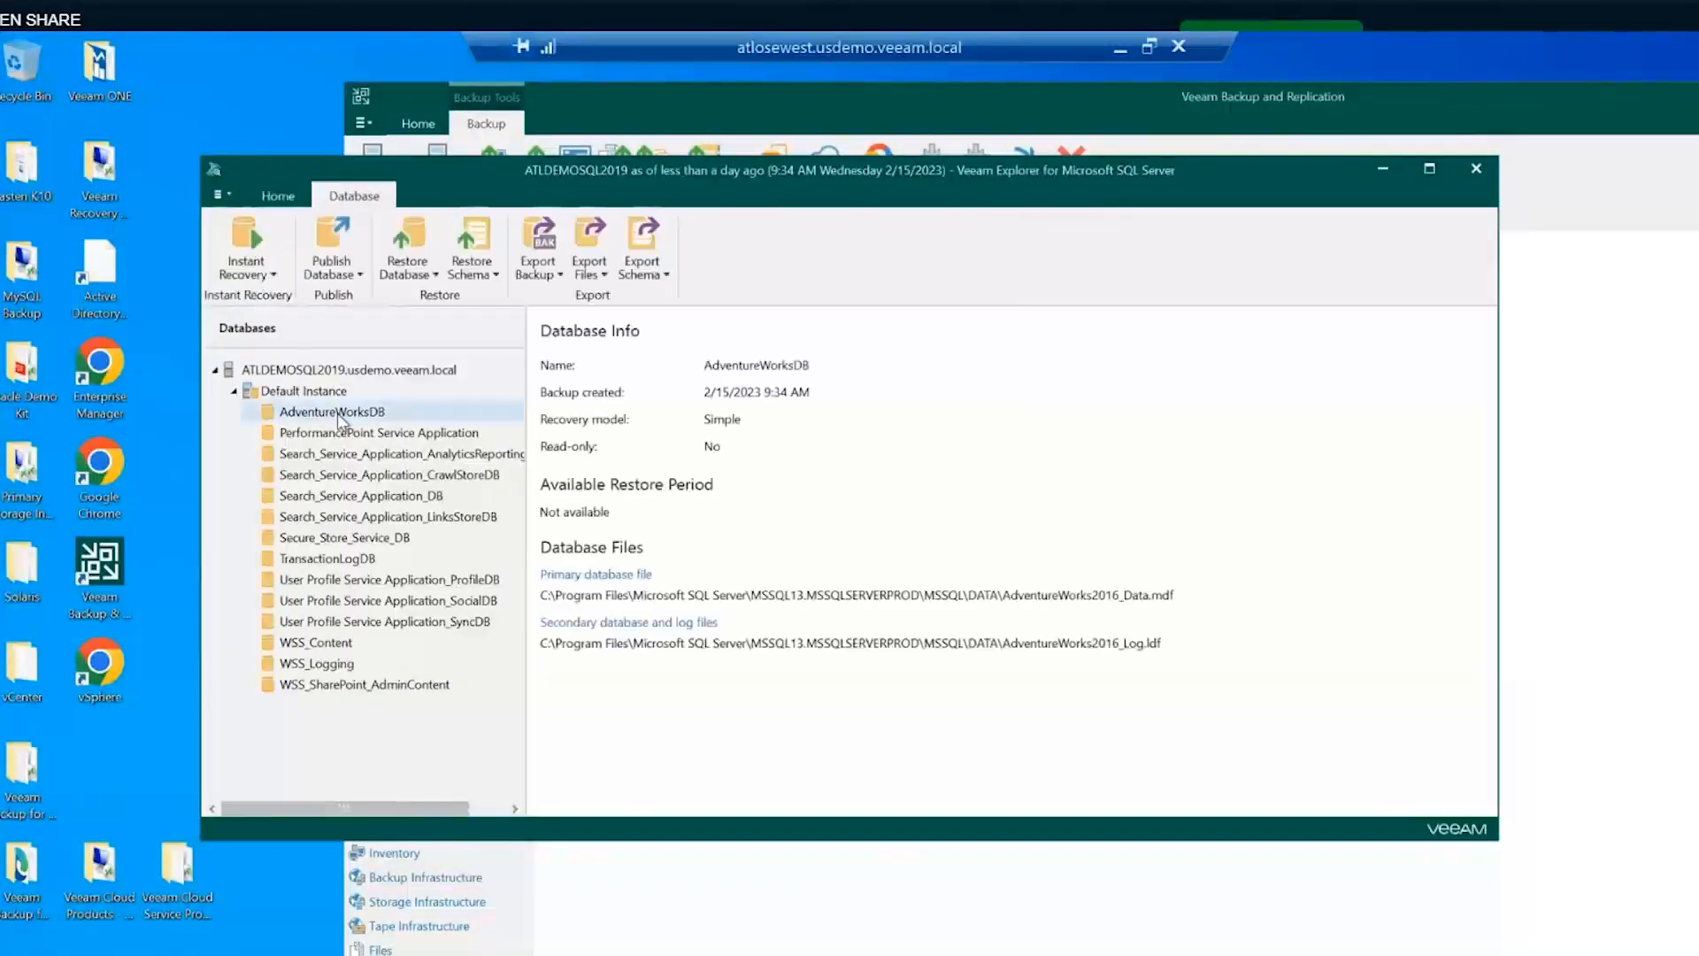
right_click(339, 420)
mouse_move(431, 431)
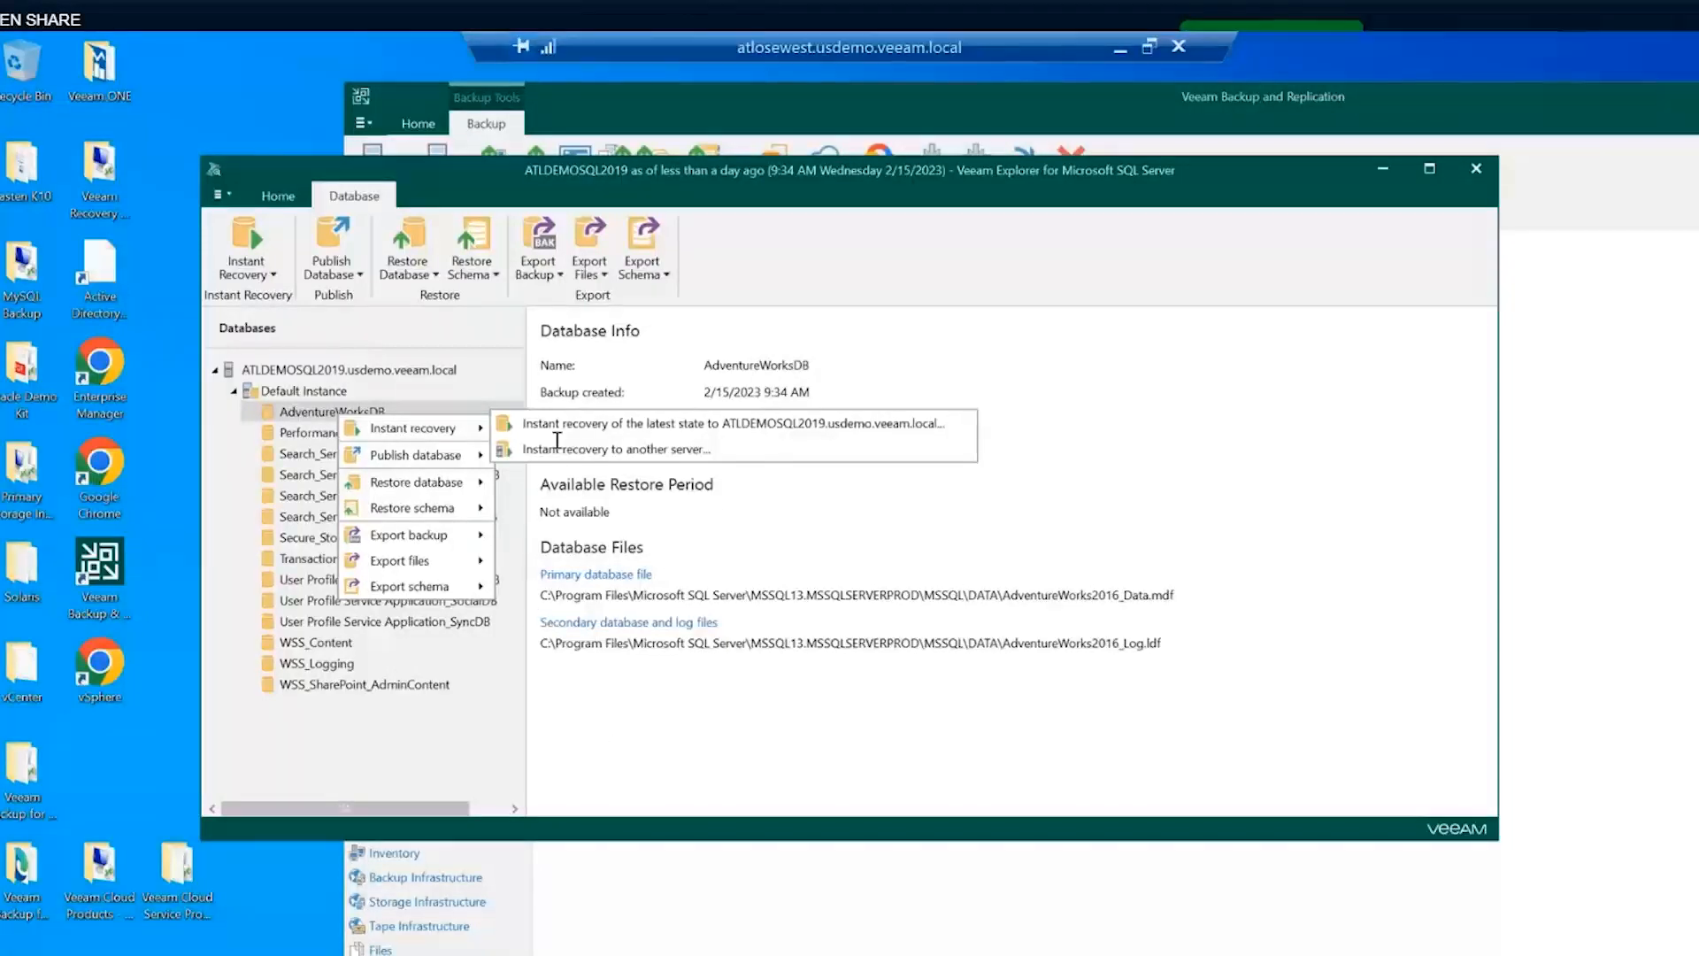
mouse_move(450, 457)
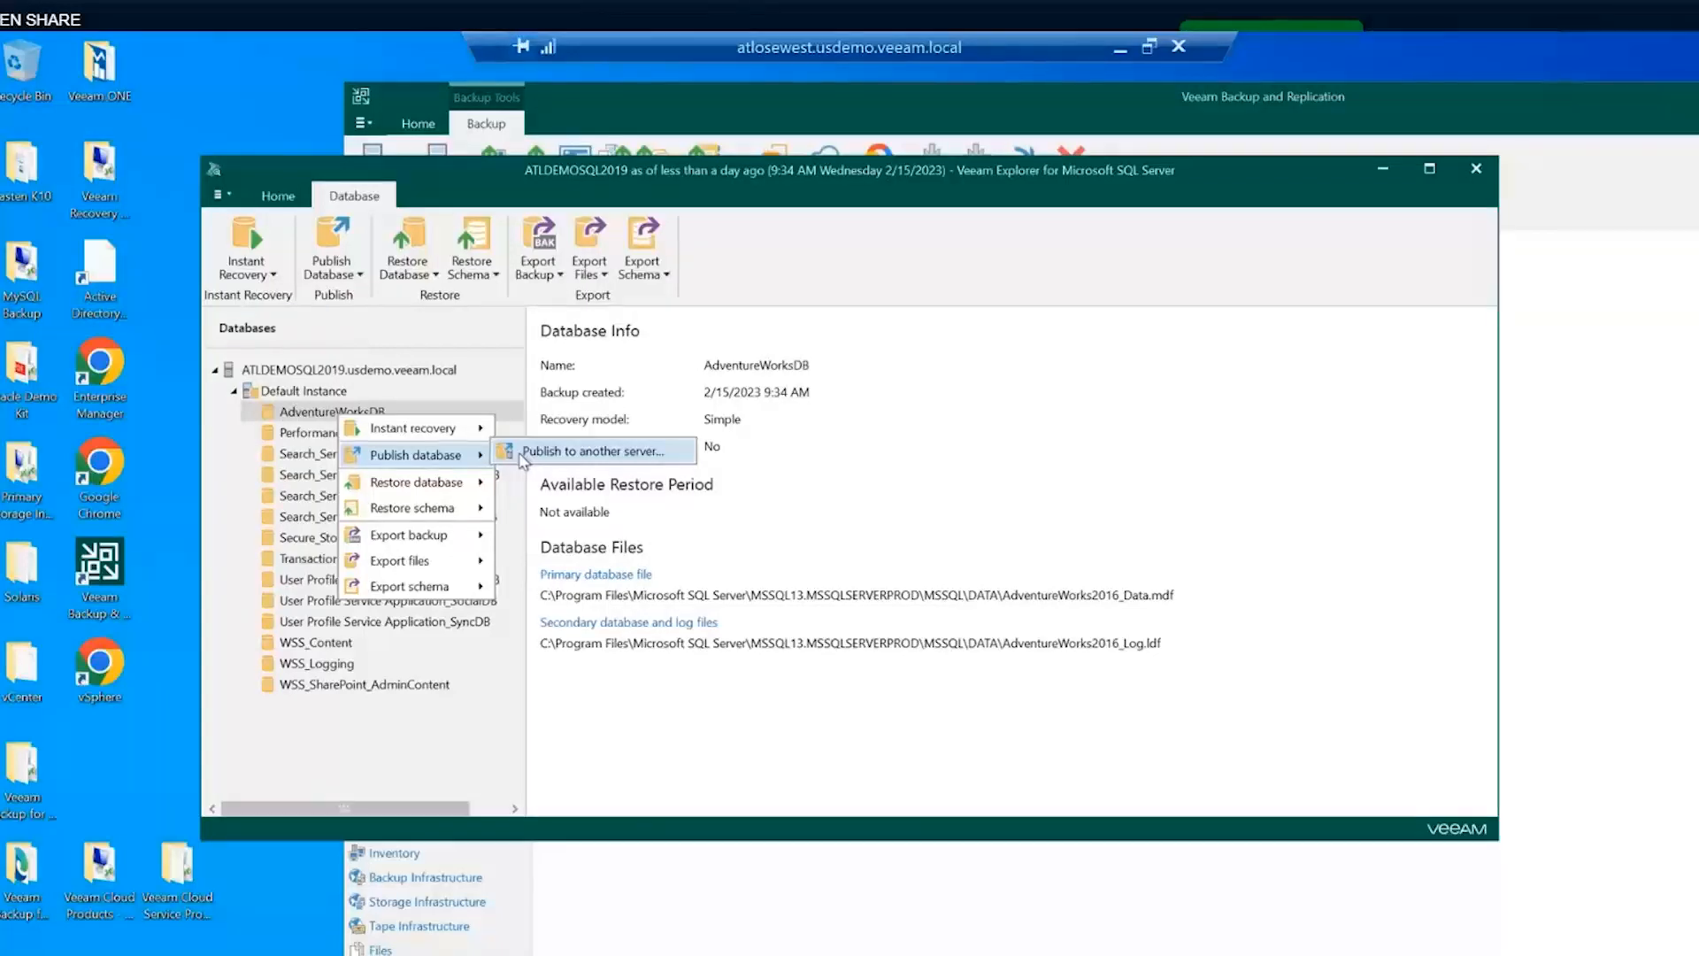
click(592, 451)
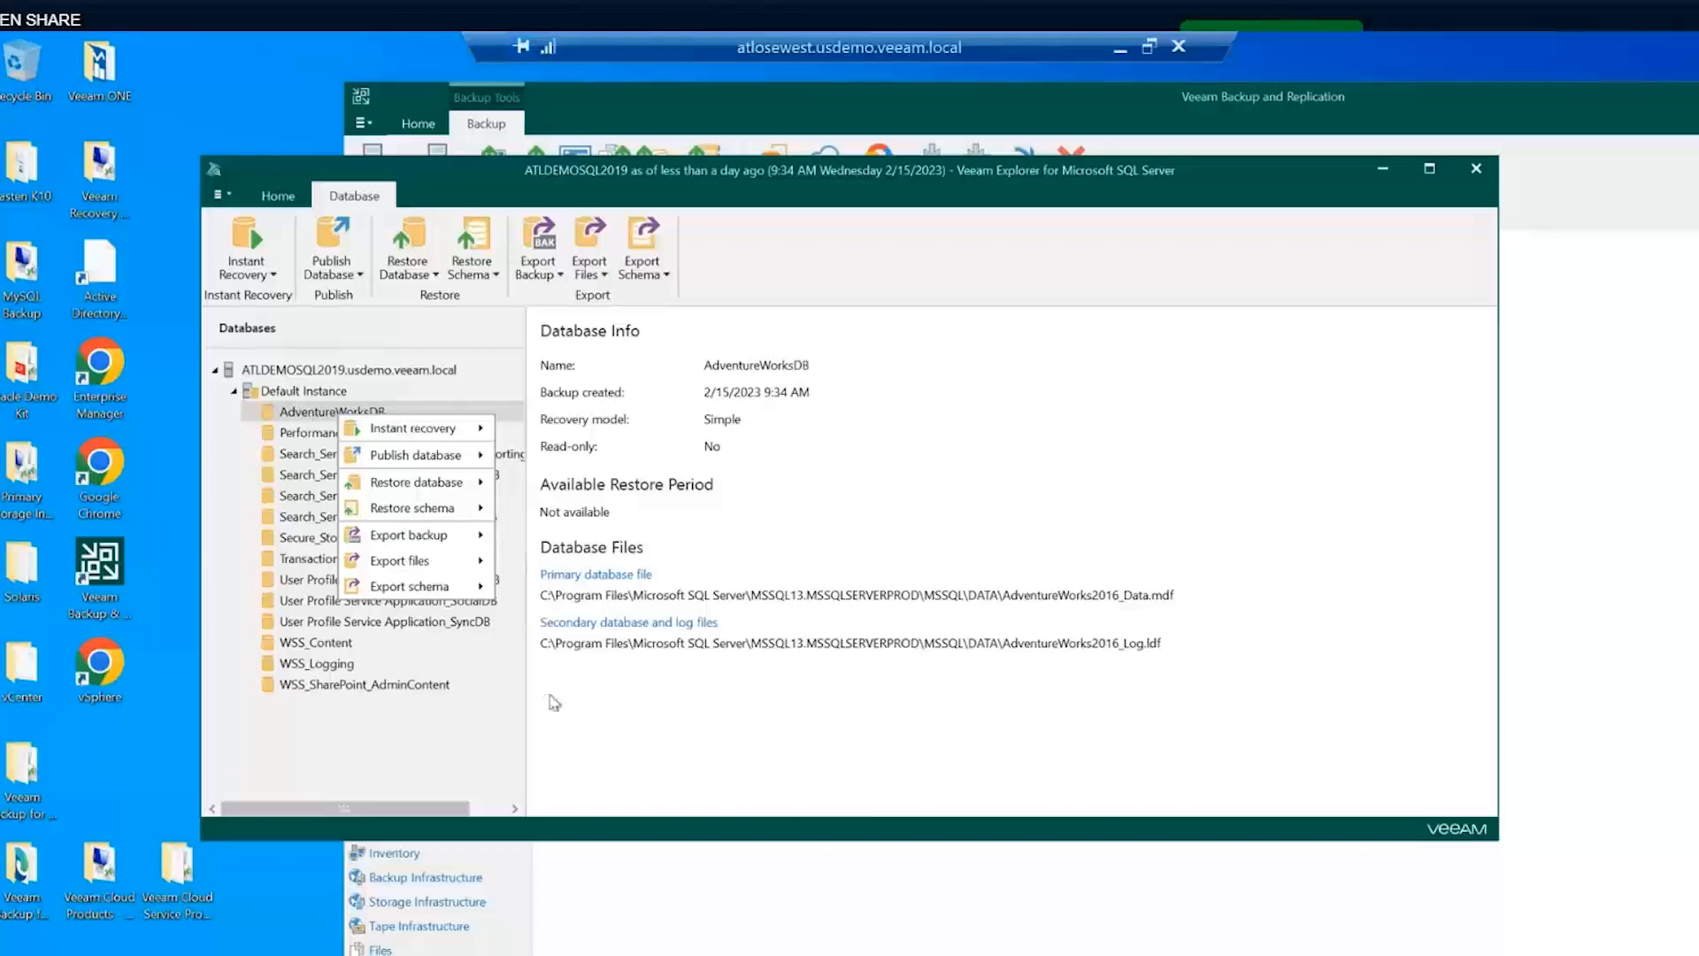
click(604, 708)
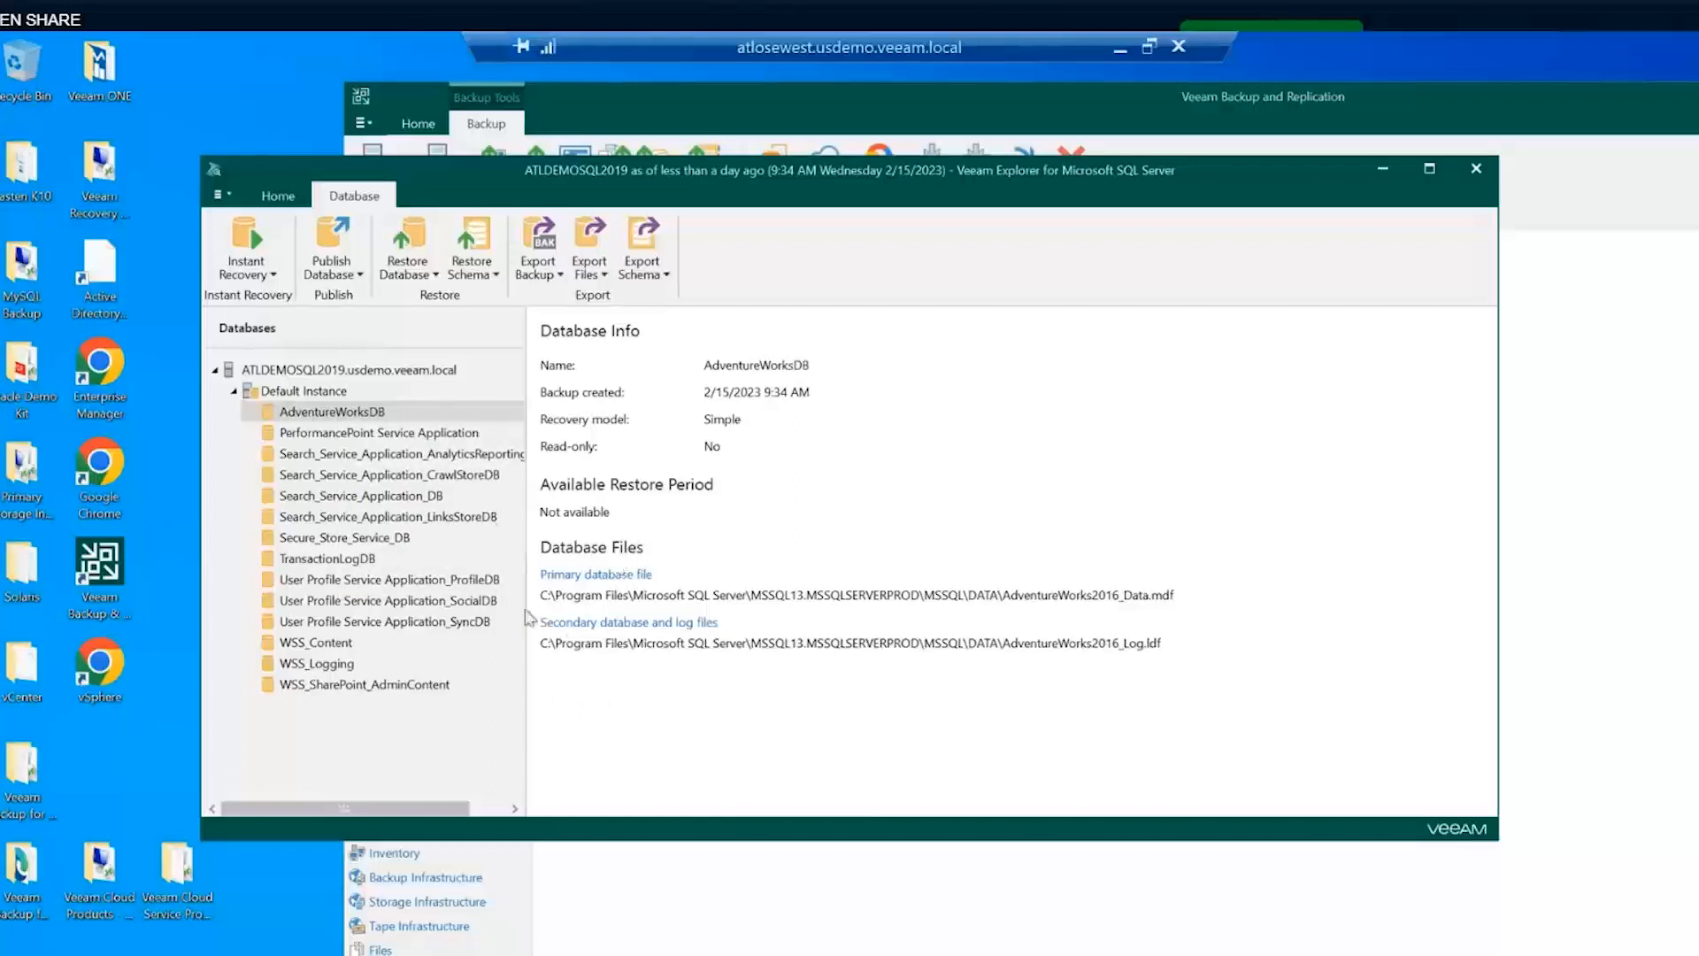
- Review the restore options for Search_Service_Application_AnalyticsReportingStoreDB
right_click(371, 462)
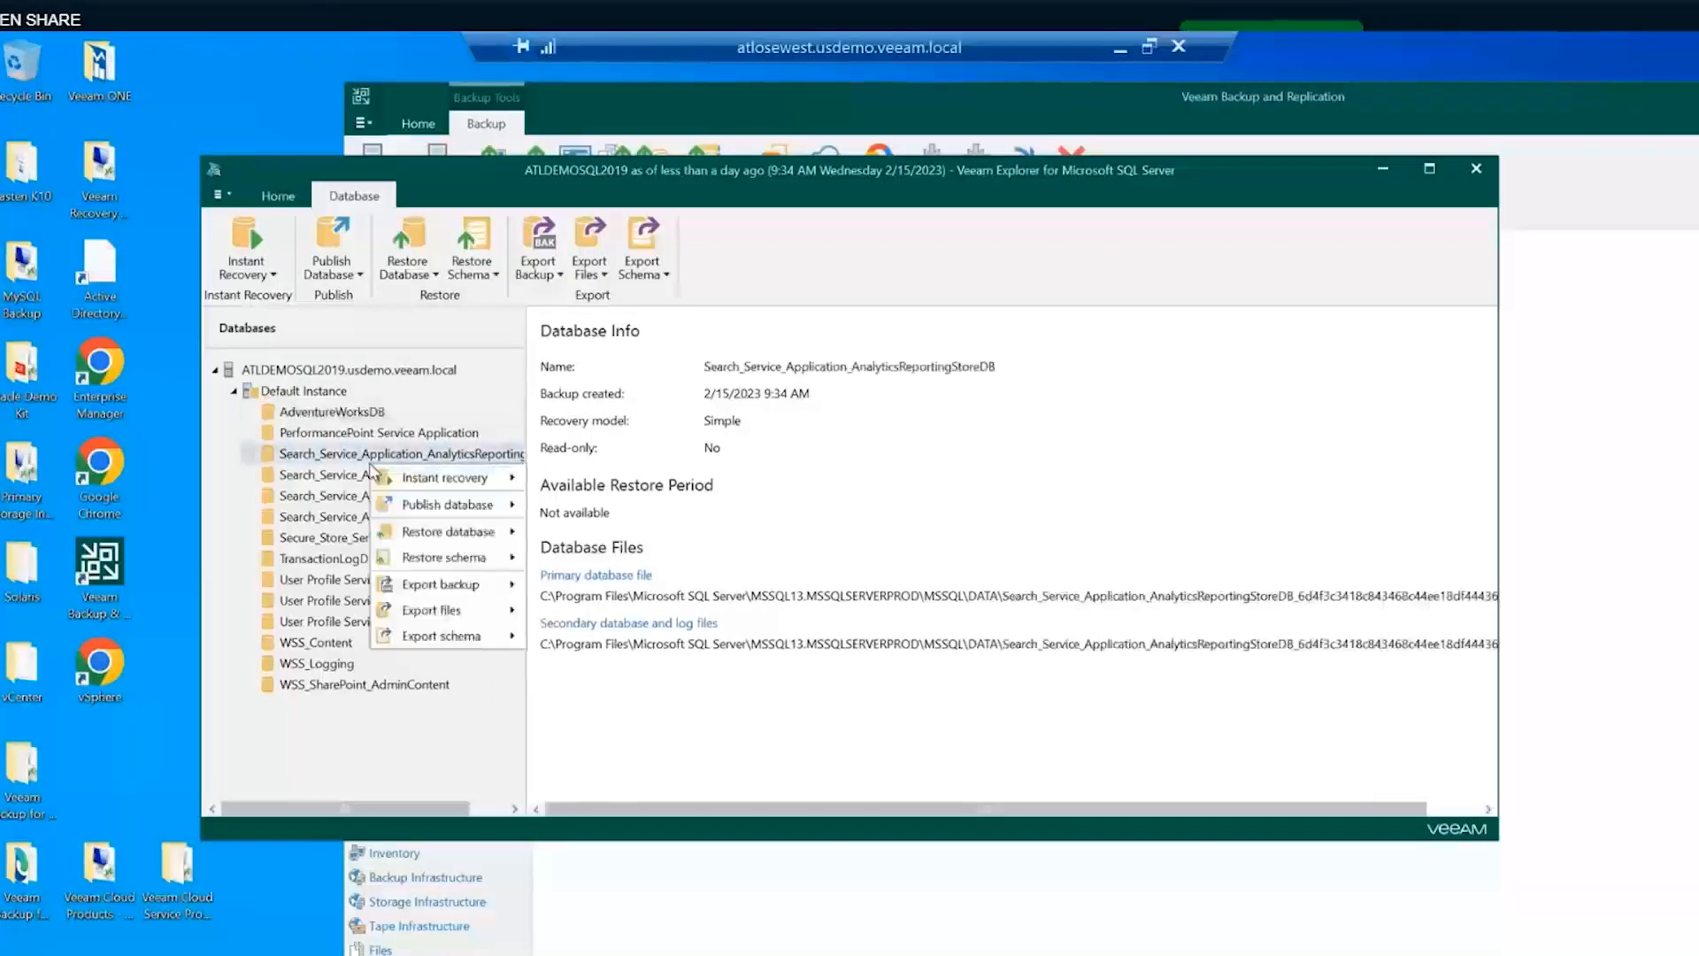
mouse_move(470, 536)
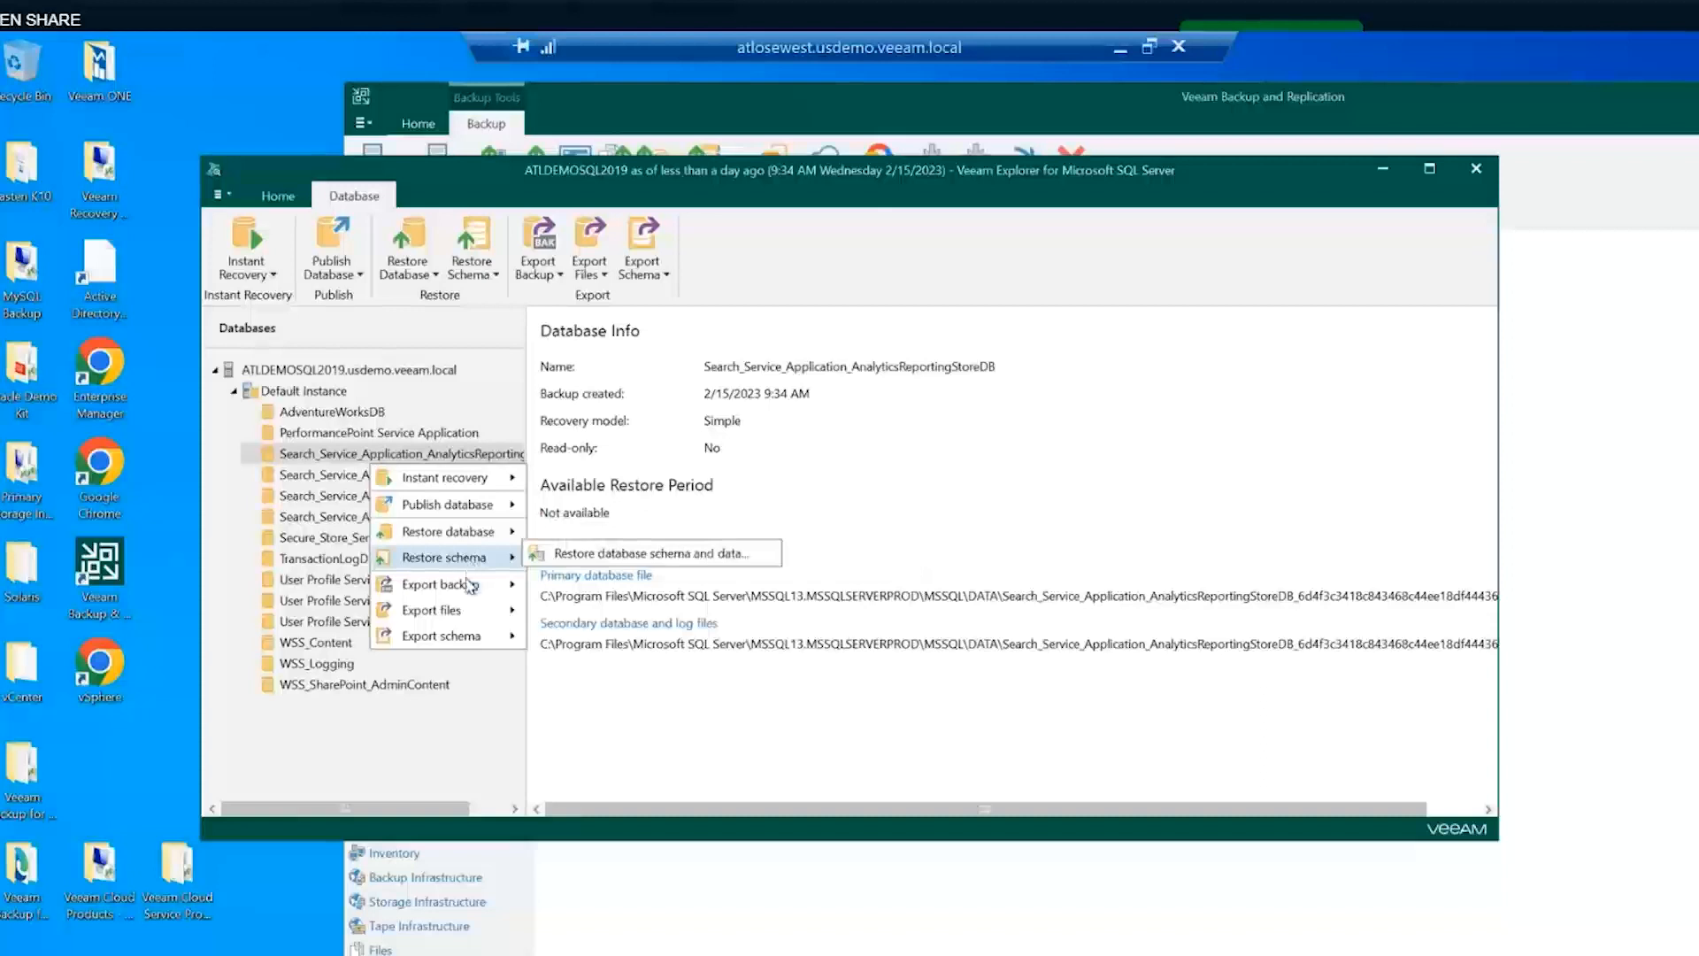
click(688, 715)
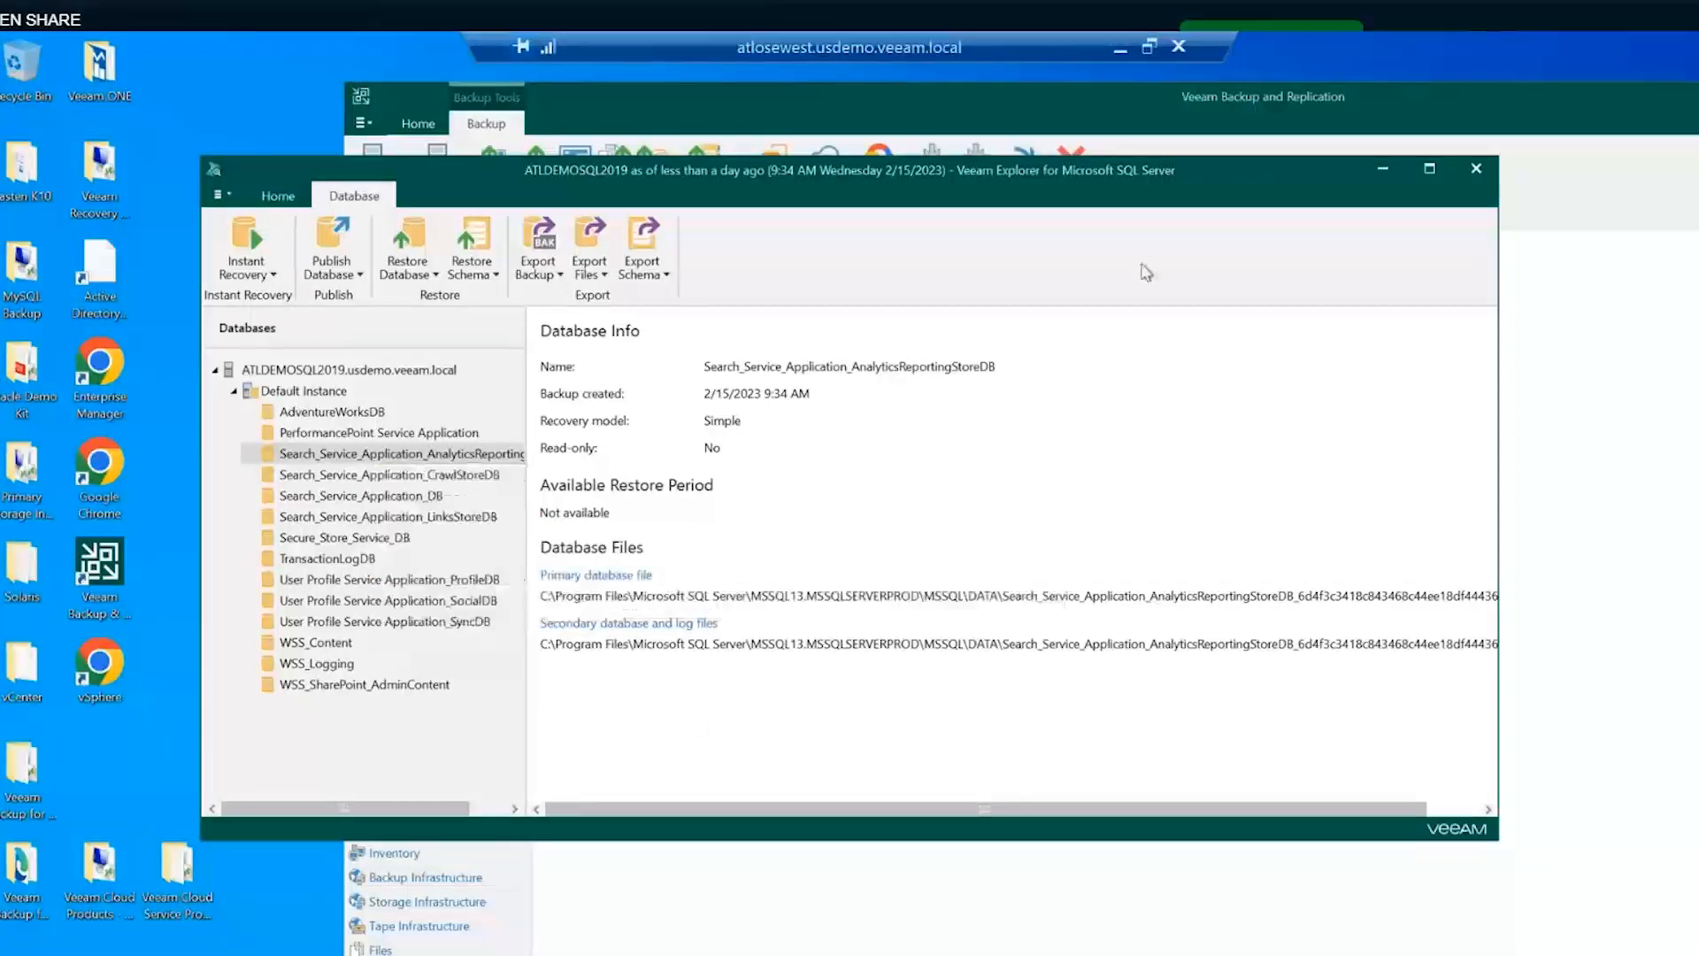
- Close Veeam Explorer, check the Application Items list, then select ATLDEMOSQL2019 under VMware - SQL Server
click(1473, 173)
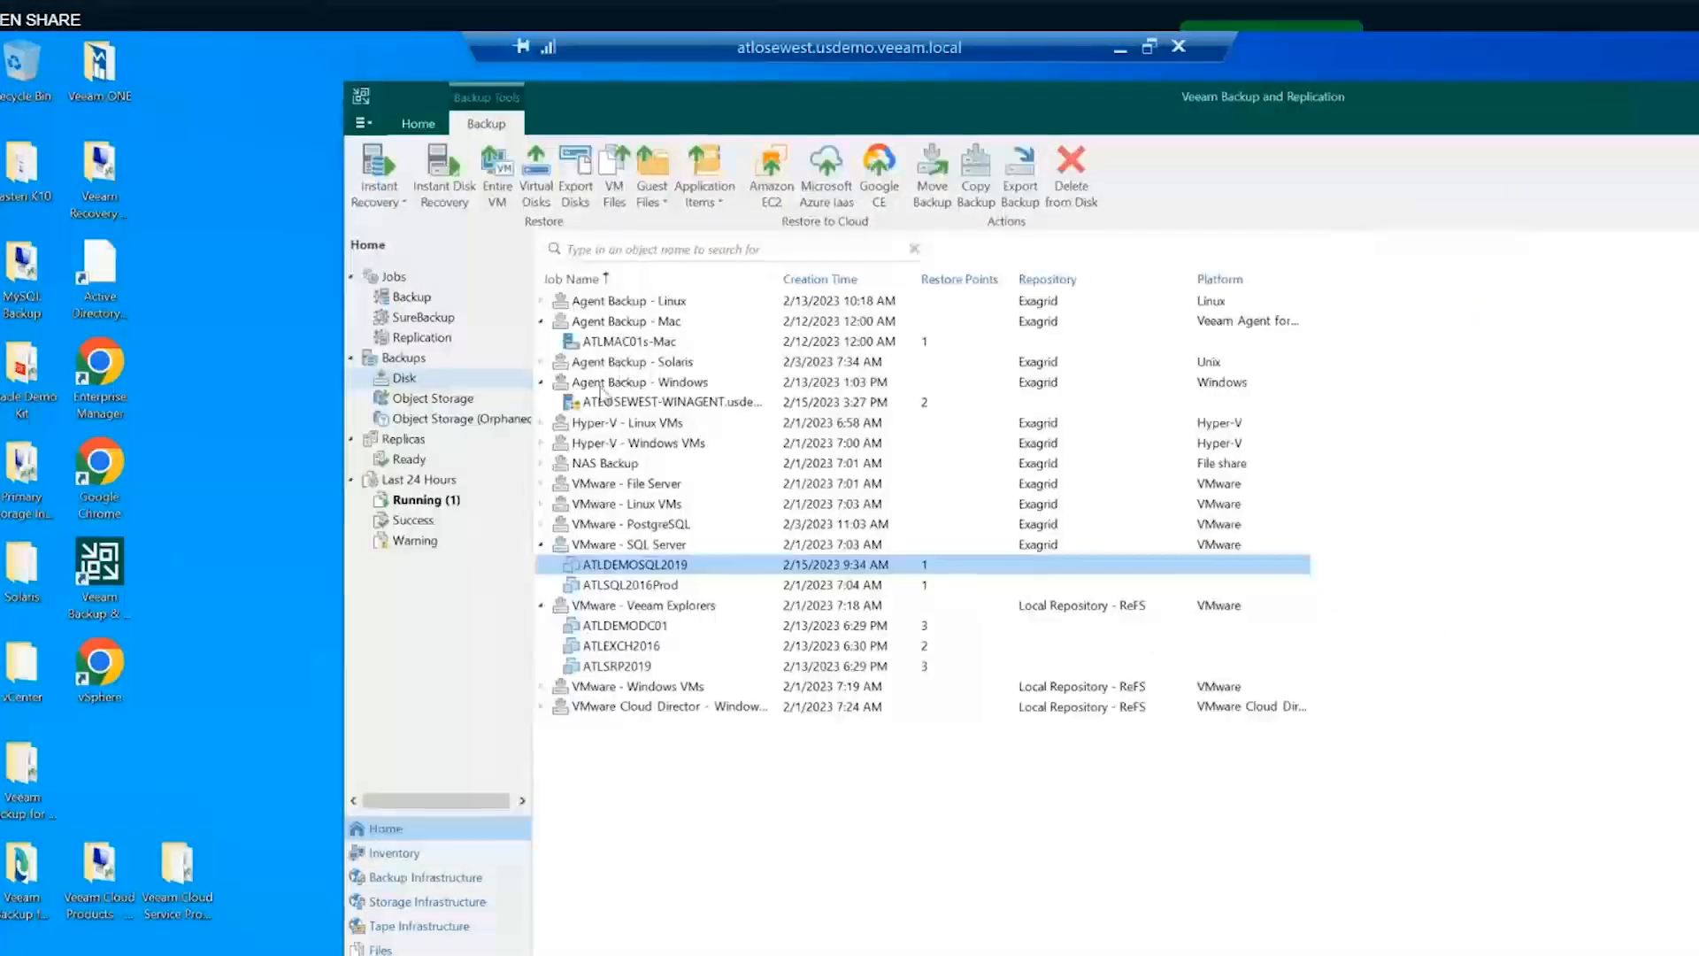
click(705, 193)
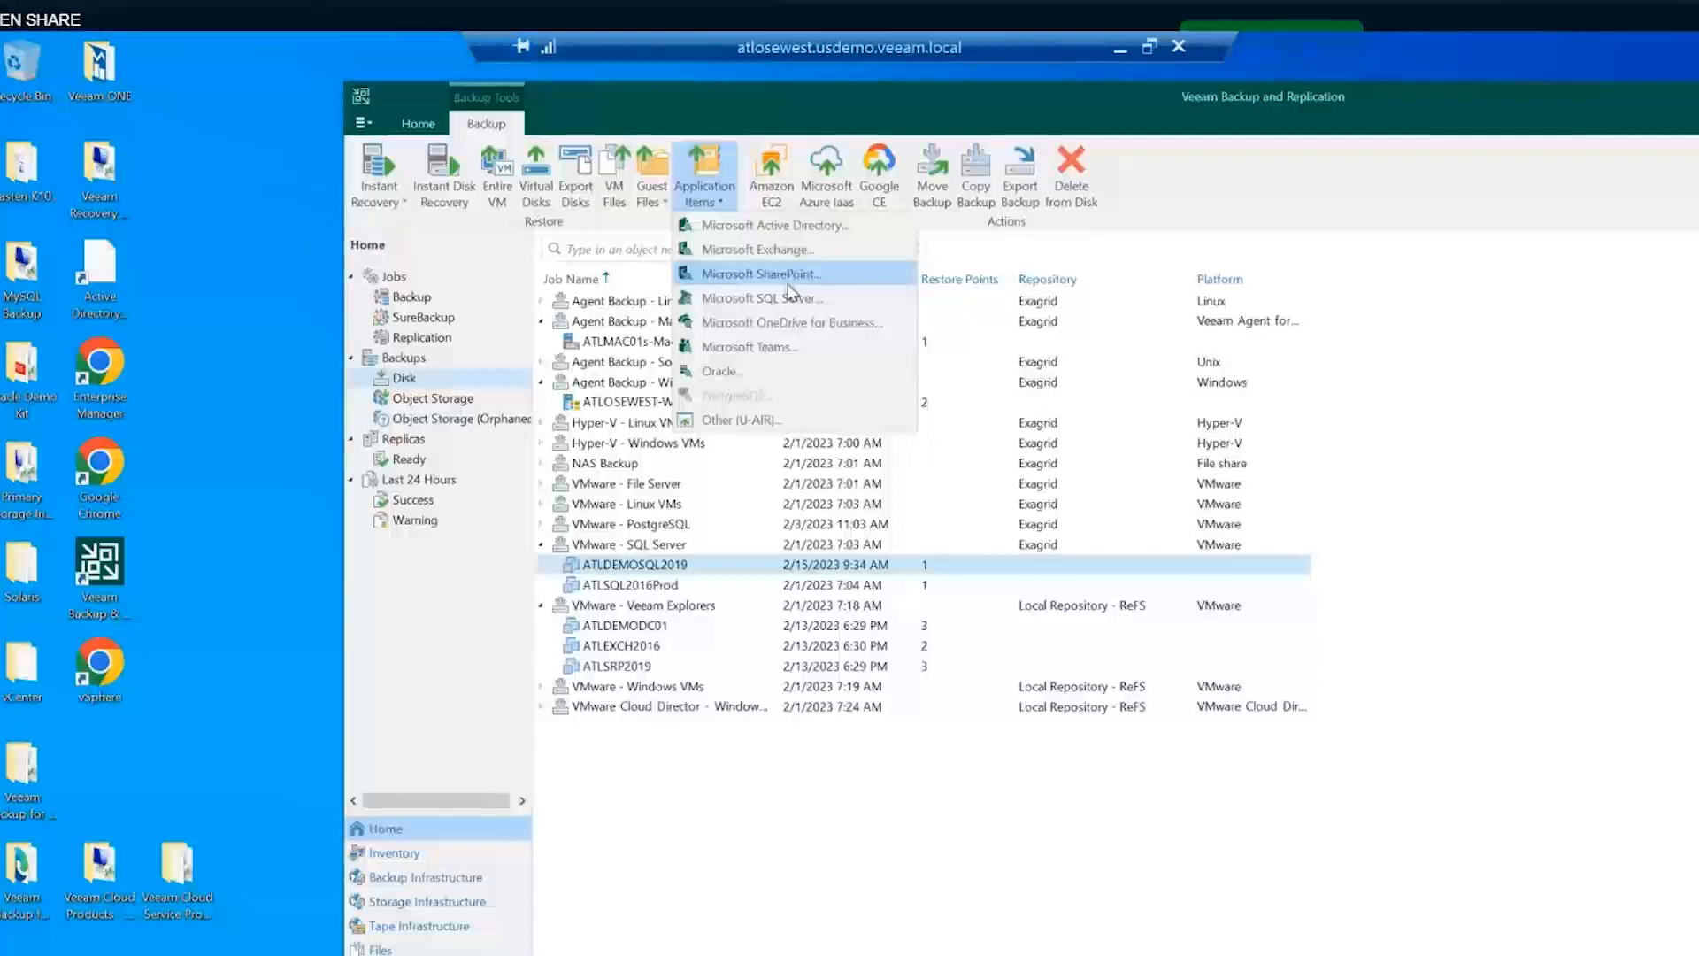
click(951, 836)
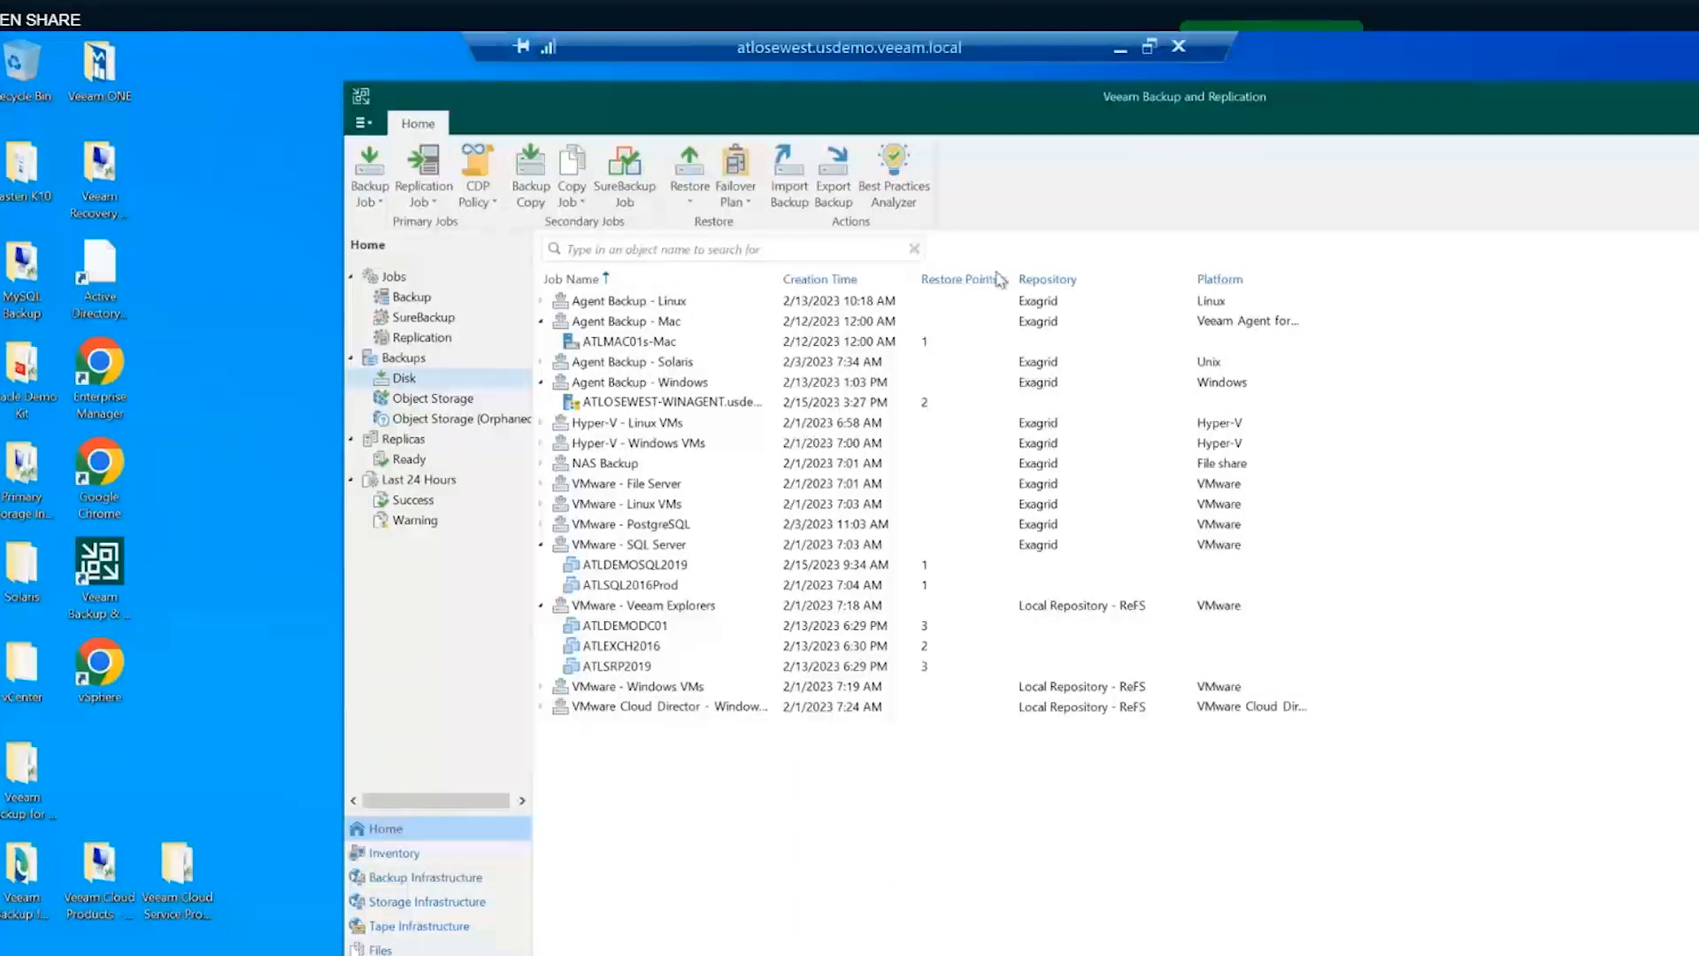
click(632, 546)
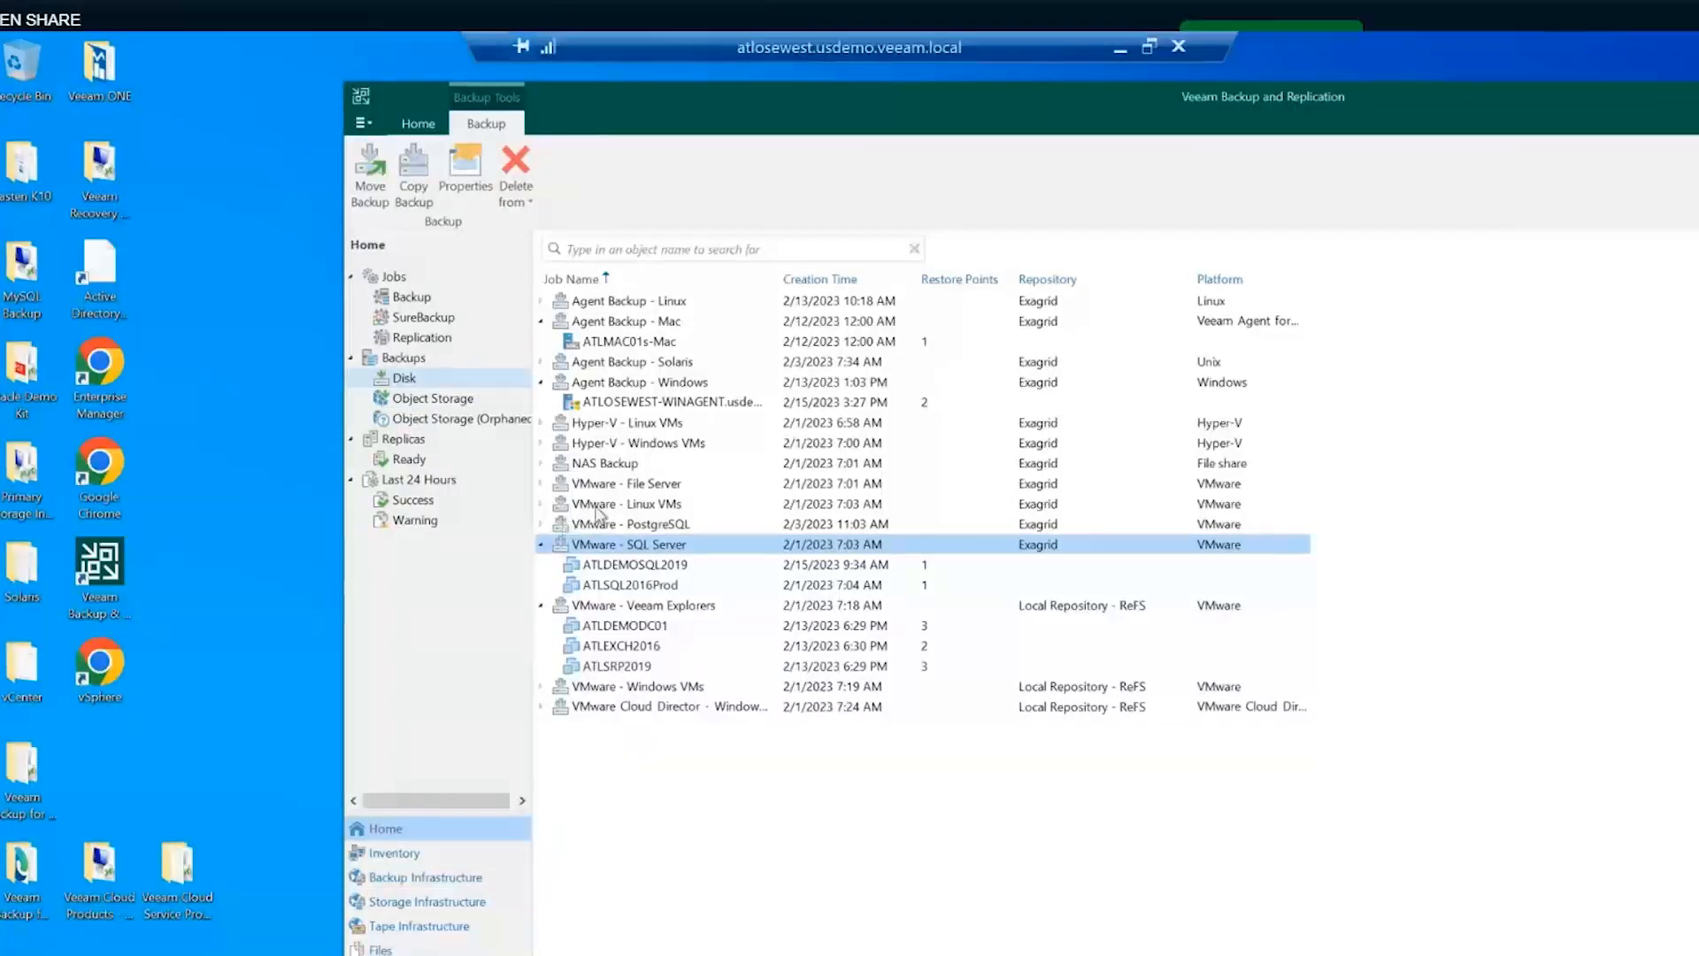
click(611, 566)
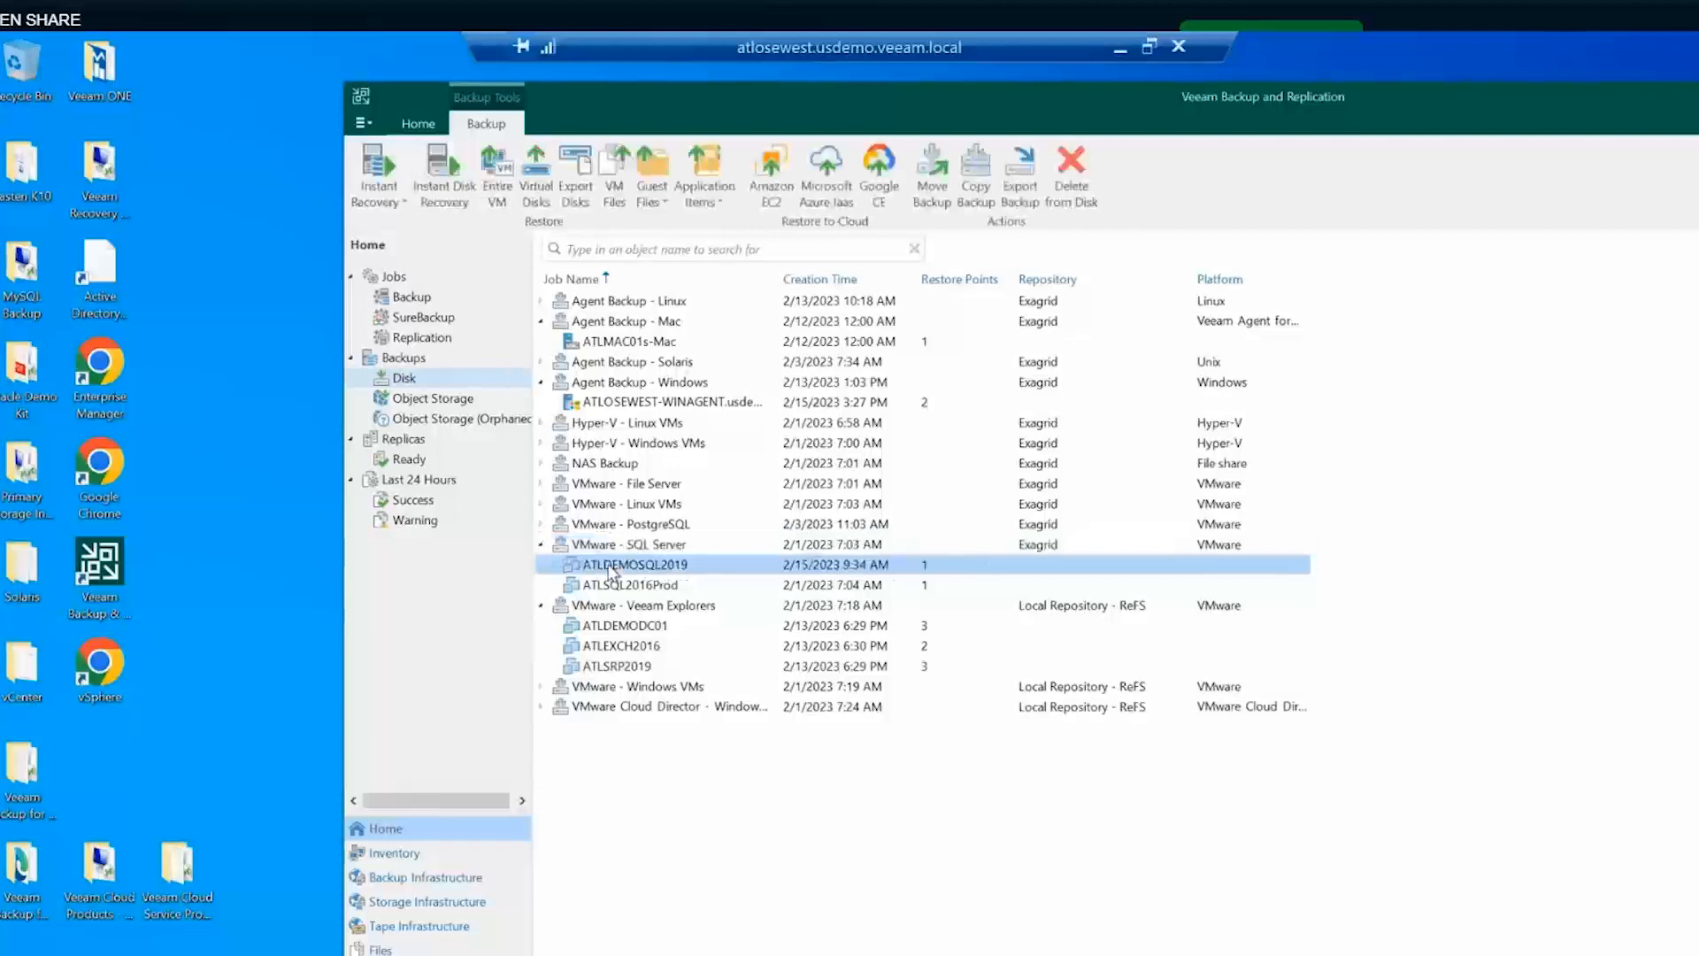
- Start Move backup for ATLDEMOSQL2019 and review the destination jobs, defaulting to VMware - Direct to S3 Immutable
right_click(612, 572)
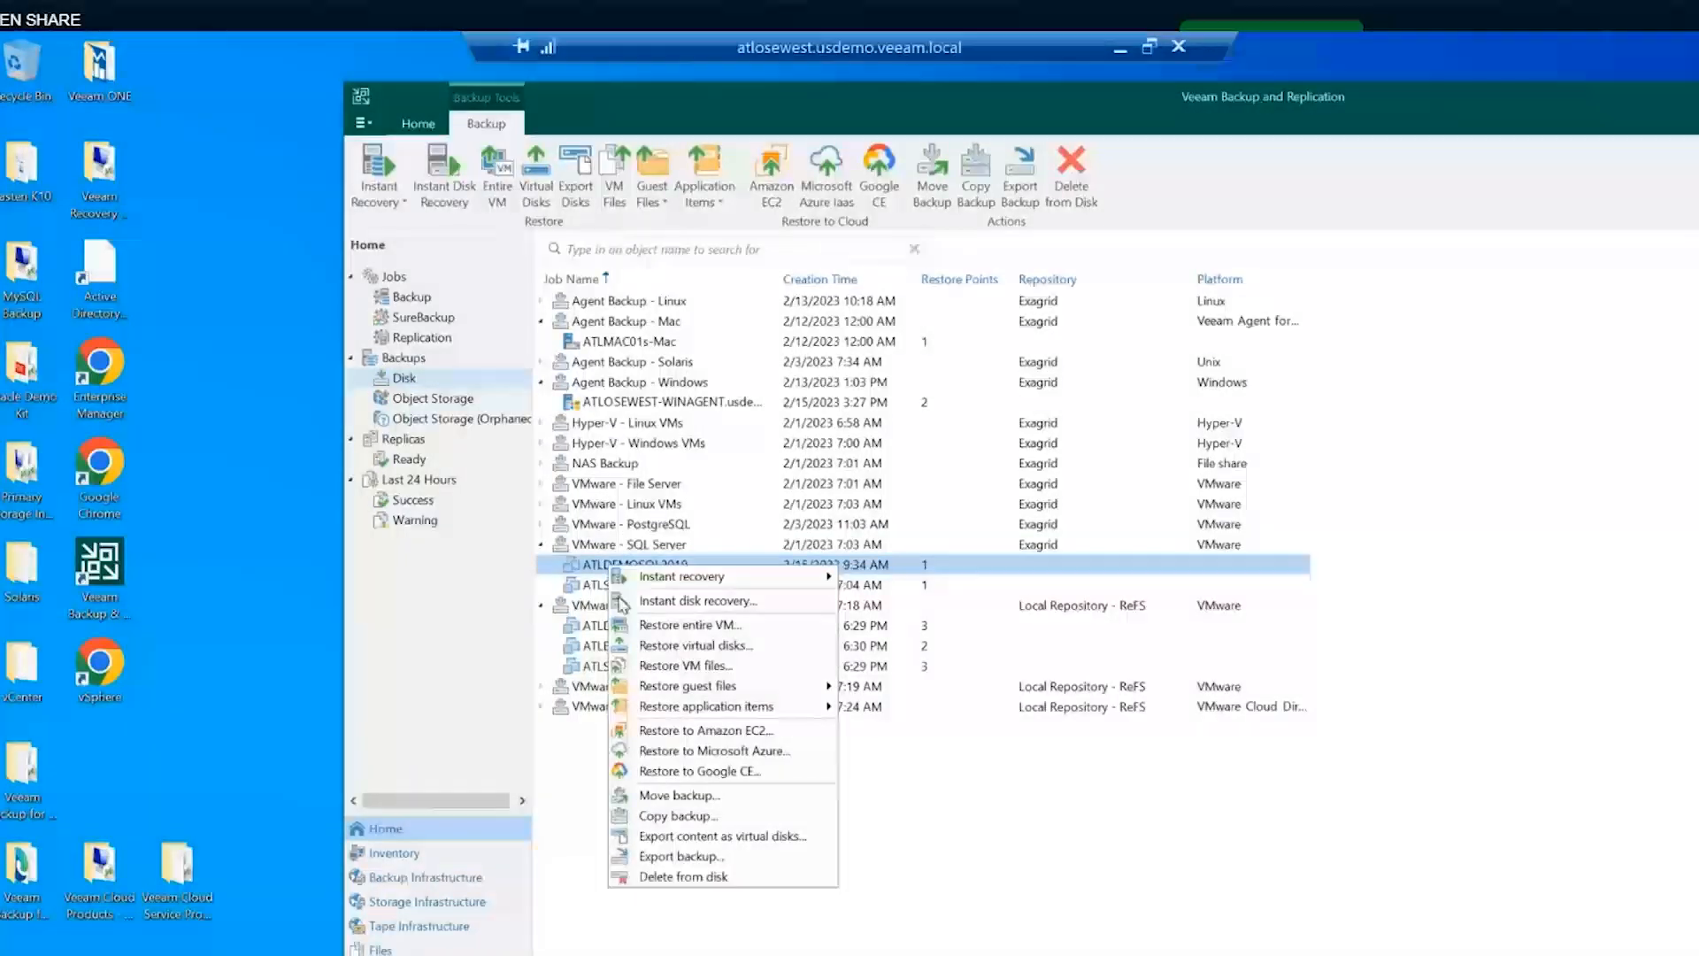
click(679, 795)
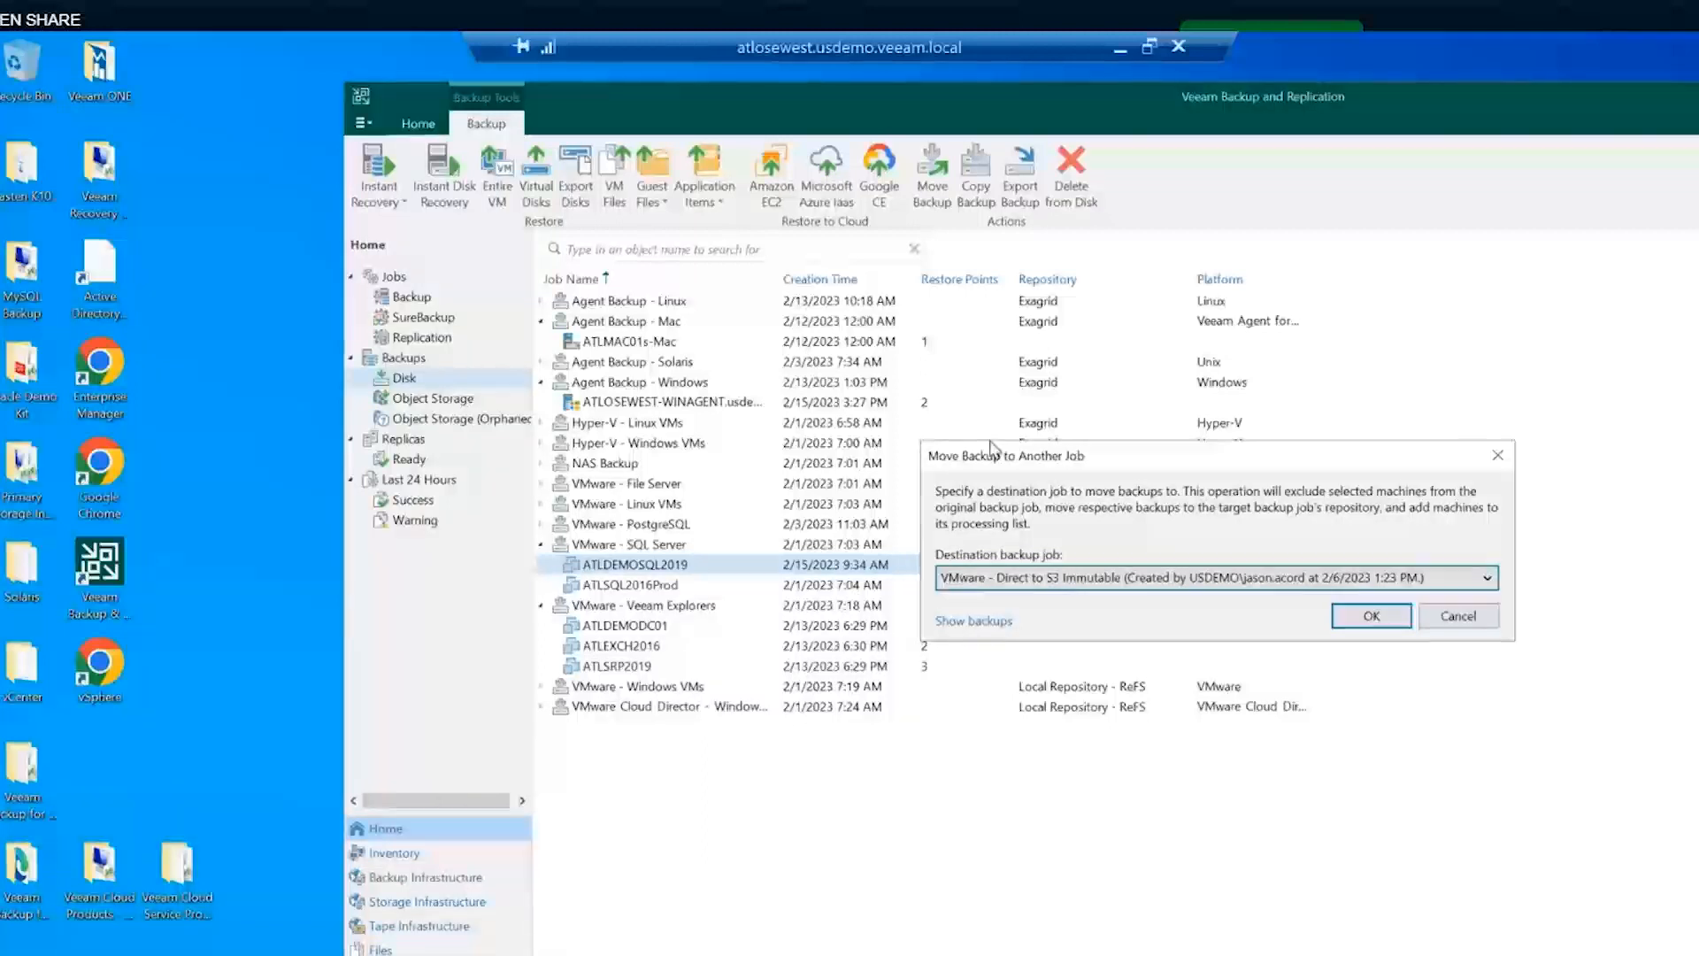
drag(992, 450, 723, 392)
click(854, 518)
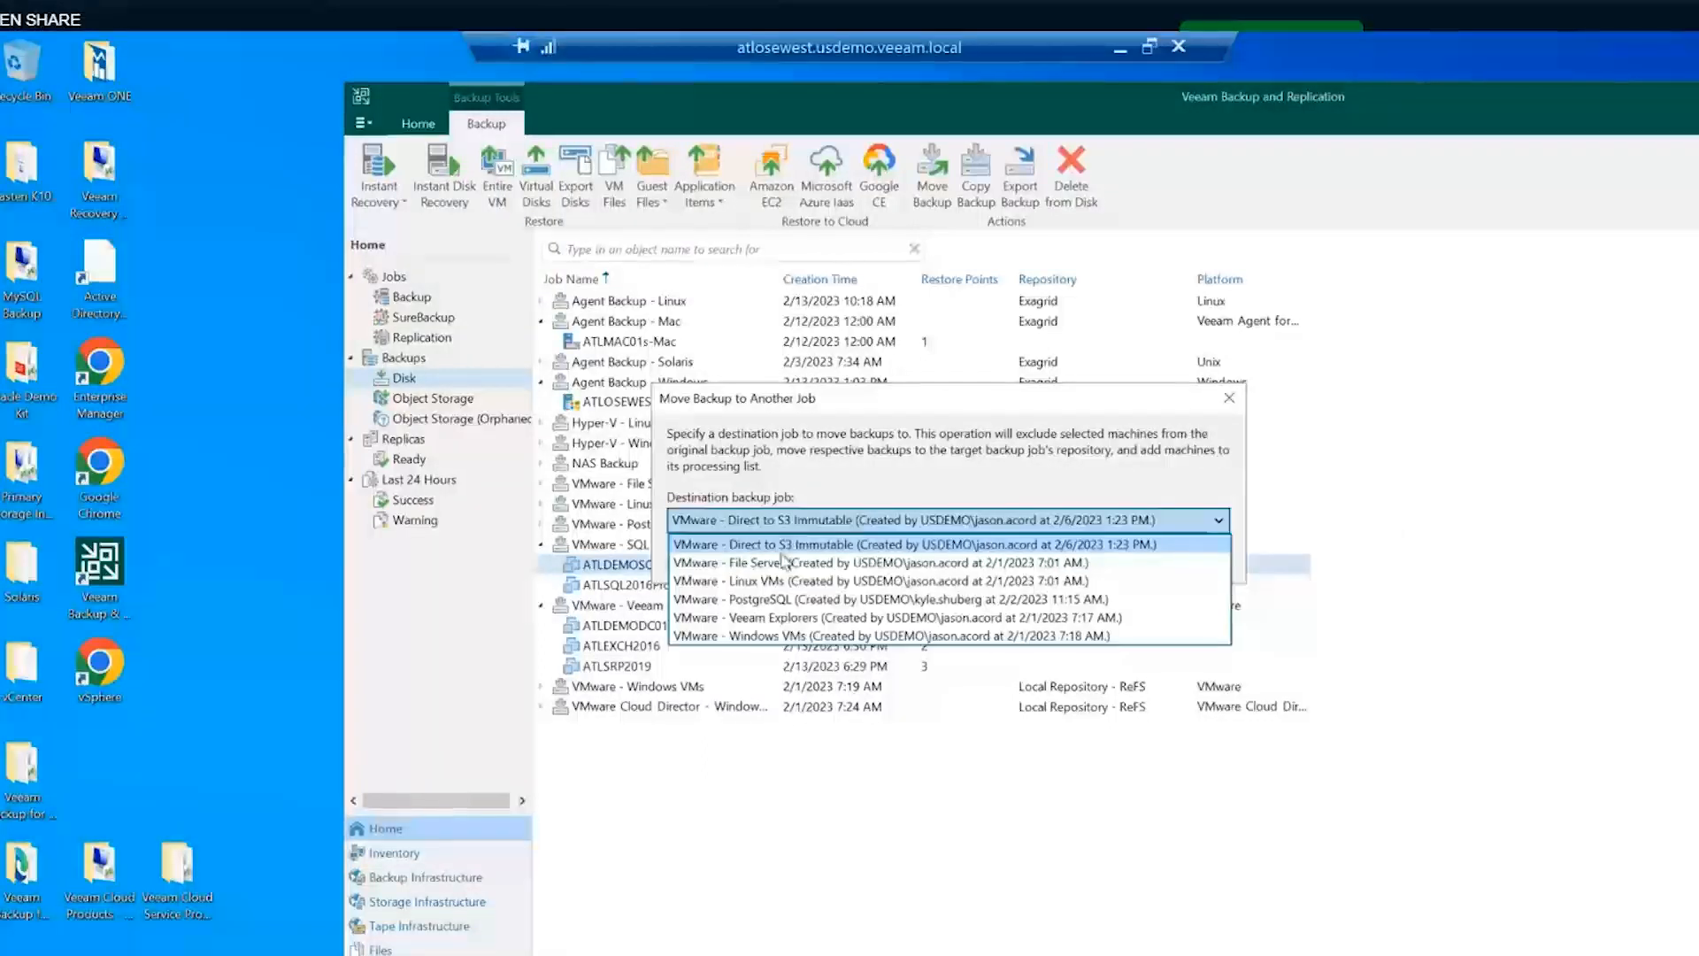
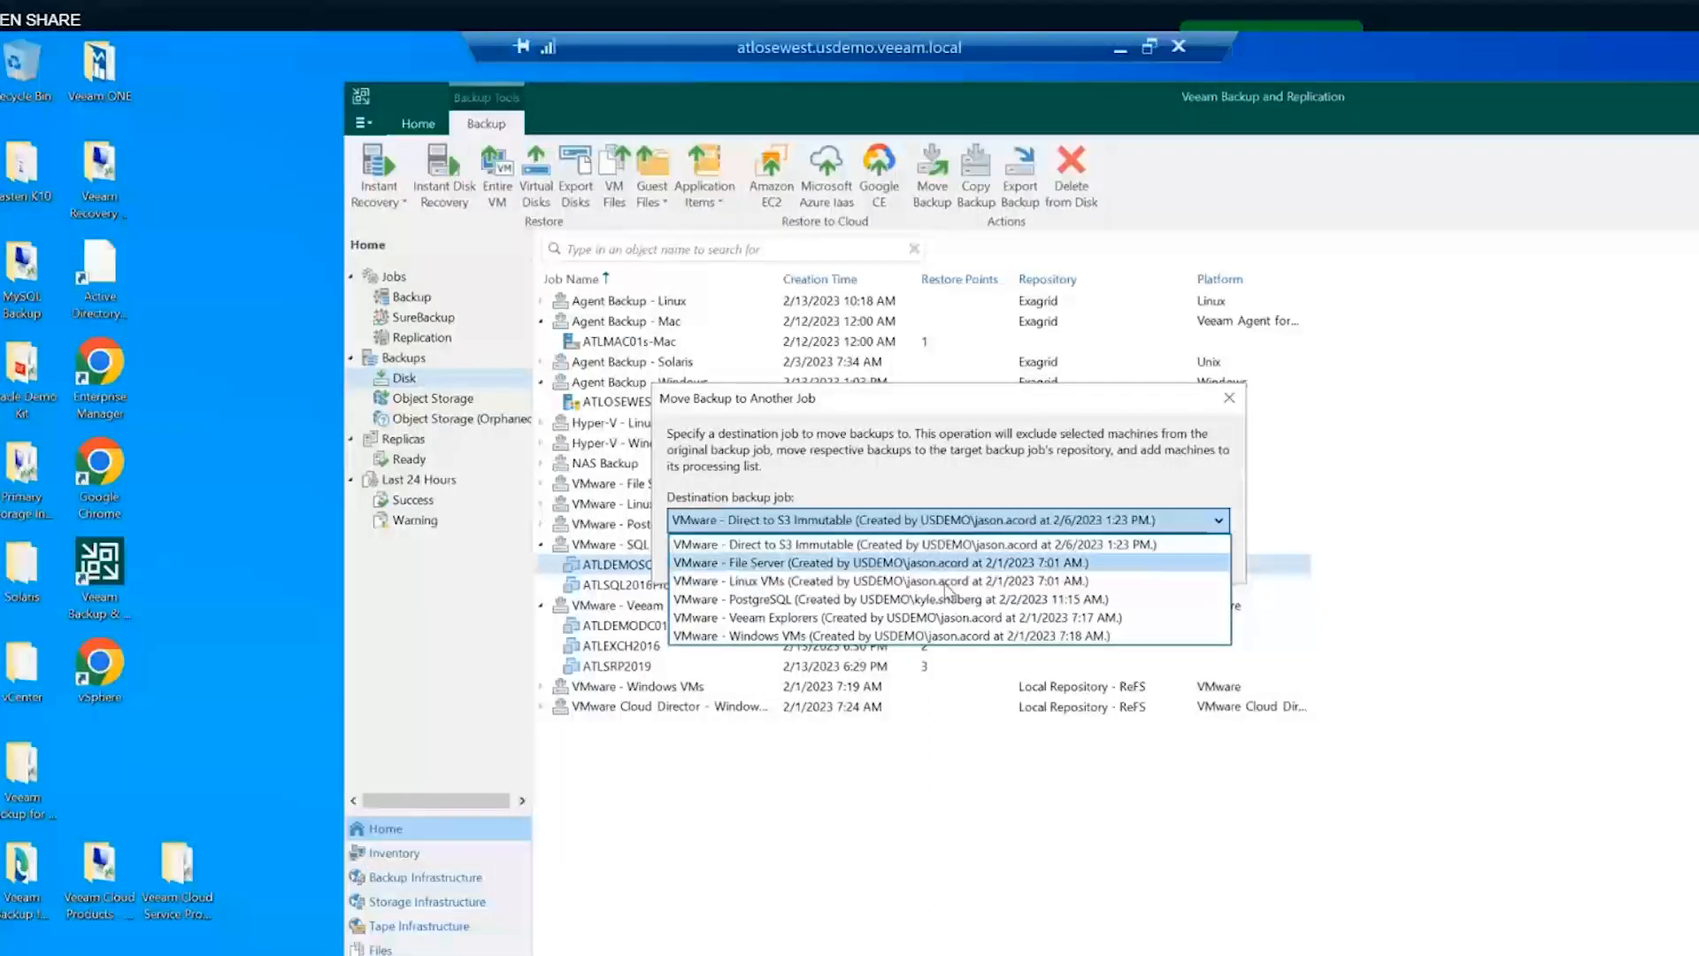
- Leave the destination job unchanged and cancel moving ATLDEMOSQL2019 to another job
click(1232, 399)
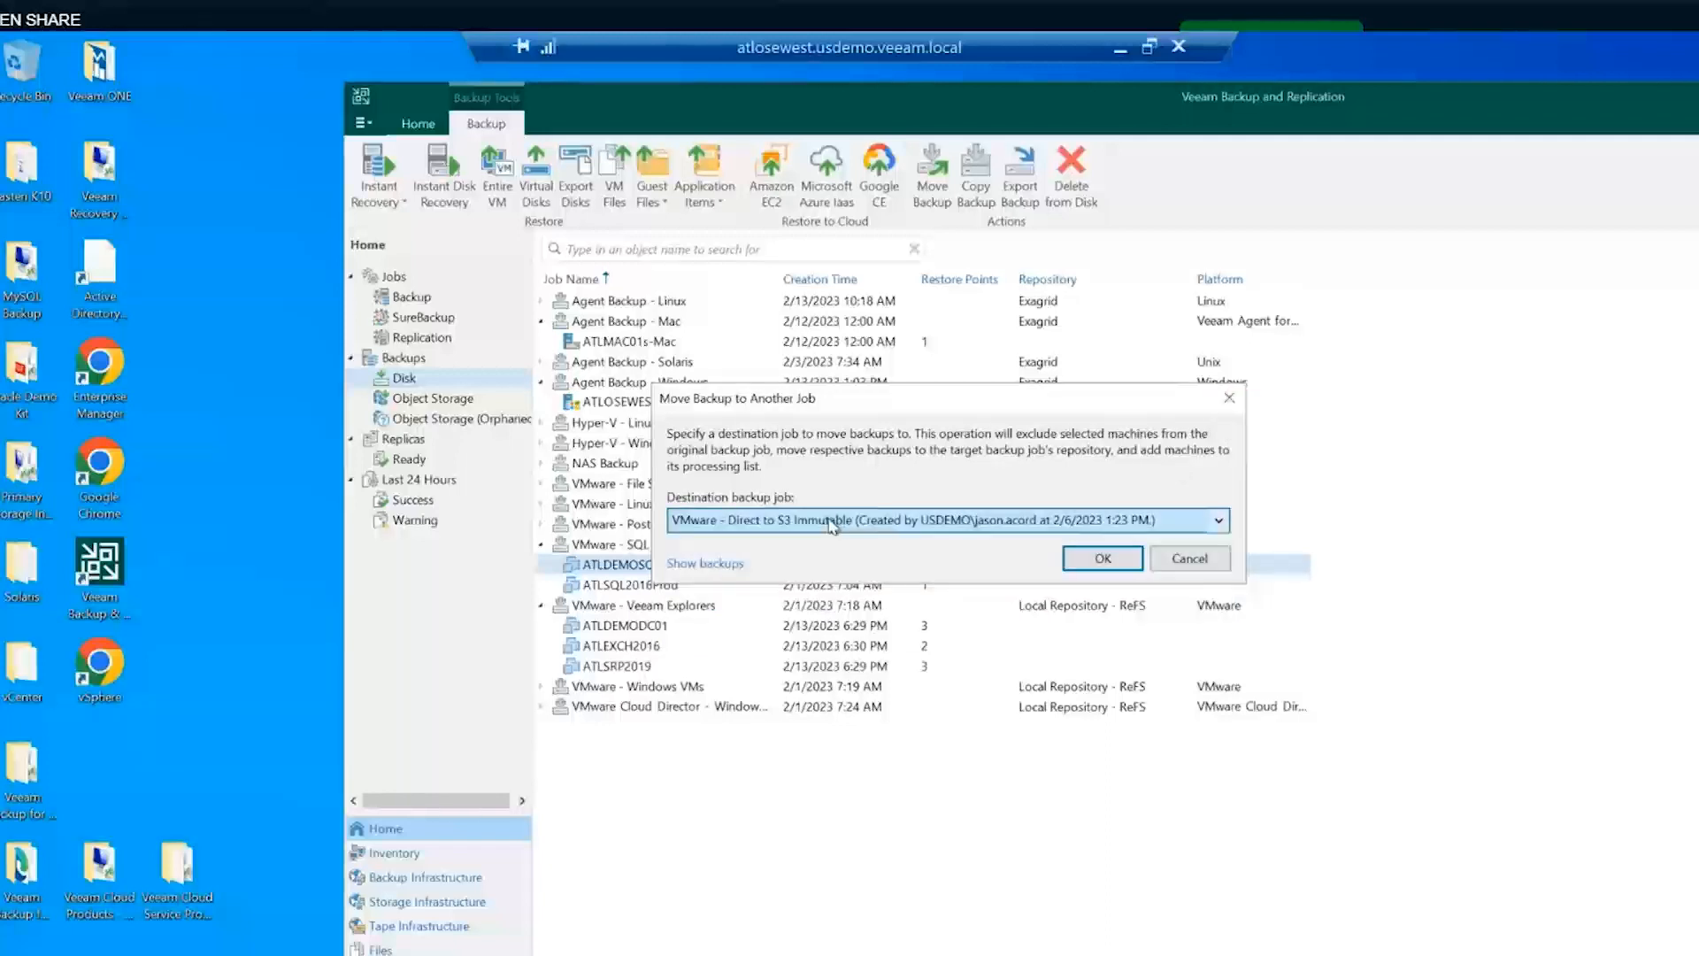
click(1190, 558)
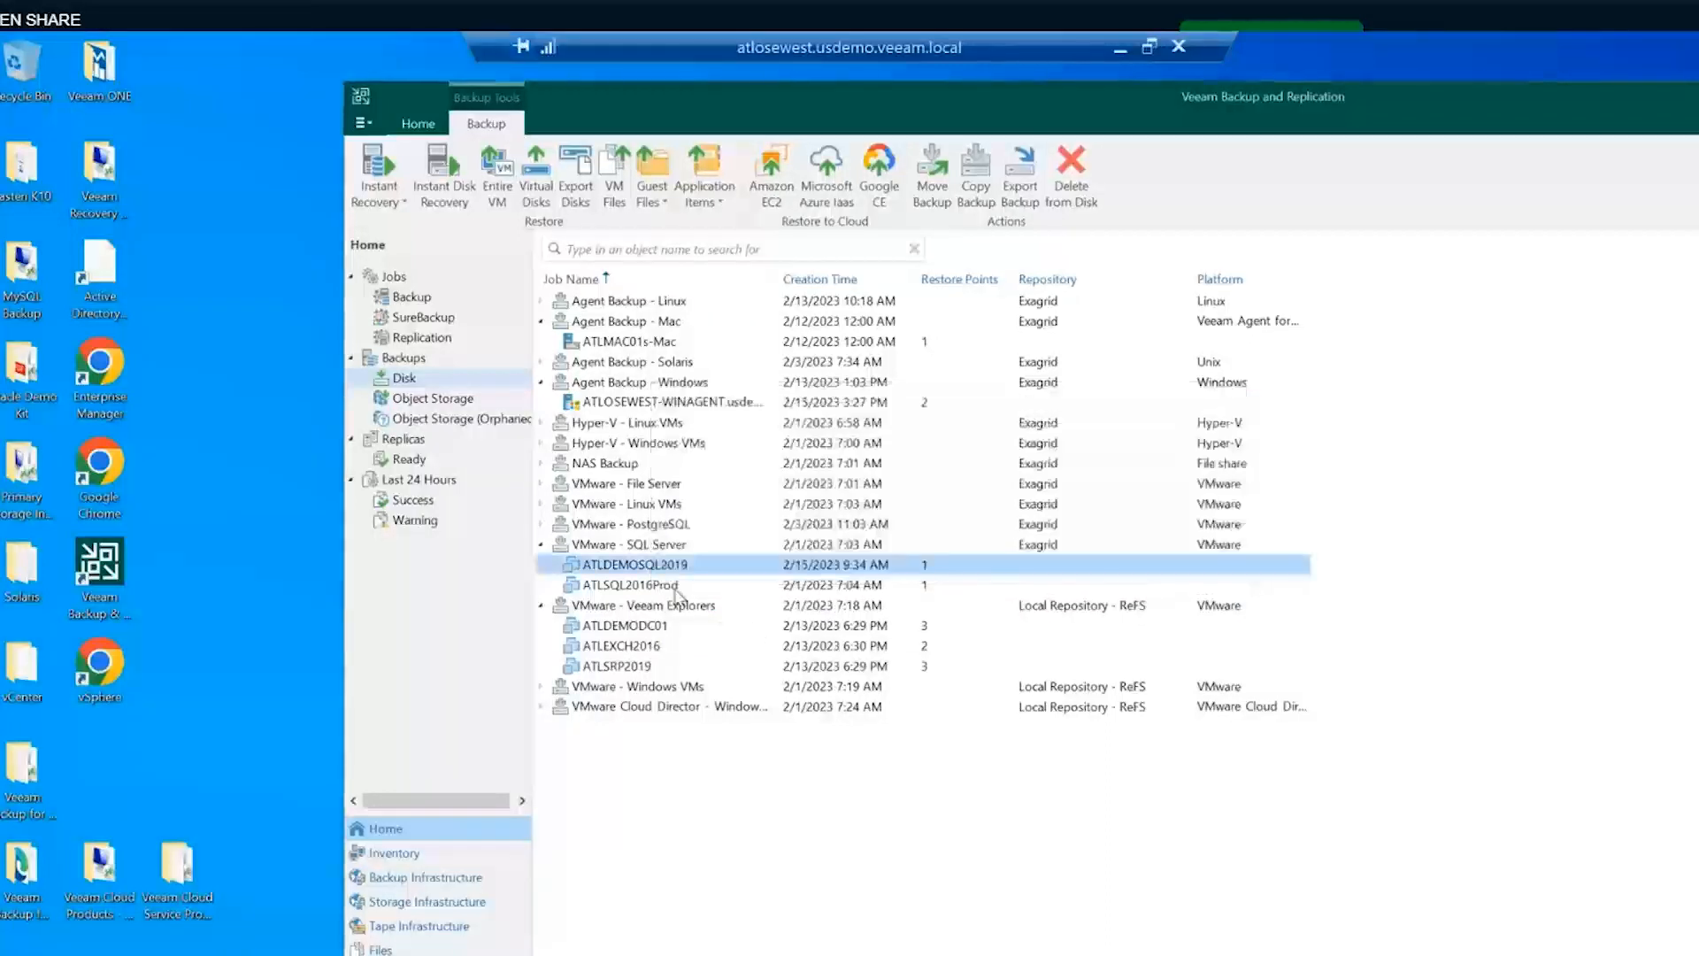
right_click(636, 564)
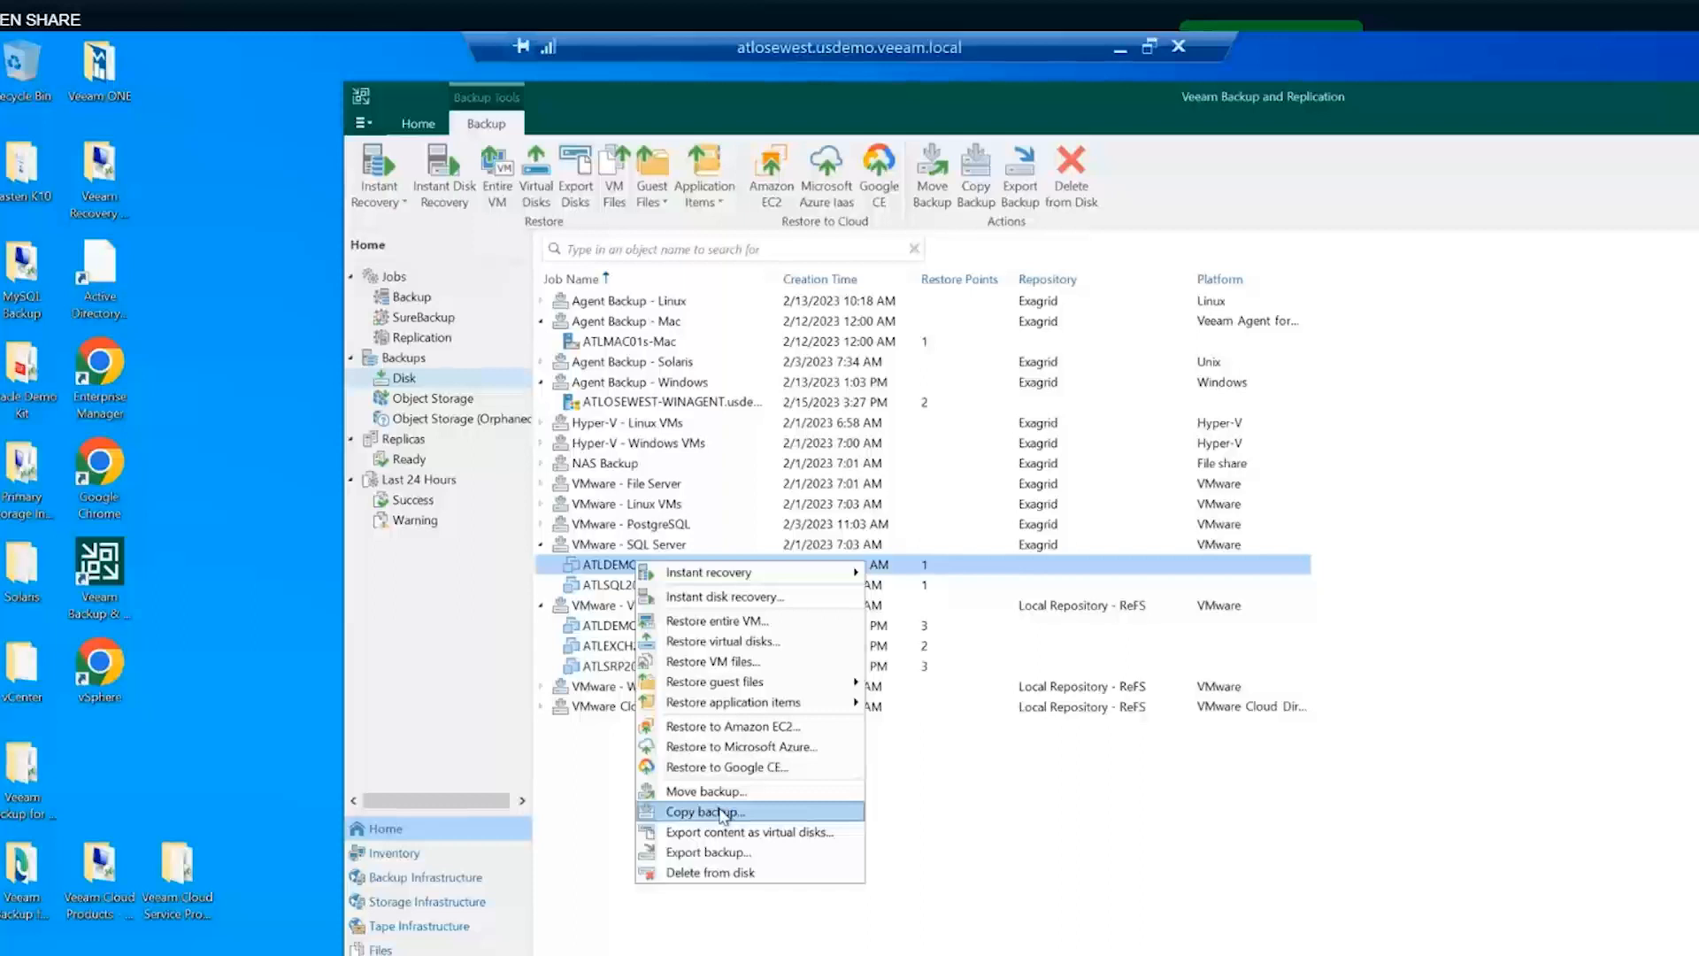
click(1005, 808)
click(1008, 812)
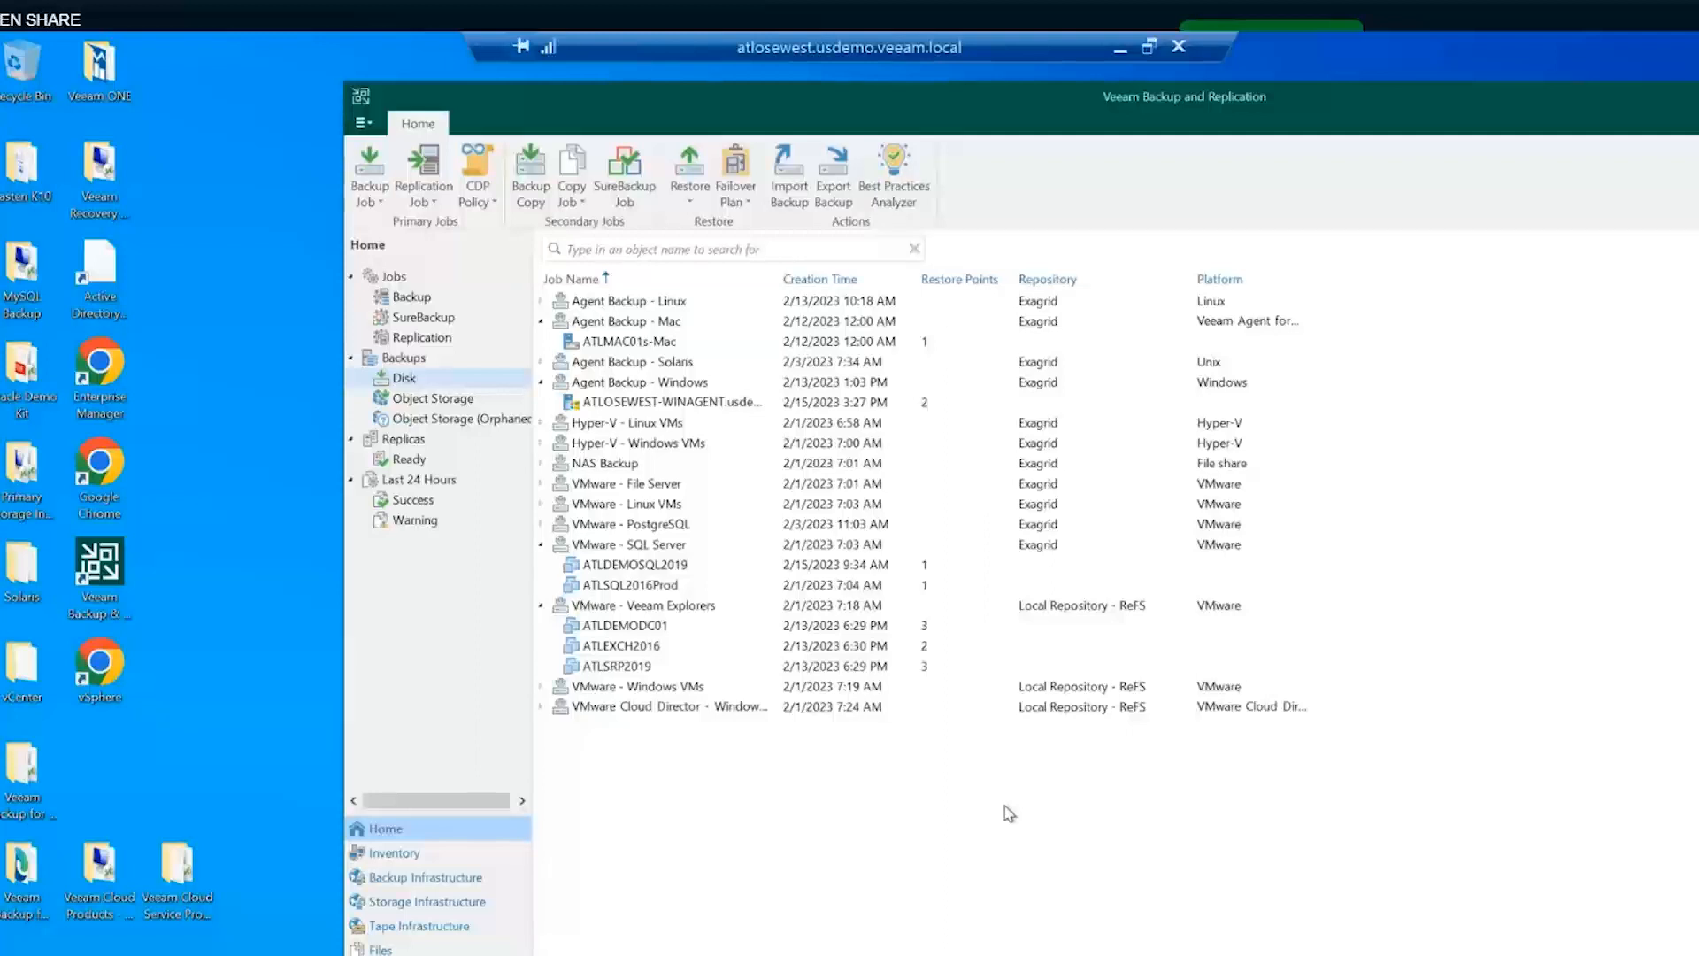
click(571, 467)
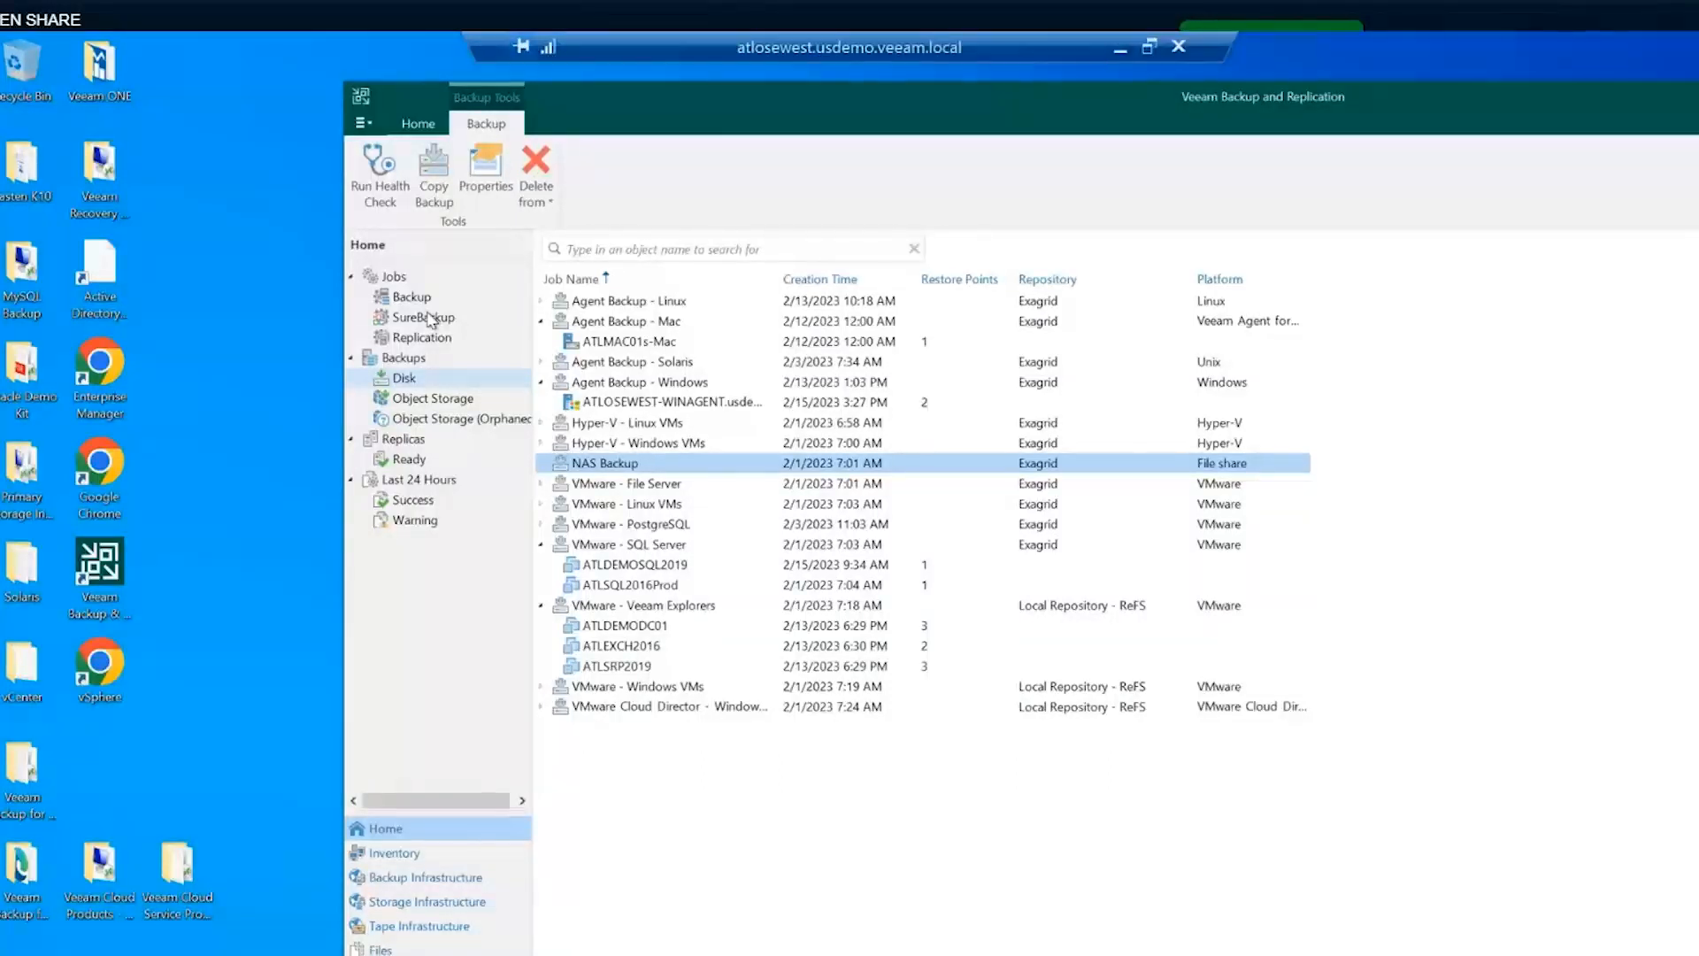
click(431, 398)
- From Object Storage backups, expand NAS - Direct to Object and start instant file share recovery for \\atlnas\ATLOSEWEST
click(417, 381)
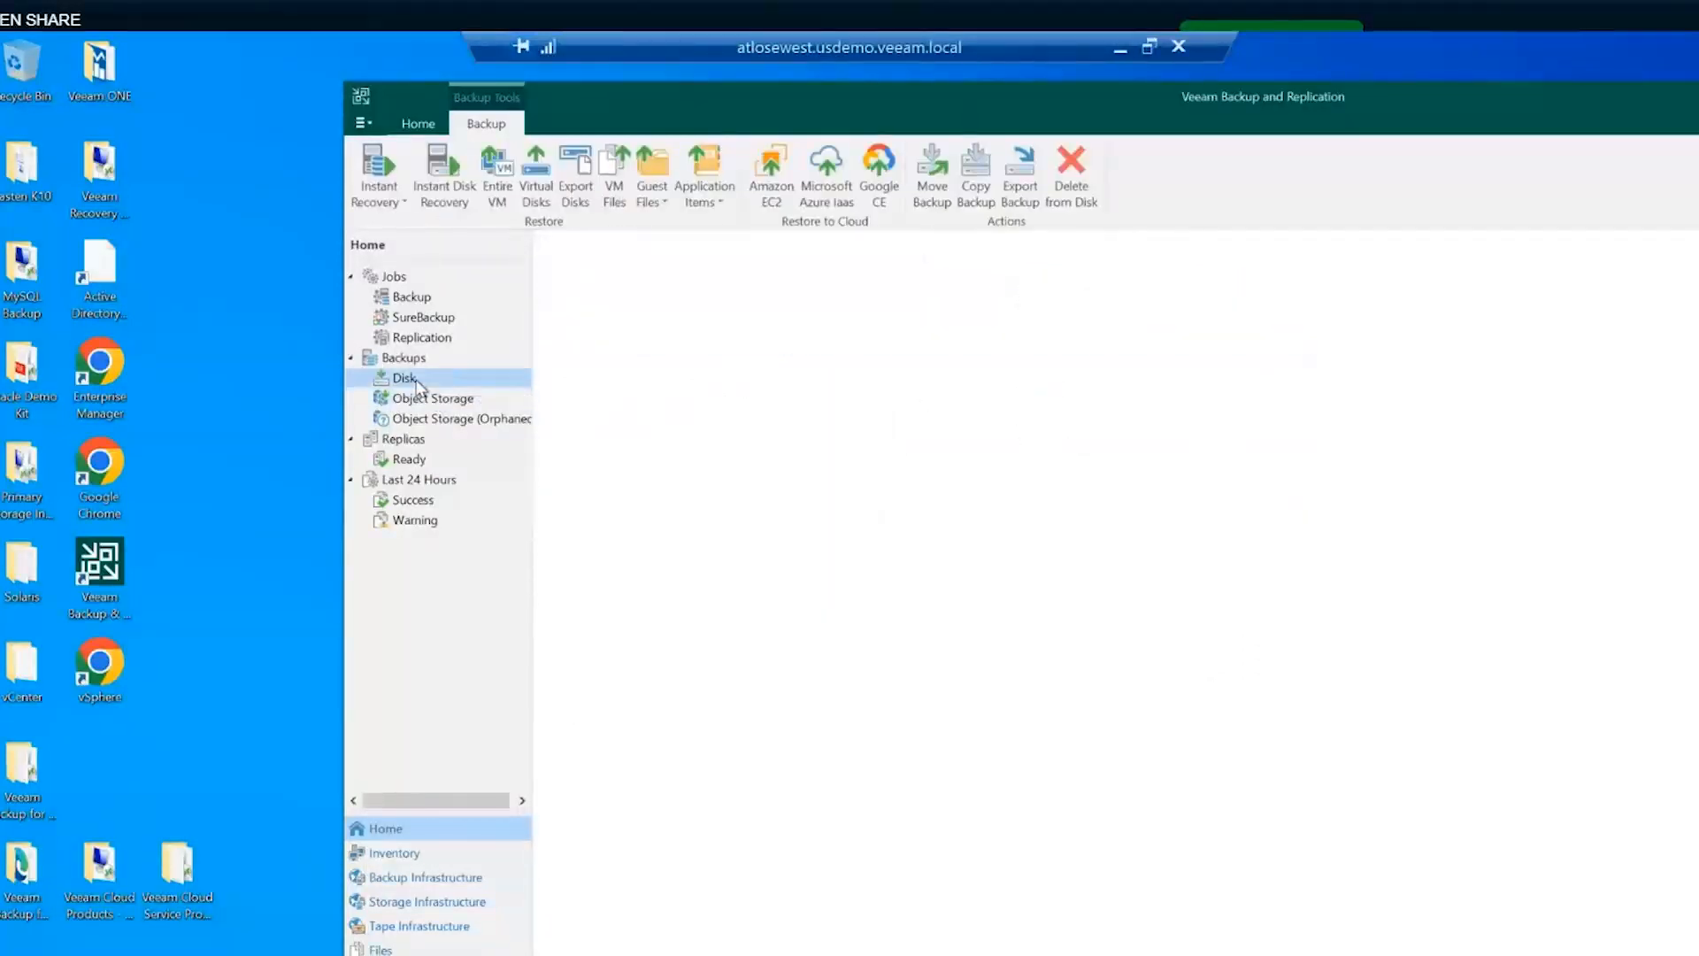
click(421, 403)
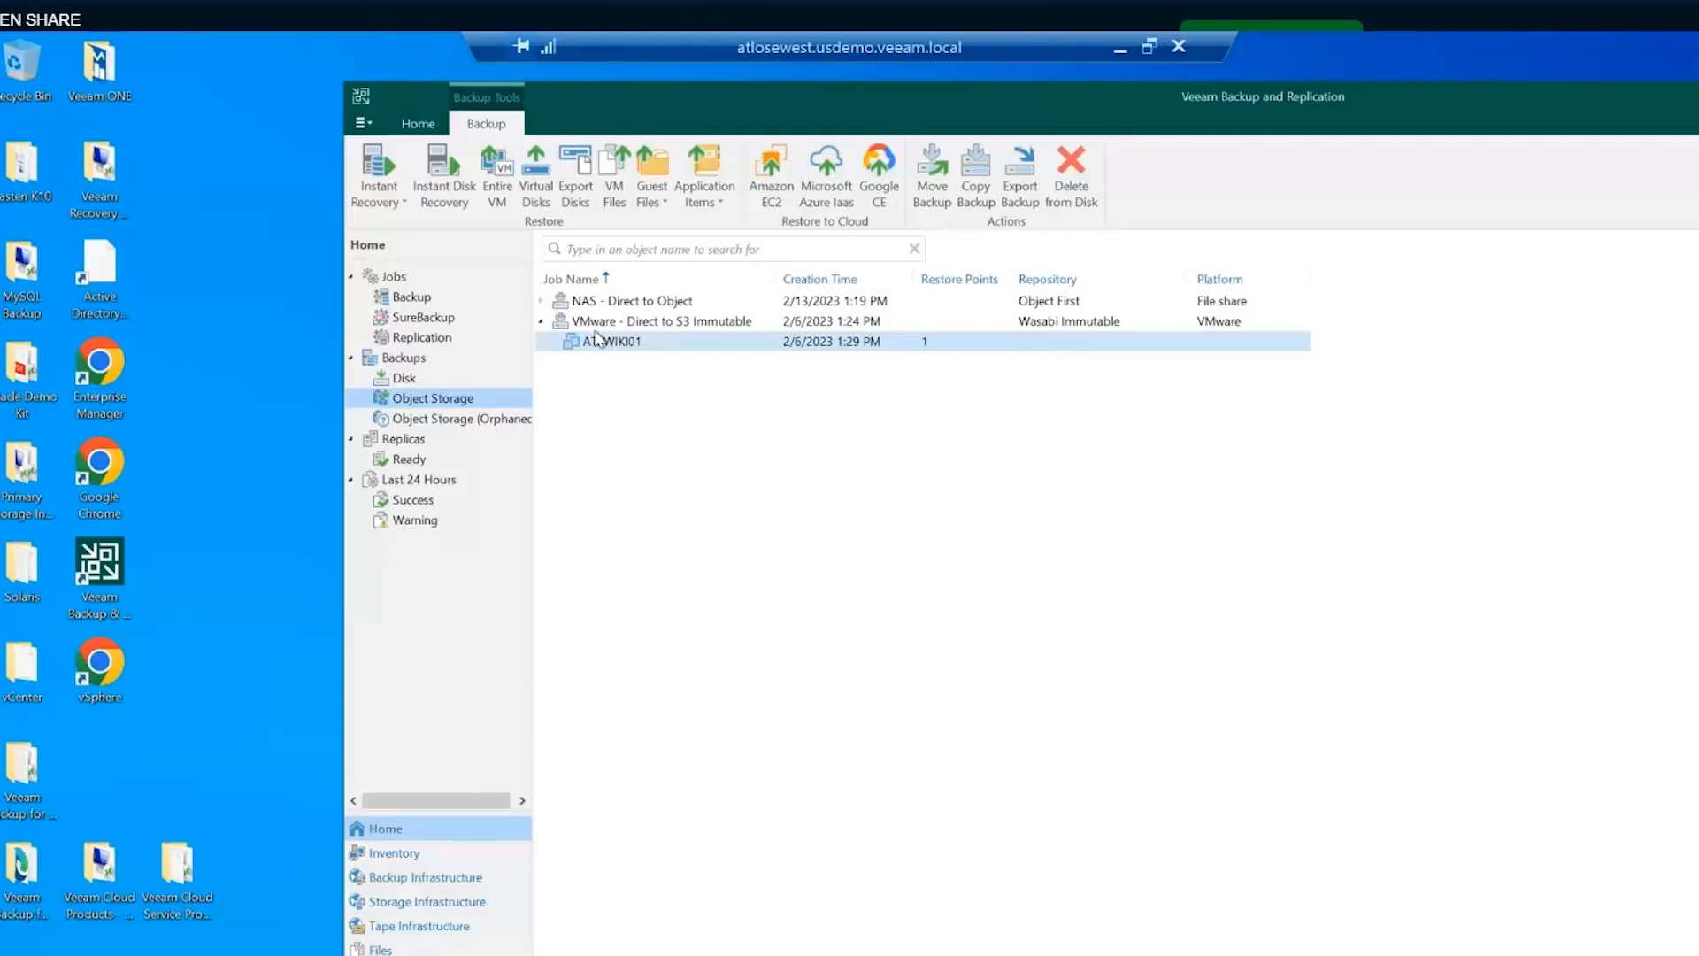
click(549, 307)
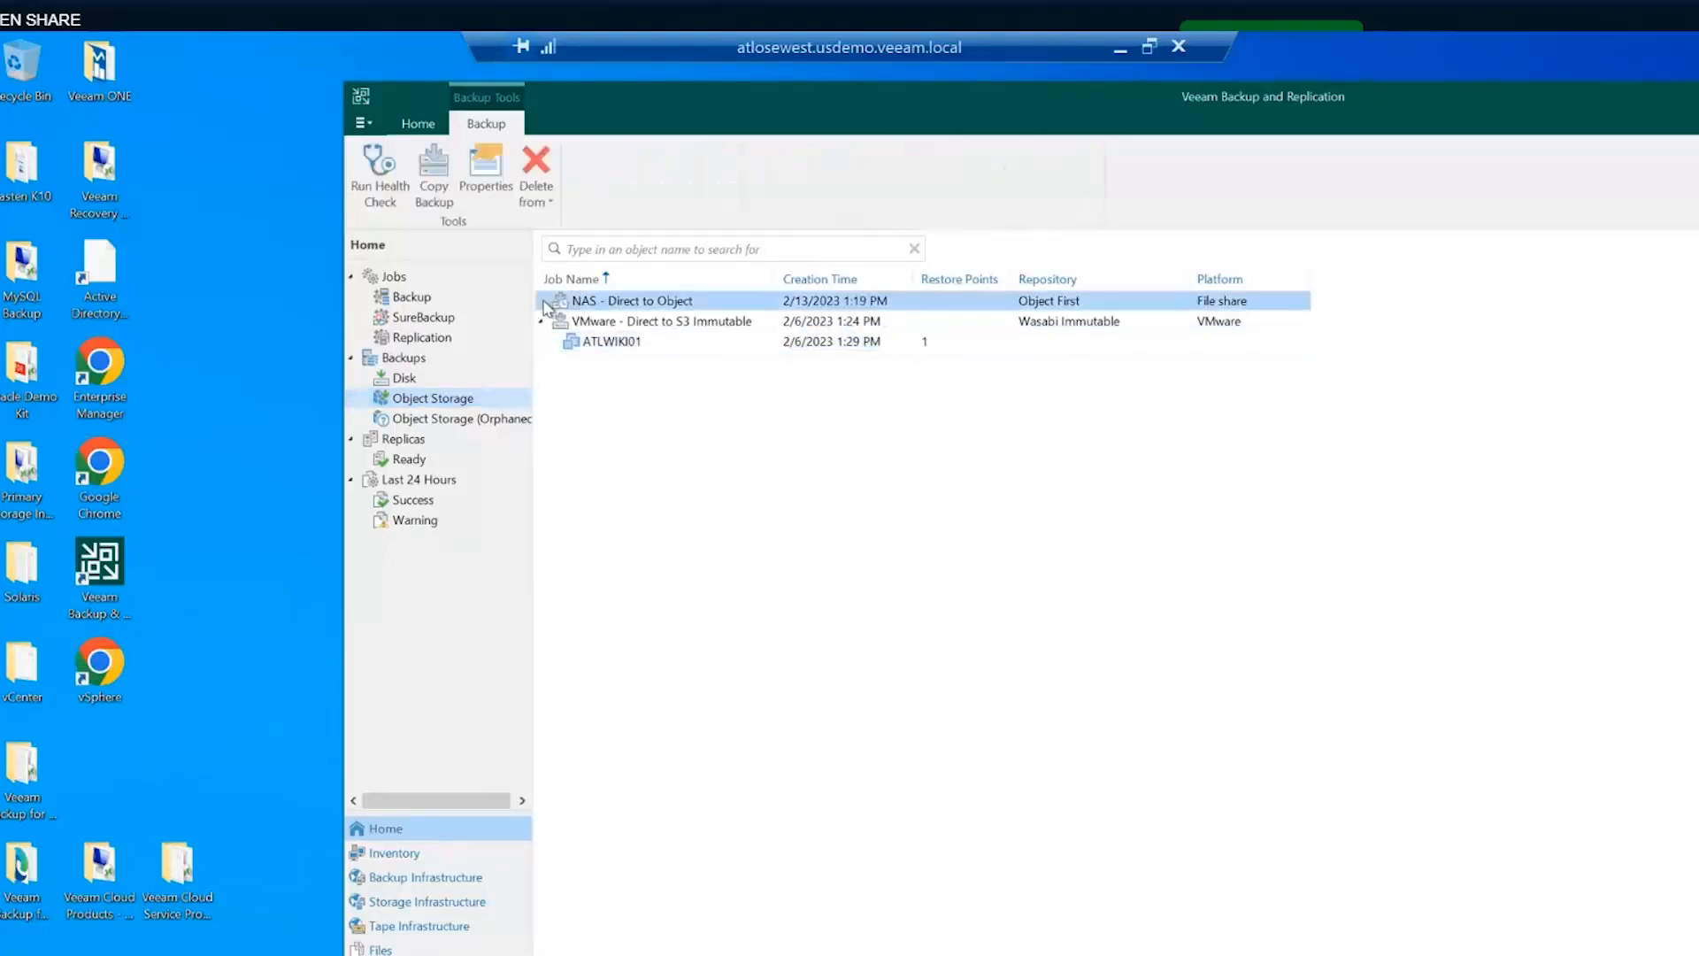
click(541, 301)
right_click(605, 323)
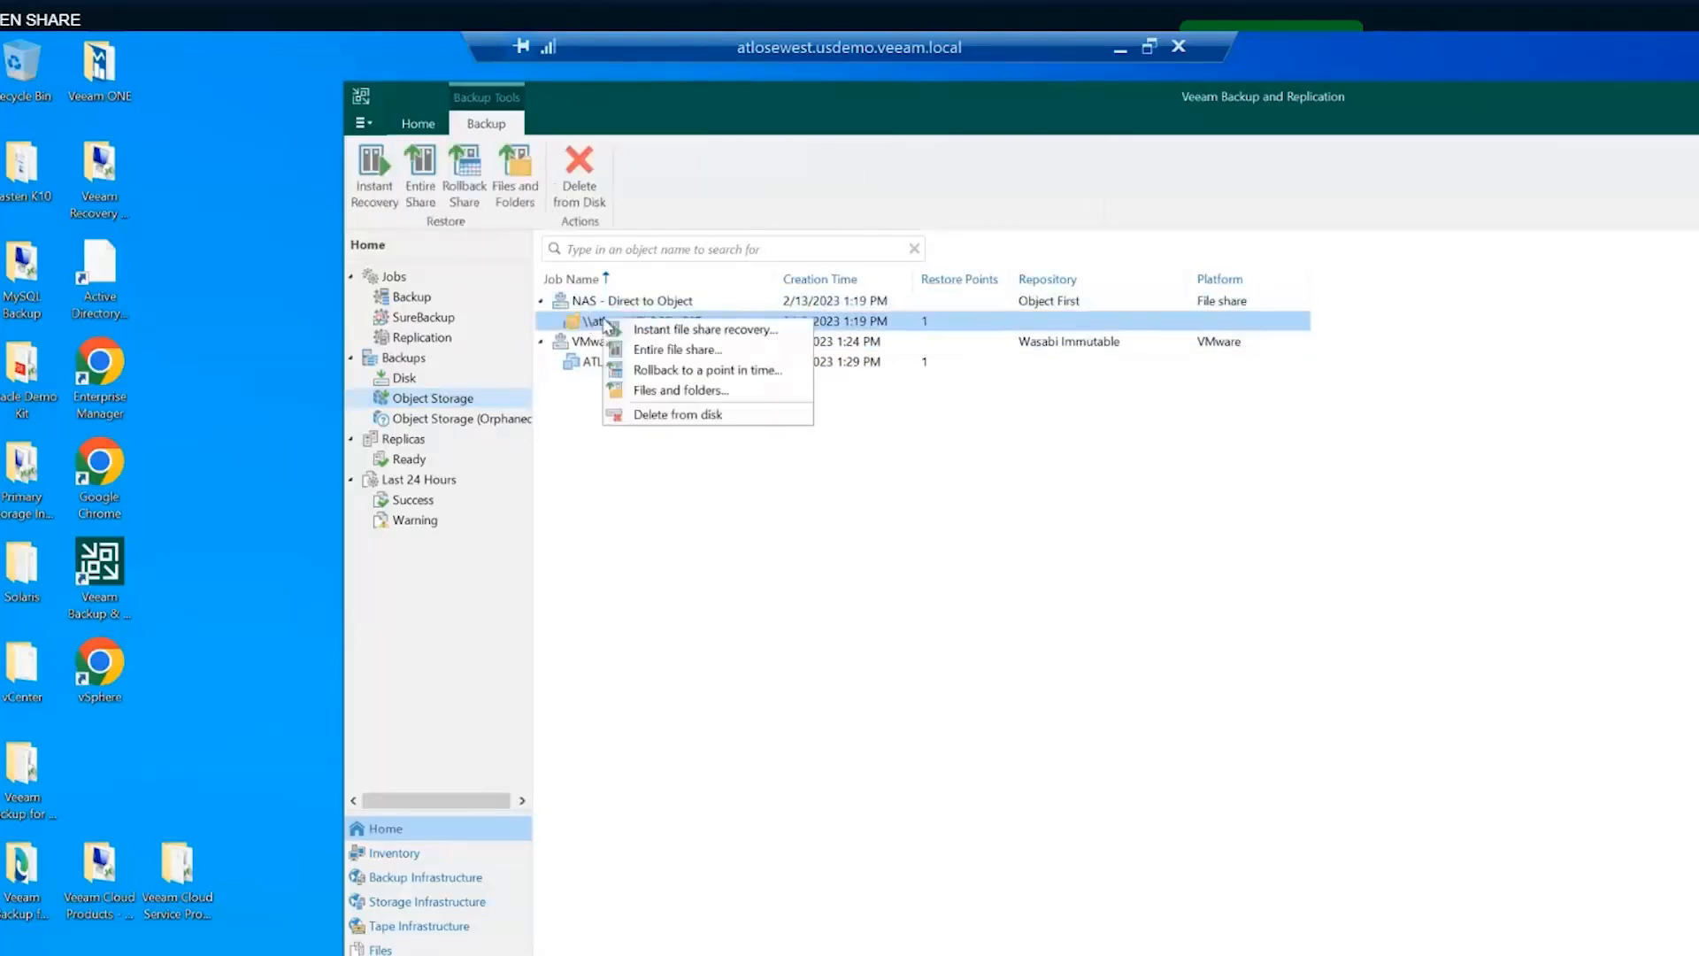
click(682, 331)
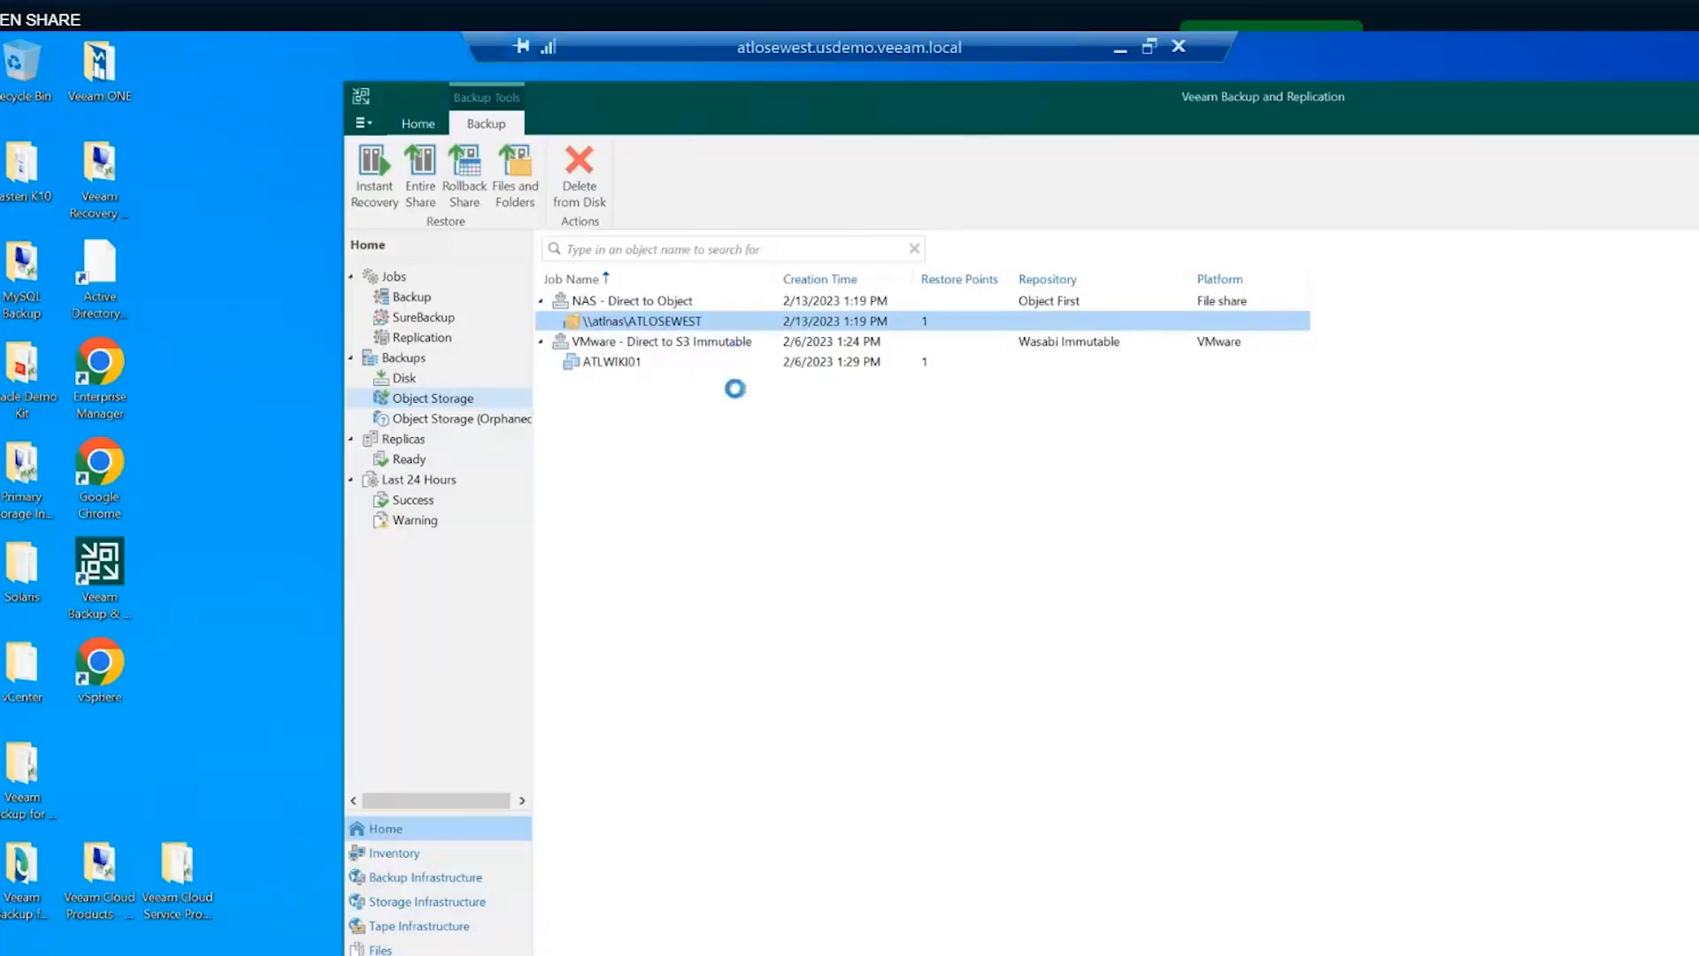
- Select the \\atlnas\ATLOSEWEST share and assign its mount server by manual selection
click(797, 381)
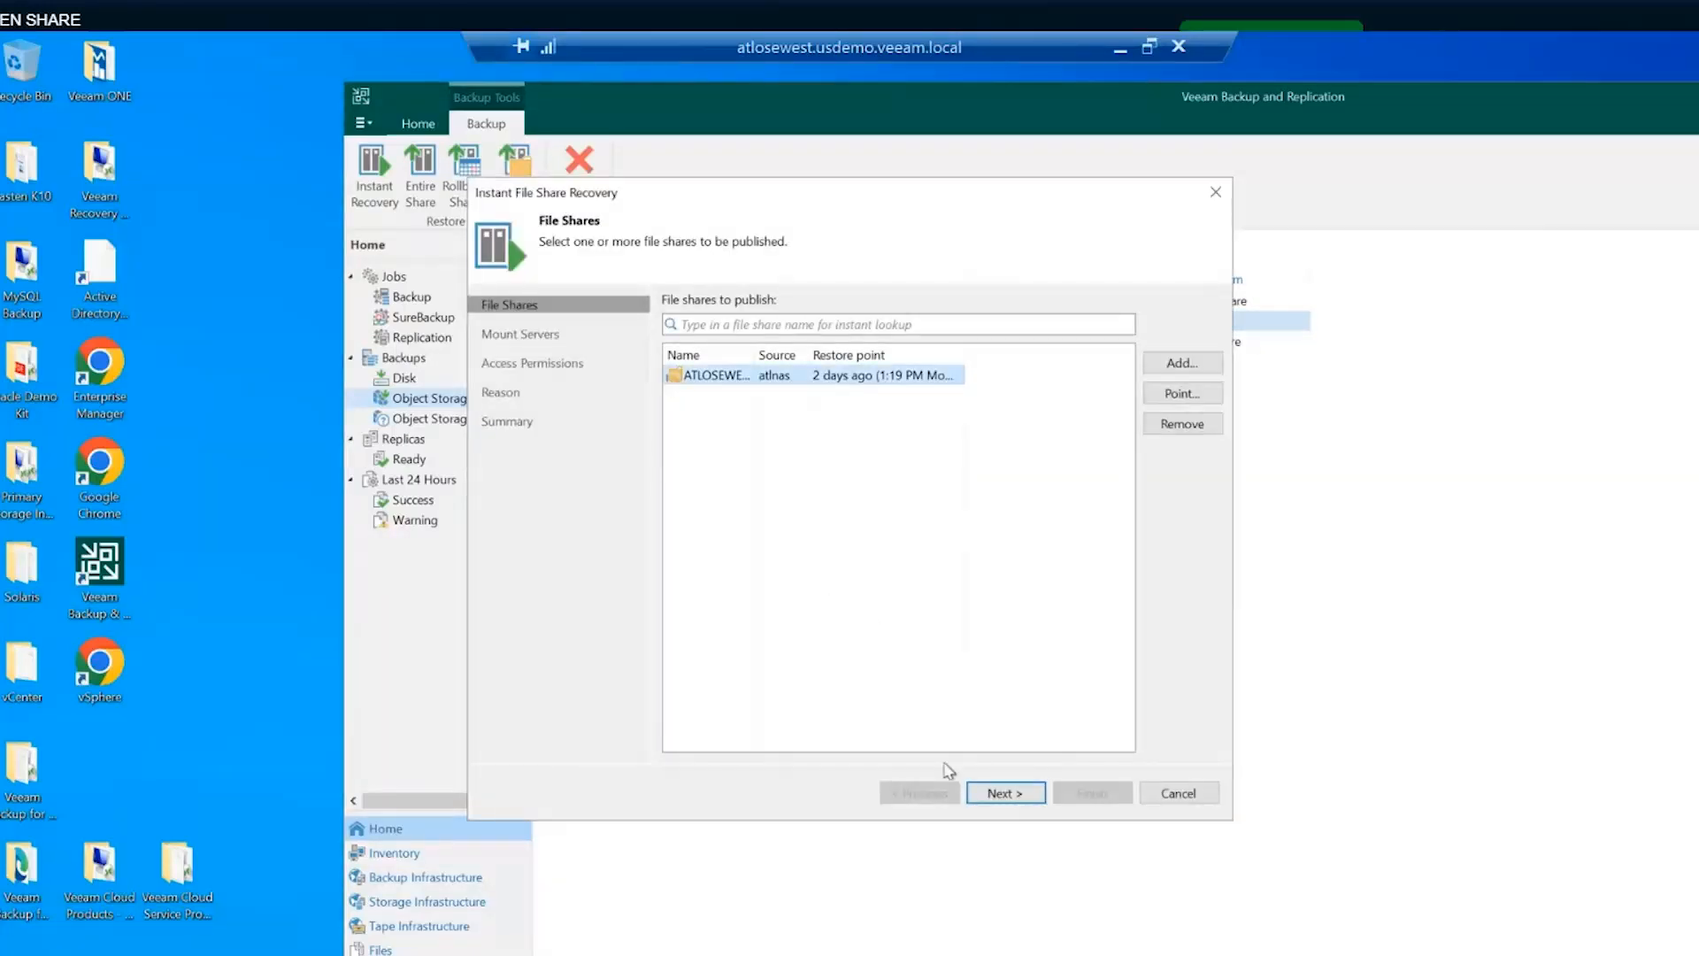
click(998, 793)
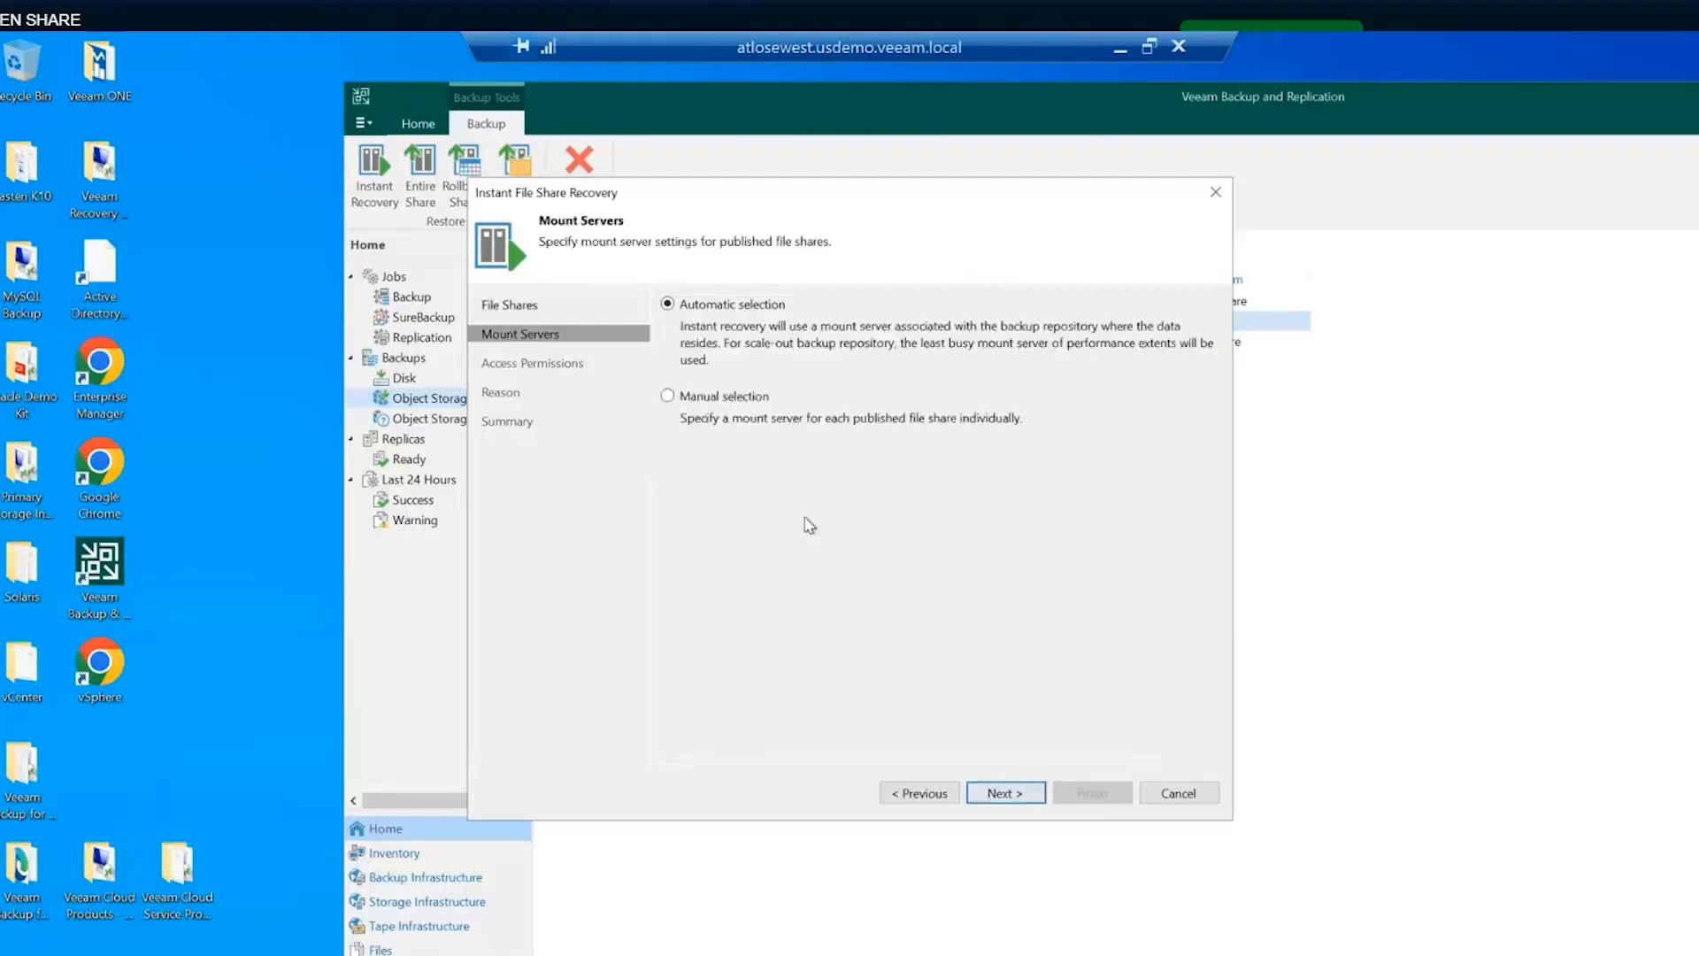
click(702, 396)
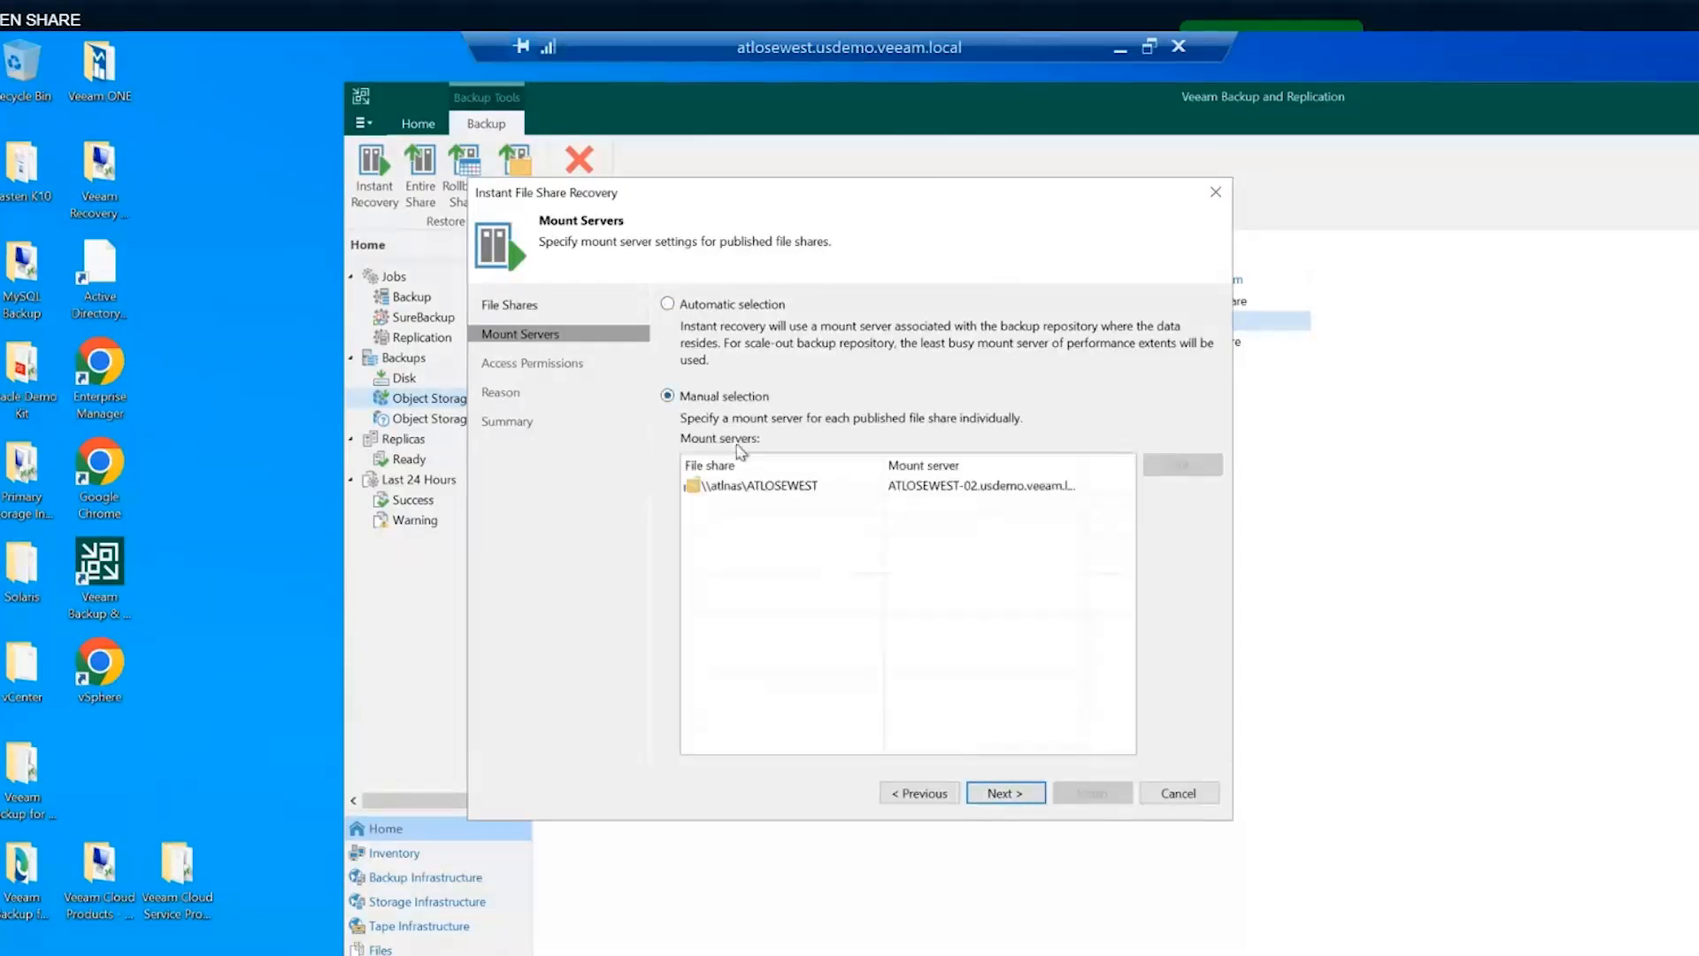
click(956, 489)
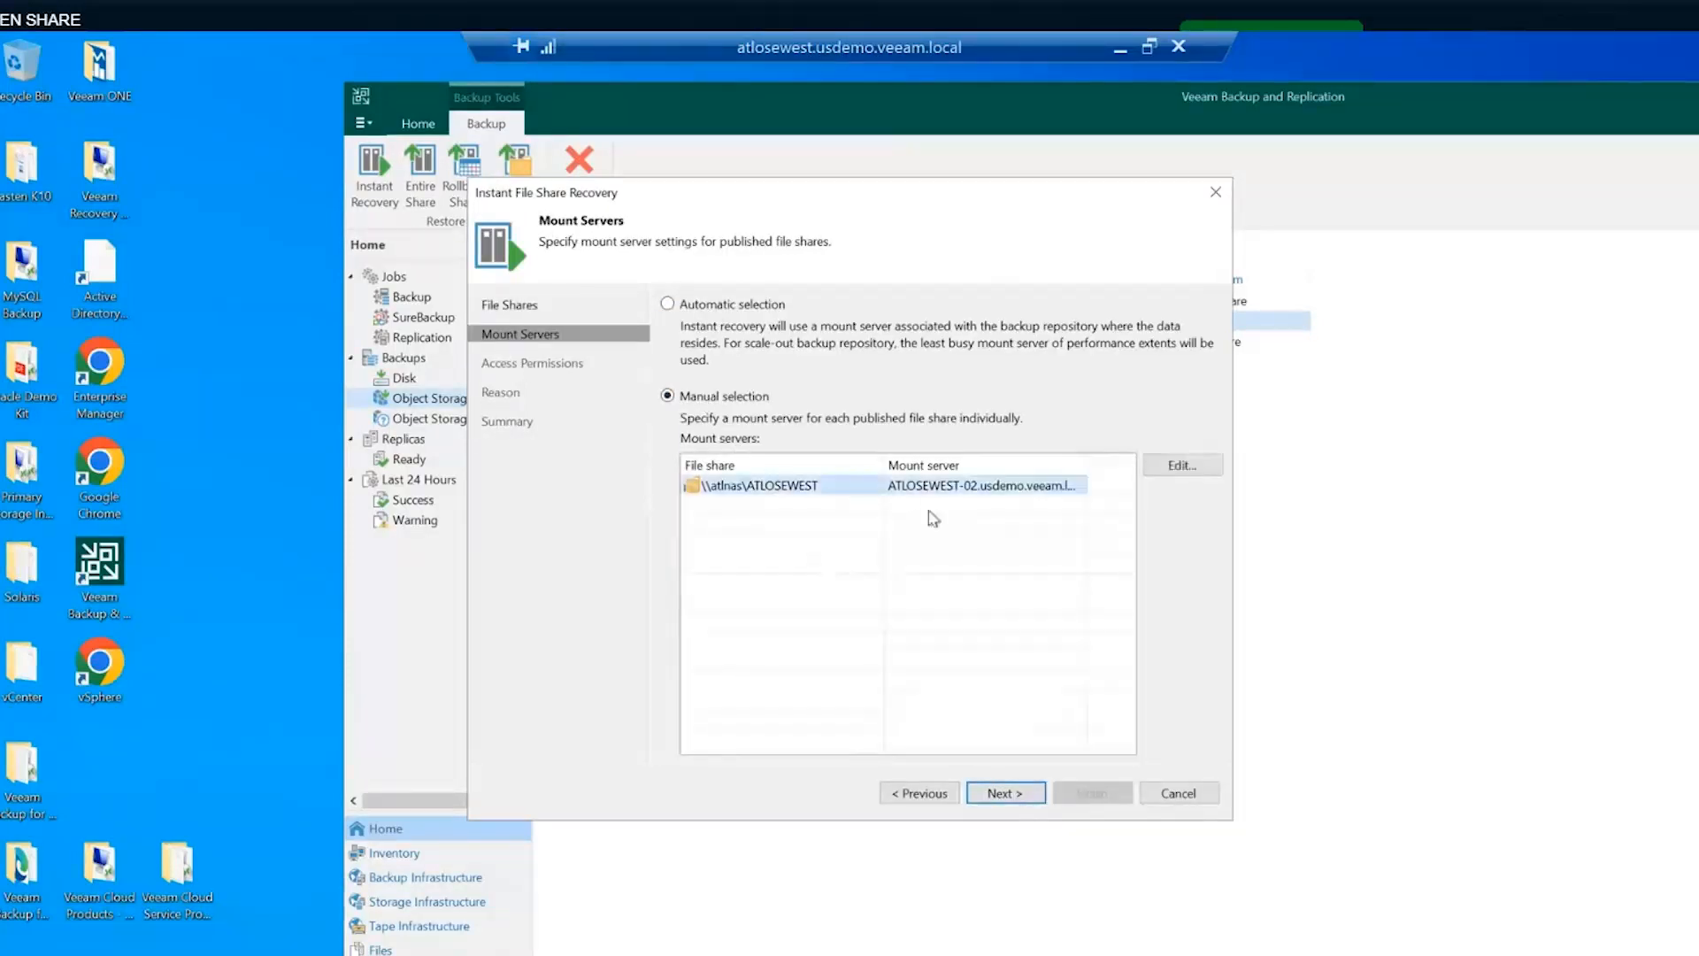
click(1005, 790)
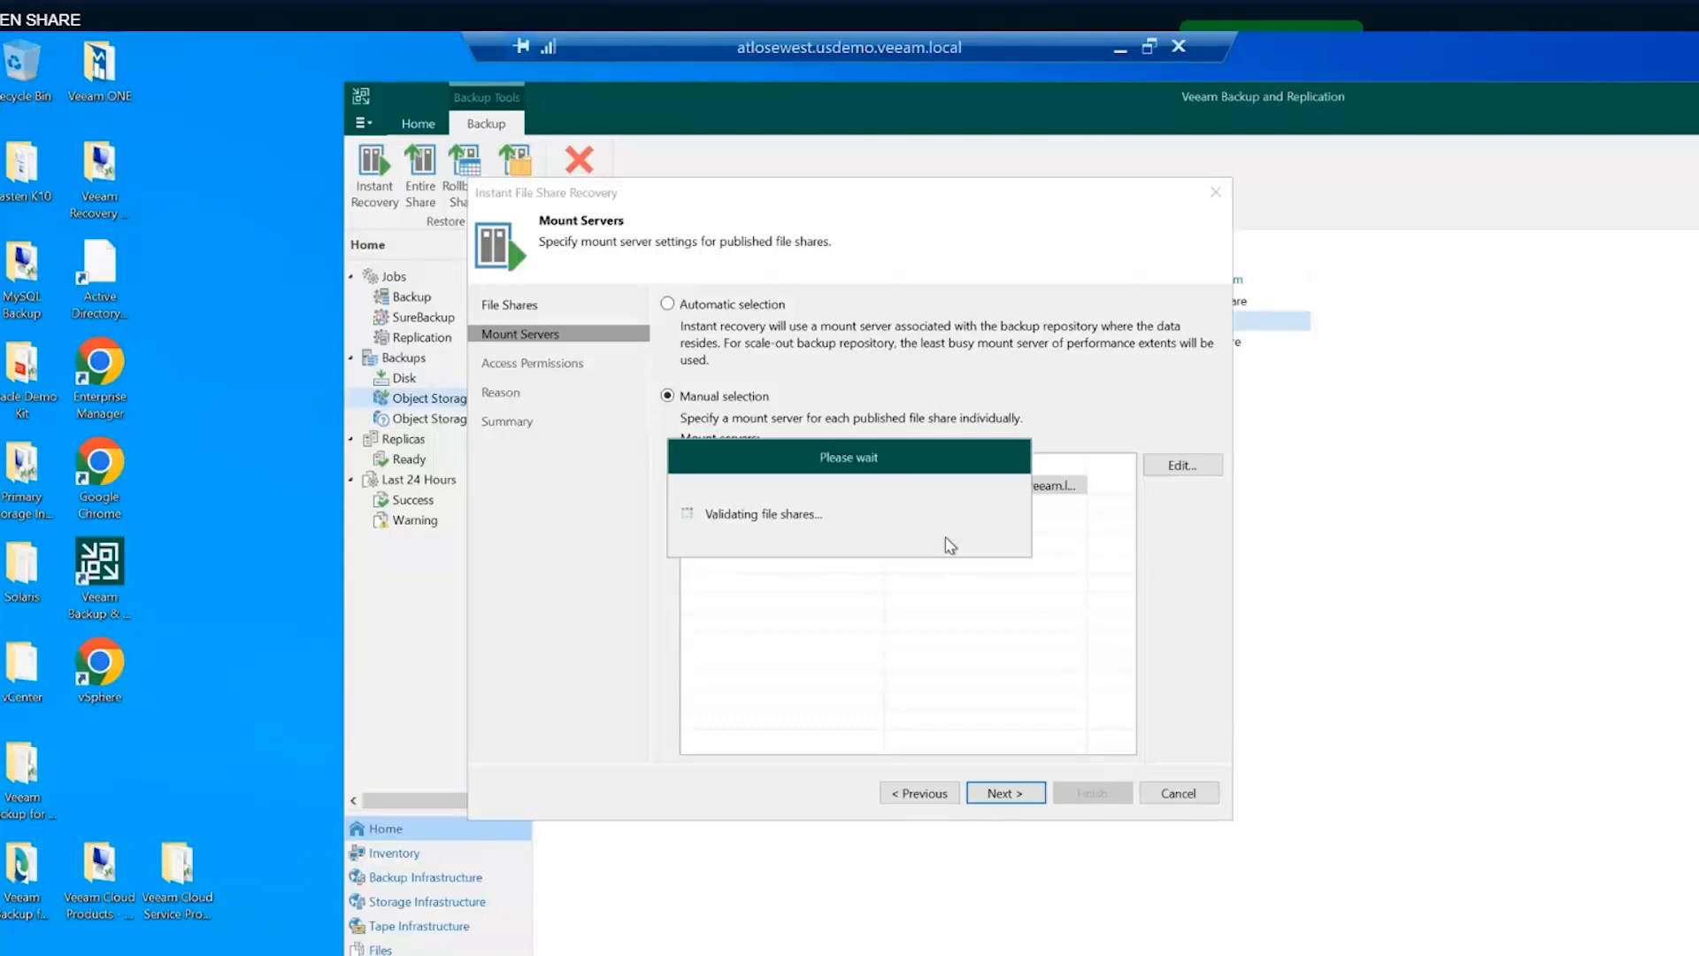
- After file share validation, enter restore reason 'test' and finish to start instant recovery
drag(847, 460, 700, 331)
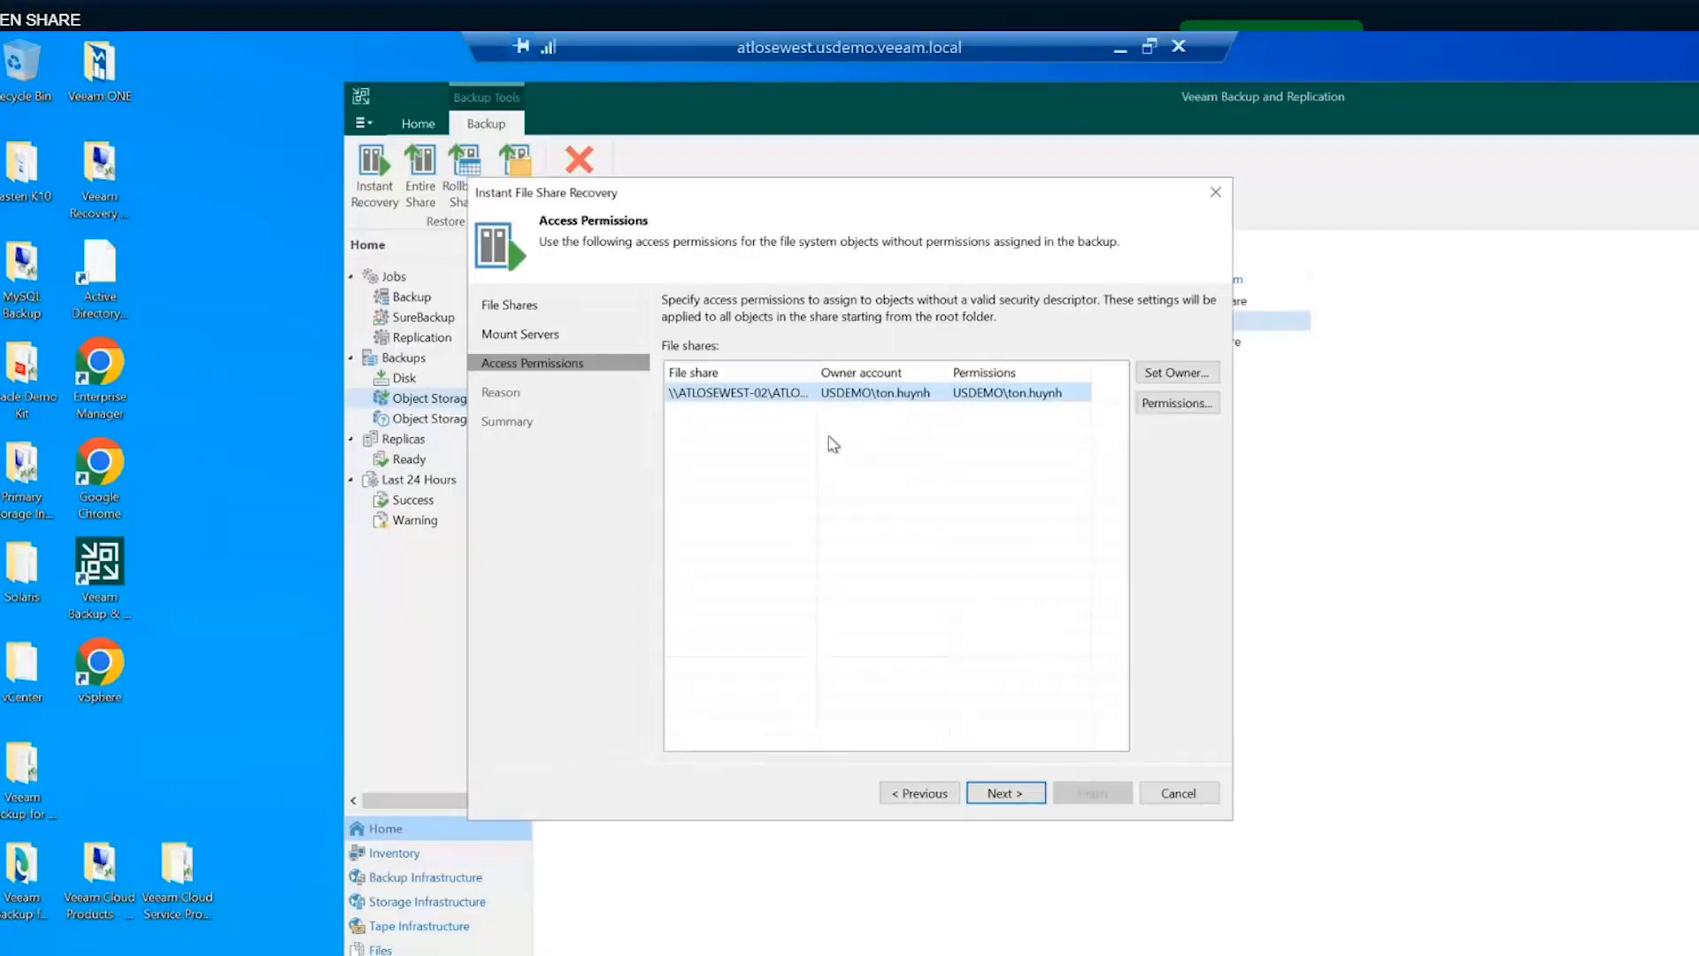
drag(763, 198, 866, 295)
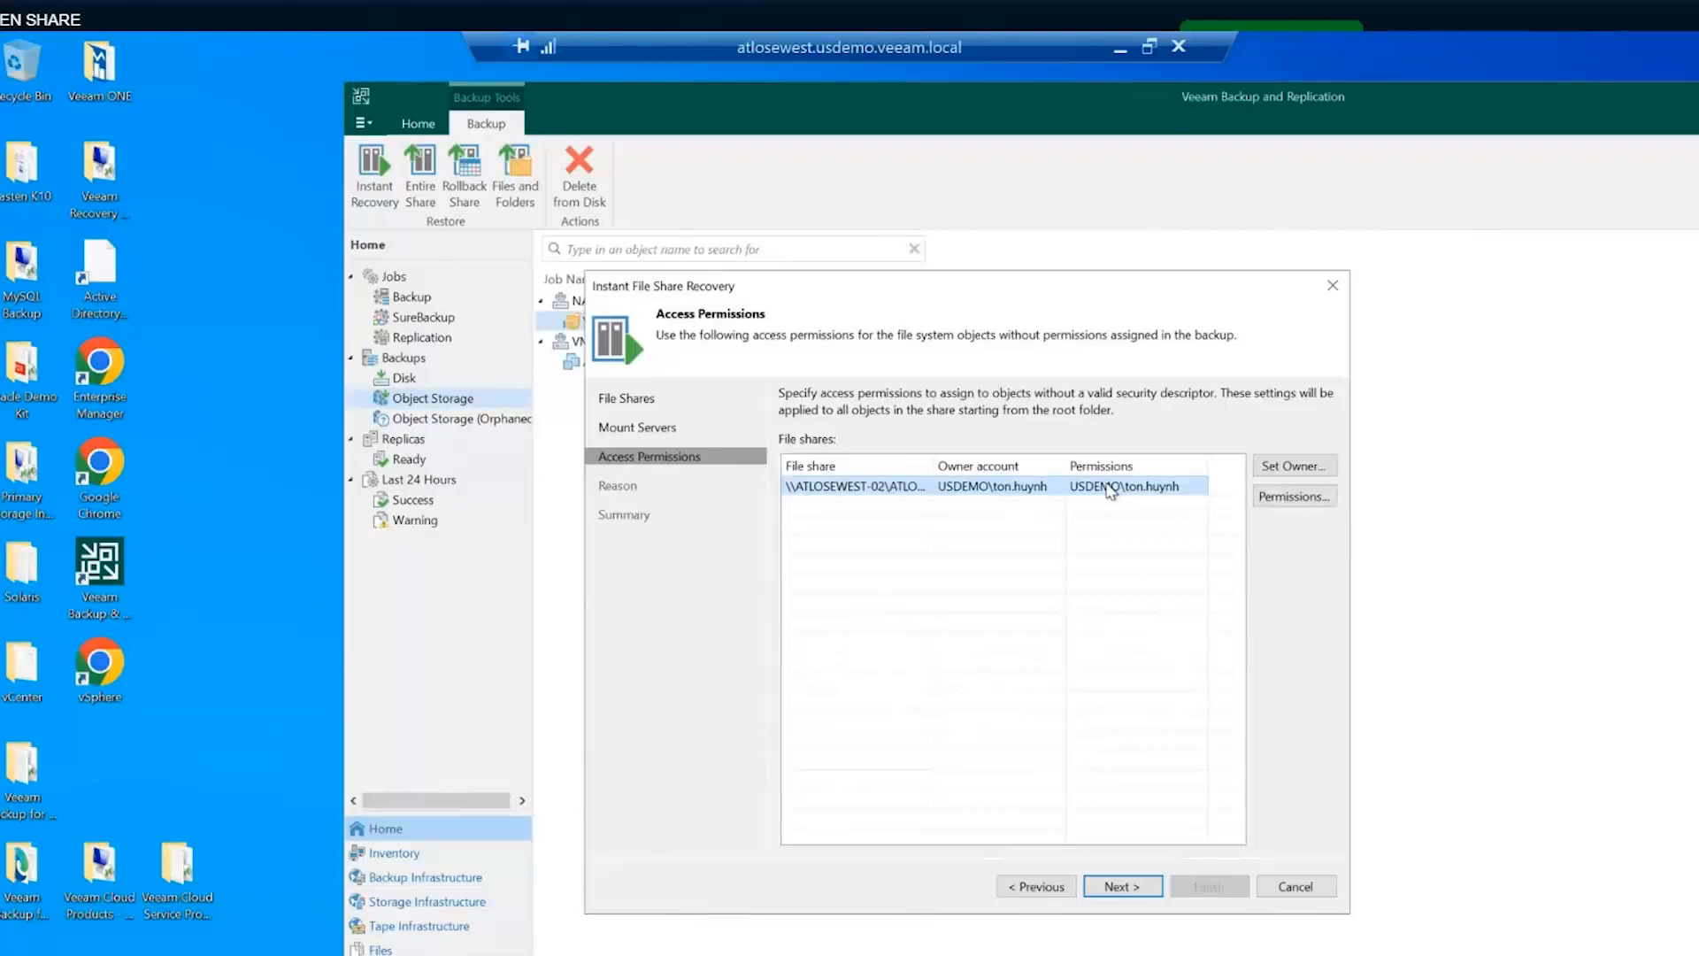
click(1128, 886)
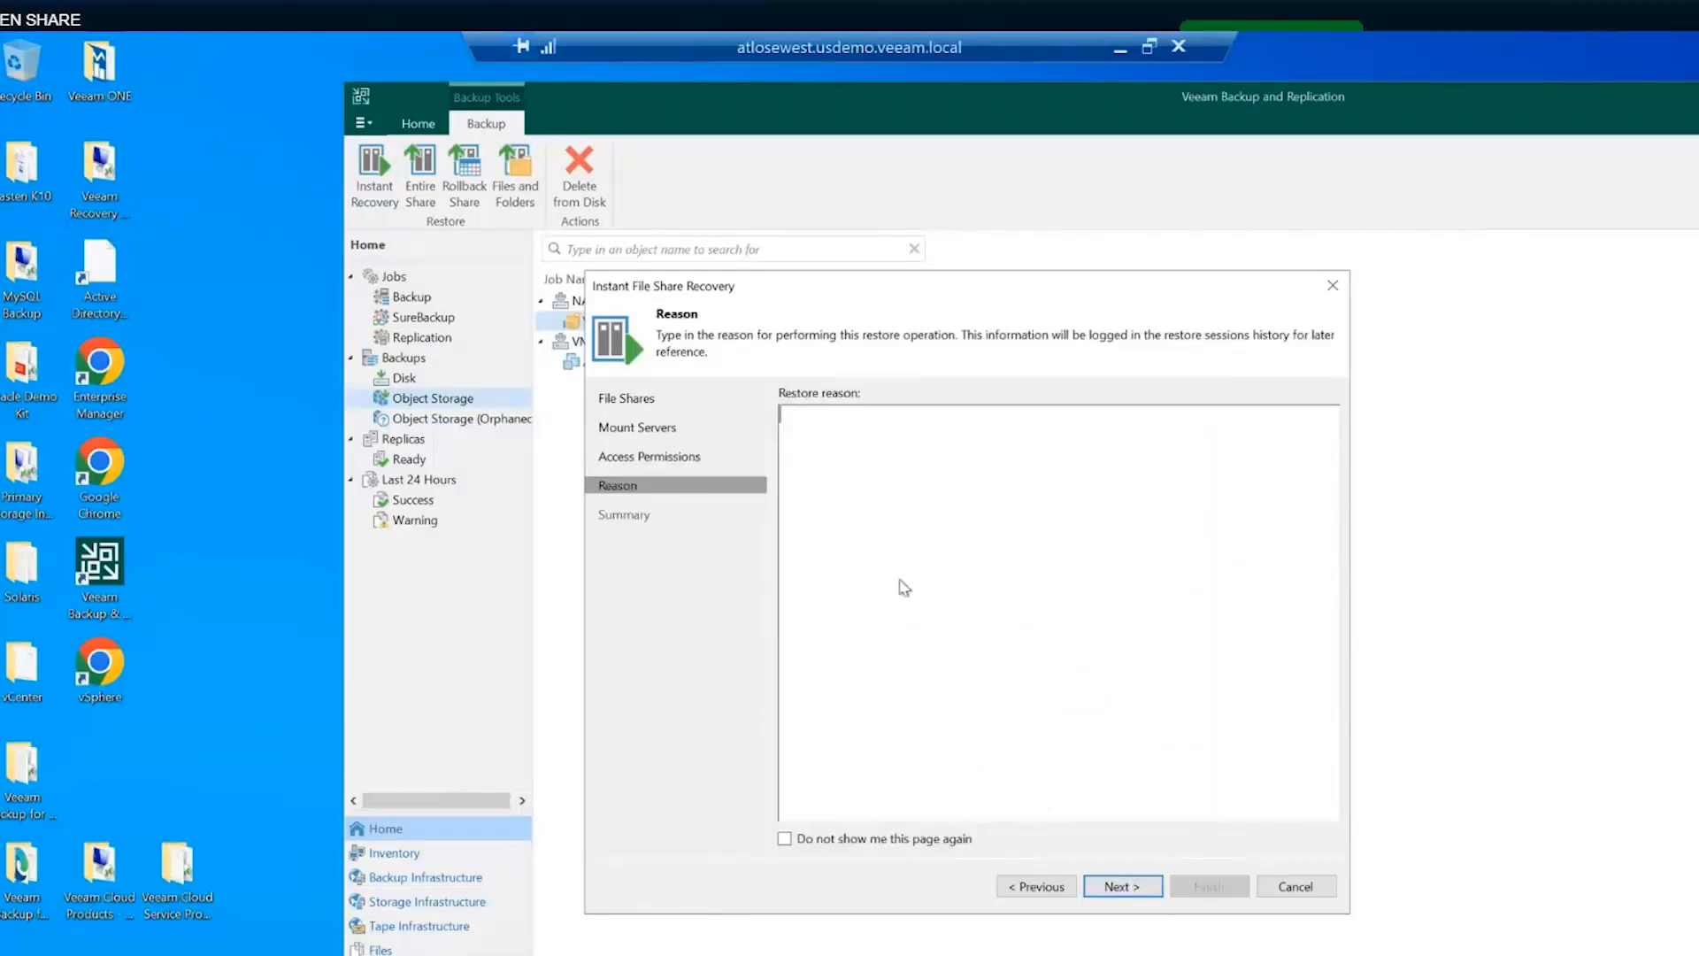
text(test)
click(1124, 886)
click(1209, 887)
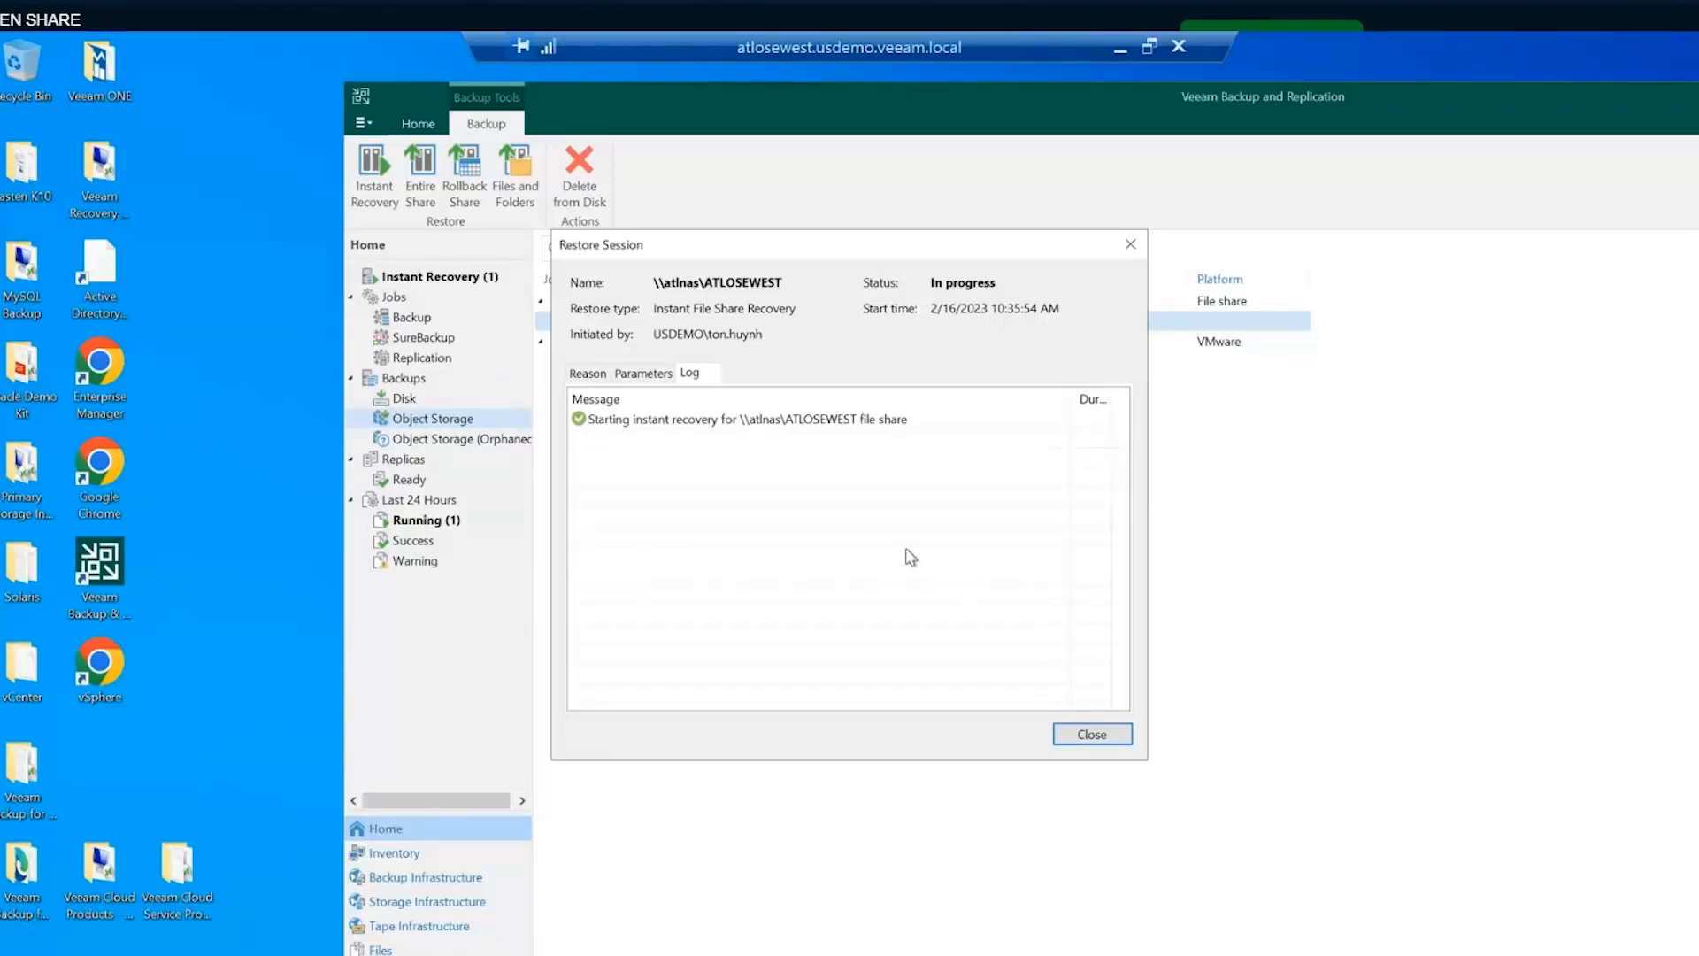
- Widen the restore log's Duration column to read full times, then open the published file share
drag(1071, 399, 964, 399)
click(825, 423)
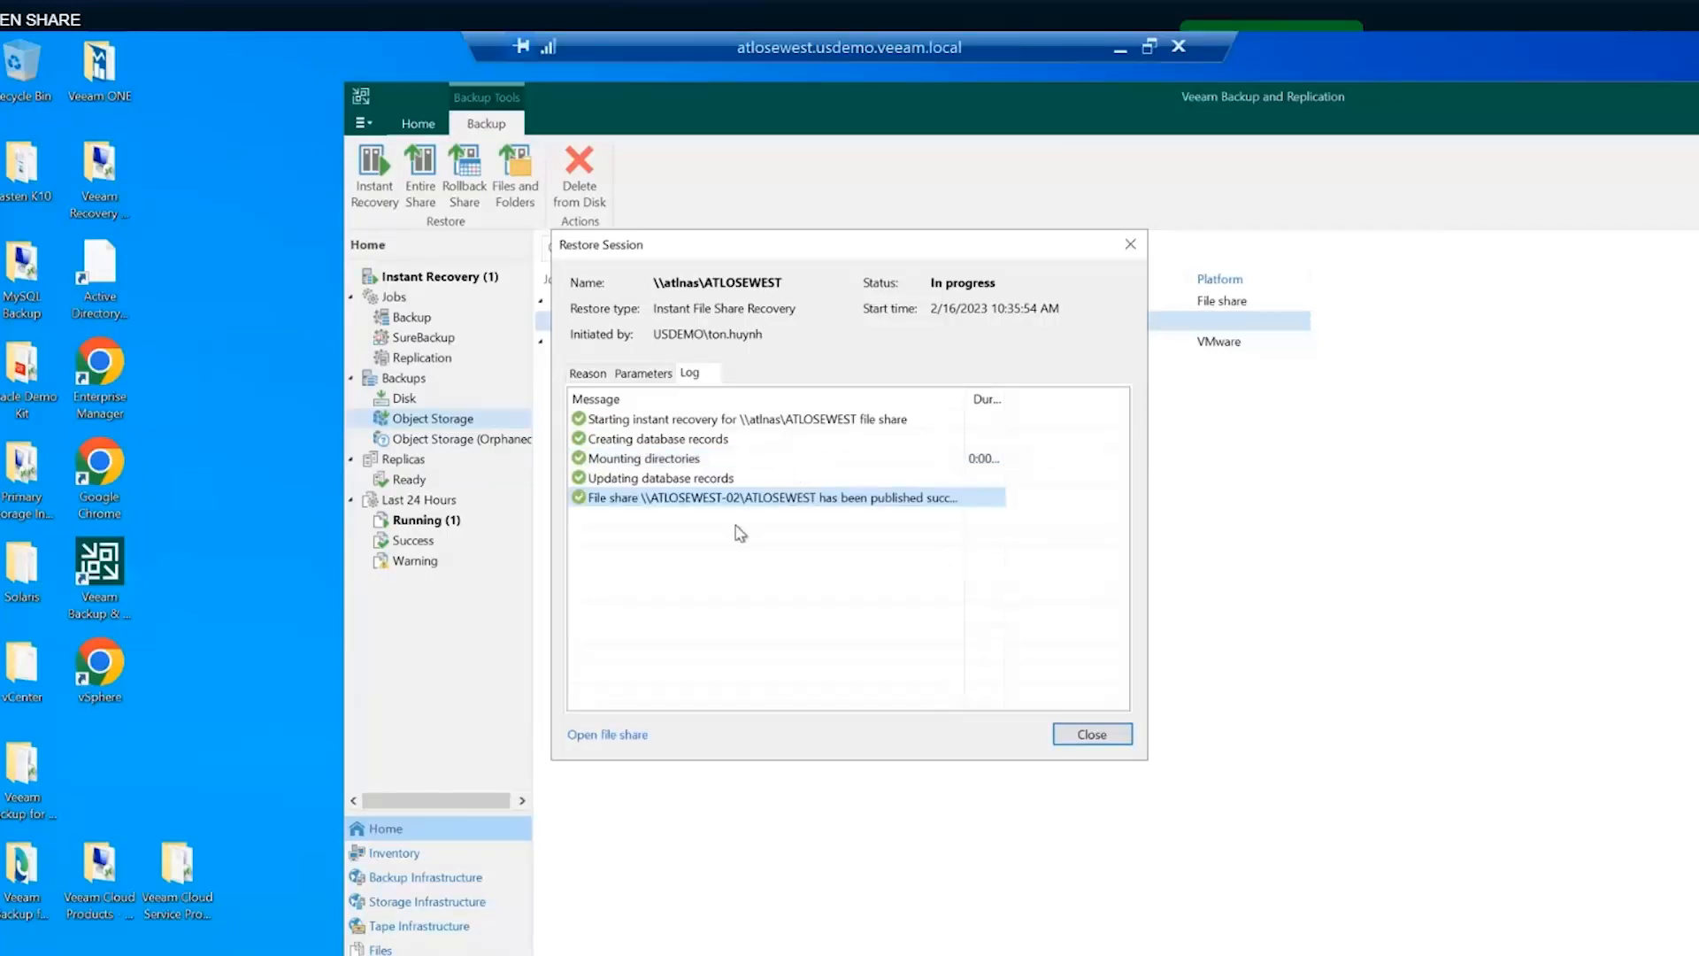
drag(1005, 395, 1058, 396)
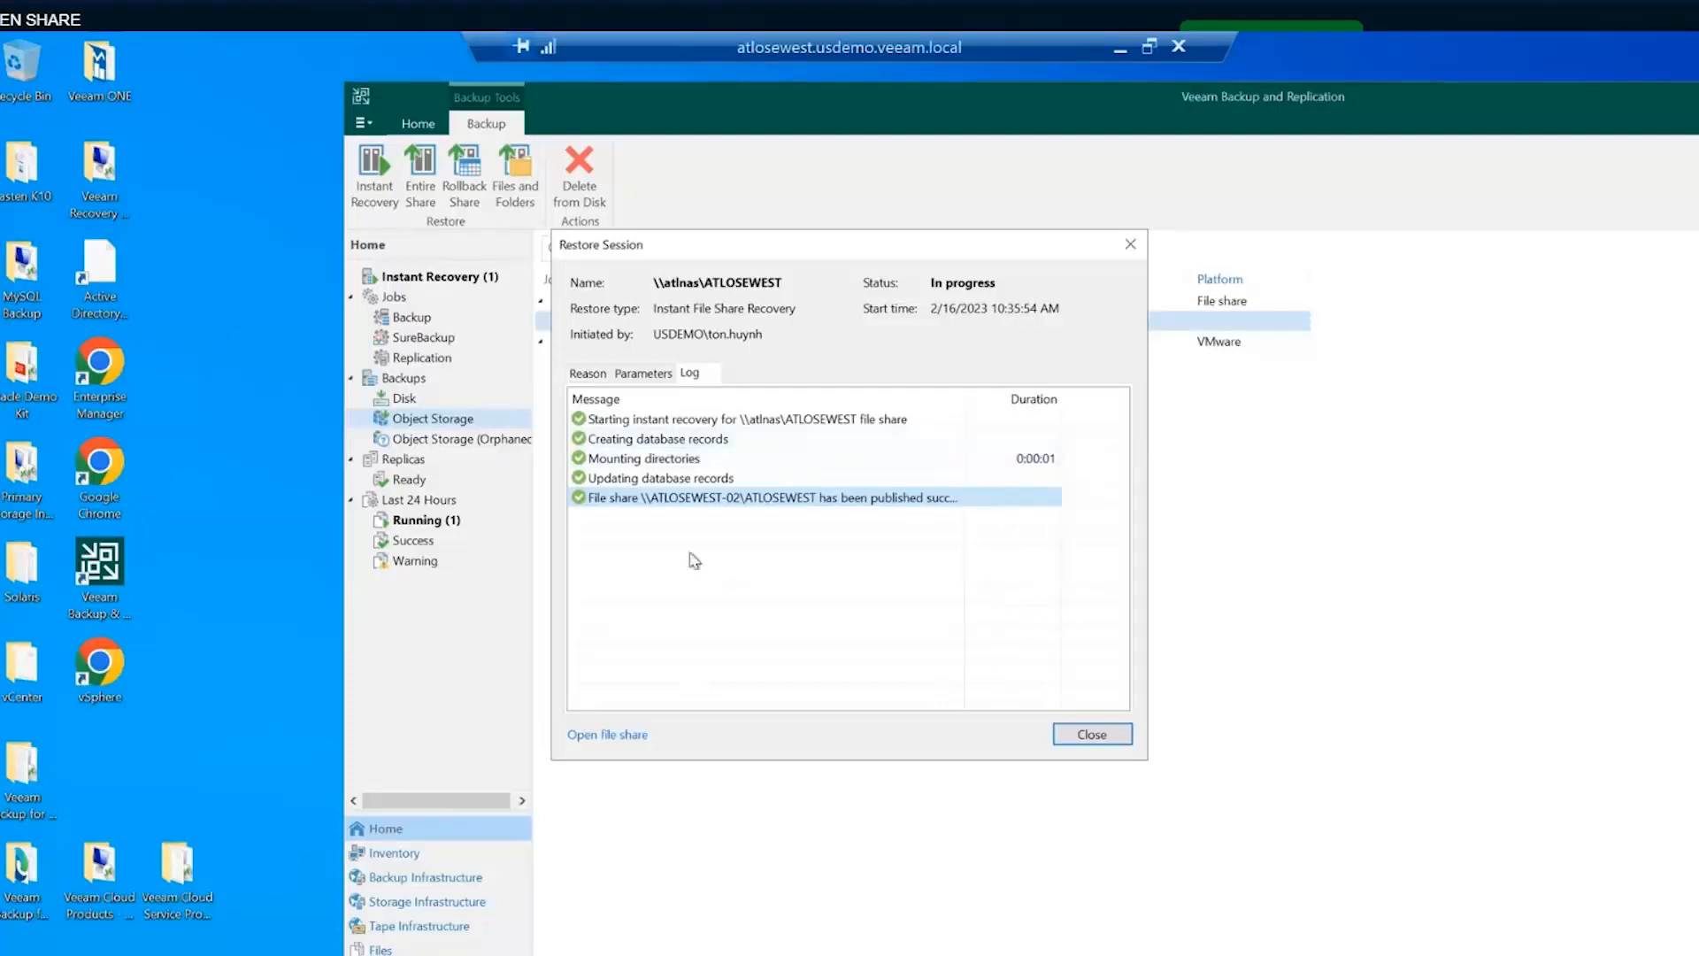
click(616, 741)
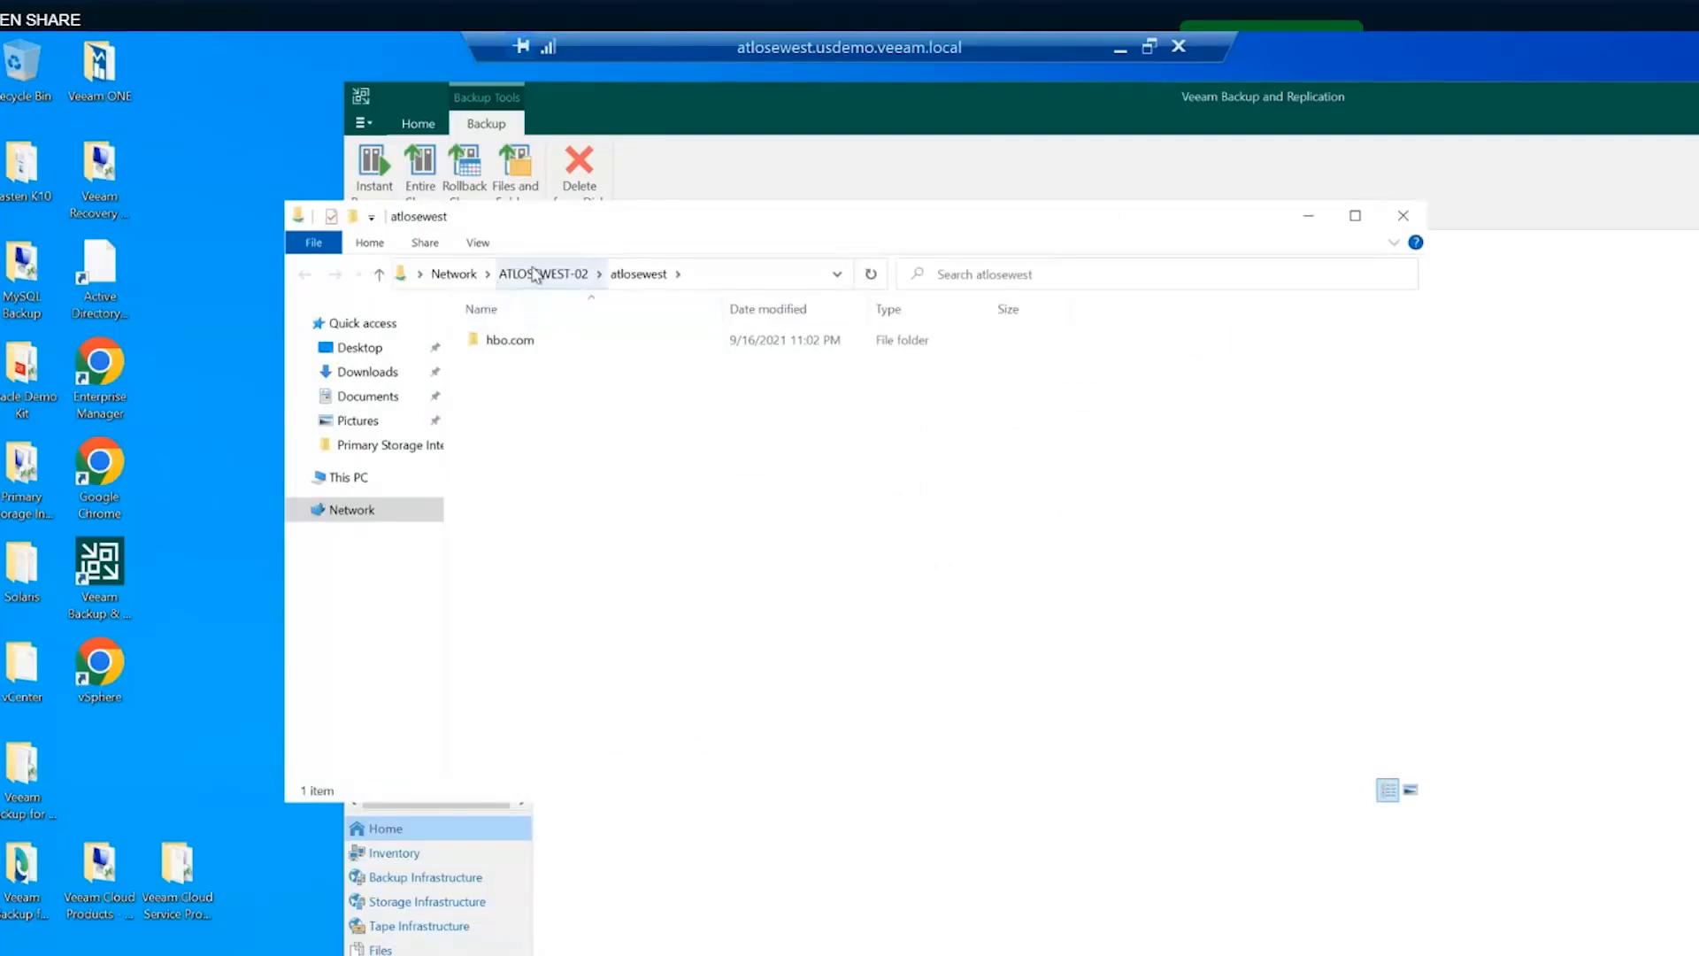
- Reopen the published share and inspect the hbo.com folder's security permissions without changes
click(1403, 216)
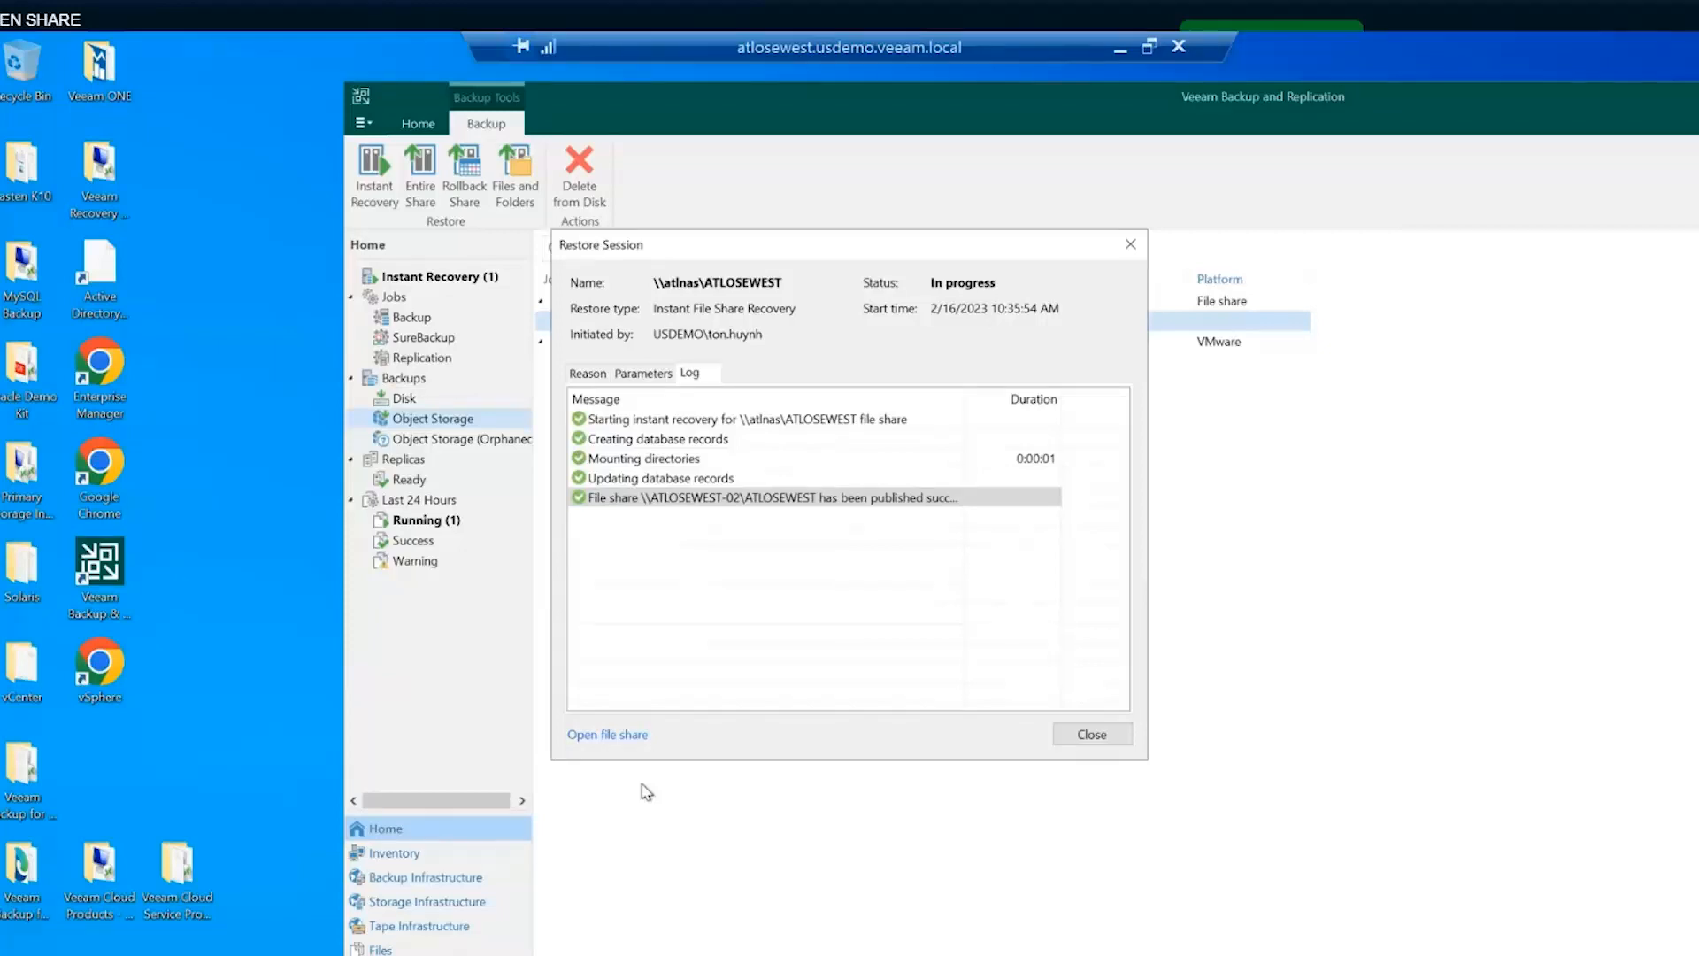
click(613, 740)
click(506, 345)
right_click(504, 343)
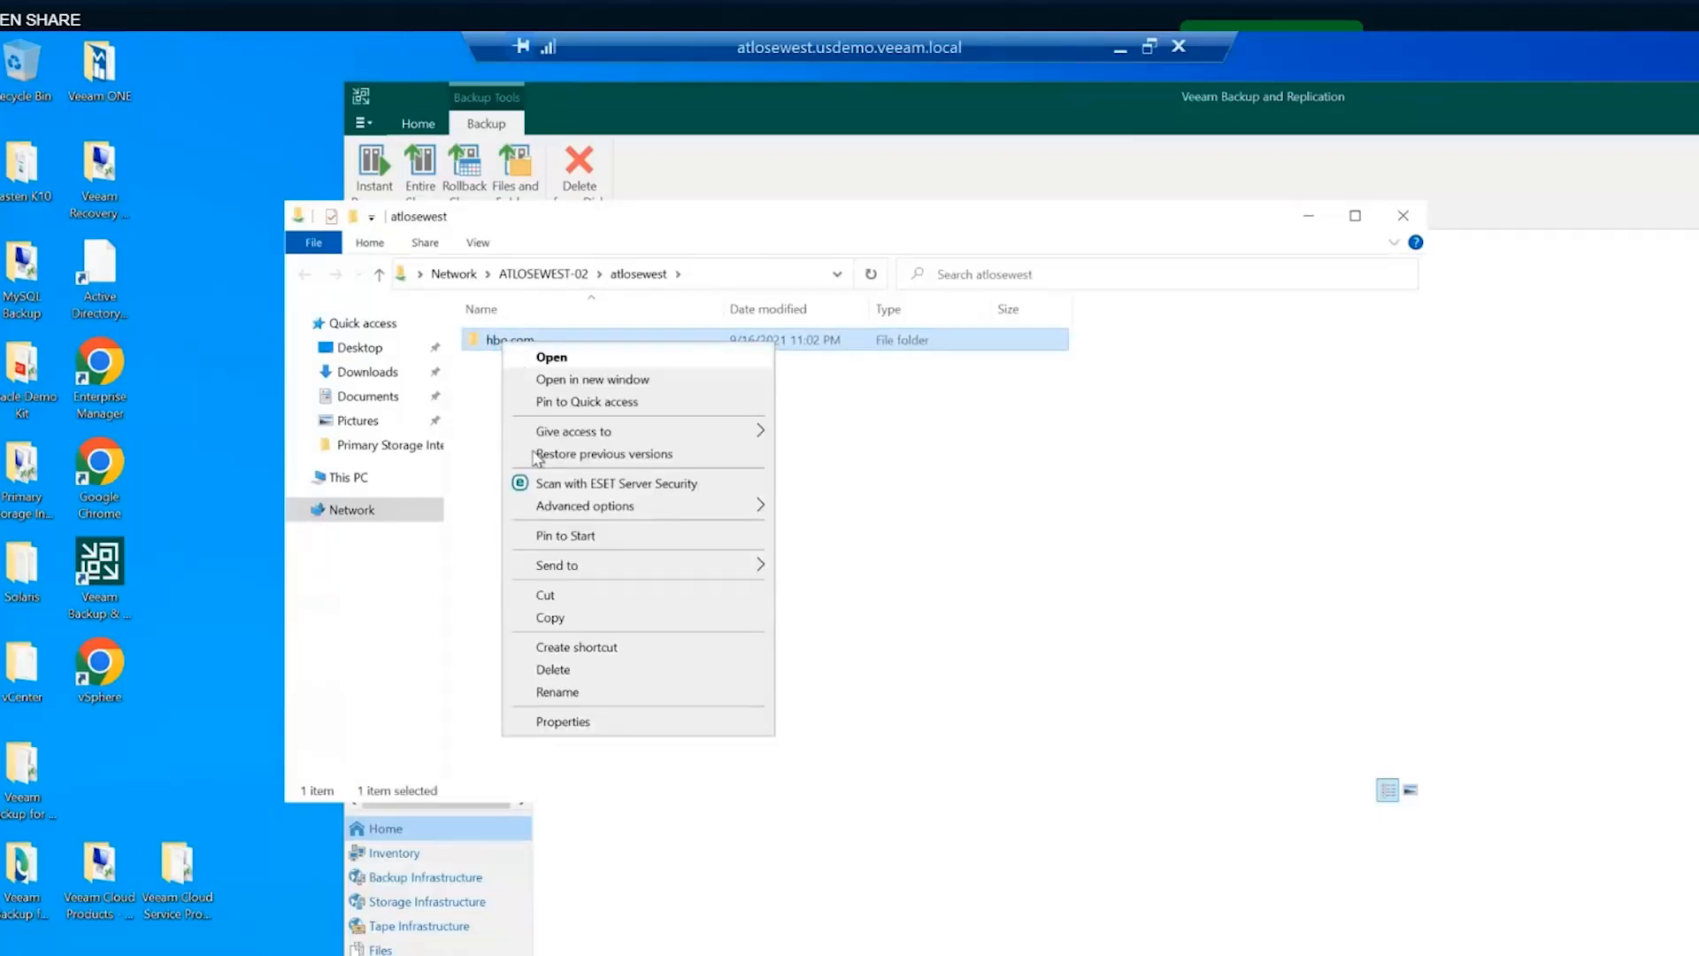
click(542, 722)
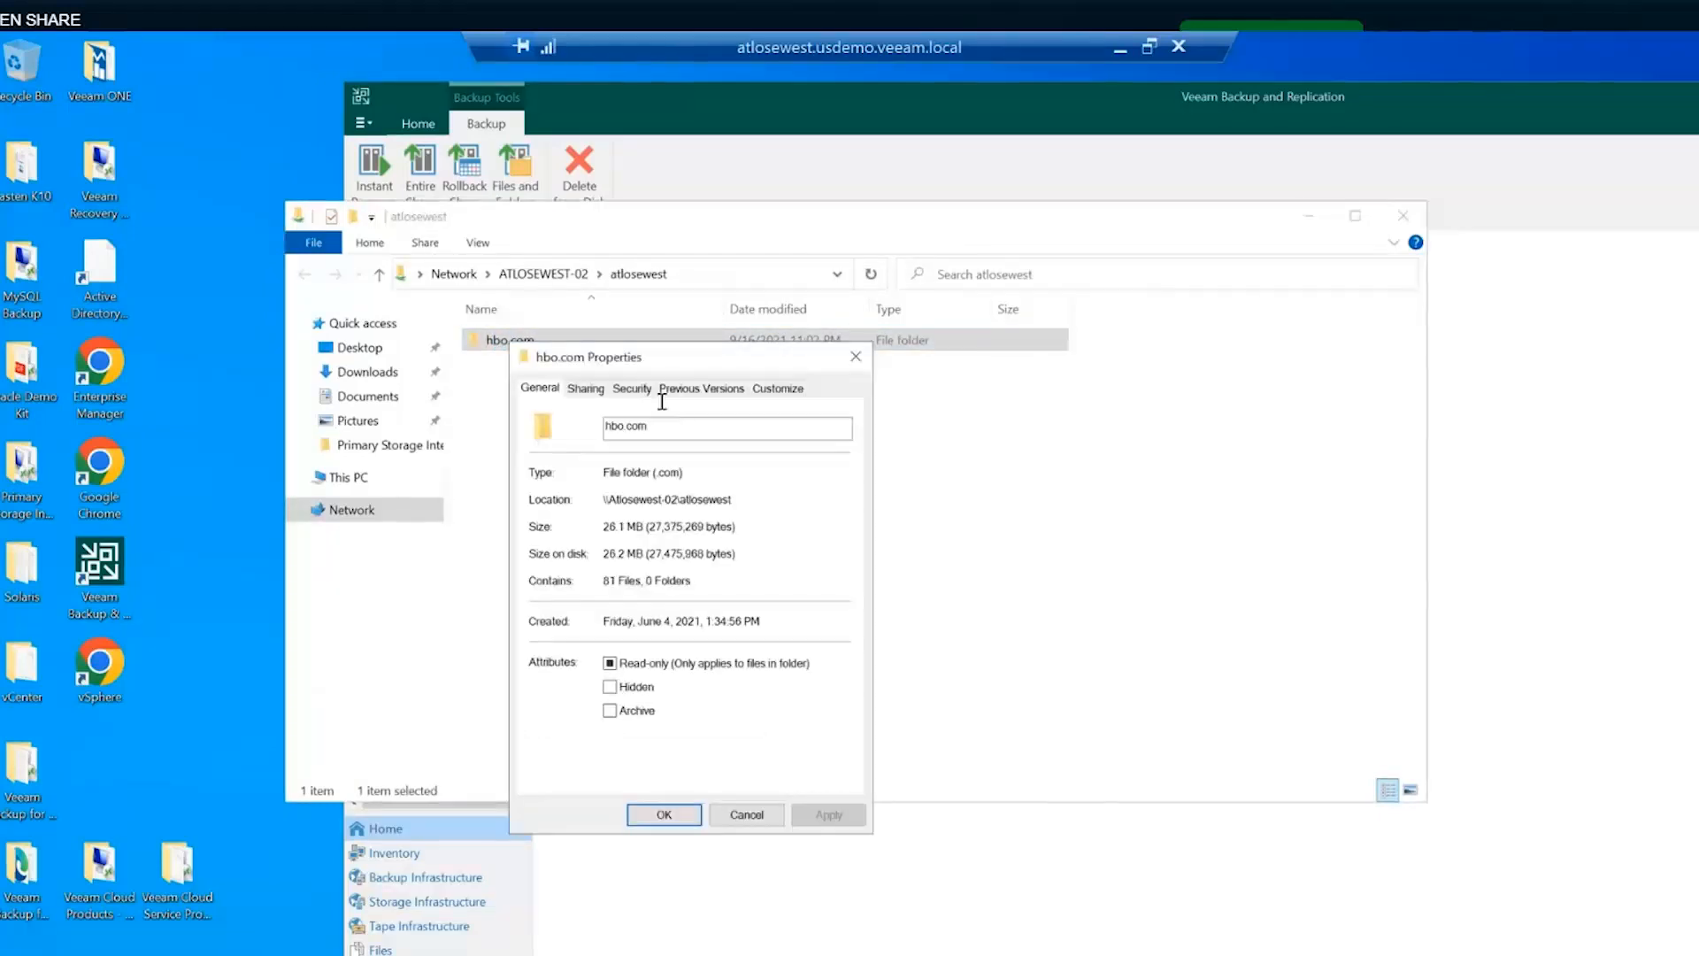
click(633, 392)
scroll(617, 512, down, 2)
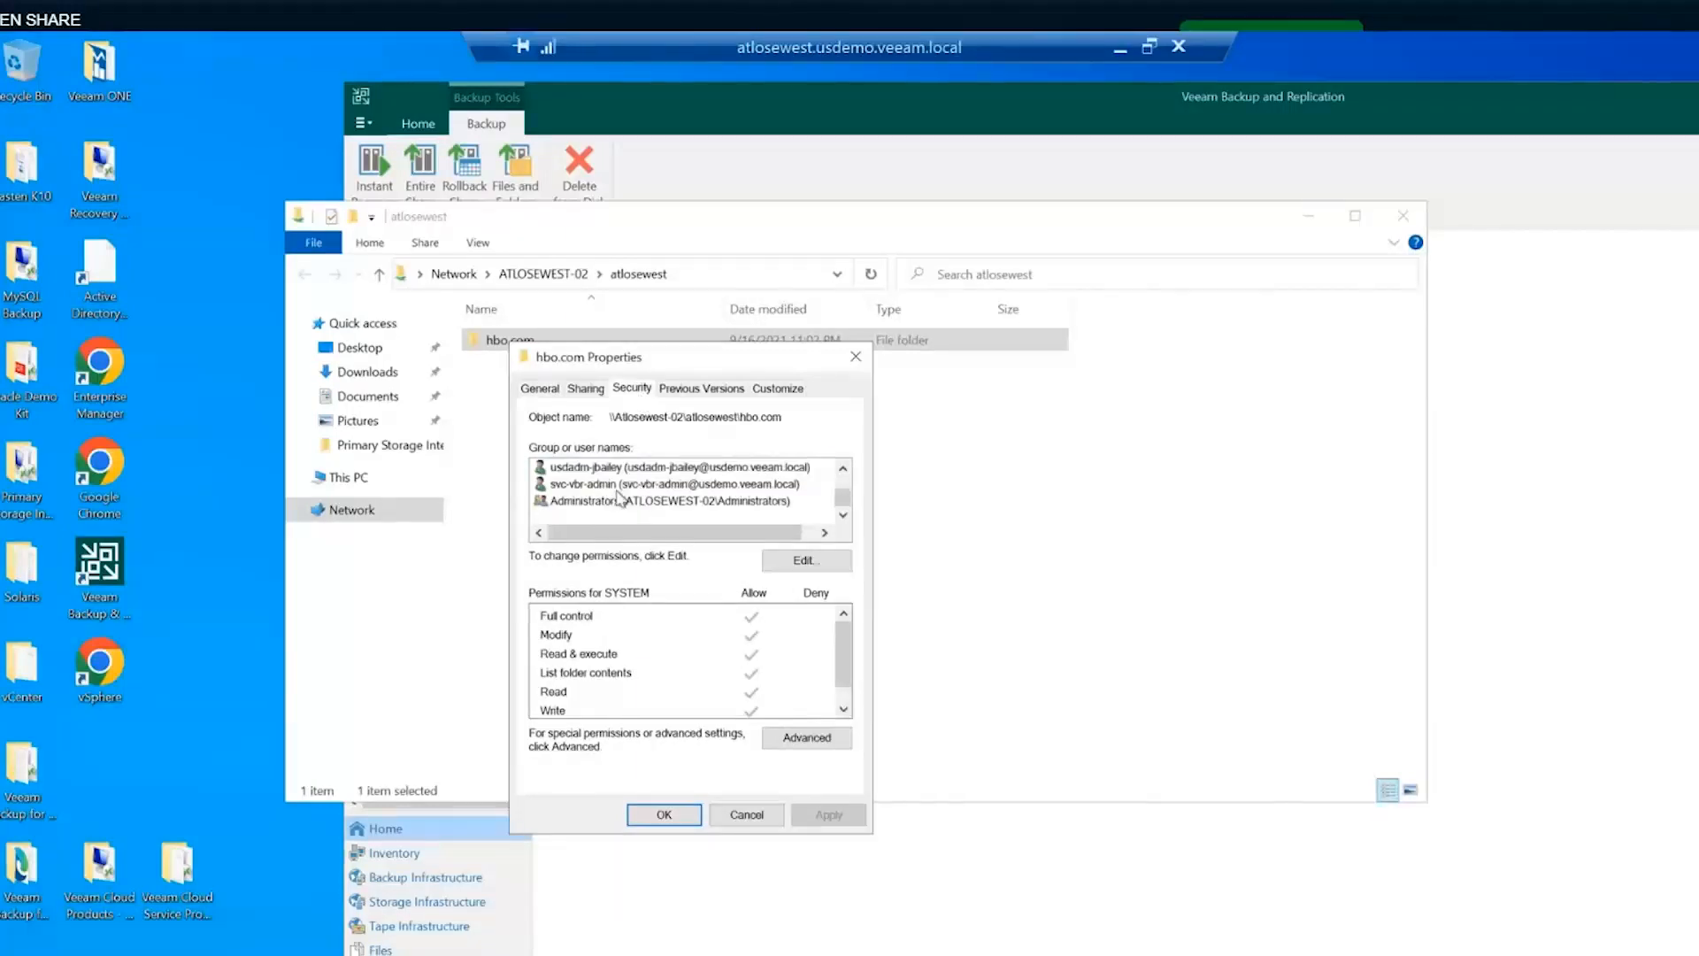
scroll(637, 478, up, 2)
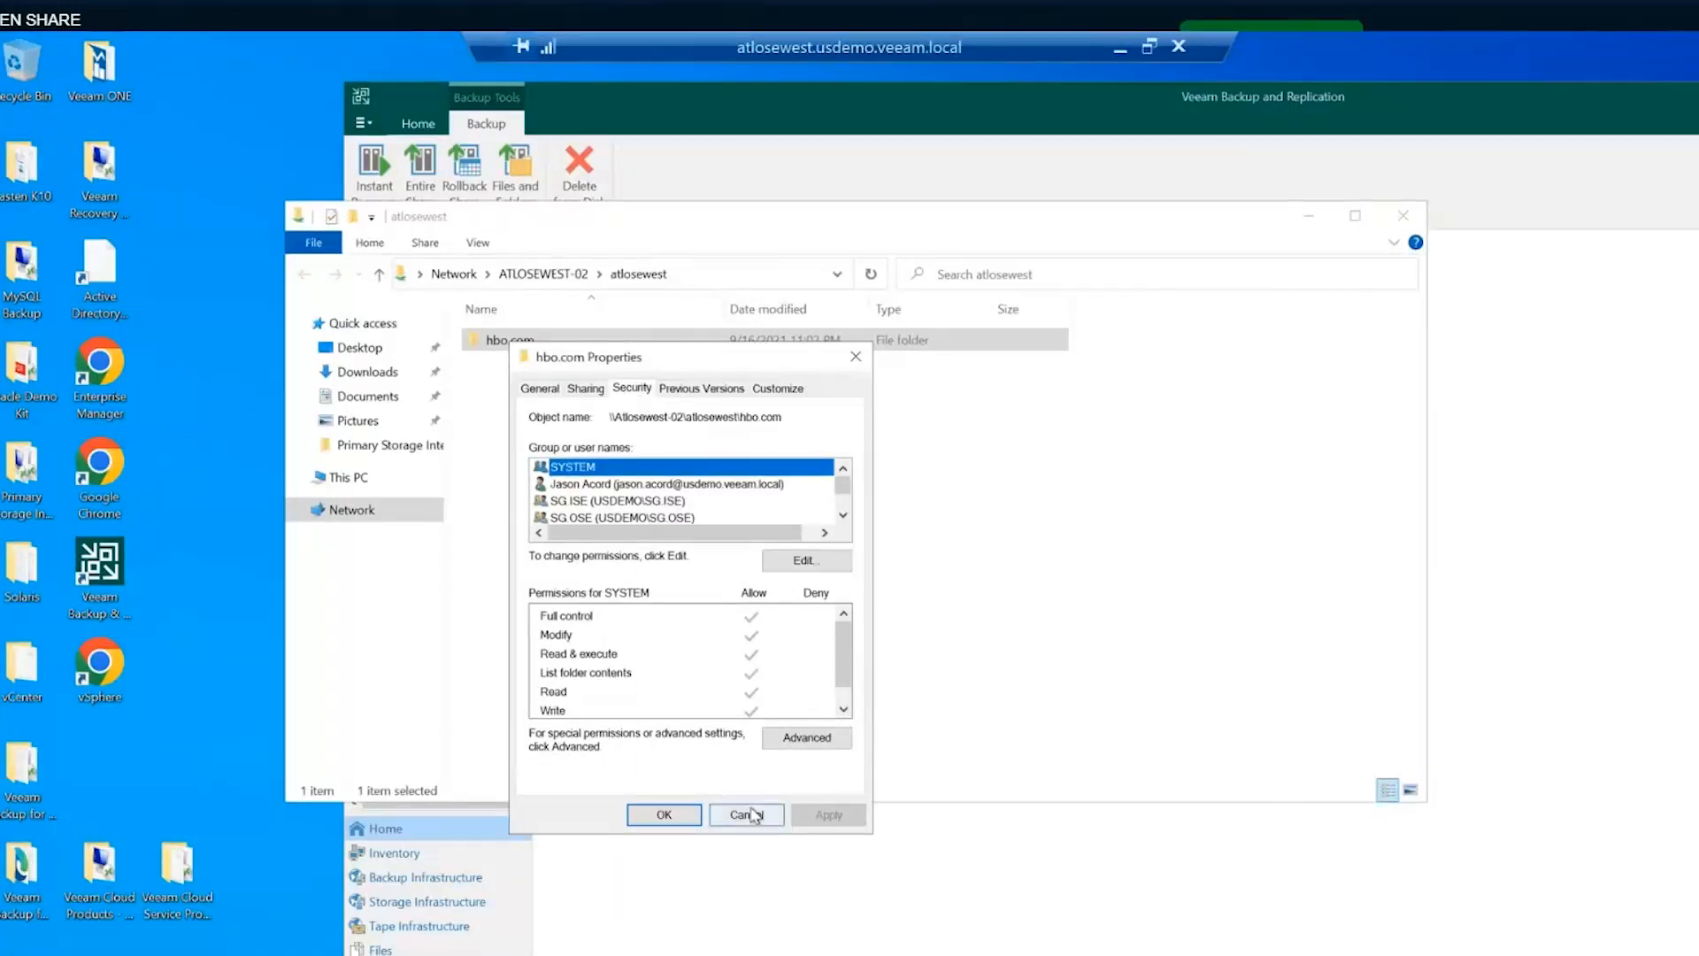
click(746, 814)
- Inspect the atlosewest share's security permissions on ATLOSEWEST-02, then return to the Veeam console
click(557, 275)
click(580, 324)
right_click(571, 317)
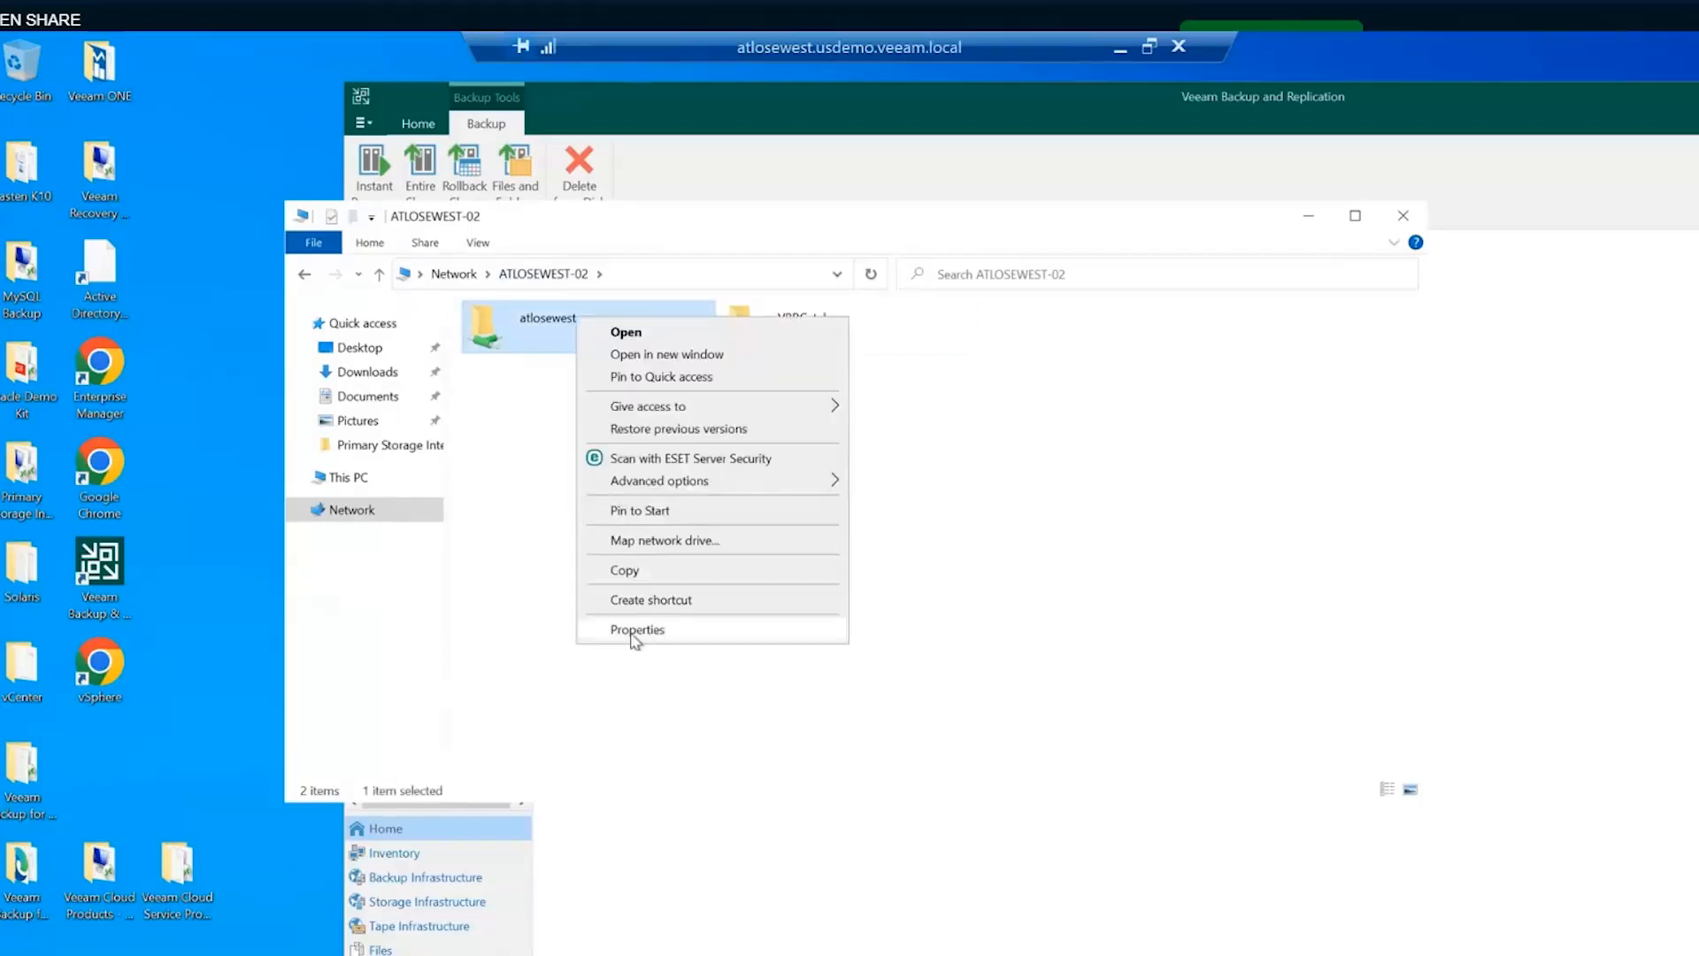
click(632, 635)
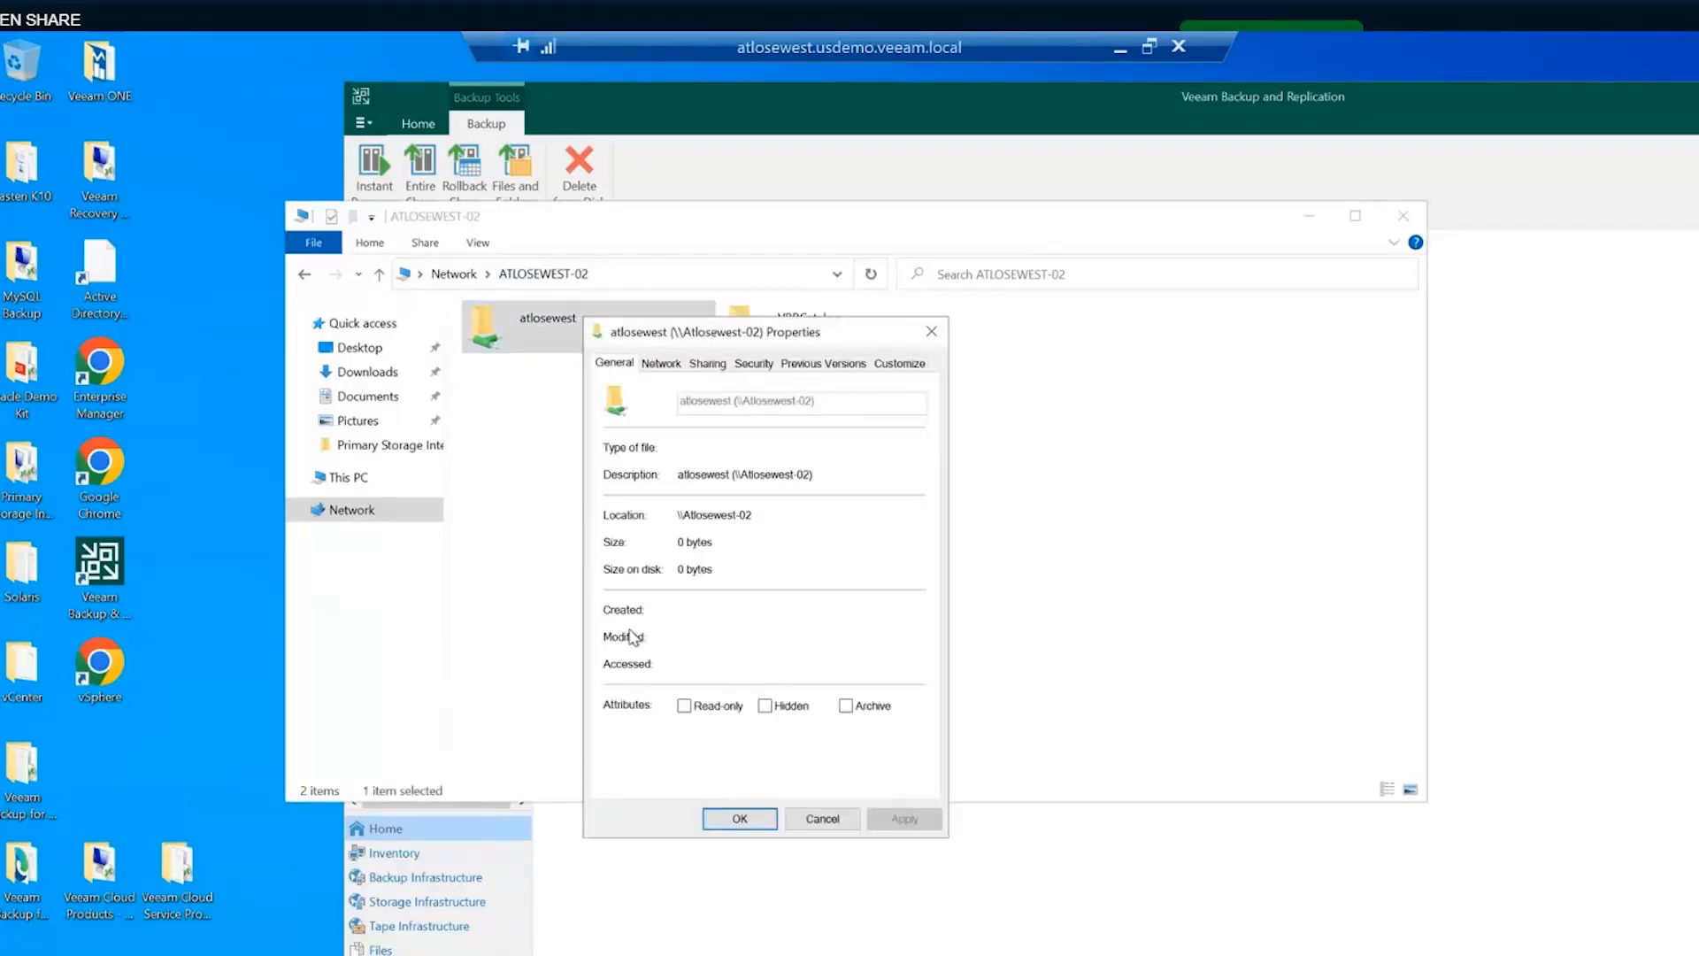
click(753, 364)
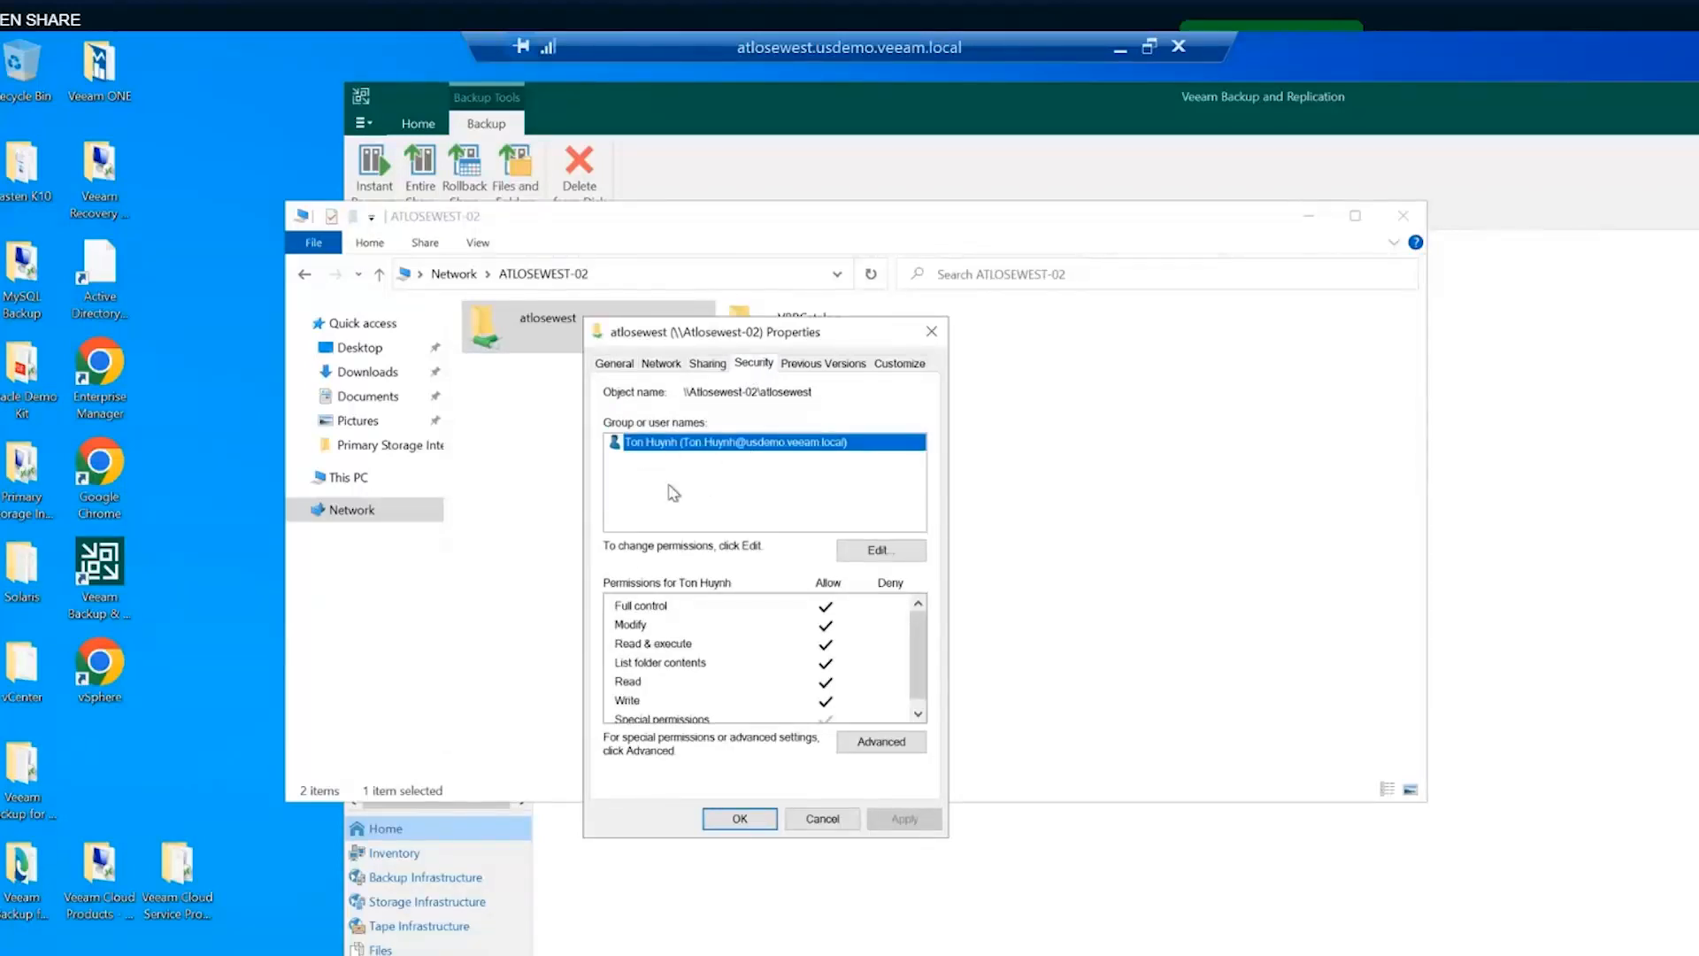
click(832, 821)
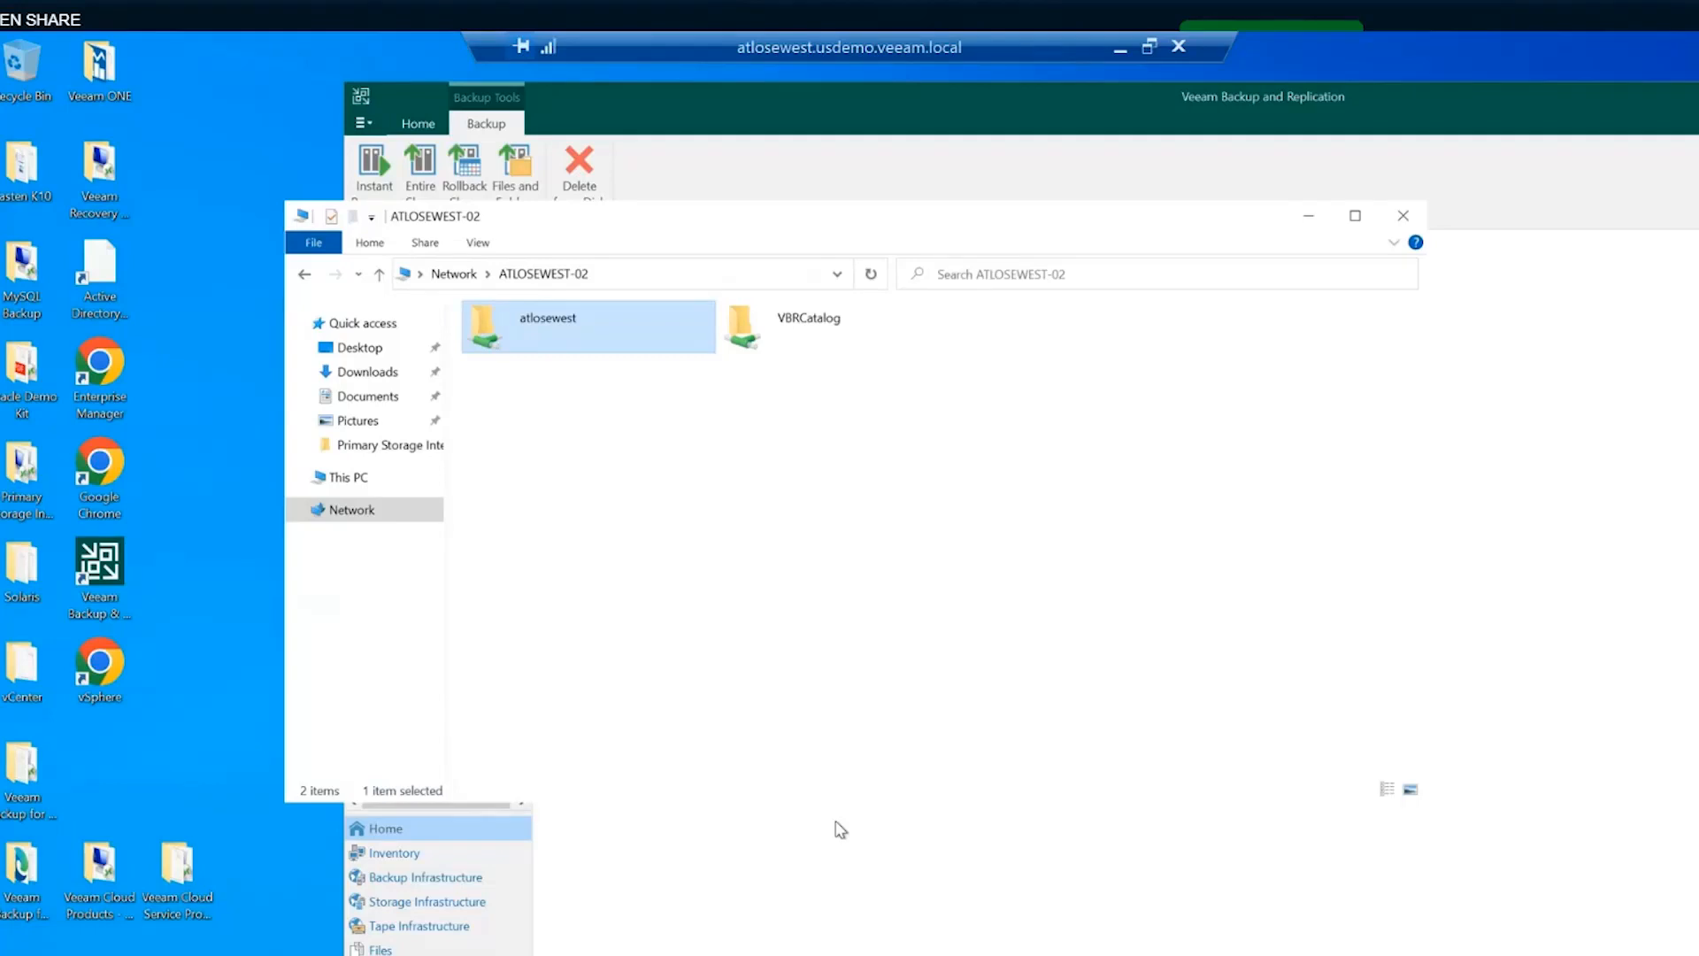
click(717, 179)
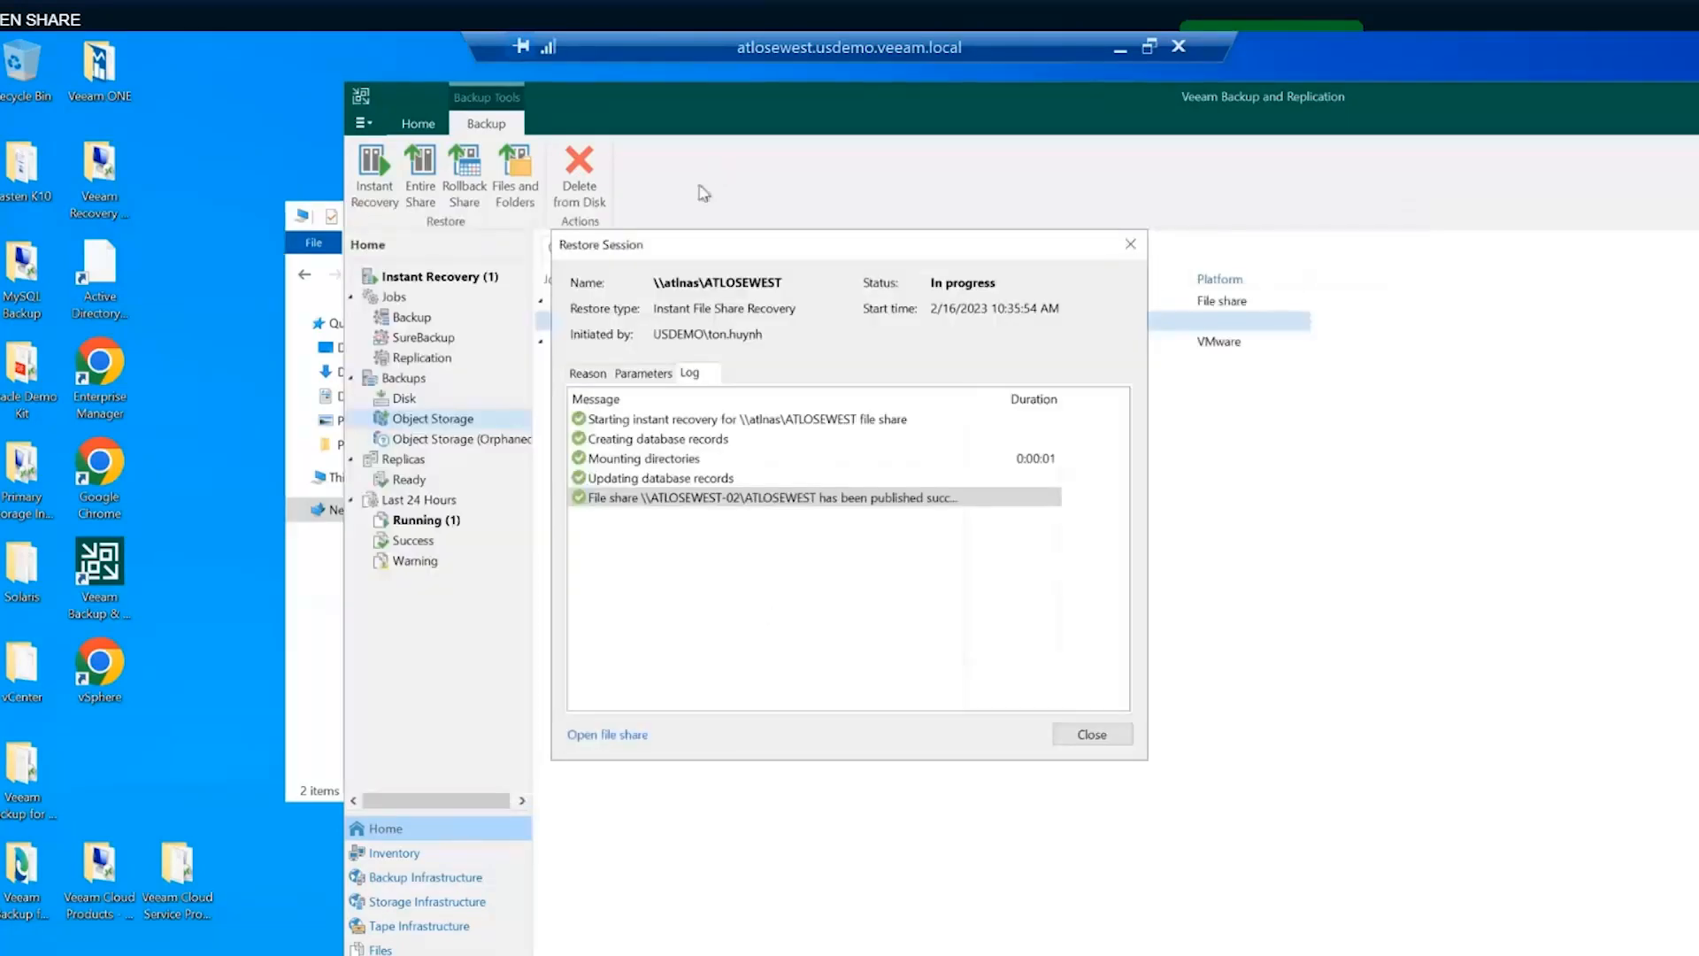
- Close the restore session and launch Migrate to production for the mounted \\atlnas\ATLOSEWEST share
click(1108, 746)
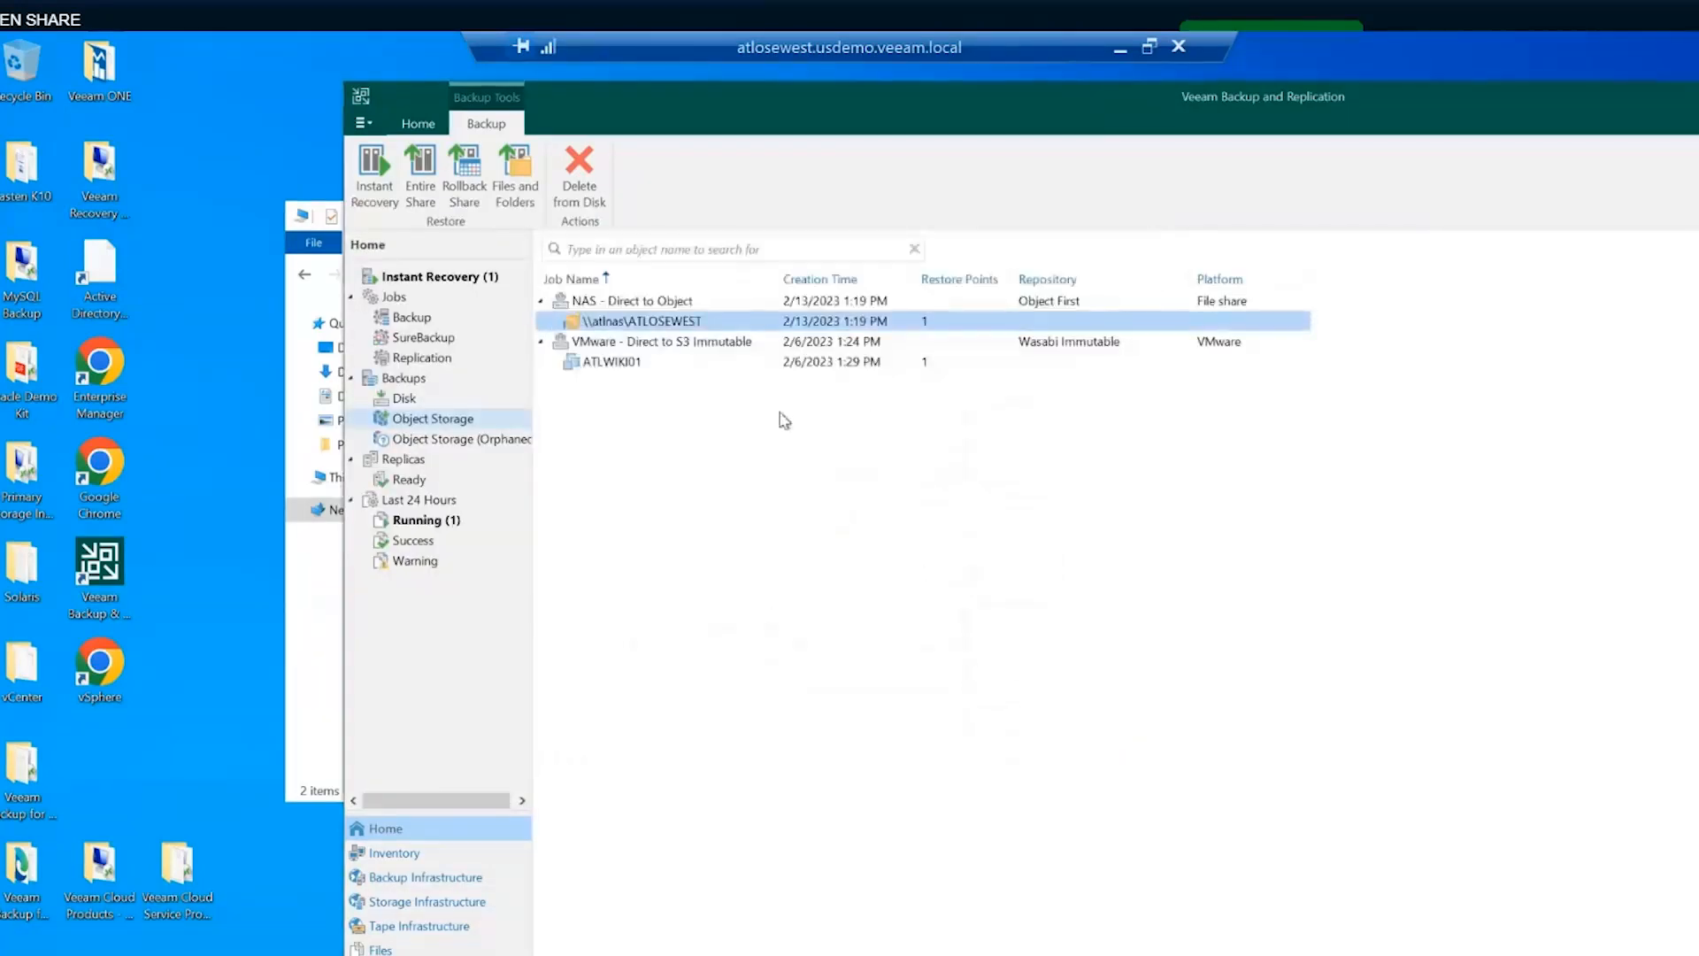
right_click(623, 328)
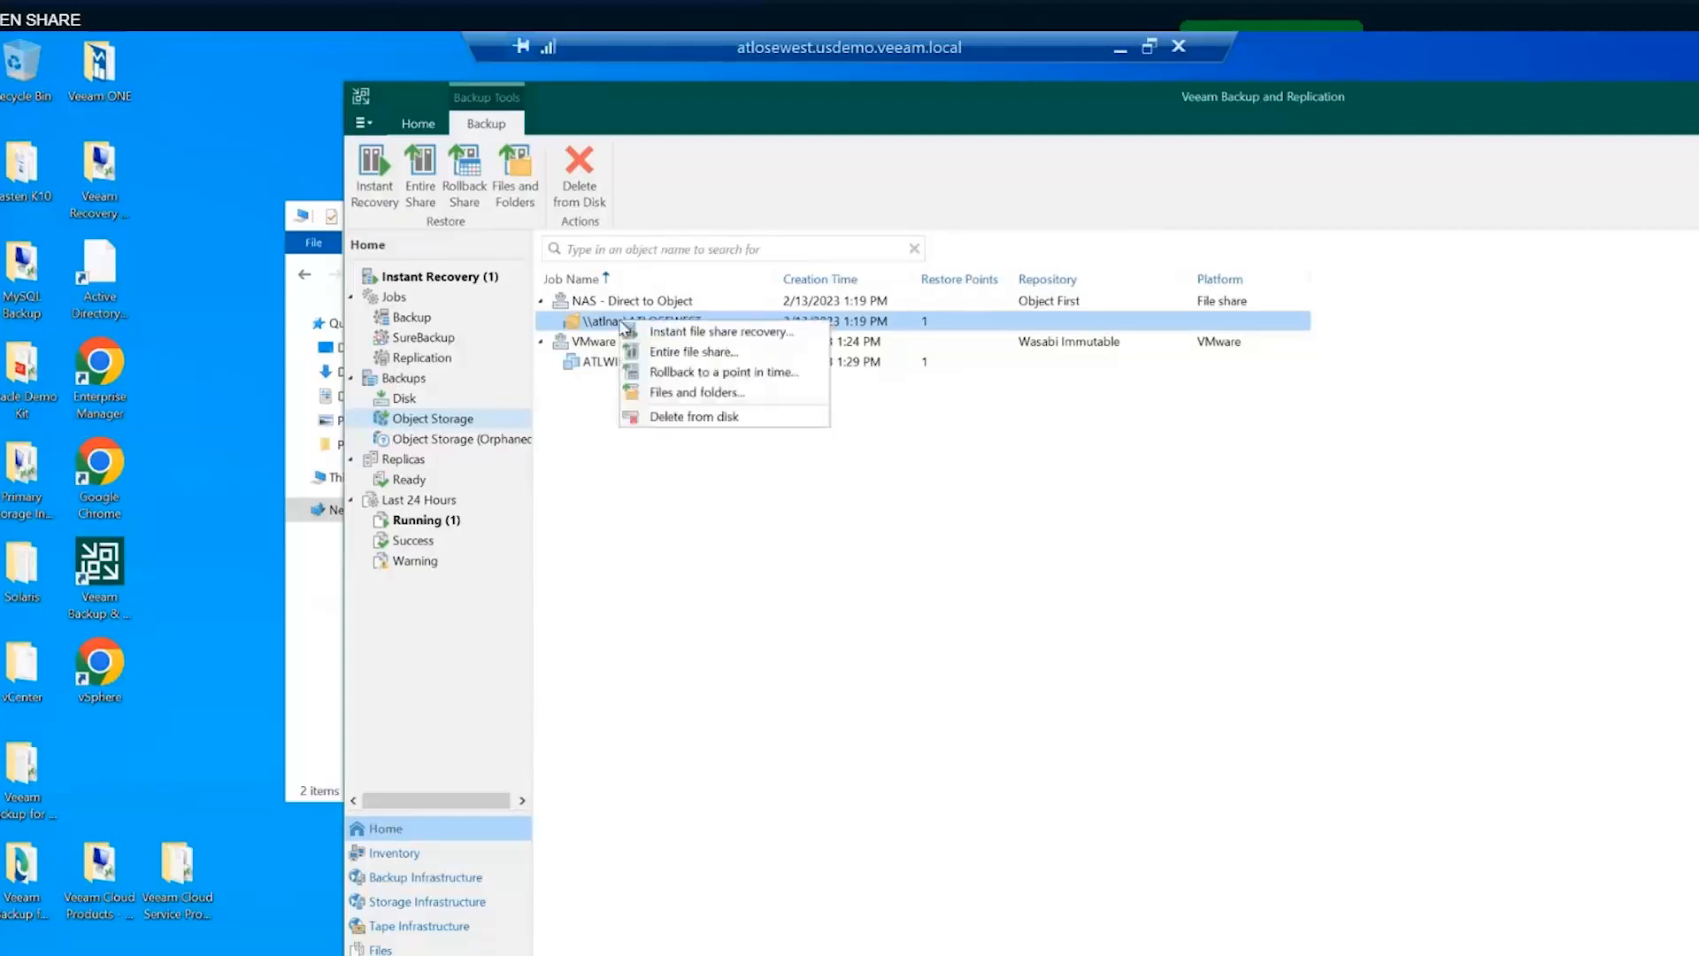
click(434, 278)
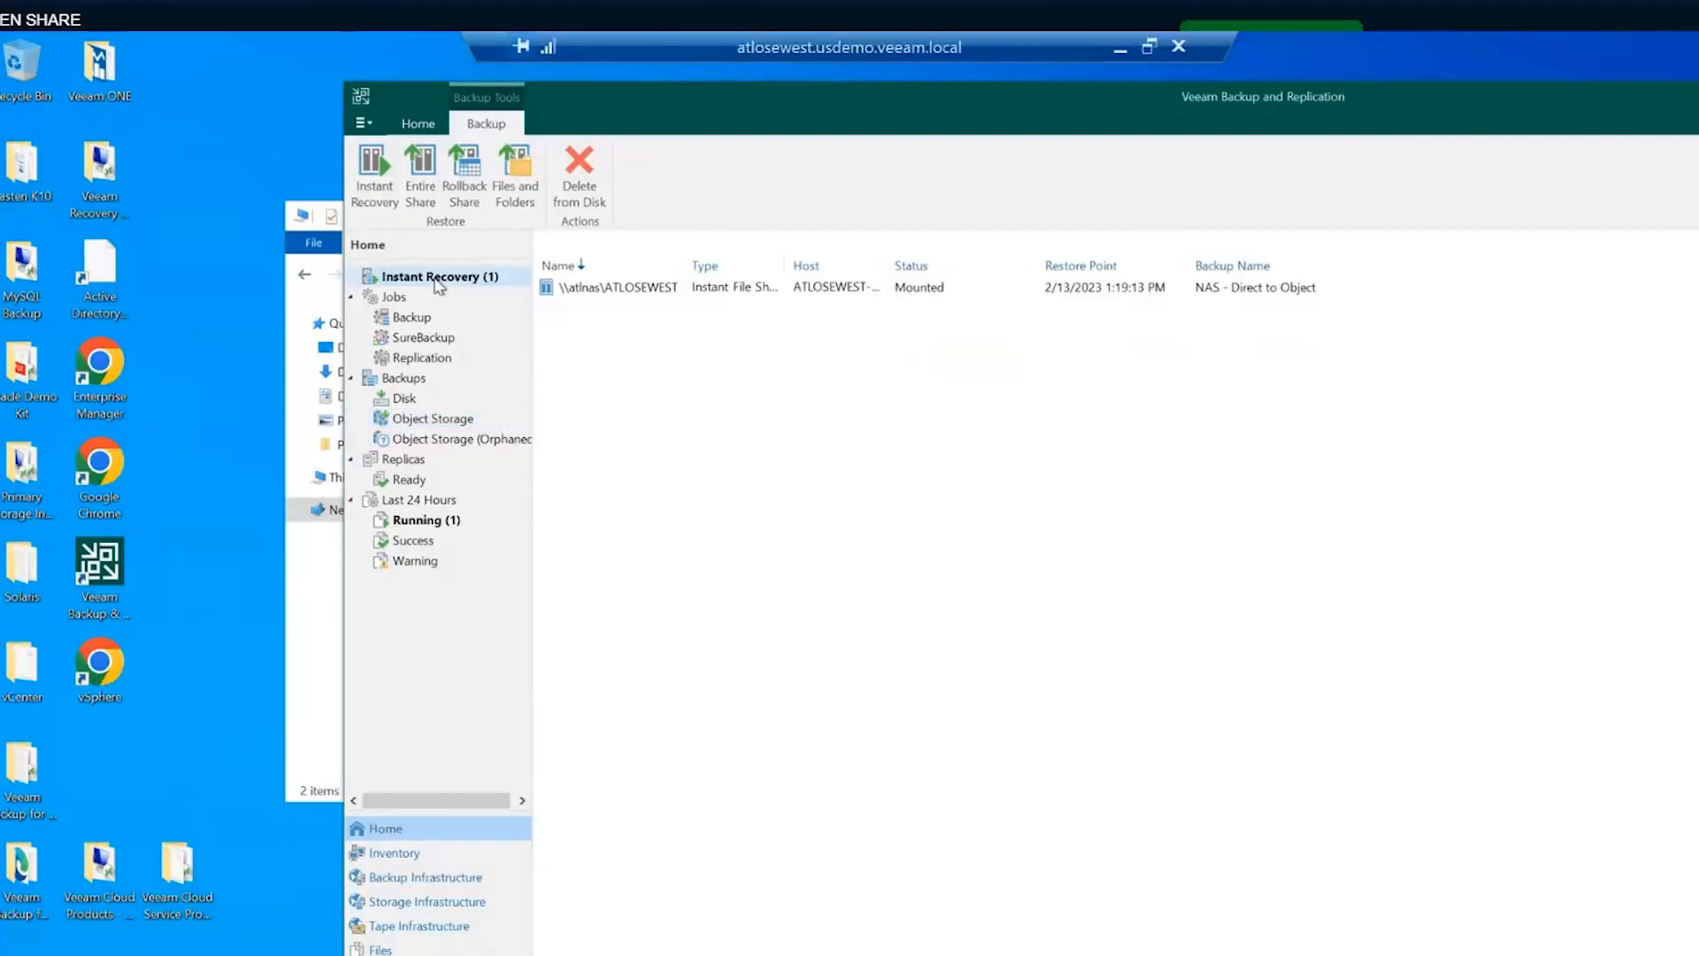
click(586, 291)
right_click(586, 291)
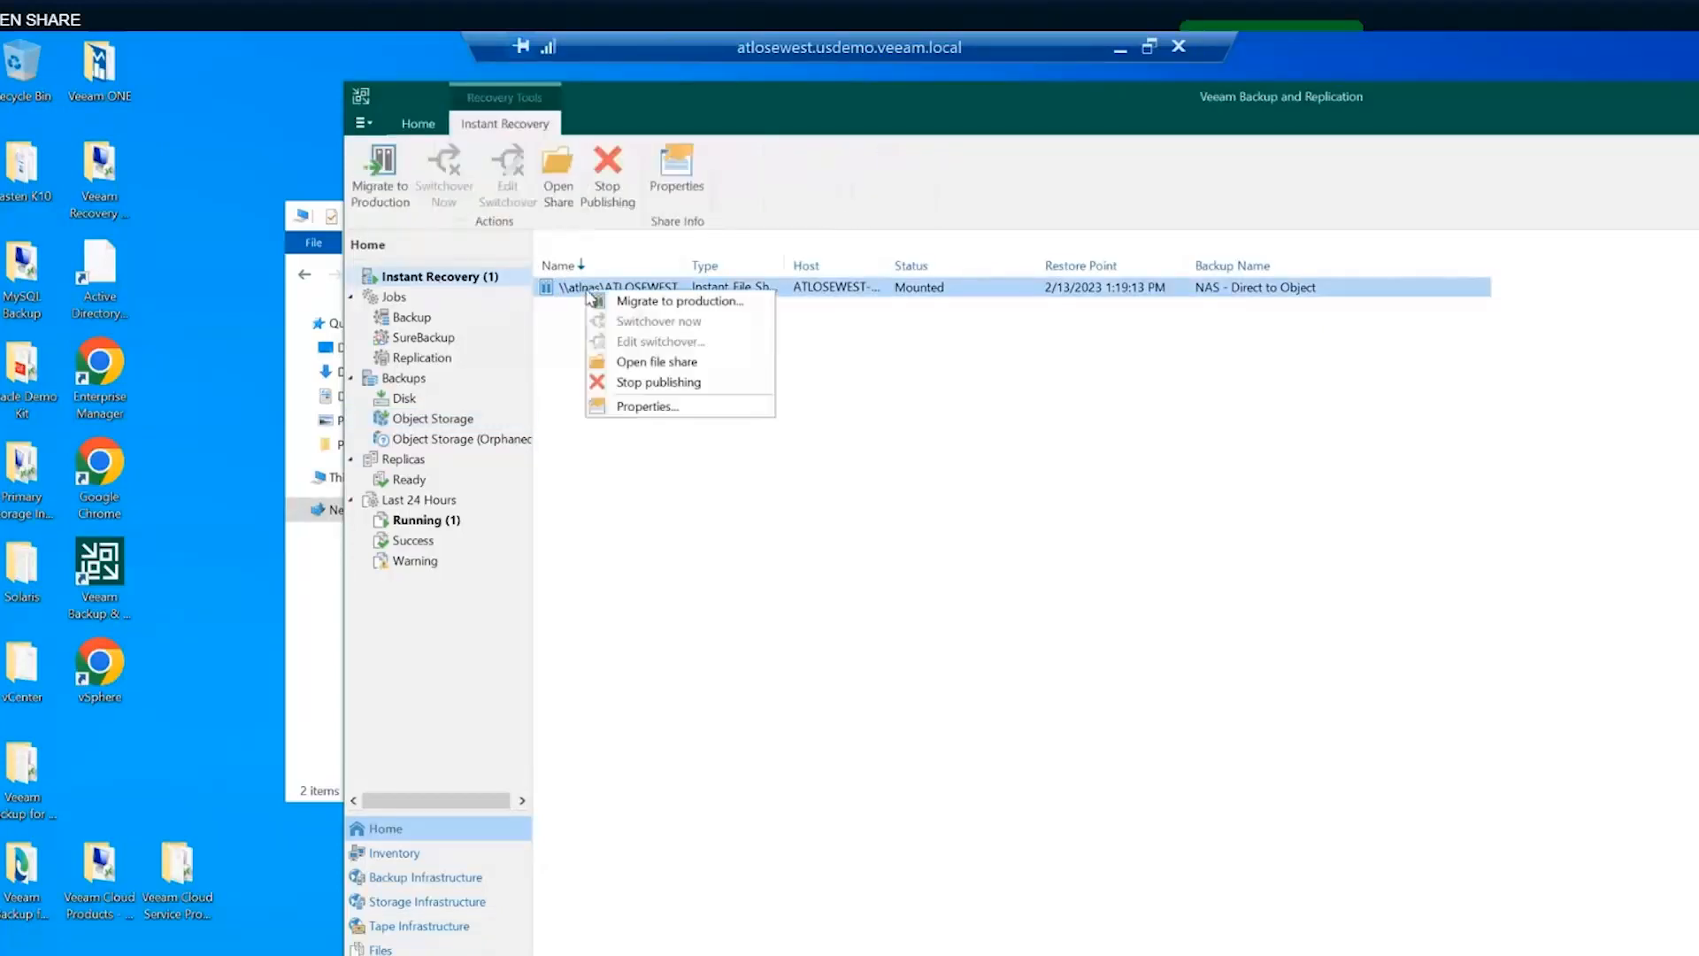
click(642, 302)
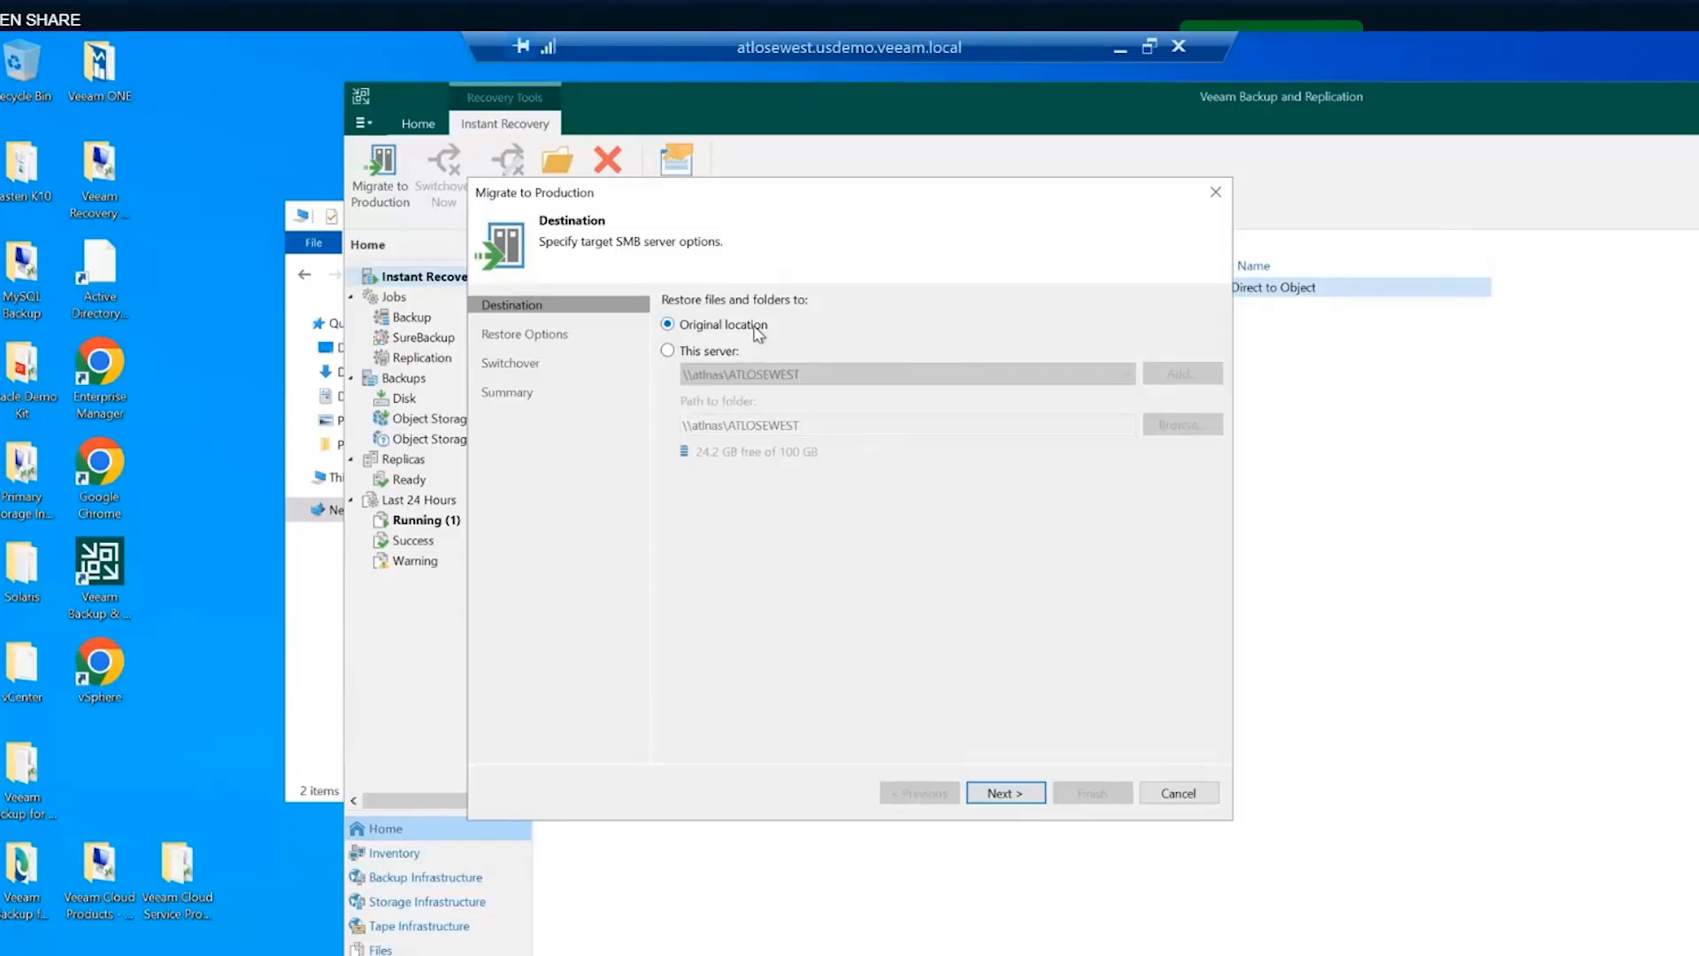
- Compare Original location and specific server destinations, then advance past the restore options
click(711, 352)
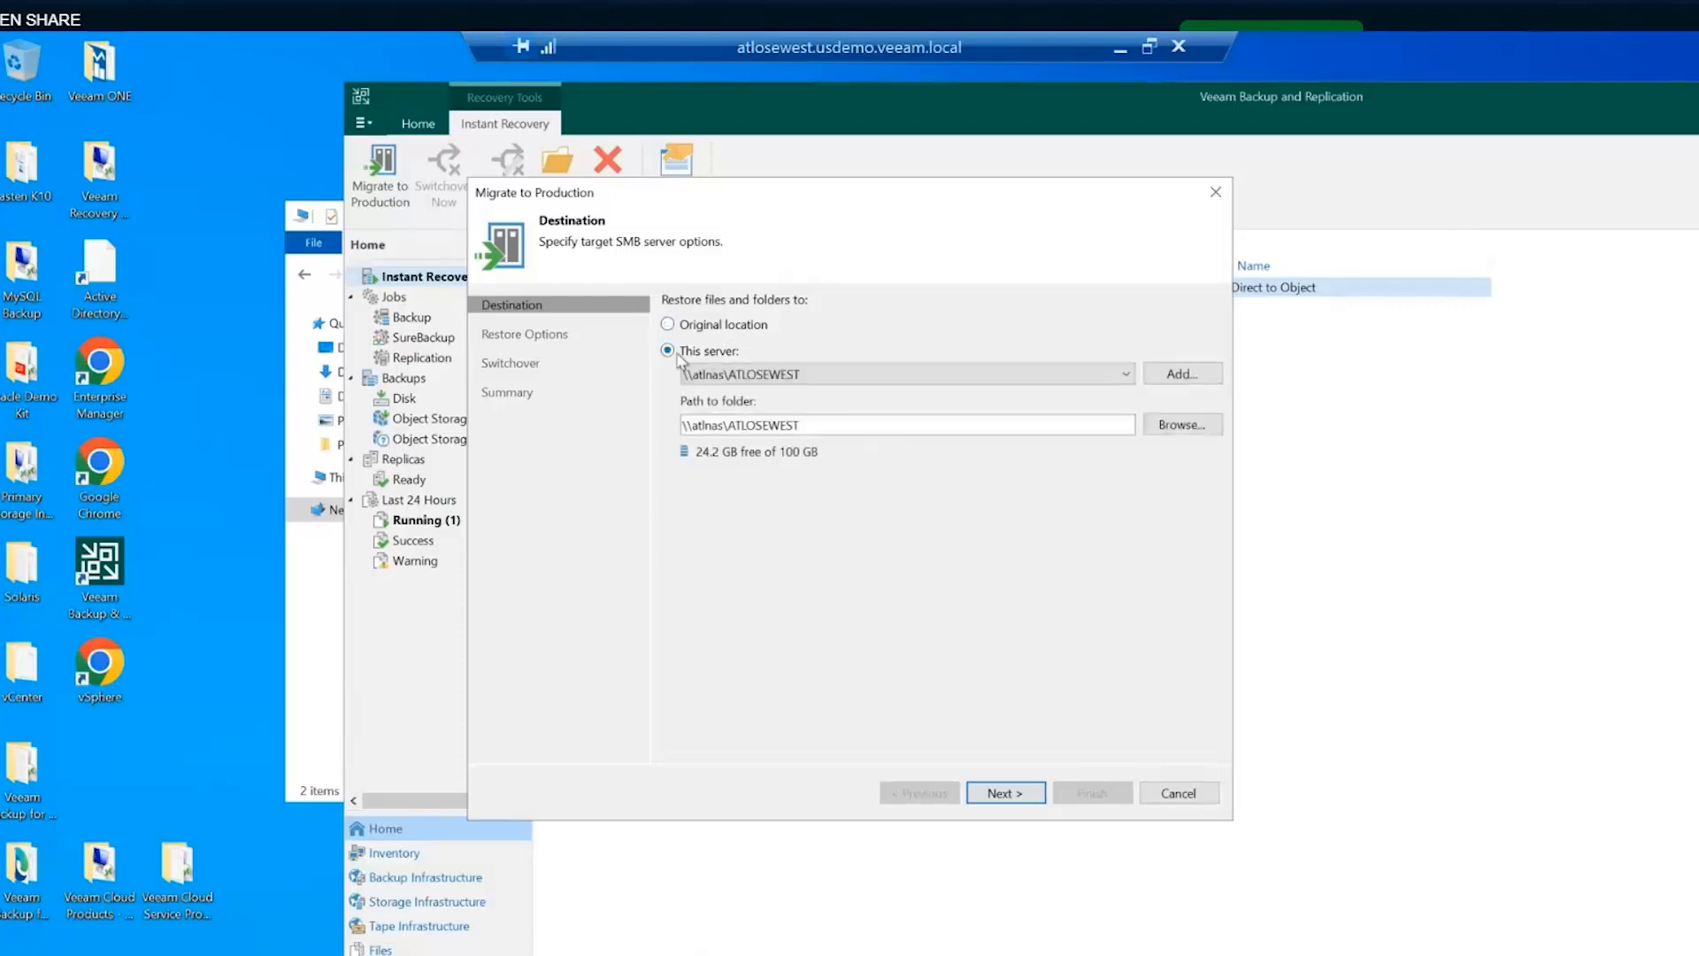
click(719, 326)
click(711, 354)
click(1005, 791)
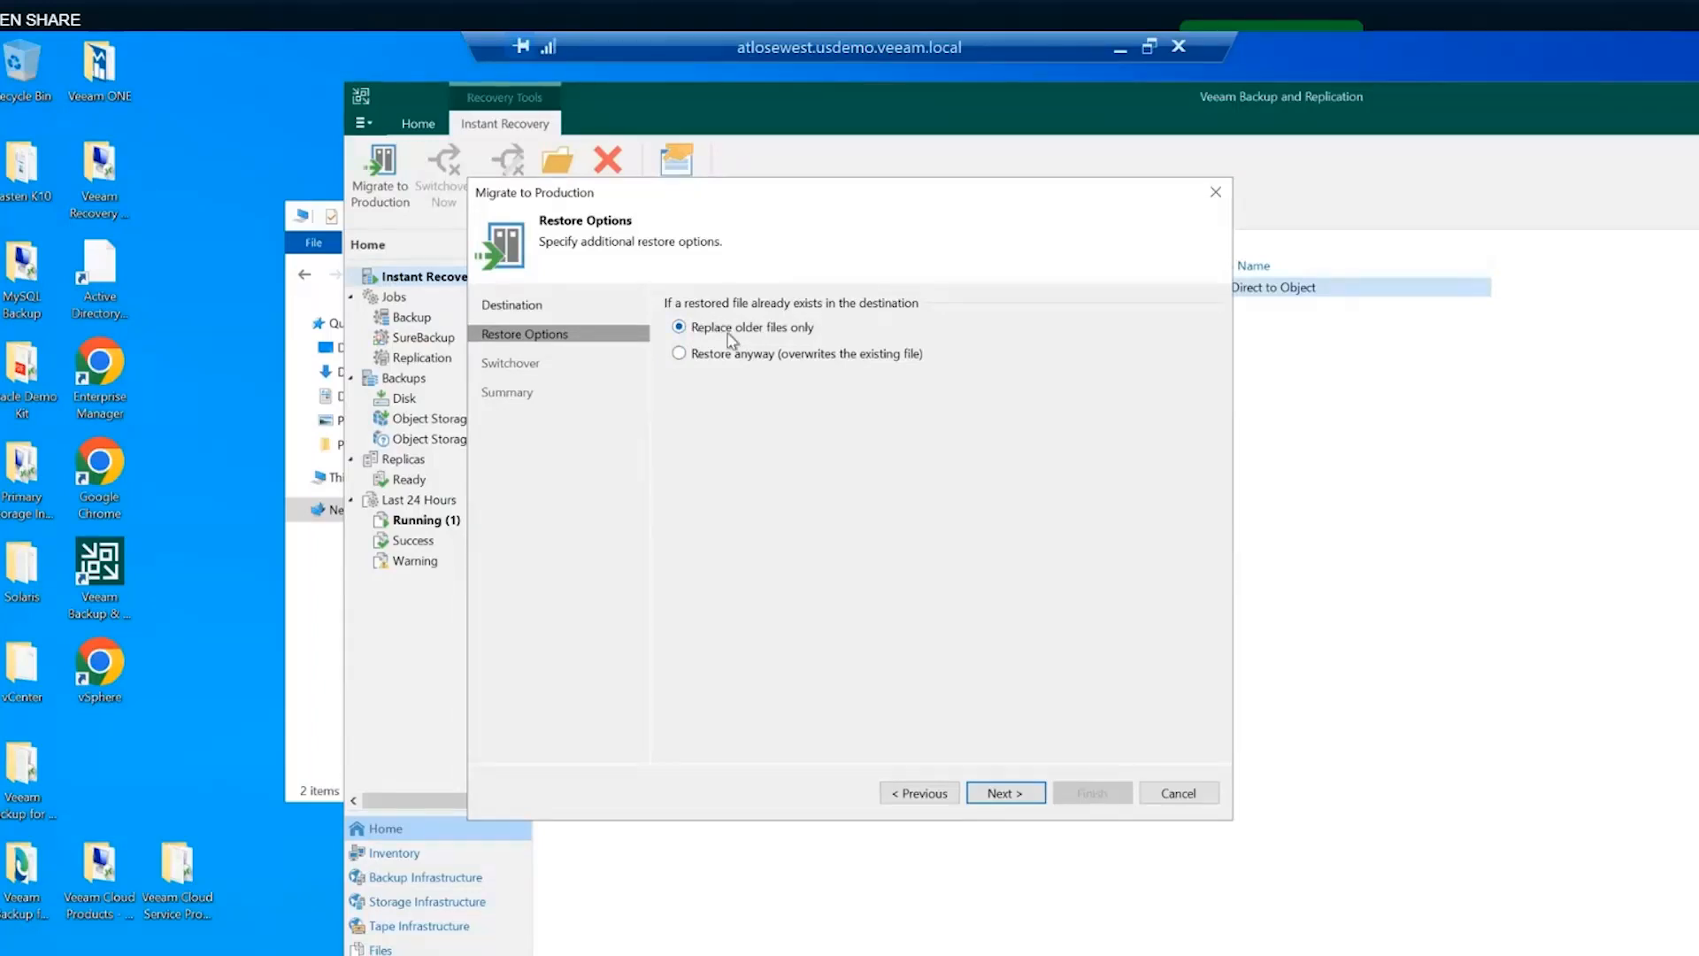
click(1007, 794)
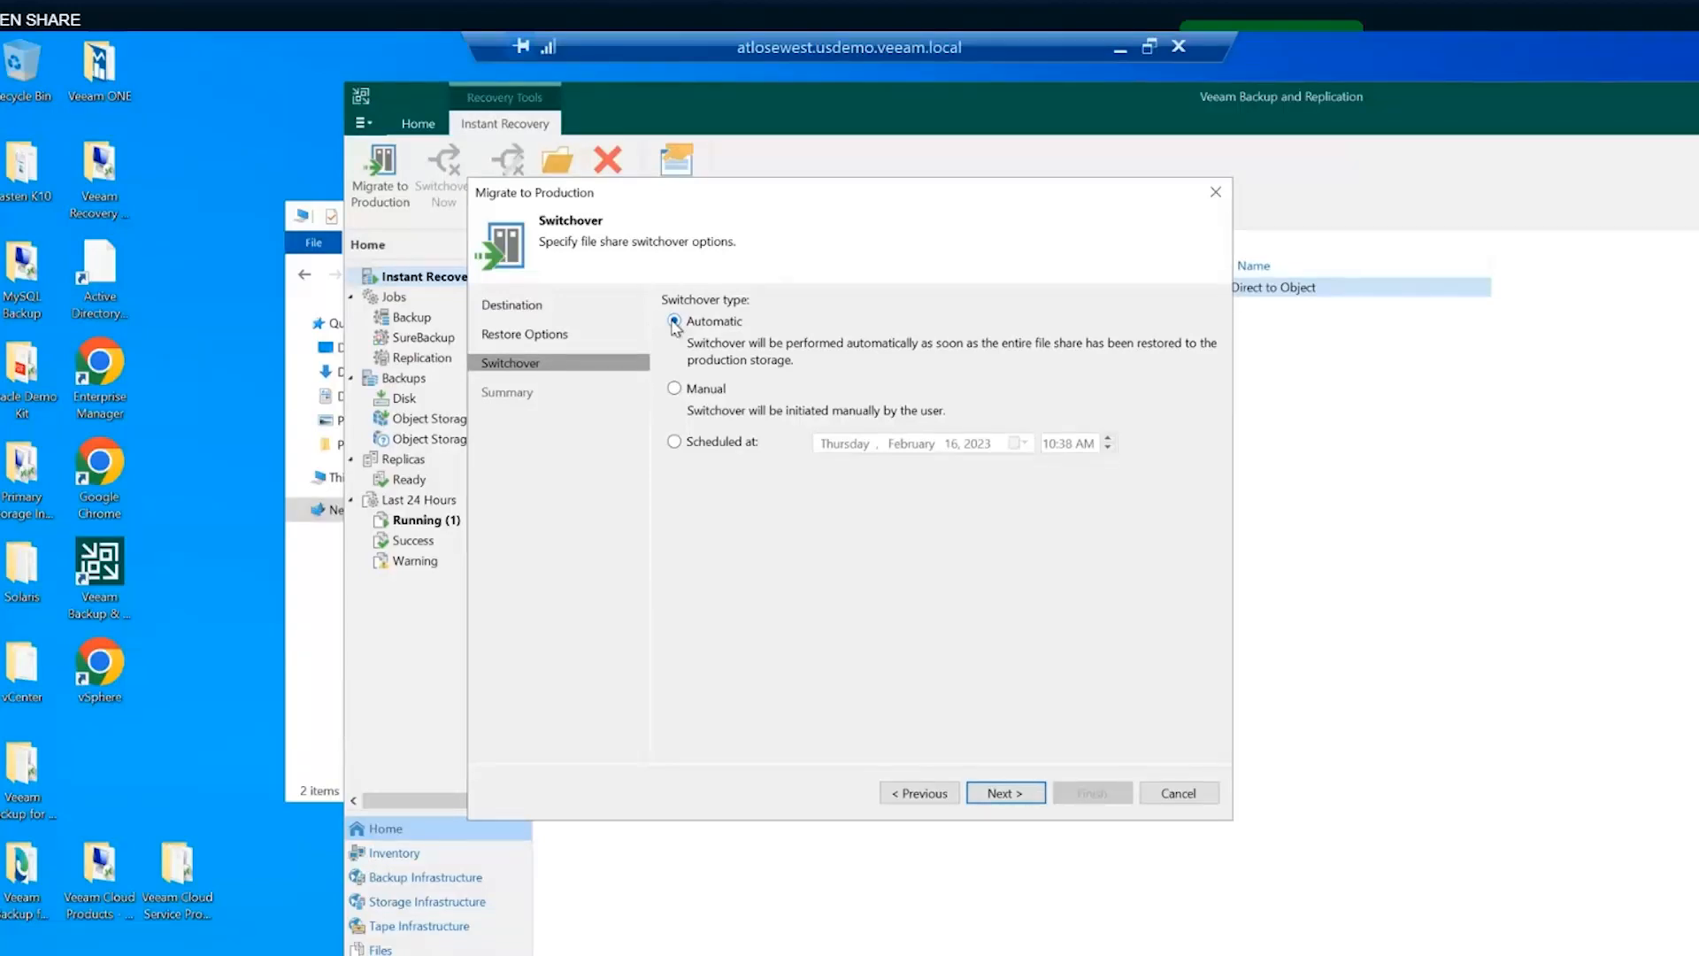
- Try Manual and Scheduled switchover, then exit the wizard without applying changes
click(693, 393)
click(708, 441)
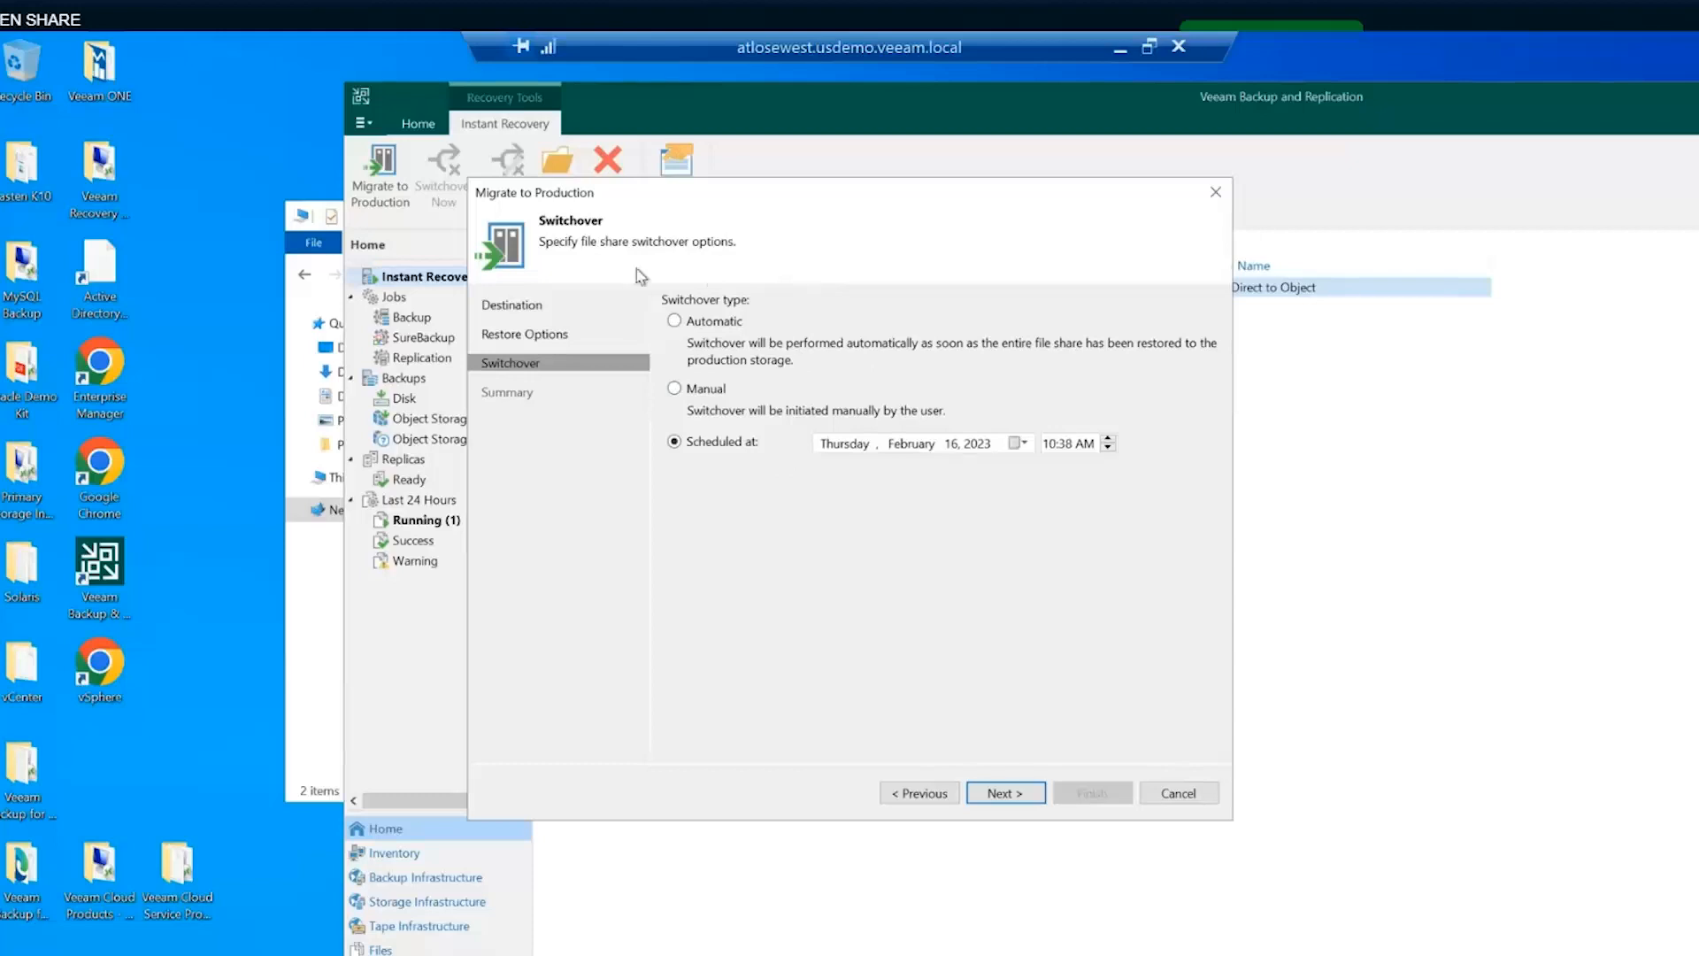
click(1184, 793)
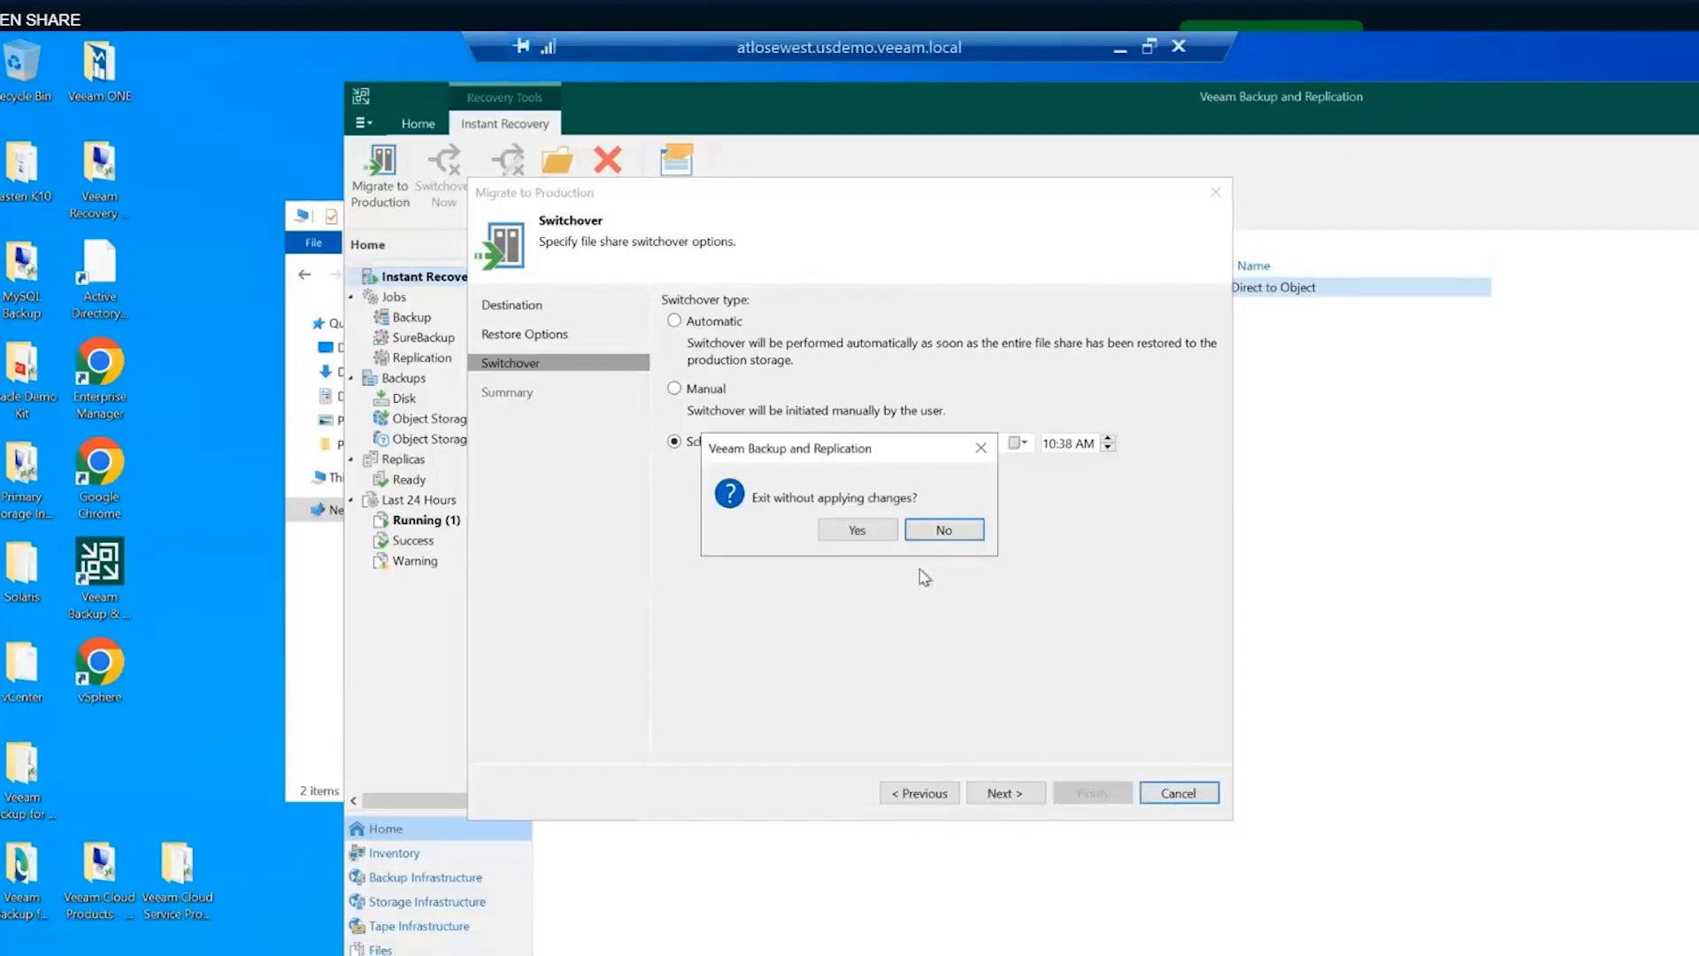
click(858, 531)
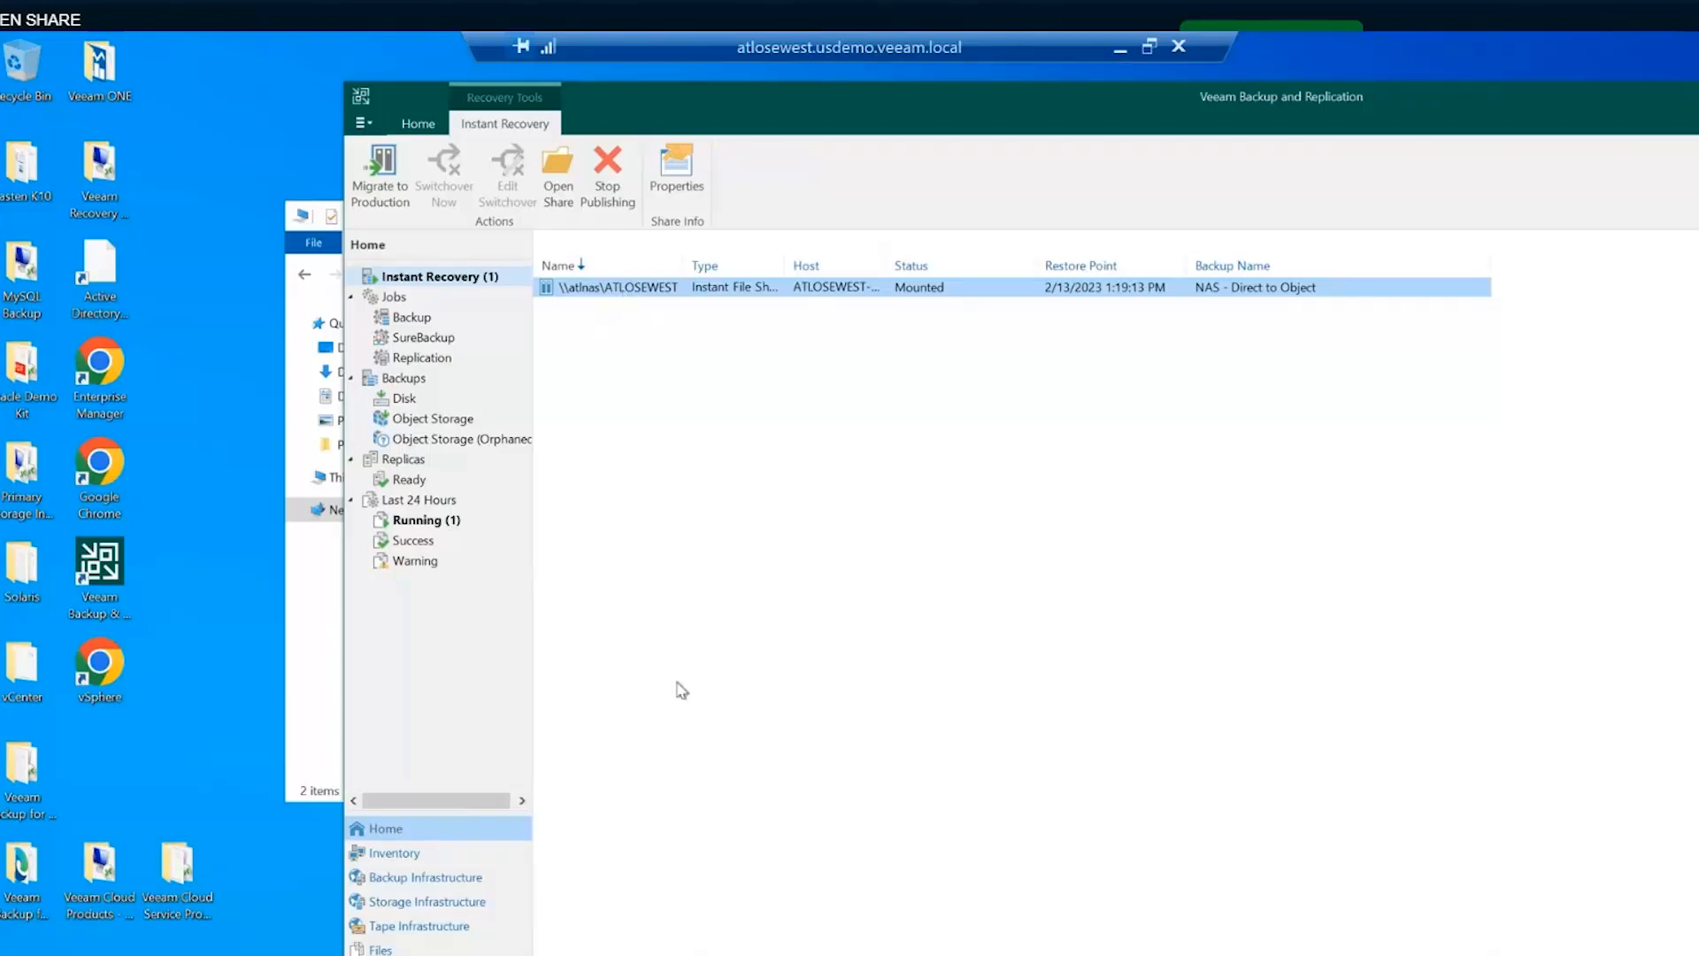
- Compare the VMware - SQL Server and Windows agent backup job summaries in the Backup jobs list
click(615, 703)
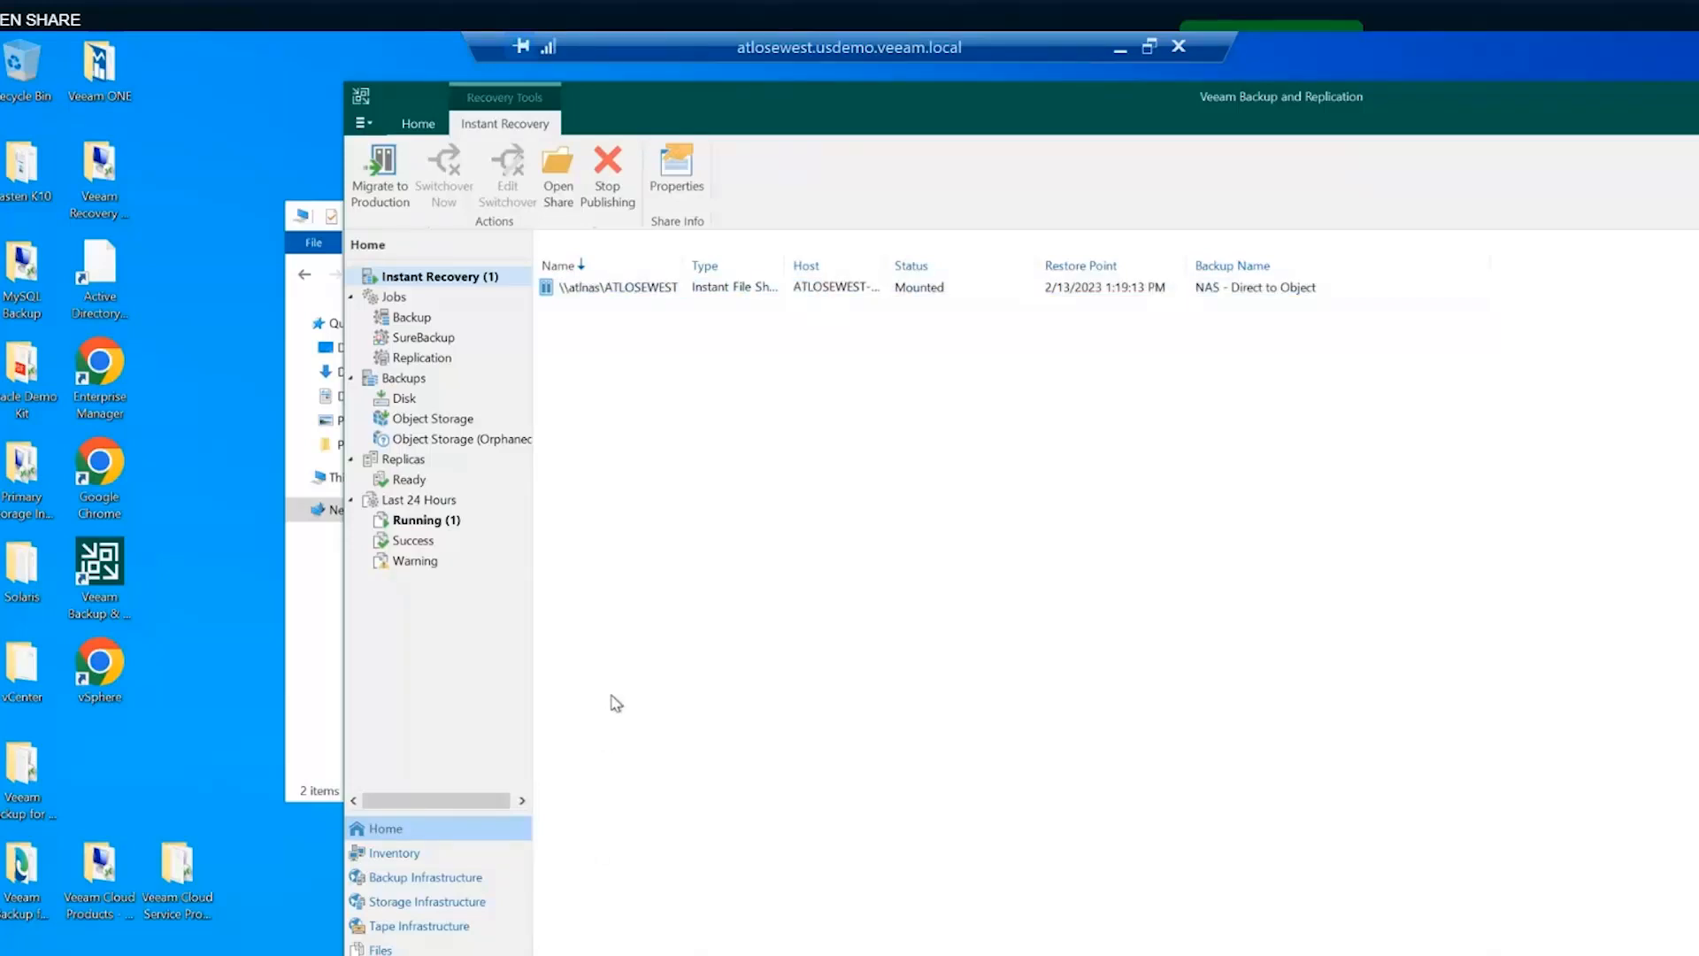
click(425, 319)
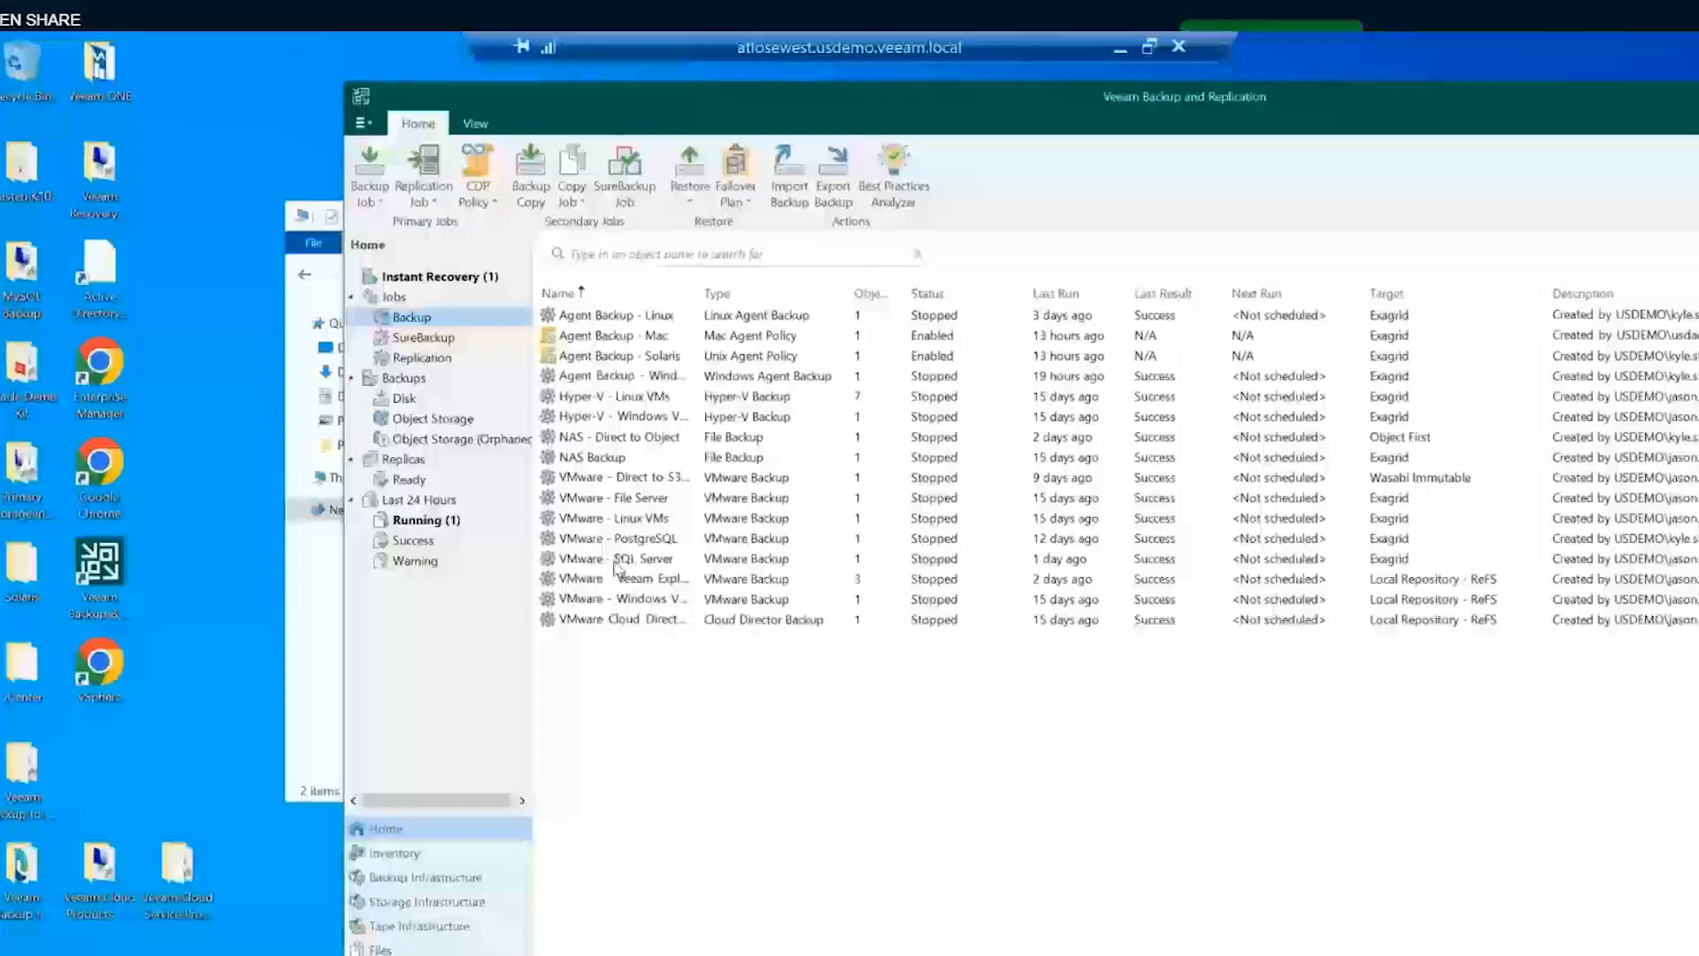
click(591, 563)
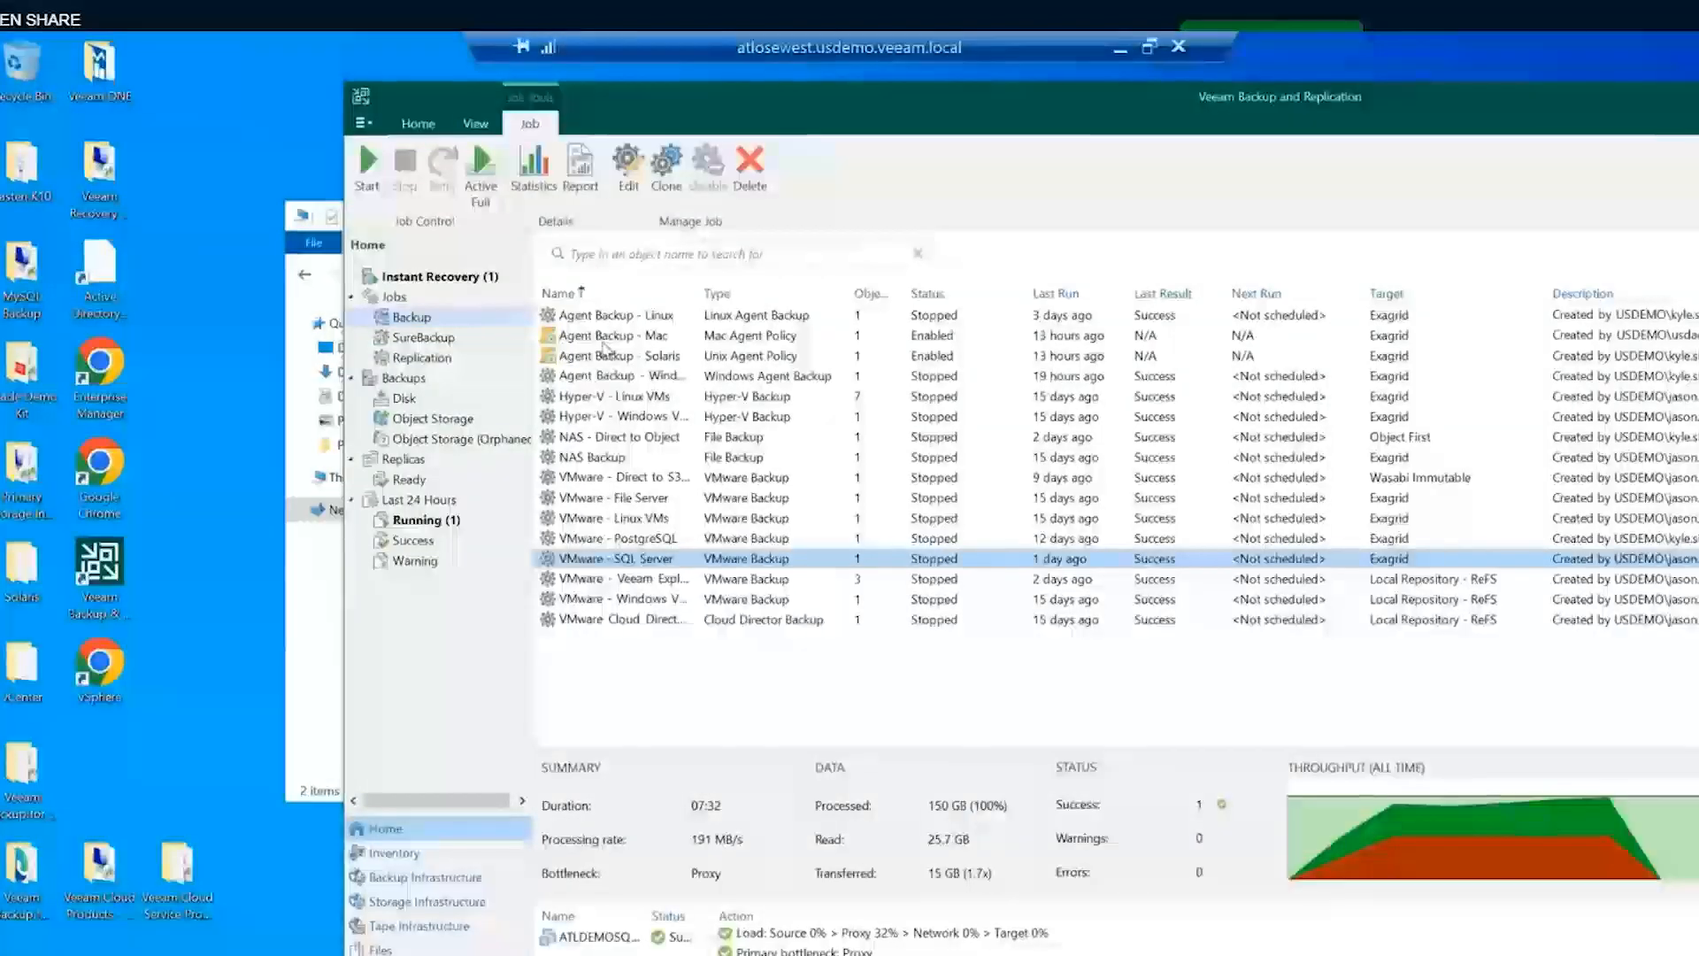
click(588, 384)
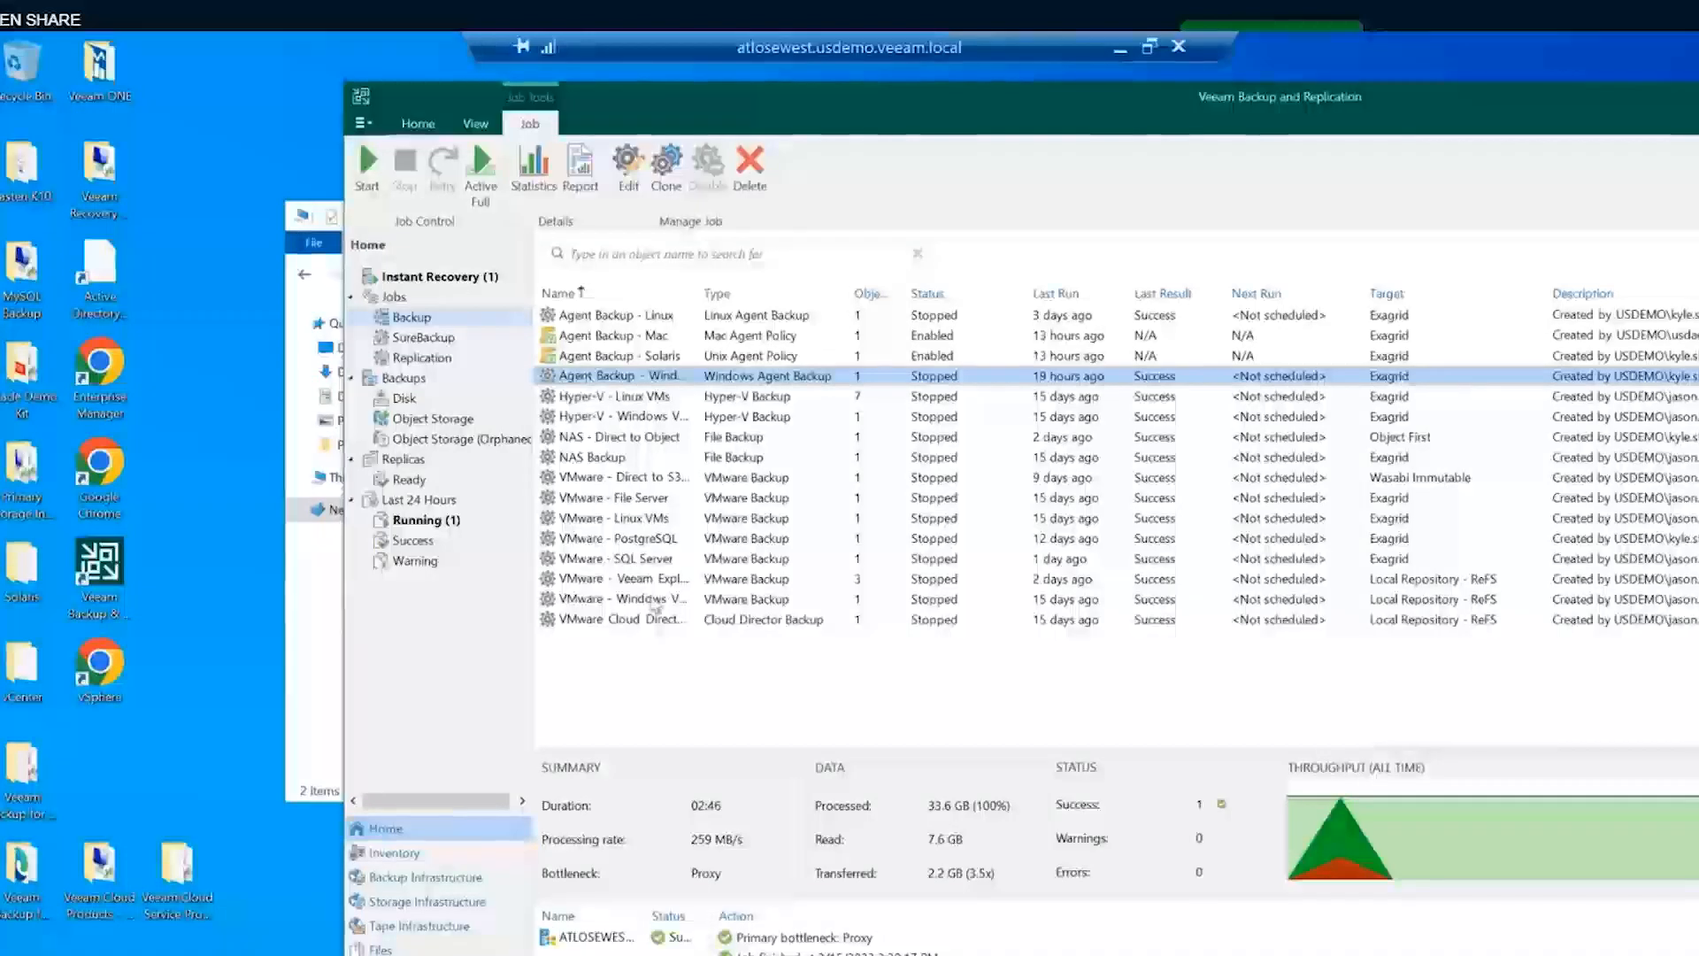
click(633, 560)
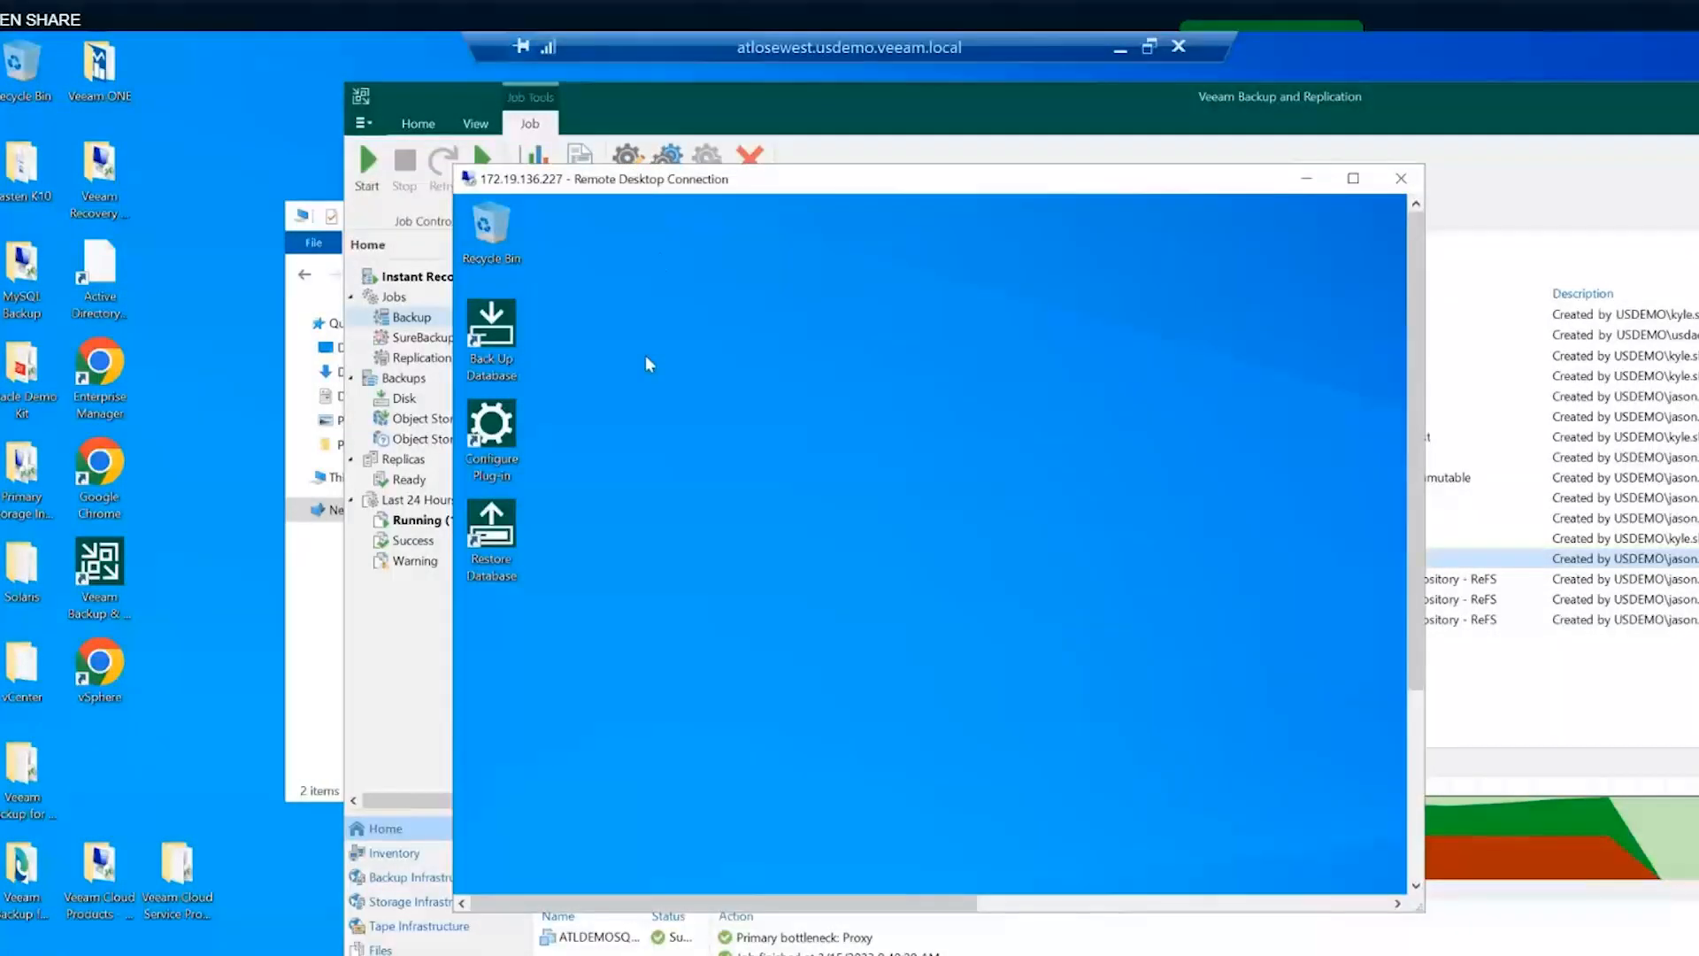
- Maximise the remote session and open the Back Up Database wizard for ATLDEMOSQL2019\MSSQLSERVER
double_click(655, 180)
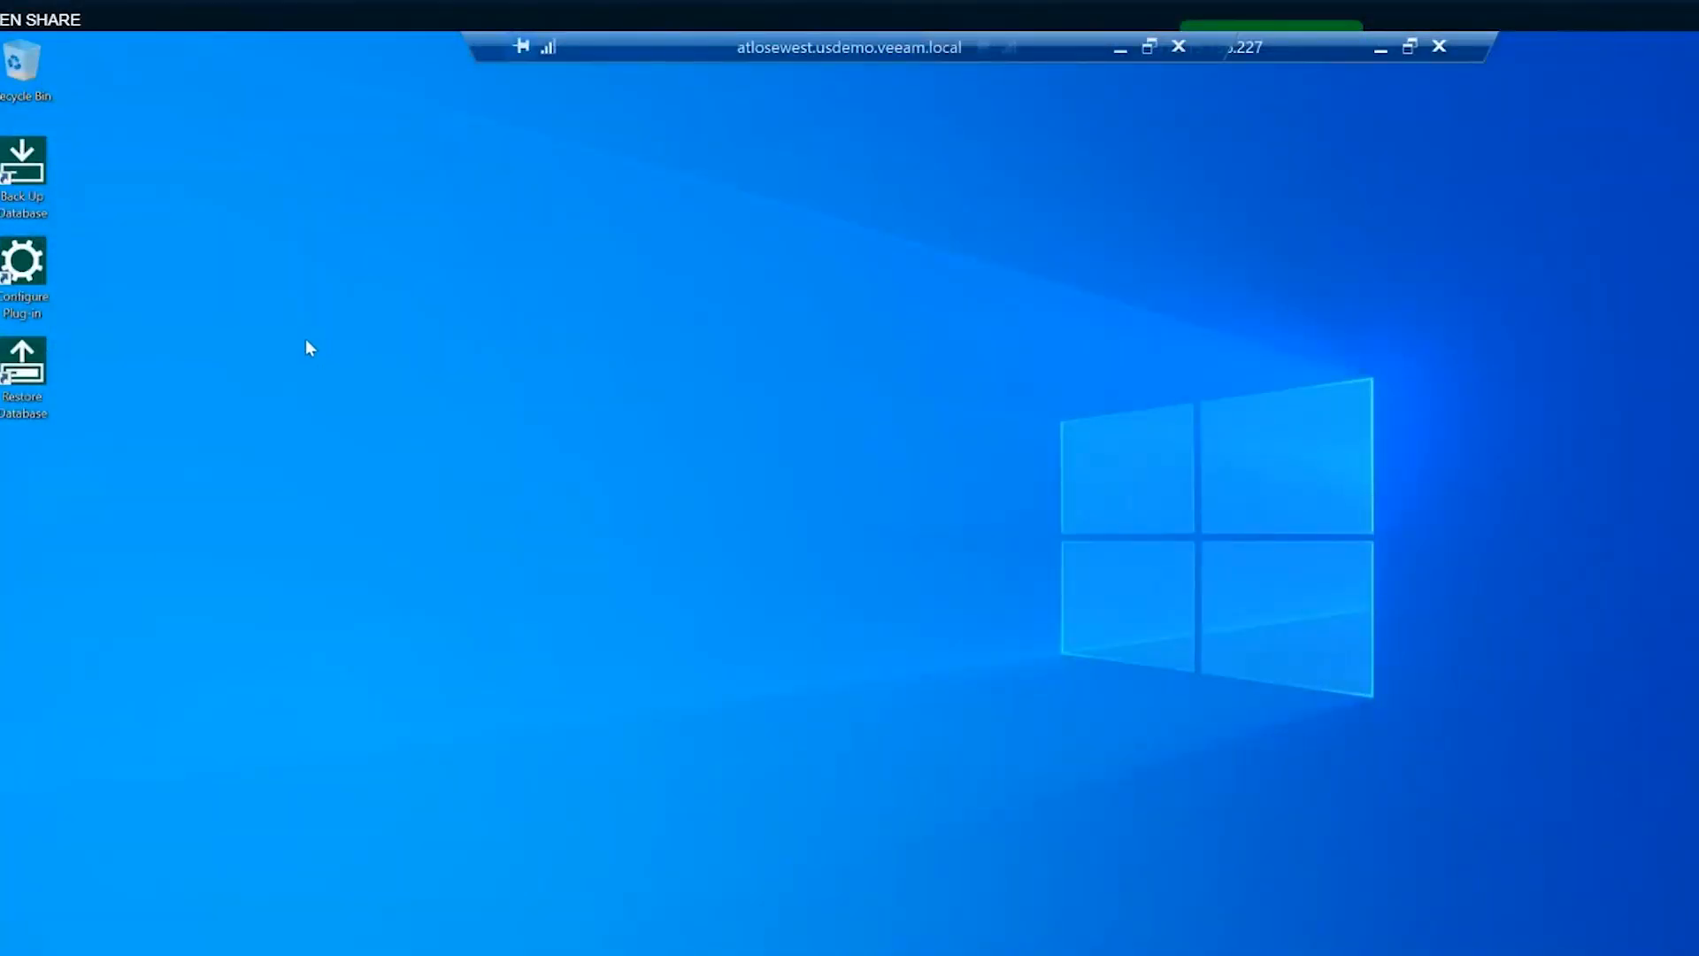
click(27, 184)
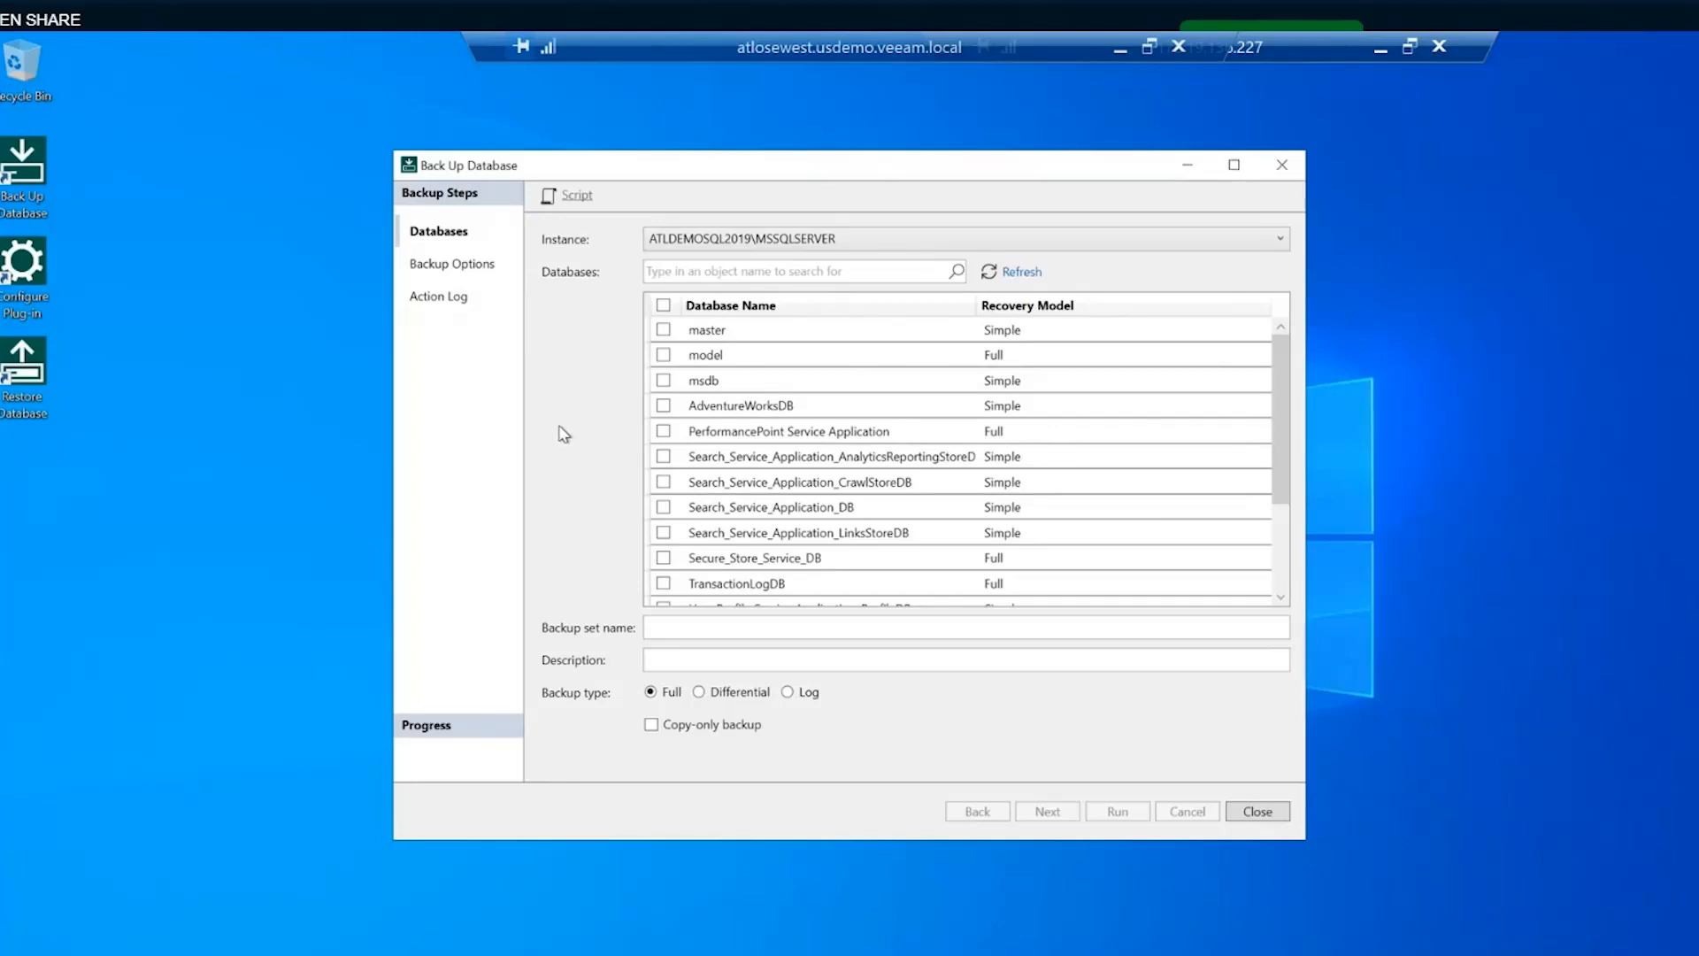
- Select AdventureWorksDB and both Search Service databases, naming the backup 'test'
click(663, 330)
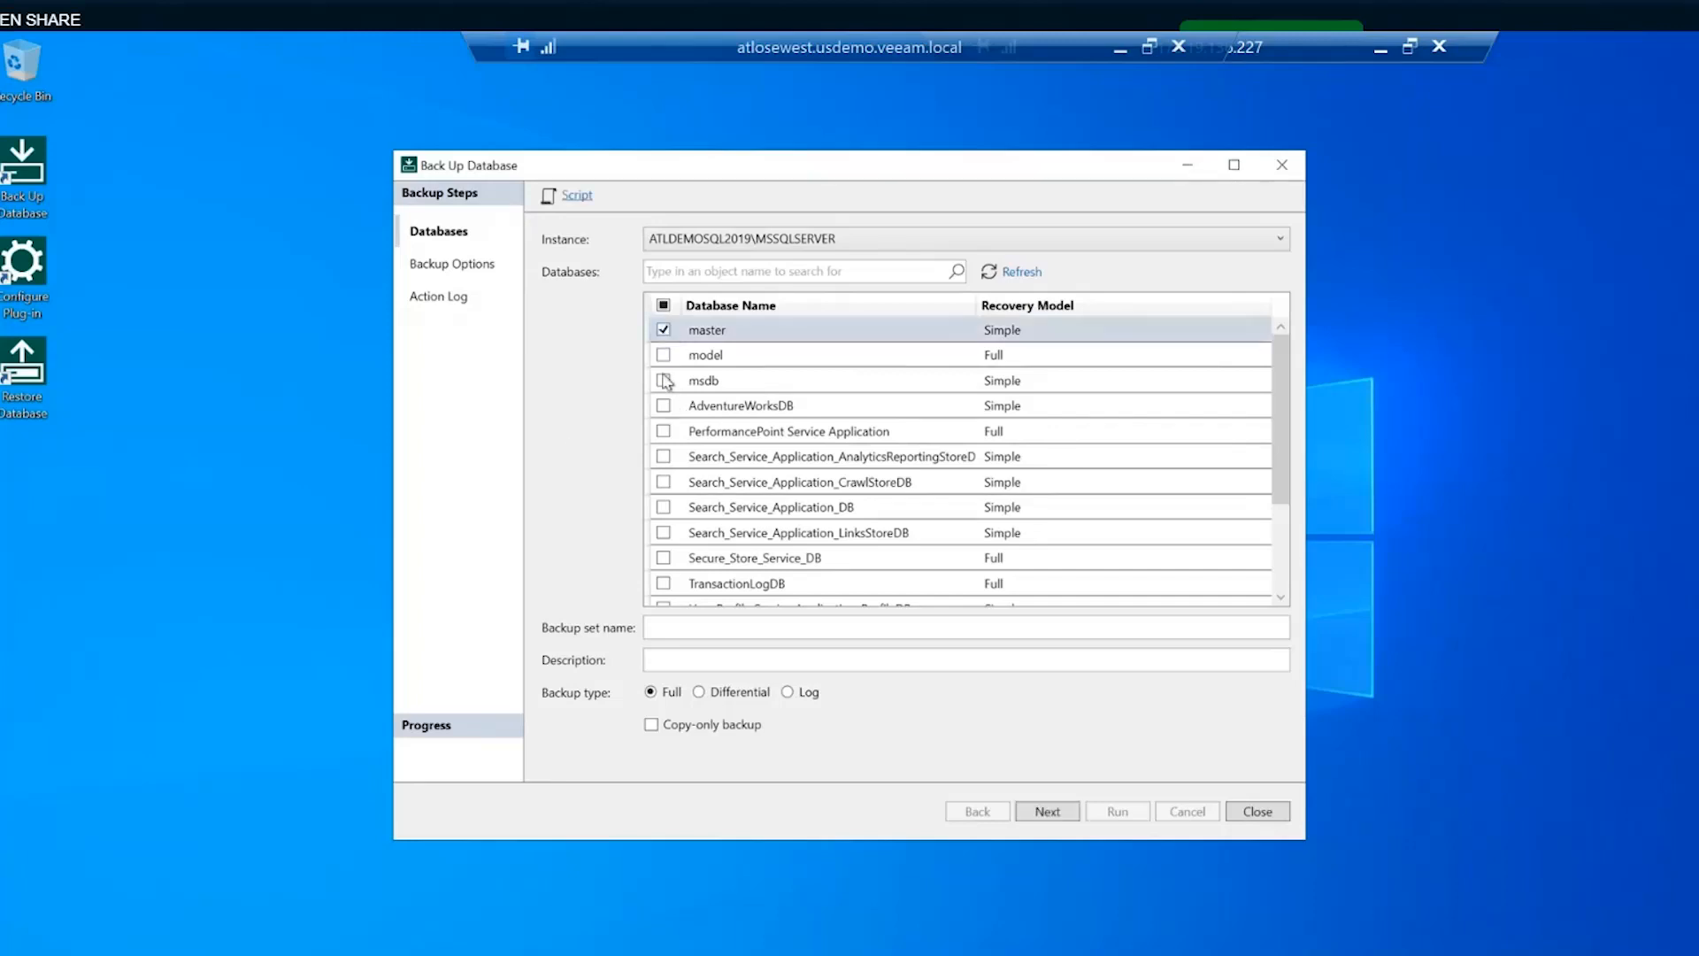
click(661, 335)
click(663, 406)
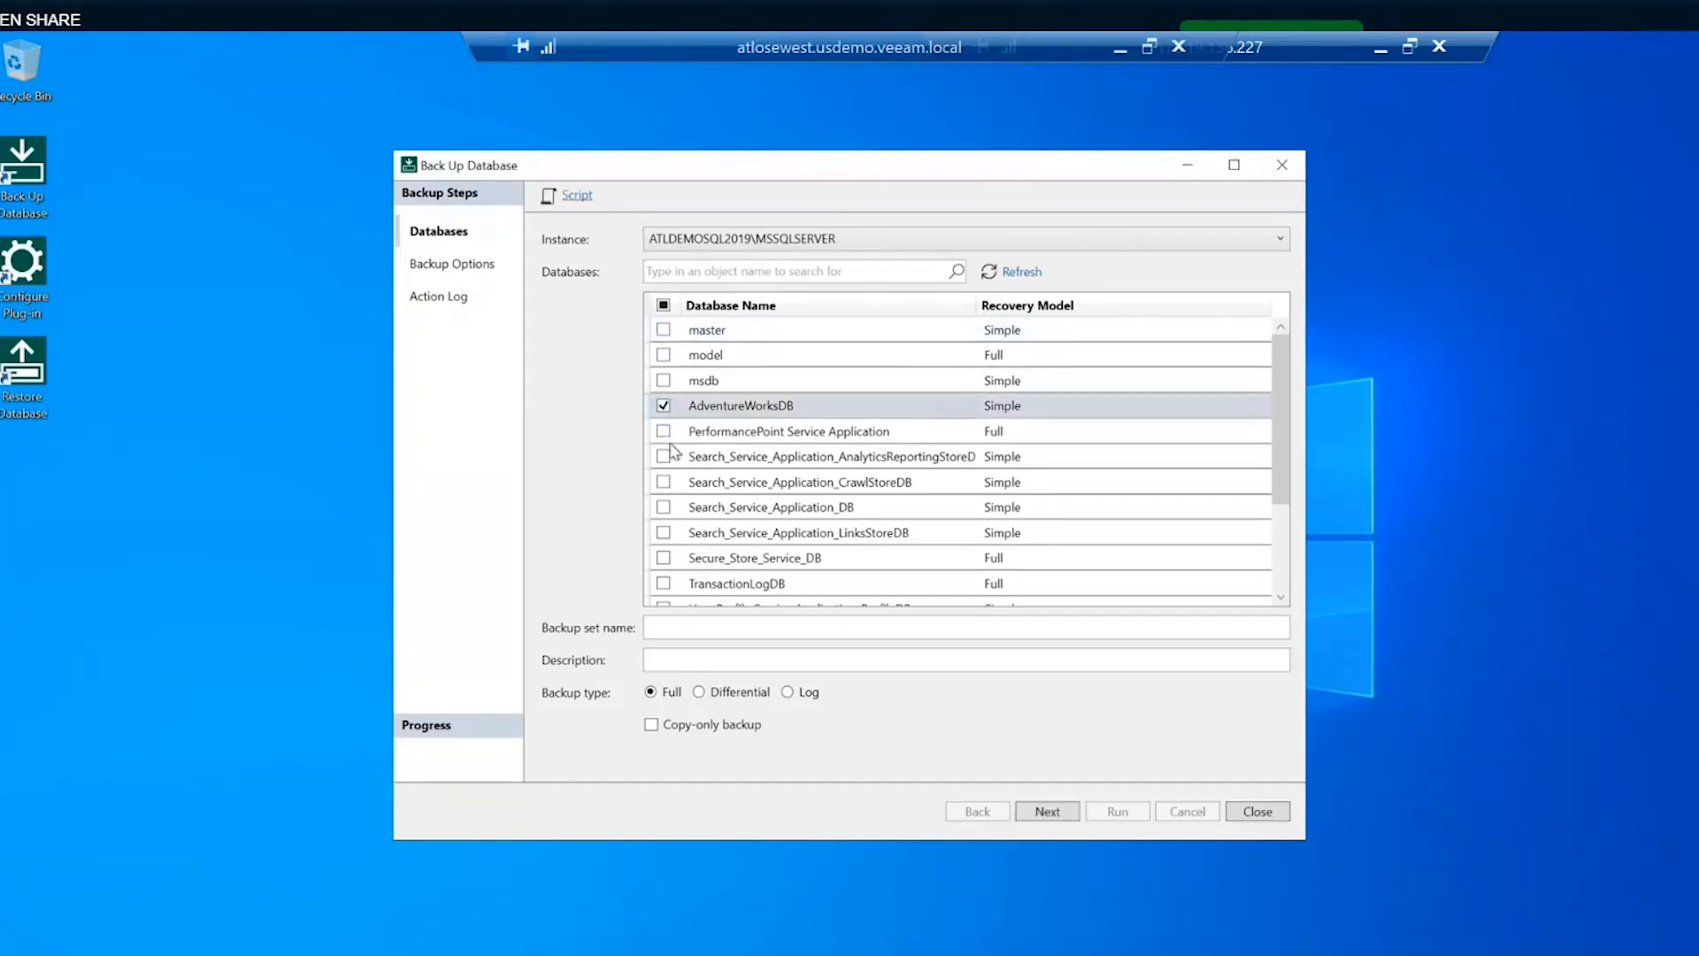
click(664, 457)
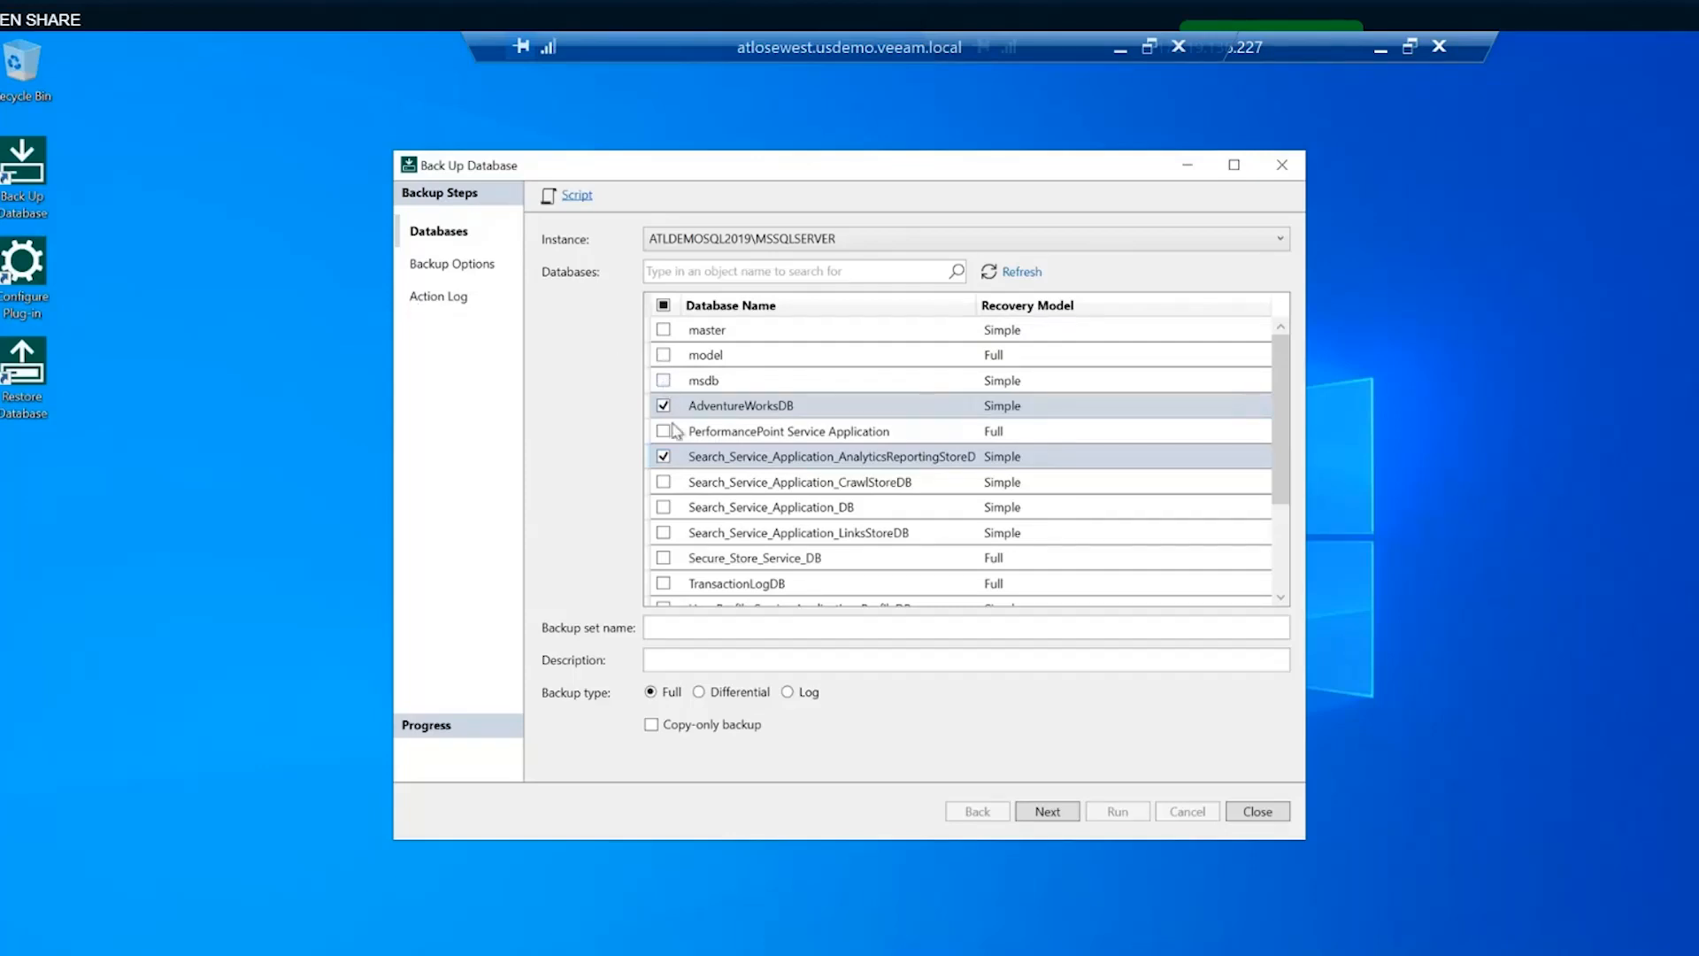
click(663, 506)
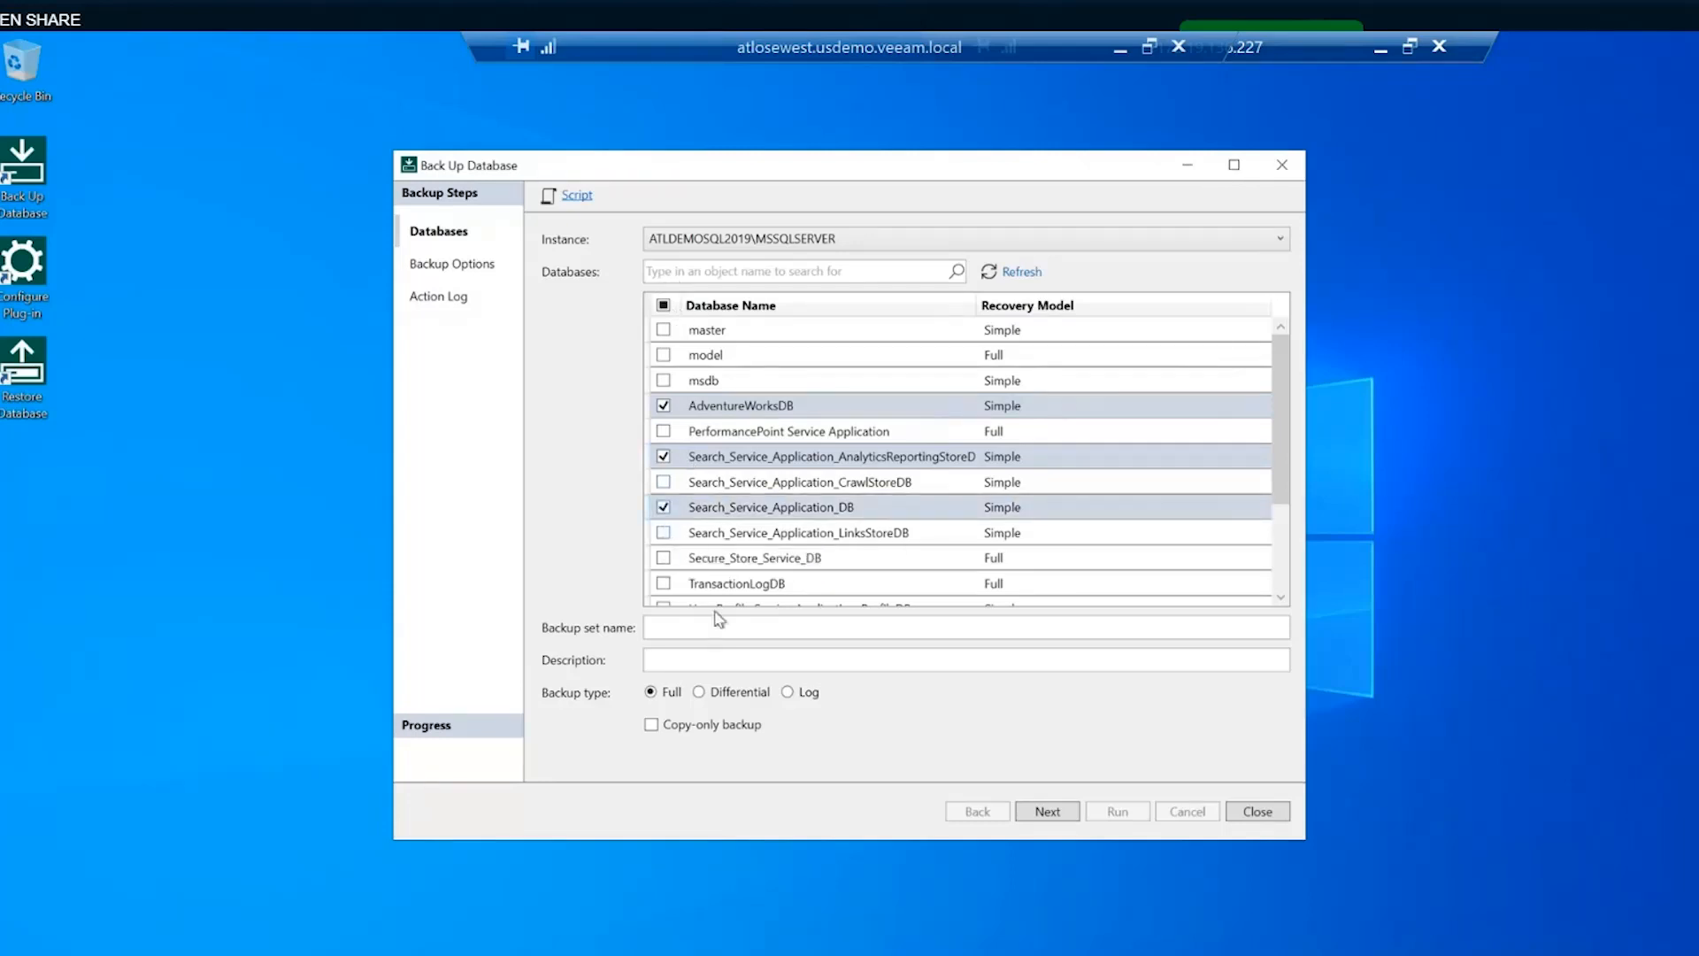
click(691, 629)
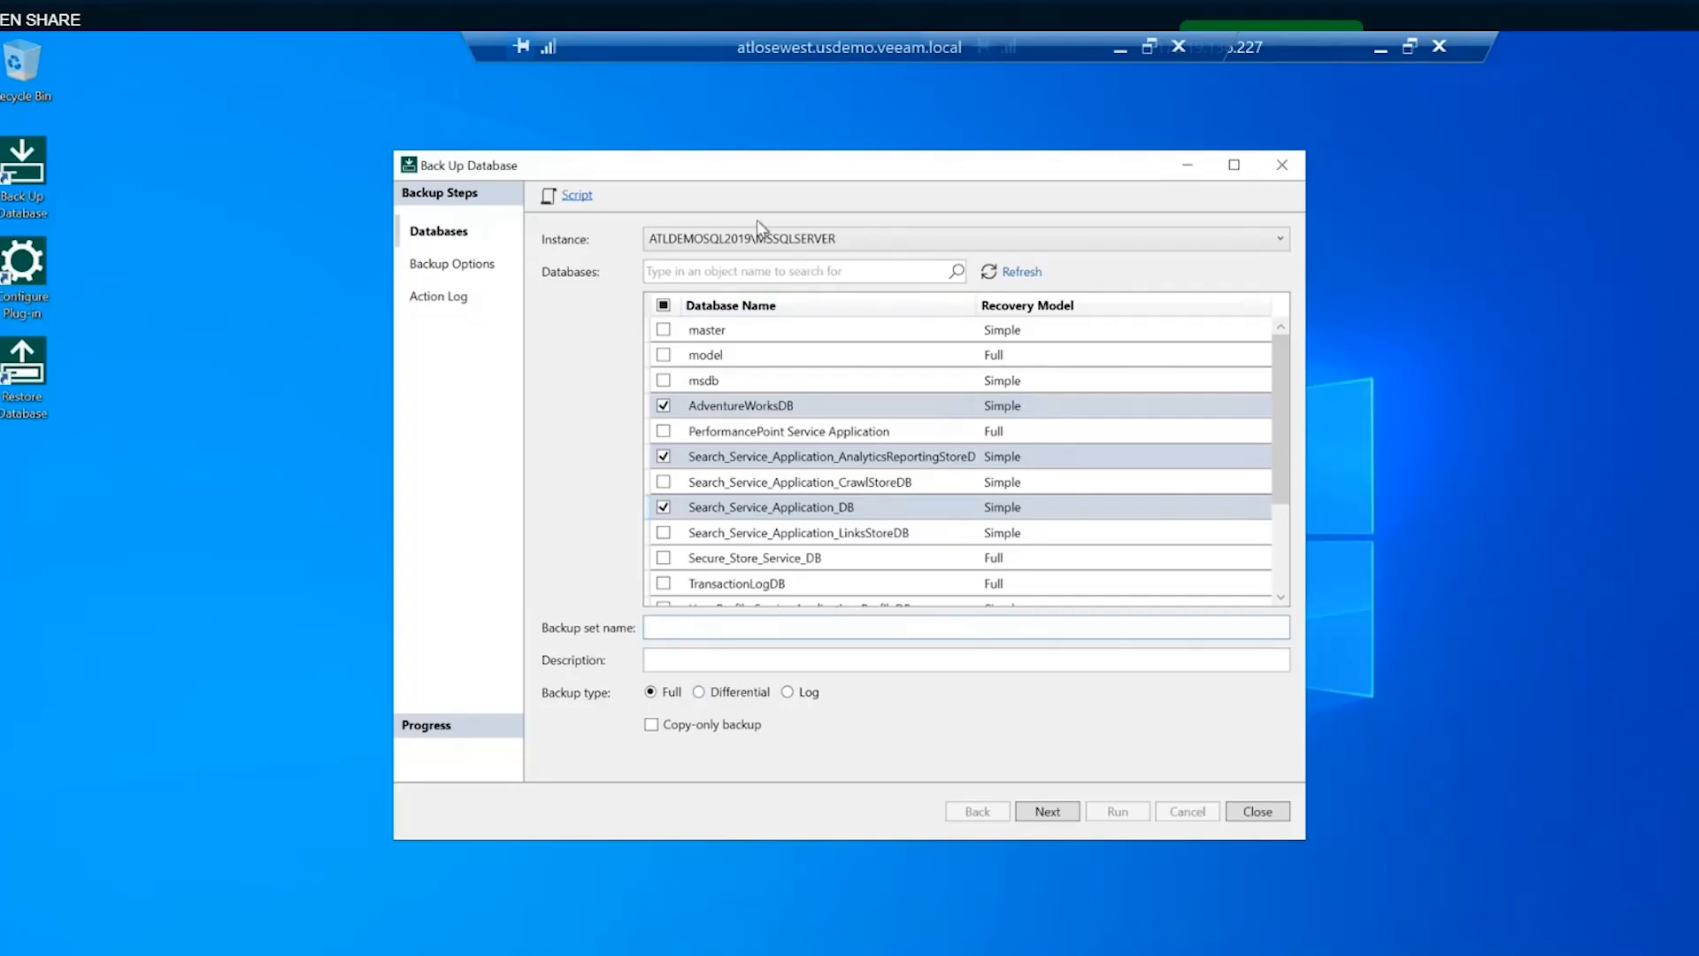
text(test)
- Enable deleting old backups by retention, close the backup wizard and launch Restore Database
click(1041, 812)
click(563, 263)
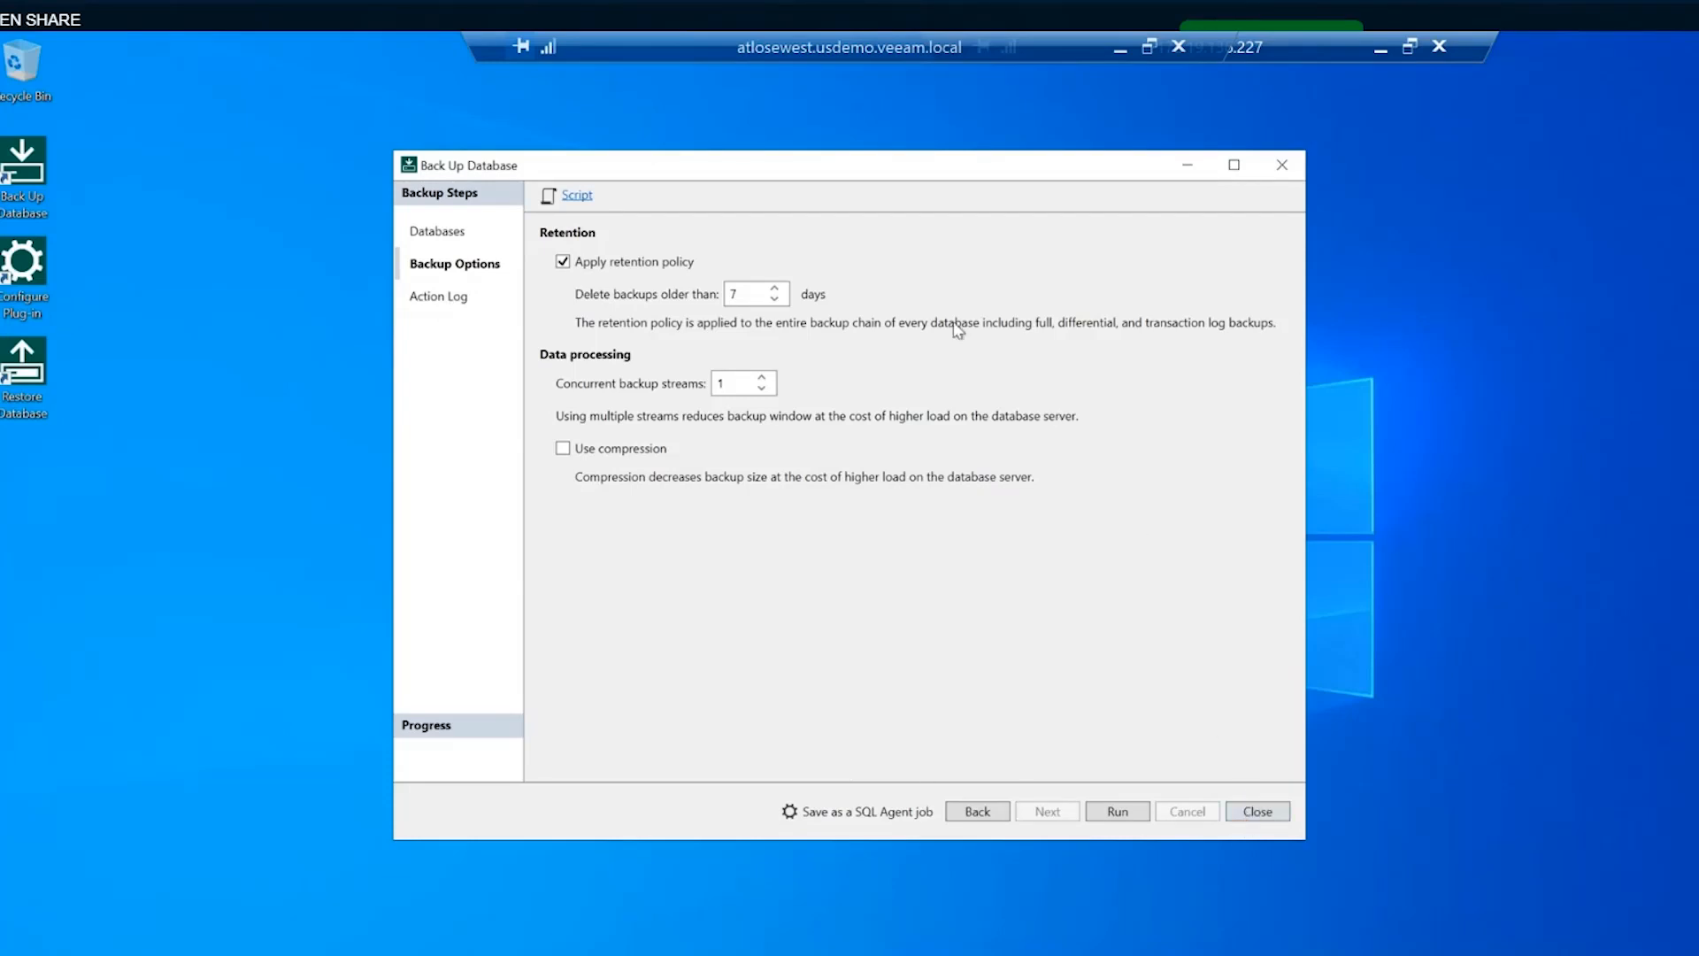
click(1270, 811)
double_click(40, 400)
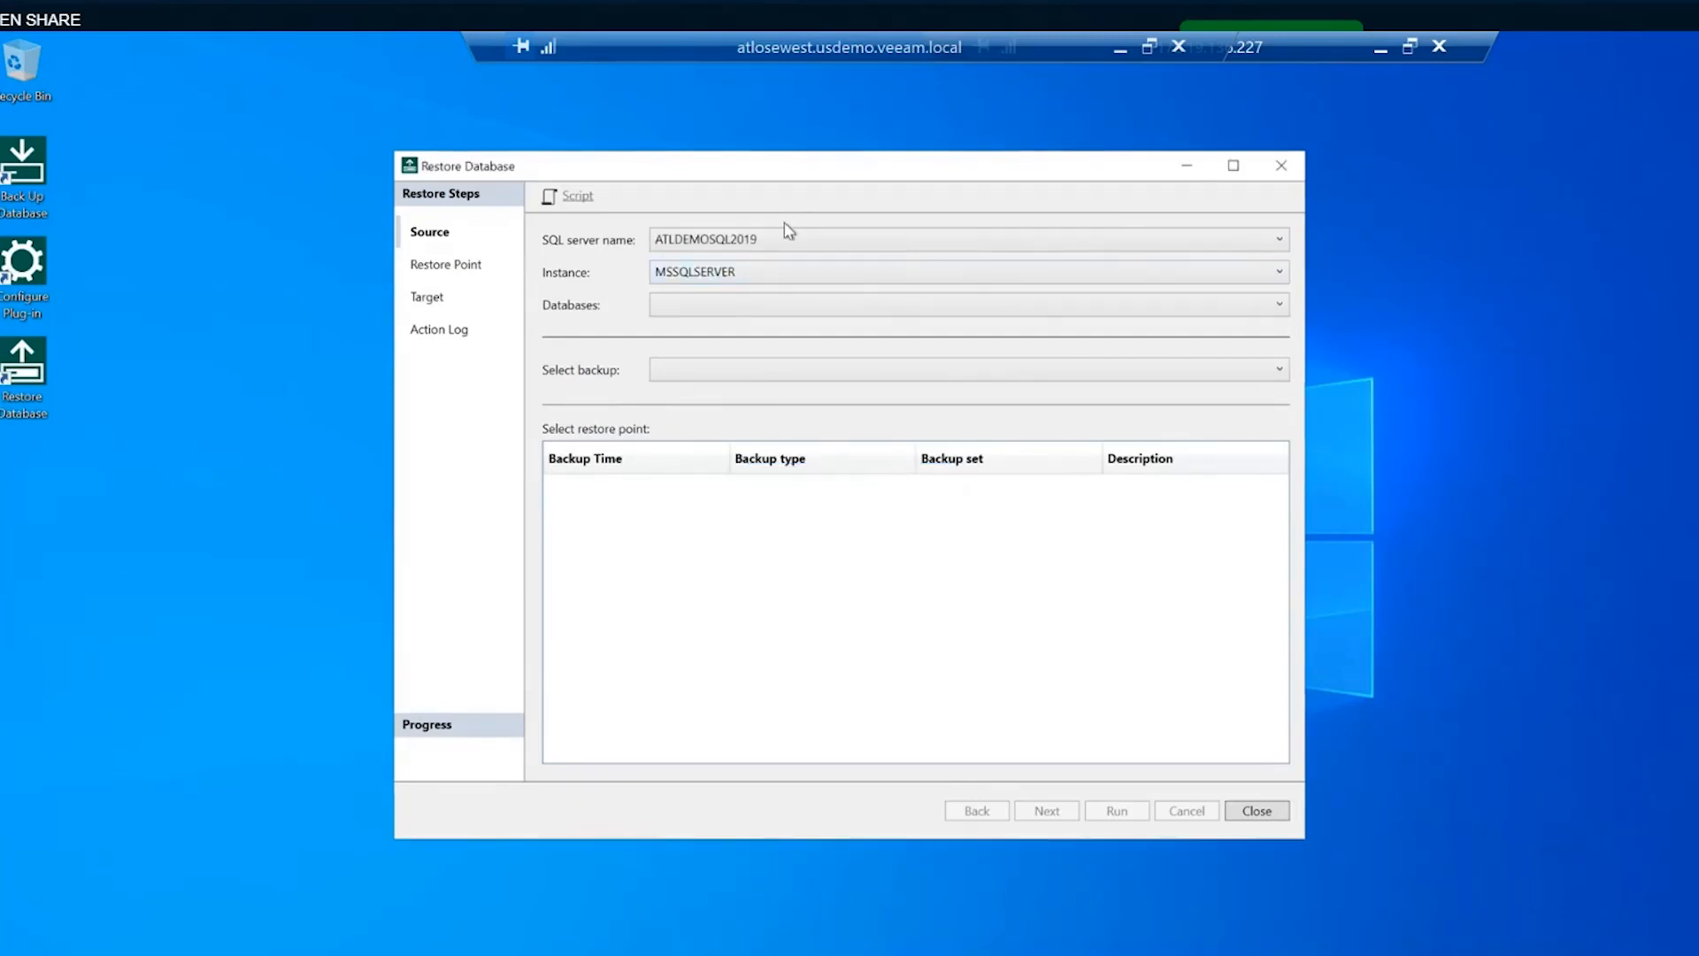
- Select WSS_Content, advance through restore point to Target settings, then close without restoring
click(784, 310)
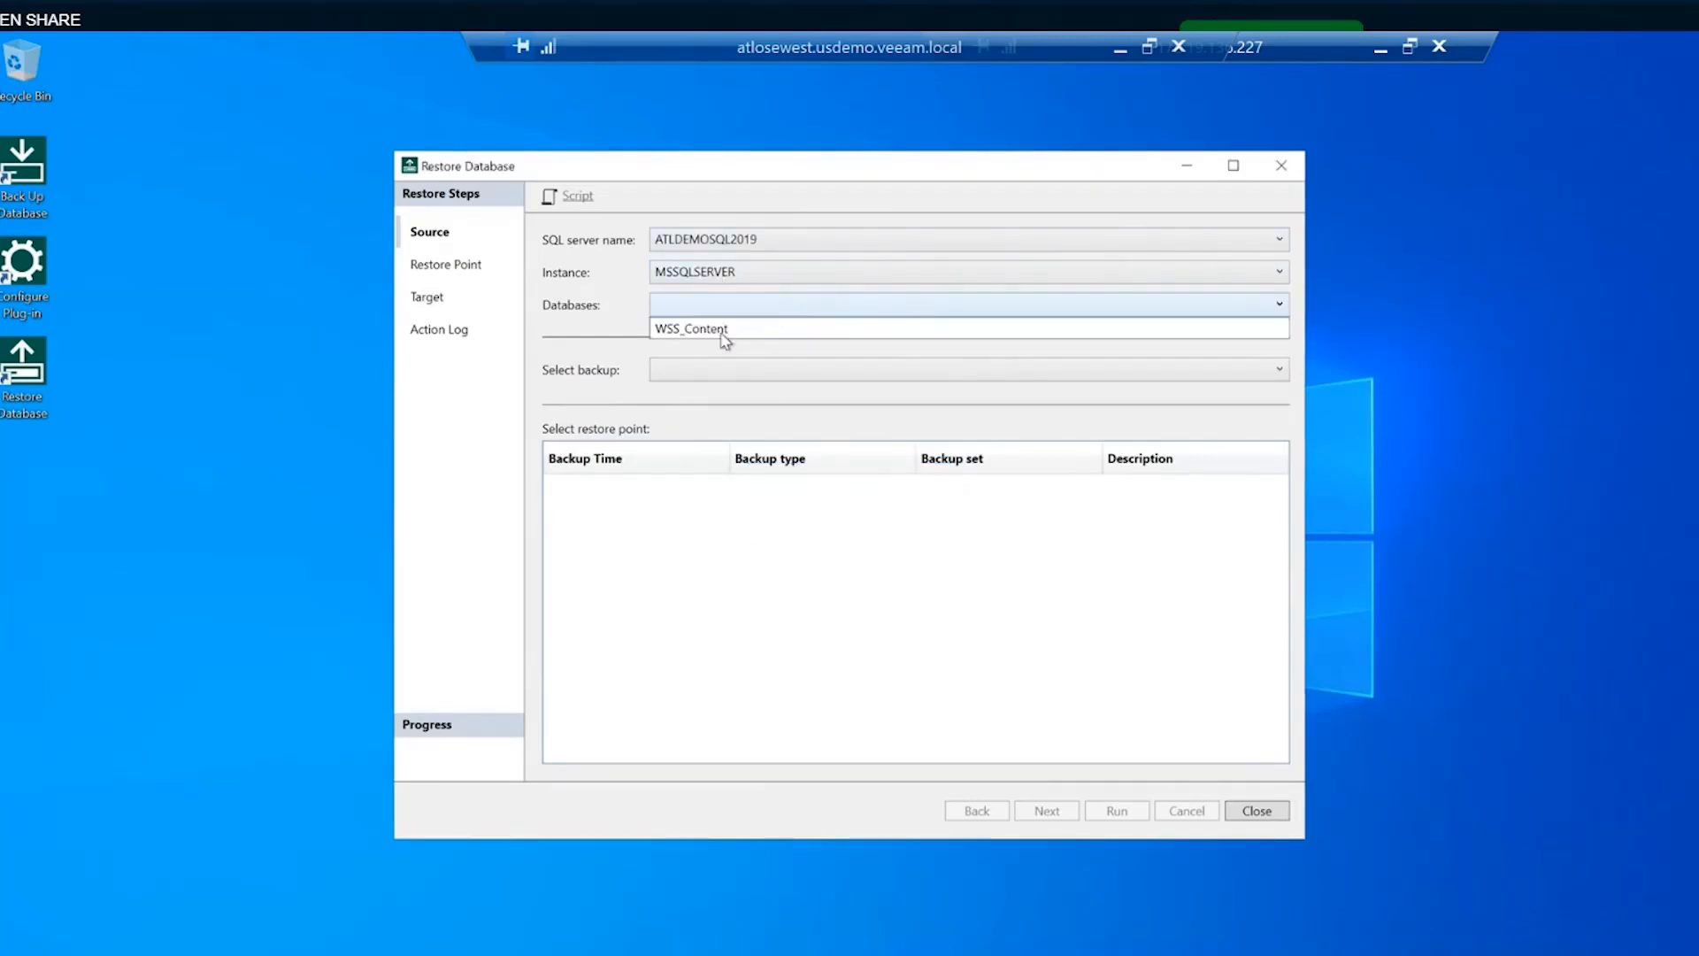
click(724, 336)
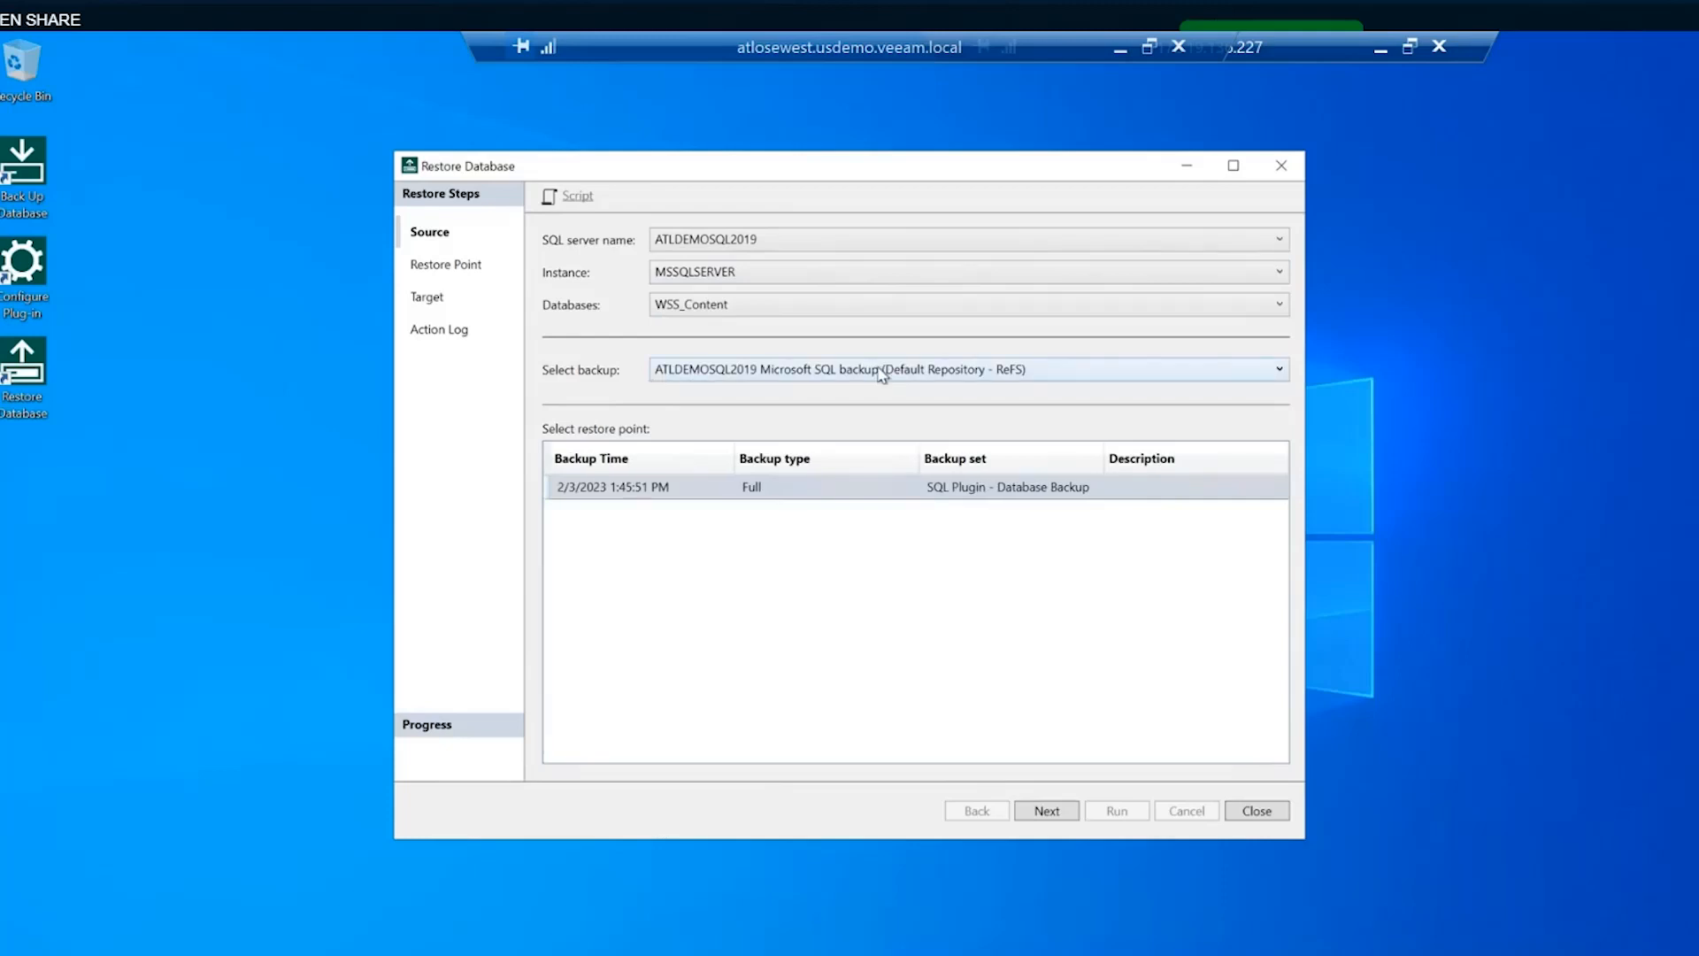
click(1042, 810)
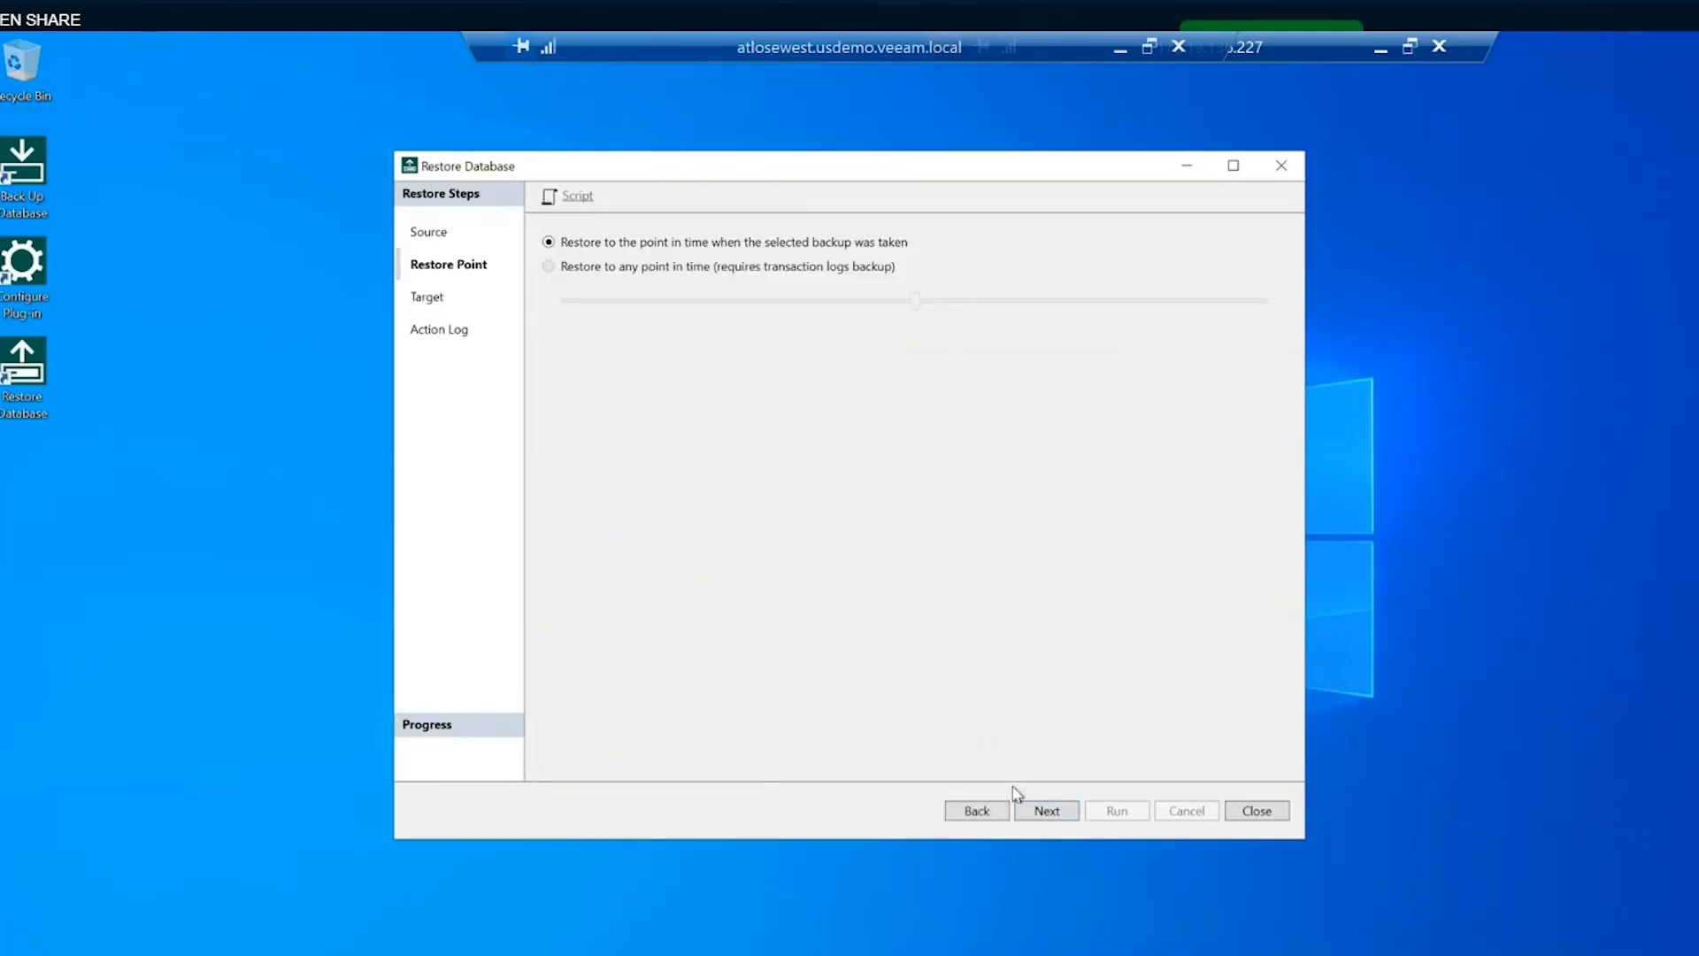
click(1046, 811)
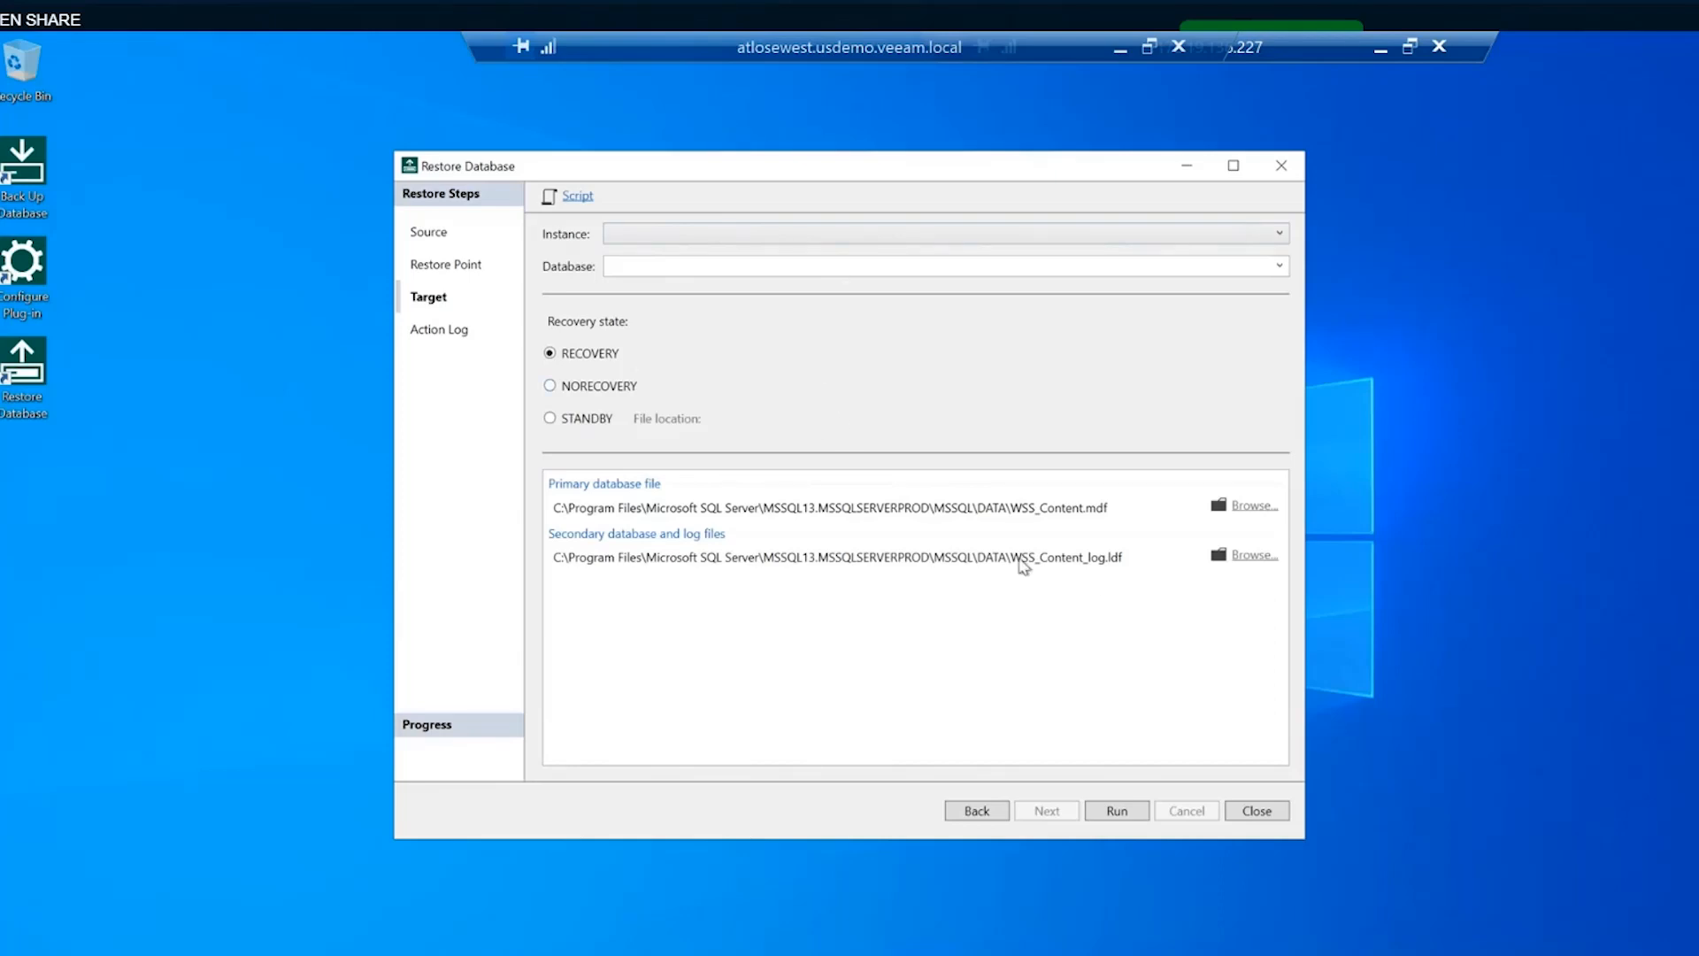
click(1275, 812)
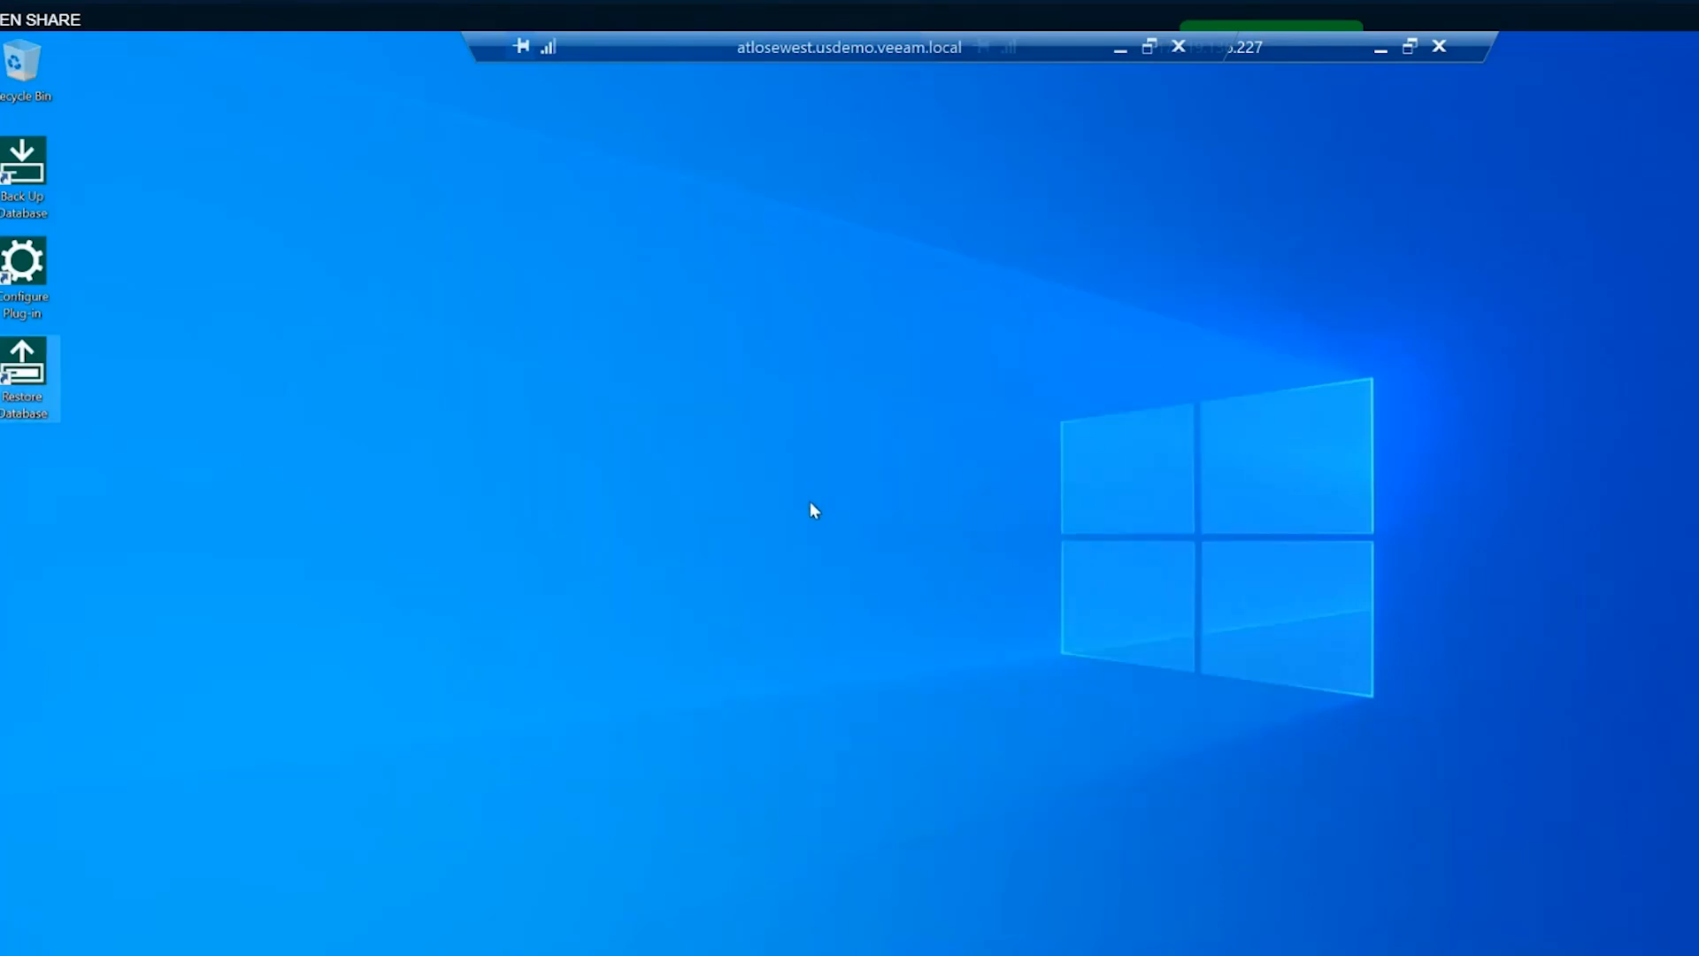
- Shrink the full-screen remote session to a window and confirm disconnecting it
click(1410, 46)
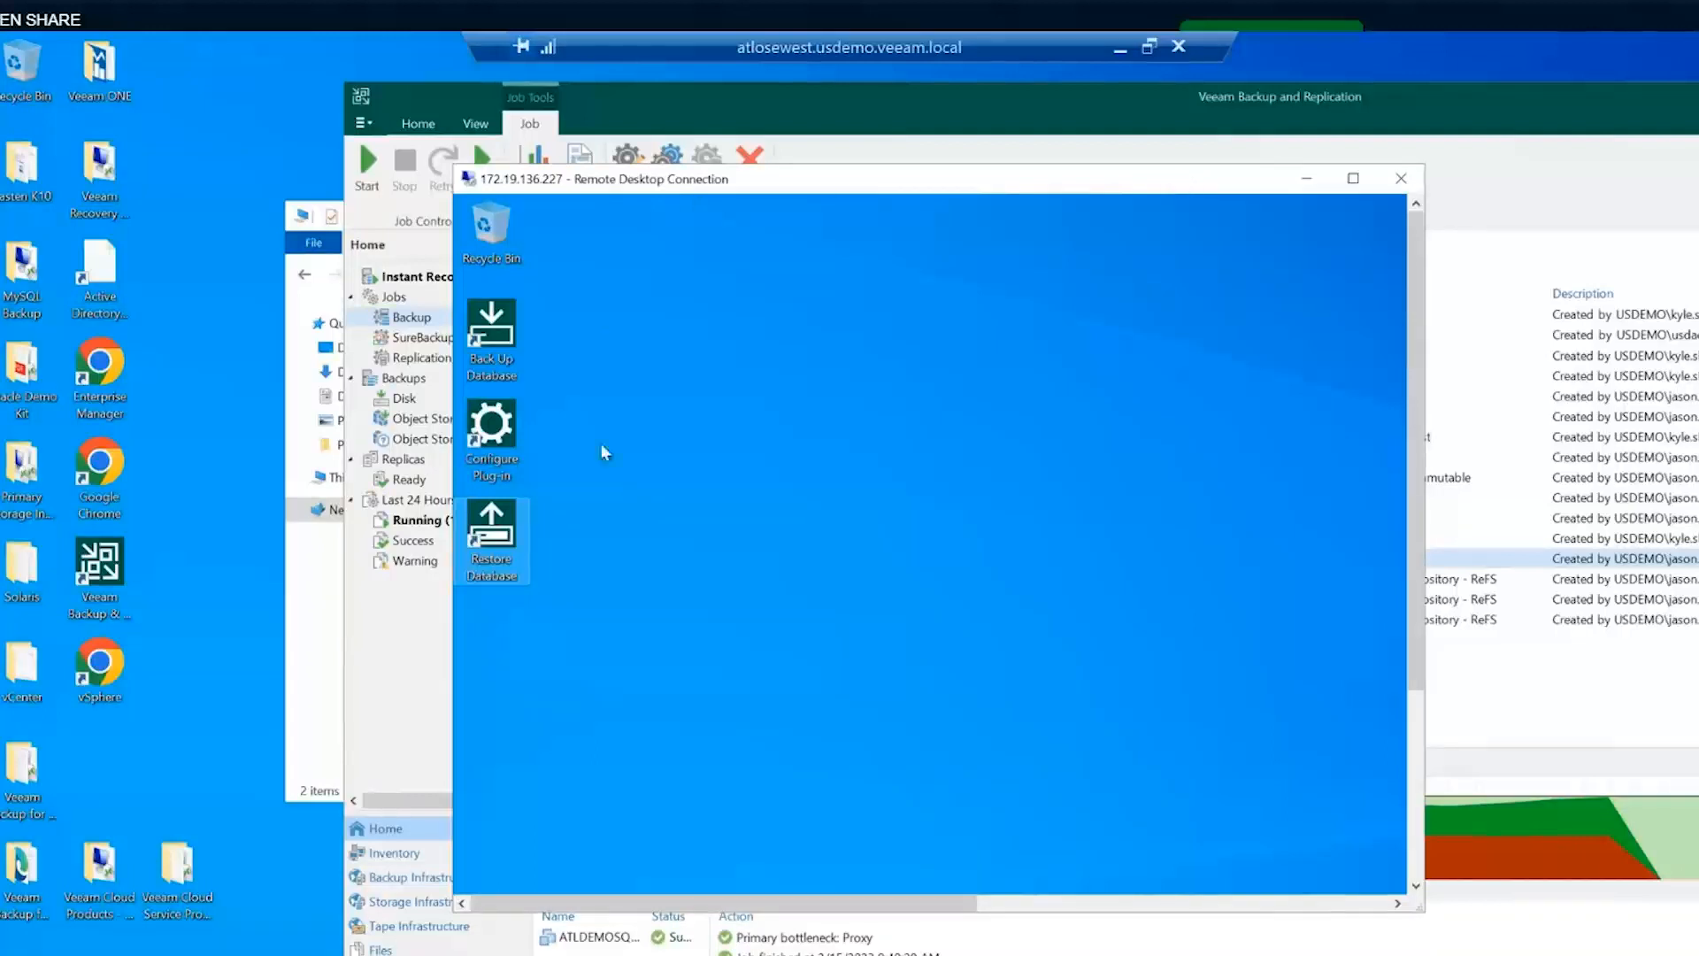
mouse_move(660, 955)
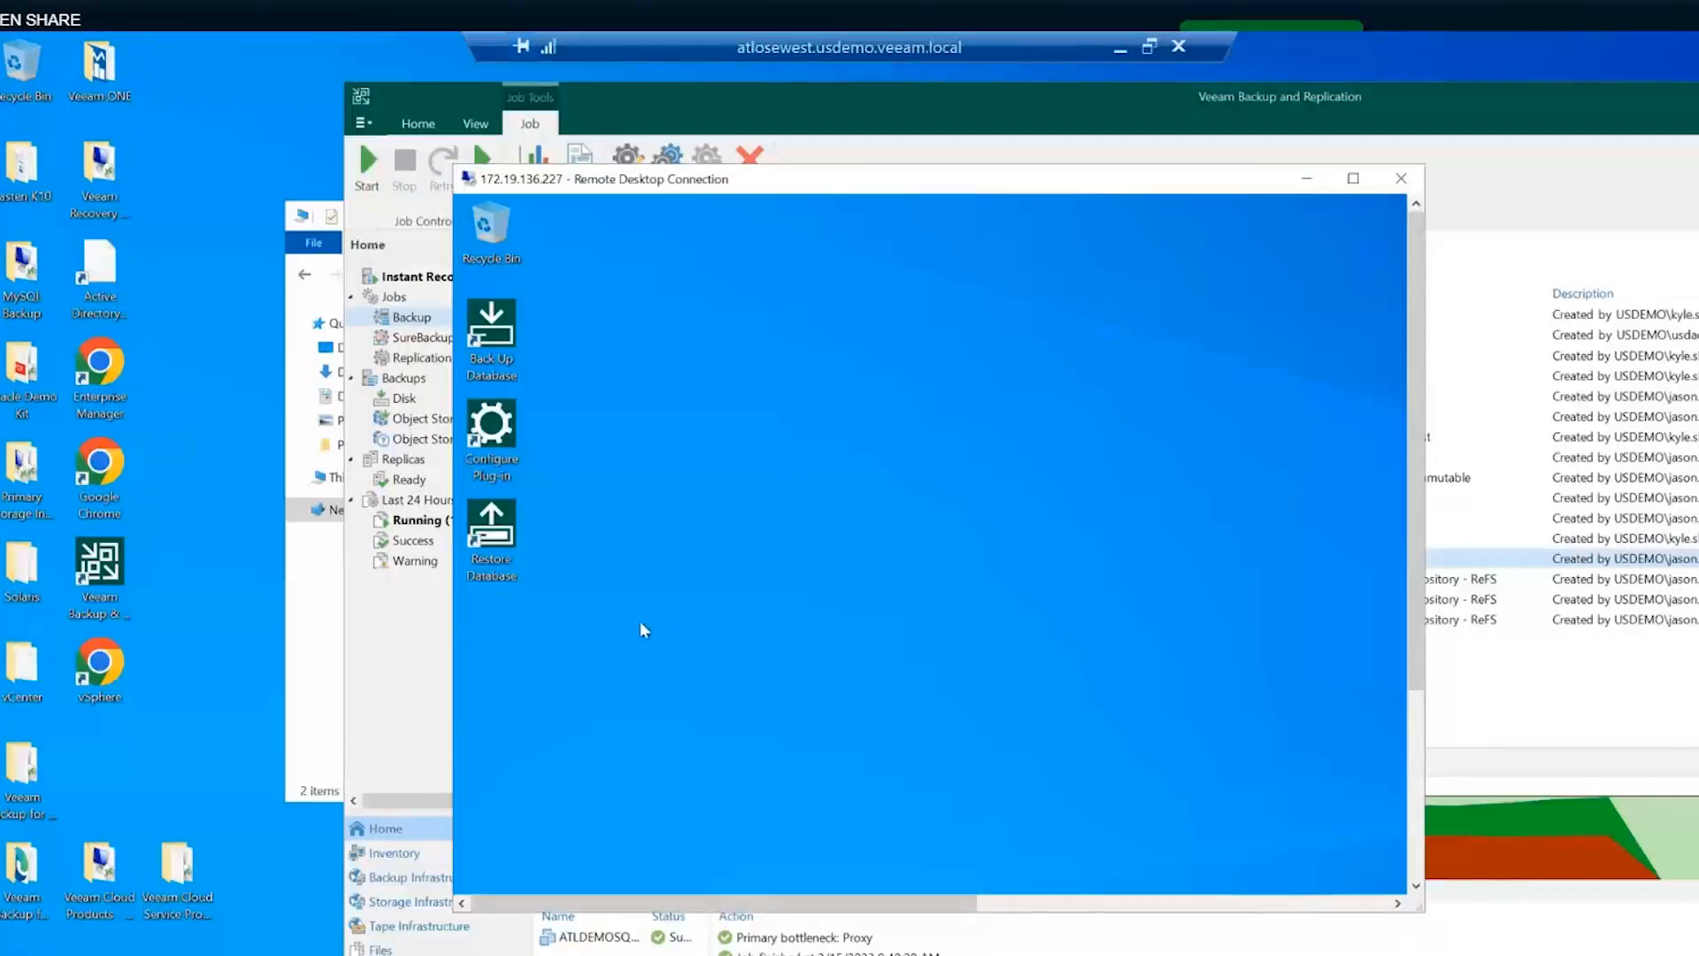
click(1401, 177)
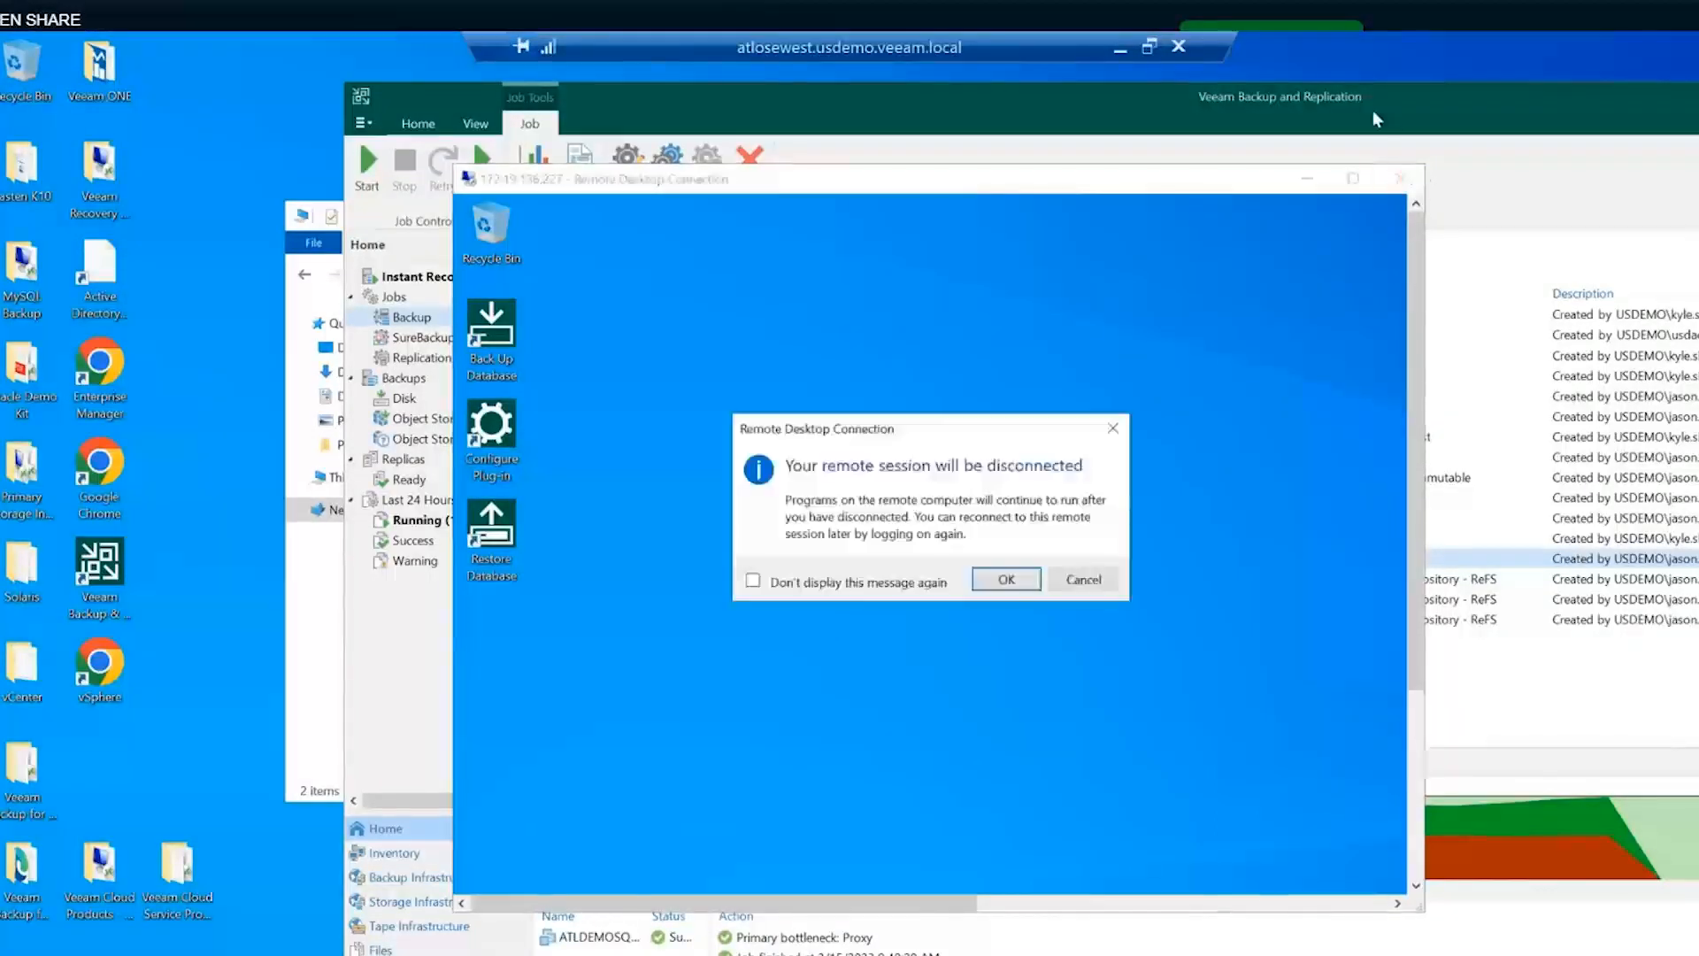
click(1001, 581)
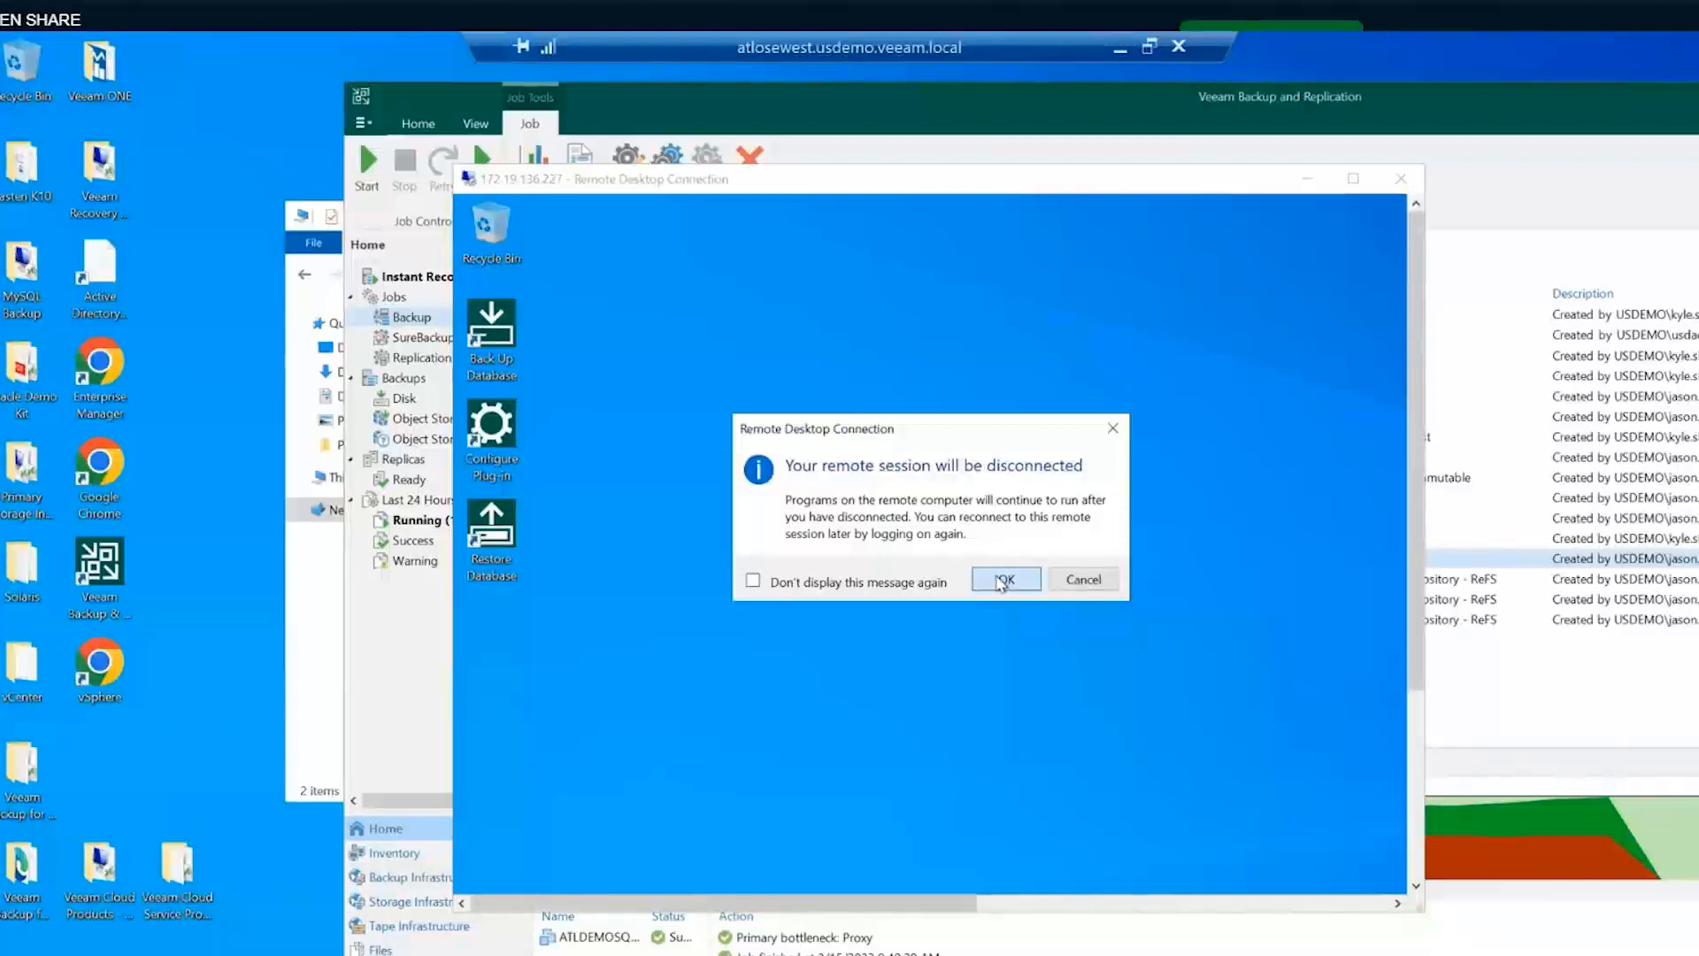
- Confirm the RDP disconnect, reposition the Veeam console, and show Instant Recovery sessions
click(1001, 581)
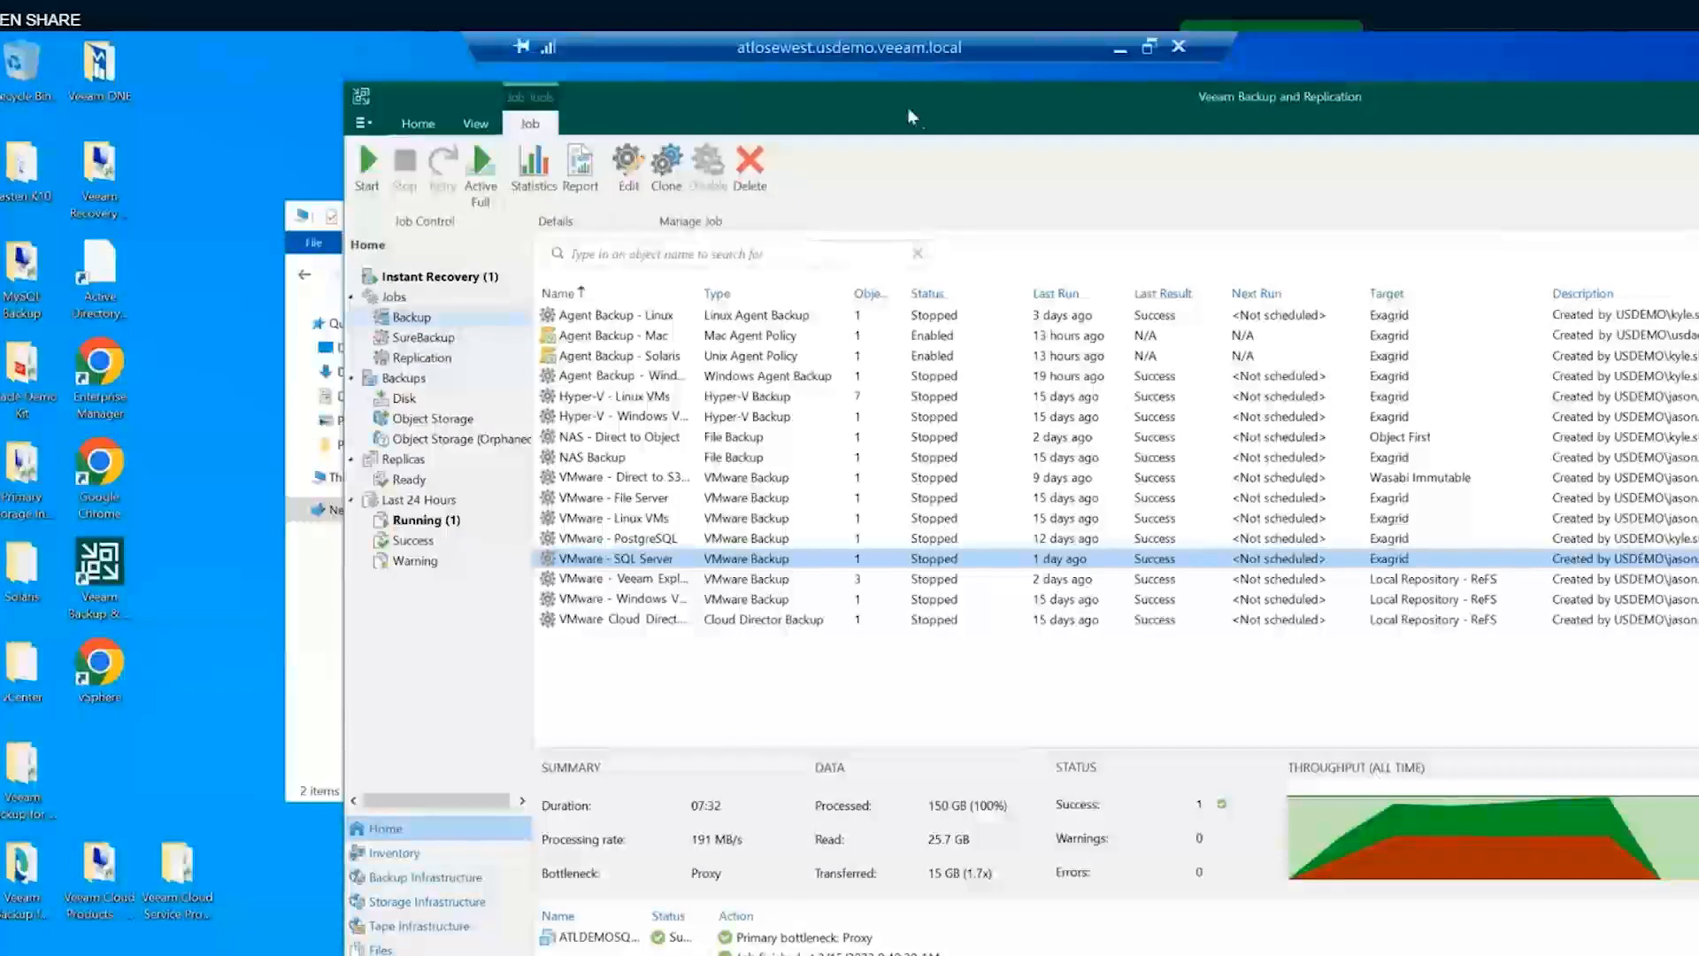
drag(908, 115, 831, 97)
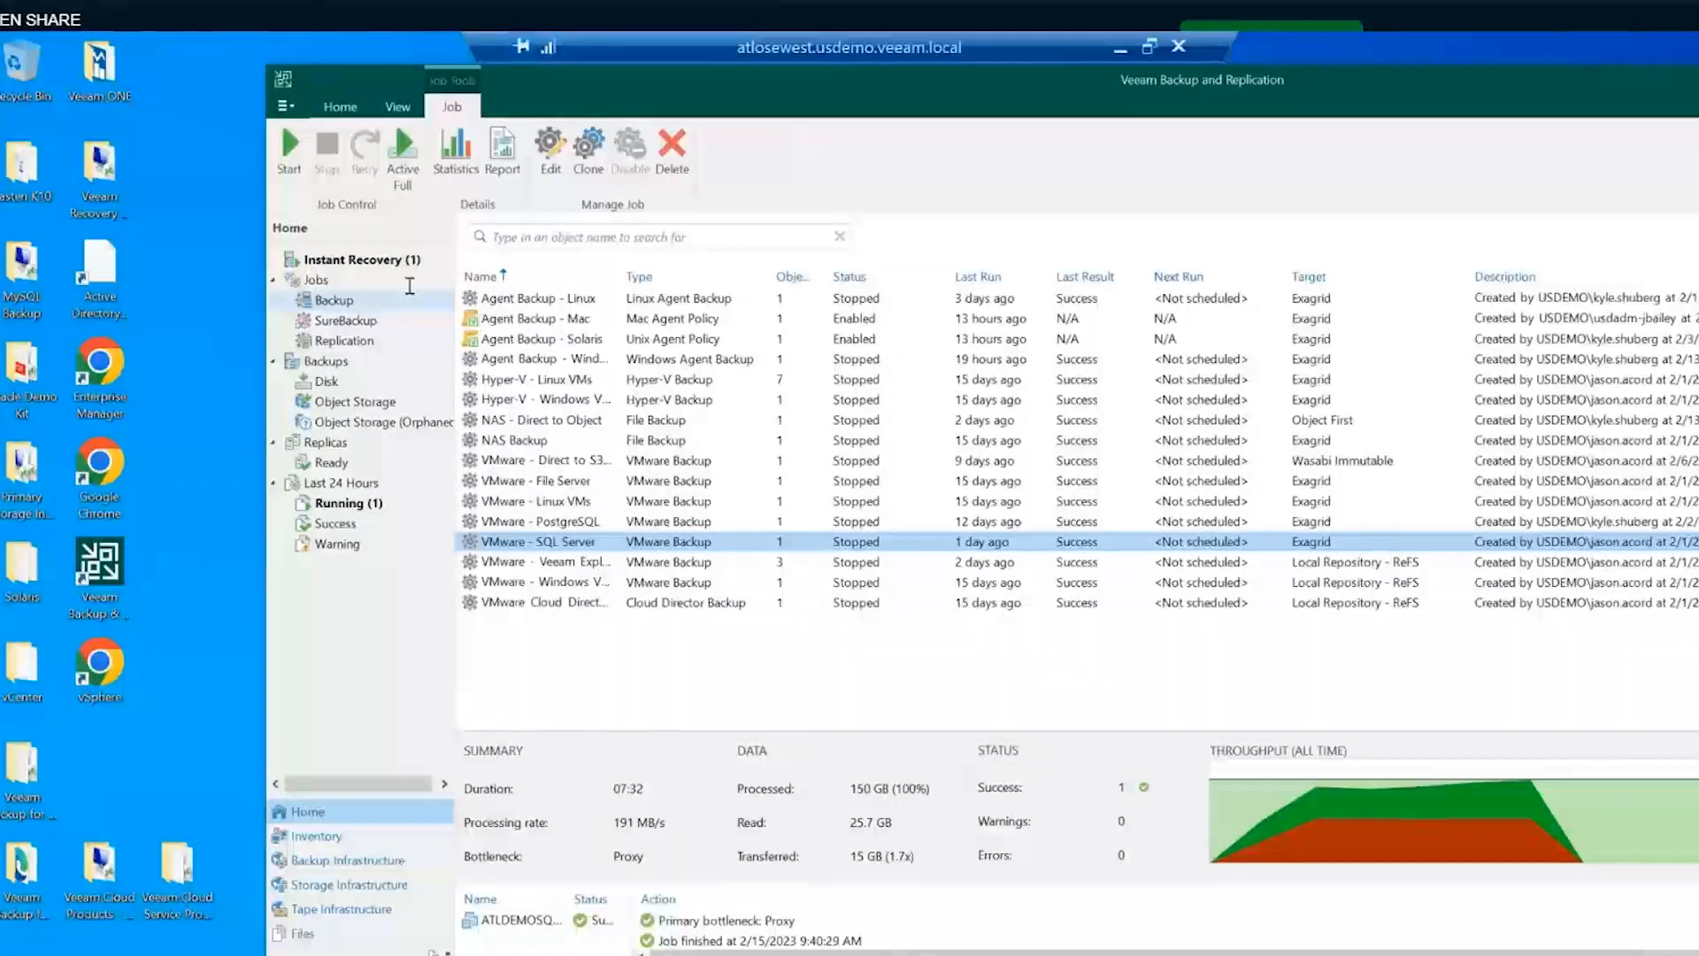
click(388, 268)
- Stop publishing the \\atlnas\ATLOSEWEST share, dismiss the unmount log, then show Backup jobs
right_click(560, 269)
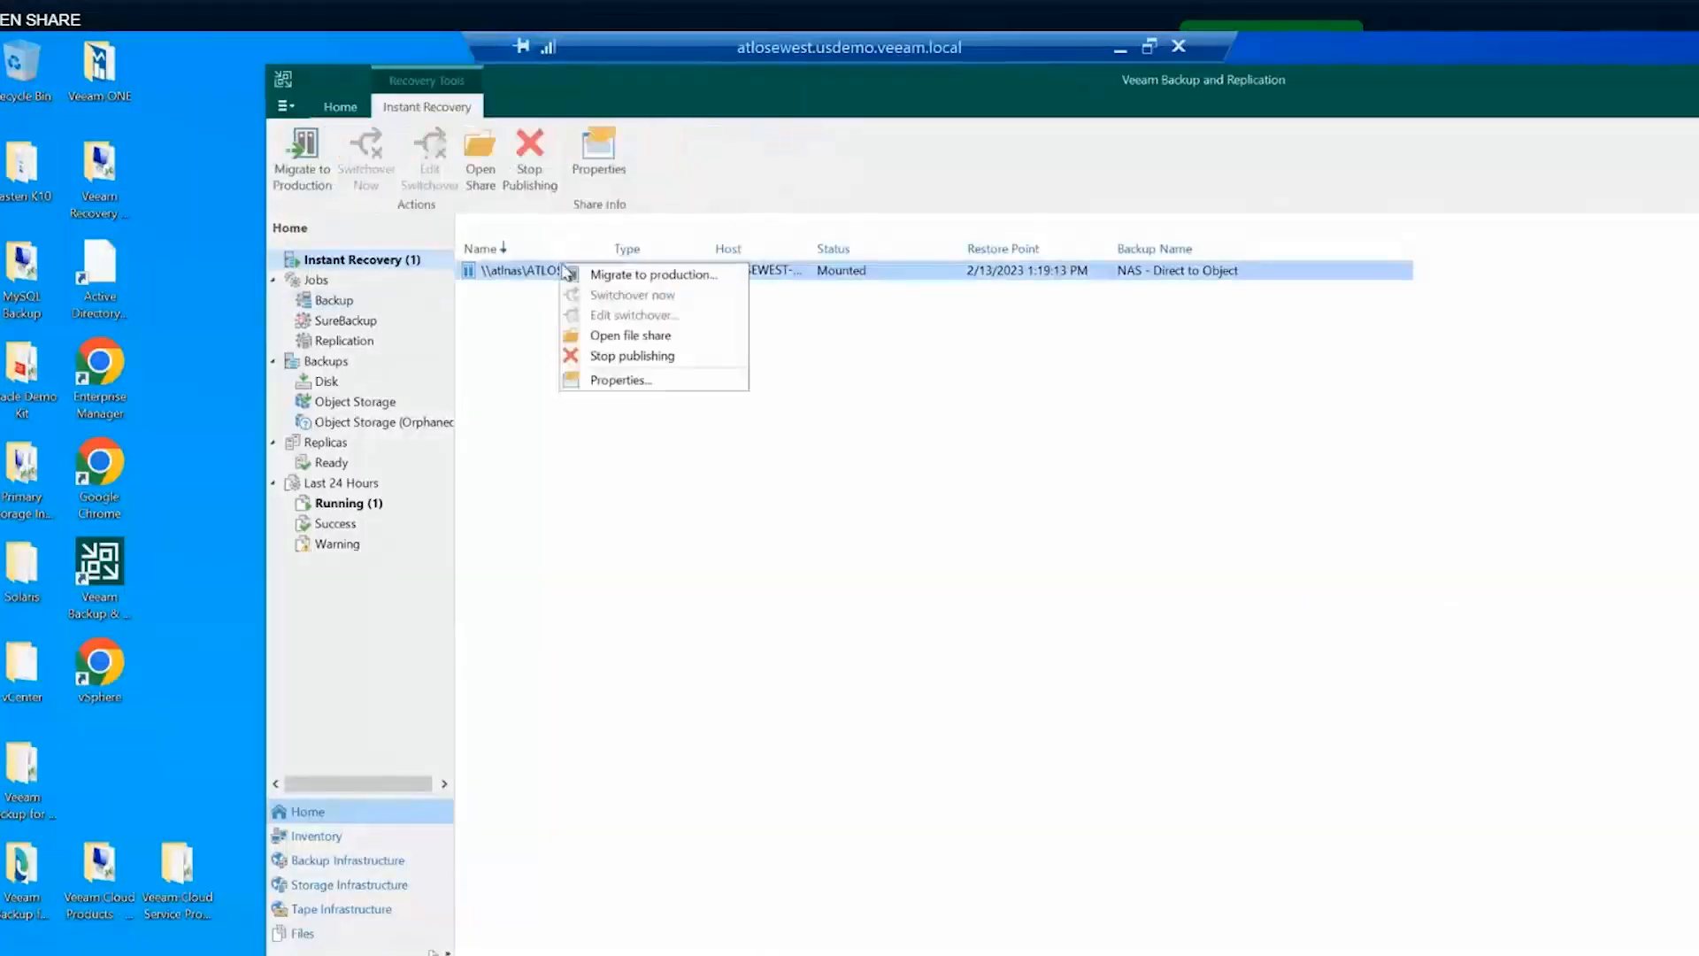
click(630, 356)
click(1229, 571)
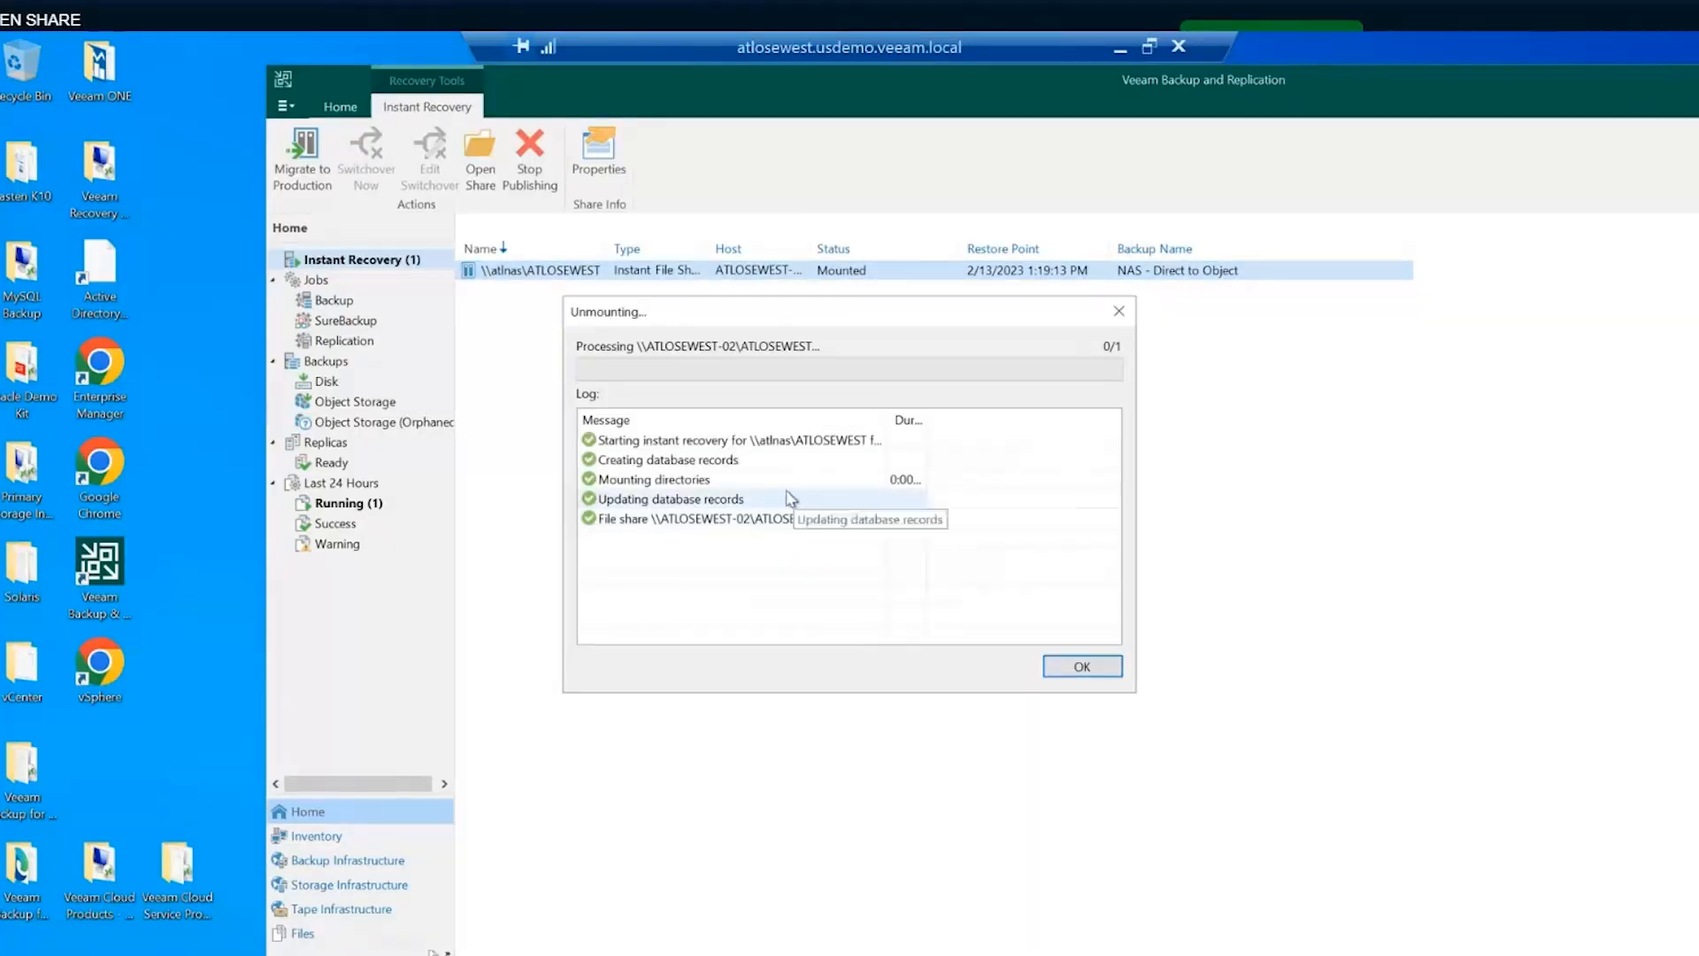
click(1081, 666)
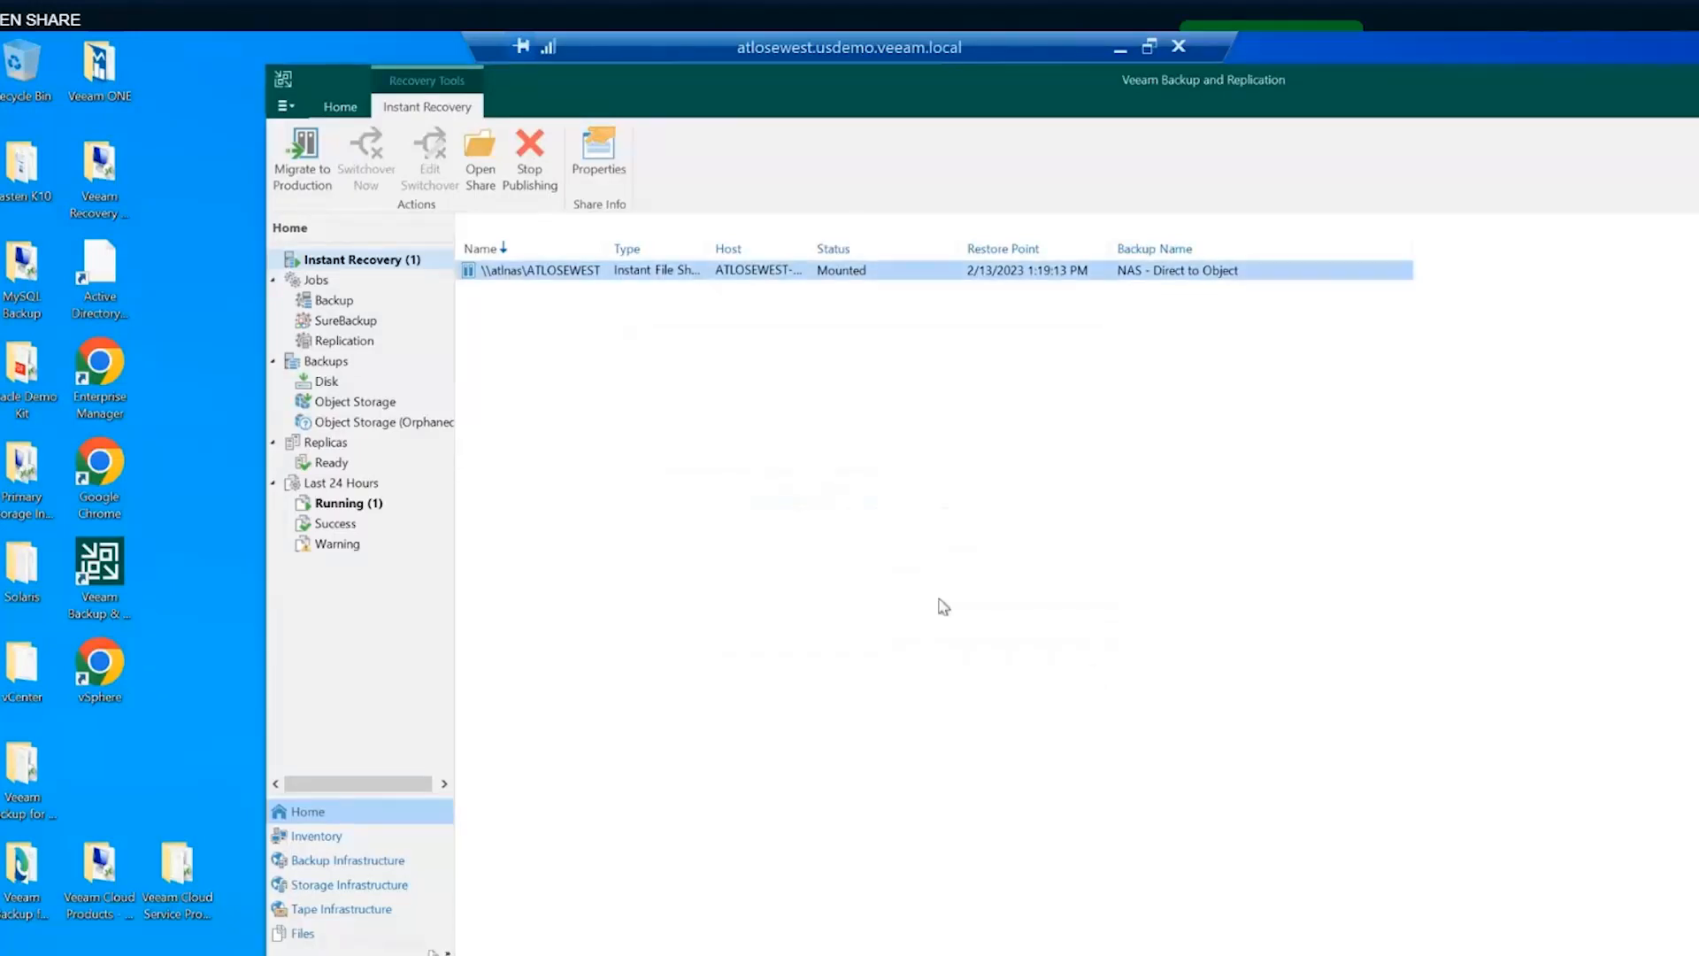
click(333, 300)
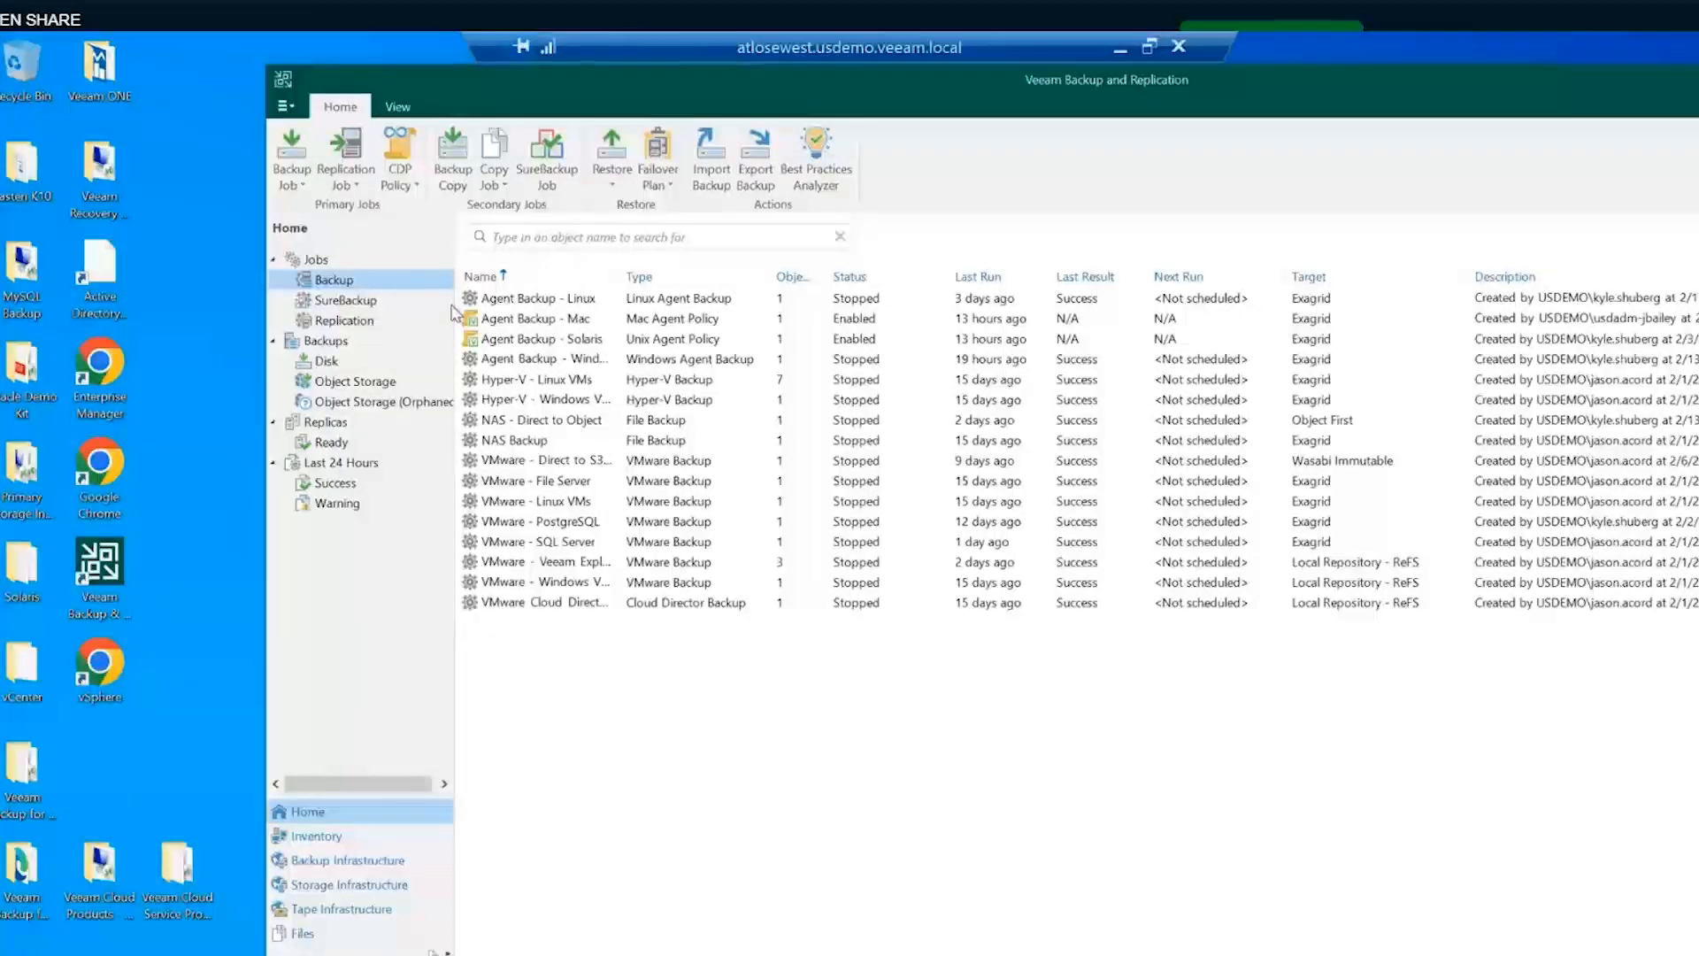
- Edit the SureBackup Job and view its Virtual Lab page showing vLab-West
click(347, 302)
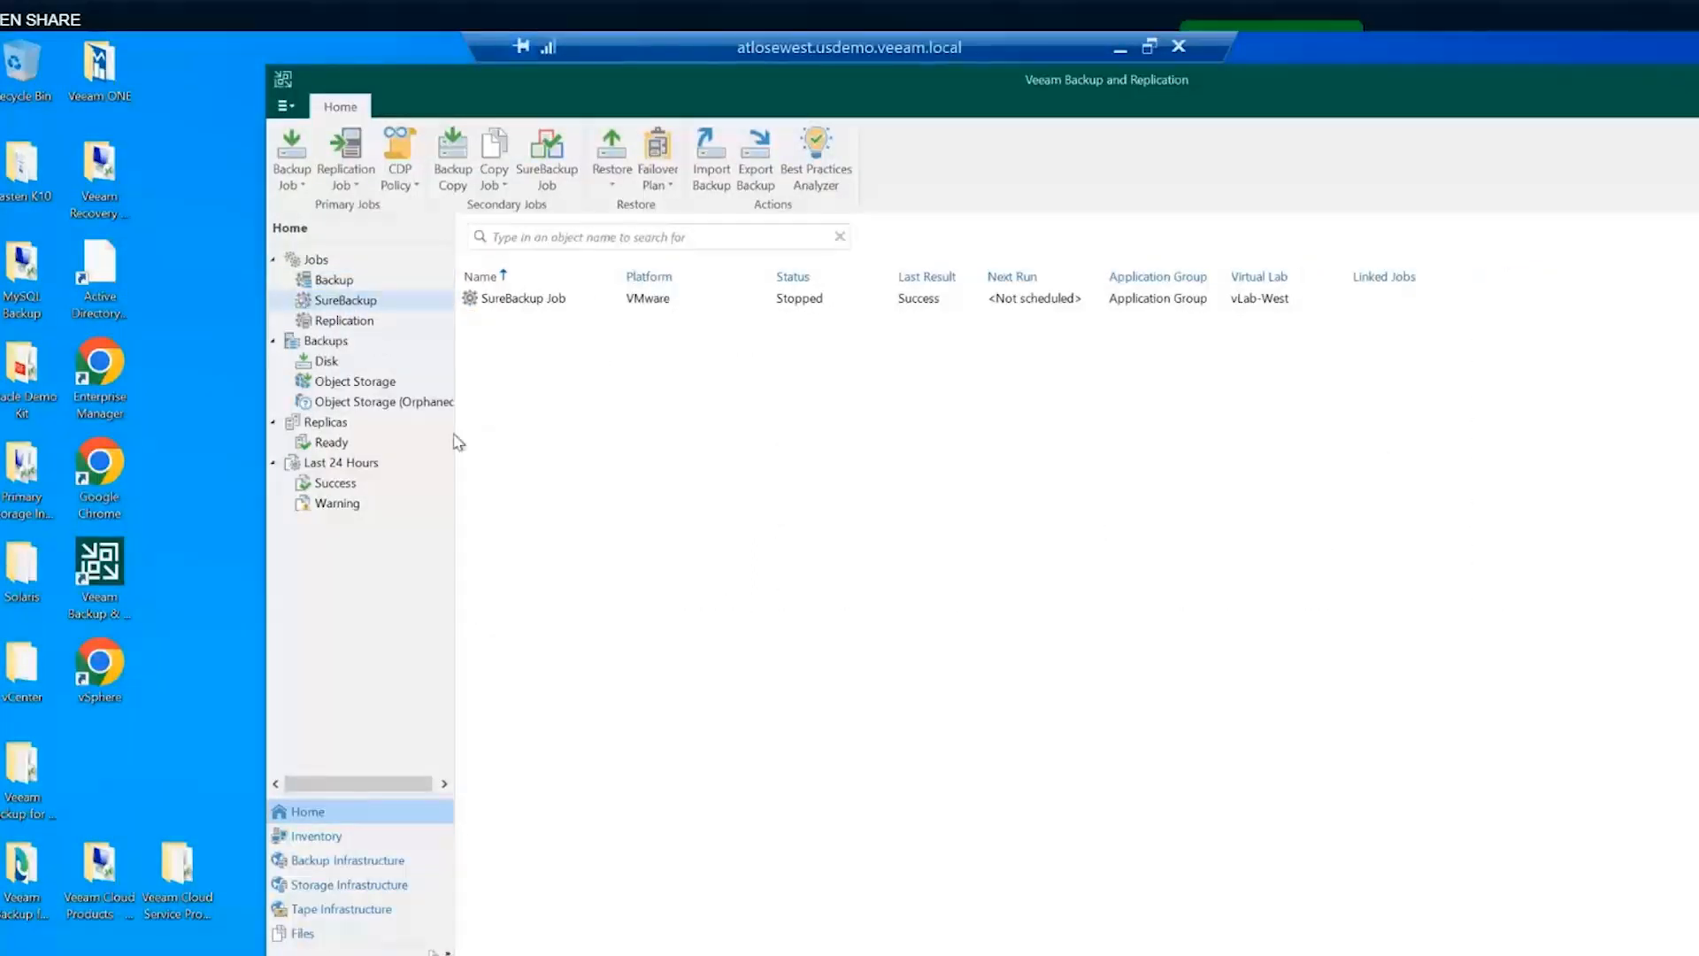
right_click(511, 305)
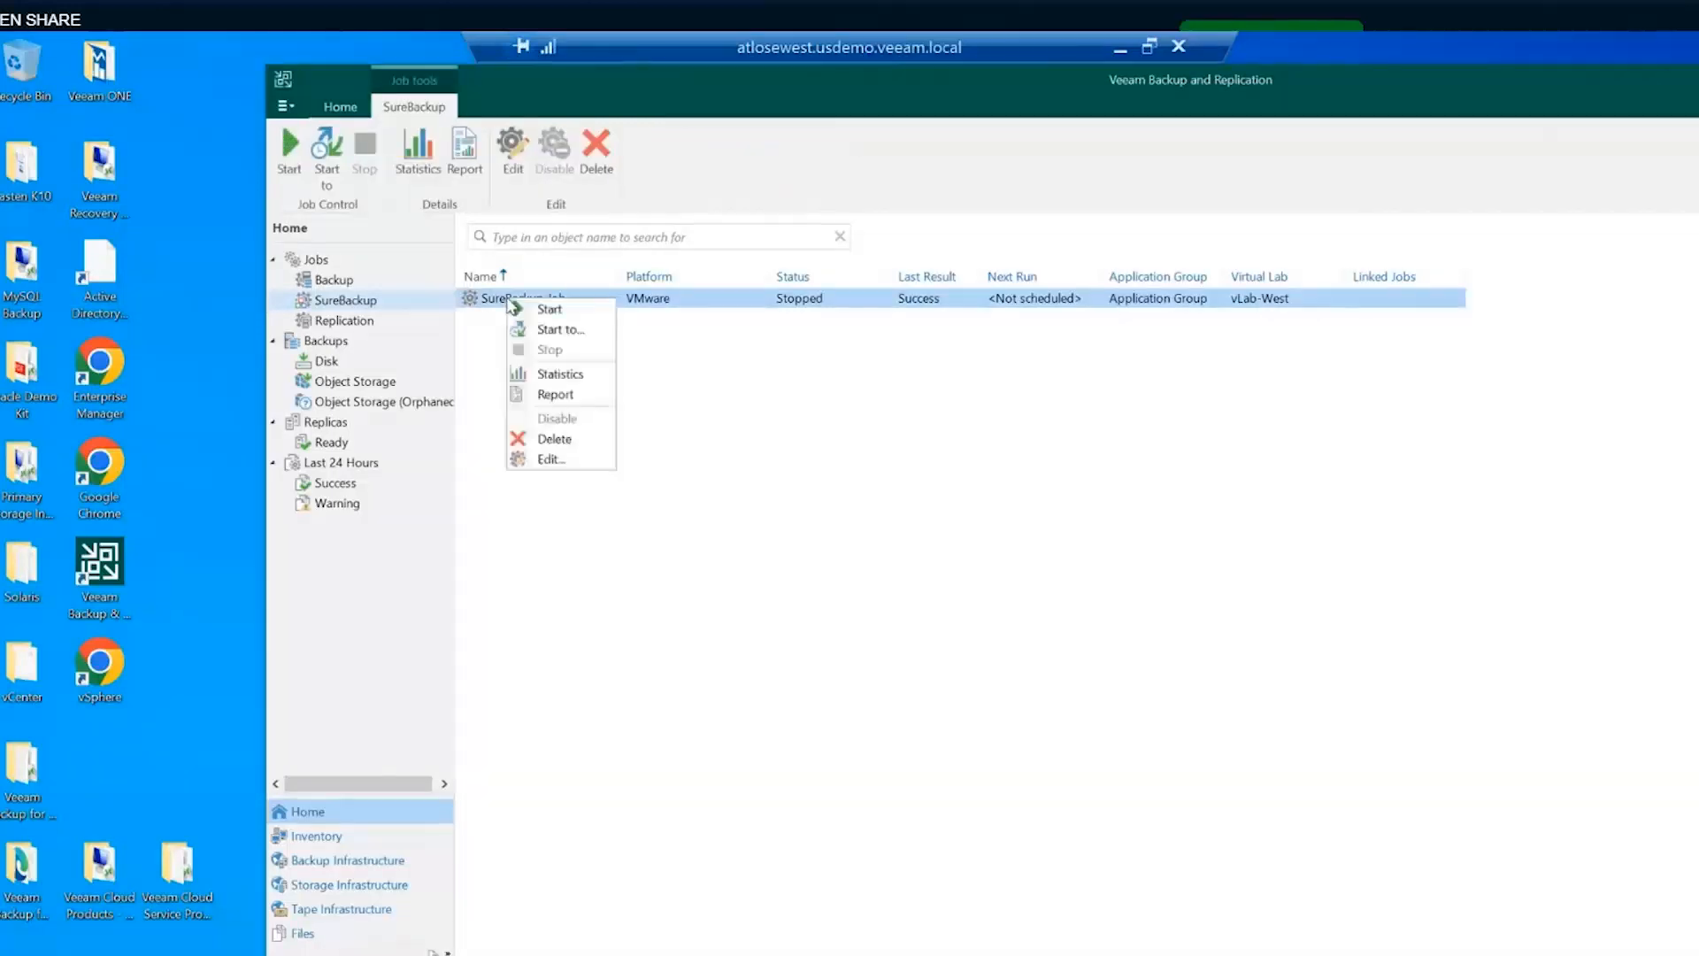
click(543, 462)
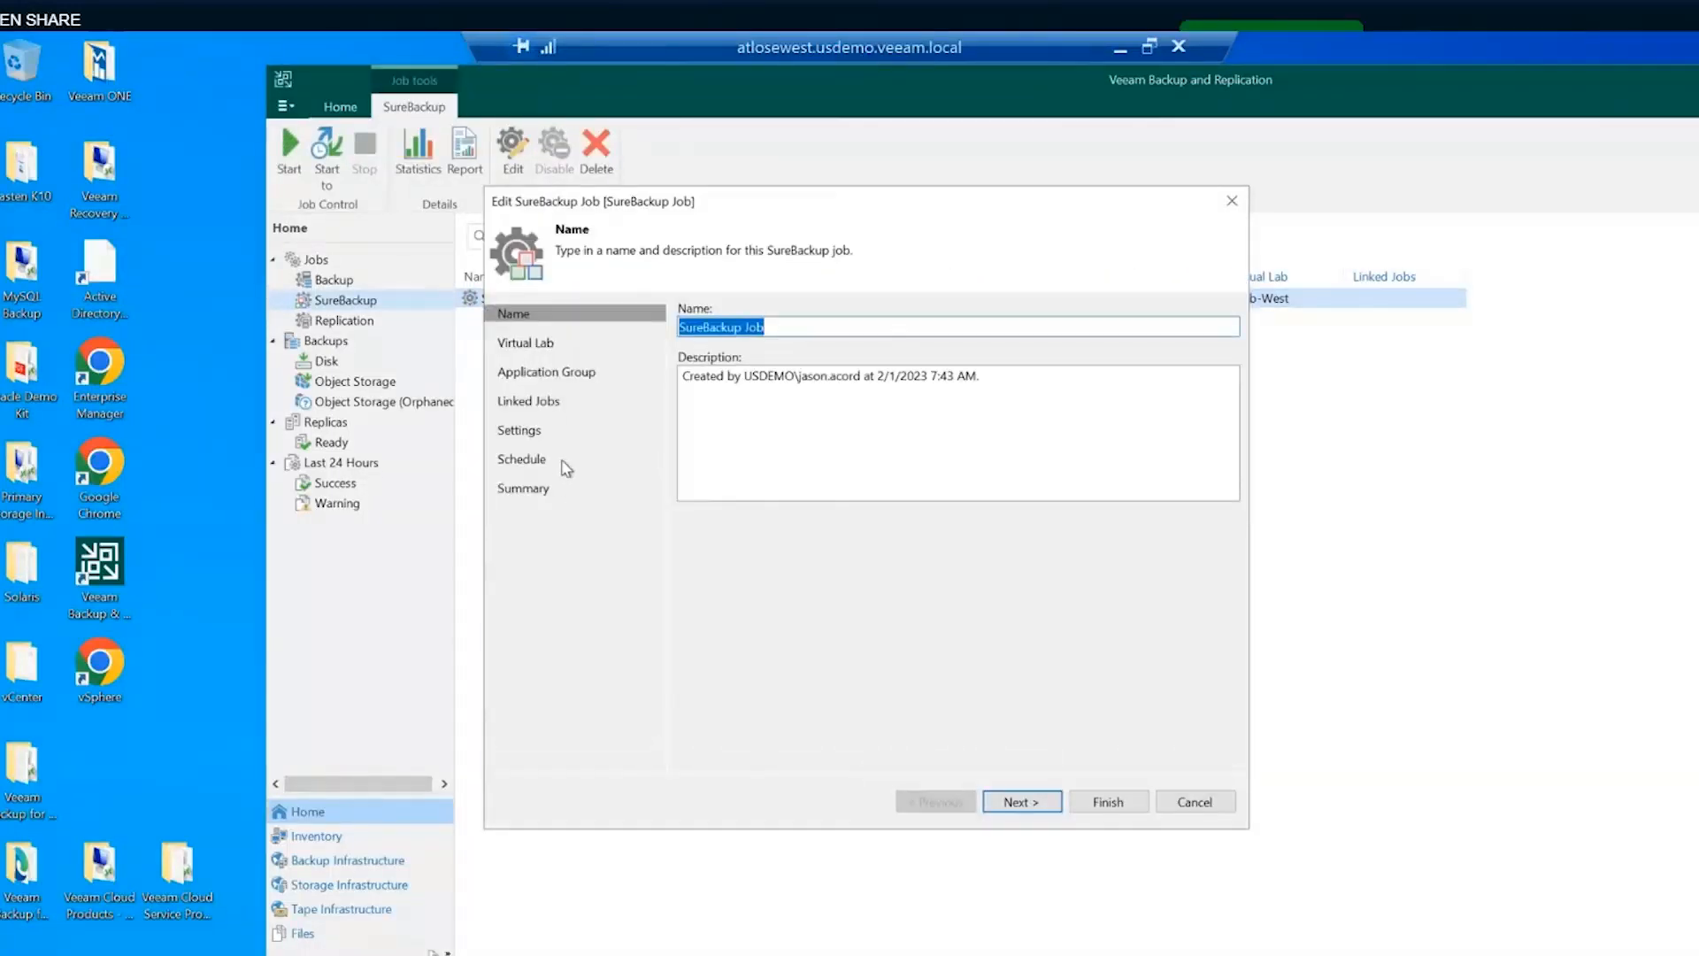
click(538, 372)
click(534, 346)
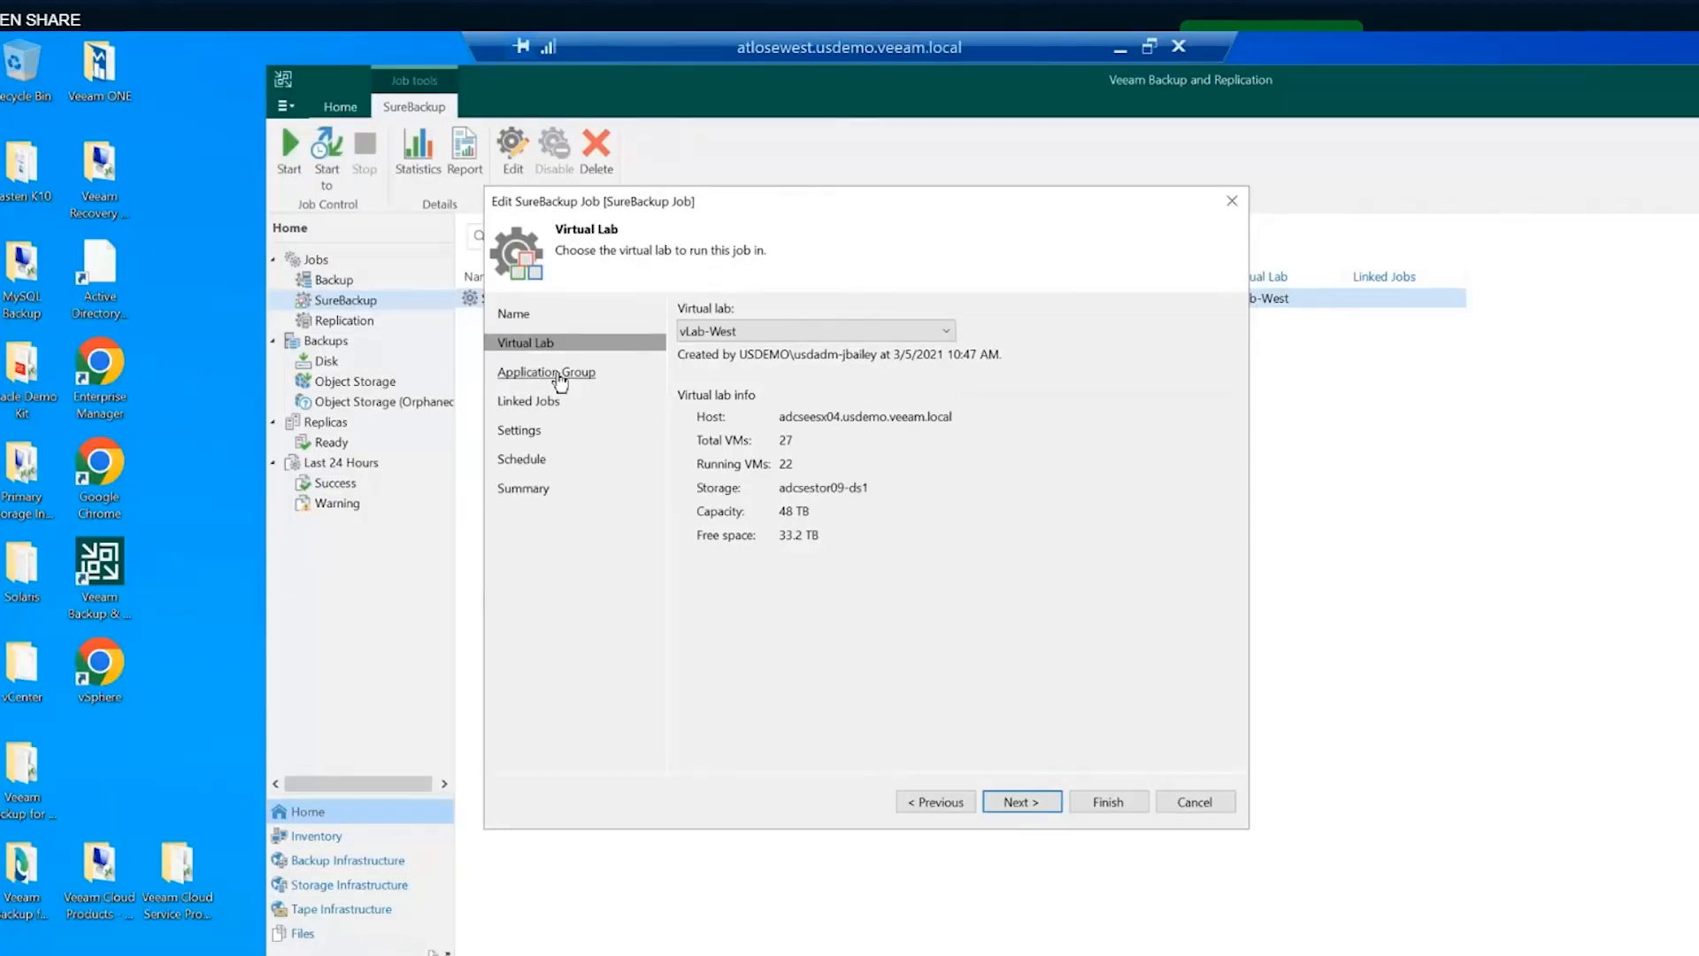
- Check the SureBackup Job's Application Group, cancel the wizard, and list Replication jobs
click(558, 375)
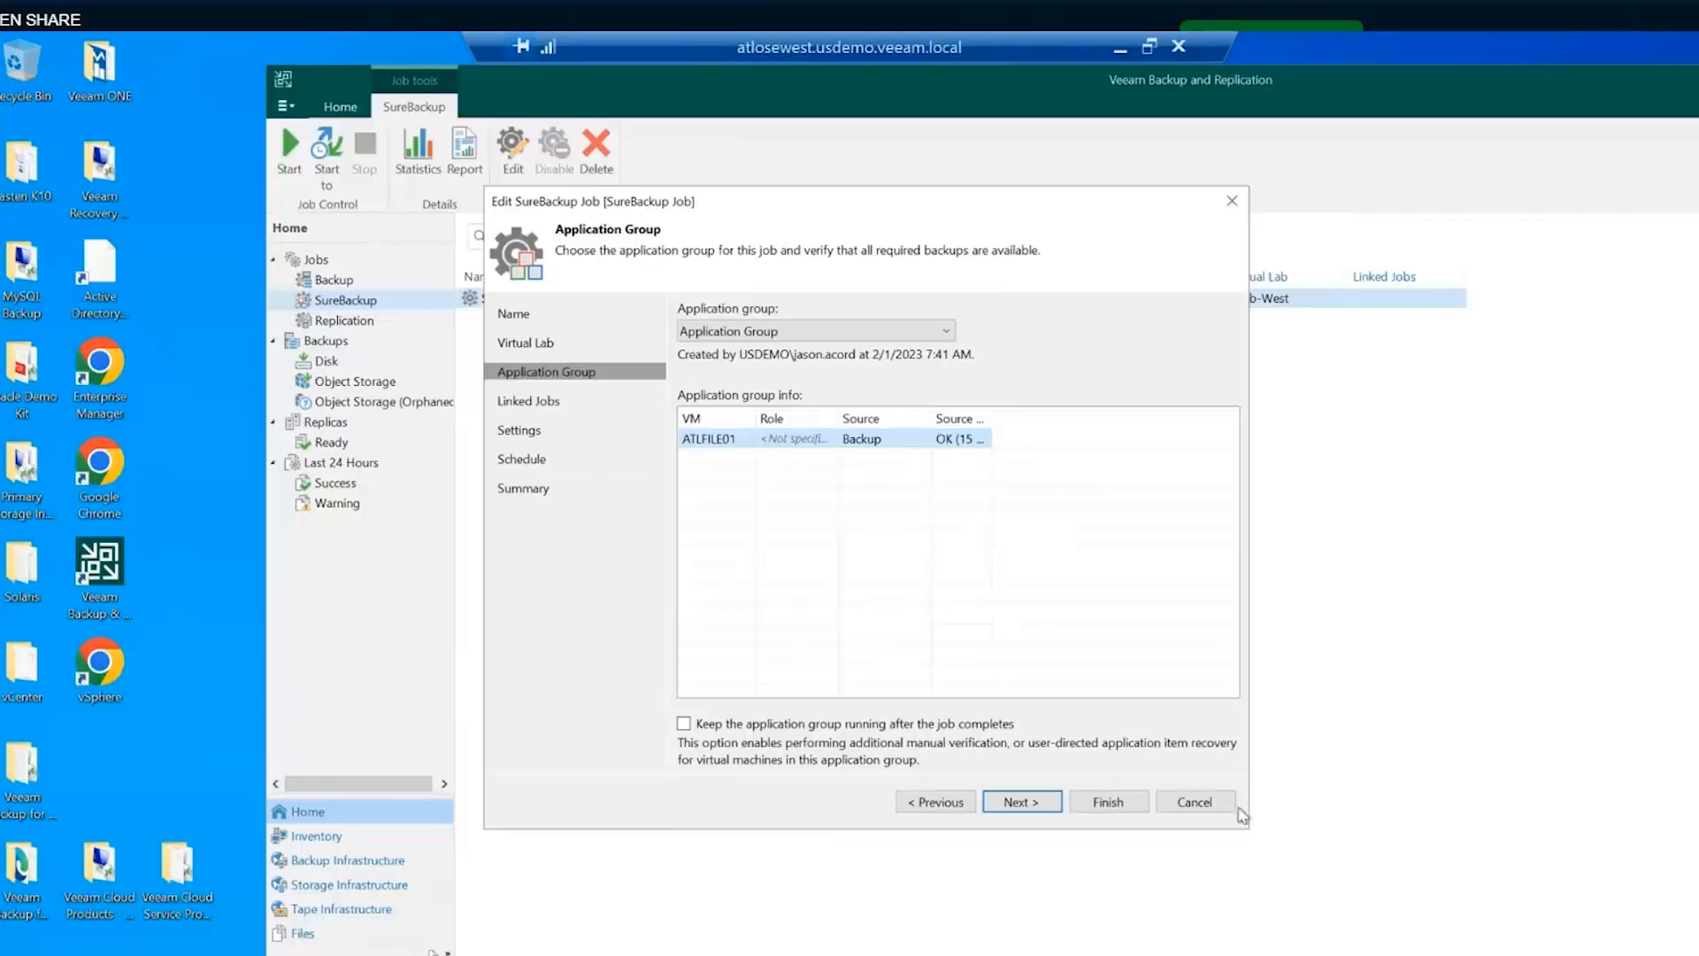
click(1208, 806)
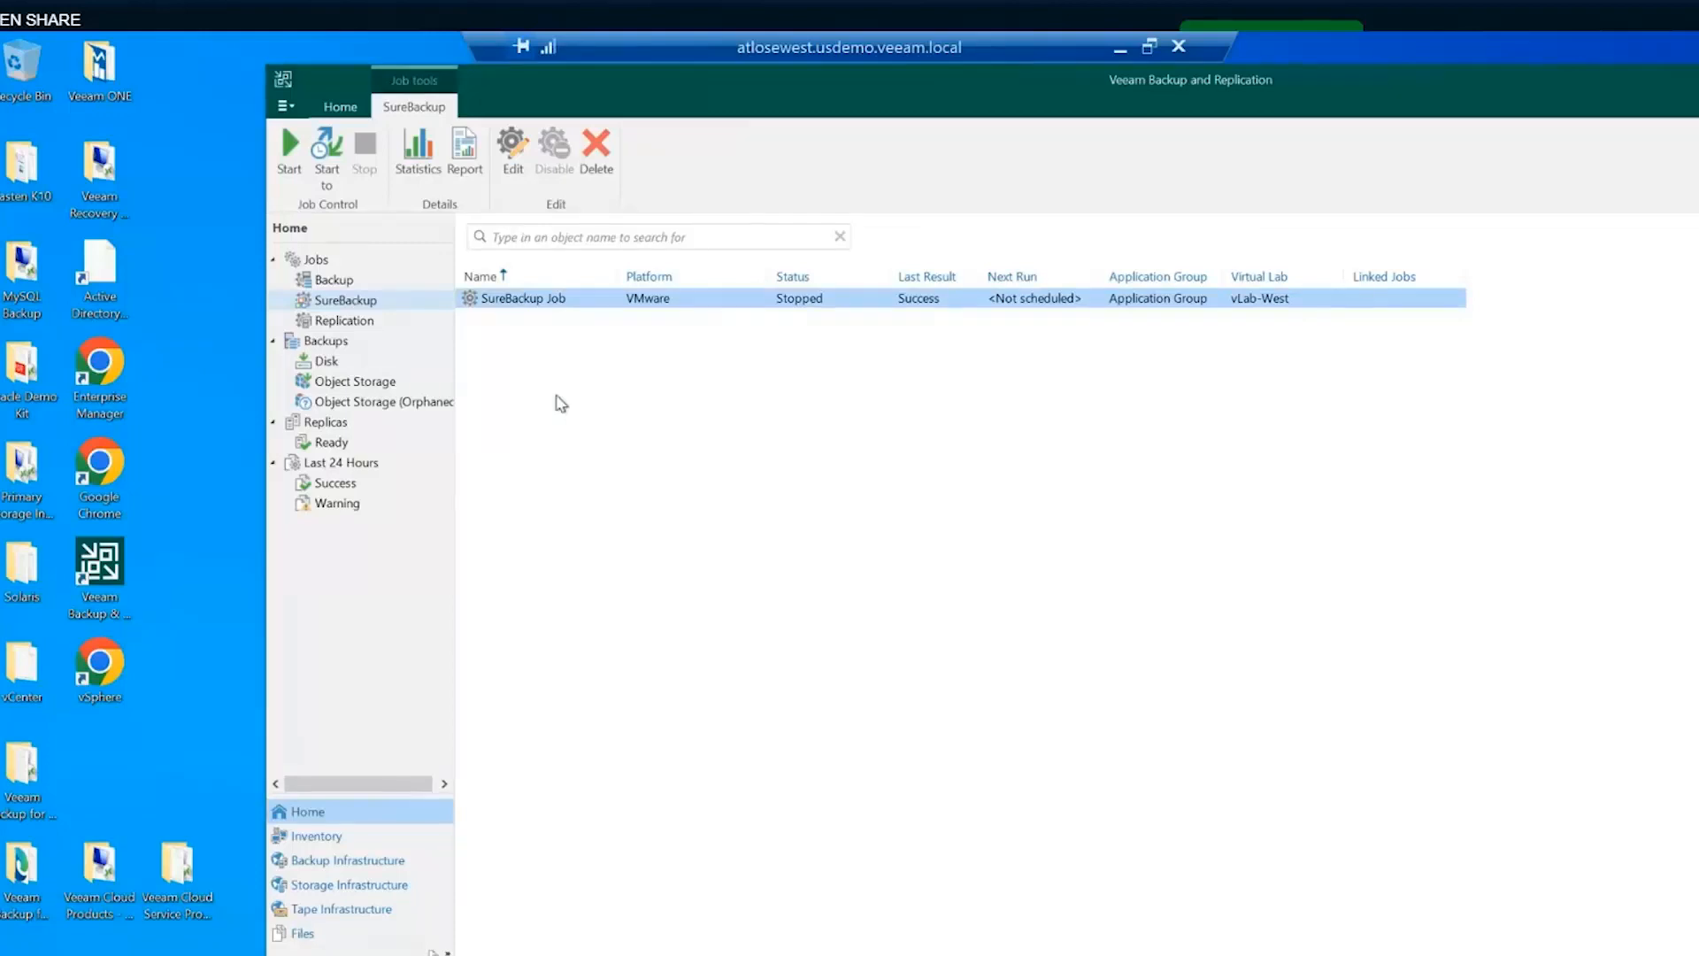
click(348, 322)
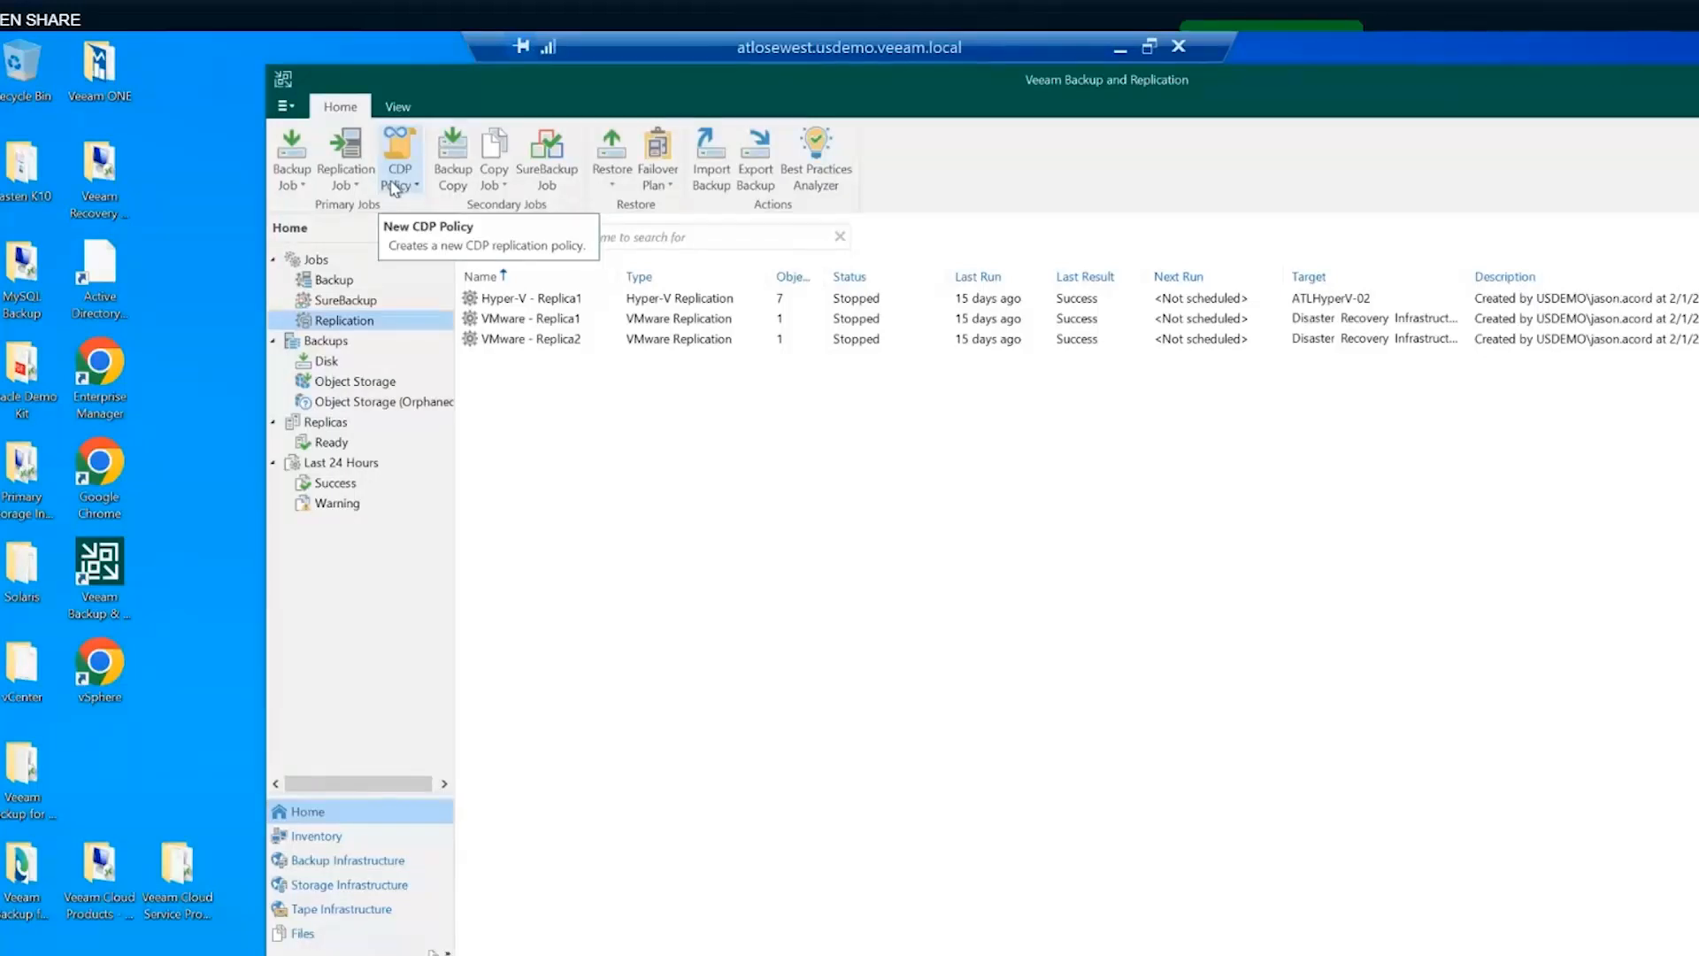
- Cycle through the Backup and Replication job lists, ending on SureBackup jobs
click(342, 282)
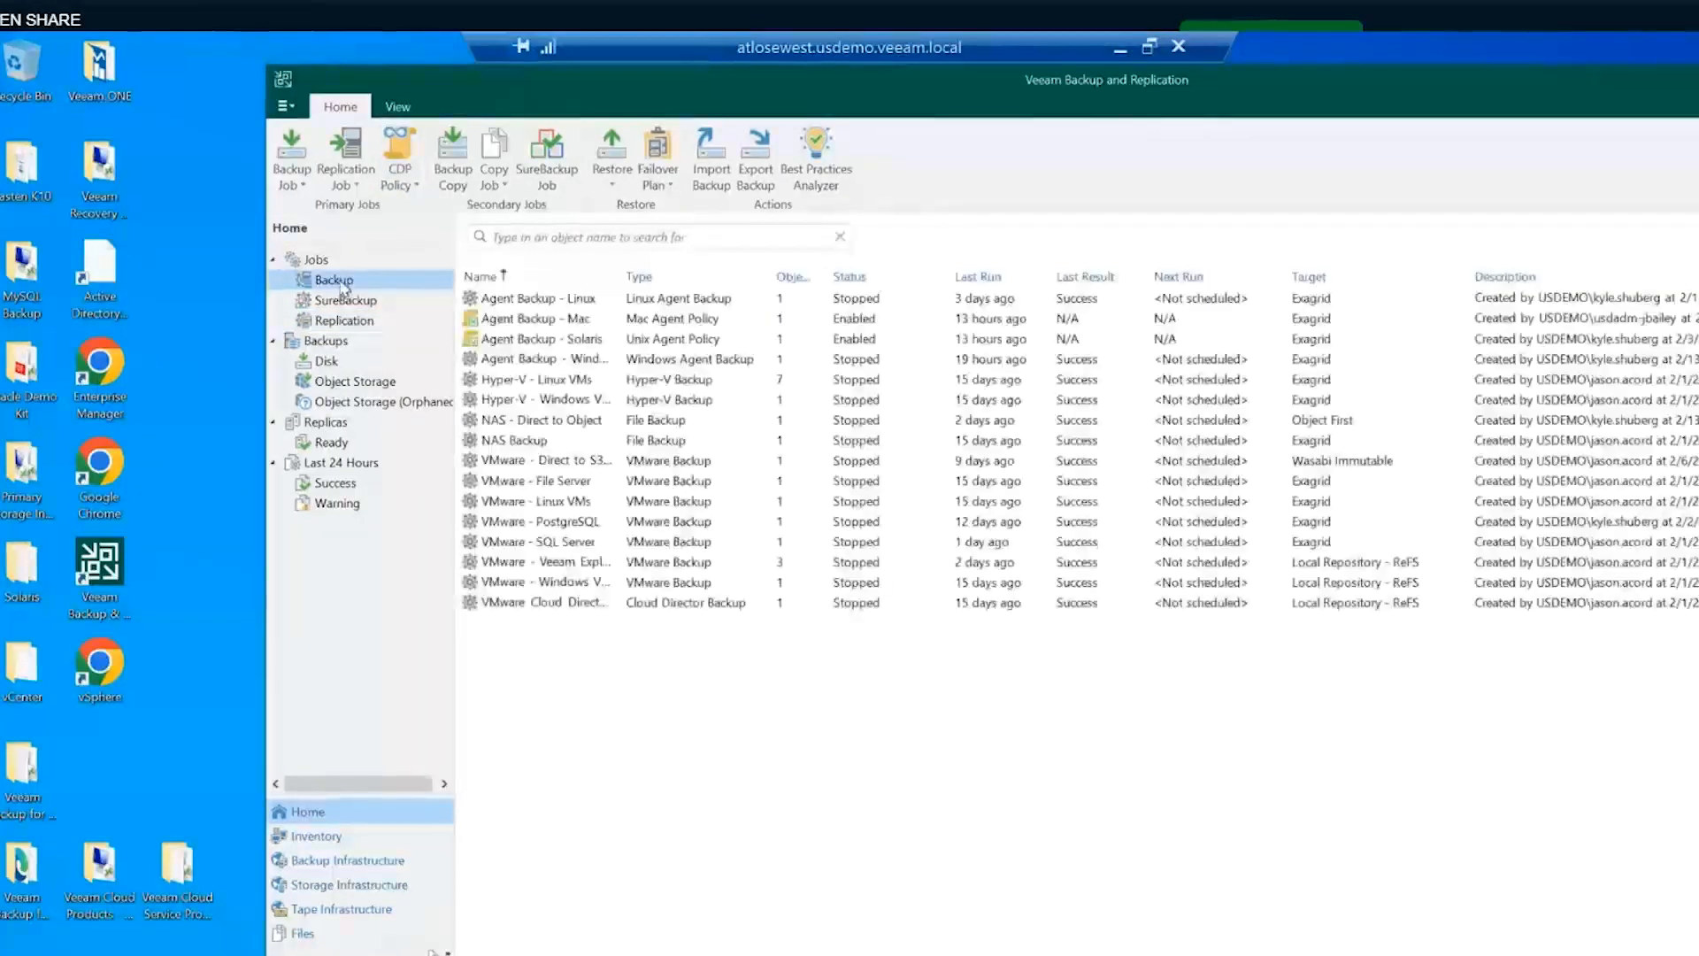
click(345, 324)
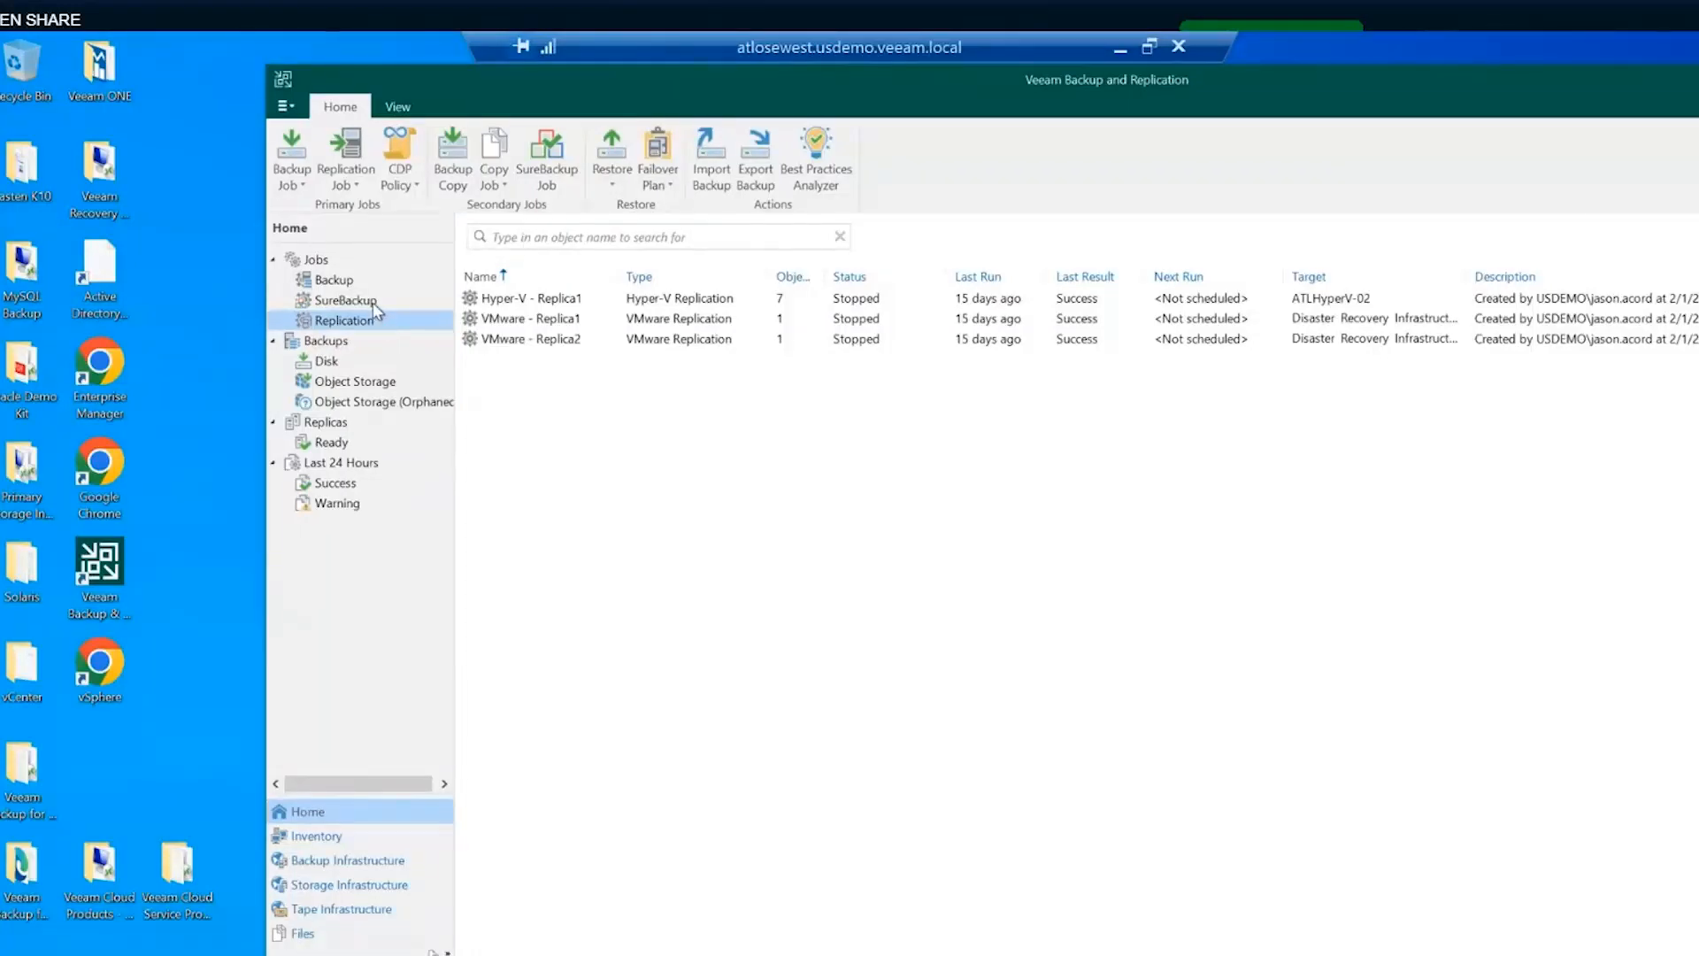
click(375, 310)
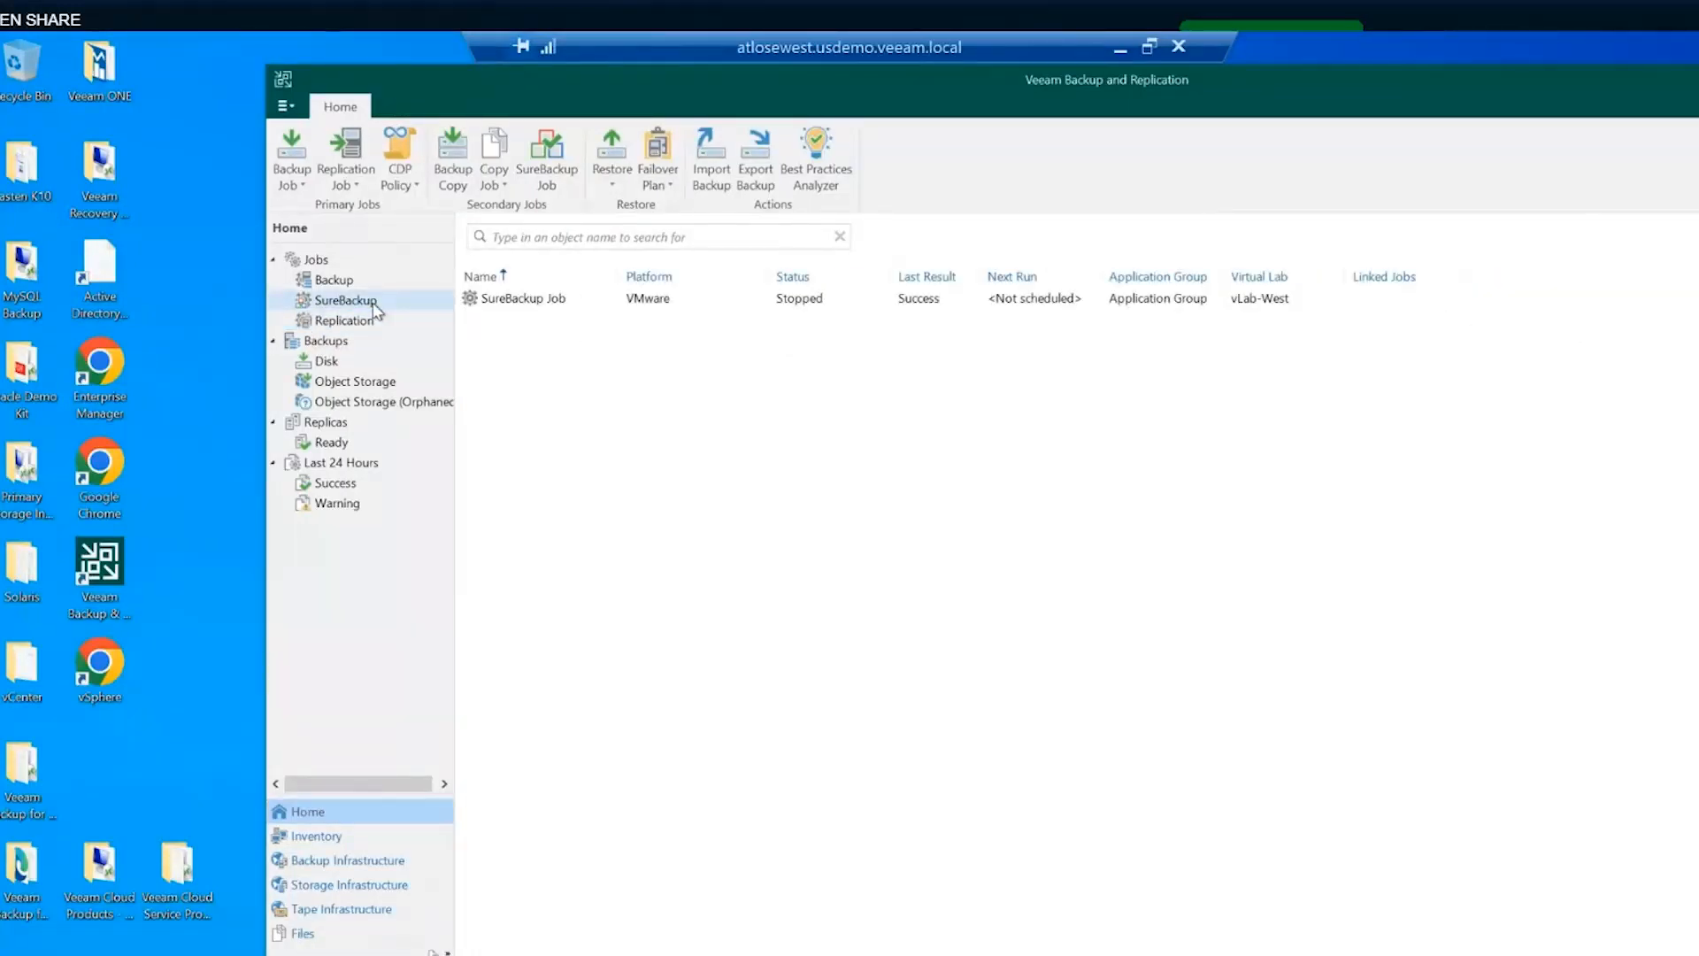